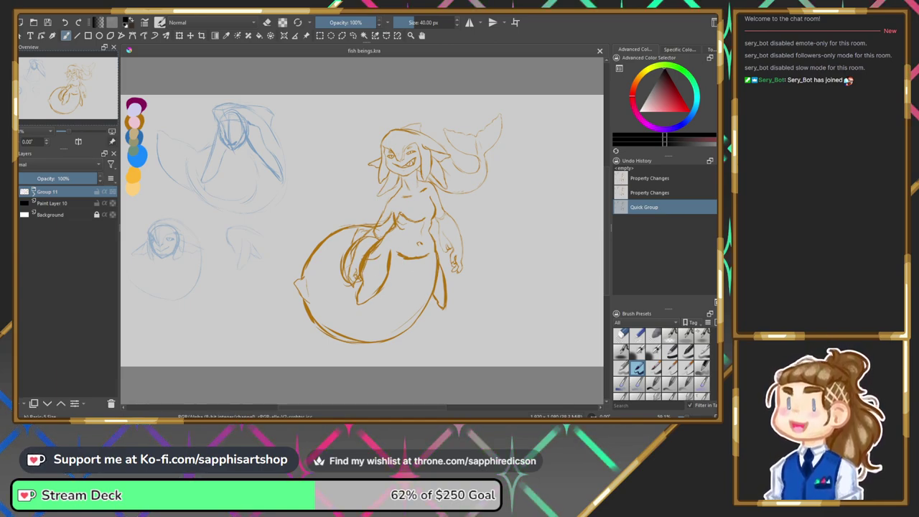
Hide the existing character sketch group and handwrite "Isopod Manta Ray" at the canvas's upper-left corner on a new paint layer.
{"action": "left_click", "coordinate": [17, 192]}
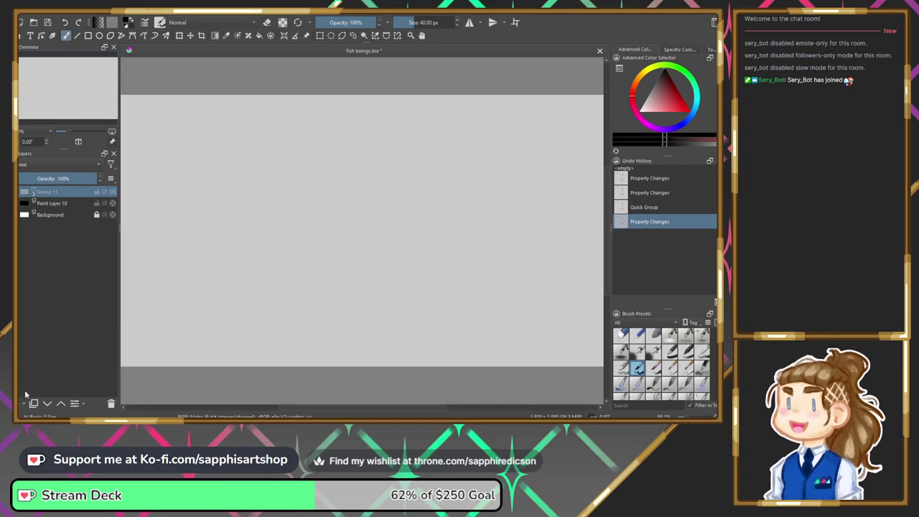
{"action": "key", "text": "Insert"}
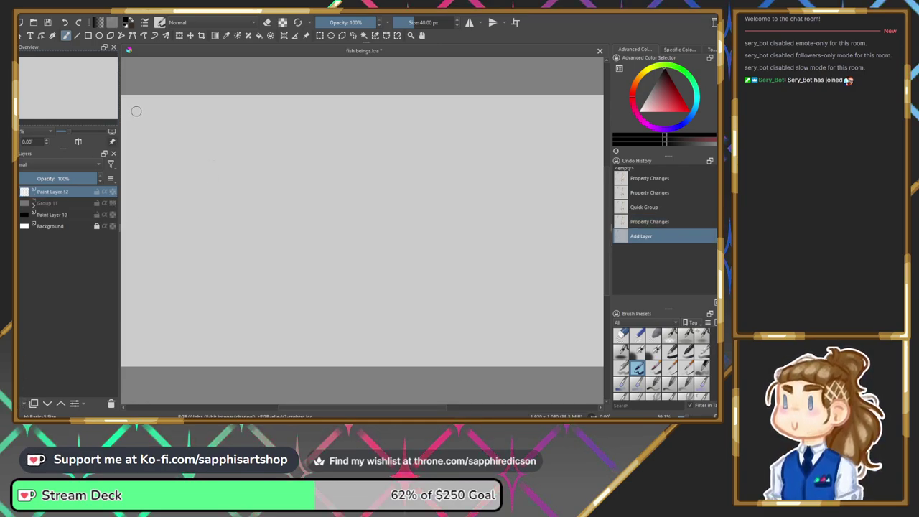
{"action": "mouse_move", "coordinate": [135, 102]}
{"action": "left_mouse_down"}
{"action": "mouse_move", "coordinate": [143, 115]}
{"action": "mouse_move", "coordinate": [186, 114]}
{"action": "mouse_move", "coordinate": [192, 103]}
{"action": "mouse_move", "coordinate": [197, 114]}
{"action": "mouse_move", "coordinate": [218, 114]}
{"action": "left_mouse_up"}
{"action": "left_click_drag", "start_coordinate": [214, 107], "coordinate": [237, 113]}
{"action": "left_click_drag", "start_coordinate": [238, 102], "coordinate": [259, 116]}
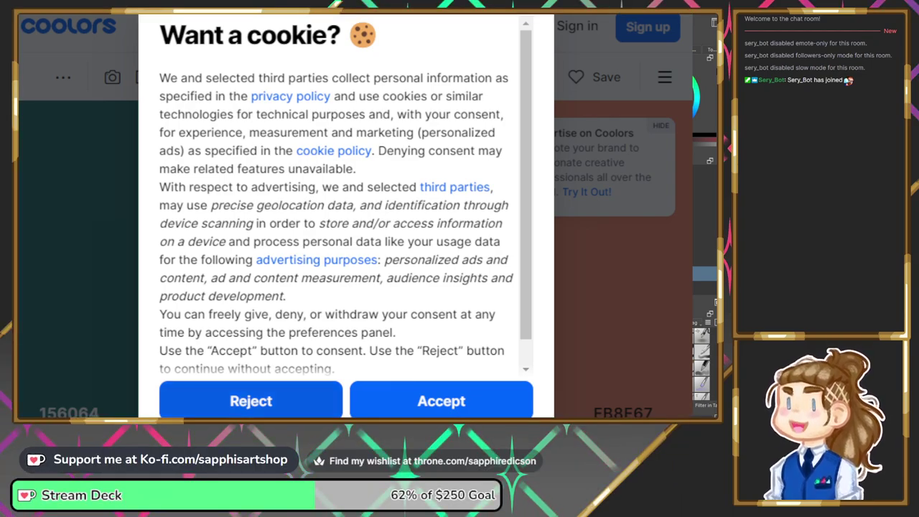
Reject the cookies and dismiss the introduction and tutorial on the Coolors palette generator, and switch back to Krita.
{"action": "left_click", "coordinate": [250, 401]}
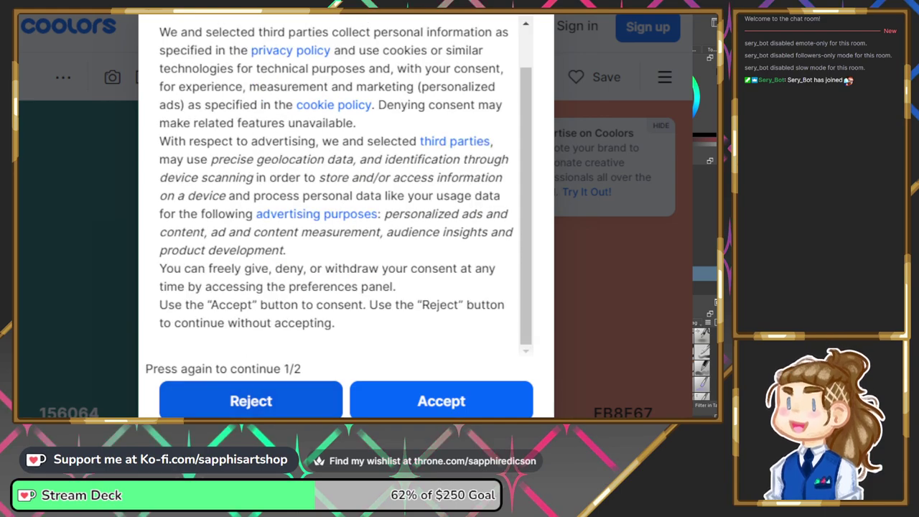
{"action": "left_click", "coordinate": [251, 400]}
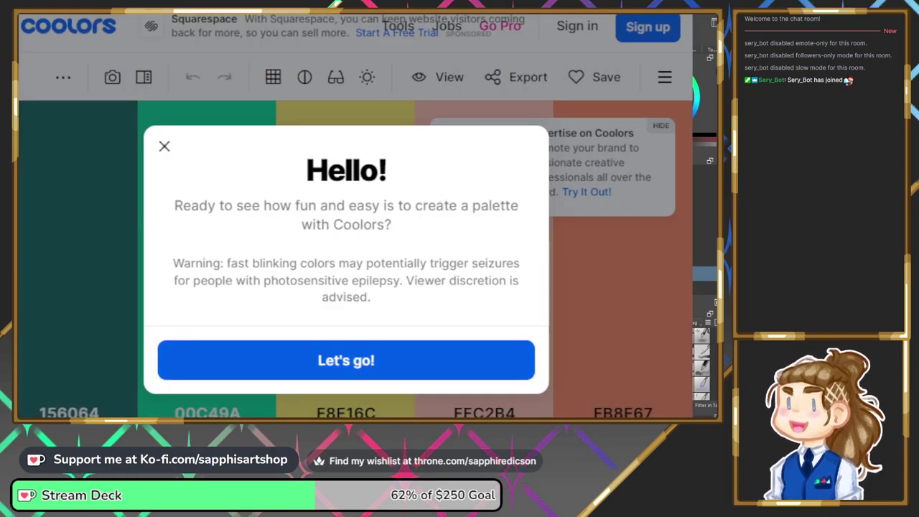
{"action": "left_click", "coordinate": [346, 359]}
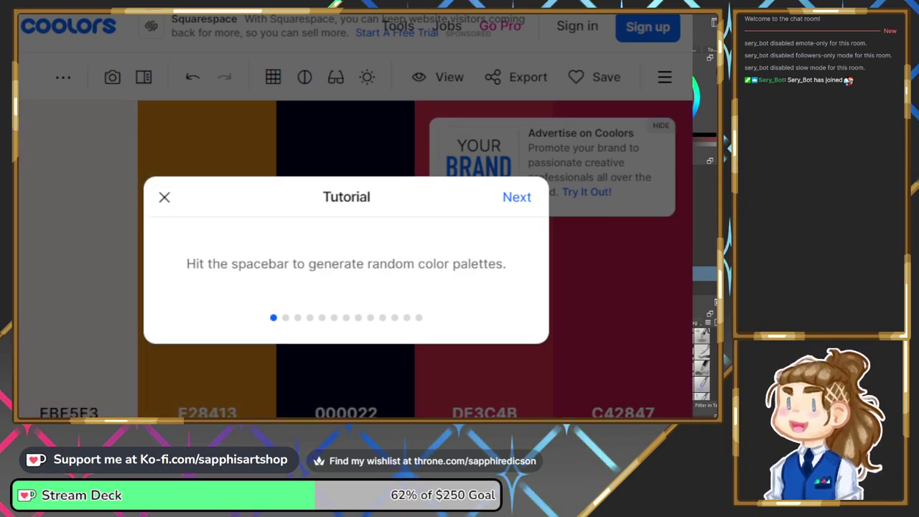
{"action": "left_click", "coordinate": [164, 197]}
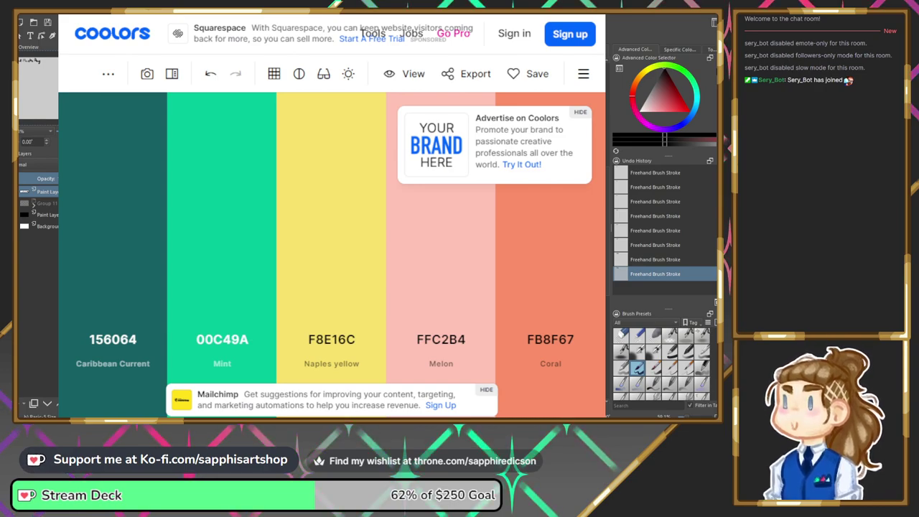
{"action": "key", "text": "alt+Tab"}
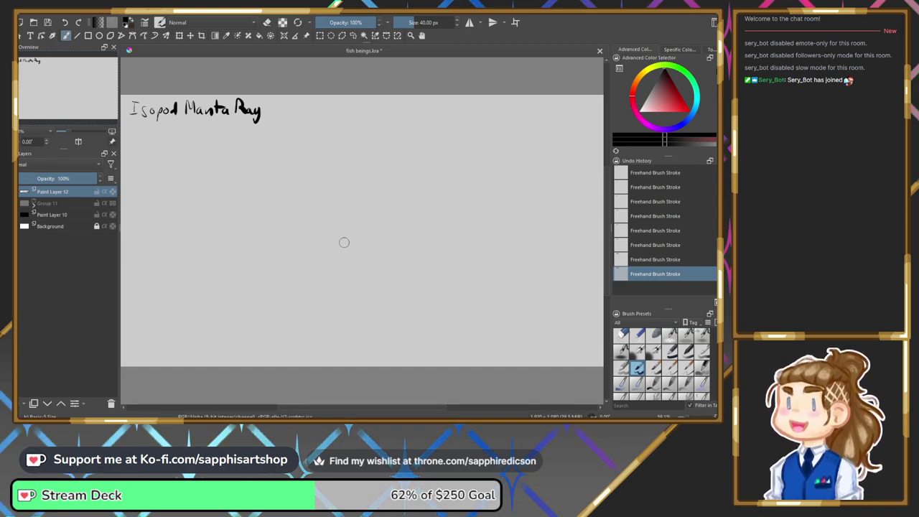
Sketch a manta ray outline with wings, head fins and tail at the canvas centre using horizontal mirroring.
{"action": "left_click_drag", "start_coordinate": [338, 232], "coordinate": [335, 242]}
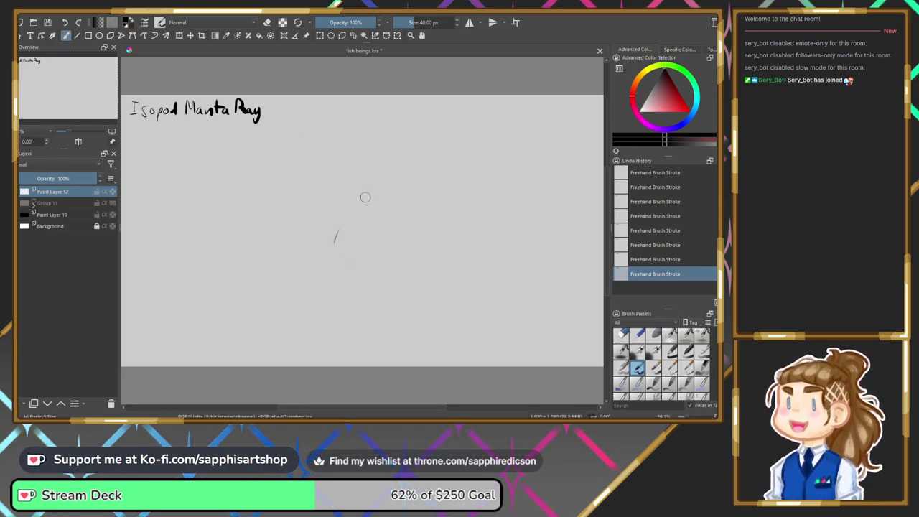
{"action": "left_click", "coordinate": [468, 23]}
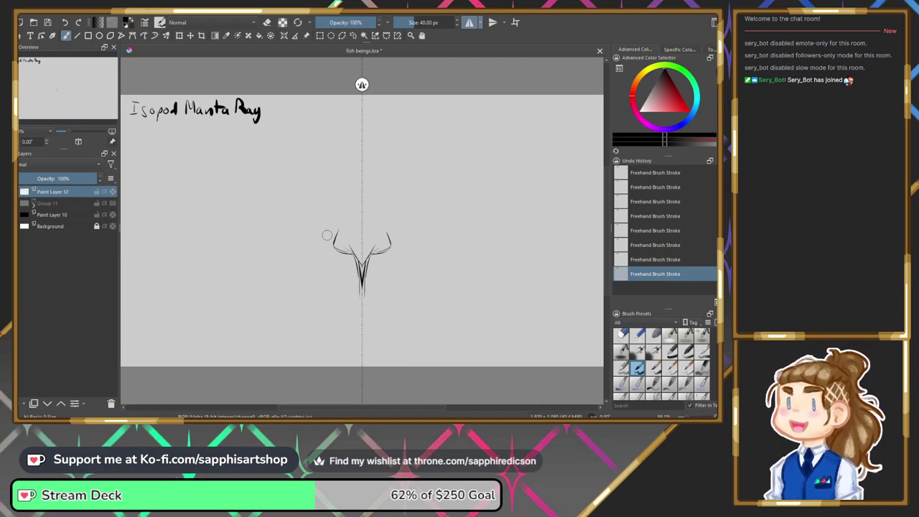
{"action": "left_click_drag", "start_coordinate": [287, 193], "coordinate": [296, 178]}
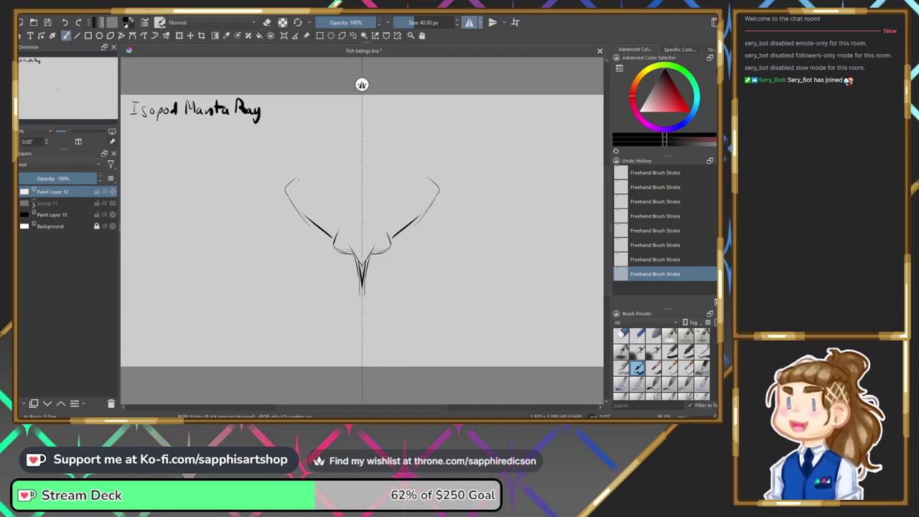
{"action": "mouse_move", "coordinate": [345, 162]}
{"action": "left_mouse_down"}
{"action": "mouse_move", "coordinate": [362, 154]}
{"action": "mouse_move", "coordinate": [351, 155]}
{"action": "left_mouse_up"}
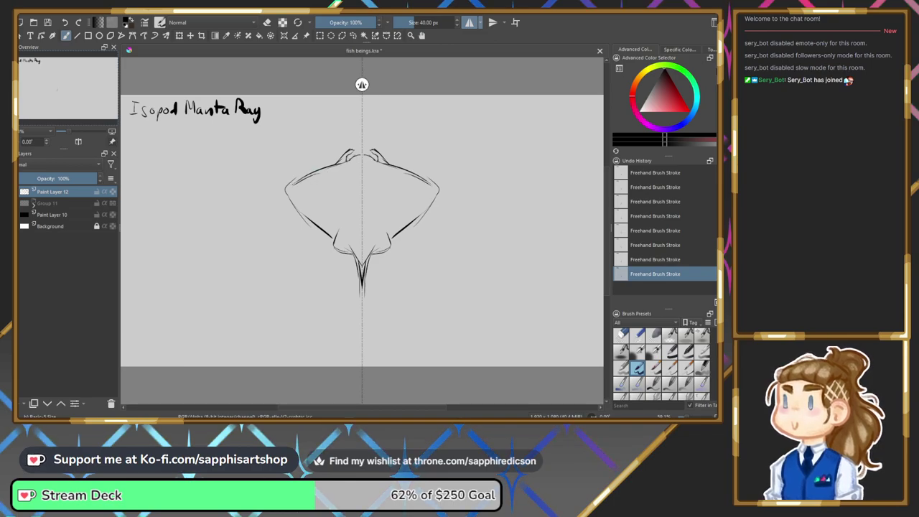
{"action": "left_click_drag", "start_coordinate": [285, 189], "coordinate": [329, 238]}
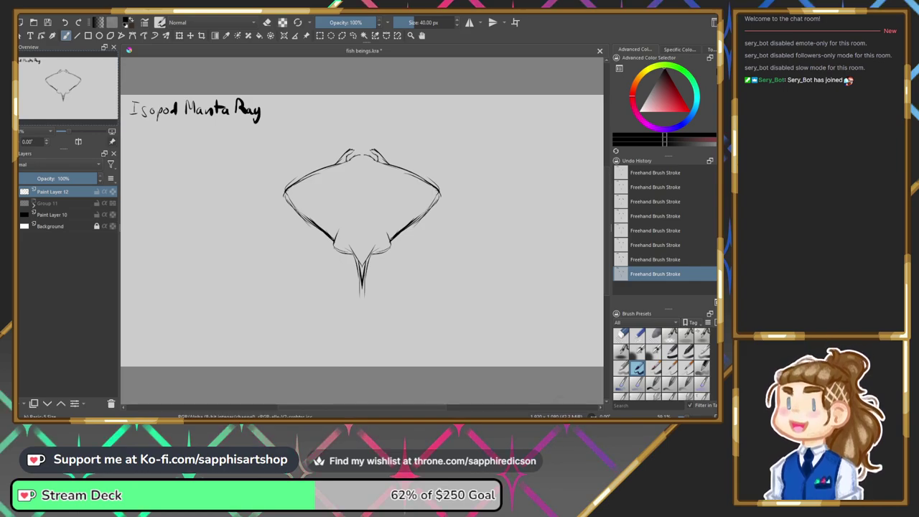
Erase the ray's lower fins and tail with mirroring on, and sketch a short blunt tail base.
{"action": "left_click", "coordinate": [469, 22]}
{"action": "left_click_drag", "start_coordinate": [378, 218], "coordinate": [372, 216]}
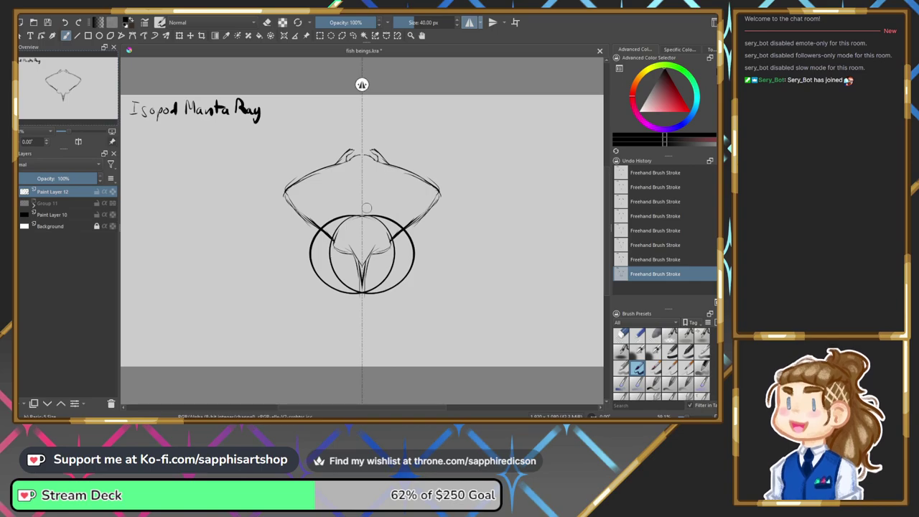
{"action": "key", "text": "ctrl+z"}
{"action": "key", "text": "e"}
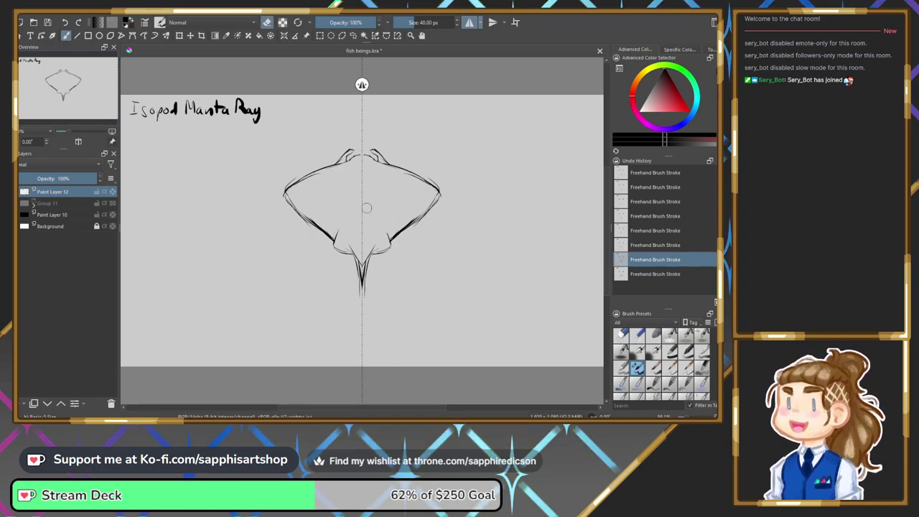
{"action": "mouse_move", "coordinate": [341, 249]}
{"action": "left_mouse_down"}
{"action": "mouse_move", "coordinate": [345, 224]}
{"action": "mouse_move", "coordinate": [352, 298]}
{"action": "left_mouse_up"}
{"action": "key", "text": "e"}
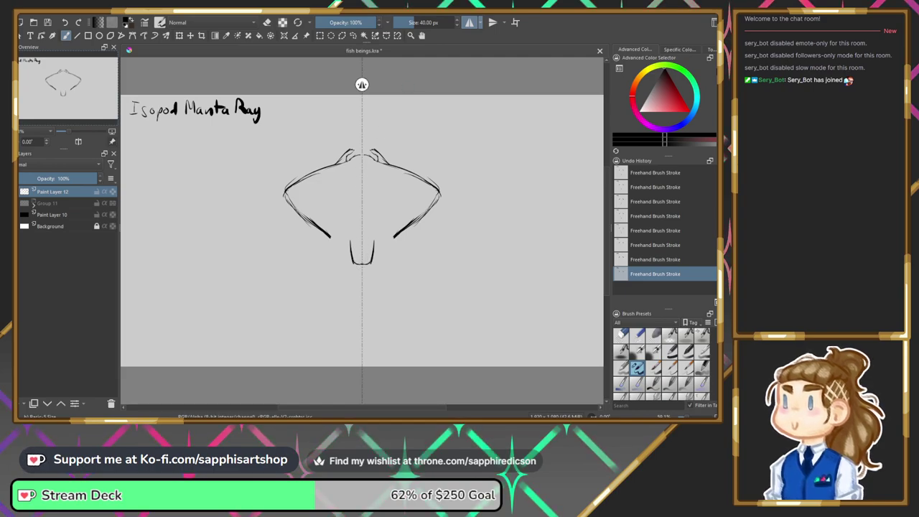
Undo the last stroke and extend the mirrored wing edges down to the tail base, with mirroring switched off at the end.
{"action": "key", "text": "ctrl+z"}
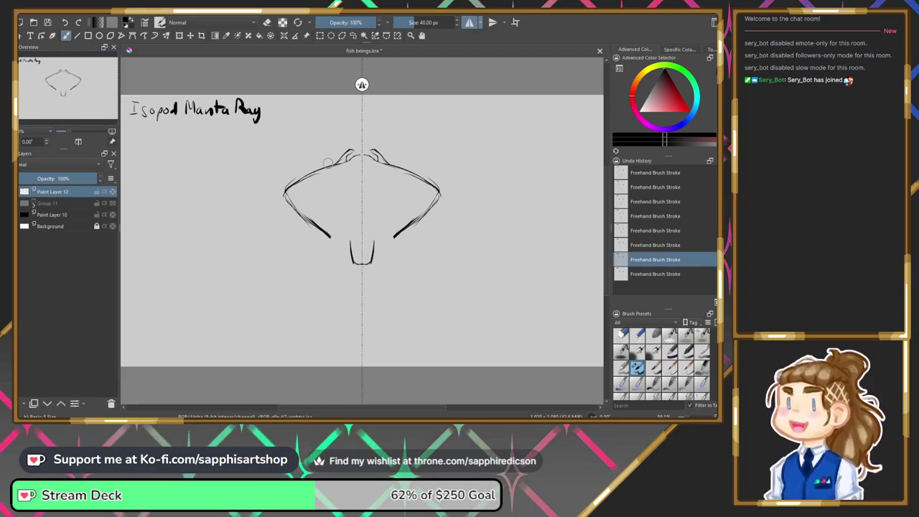
{"action": "left_click_drag", "start_coordinate": [324, 233], "coordinate": [339, 251]}
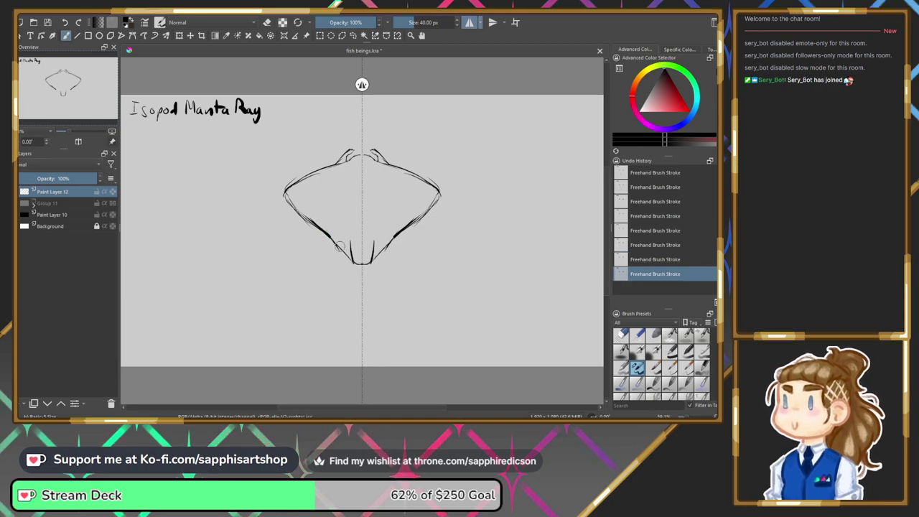
{"action": "left_click", "coordinate": [471, 25]}
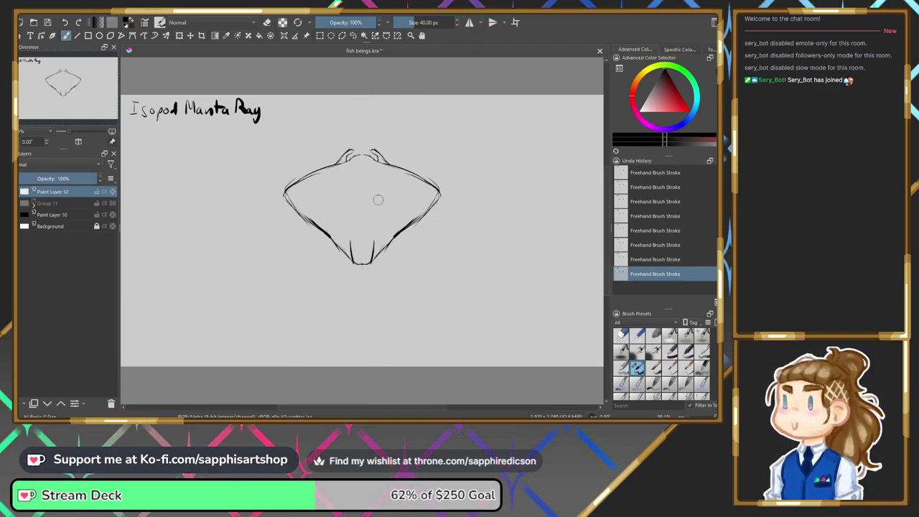
Draw the ray's central ridge and a long thin tail below the tail base without mirroring.
{"action": "left_click_drag", "start_coordinate": [362, 241], "coordinate": [364, 261]}
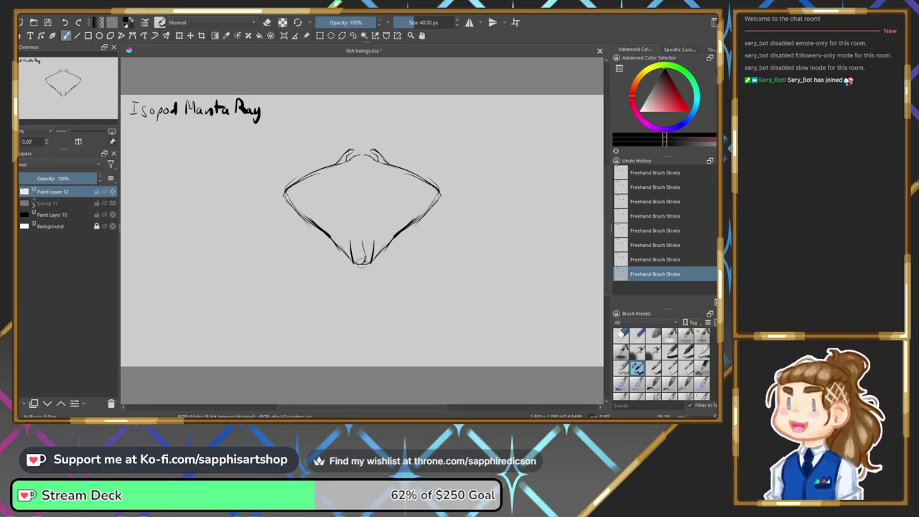
{"action": "left_click_drag", "start_coordinate": [363, 262], "coordinate": [364, 300]}
{"action": "left_click_drag", "start_coordinate": [362, 266], "coordinate": [364, 325]}
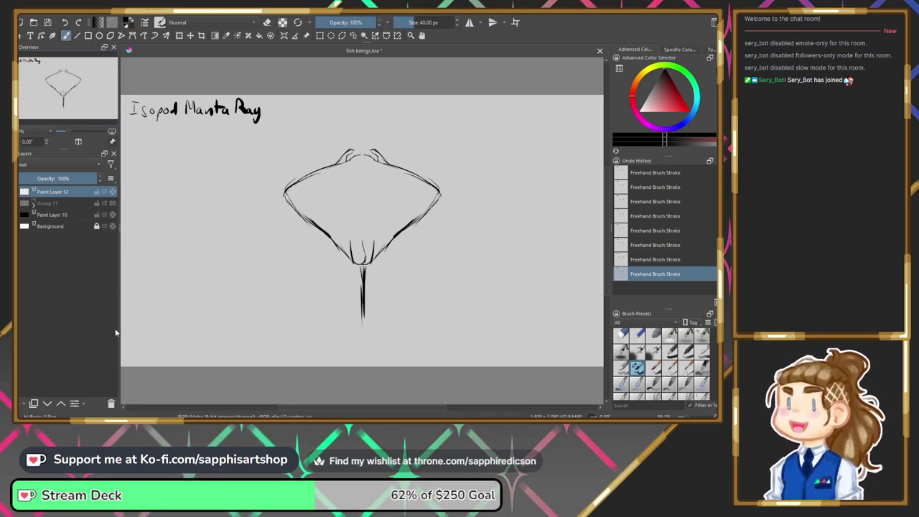
Put the manta ray layer into a group, and add a new paint layer above it with the ray sketch hidden.
{"action": "key", "text": "ctrl+g"}
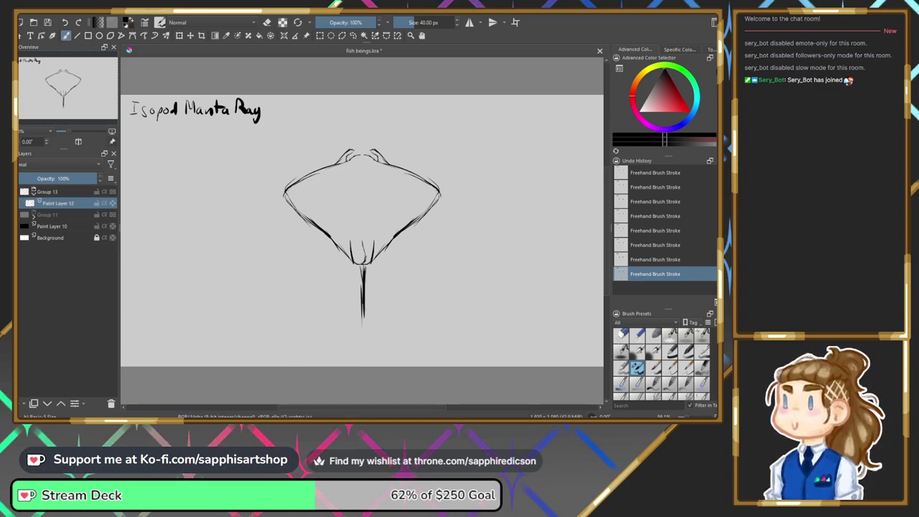
{"action": "left_click", "coordinate": [32, 404]}
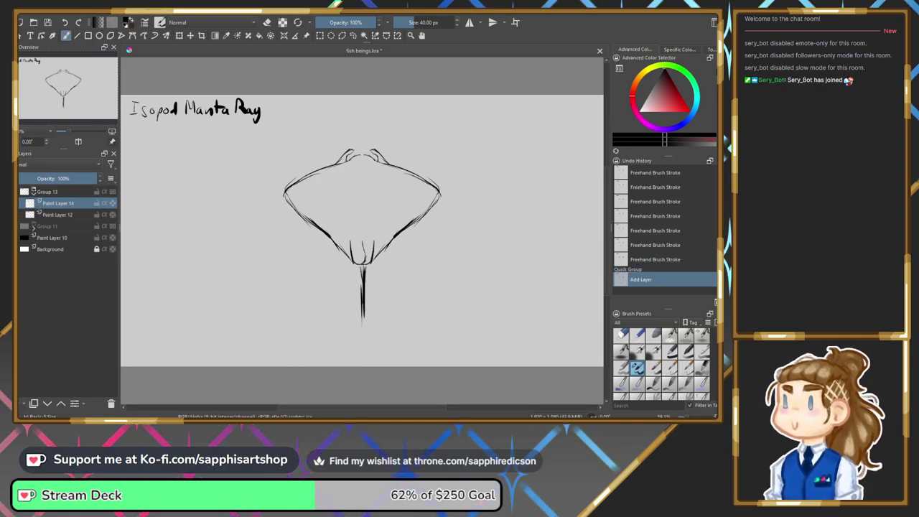
{"action": "left_click", "coordinate": [29, 215]}
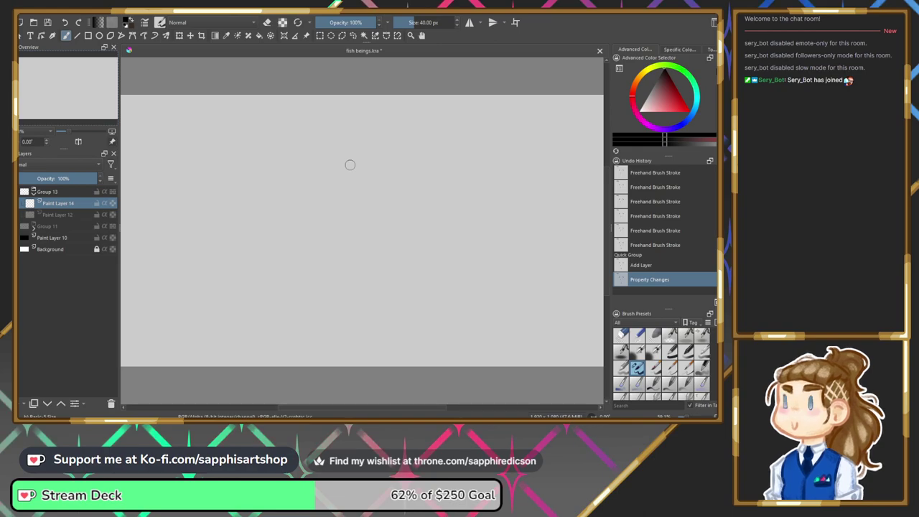
Sketch an isopod's elongated oval body with a jagged, flared tail at the canvas centre using horizontal mirroring.
{"action": "left_click", "coordinate": [470, 23]}
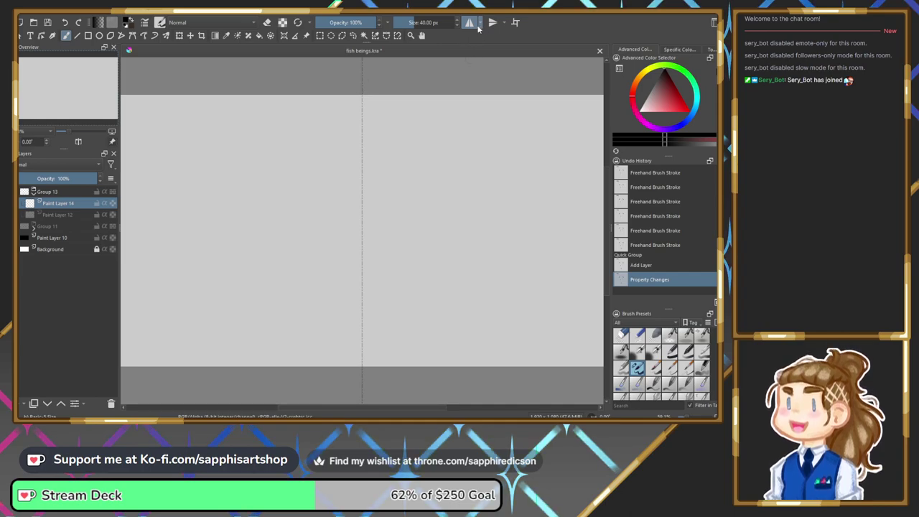
{"action": "left_click", "coordinate": [359, 140]}
{"action": "left_click_drag", "start_coordinate": [361, 139], "coordinate": [332, 187]}
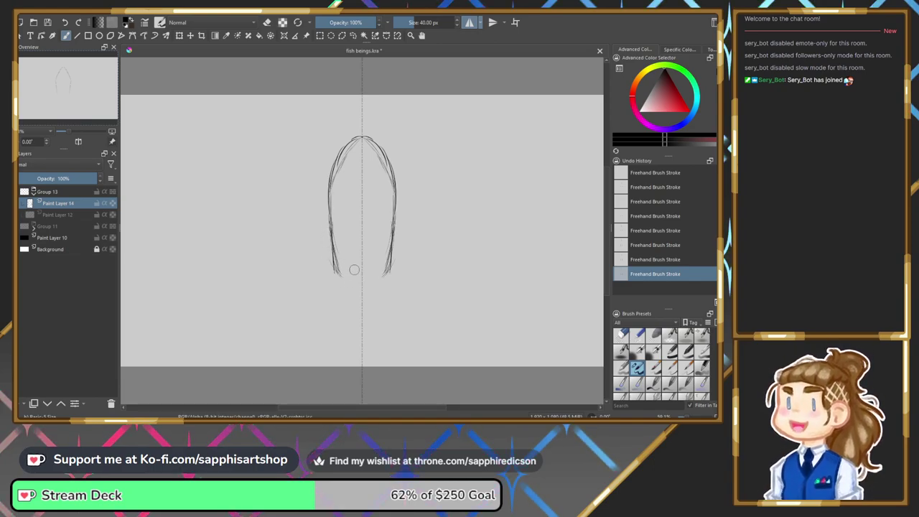
{"action": "mouse_move", "coordinate": [344, 273]}
{"action": "left_mouse_down"}
{"action": "mouse_move", "coordinate": [345, 294]}
{"action": "mouse_move", "coordinate": [363, 292]}
{"action": "mouse_move", "coordinate": [332, 281]}
{"action": "mouse_move", "coordinate": [330, 293]}
{"action": "mouse_move", "coordinate": [343, 295]}
{"action": "left_mouse_up"}
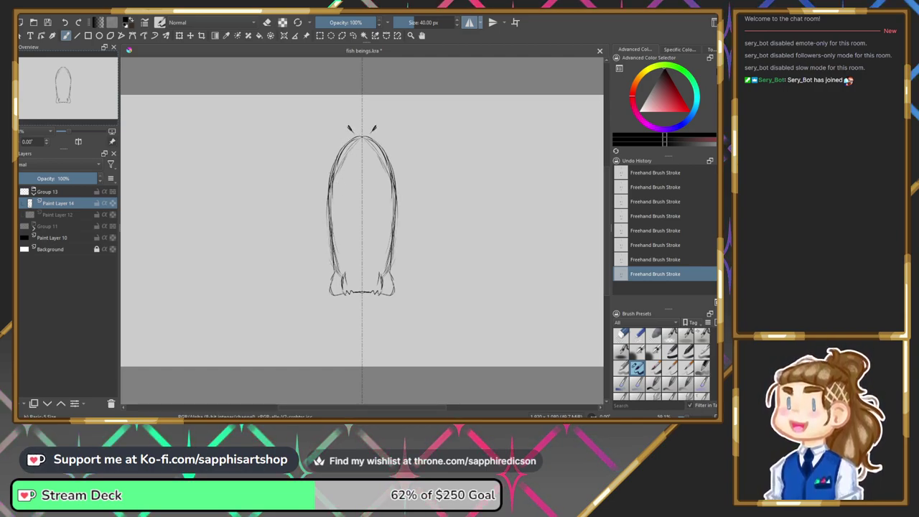
Add mirrored short and long antennae and a head dividing line to the front of the isopod.
{"action": "left_click_drag", "start_coordinate": [334, 124], "coordinate": [316, 133]}
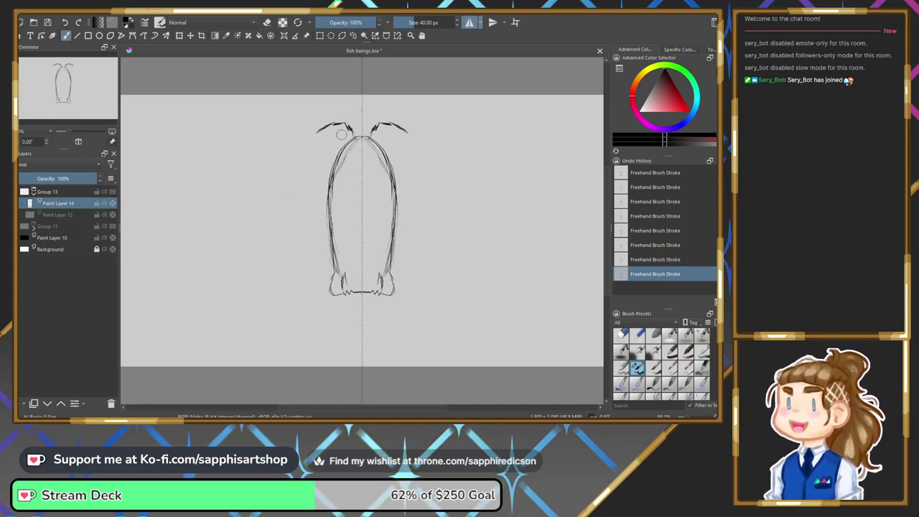
{"action": "left_click_drag", "start_coordinate": [343, 133], "coordinate": [339, 147]}
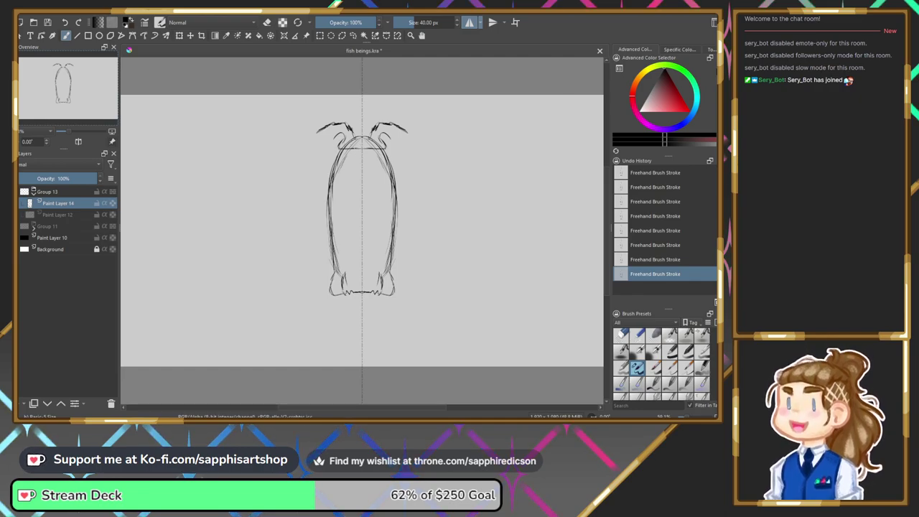
{"action": "left_click_drag", "start_coordinate": [336, 135], "coordinate": [328, 151]}
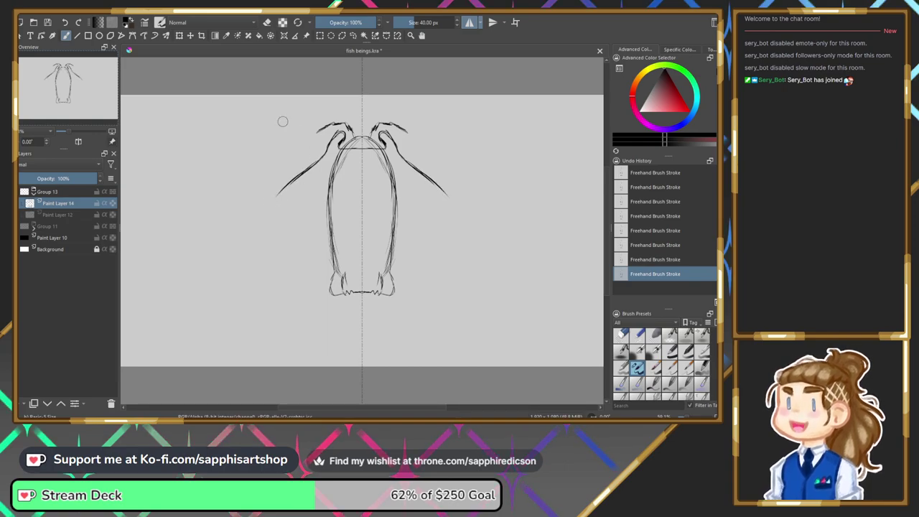
Roll back the latest brush strokes until the isopod's long antennae are reduced to short starting lines.
{"action": "key", "text": "ctrl+z"}
{"action": "key", "text": "ctrl+z"}
{"action": "key", "text": "ctrl+z"}
{"action": "key", "text": "ctrl+z"}
{"action": "key", "text": "ctrl+z"}
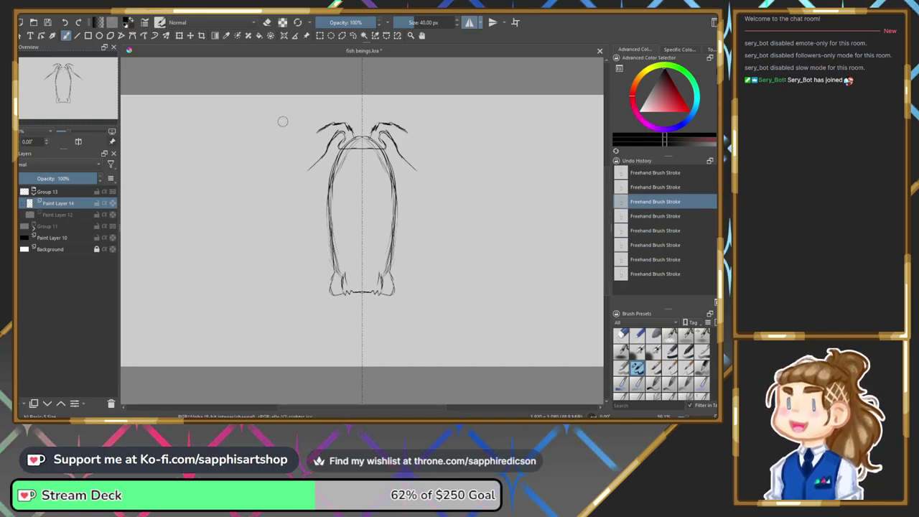
{"action": "key", "text": "ctrl+z"}
{"action": "key", "text": "ctrl+z"}
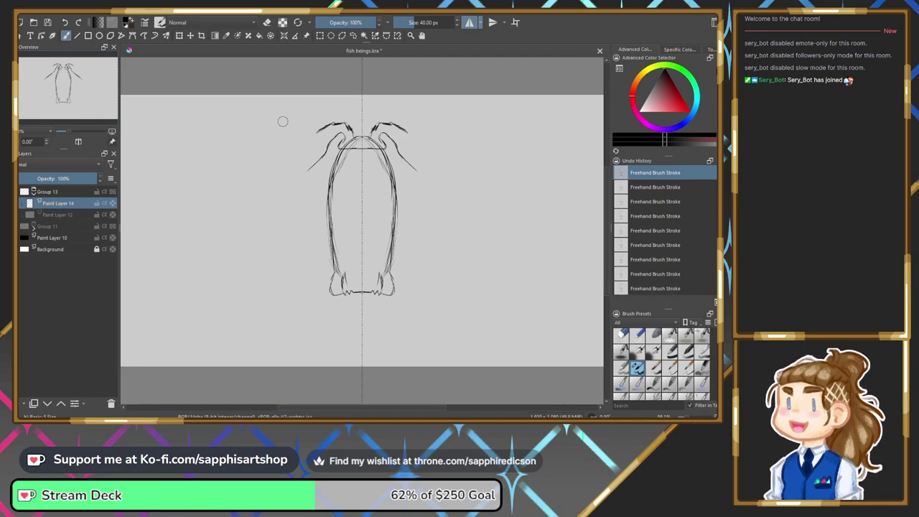
{"action": "left_click_drag", "start_coordinate": [670, 188], "coordinate": [664, 260]}
{"action": "left_click", "coordinate": [664, 259]}
{"action": "left_click", "coordinate": [665, 277]}
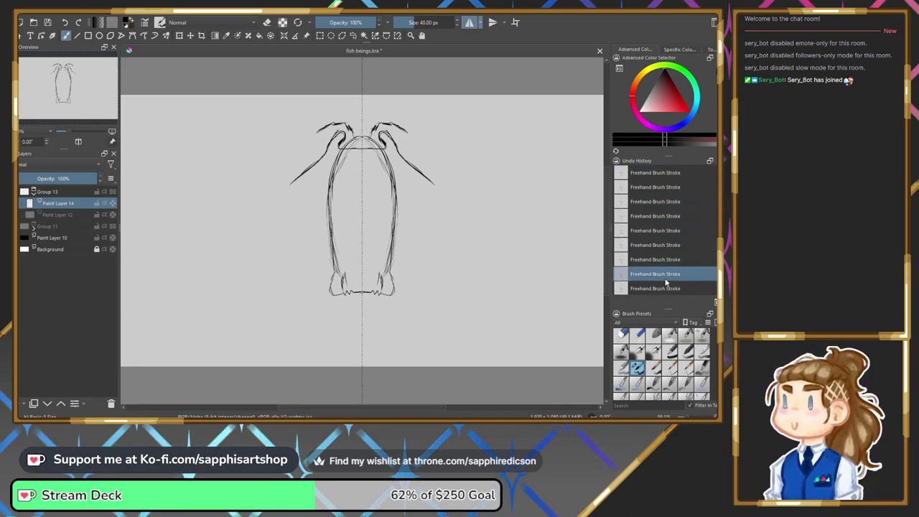
{"action": "left_click", "coordinate": [644, 260]}
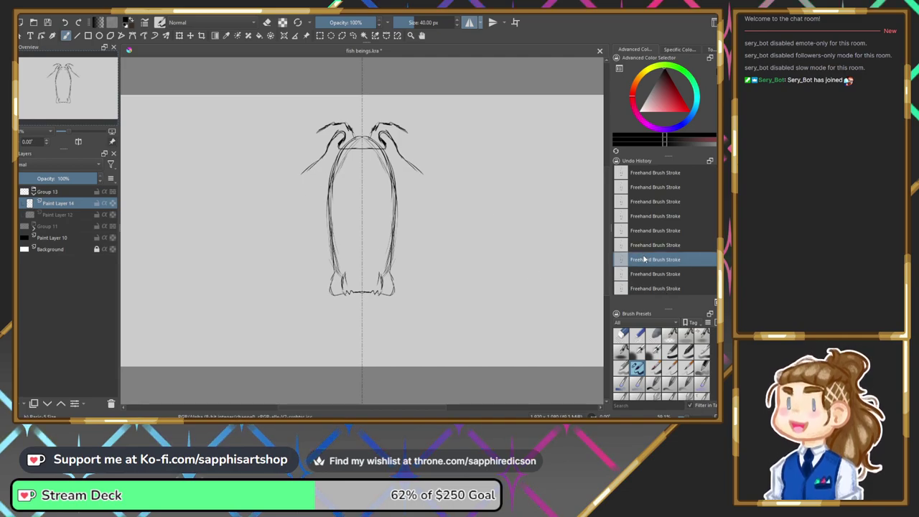
{"action": "left_click", "coordinate": [646, 245]}
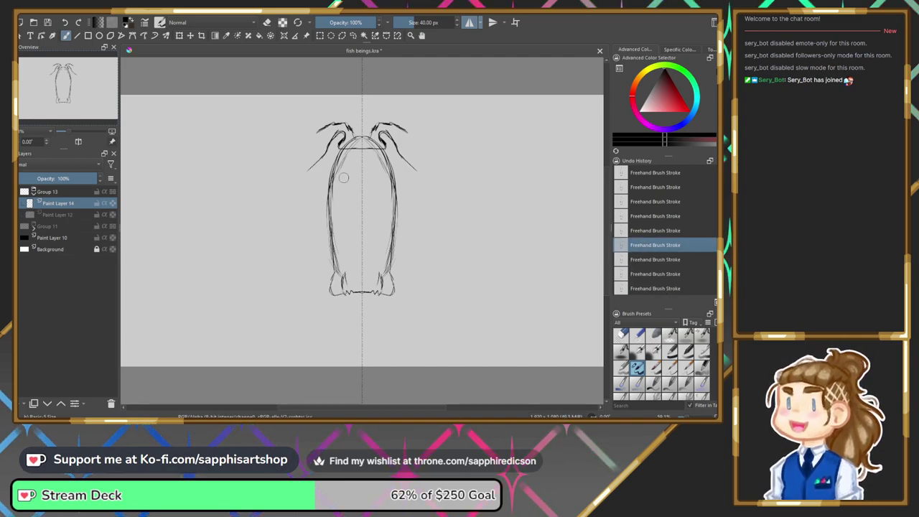
Sketch mirrored manta wings around the isopod body and a long thin tail below it.
{"action": "left_click_drag", "start_coordinate": [321, 163], "coordinate": [298, 168]}
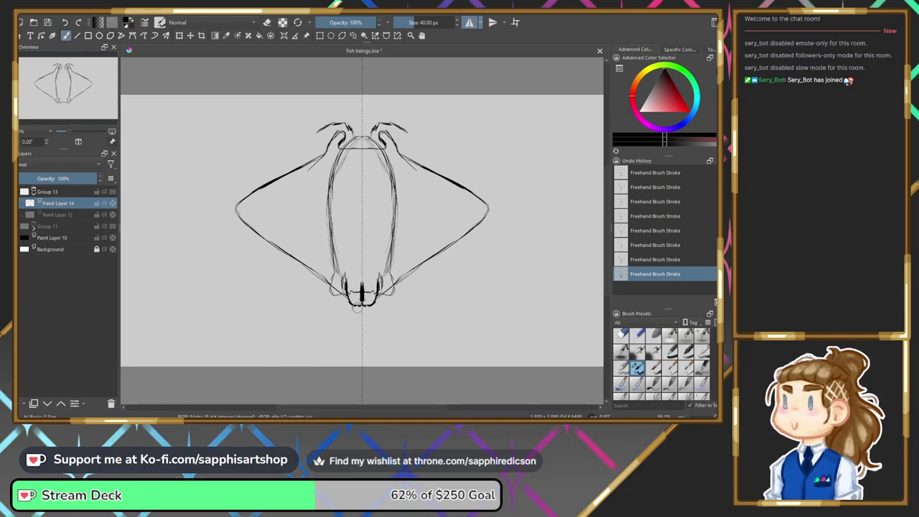
{"action": "left_click_drag", "start_coordinate": [362, 324], "coordinate": [361, 352]}
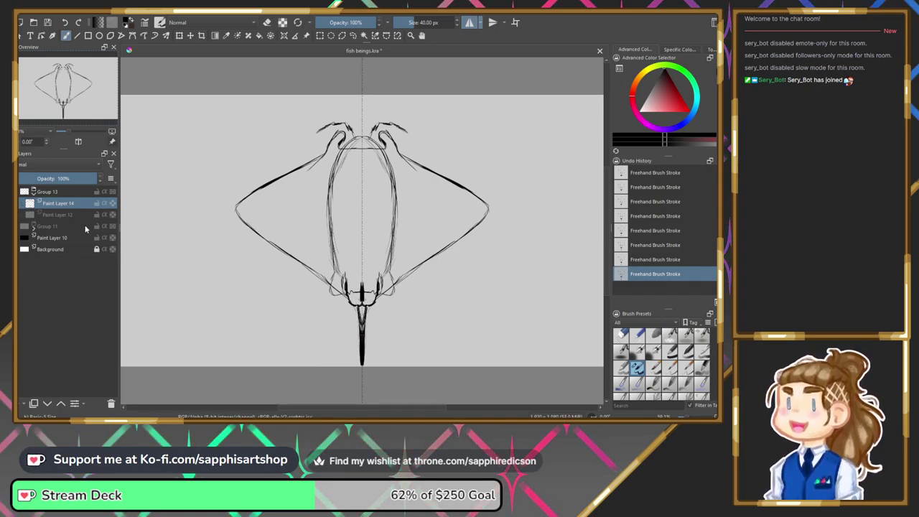
Lower the combined sketch layer's opacity to 31% and add a new paint layer above it.
{"action": "left_click_drag", "start_coordinate": [64, 178], "coordinate": [36, 178]}
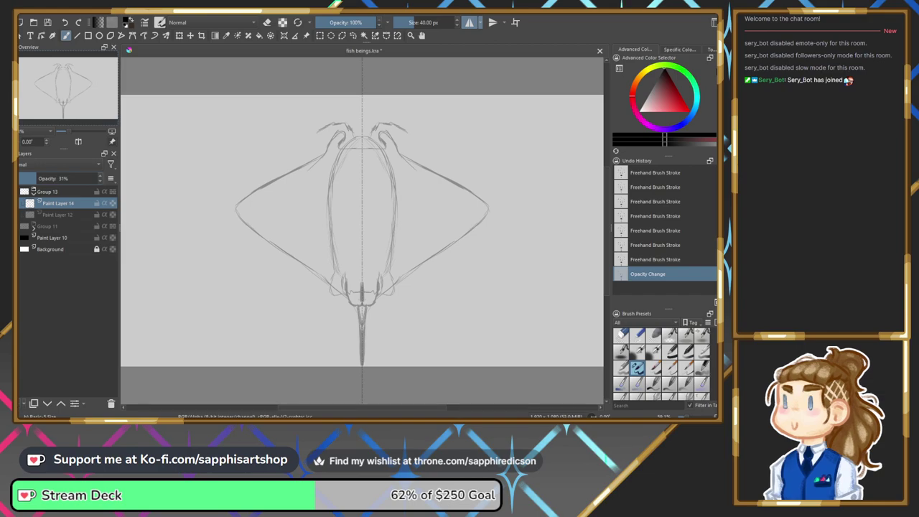
{"action": "left_click", "coordinate": [34, 402]}
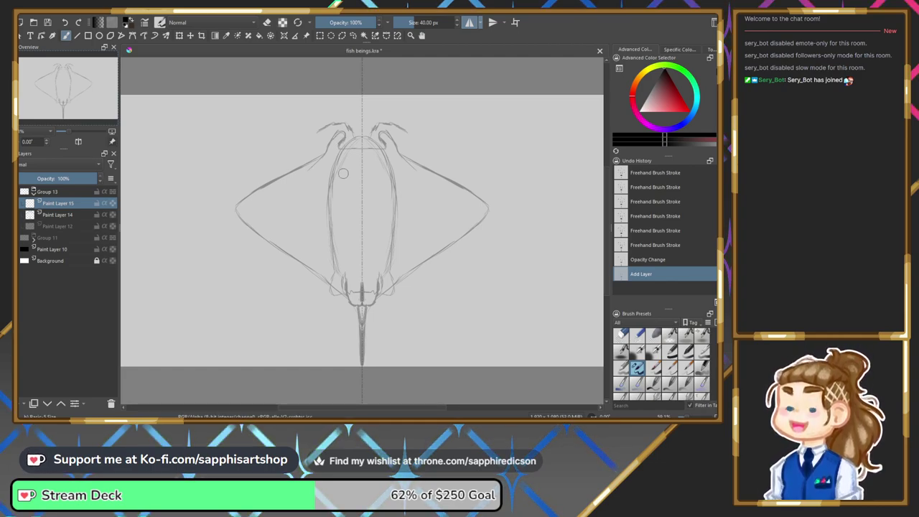
{"action": "left_click_drag", "start_coordinate": [343, 152], "coordinate": [362, 150]}
{"action": "key", "text": "ctrl+z"}
{"action": "key", "text": "ctrl+z"}
{"action": "key", "text": "ctrl+z"}
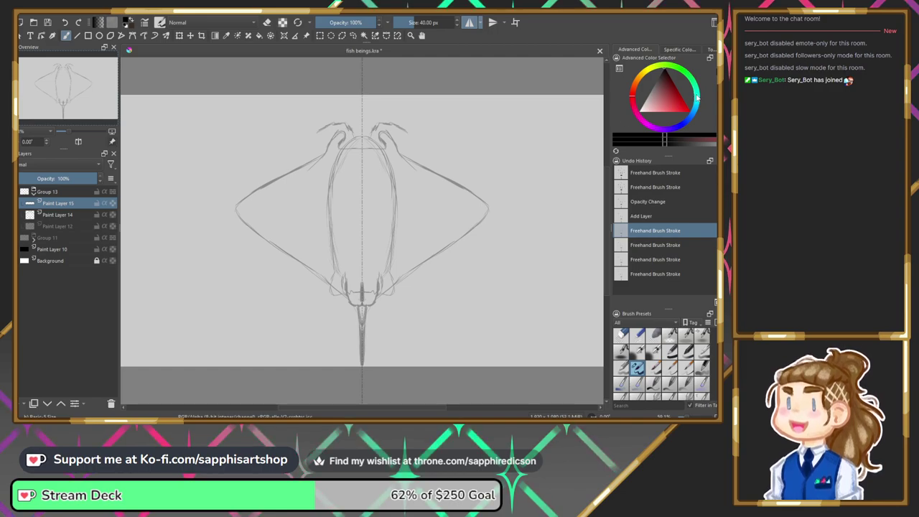
Choose a medium blue brush colour and sketch the mirrored head plate over the front of the body.
{"action": "left_click_drag", "start_coordinate": [696, 99], "coordinate": [697, 108]}
{"action": "left_click", "coordinate": [682, 104]}
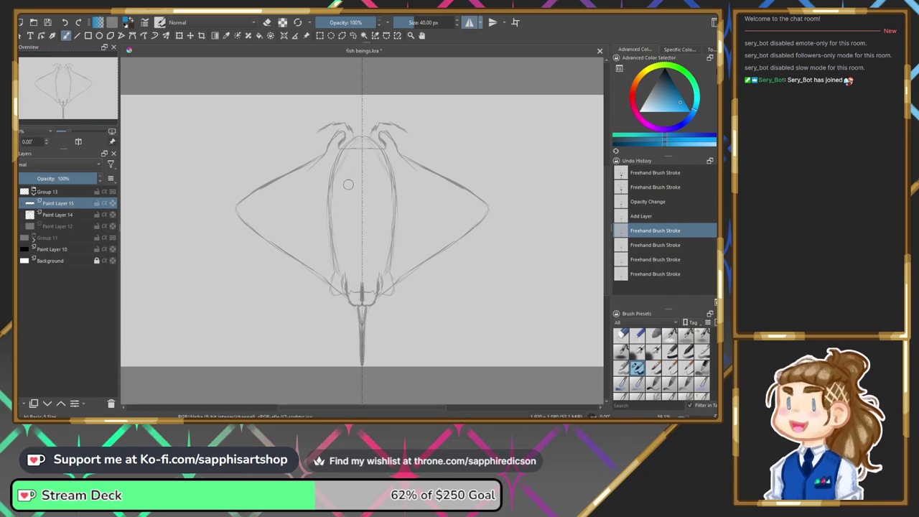
{"action": "mouse_move", "coordinate": [351, 137]}
{"action": "left_mouse_down"}
{"action": "mouse_move", "coordinate": [361, 137]}
{"action": "mouse_move", "coordinate": [335, 153]}
{"action": "left_mouse_up"}
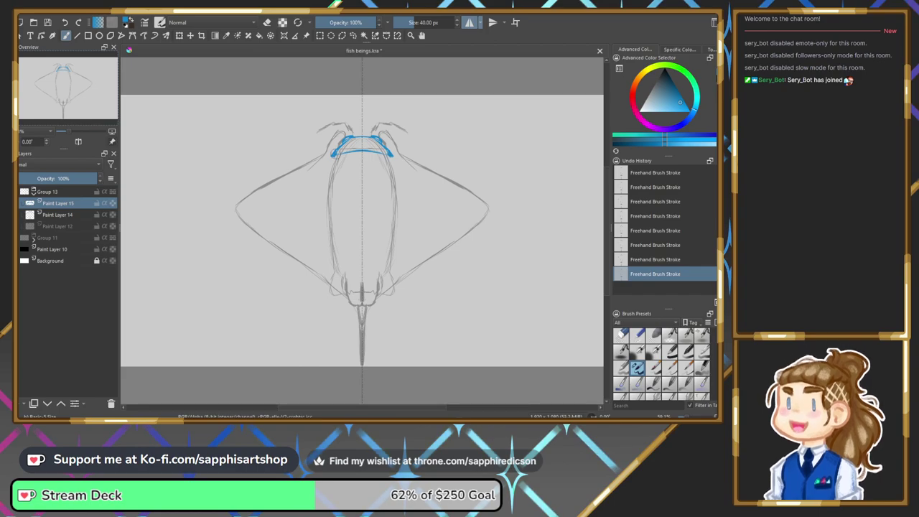
Clean up the head plate's outer ends with the eraser and sketch a wider flared segment behind it.
{"action": "key", "text": "e"}
{"action": "left_click_drag", "start_coordinate": [334, 148], "coordinate": [331, 158]}
{"action": "key", "text": "e"}
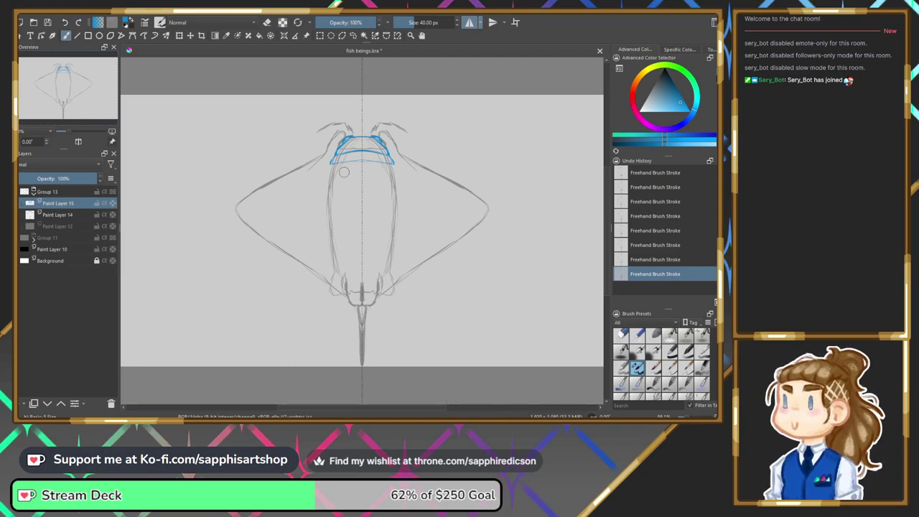
{"action": "left_click_drag", "start_coordinate": [335, 153], "coordinate": [326, 168]}
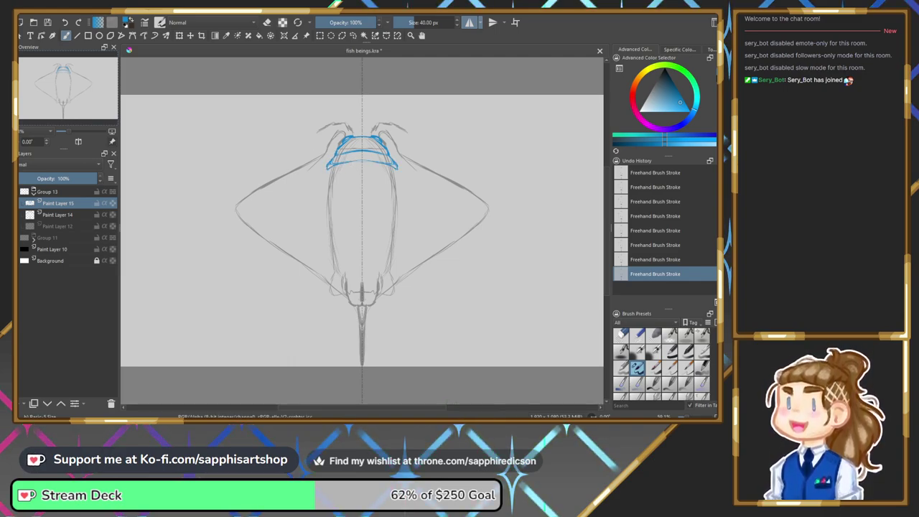
{"action": "key", "text": "e"}
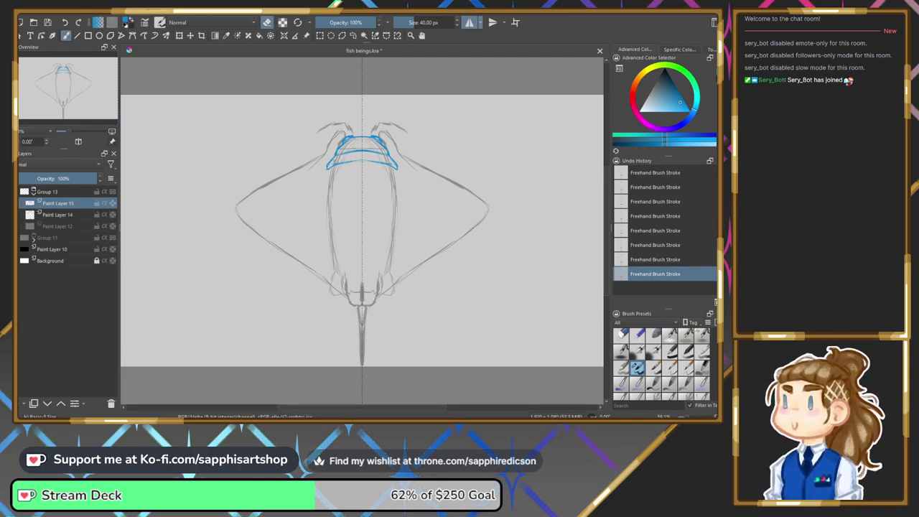
{"action": "key", "text": "e"}
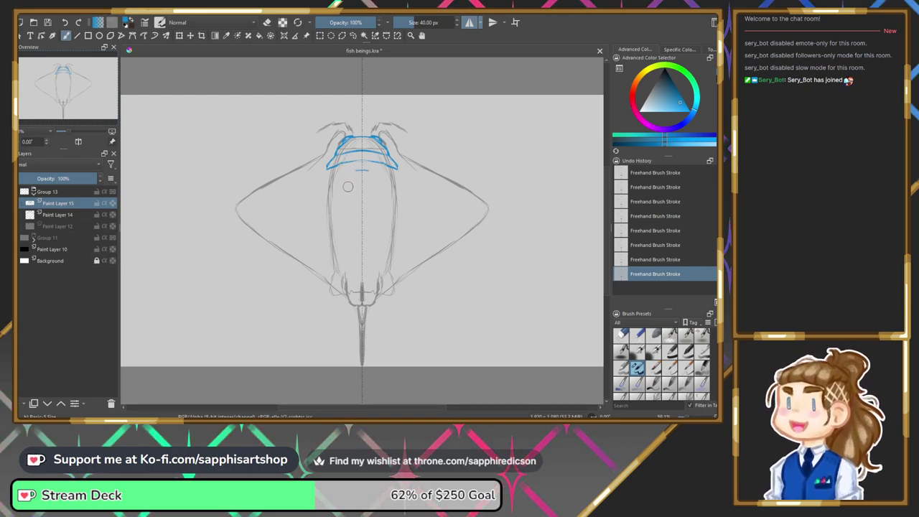
Try out segment ticks along the centreline and a mirrored flared segment across the mid-body, stepping back and forth through the last strokes.
{"action": "mouse_move", "coordinate": [356, 192]}
{"action": "left_mouse_down"}
{"action": "mouse_move", "coordinate": [368, 191]}
{"action": "mouse_move", "coordinate": [367, 201]}
{"action": "left_mouse_up"}
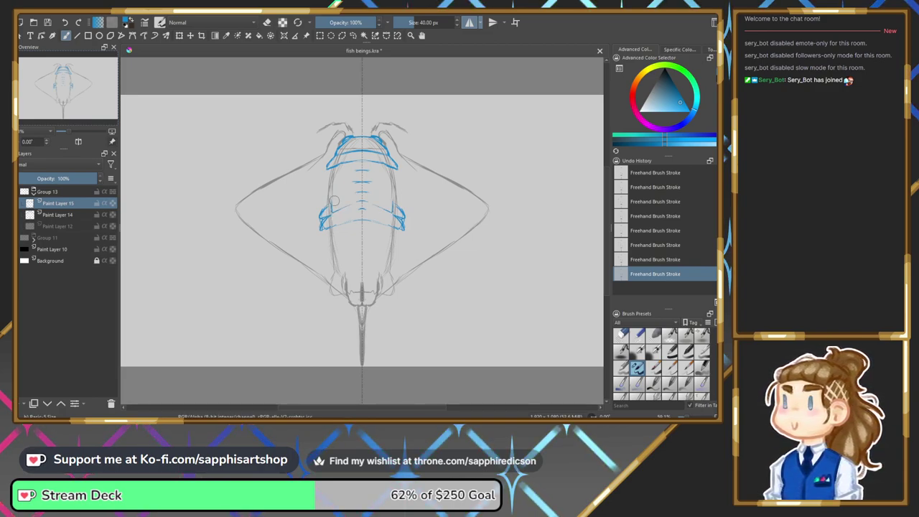
{"action": "key", "text": "ctrl+z"}
{"action": "key", "text": "ctrl+z"}
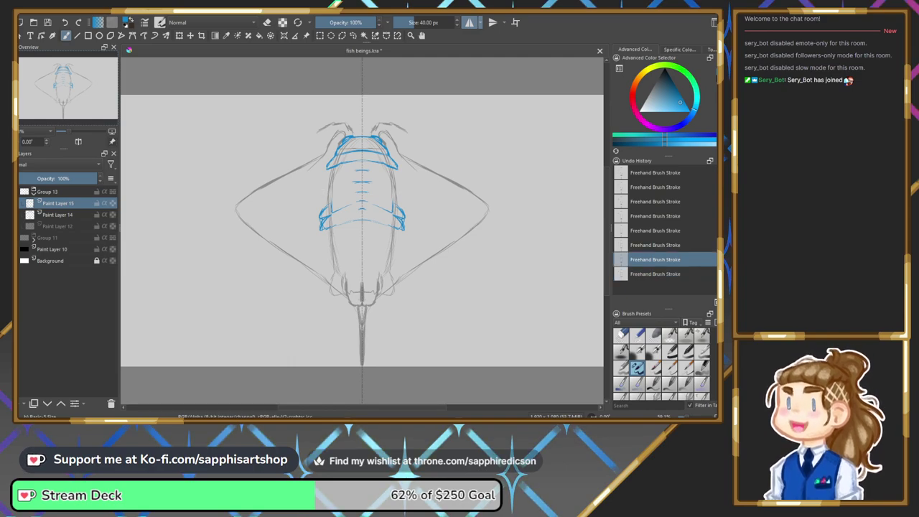
{"action": "key", "text": "ctrl+z"}
{"action": "key", "text": "ctrl+z"}
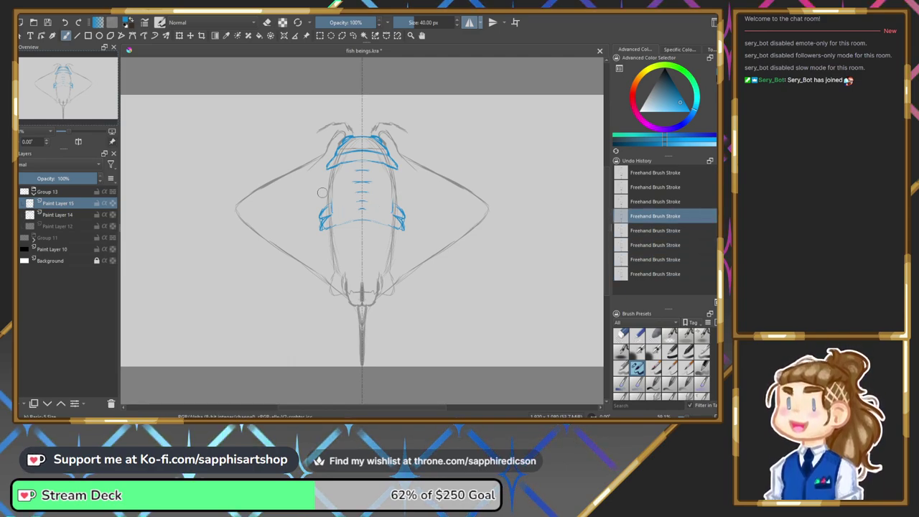
{"action": "key", "text": "ctrl+shift+z"}
{"action": "key", "text": "ctrl+shift+z"}
{"action": "key", "text": "ctrl+shift+z"}
{"action": "key", "text": "ctrl+shift+z"}
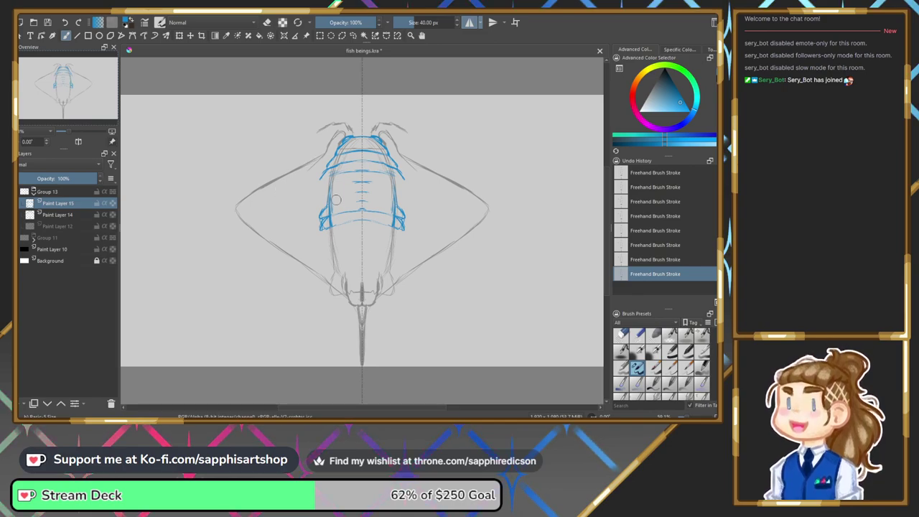
Undo the outward side strokes and erase the centreline ticks and mid-body segment, keeping the head plates.
{"action": "left_click_drag", "start_coordinate": [333, 173], "coordinate": [298, 182]}
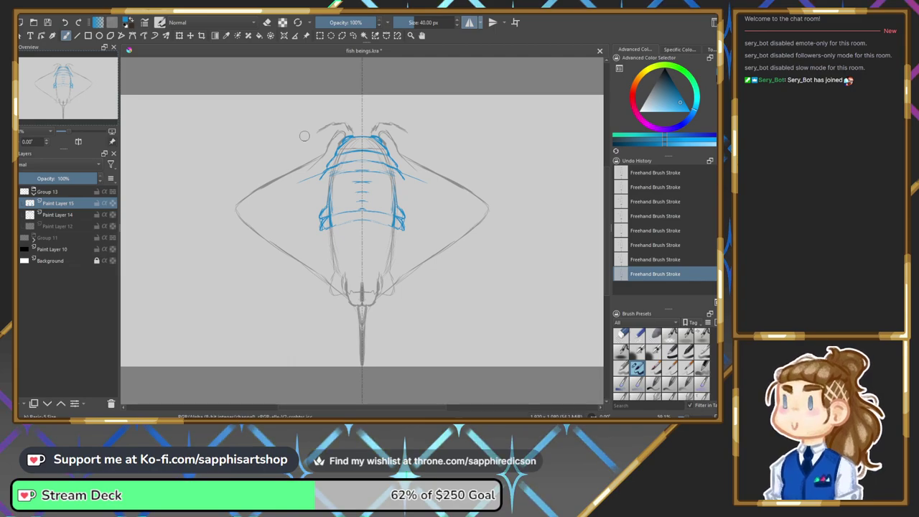
{"action": "key", "text": "ctrl+z"}
{"action": "key", "text": "e"}
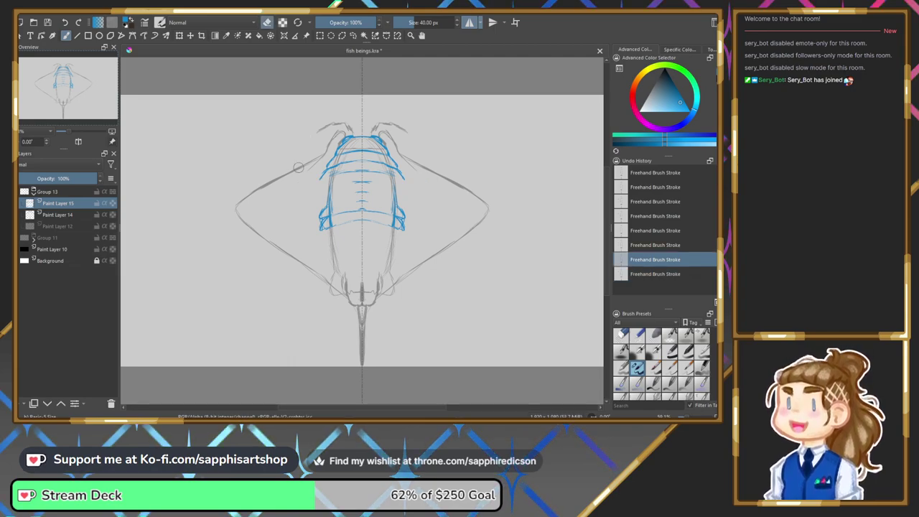
{"action": "left_click_drag", "start_coordinate": [332, 174], "coordinate": [340, 173]}
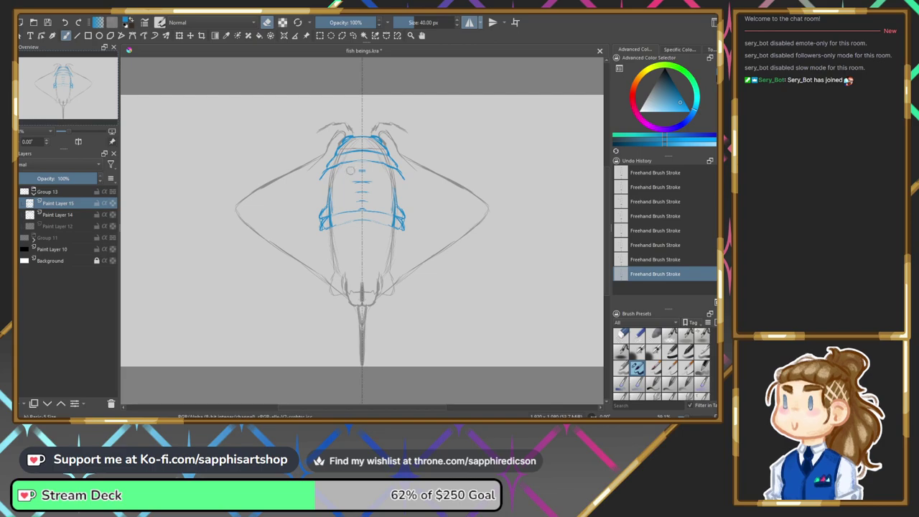
{"action": "left_click_drag", "start_coordinate": [327, 221], "coordinate": [333, 193]}
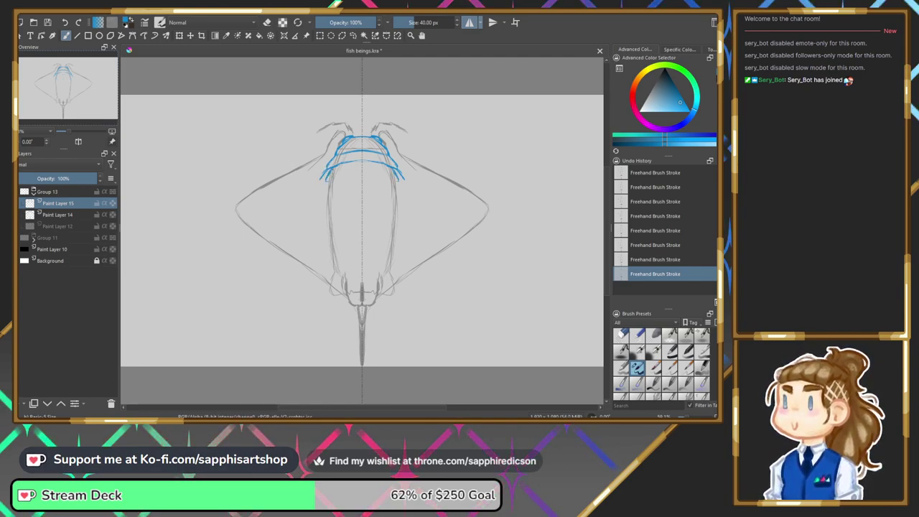
Sketch curved segments down the body in blue, with mirrored pairs of overlapping swept fins extending from its sides.
{"action": "mouse_move", "coordinate": [325, 180]}
{"action": "left_mouse_down"}
{"action": "mouse_move", "coordinate": [354, 186]}
{"action": "mouse_move", "coordinate": [321, 173]}
{"action": "mouse_move", "coordinate": [282, 198]}
{"action": "left_mouse_up"}
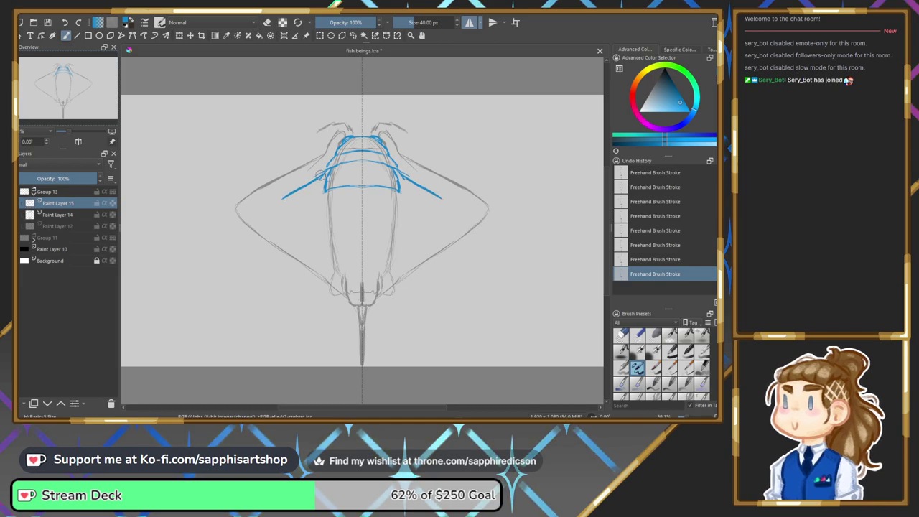
{"action": "mouse_move", "coordinate": [323, 172]}
{"action": "left_mouse_down"}
{"action": "mouse_move", "coordinate": [280, 201]}
{"action": "mouse_move", "coordinate": [284, 212]}
{"action": "left_mouse_up"}
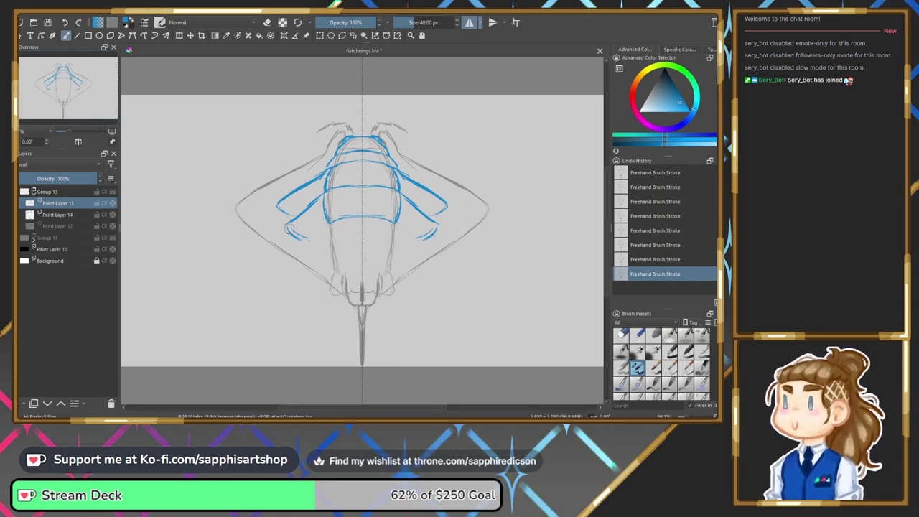
{"action": "left_click_drag", "start_coordinate": [288, 227], "coordinate": [313, 246]}
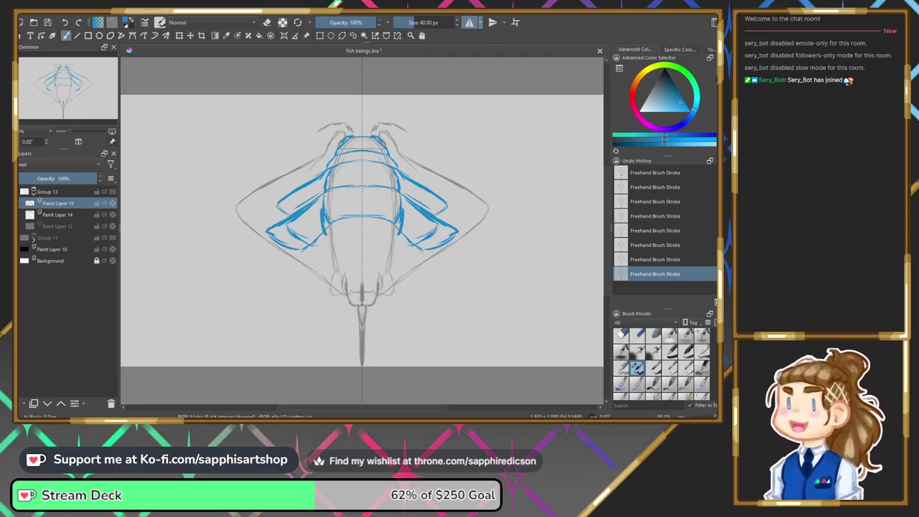
{"action": "mouse_move", "coordinate": [331, 236]}
{"action": "left_mouse_down"}
{"action": "mouse_move", "coordinate": [356, 232]}
{"action": "mouse_move", "coordinate": [334, 235]}
{"action": "left_mouse_up"}
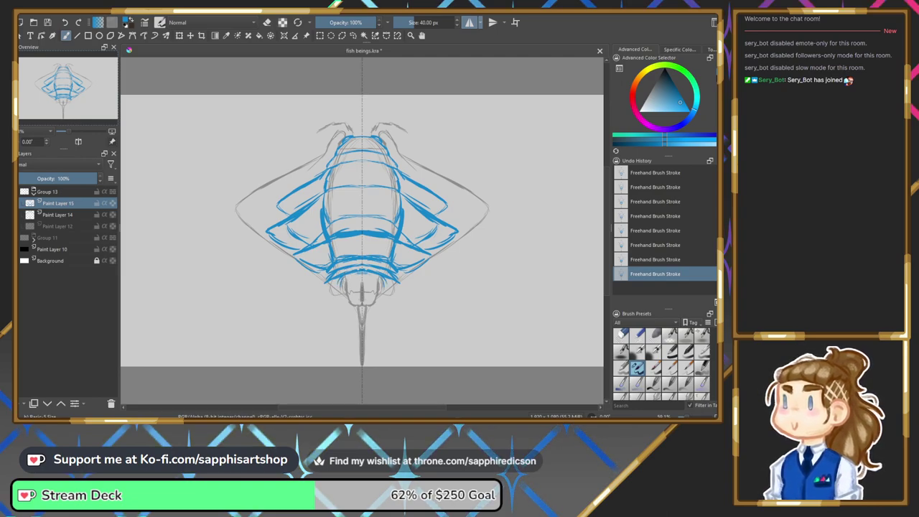
Try wide, rounded tail lobes below the last body segment and erase them.
{"action": "left_click_drag", "start_coordinate": [331, 278], "coordinate": [336, 308]}
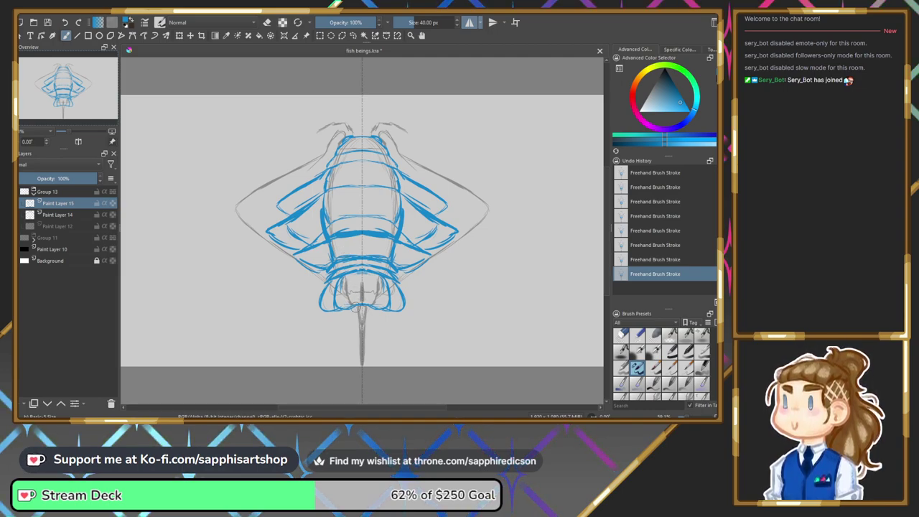
{"action": "key", "text": "e"}
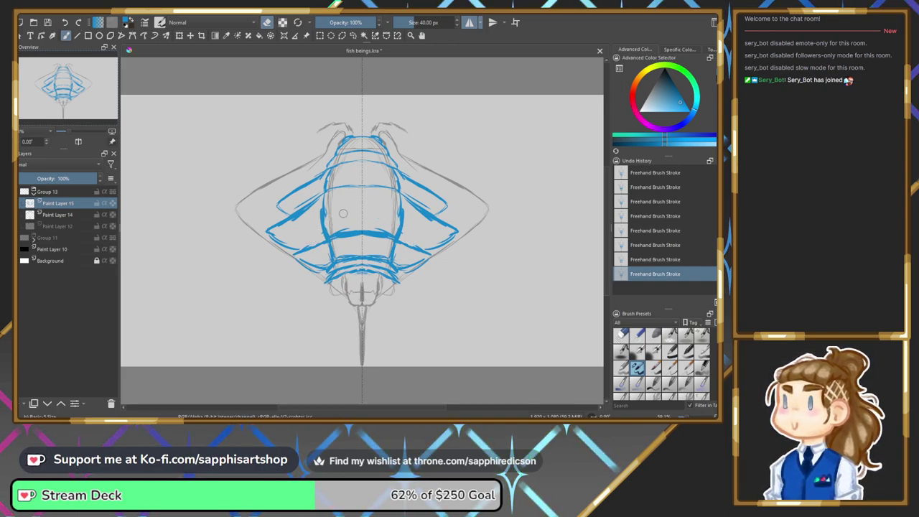
Add a slender pointed ridge on the centreline of the lower body and sketch narrower rounded tail lobes below the last segment.
{"action": "right_click", "coordinate": [328, 209]}
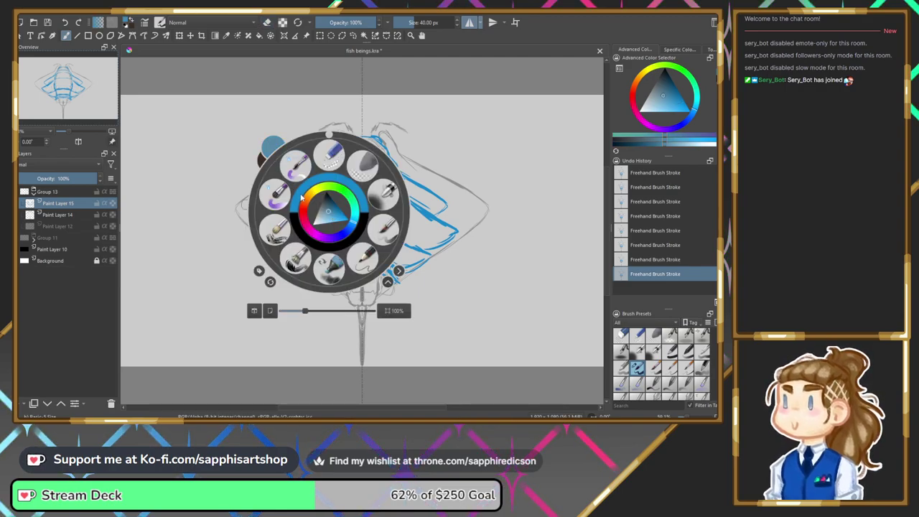
{"action": "left_click", "coordinate": [310, 185]}
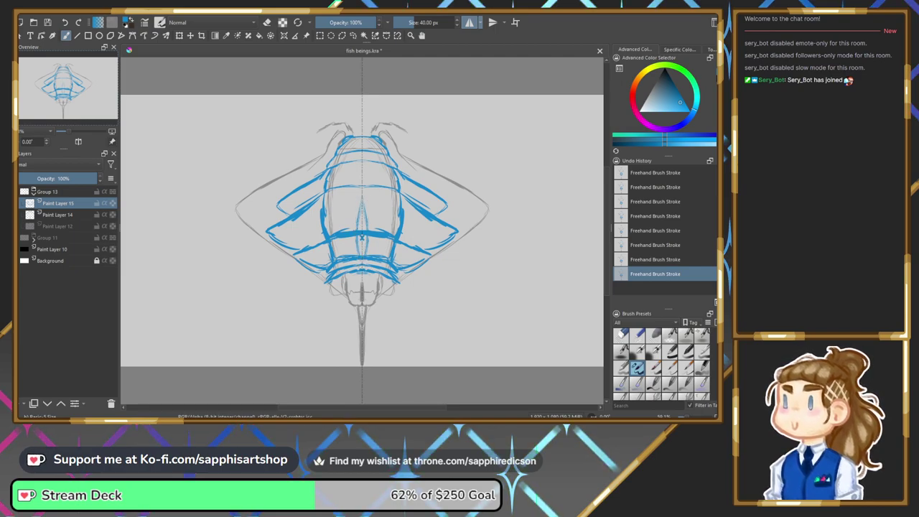
{"action": "key", "text": "e"}
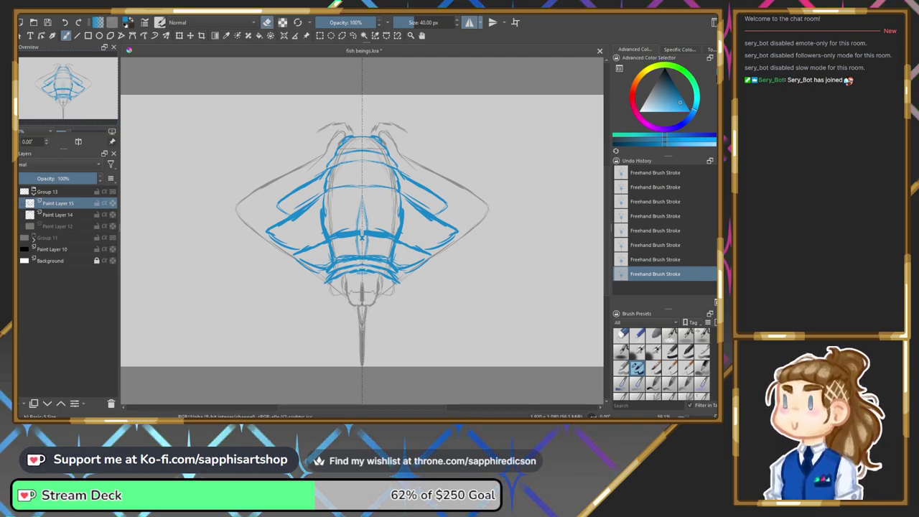
{"action": "key", "text": "e"}
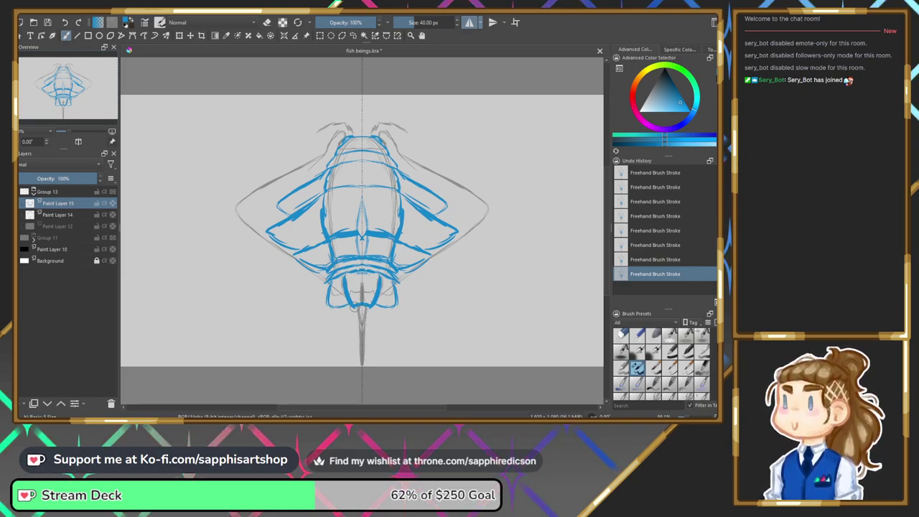
Draw a long tapering tail down to the canvas edge, erase its filled interior, and refine the plate between the tail lobes.
{"action": "left_click_drag", "start_coordinate": [355, 306], "coordinate": [361, 363]}
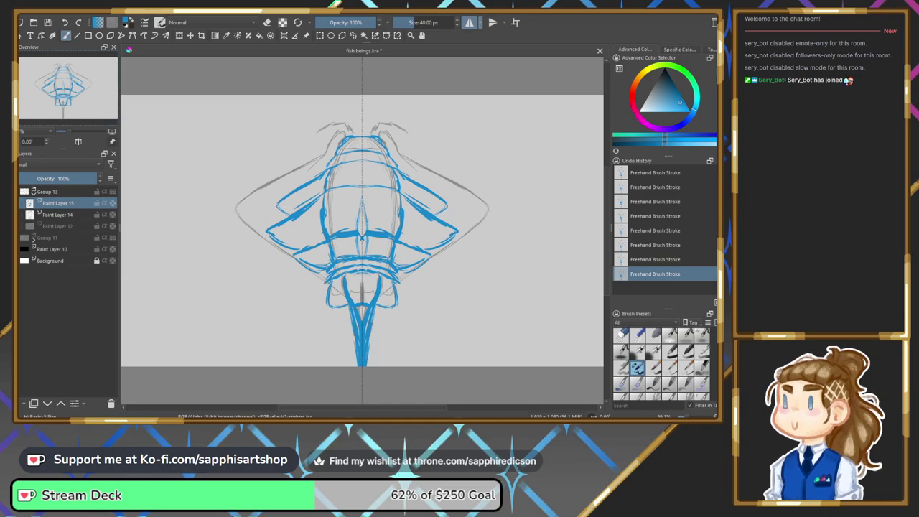
{"action": "key", "text": "e"}
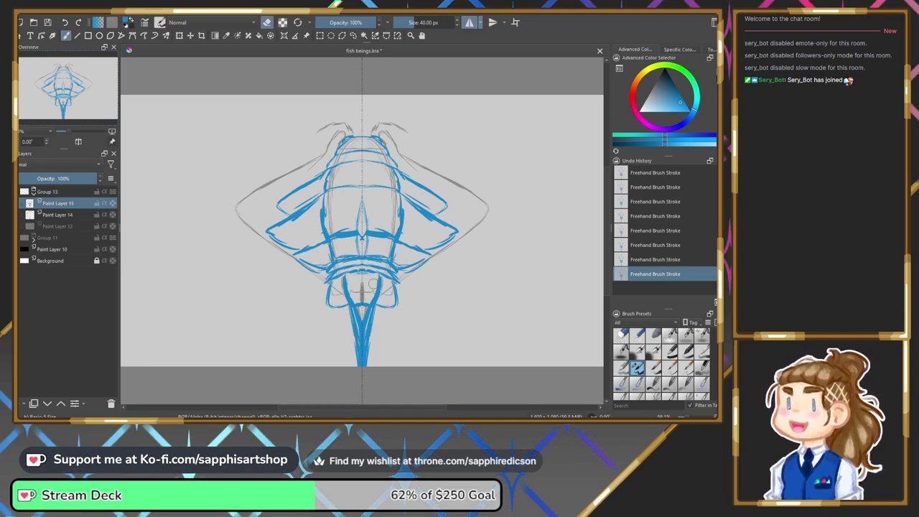
{"action": "left_click_drag", "start_coordinate": [359, 308], "coordinate": [362, 348]}
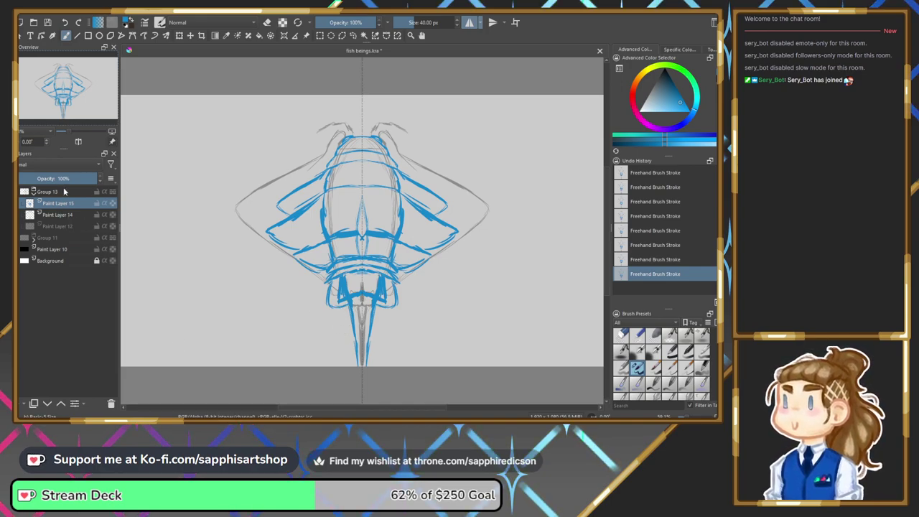
Add a new paint layer above the blue sketch, hide the blue sketch layer, and make the new layer active.
{"action": "left_click", "coordinate": [19, 407]}
{"action": "left_click", "coordinate": [50, 215]}
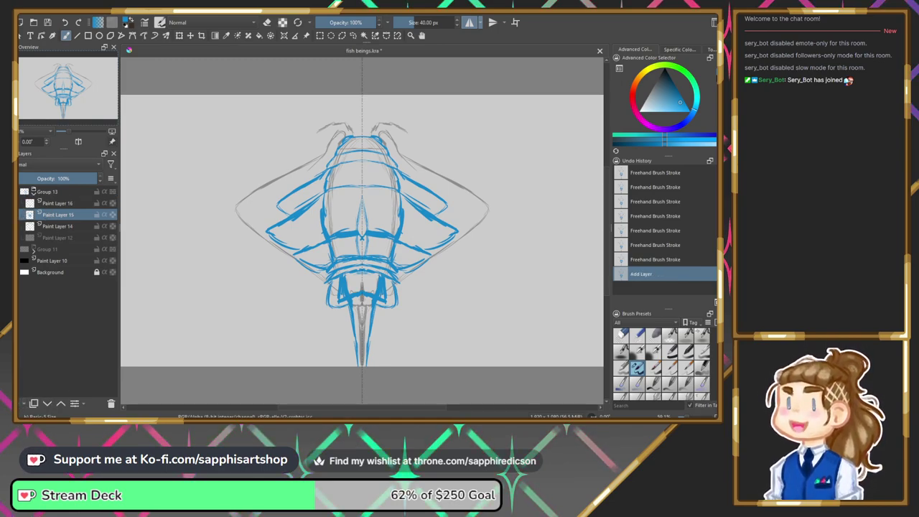
{"action": "left_click", "coordinate": [19, 215]}
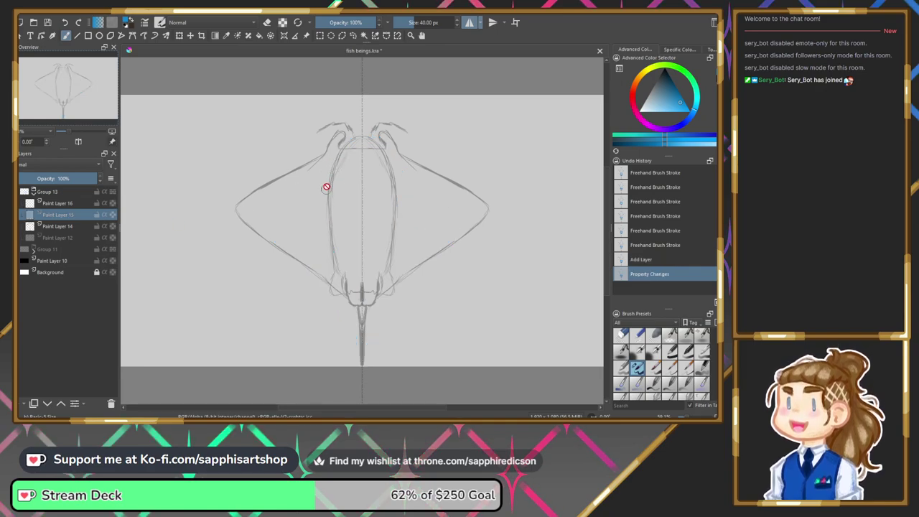
{"action": "left_click", "coordinate": [61, 203]}
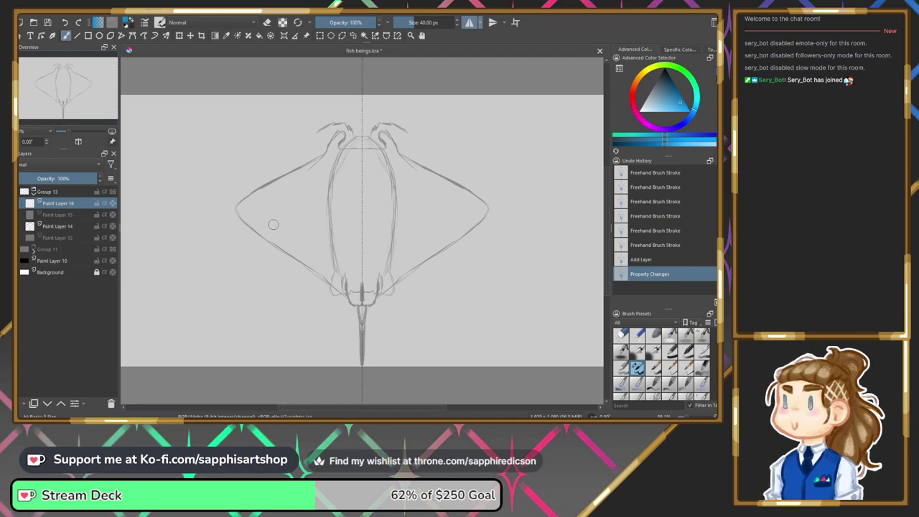
Turn off symmetric painting, hide the grey manta outline, and draw a long S-shaped side-view body line across the canvas.
{"action": "left_click", "coordinate": [466, 24]}
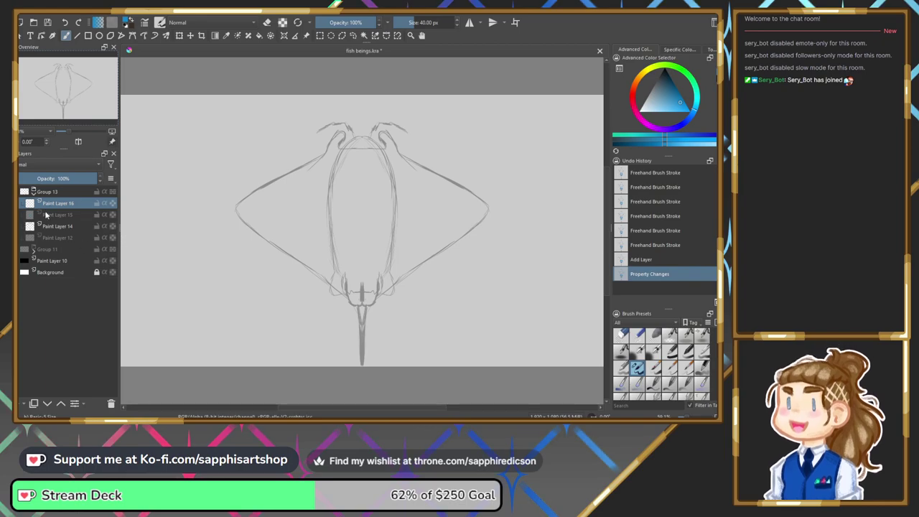
{"action": "left_click", "coordinate": [28, 226]}
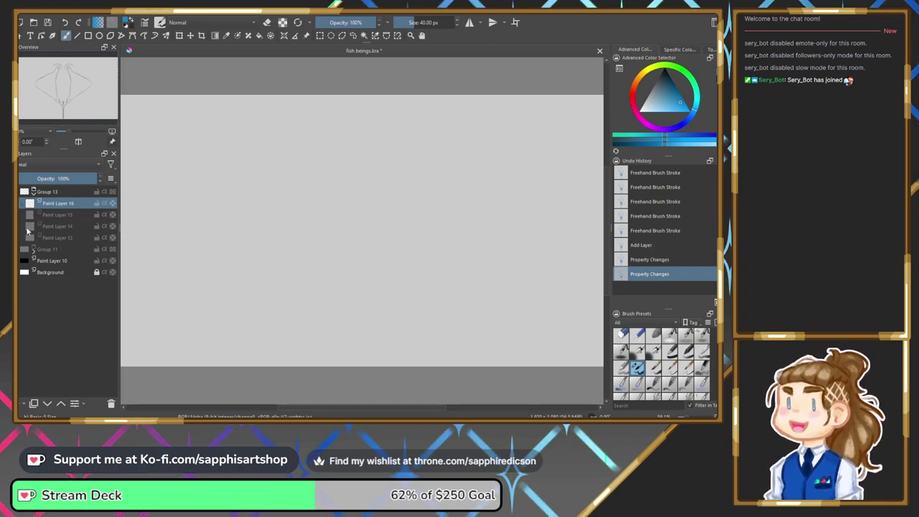
{"action": "mouse_move", "coordinate": [296, 217]}
{"action": "left_mouse_down"}
{"action": "mouse_move", "coordinate": [441, 175]}
{"action": "mouse_move", "coordinate": [502, 187]}
{"action": "left_mouse_up"}
{"action": "key", "text": "ctrl+z"}
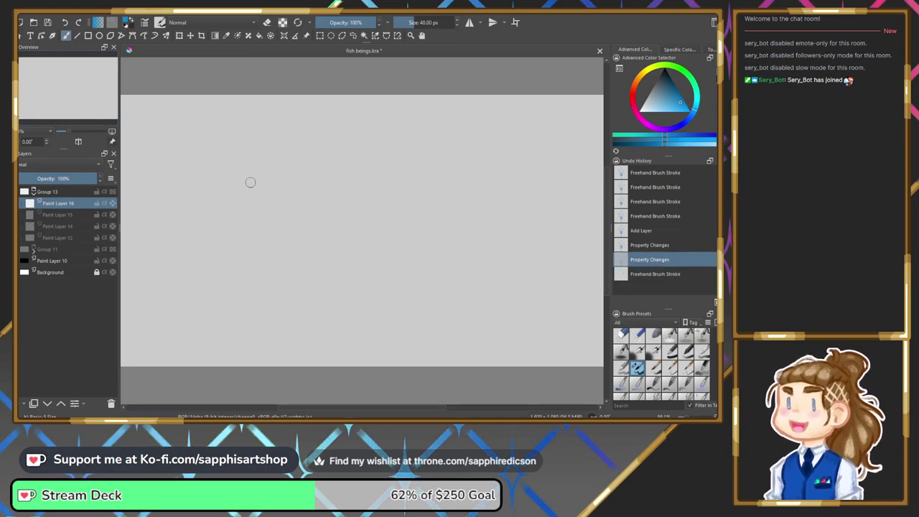
{"action": "mouse_move", "coordinate": [292, 220]}
{"action": "left_mouse_down"}
{"action": "mouse_move", "coordinate": [441, 175]}
{"action": "mouse_move", "coordinate": [517, 188]}
{"action": "mouse_move", "coordinate": [495, 188]}
{"action": "left_mouse_up"}
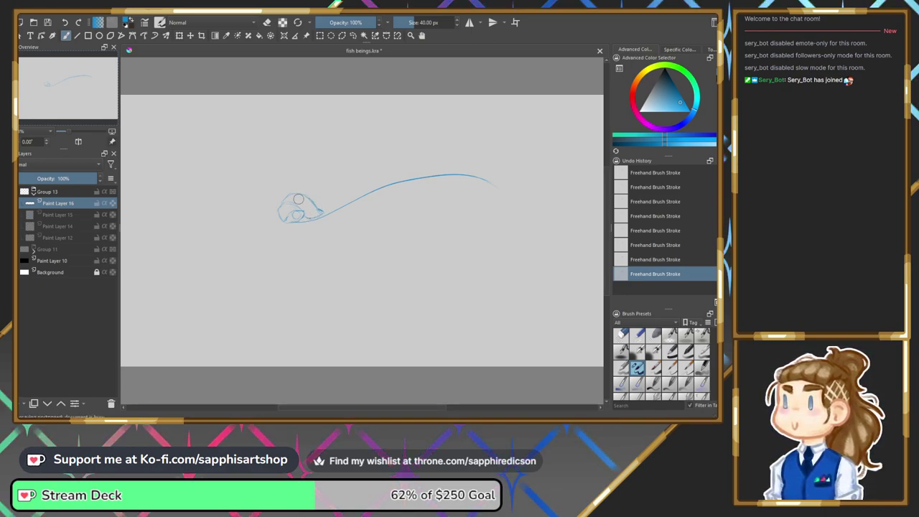
Sketch the side-view head and overlapping back plates rising along the front of the curved body line.
{"action": "left_click_drag", "start_coordinate": [286, 195], "coordinate": [300, 187]}
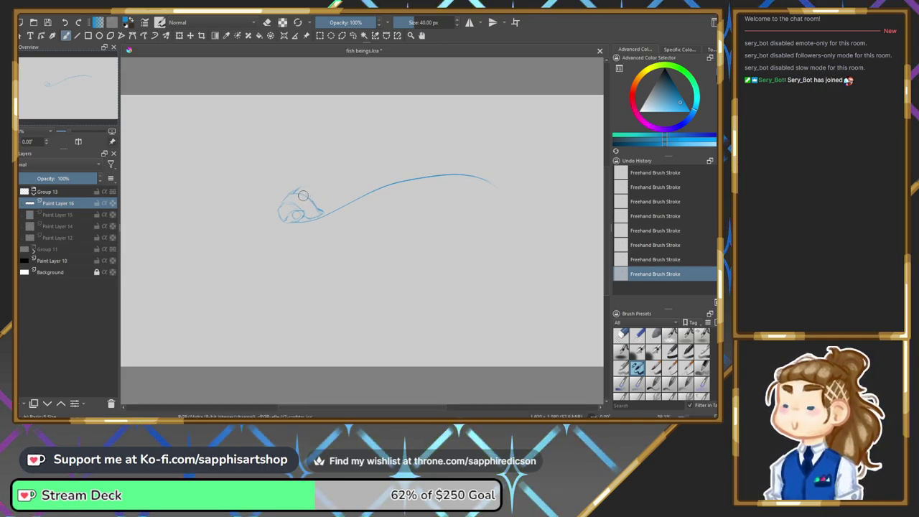
{"action": "mouse_move", "coordinate": [295, 192]}
{"action": "left_mouse_down"}
{"action": "mouse_move", "coordinate": [353, 193]}
{"action": "mouse_move", "coordinate": [336, 190]}
{"action": "mouse_move", "coordinate": [406, 184]}
{"action": "left_mouse_up"}
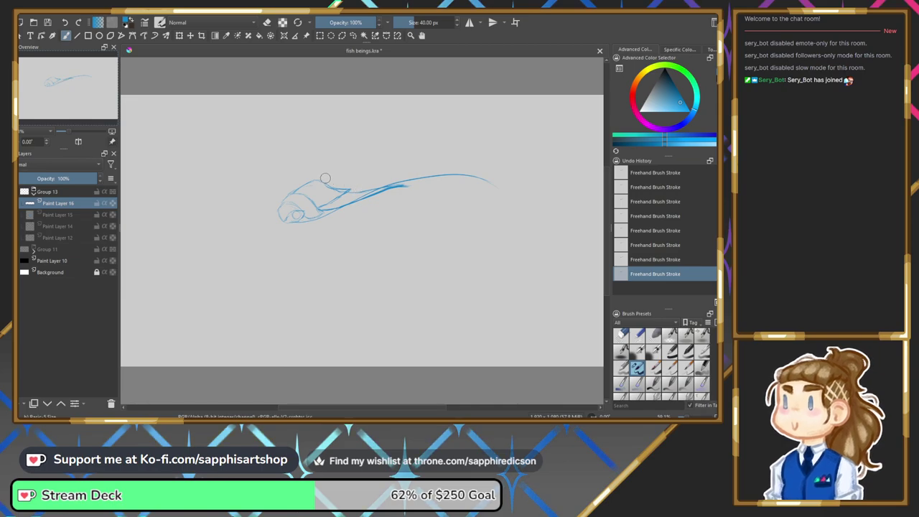
{"action": "mouse_move", "coordinate": [329, 172]}
{"action": "left_mouse_down"}
{"action": "mouse_move", "coordinate": [364, 159]}
{"action": "mouse_move", "coordinate": [353, 161]}
{"action": "left_mouse_up"}
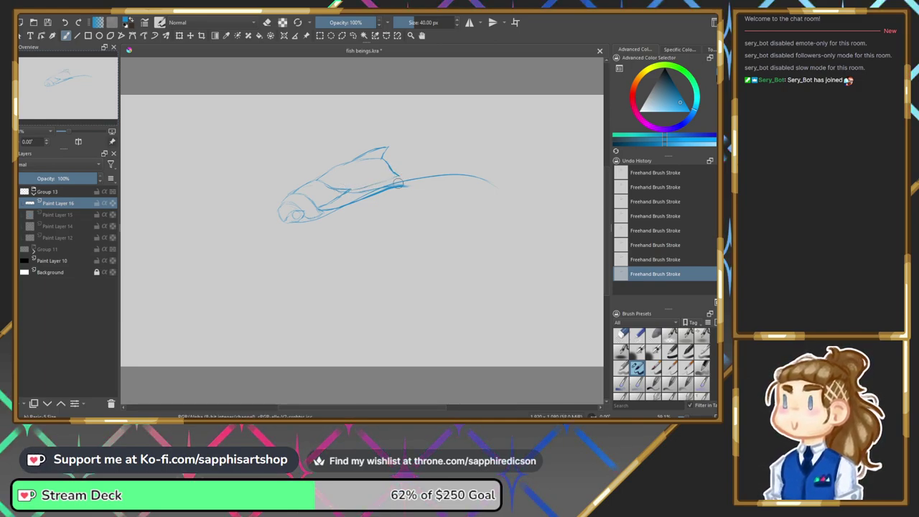
Add a curved rounded fin, a trailing tail line and overlapping rear plates behind the side-view body.
{"action": "mouse_move", "coordinate": [382, 181]}
{"action": "left_mouse_down"}
{"action": "mouse_move", "coordinate": [445, 148]}
{"action": "mouse_move", "coordinate": [407, 158]}
{"action": "mouse_move", "coordinate": [447, 152]}
{"action": "left_mouse_up"}
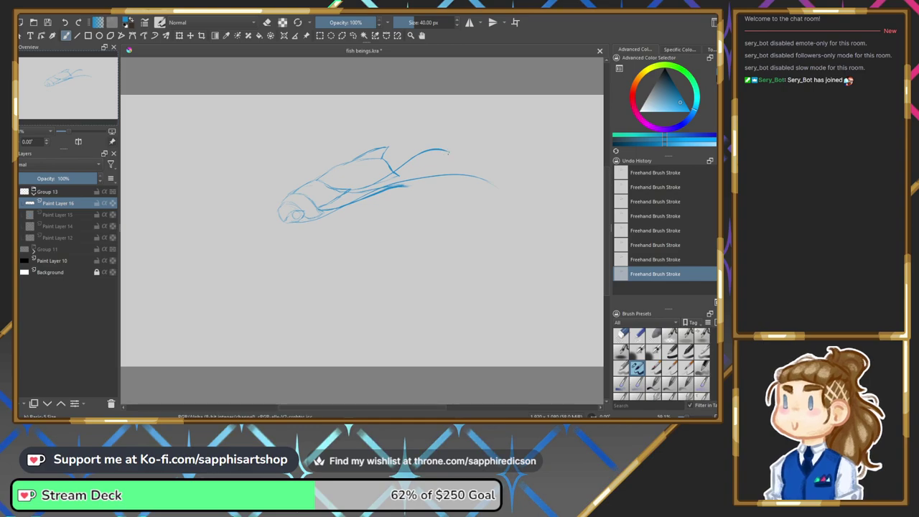
{"action": "left_click_drag", "start_coordinate": [450, 154], "coordinate": [416, 171]}
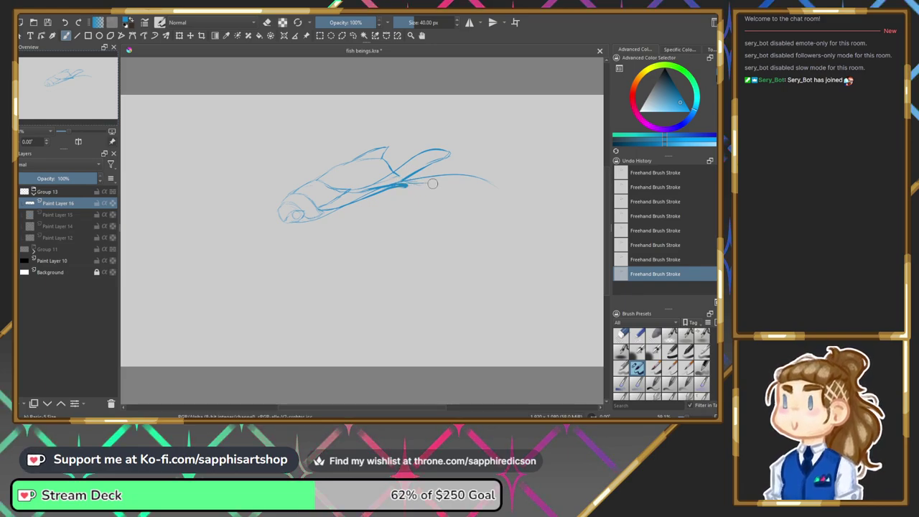
{"action": "left_click_drag", "start_coordinate": [435, 186], "coordinate": [482, 190]}
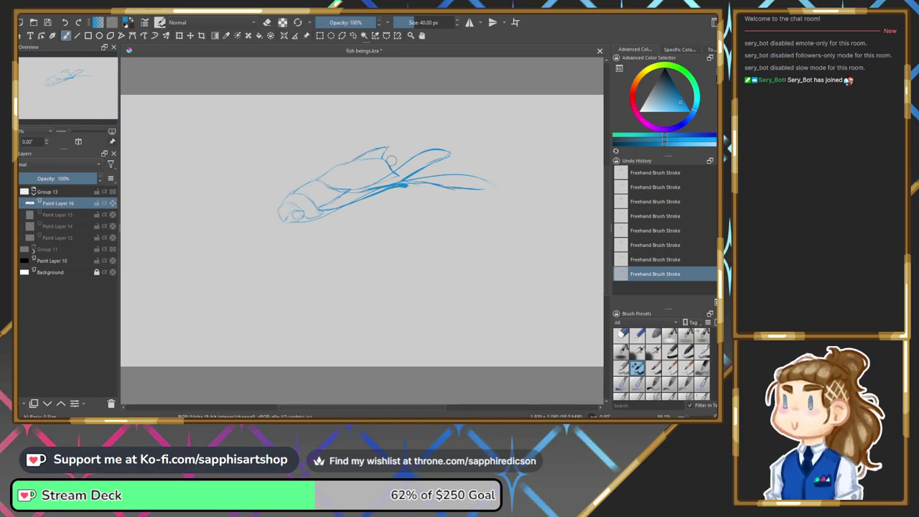
{"action": "left_click_drag", "start_coordinate": [403, 163], "coordinate": [432, 175]}
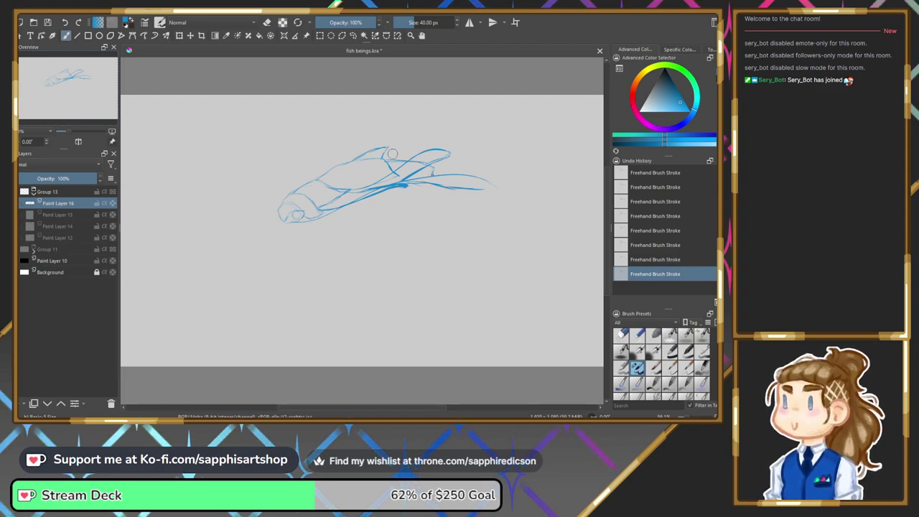
{"action": "left_click_drag", "start_coordinate": [388, 148], "coordinate": [414, 146]}
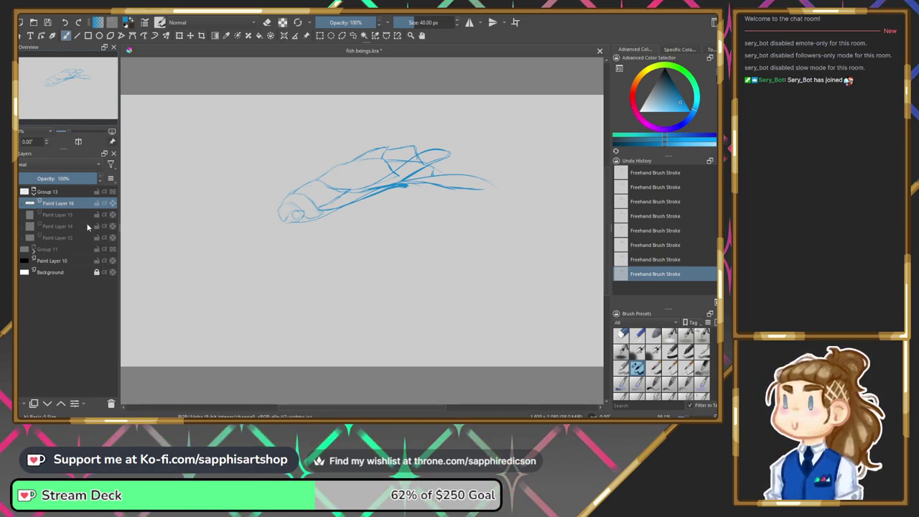
Hide the side-view sketch, add a paint layer for a mirrored sketch, and show the grey manta outline as a guide.
{"action": "left_click", "coordinate": [19, 204]}
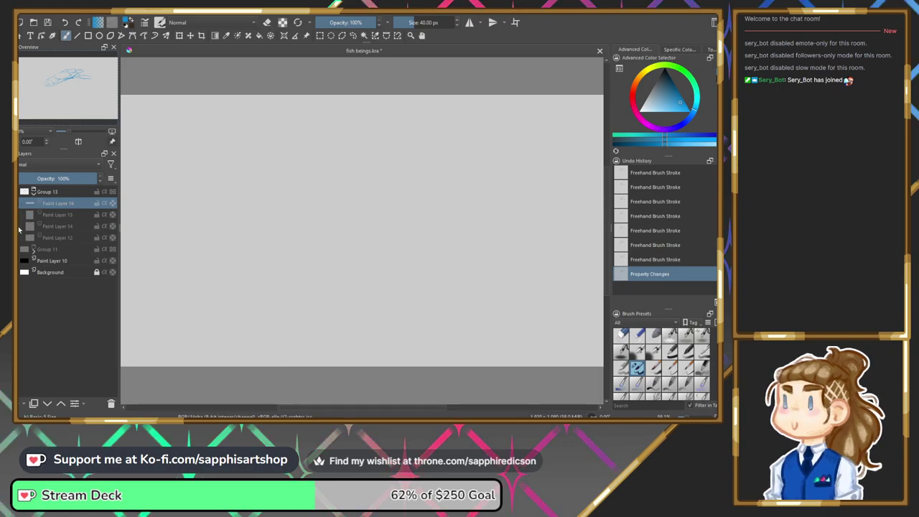
{"action": "left_click", "coordinate": [18, 403]}
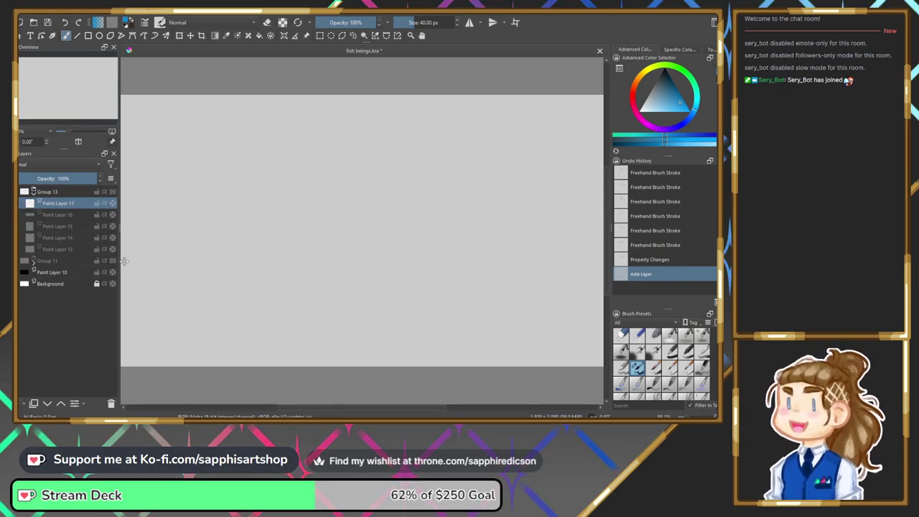
{"action": "left_click", "coordinate": [469, 23]}
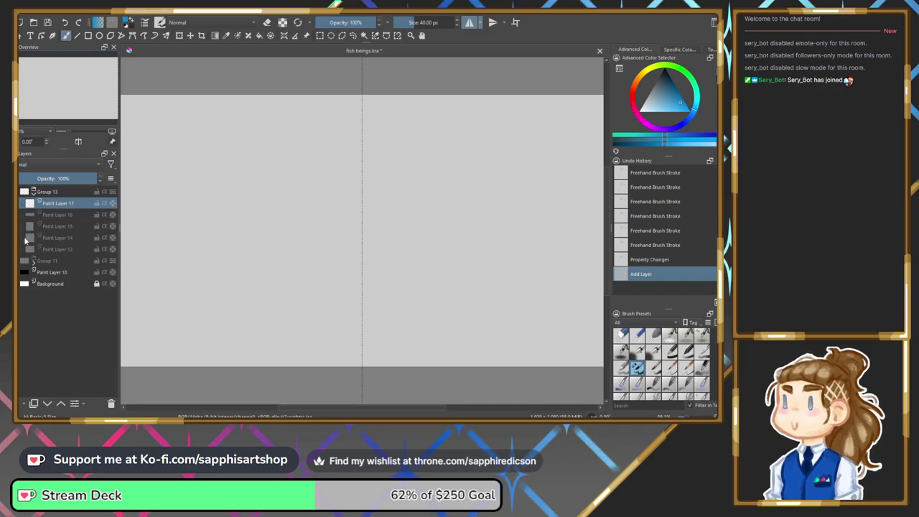
{"action": "left_click", "coordinate": [112, 238]}
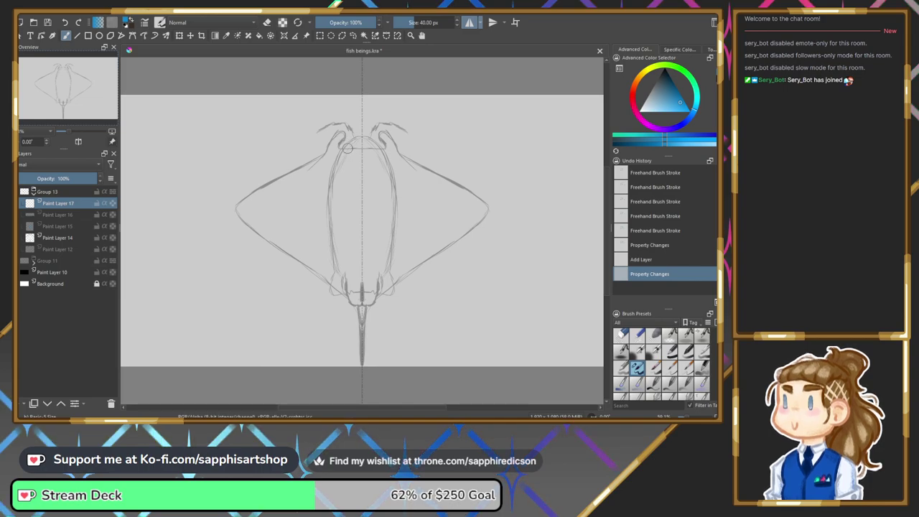
Sketch mirrored club-shaped antennae and a curved, pointed head plate over the manta outline, checking them against the outline's visibility.
{"action": "left_click_drag", "start_coordinate": [352, 132], "coordinate": [355, 131]}
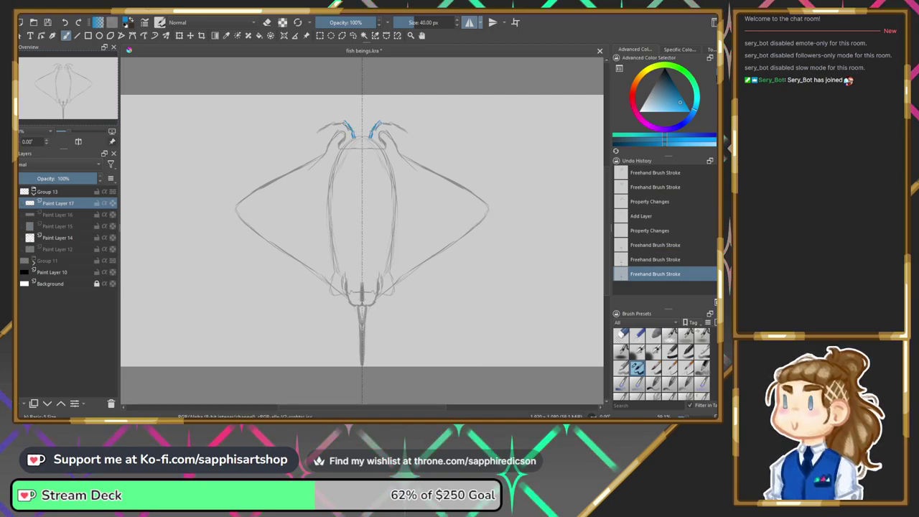
{"action": "left_click_drag", "start_coordinate": [347, 126], "coordinate": [344, 122]}
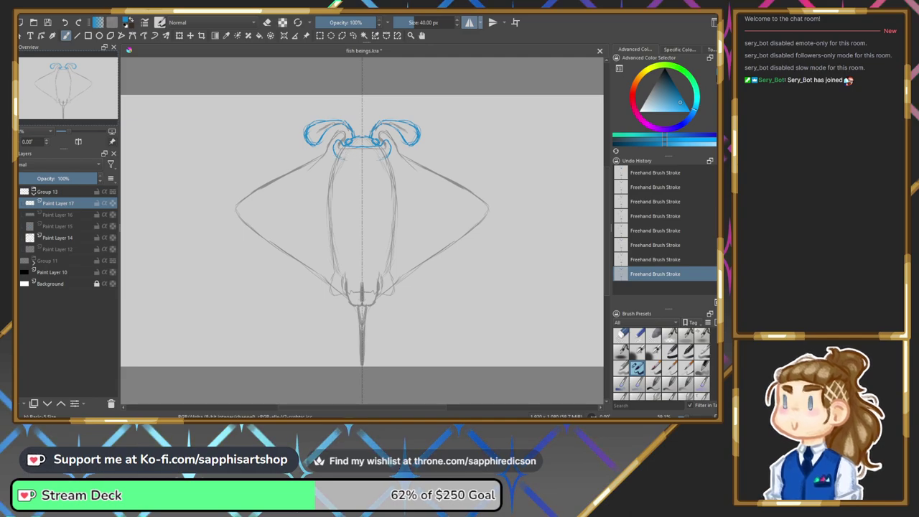
{"action": "left_click_drag", "start_coordinate": [334, 150], "coordinate": [361, 165]}
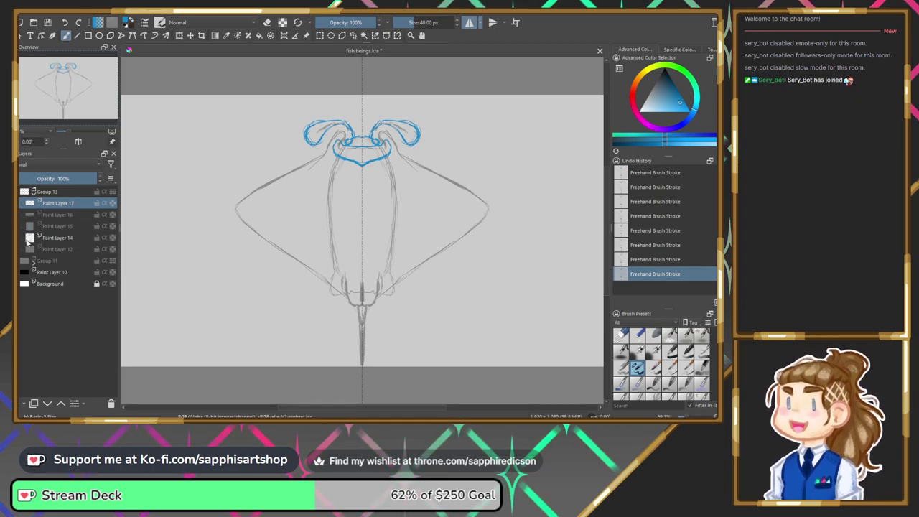
{"action": "left_click", "coordinate": [29, 239]}
{"action": "left_click", "coordinate": [20, 238]}
{"action": "left_click", "coordinate": [20, 238]}
{"action": "left_click", "coordinate": [20, 237]}
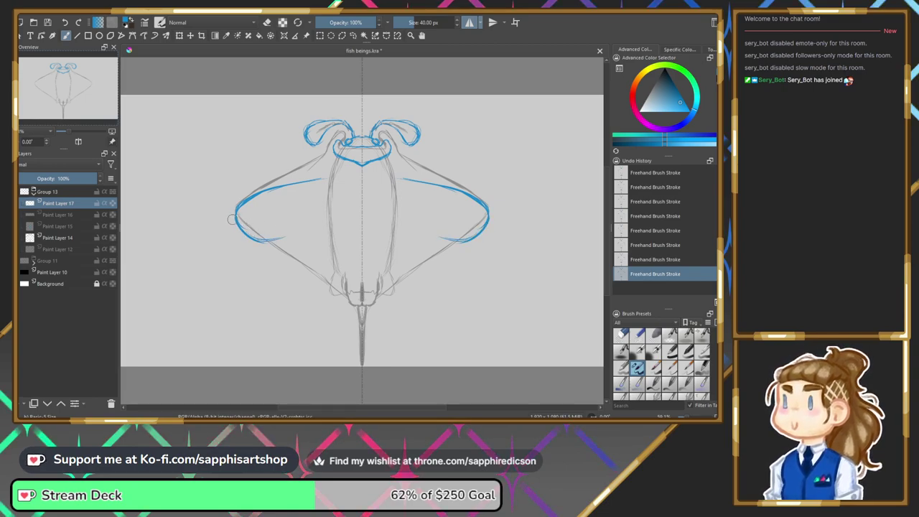
Sketch mirrored rounded wing fins and scalloped body segments with a slender diamond-shaped ridge on the lower centreline.
{"action": "mouse_move", "coordinate": [246, 237]}
{"action": "left_mouse_down"}
{"action": "mouse_move", "coordinate": [286, 251]}
{"action": "mouse_move", "coordinate": [327, 231]}
{"action": "left_mouse_up"}
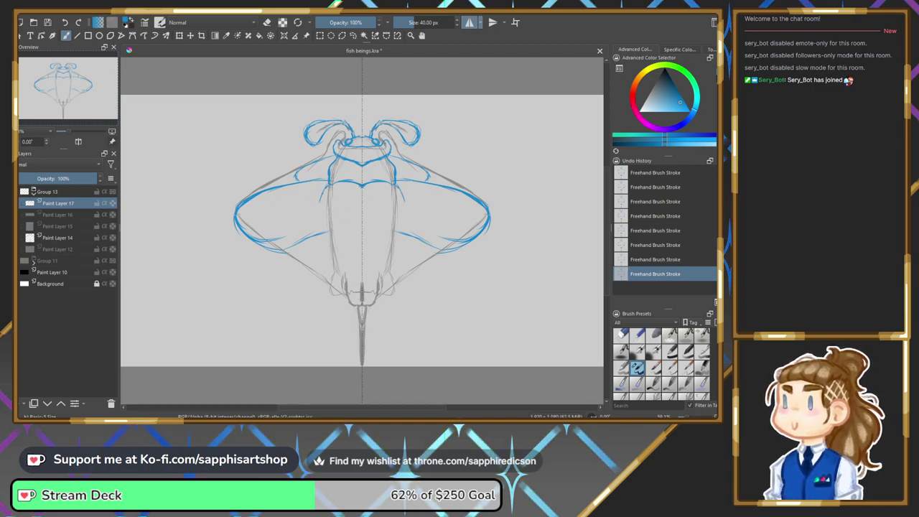
{"action": "left_click_drag", "start_coordinate": [322, 204], "coordinate": [327, 234]}
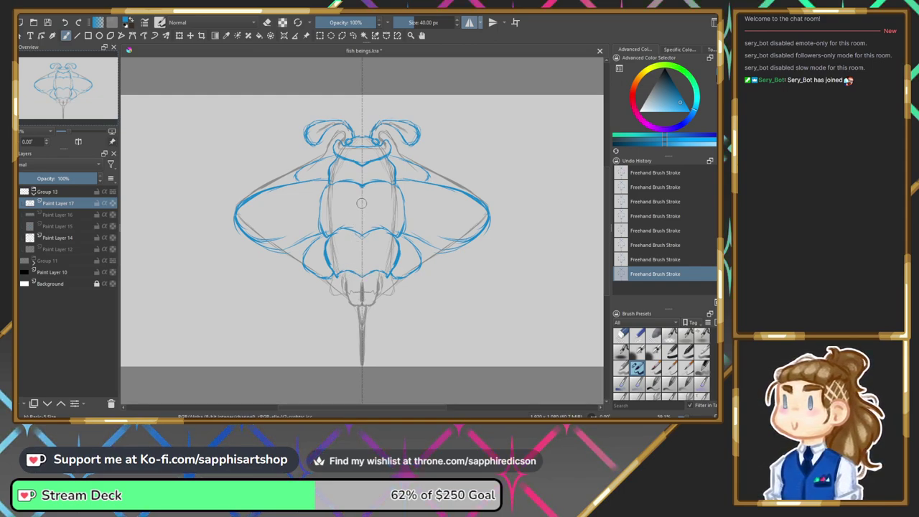
{"action": "left_click_drag", "start_coordinate": [361, 209], "coordinate": [356, 229]}
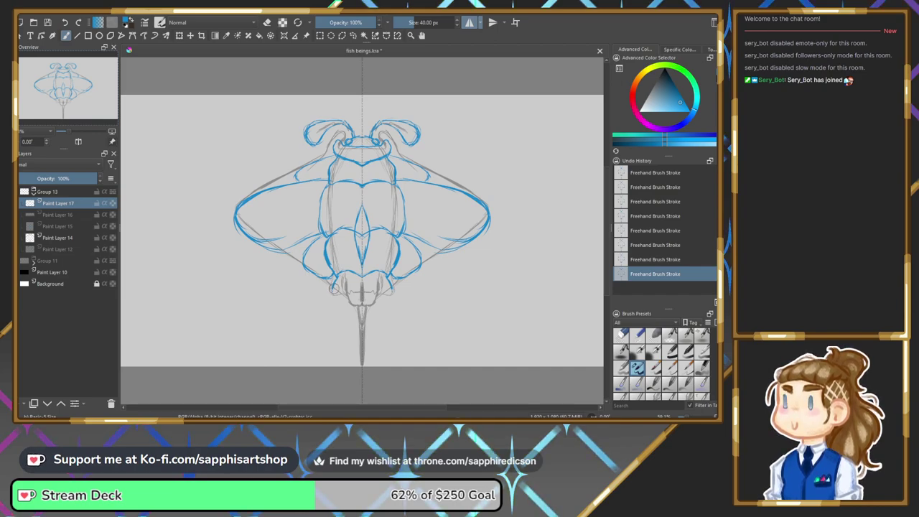
Draw a flared tail plate below the last body segment with rounded side lobes and two pointed tail spikes.
{"action": "left_click_drag", "start_coordinate": [333, 288], "coordinate": [362, 293]}
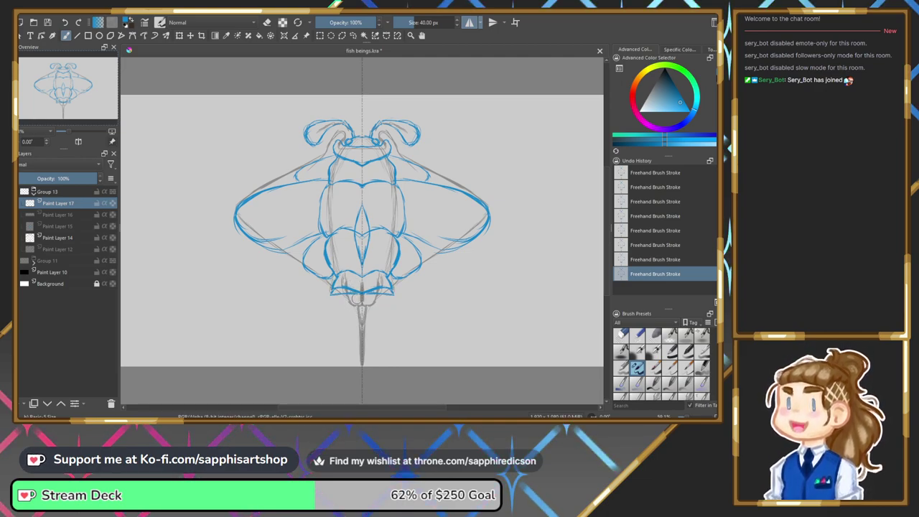
{"action": "left_click_drag", "start_coordinate": [332, 294], "coordinate": [341, 315]}
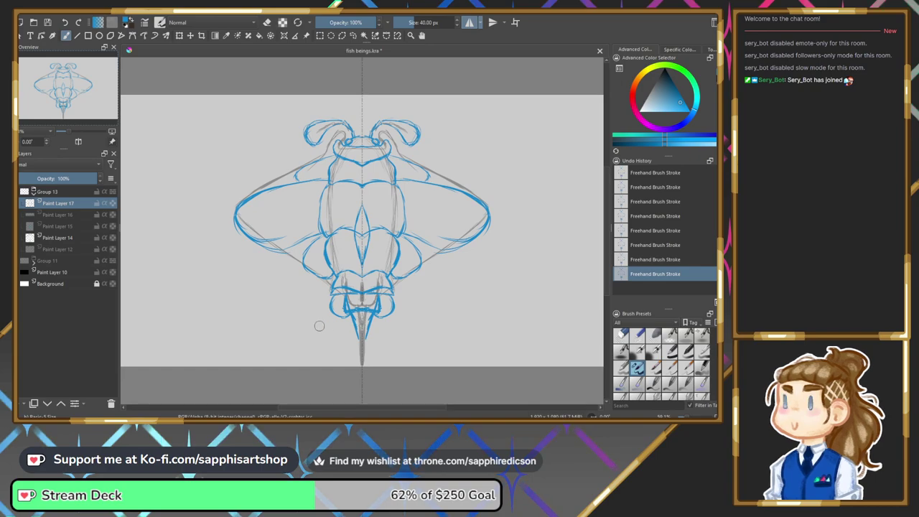
Hide the manta outline and the moth-like sketch, turn off symmetric painting, and add a new paint layer.
{"action": "left_click", "coordinate": [25, 237]}
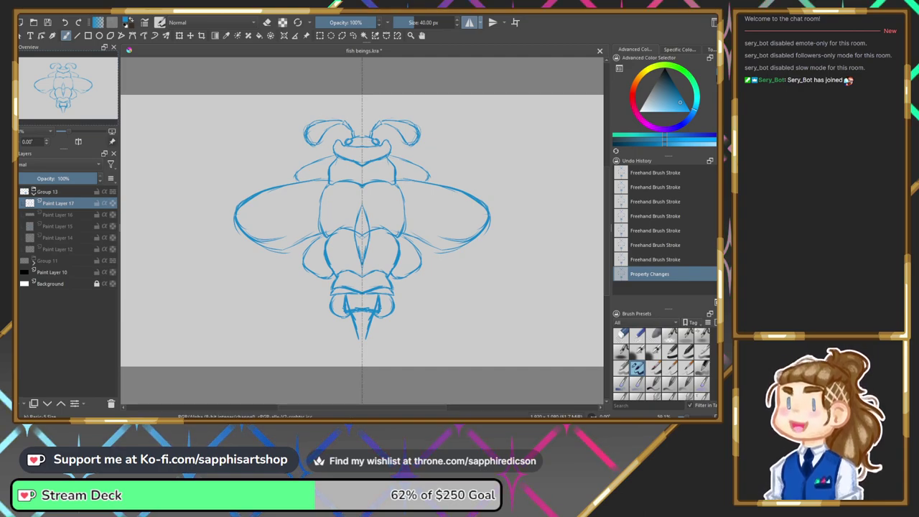
{"action": "left_click", "coordinate": [21, 204]}
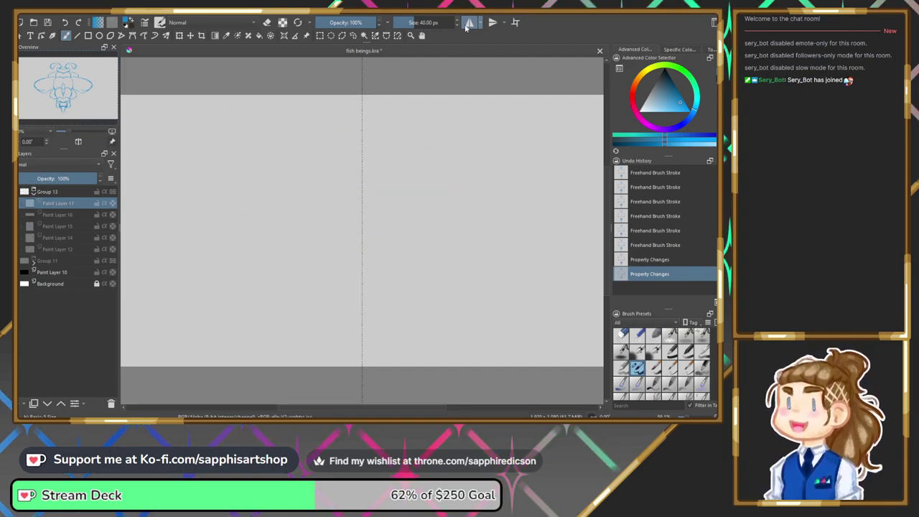
{"action": "left_click", "coordinate": [465, 23]}
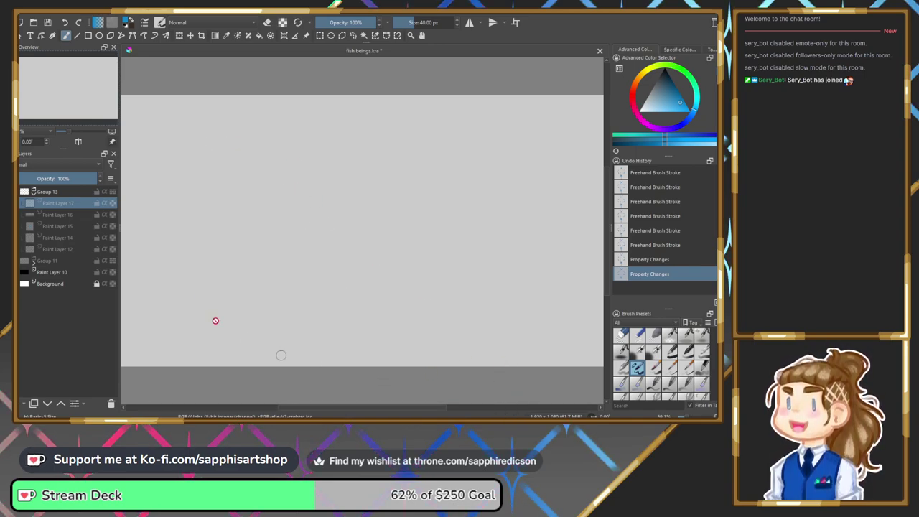
{"action": "left_click", "coordinate": [33, 404]}
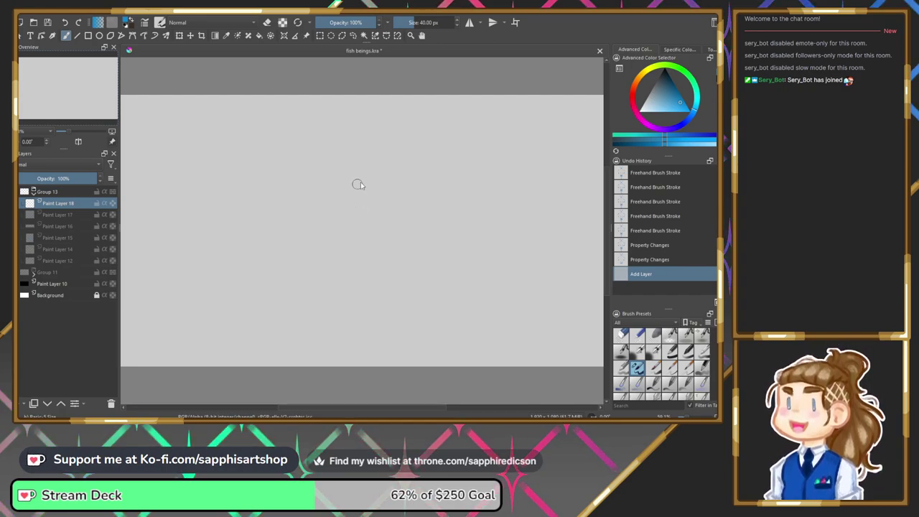
Draw a wide U-shaped guide curve and sketch a small hooked appendage with a short spike at its lowest point.
{"action": "key", "text": "ctrl+z"}
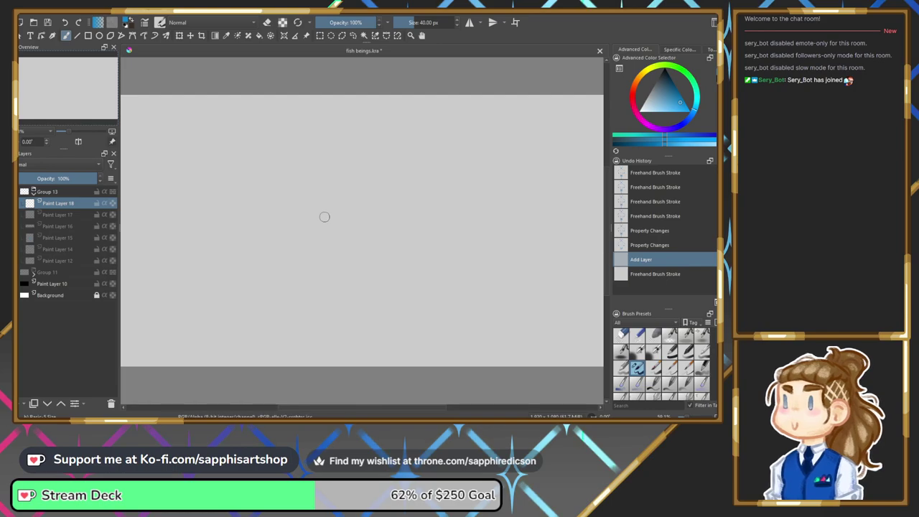
{"action": "mouse_move", "coordinate": [262, 164]}
{"action": "left_mouse_down"}
{"action": "mouse_move", "coordinate": [359, 260]}
{"action": "mouse_move", "coordinate": [435, 238]}
{"action": "left_mouse_up"}
{"action": "left_click_drag", "start_coordinate": [369, 259], "coordinate": [446, 227]}
{"action": "left_click_drag", "start_coordinate": [408, 252], "coordinate": [466, 212]}
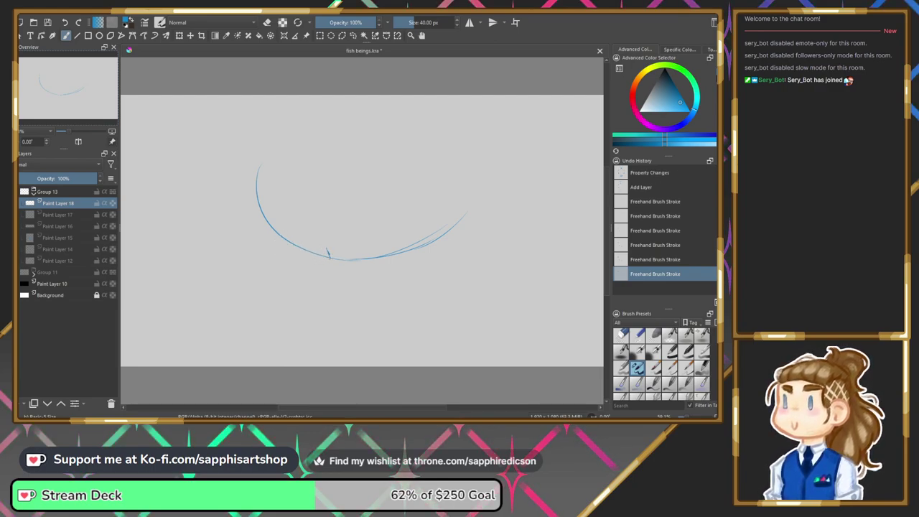
{"action": "mouse_move", "coordinate": [317, 270]}
{"action": "left_mouse_down"}
{"action": "mouse_move", "coordinate": [309, 283]}
{"action": "mouse_move", "coordinate": [322, 272]}
{"action": "left_mouse_up"}
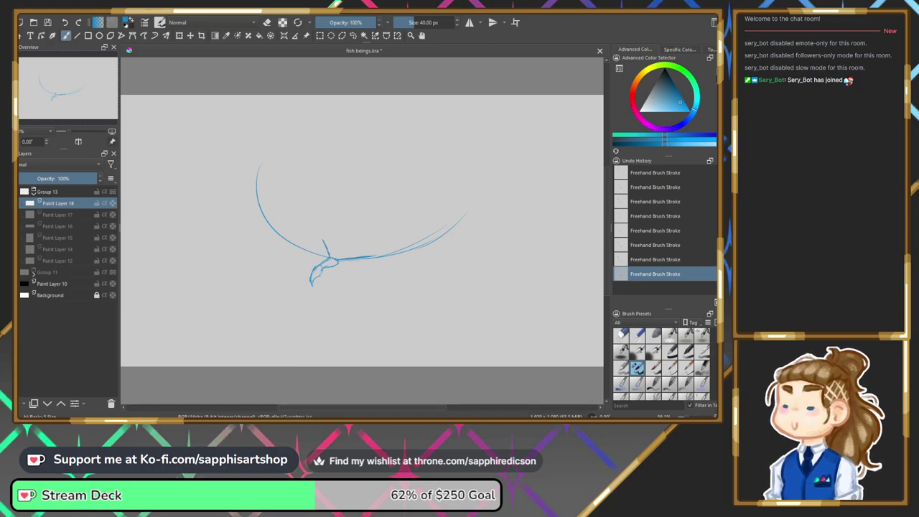
Try short curved strokes inside the lower part of the U-shaped curve and undo them, keeping the small spike.
{"action": "left_click_drag", "start_coordinate": [303, 241], "coordinate": [288, 222]}
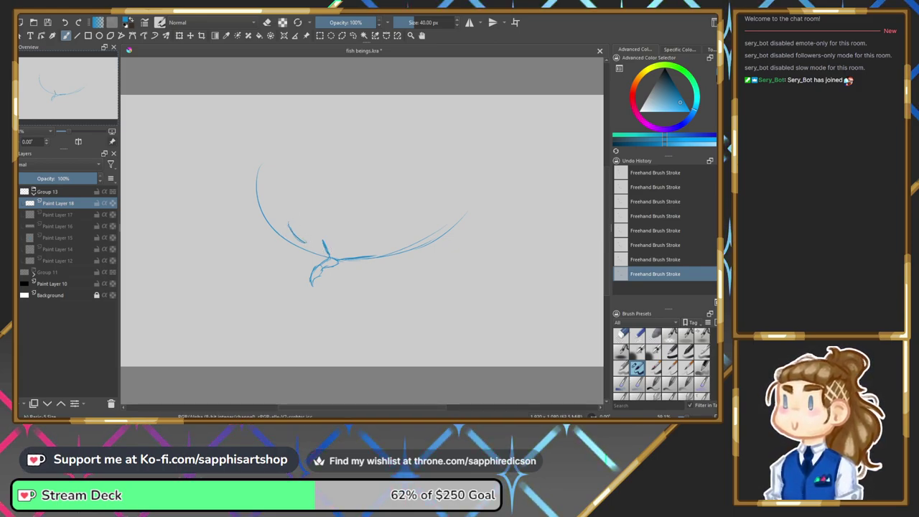
{"action": "key", "text": "ctrl+z"}
{"action": "key", "text": "ctrl+z"}
{"action": "key", "text": "ctrl+z"}
{"action": "key", "text": "ctrl+z"}
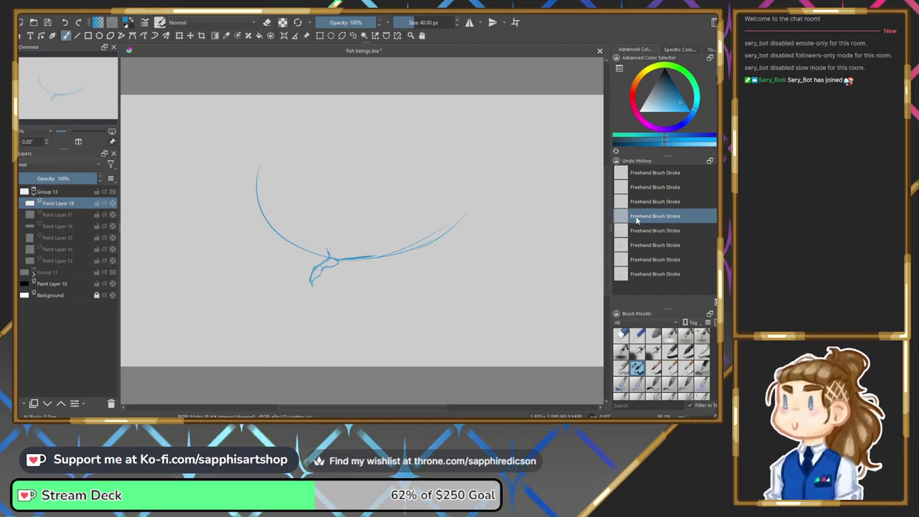
{"action": "key", "text": "ctrl+shift+z"}
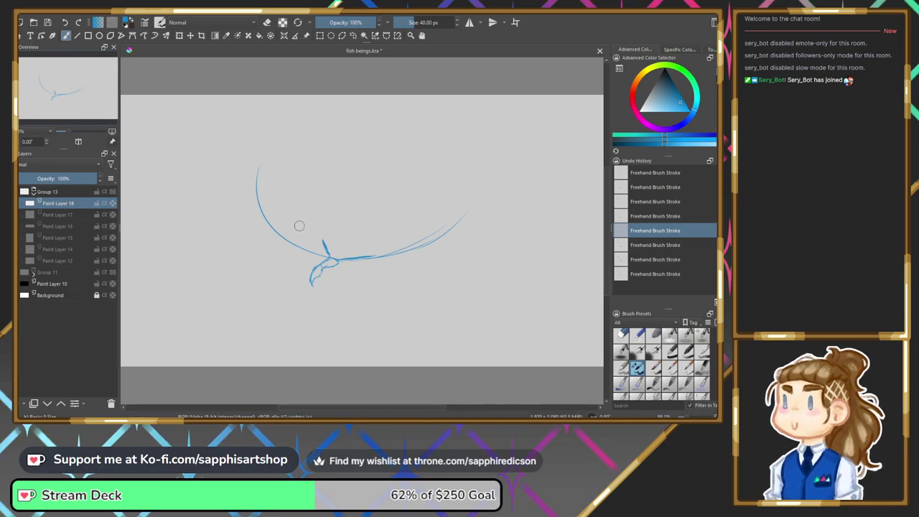
Restore the undone strokes and sketch two small round eyes joined by a curved band above the spike.
{"action": "key", "text": "ctrl+shift+z"}
{"action": "key", "text": "ctrl+shift+z"}
{"action": "key", "text": "ctrl+shift+z"}
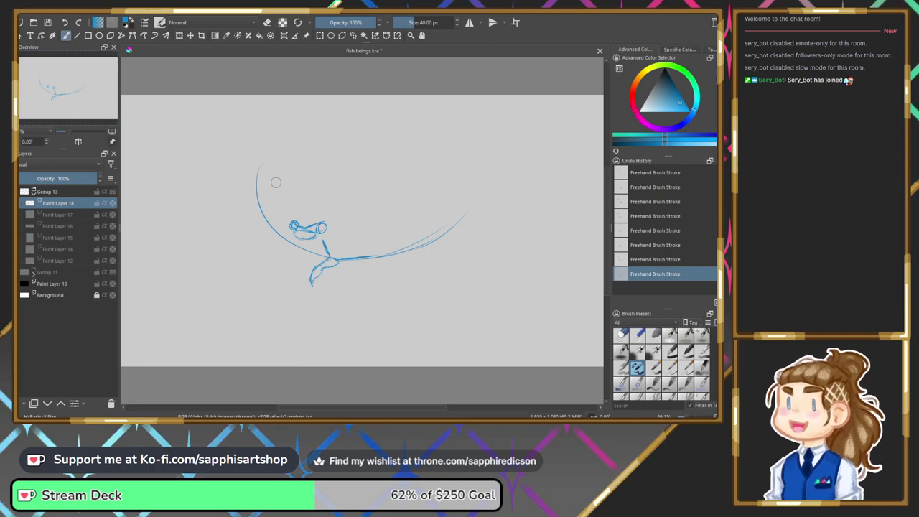
Undo the curved strokes beneath the joined eyes, keeping the eyes and the band between them.
{"action": "key", "text": "ctrl+z"}
{"action": "key", "text": "ctrl+z"}
{"action": "key", "text": "ctrl+z"}
{"action": "key", "text": "ctrl+z"}
{"action": "key", "text": "ctrl+z"}
{"action": "key", "text": "ctrl+z"}
{"action": "key", "text": "ctrl+z"}
{"action": "key", "text": "ctrl+z"}
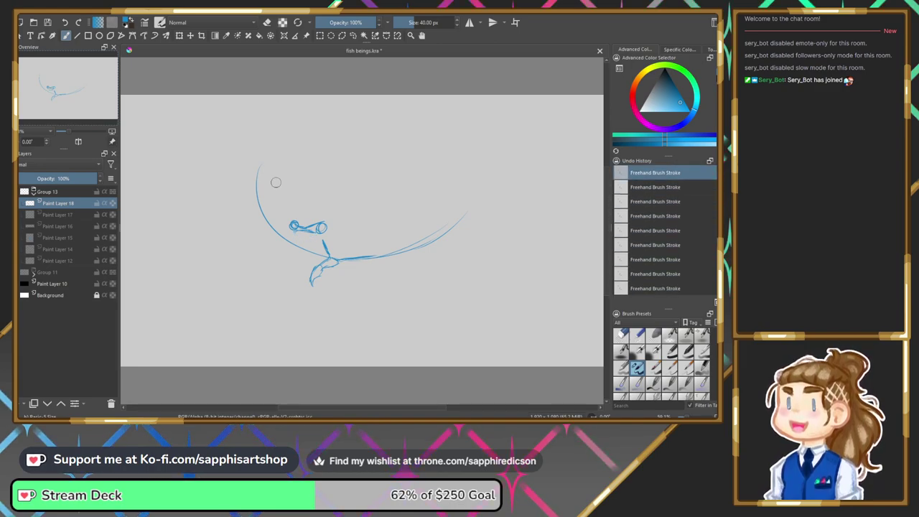
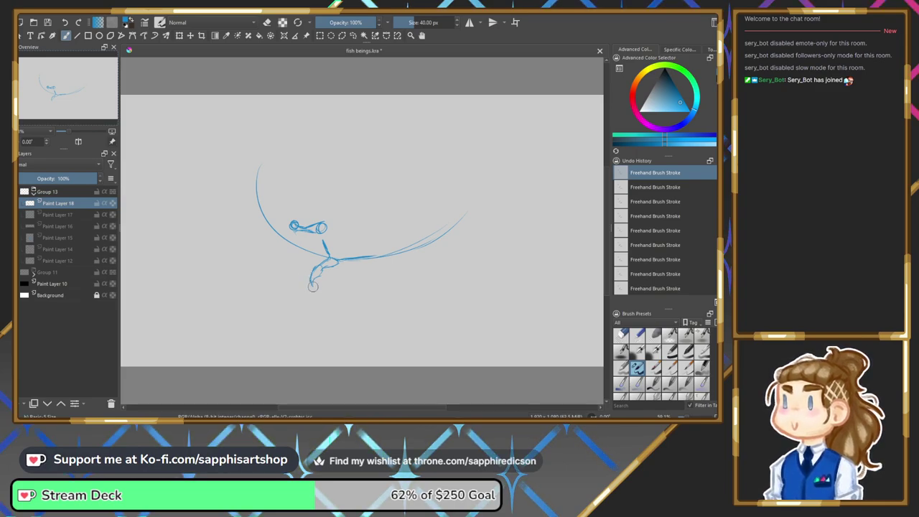
Sketch two small curved lobes beyond the open end of the U-shaped curve, with a rounded hook-like curve under the lower one.
{"action": "left_click_drag", "start_coordinate": [526, 151], "coordinate": [518, 169]}
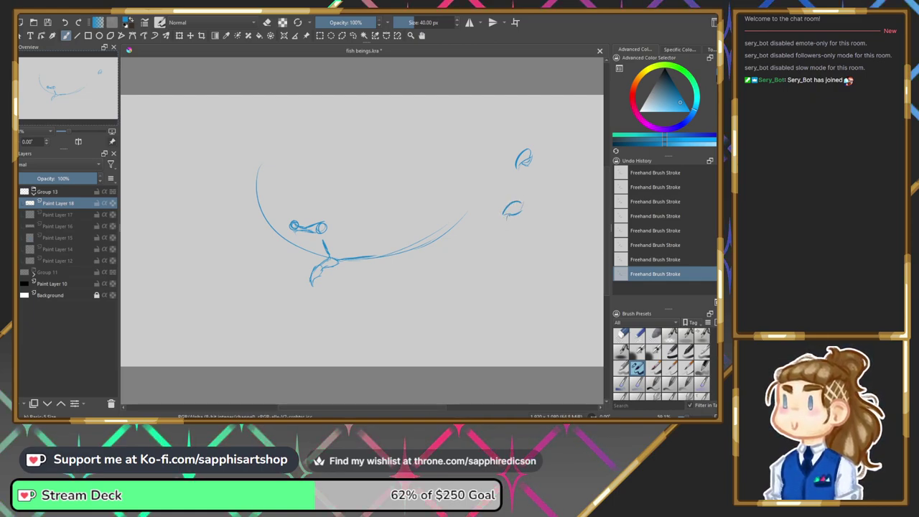
{"action": "mouse_move", "coordinate": [505, 220]}
{"action": "left_mouse_down"}
{"action": "mouse_move", "coordinate": [491, 226]}
{"action": "mouse_move", "coordinate": [527, 236]}
{"action": "left_mouse_up"}
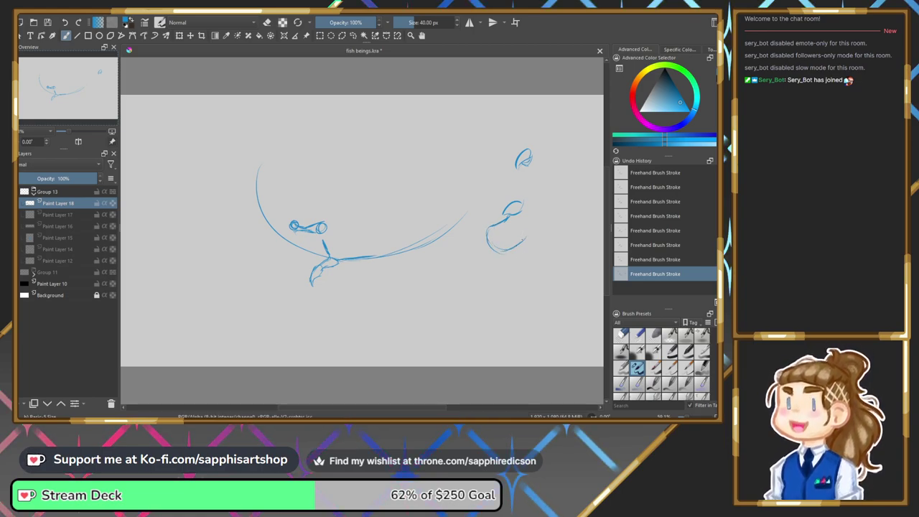
{"action": "left_click_drag", "start_coordinate": [526, 237], "coordinate": [533, 214]}
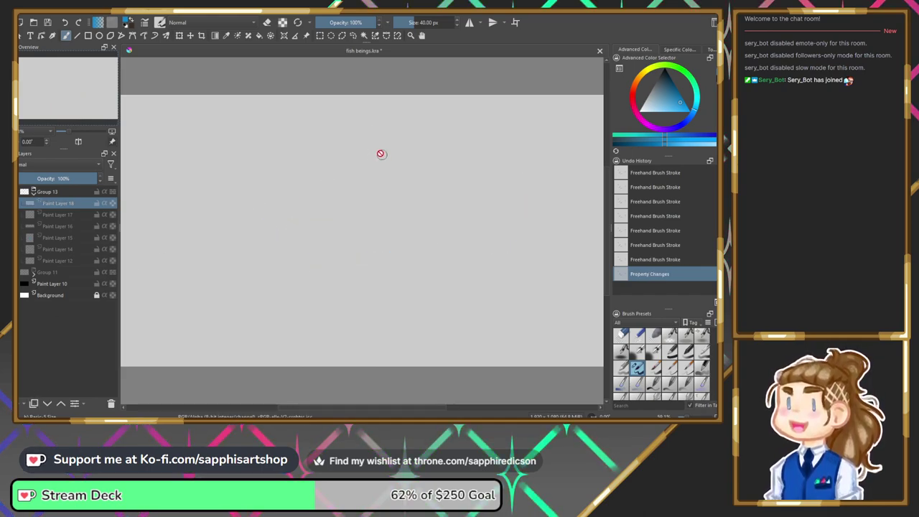
Add a paint layer for a new mirrored design and draw a domed head with two round eyes and a curved lower edge.
{"action": "left_click", "coordinate": [23, 403]}
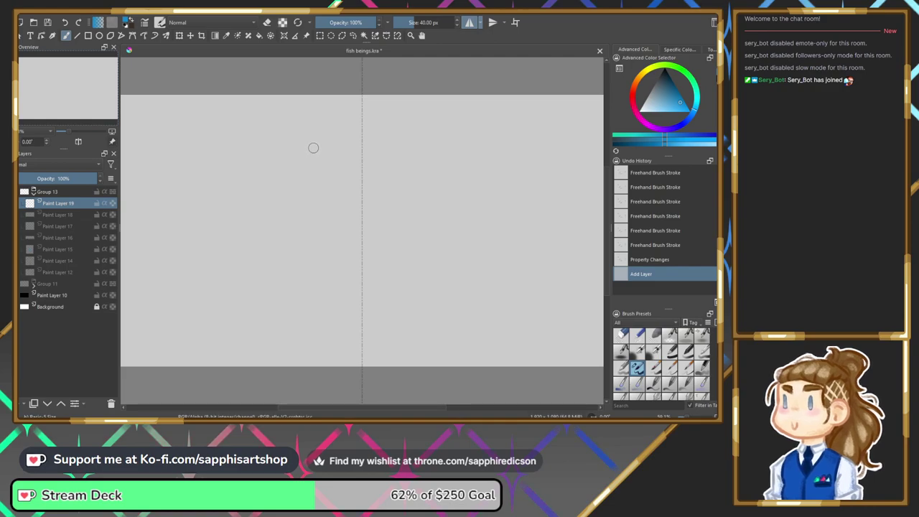
{"action": "left_click", "coordinate": [338, 138]}
{"action": "mouse_move", "coordinate": [338, 137]}
{"action": "left_mouse_down"}
{"action": "mouse_move", "coordinate": [361, 133]}
{"action": "mouse_move", "coordinate": [353, 133]}
{"action": "left_mouse_up"}
{"action": "left_click_drag", "start_coordinate": [344, 142], "coordinate": [362, 130]}
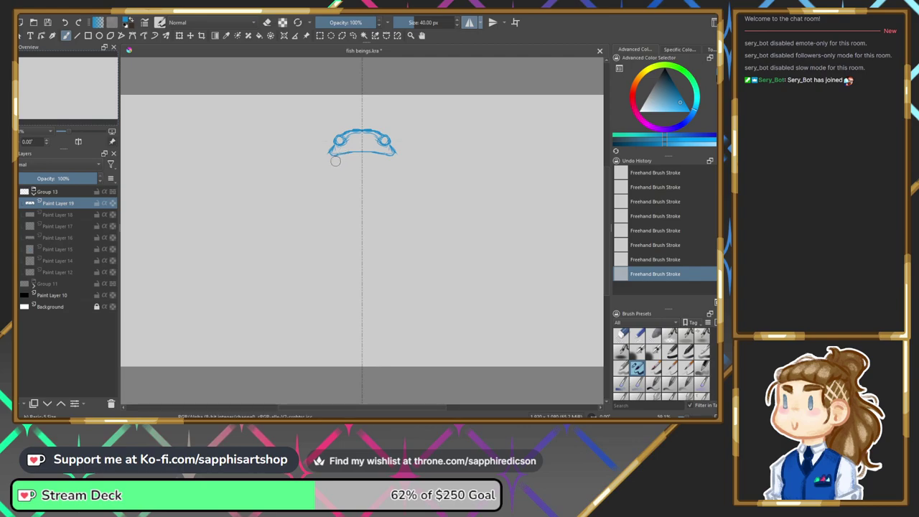
{"action": "left_click_drag", "start_coordinate": [327, 161], "coordinate": [343, 152]}
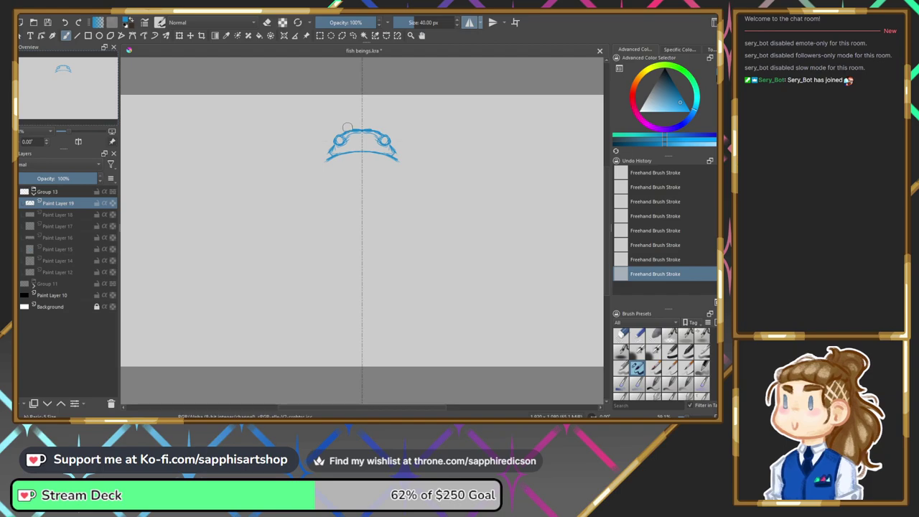
Add two ball-tipped antennae and a V-shaped collar to the mirrored head, with a long tapered spine below it.
{"action": "left_click_drag", "start_coordinate": [349, 128], "coordinate": [344, 118]}
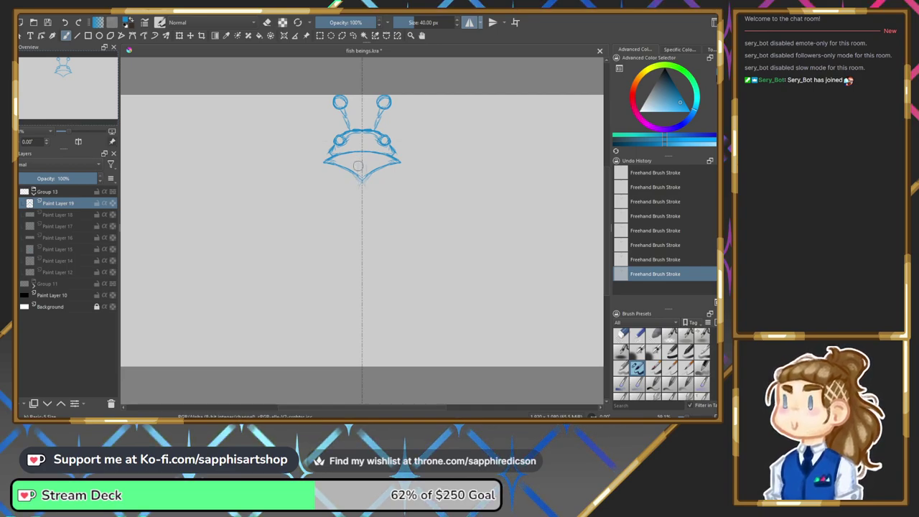
{"action": "mouse_move", "coordinate": [357, 191]}
{"action": "left_mouse_down"}
{"action": "mouse_move", "coordinate": [355, 214]}
{"action": "mouse_move", "coordinate": [358, 178]}
{"action": "mouse_move", "coordinate": [360, 257]}
{"action": "mouse_move", "coordinate": [353, 202]}
{"action": "left_mouse_up"}
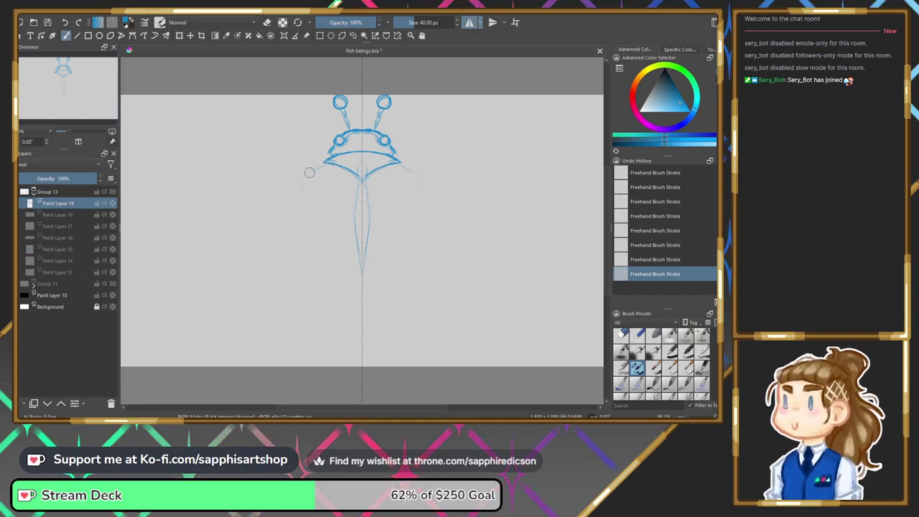
Rough in the two-part body around the spine, with rounded shoulder curves and angular side lobes.
{"action": "left_click_drag", "start_coordinate": [311, 203], "coordinate": [322, 213]}
{"action": "left_click_drag", "start_coordinate": [311, 174], "coordinate": [323, 214]}
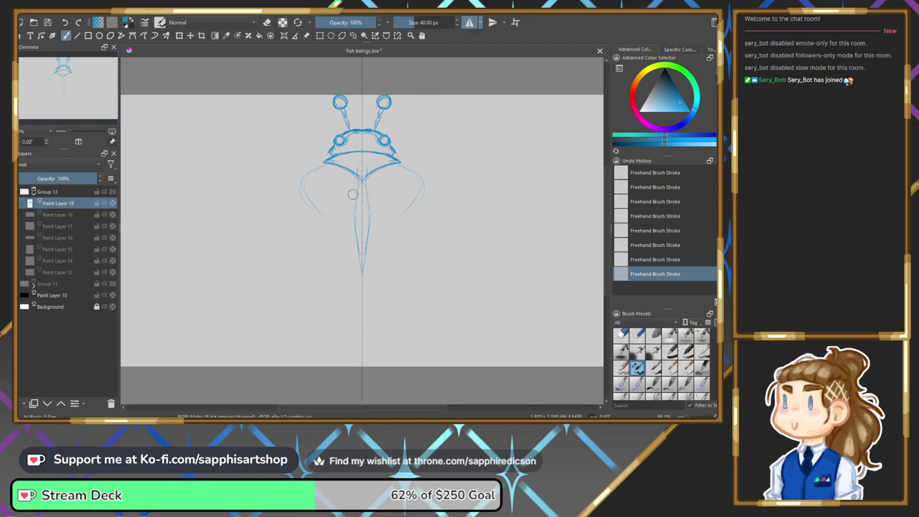
{"action": "mouse_move", "coordinate": [357, 199]}
{"action": "left_mouse_down"}
{"action": "mouse_move", "coordinate": [289, 219]}
{"action": "mouse_move", "coordinate": [315, 252]}
{"action": "mouse_move", "coordinate": [335, 255]}
{"action": "left_mouse_up"}
{"action": "left_click_drag", "start_coordinate": [290, 221], "coordinate": [310, 246]}
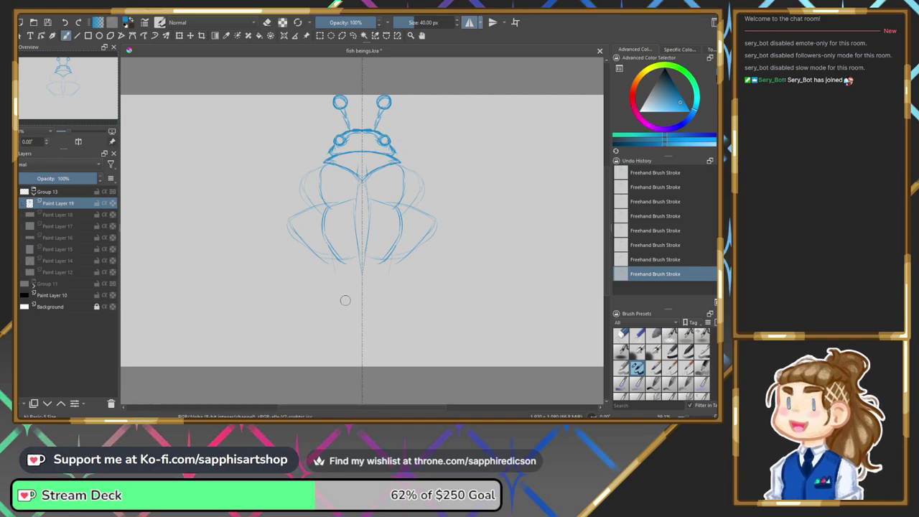
Draw broad pointed wings sweeping from the shoulders down to the tapered lower body.
{"action": "left_click_drag", "start_coordinate": [339, 270], "coordinate": [351, 287]}
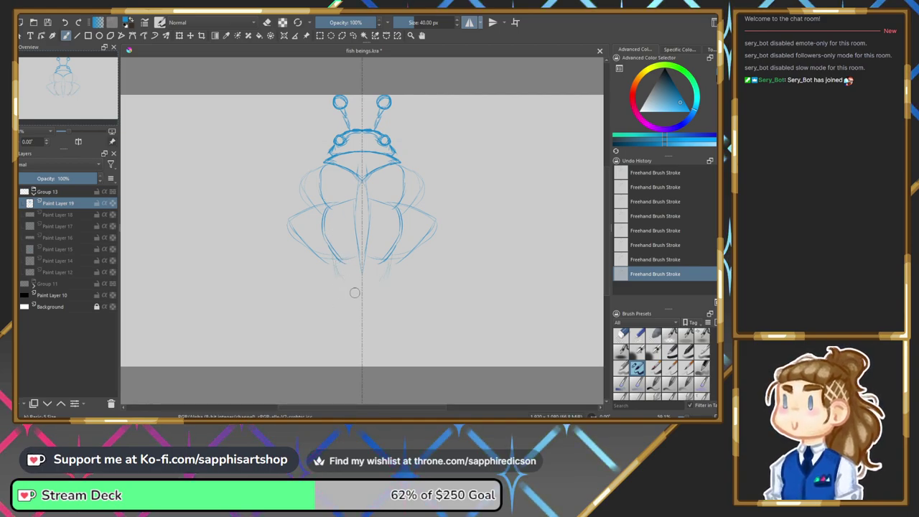
{"action": "mouse_move", "coordinate": [310, 172]}
{"action": "left_mouse_down"}
{"action": "mouse_move", "coordinate": [262, 195]}
{"action": "mouse_move", "coordinate": [255, 209]}
{"action": "mouse_move", "coordinate": [308, 279]}
{"action": "left_mouse_up"}
{"action": "left_click_drag", "start_coordinate": [258, 237], "coordinate": [325, 286]}
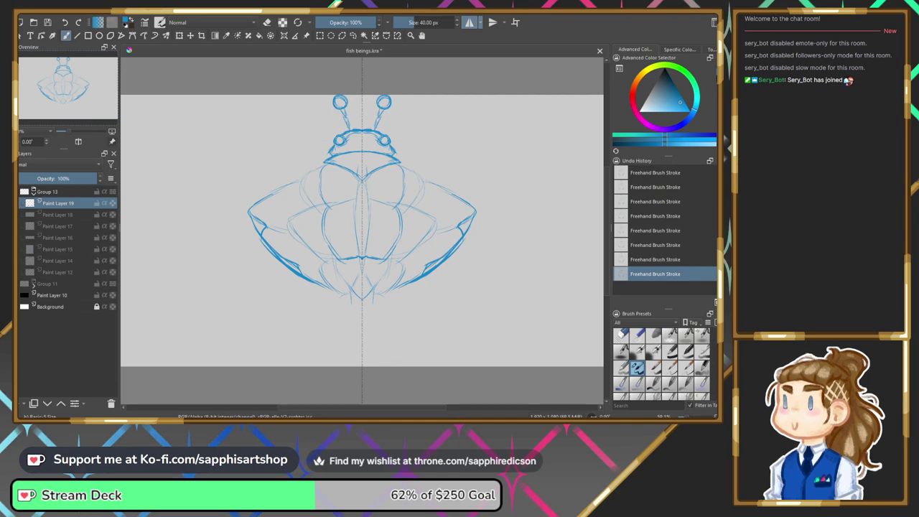
Undo the last several strokes on the mirrored winged design.
{"action": "key", "text": "ctrl+z"}
{"action": "key", "text": "ctrl+z"}
{"action": "key", "text": "ctrl+z"}
{"action": "key", "text": "ctrl+z"}
{"action": "key", "text": "ctrl+z"}
{"action": "key", "text": "ctrl+z"}
{"action": "key", "text": "ctrl+z"}
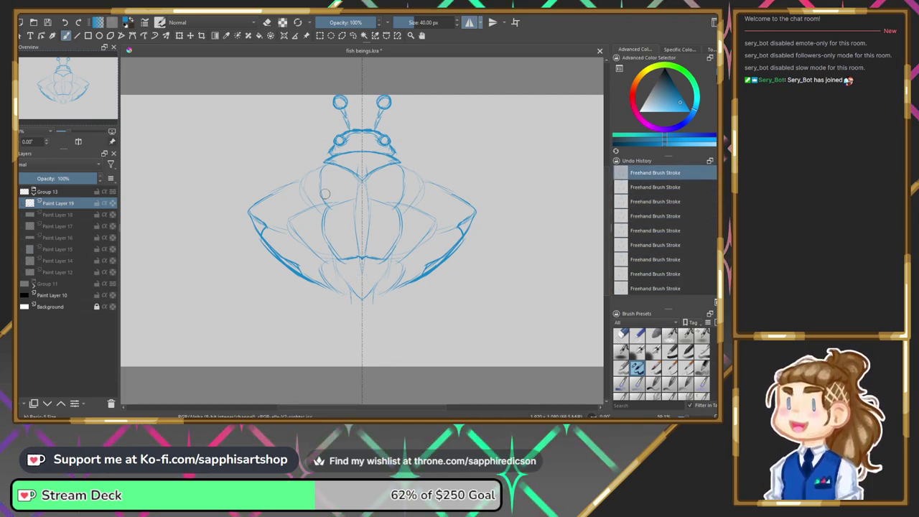
Draw curved claws beside the head and extend the body with a tapered tail, a central spike and rounded side lobes.
{"action": "left_click", "coordinate": [654, 273]}
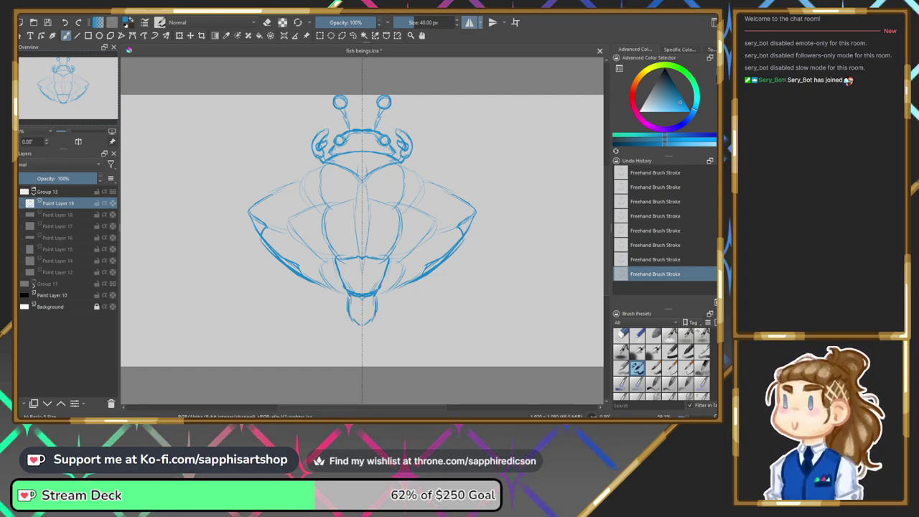
{"action": "left_click_drag", "start_coordinate": [355, 329], "coordinate": [361, 362]}
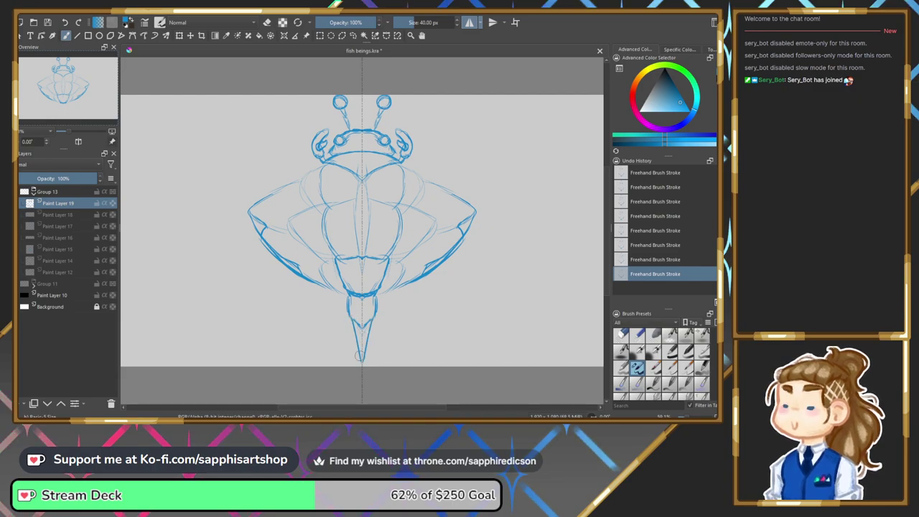
{"action": "mouse_move", "coordinate": [337, 321]}
{"action": "left_mouse_down"}
{"action": "mouse_move", "coordinate": [338, 287]}
{"action": "mouse_move", "coordinate": [337, 318]}
{"action": "mouse_move", "coordinate": [334, 311]}
{"action": "mouse_move", "coordinate": [347, 329]}
{"action": "left_mouse_up"}
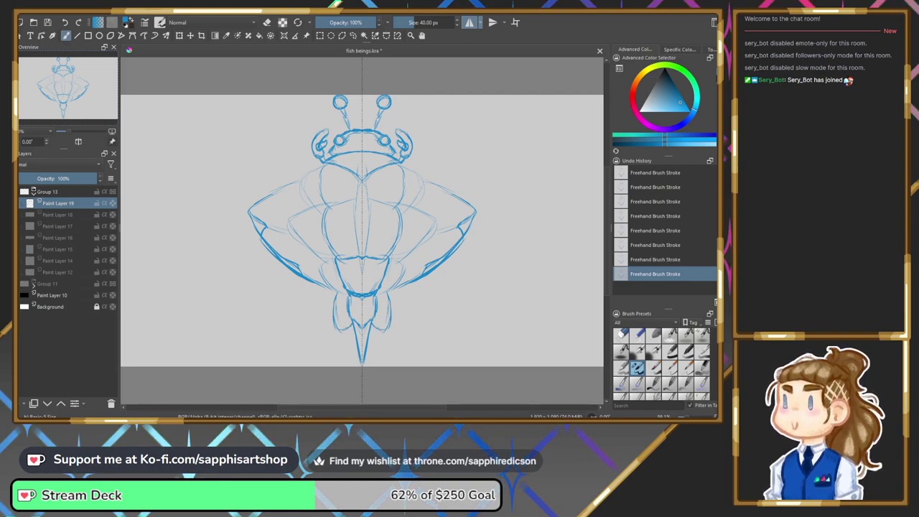
{"action": "left_click_drag", "start_coordinate": [328, 290], "coordinate": [334, 298]}
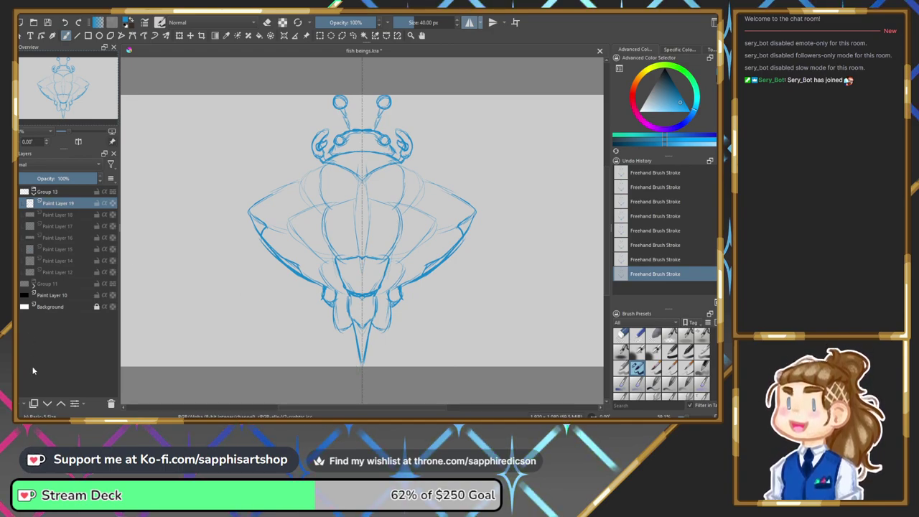
Add a new paint layer, hide the mirrored winged design and turn off symmetric painting.
{"action": "left_click", "coordinate": [24, 404]}
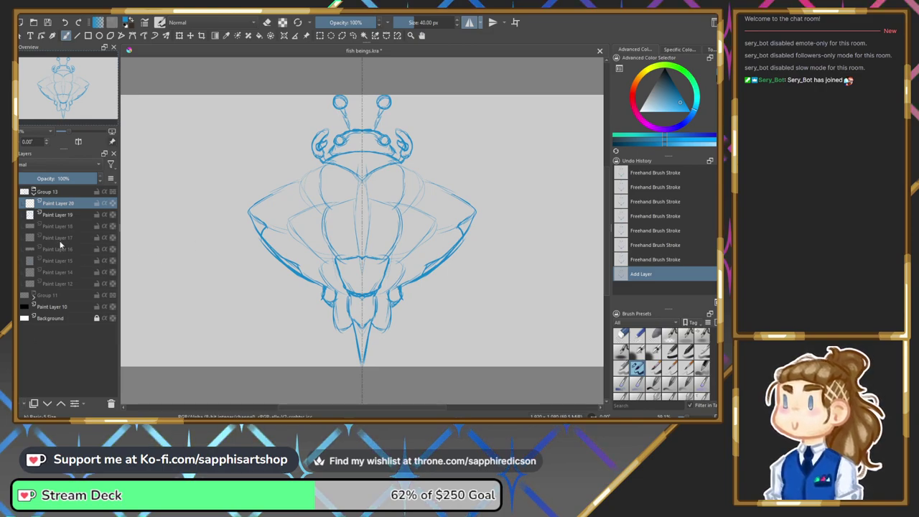
{"action": "left_click", "coordinate": [22, 215]}
{"action": "left_click", "coordinate": [470, 22]}
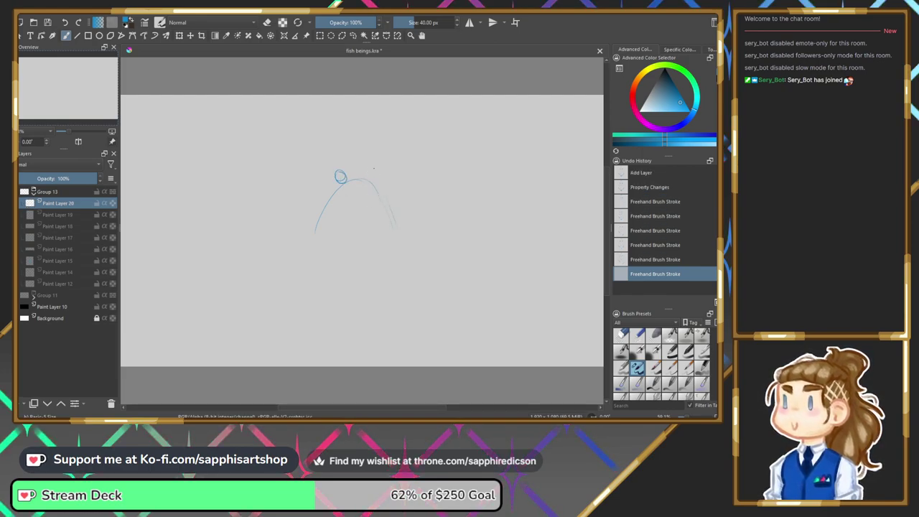
Sketch a tilted head with two round eyes, a brow band and two club-tipped antennae over the arched guide curve.
{"action": "mouse_move", "coordinate": [372, 172]}
{"action": "left_mouse_down"}
{"action": "mouse_move", "coordinate": [382, 180]}
{"action": "mouse_move", "coordinate": [346, 180]}
{"action": "mouse_move", "coordinate": [383, 165]}
{"action": "mouse_move", "coordinate": [333, 168]}
{"action": "mouse_move", "coordinate": [354, 189]}
{"action": "mouse_move", "coordinate": [385, 180]}
{"action": "mouse_move", "coordinate": [372, 190]}
{"action": "mouse_move", "coordinate": [335, 163]}
{"action": "left_mouse_up"}
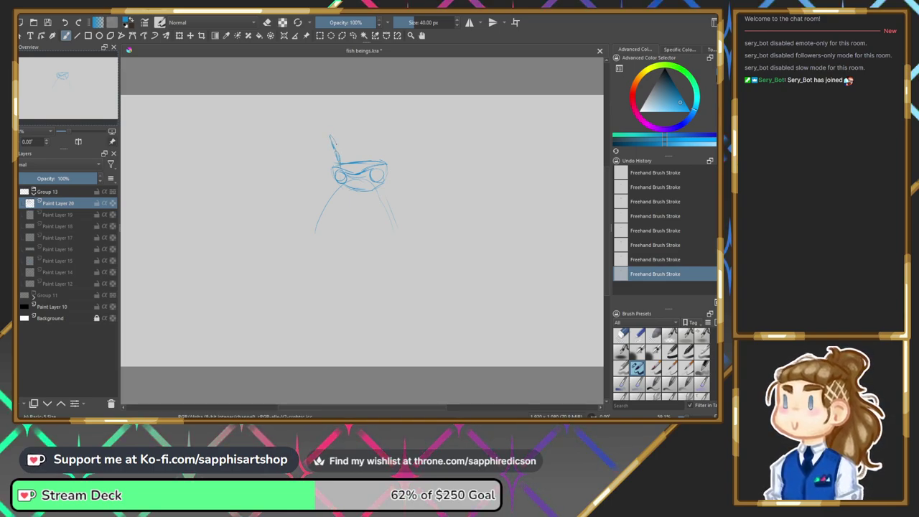
{"action": "mouse_move", "coordinate": [331, 141]}
{"action": "left_mouse_down"}
{"action": "mouse_move", "coordinate": [318, 122]}
{"action": "mouse_move", "coordinate": [328, 131]}
{"action": "left_mouse_up"}
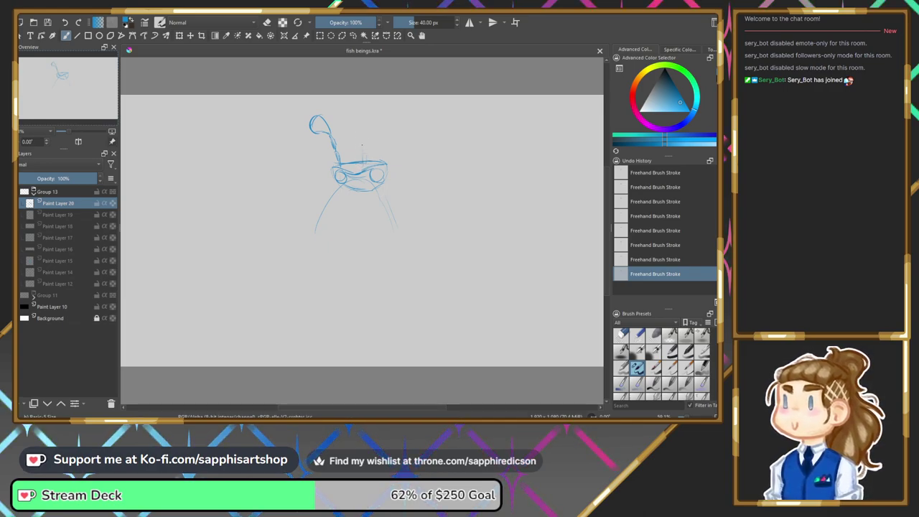
{"action": "left_click_drag", "start_coordinate": [363, 162], "coordinate": [365, 139]}
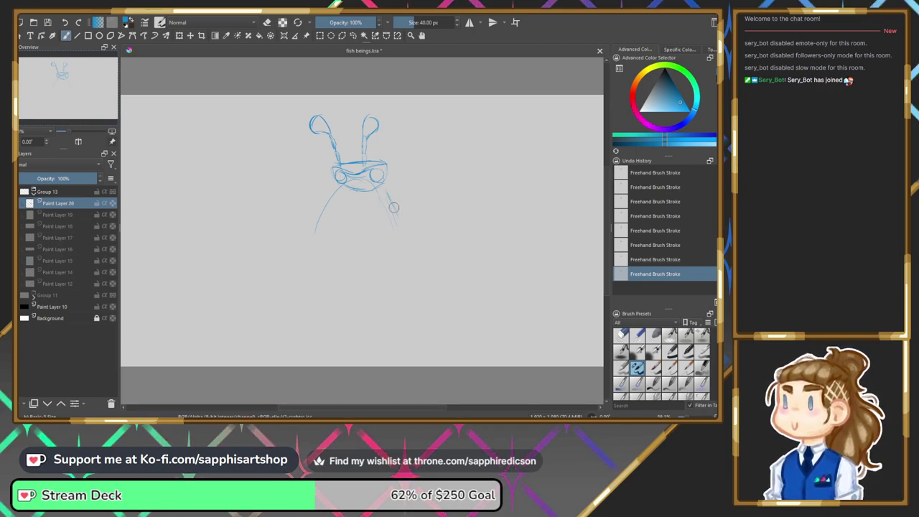
Draw a shoulder and upper limb angling down from one side of the head, briefly showing the mirrored design for reference.
{"action": "left_click_drag", "start_coordinate": [384, 190], "coordinate": [404, 224]}
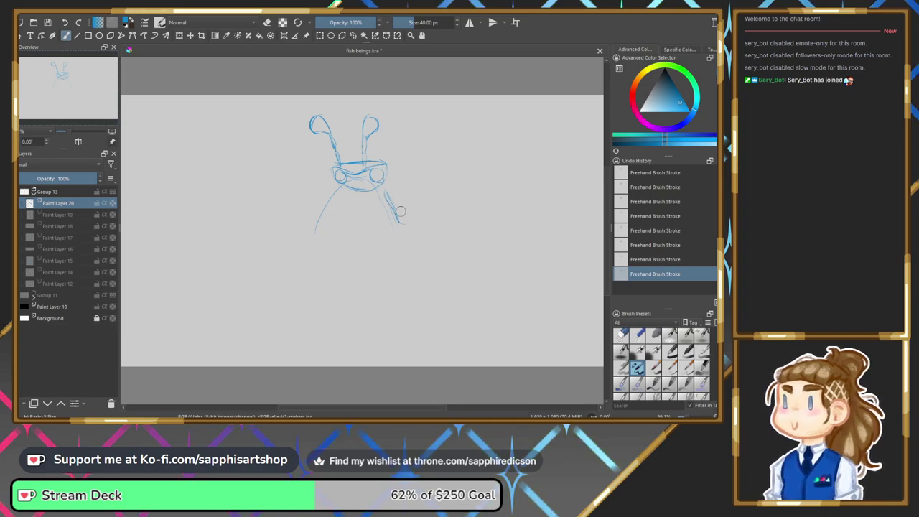
{"action": "left_click_drag", "start_coordinate": [392, 191], "coordinate": [406, 222]}
{"action": "left_click_drag", "start_coordinate": [390, 191], "coordinate": [399, 210]}
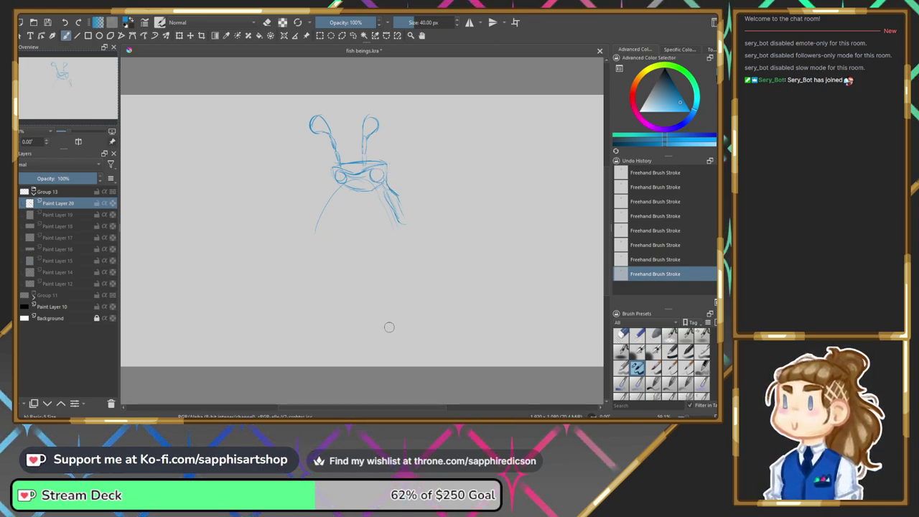
{"action": "left_click", "coordinate": [20, 215]}
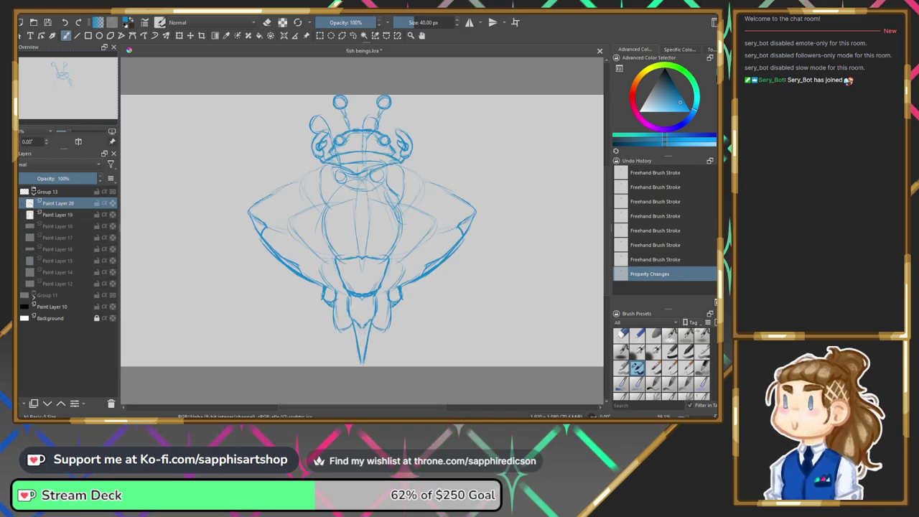
{"action": "key", "text": "ctrl+z"}
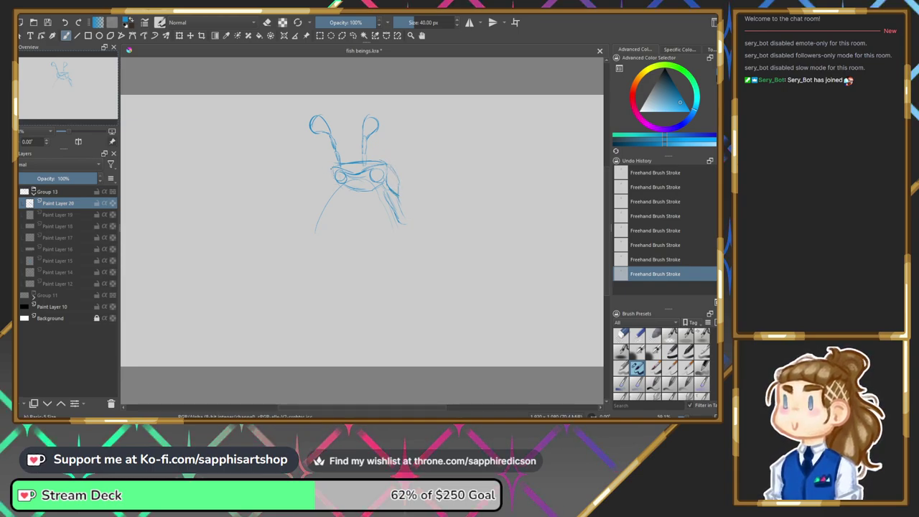
Draw the opposite shoulder and limb, and finish both limbs with short lower segments and rounded ends.
{"action": "left_click_drag", "start_coordinate": [332, 175], "coordinate": [327, 192]}
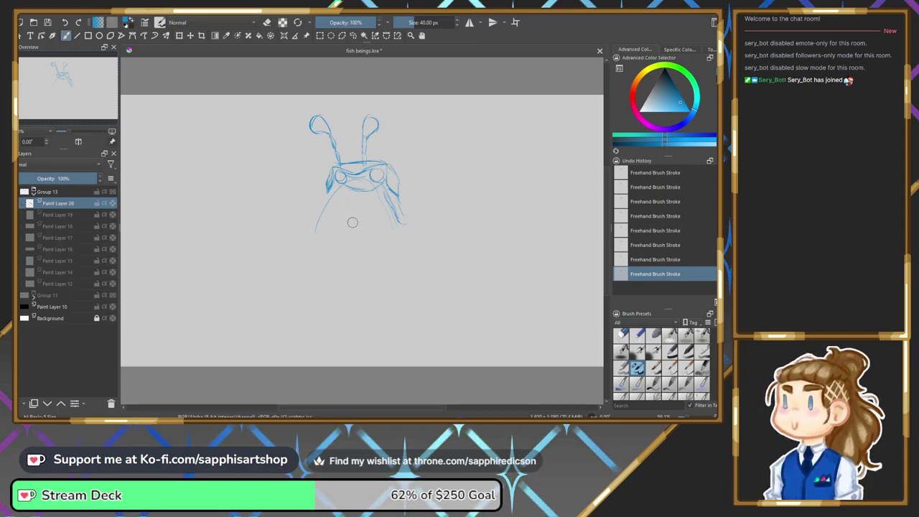
{"action": "mouse_move", "coordinate": [331, 194]}
{"action": "left_mouse_down"}
{"action": "mouse_move", "coordinate": [321, 219]}
{"action": "mouse_move", "coordinate": [330, 219]}
{"action": "left_mouse_up"}
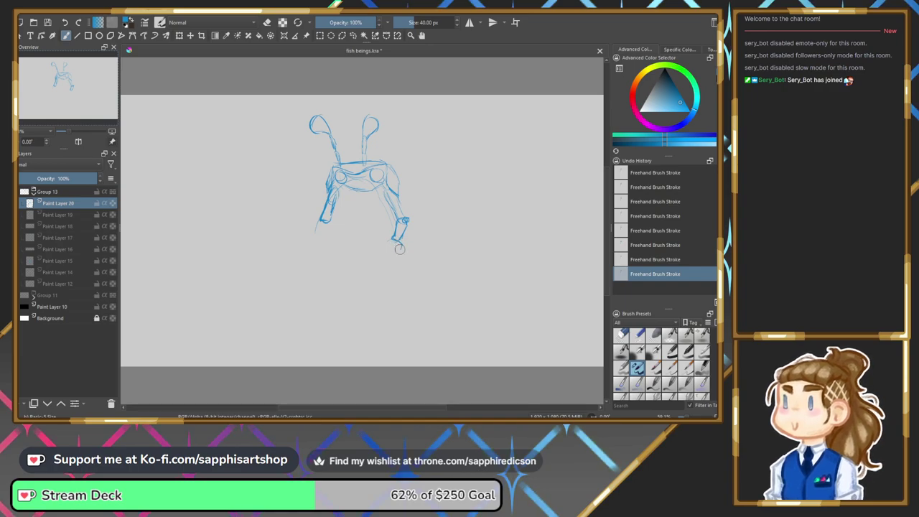
{"action": "mouse_move", "coordinate": [394, 240]}
{"action": "left_mouse_down"}
{"action": "mouse_move", "coordinate": [374, 254]}
{"action": "mouse_move", "coordinate": [401, 245]}
{"action": "left_mouse_up"}
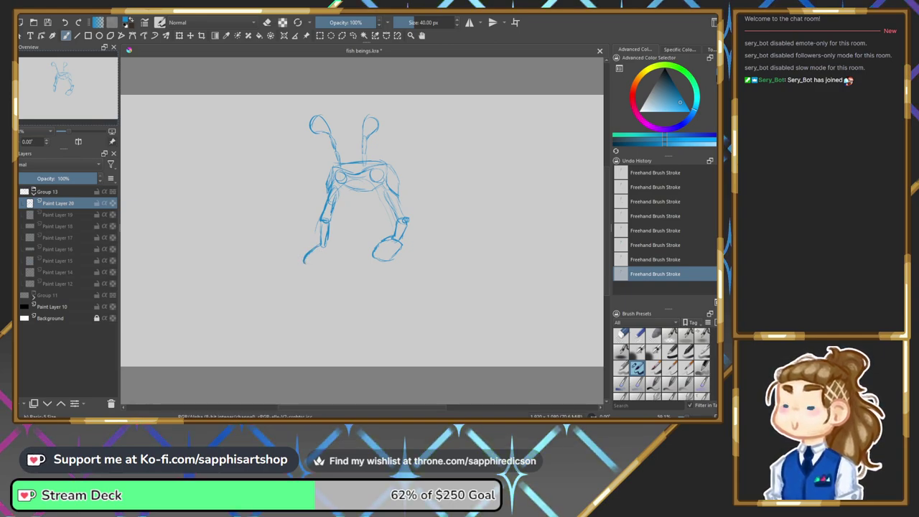
{"action": "left_click_drag", "start_coordinate": [305, 262], "coordinate": [326, 253]}
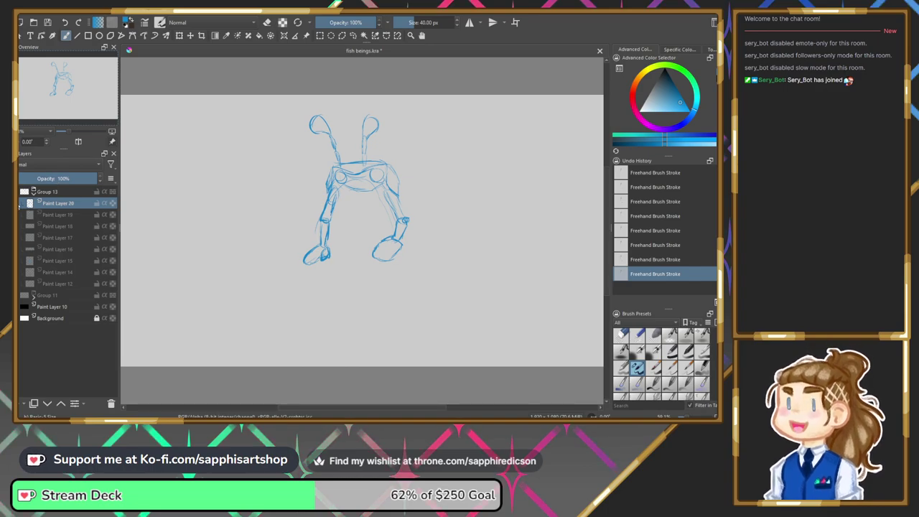
Hide the tilted-head sketch and add another empty paint layer.
{"action": "left_click", "coordinate": [24, 203]}
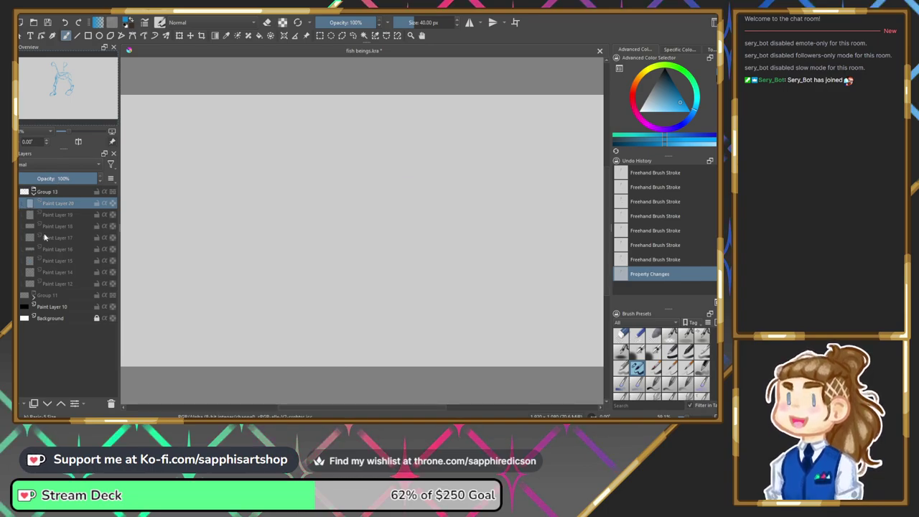
{"action": "left_click", "coordinate": [18, 406]}
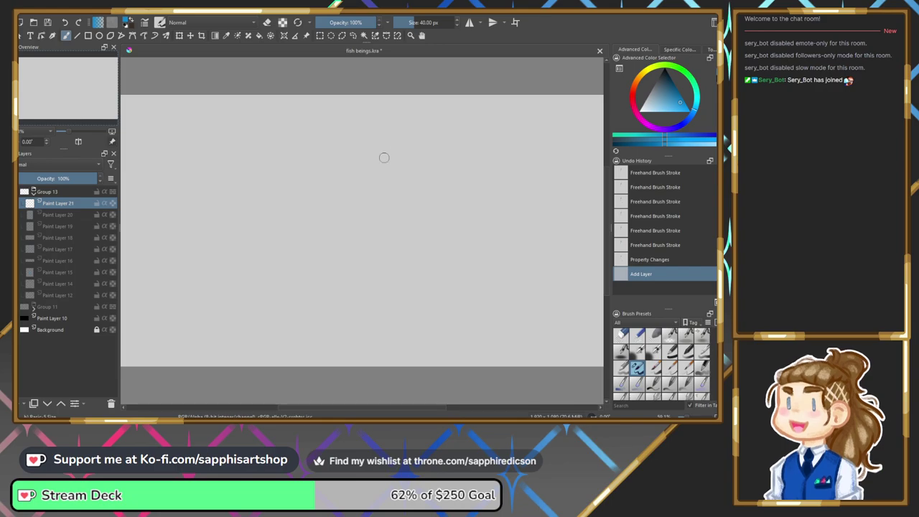
Sketch a round head in the upper middle of the canvas and place two round eyes low on the face.
{"action": "mouse_move", "coordinate": [390, 168]}
{"action": "left_mouse_down"}
{"action": "mouse_move", "coordinate": [397, 136]}
{"action": "mouse_move", "coordinate": [395, 167]}
{"action": "left_mouse_up"}
{"action": "mouse_move", "coordinate": [362, 133]}
{"action": "left_mouse_down"}
{"action": "mouse_move", "coordinate": [399, 162]}
{"action": "mouse_move", "coordinate": [391, 121]}
{"action": "mouse_move", "coordinate": [361, 168]}
{"action": "left_mouse_up"}
{"action": "key", "text": "e"}
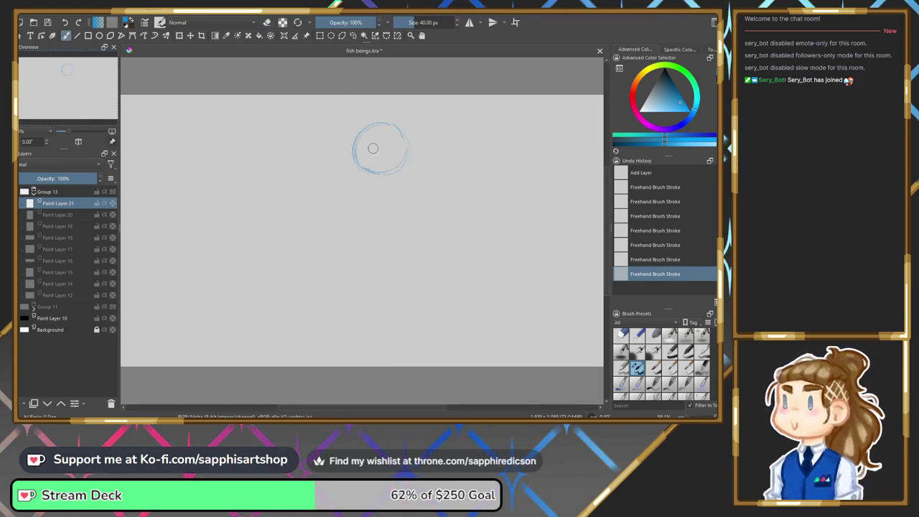
{"action": "left_click_drag", "start_coordinate": [361, 144], "coordinate": [364, 146]}
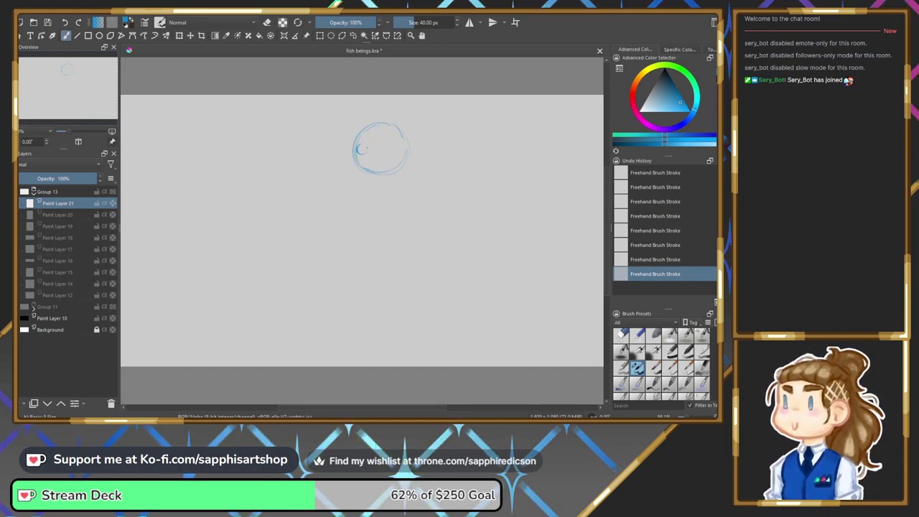
{"action": "left_click_drag", "start_coordinate": [398, 145], "coordinate": [399, 151]}
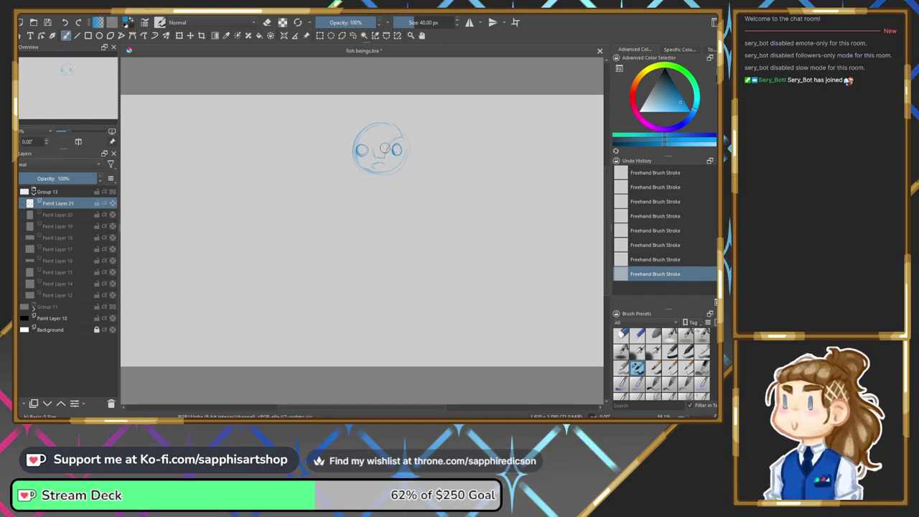
Add a V-shaped angry brow, pupils and a small toothed mouth to the face, and reinforce the head and jaw outline.
{"action": "left_click_drag", "start_coordinate": [388, 144], "coordinate": [373, 155]}
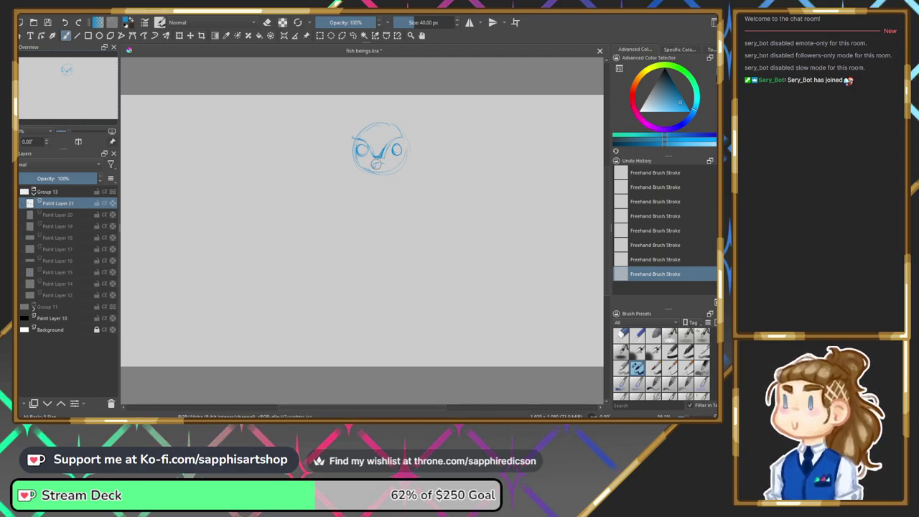
{"action": "left_click_drag", "start_coordinate": [376, 165], "coordinate": [384, 165]}
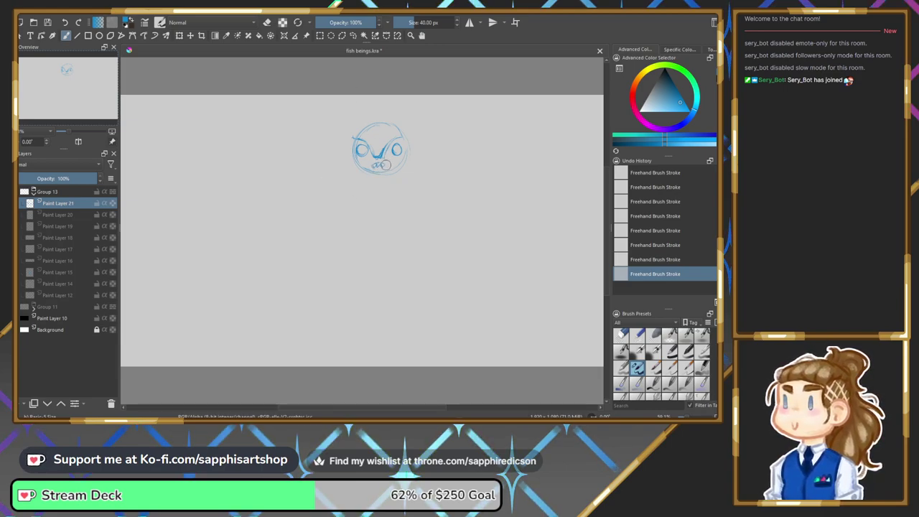
{"action": "left_click_drag", "start_coordinate": [371, 165], "coordinate": [385, 164]}
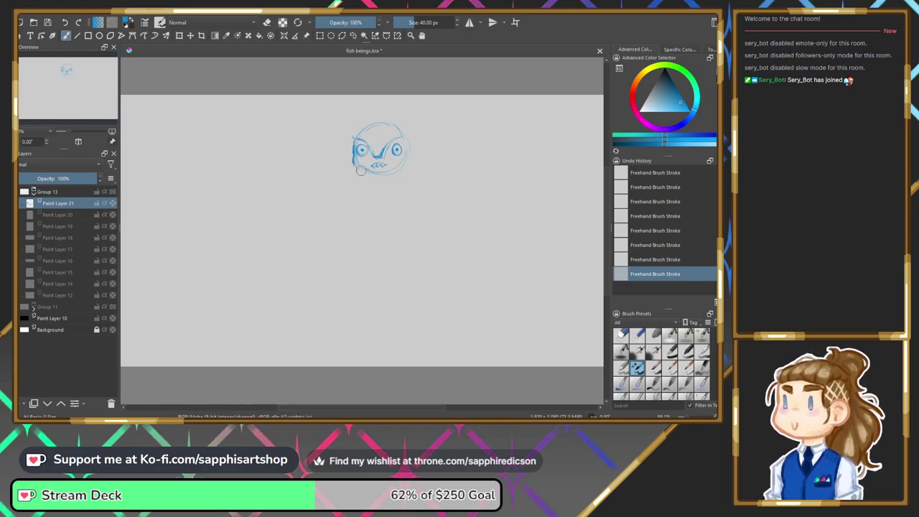
{"action": "left_click_drag", "start_coordinate": [359, 166], "coordinate": [383, 176]}
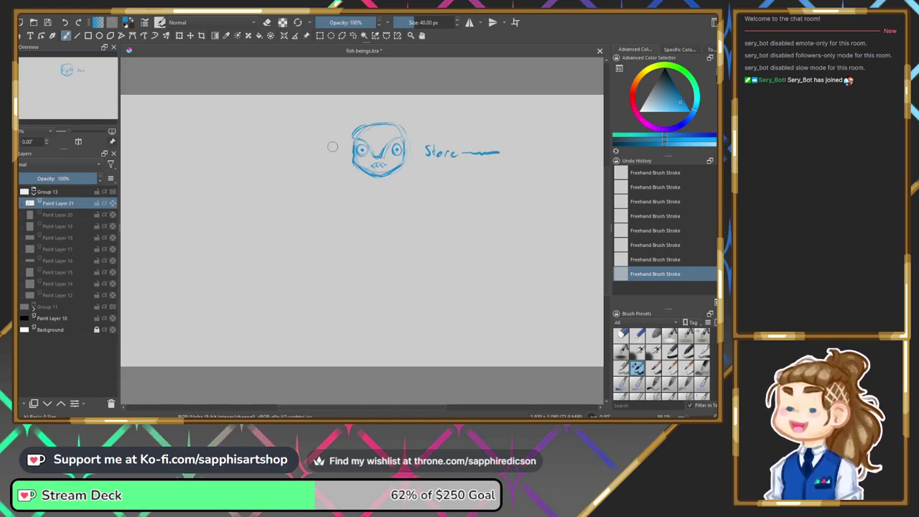
Undo the handwritten note beside the face.
{"action": "key", "text": "ctrl+z"}
{"action": "key", "text": "ctrl+z"}
{"action": "key", "text": "ctrl+z"}
{"action": "key", "text": "ctrl+z"}
{"action": "key", "text": "ctrl+z"}
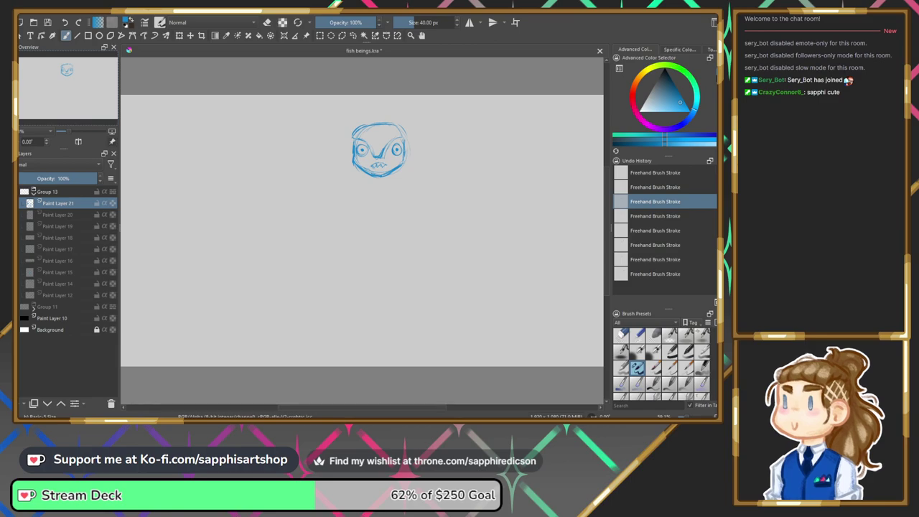
Move the face sketch to the upper-left corner of the canvas and return to the freehand brush.
{"action": "left_click", "coordinate": [180, 36]}
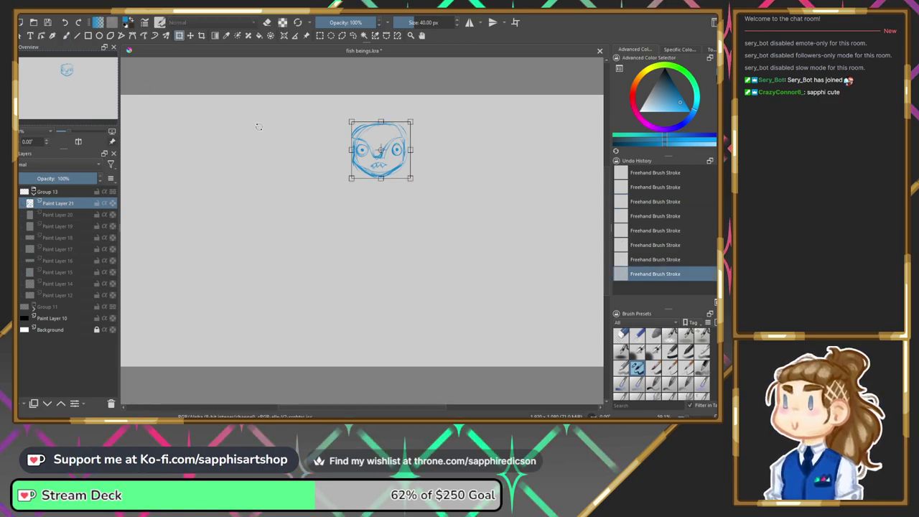
{"action": "mouse_move", "coordinate": [375, 157]}
{"action": "left_mouse_down"}
{"action": "mouse_move", "coordinate": [242, 160]}
{"action": "mouse_move", "coordinate": [146, 139]}
{"action": "left_mouse_up"}
{"action": "key", "text": "b"}
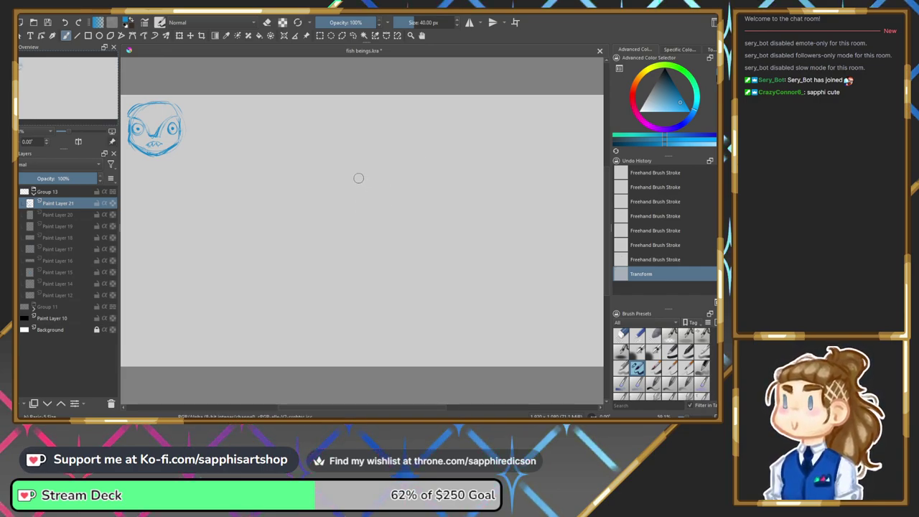
Sketch a slightly smaller three-quarter view of the angry head in the upper middle of the canvas, and mirror the view to check it.
{"action": "mouse_move", "coordinate": [365, 127]}
{"action": "left_mouse_down"}
{"action": "mouse_move", "coordinate": [378, 157]}
{"action": "mouse_move", "coordinate": [345, 143]}
{"action": "mouse_move", "coordinate": [382, 169]}
{"action": "mouse_move", "coordinate": [342, 151]}
{"action": "left_mouse_up"}
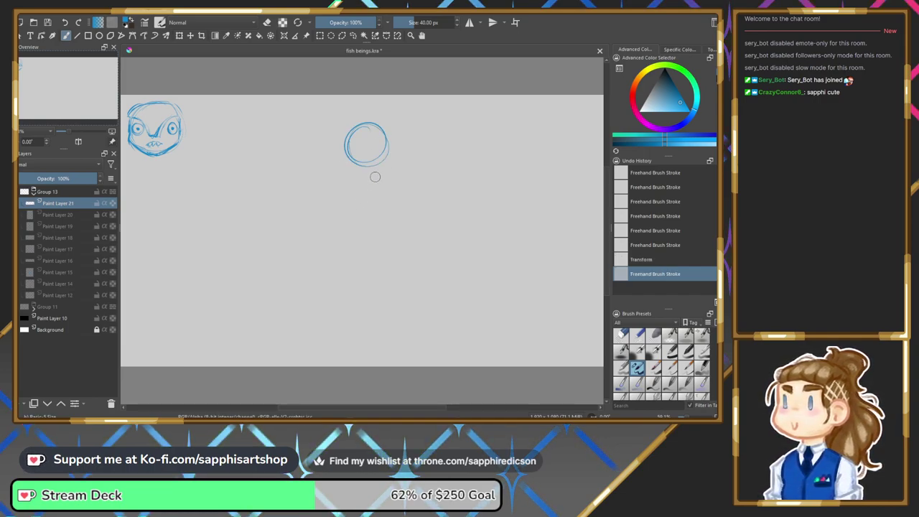
{"action": "mouse_move", "coordinate": [348, 133]}
{"action": "left_mouse_down"}
{"action": "mouse_move", "coordinate": [364, 158]}
{"action": "mouse_move", "coordinate": [348, 146]}
{"action": "mouse_move", "coordinate": [383, 148]}
{"action": "left_mouse_up"}
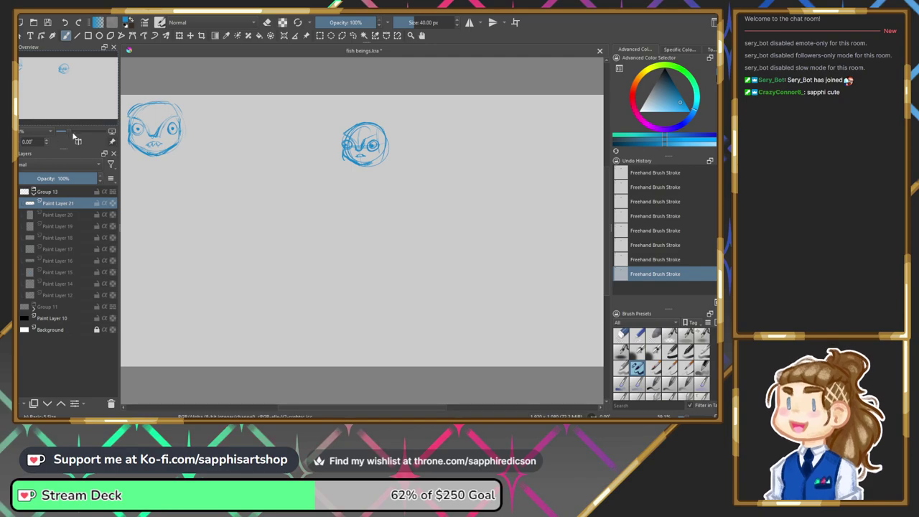
{"action": "left_click", "coordinate": [79, 143]}
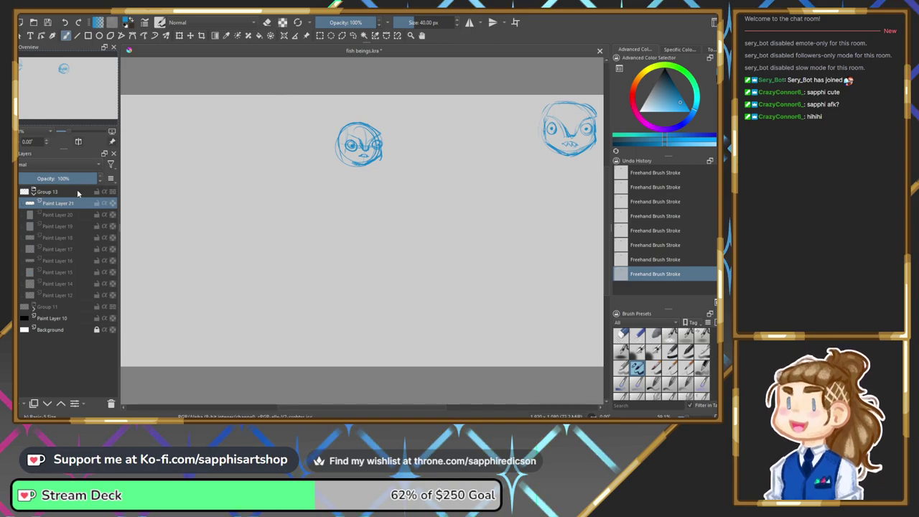
Hide the head studies layer and place a new paint layer in its own group above Group 13.
{"action": "left_click", "coordinate": [21, 203]}
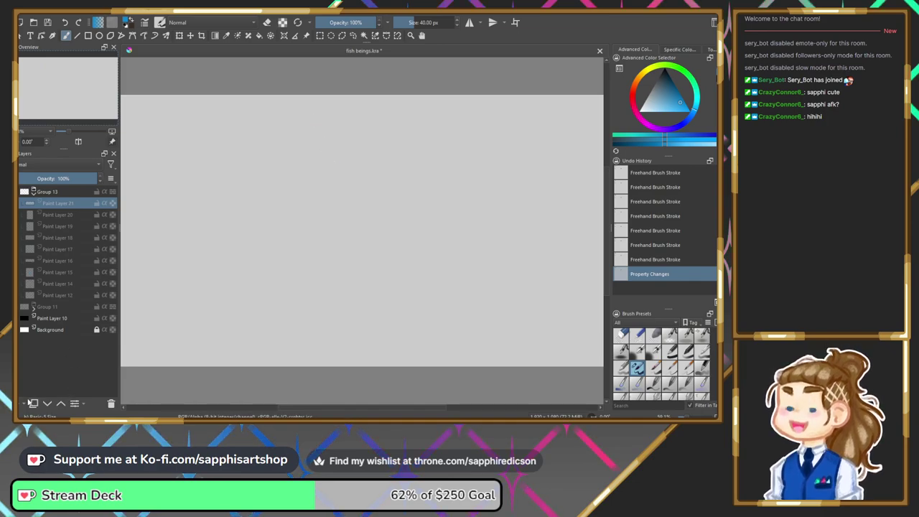
{"action": "left_click", "coordinate": [33, 403]}
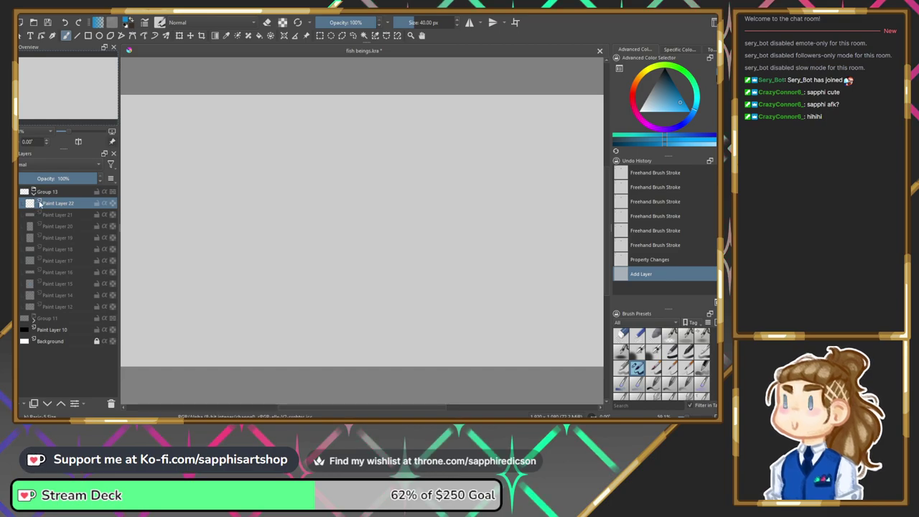
{"action": "left_click_drag", "start_coordinate": [58, 208], "coordinate": [78, 188]}
{"action": "left_click", "coordinate": [34, 204]}
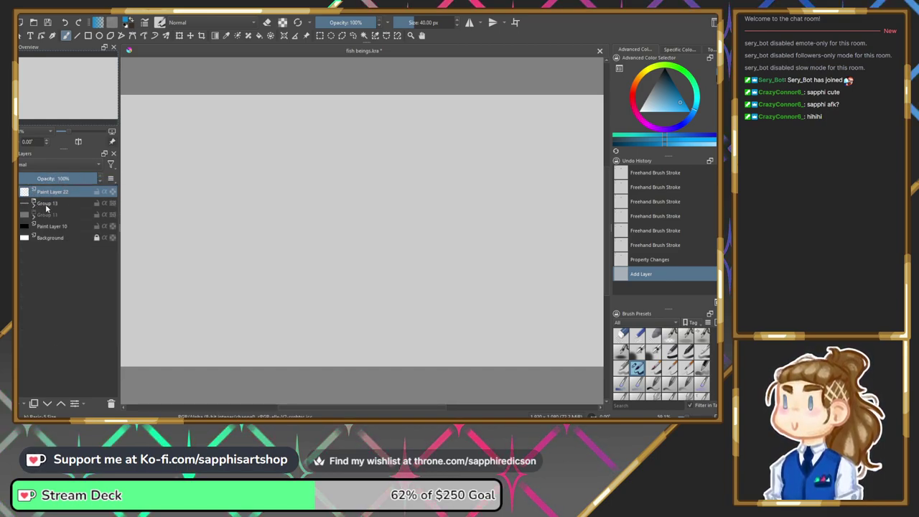
{"action": "left_click", "coordinate": [61, 204]}
{"action": "left_click", "coordinate": [65, 193]}
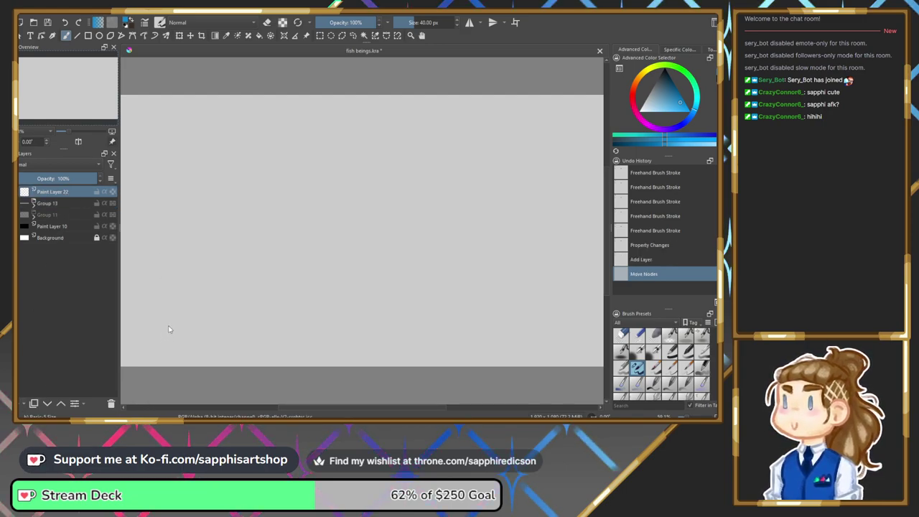
{"action": "key", "text": "ctrl+g"}
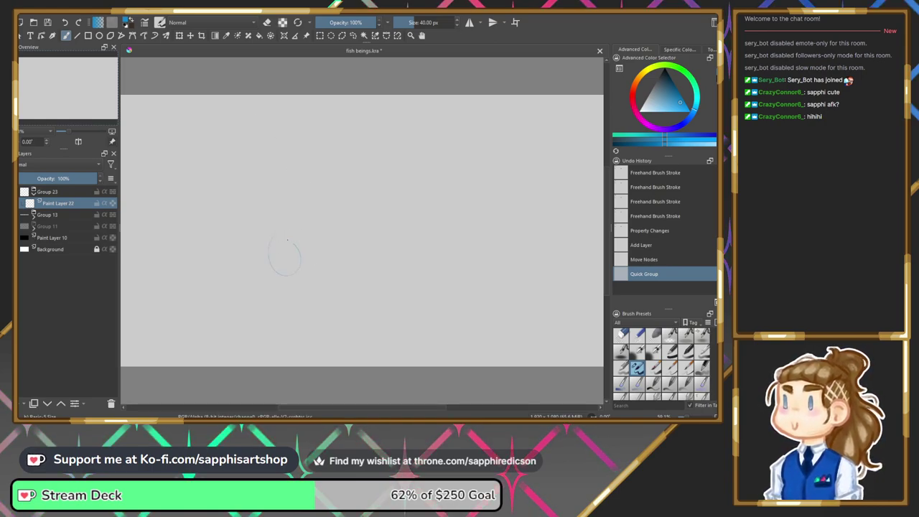
Sketch a round head low on the canvas and a long S-shaped guide curve sweeping up from it for a swimming pose.
{"action": "left_click_drag", "start_coordinate": [298, 240], "coordinate": [307, 247]}
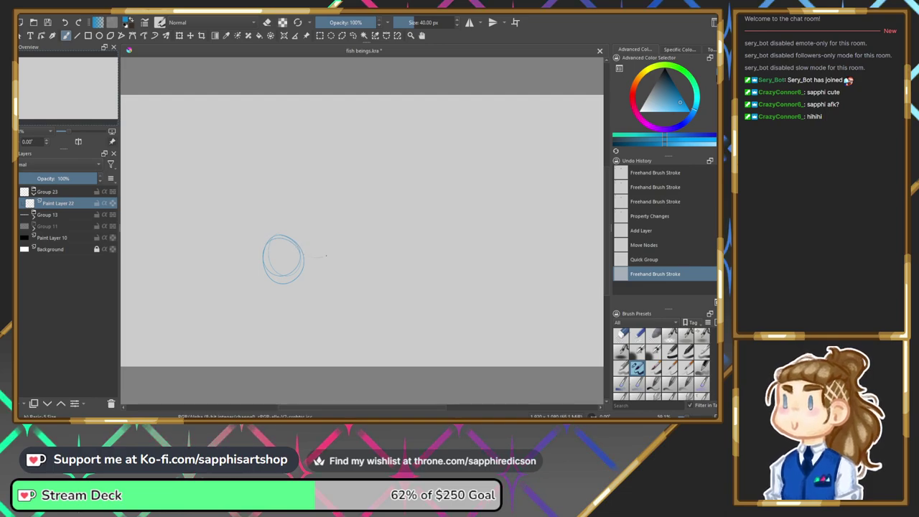
{"action": "mouse_move", "coordinate": [378, 183]}
{"action": "left_mouse_down"}
{"action": "mouse_move", "coordinate": [431, 158]}
{"action": "mouse_move", "coordinate": [478, 160]}
{"action": "left_mouse_up"}
{"action": "mouse_move", "coordinate": [345, 231]}
{"action": "left_mouse_down"}
{"action": "mouse_move", "coordinate": [365, 203]}
{"action": "mouse_move", "coordinate": [340, 246]}
{"action": "left_mouse_up"}
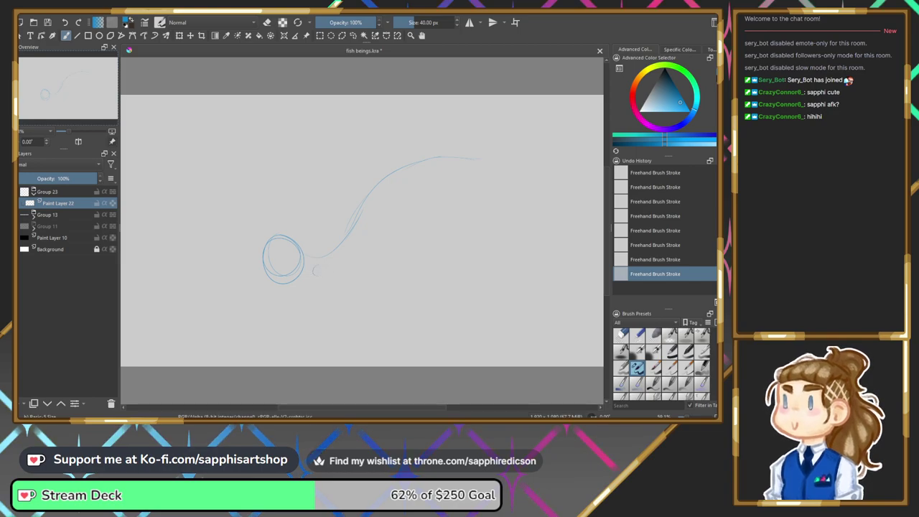
Block in the chest and upper body behind the head with overlapping ovals, and add small eyes, a mouth and a jawline.
{"action": "mouse_move", "coordinate": [313, 270]}
{"action": "left_mouse_down"}
{"action": "mouse_move", "coordinate": [322, 274]}
{"action": "mouse_move", "coordinate": [316, 267]}
{"action": "left_mouse_up"}
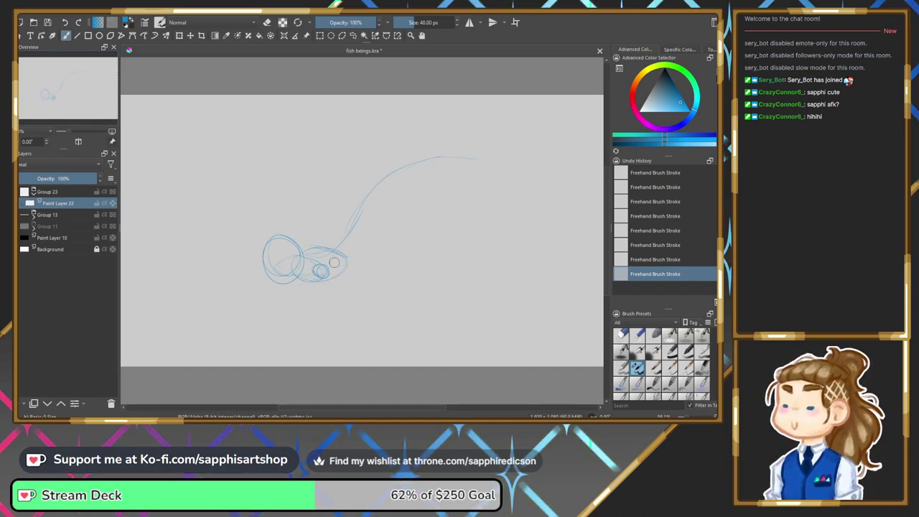
{"action": "mouse_move", "coordinate": [338, 244]}
{"action": "left_mouse_down"}
{"action": "mouse_move", "coordinate": [334, 253]}
{"action": "mouse_move", "coordinate": [355, 254]}
{"action": "mouse_move", "coordinate": [348, 265]}
{"action": "left_mouse_up"}
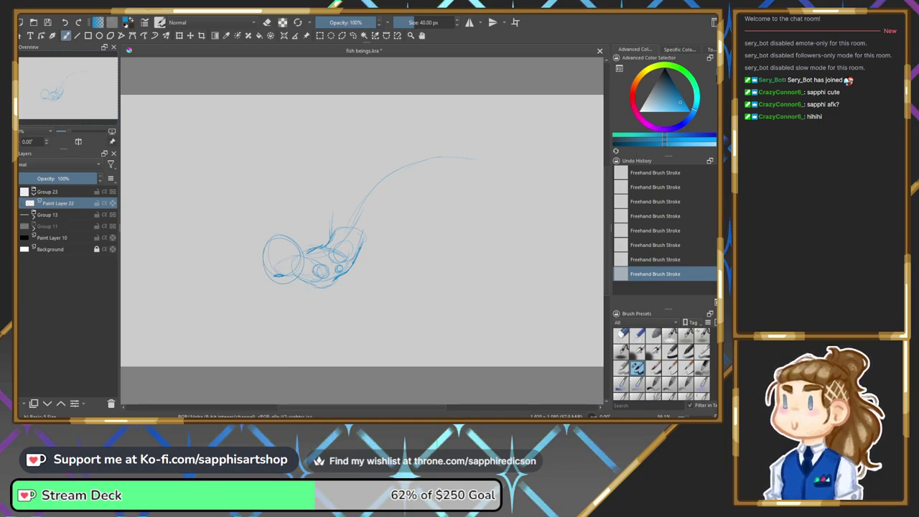
{"action": "left_click_drag", "start_coordinate": [263, 252], "coordinate": [269, 276]}
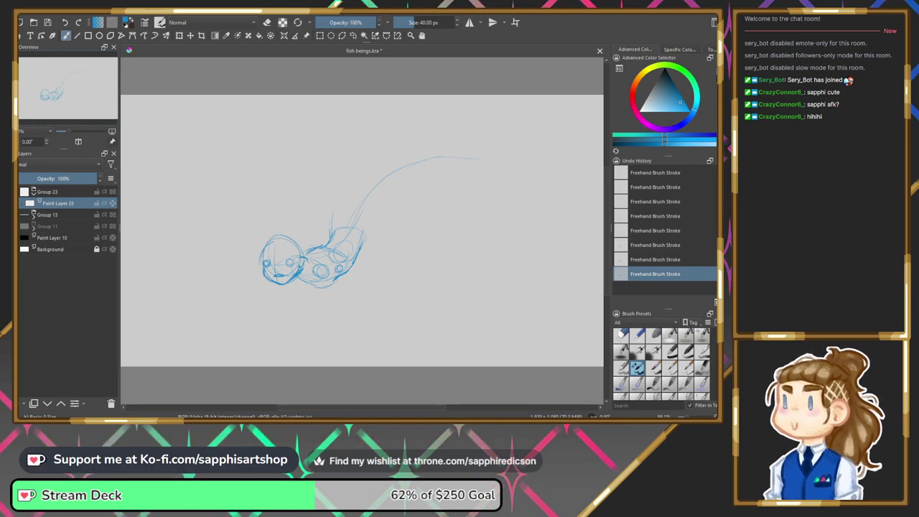
Undo the latest strokes beside the head, redraw the ear there, and refine the face with darker eyes, brow and nose.
{"action": "key", "text": "ctrl+z"}
{"action": "key", "text": "ctrl+z"}
{"action": "key", "text": "ctrl+z"}
{"action": "key", "text": "ctrl+z"}
{"action": "key", "text": "ctrl+z"}
{"action": "key", "text": "ctrl+z"}
{"action": "key", "text": "ctrl+z"}
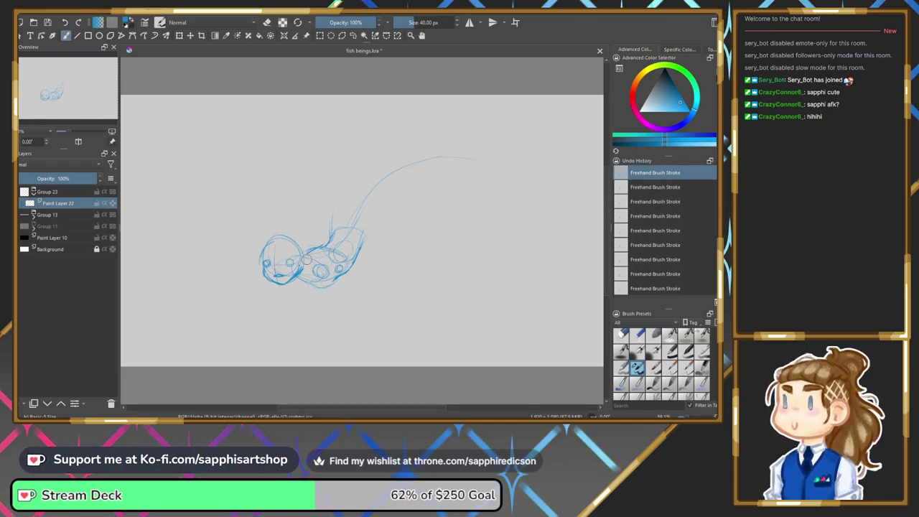
{"action": "left_click_drag", "start_coordinate": [308, 260], "coordinate": [305, 264]}
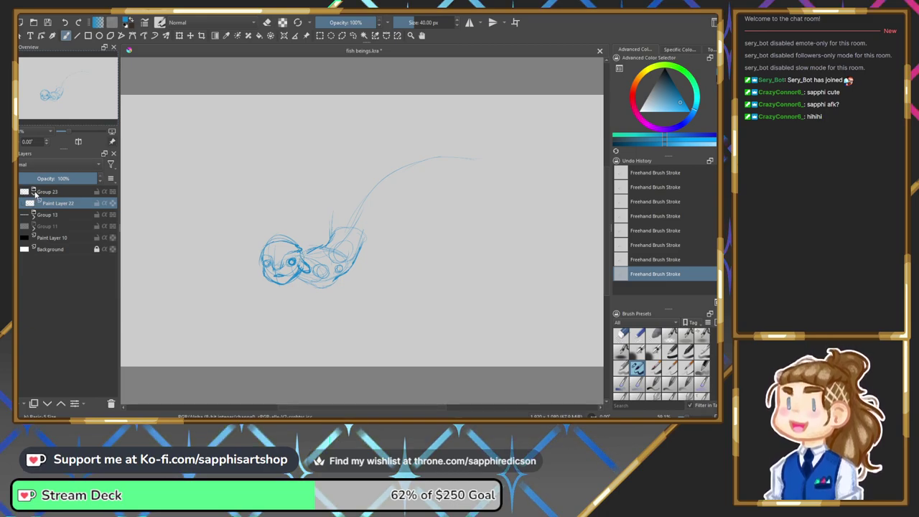
Move Group 23 to the top of Group 13, collapse Group 13 and hide it.
{"action": "left_click", "coordinate": [34, 194]}
{"action": "left_click", "coordinate": [34, 203]}
{"action": "left_click", "coordinate": [47, 192]}
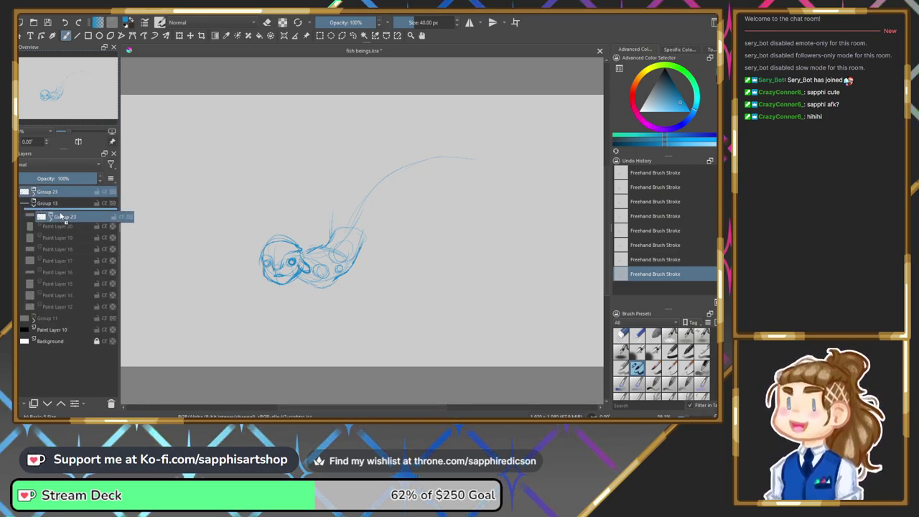
{"action": "left_click_drag", "start_coordinate": [56, 192], "coordinate": [59, 209]}
{"action": "left_click", "coordinate": [34, 194]}
{"action": "left_click", "coordinate": [13, 191]}
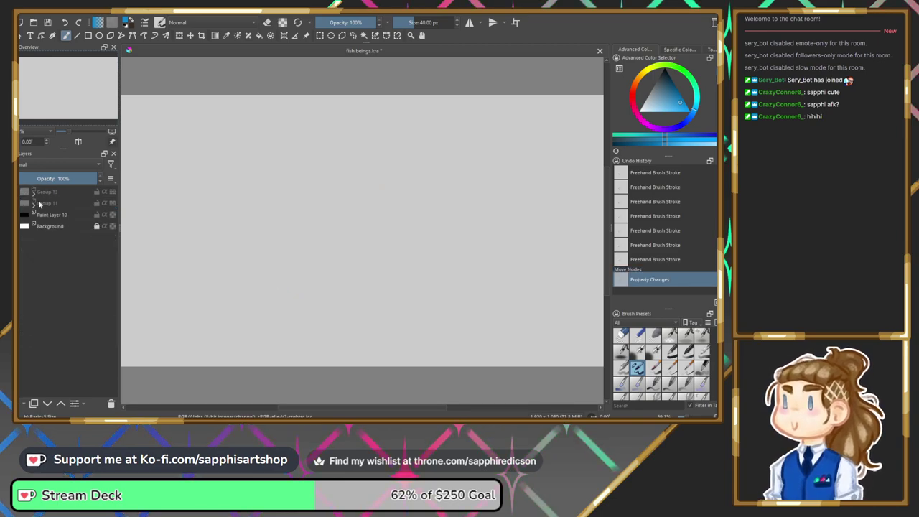
Show Group 11 with the mermaid sketches and hide the small extra dabs over its colour swatches.
{"action": "left_click", "coordinate": [13, 203]}
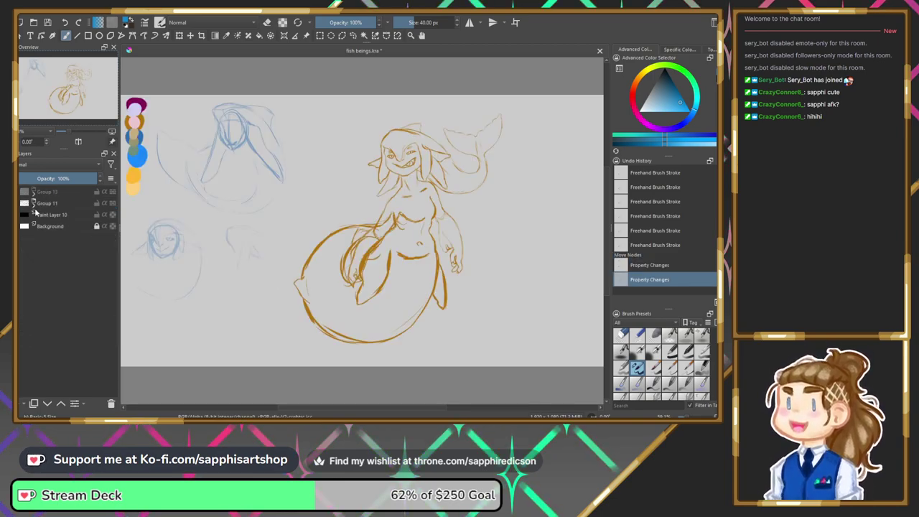
{"action": "left_click", "coordinate": [34, 204]}
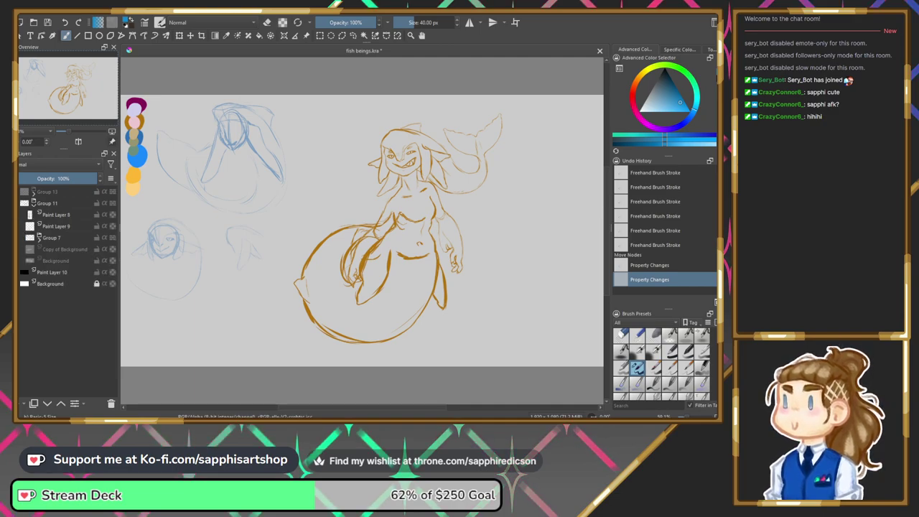
{"action": "left_click", "coordinate": [30, 215]}
{"action": "left_click", "coordinate": [33, 204]}
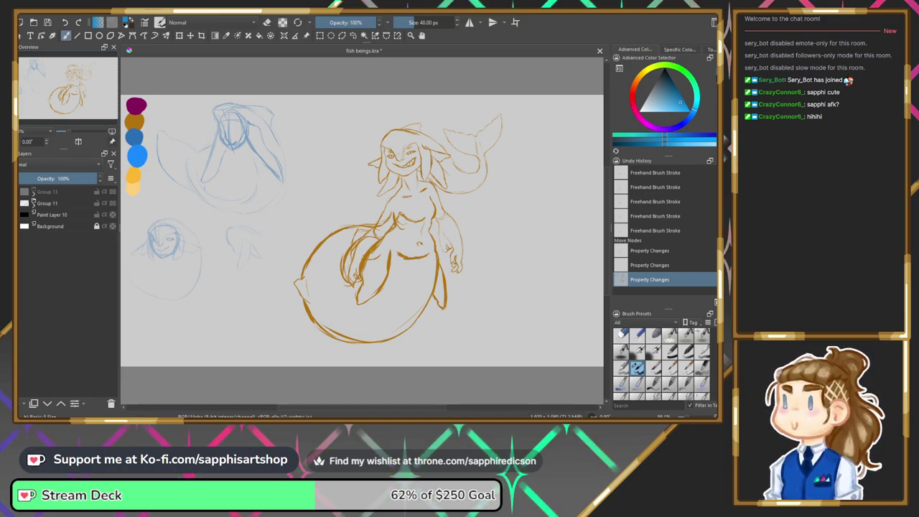
Add a new empty paint layer directly above the collapsed Group 11.
{"action": "left_click", "coordinate": [33, 204]}
{"action": "left_click", "coordinate": [46, 215]}
{"action": "left_click", "coordinate": [33, 204]}
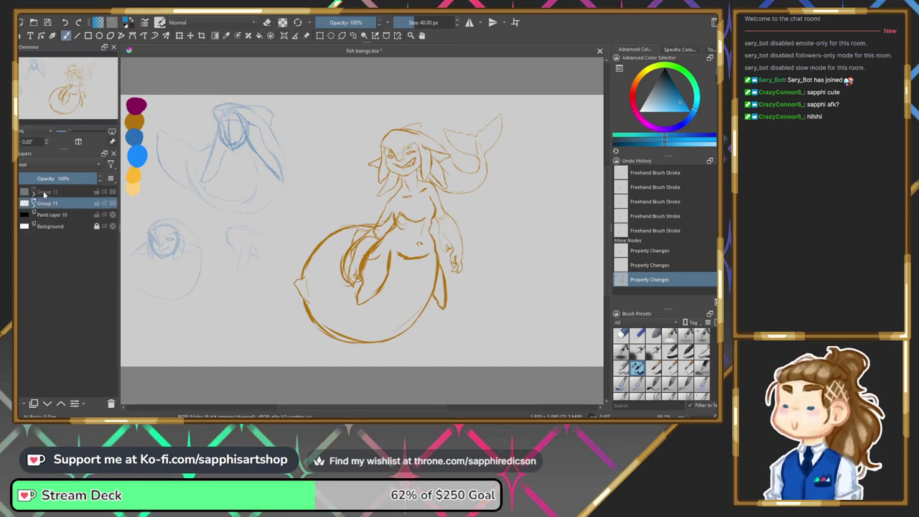
{"action": "left_click", "coordinate": [33, 403]}
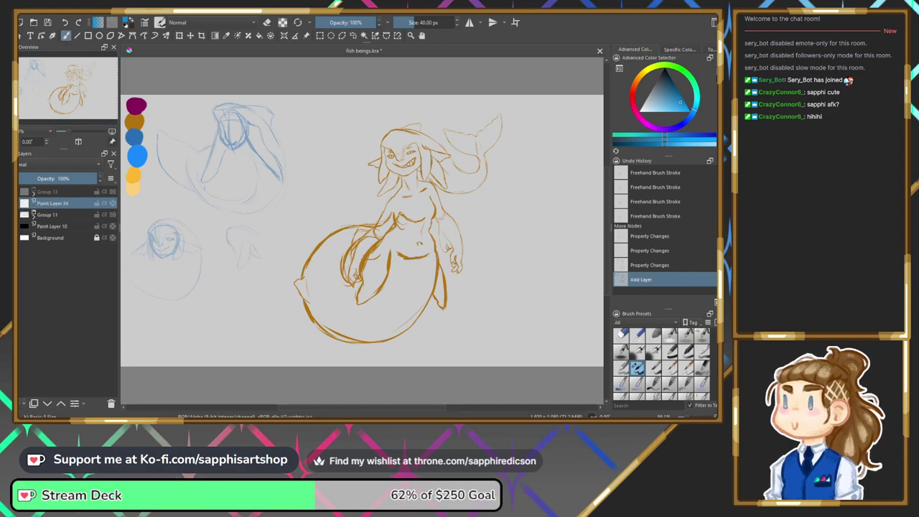
Switch to the Basic Details brush at 7.50 px and sample the dark blue from the canvas colour swatches.
{"action": "left_click", "coordinate": [669, 367]}
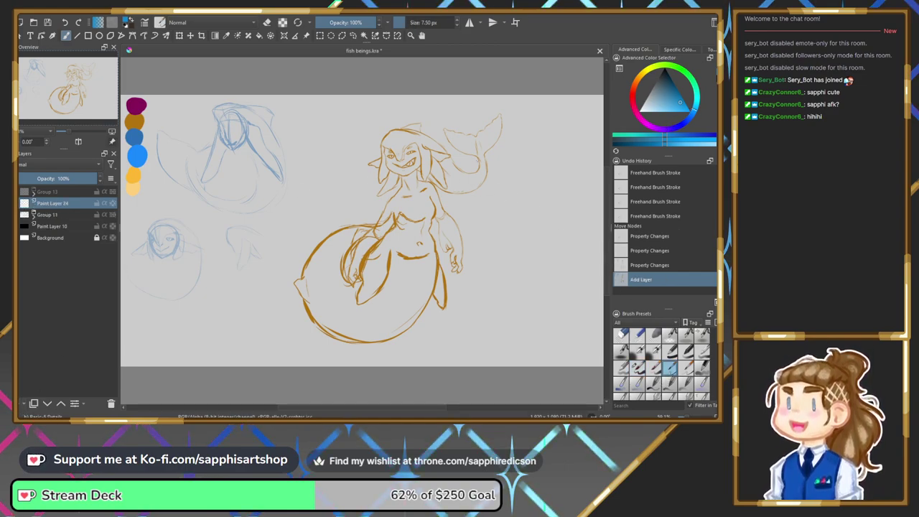
{"action": "left_click", "coordinate": [226, 35]}
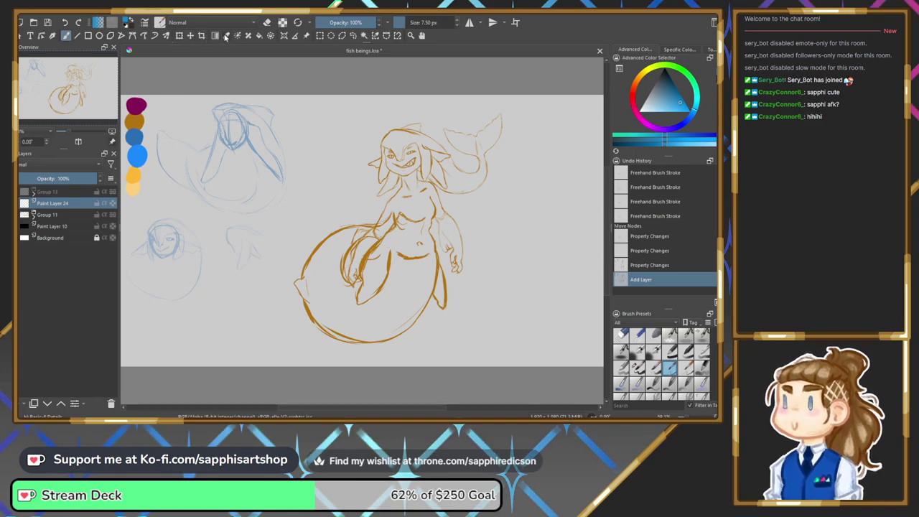
{"action": "left_click", "coordinate": [139, 135]}
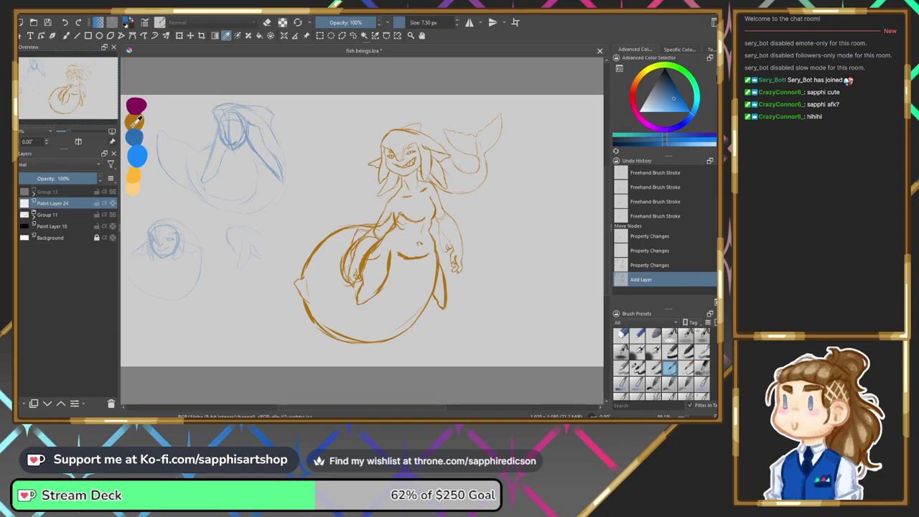
Expand Group 11 and the nested Group 7, and make Paint Layer 6 with the mermaid sketch the active layer.
{"action": "key", "text": "b"}
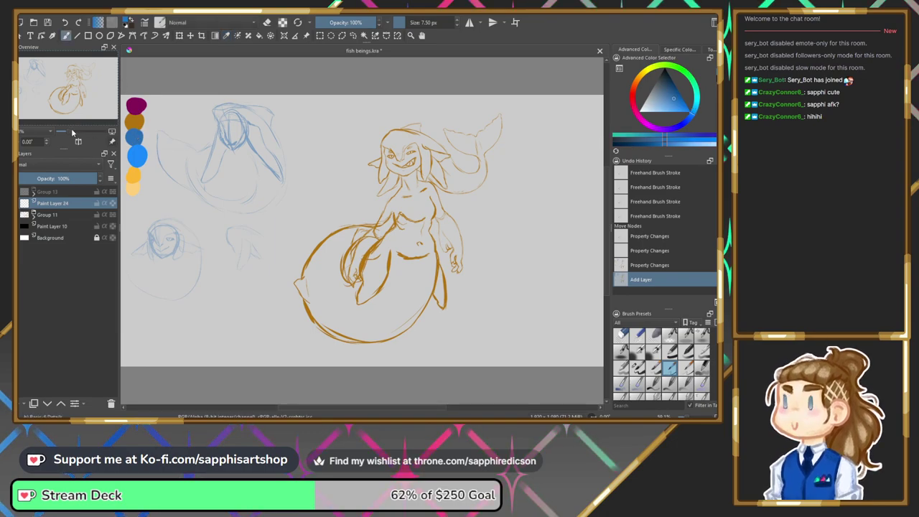
{"action": "left_click_drag", "start_coordinate": [68, 132], "coordinate": [73, 131]}
{"action": "left_click_drag", "start_coordinate": [73, 84], "coordinate": [82, 74]}
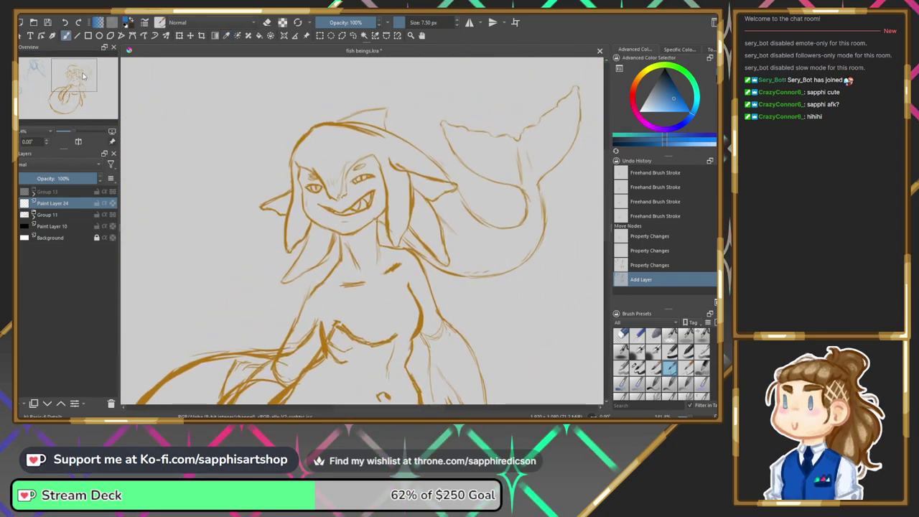
{"action": "left_click", "coordinate": [78, 143]}
{"action": "left_click", "coordinate": [79, 143]}
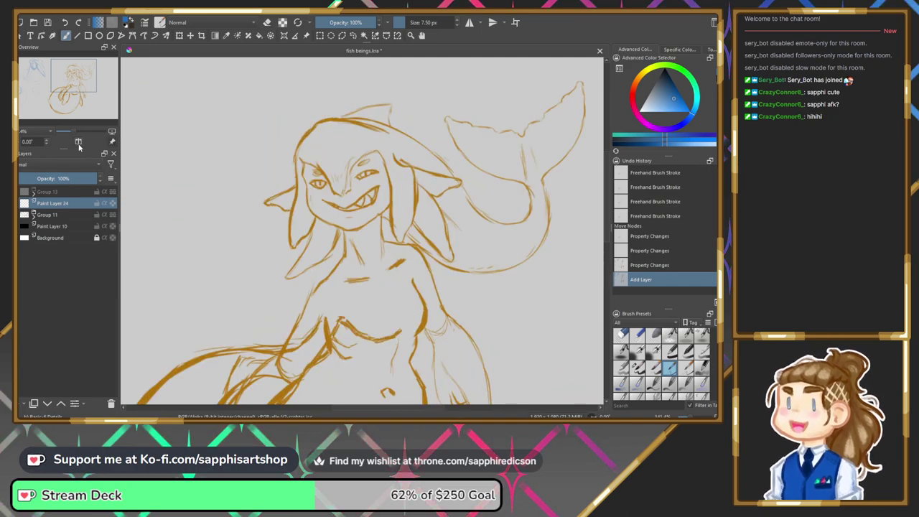
{"action": "left_click", "coordinate": [34, 215]}
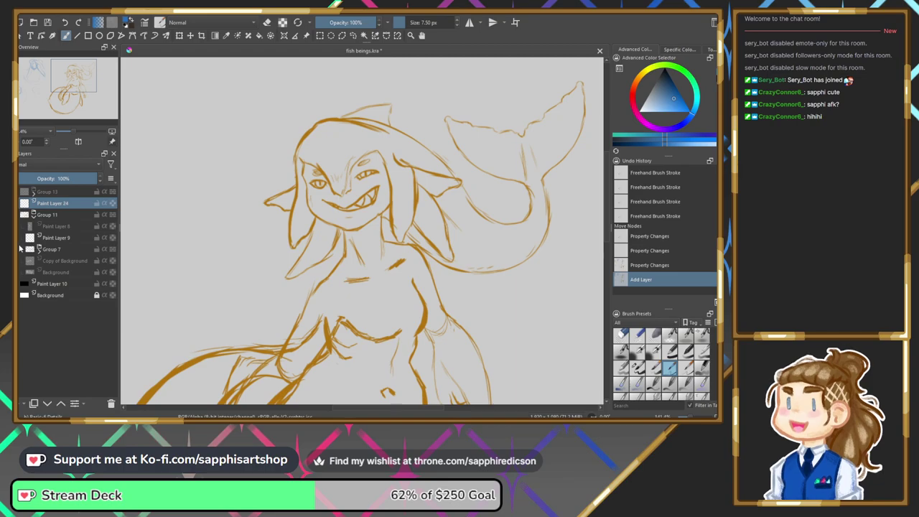
{"action": "left_click", "coordinate": [39, 249]}
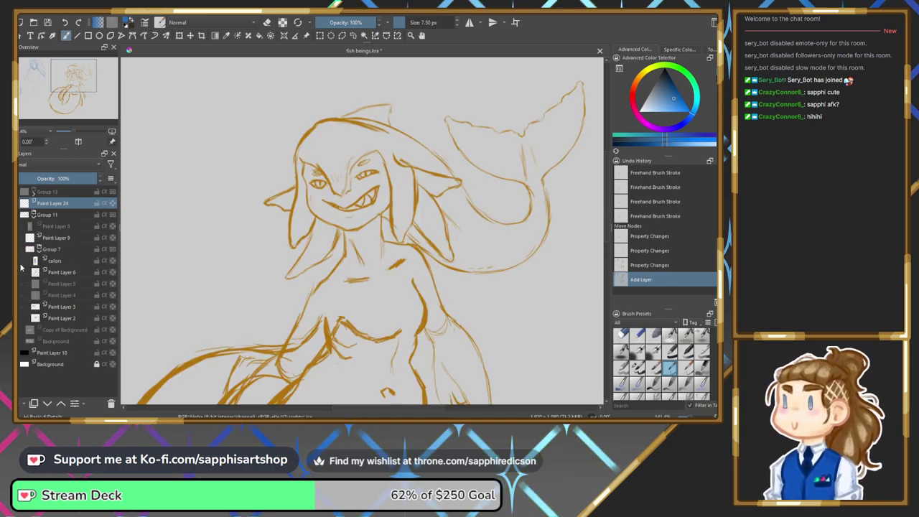
{"action": "left_click", "coordinate": [61, 274]}
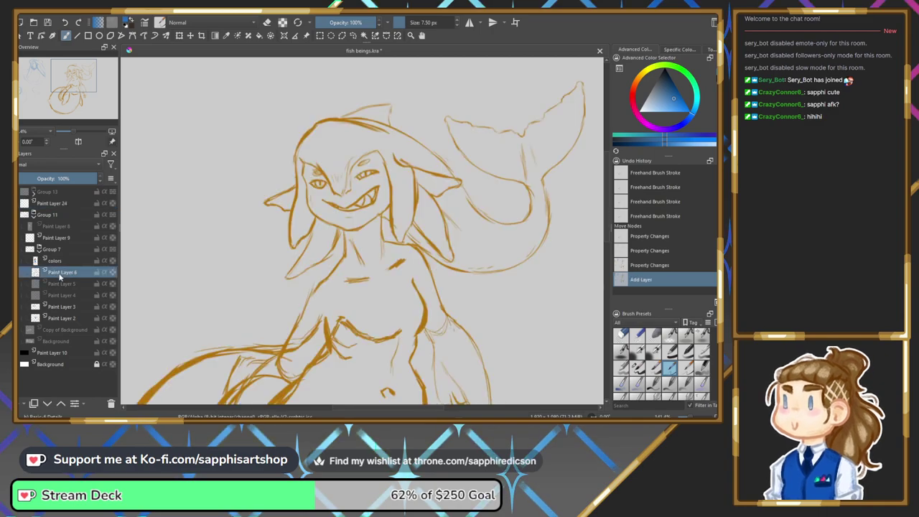
Switch to the Basic 5 Size brush at 40 px and sample the ochre brown from the mermaid sketch lines.
{"action": "left_click", "coordinate": [637, 368]}
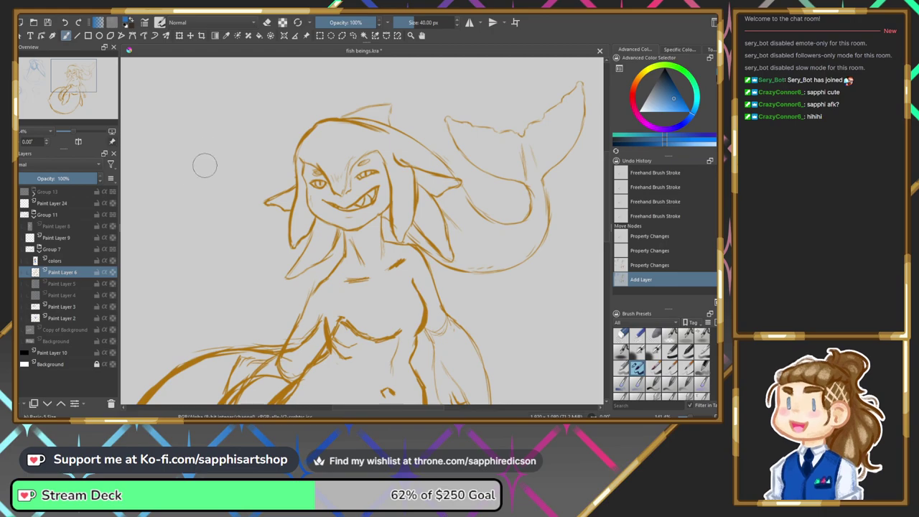
{"action": "key", "text": "p"}
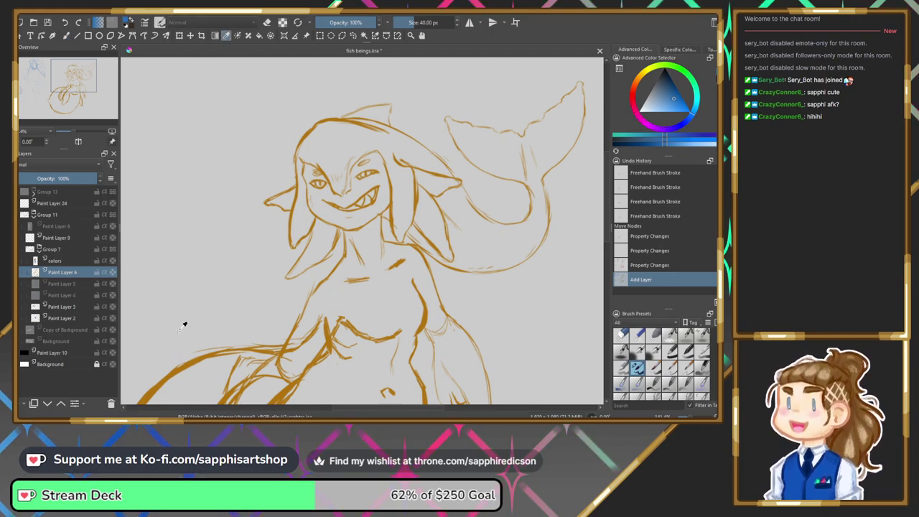
{"action": "left_click", "coordinate": [195, 355]}
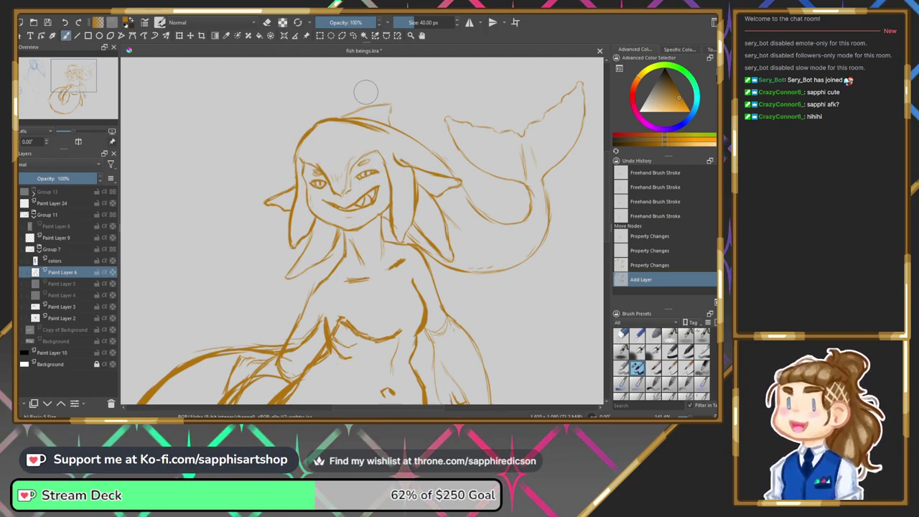
Erase and redraw the mermaid's eye on the tail-fin side of her face on Paint Layer 6.
{"action": "key", "text": "e"}
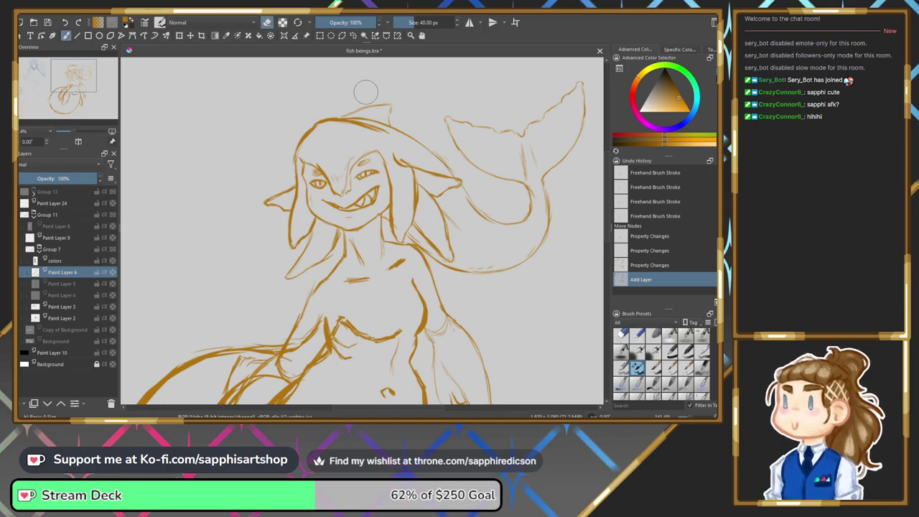
{"action": "left_click_drag", "start_coordinate": [366, 173], "coordinate": [360, 177]}
{"action": "key", "text": "ctrl+z"}
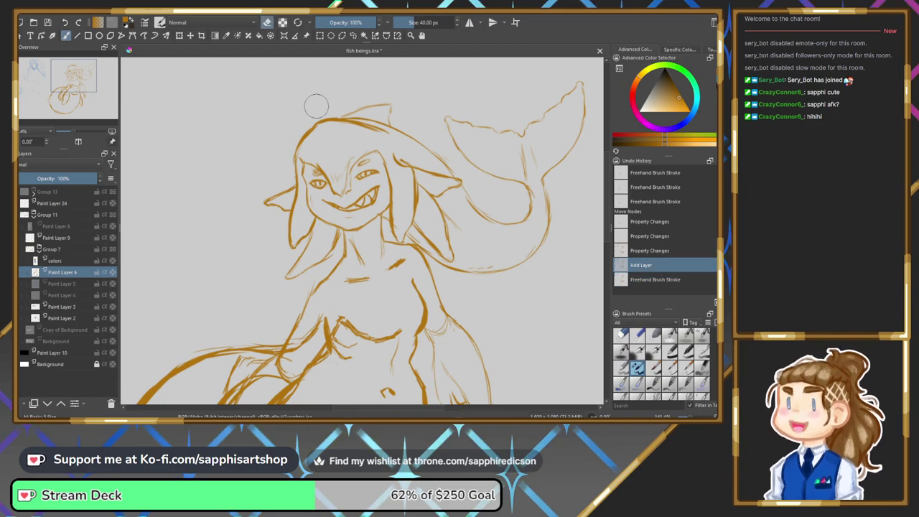
{"action": "key", "text": "e"}
{"action": "left_click_drag", "start_coordinate": [364, 176], "coordinate": [379, 171]}
{"action": "key", "text": "e"}
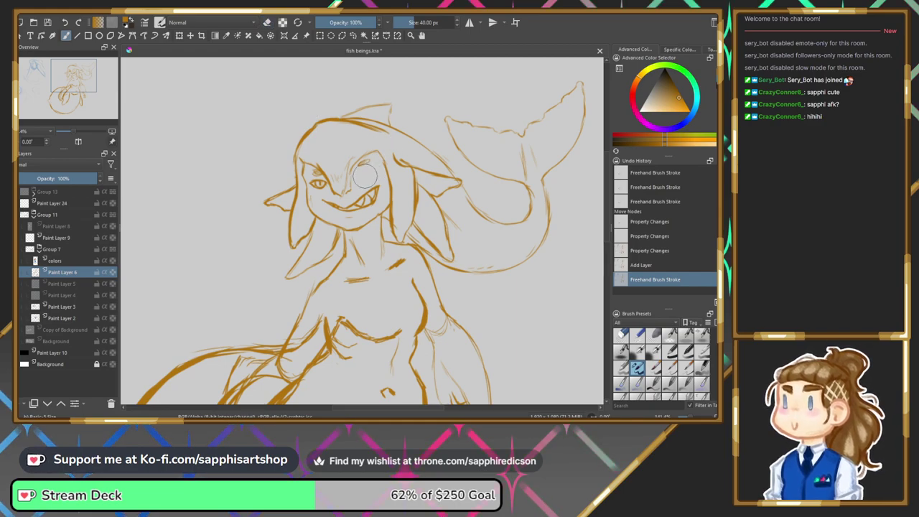
{"action": "left_click_drag", "start_coordinate": [360, 175], "coordinate": [367, 166]}
{"action": "left_click_drag", "start_coordinate": [362, 172], "coordinate": [367, 172]}
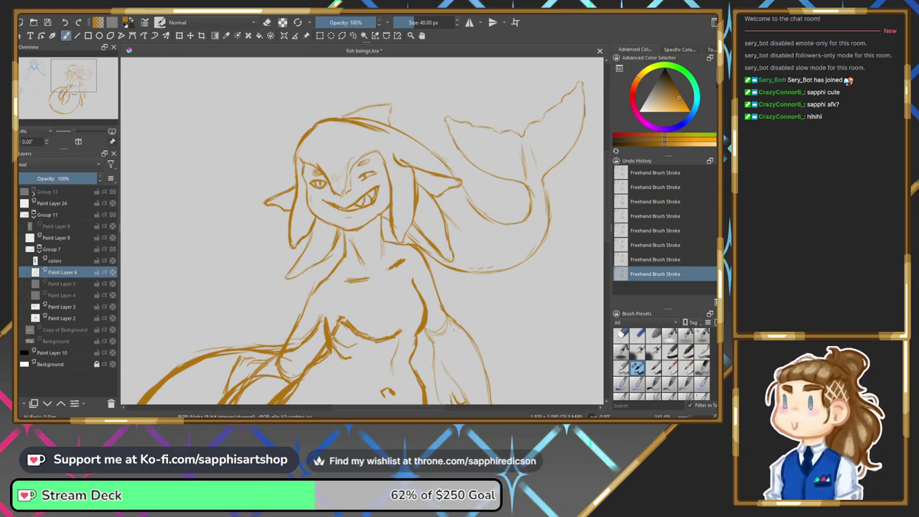
{"action": "key", "text": "ctrl+z"}
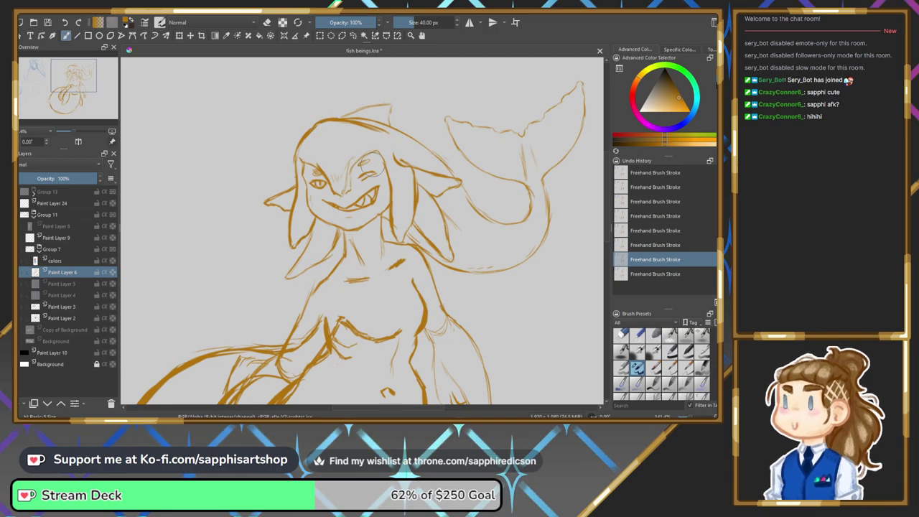
{"action": "key", "text": "ctrl+shift+z"}
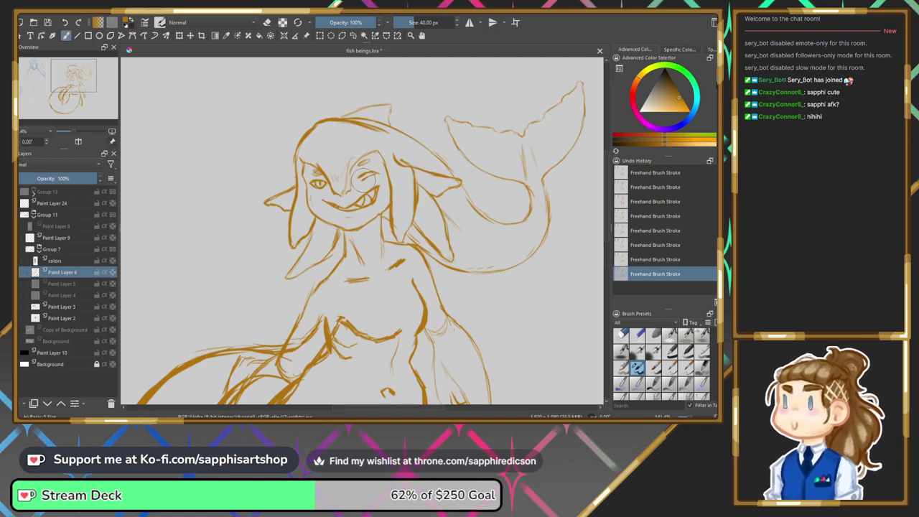
Refine the mermaid's redrawn eye while comparing the face in normal and mirrored view.
{"action": "left_click", "coordinate": [78, 142]}
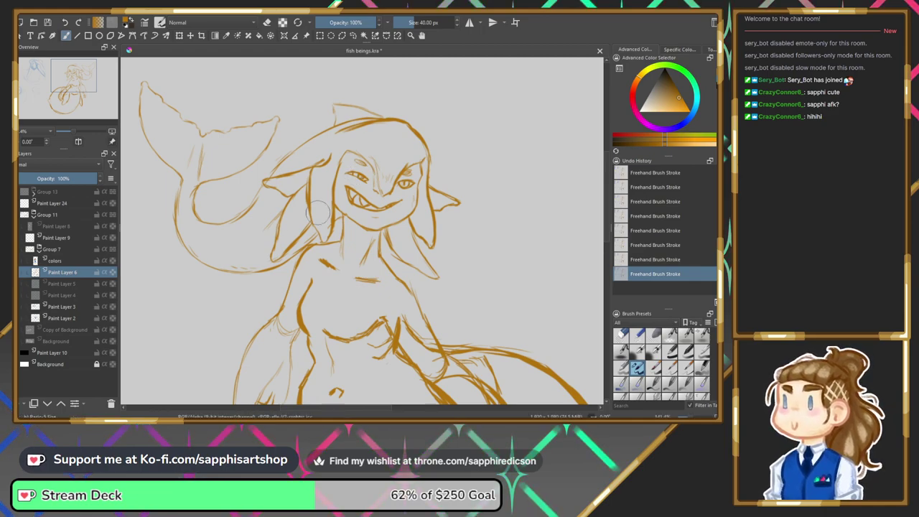
{"action": "left_click", "coordinate": [79, 142]}
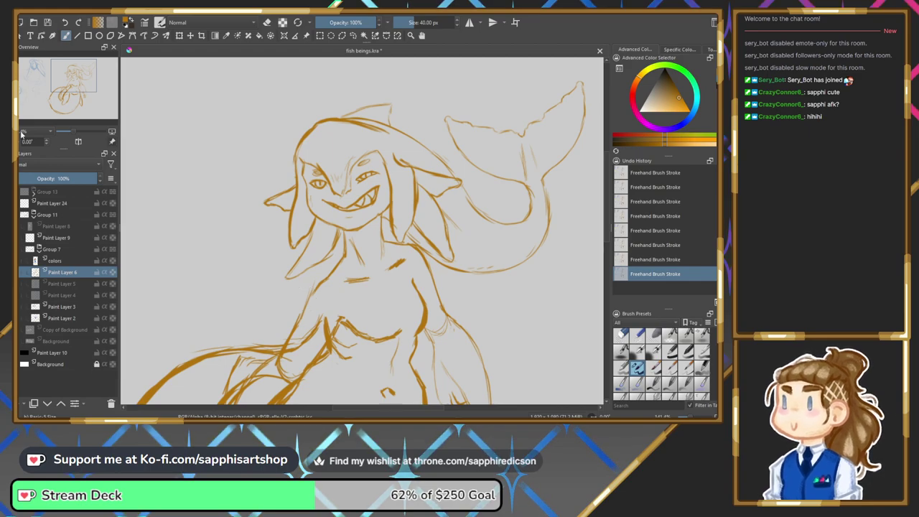
{"action": "left_click", "coordinate": [79, 143]}
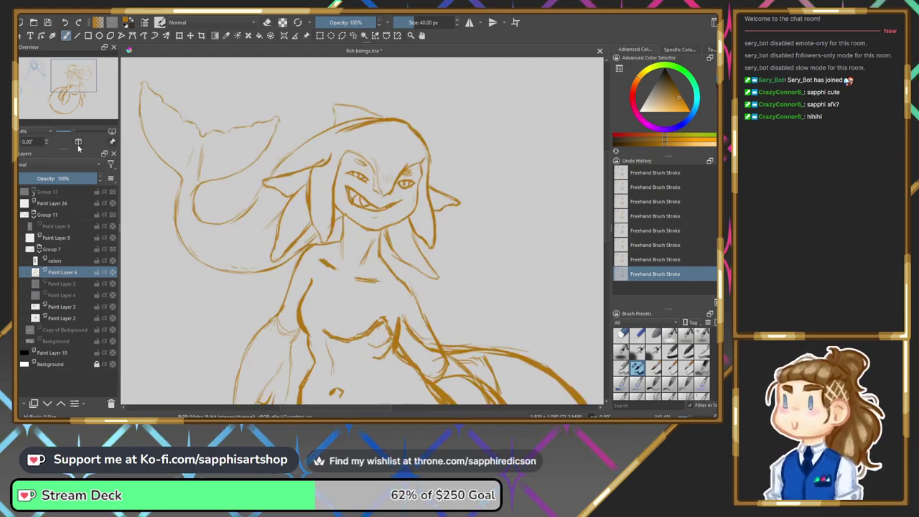
{"action": "left_click", "coordinate": [78, 141]}
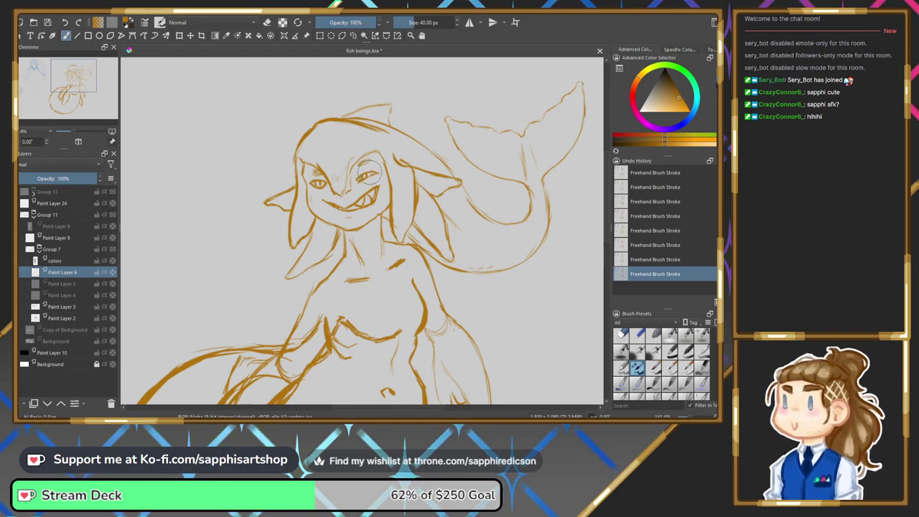
{"action": "left_click", "coordinate": [79, 143]}
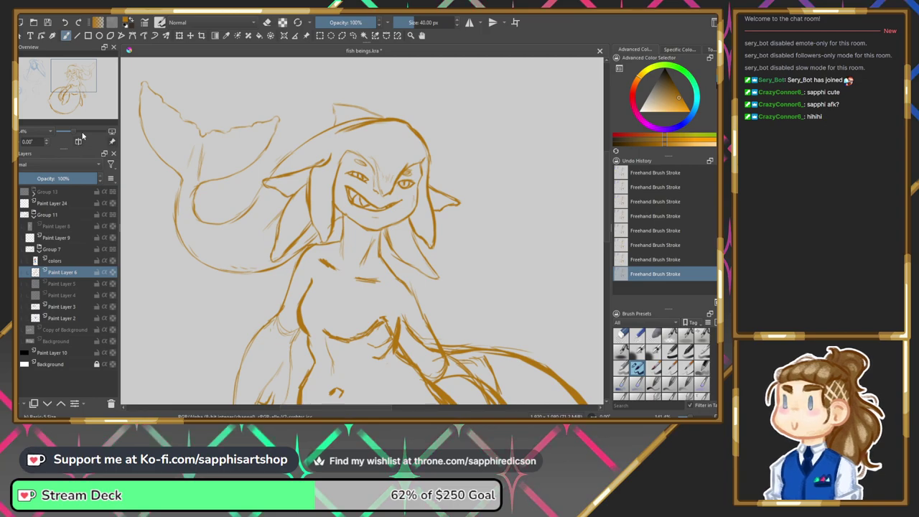
Move Paint Layer 9 into Group 7 directly above Paint Layer 6 and lower Paint Layer 6's opacity to 39%.
{"action": "mouse_move", "coordinate": [74, 135]}
{"action": "left_mouse_down"}
{"action": "mouse_move", "coordinate": [66, 133]}
{"action": "mouse_move", "coordinate": [80, 133]}
{"action": "left_mouse_up"}
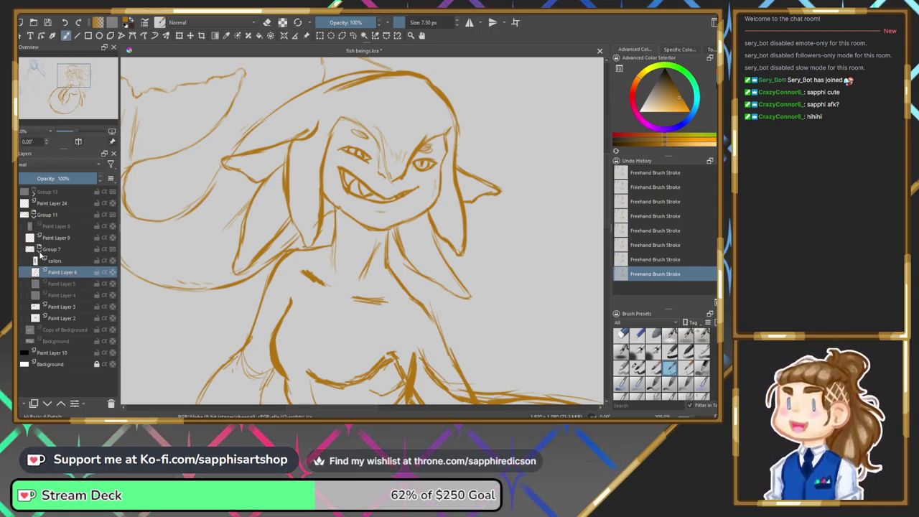
{"action": "mouse_move", "coordinate": [51, 238]}
{"action": "left_mouse_down"}
{"action": "mouse_move", "coordinate": [75, 266]}
{"action": "mouse_move", "coordinate": [51, 275]}
{"action": "left_mouse_up"}
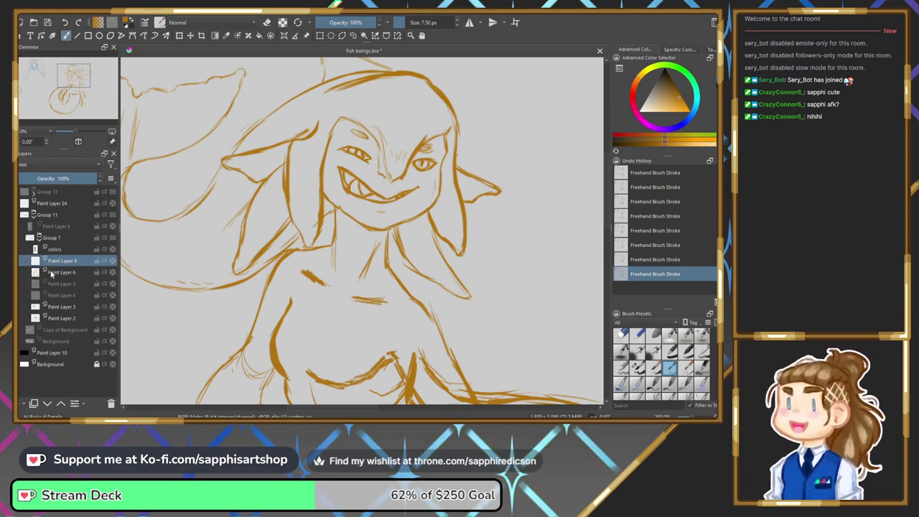
{"action": "left_click", "coordinate": [51, 273]}
{"action": "left_click", "coordinate": [43, 179]}
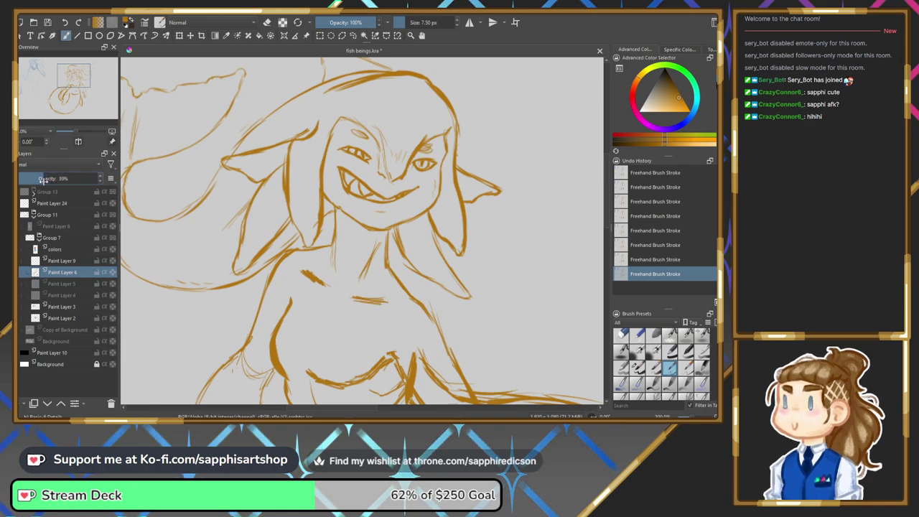
{"action": "key", "text": "m"}
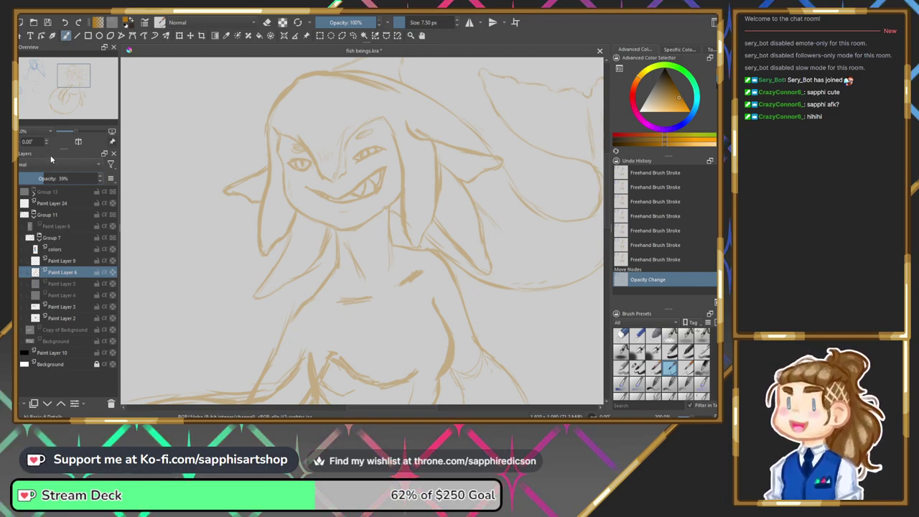
Sample the dark magenta from the canvas colour swatches and return to the mermaid's head.
{"action": "left_click", "coordinate": [22, 63]}
{"action": "left_click", "coordinate": [226, 35]}
{"action": "left_click", "coordinate": [359, 234]}
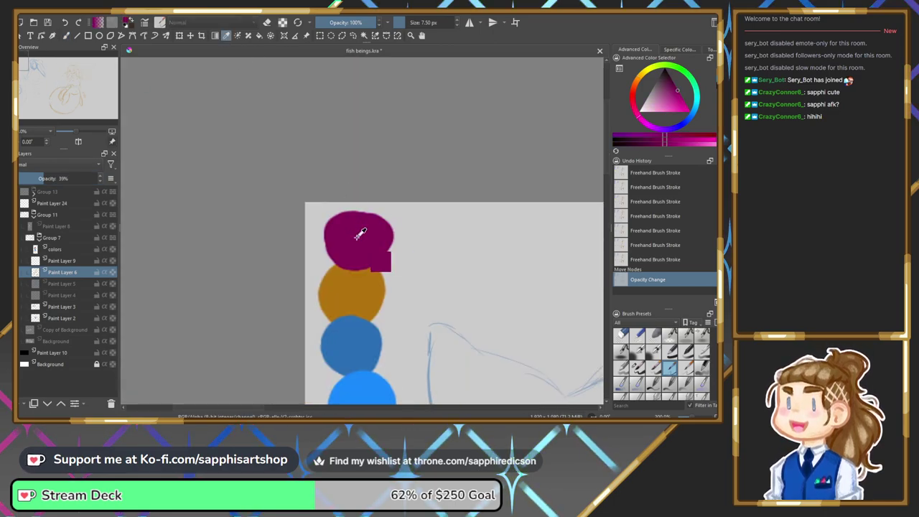
{"action": "left_click_drag", "start_coordinate": [81, 80], "coordinate": [81, 78]}
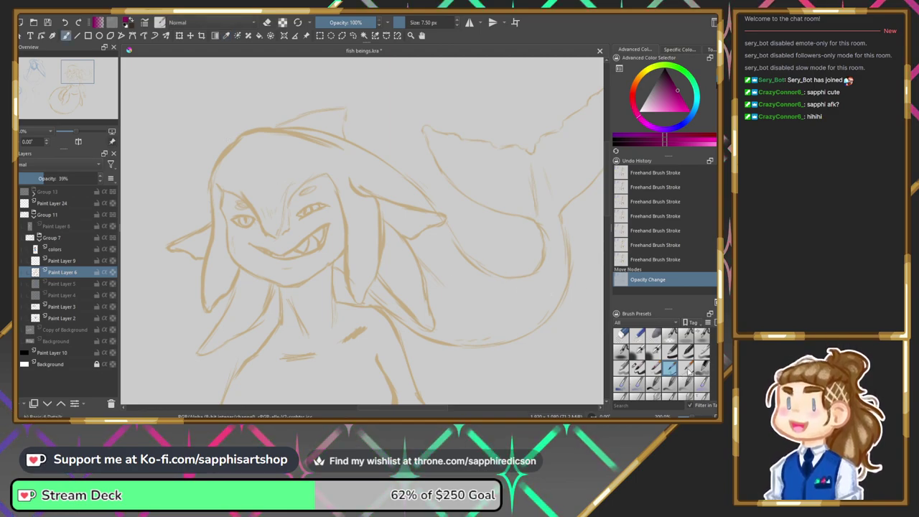
Switch to the textured Basic 6 Details brush and set its size to 5 px, undoing the test strokes.
{"action": "left_click_drag", "start_coordinate": [395, 217], "coordinate": [406, 317]}
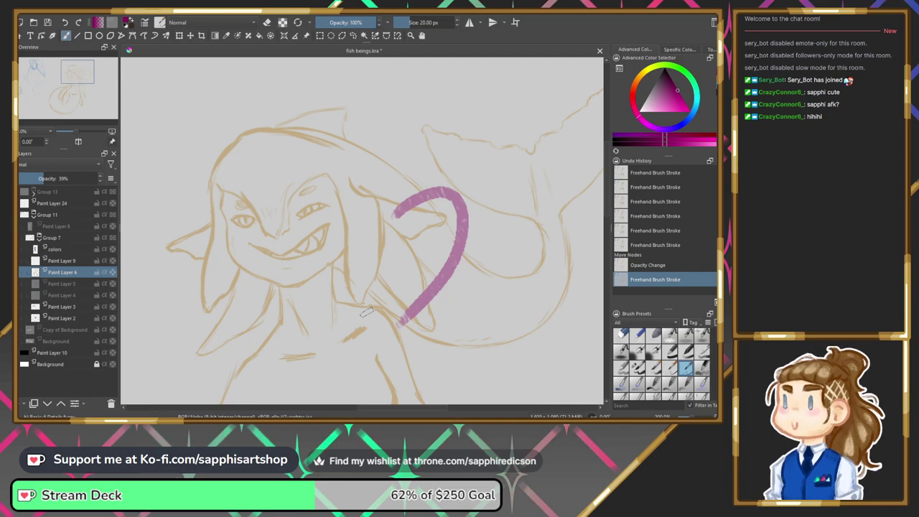
{"action": "key", "text": "ctrl+z"}
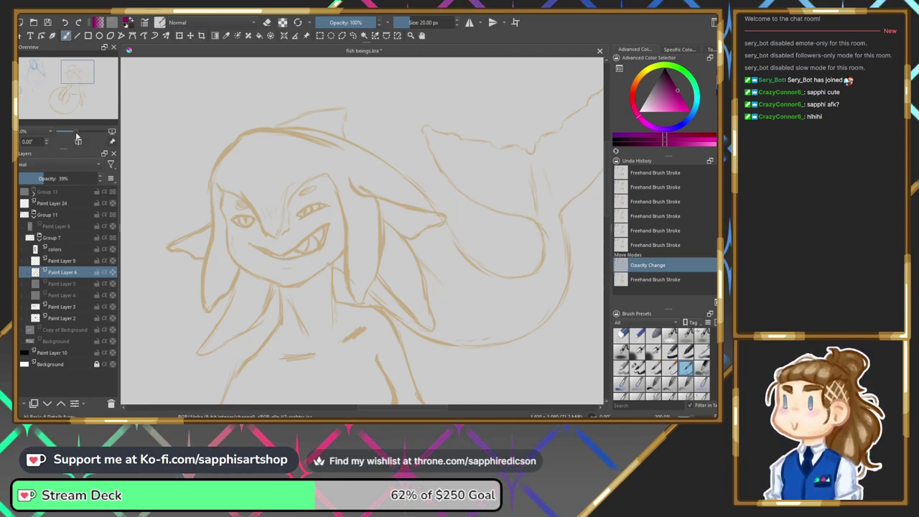
{"action": "key", "text": "bracketleft"}
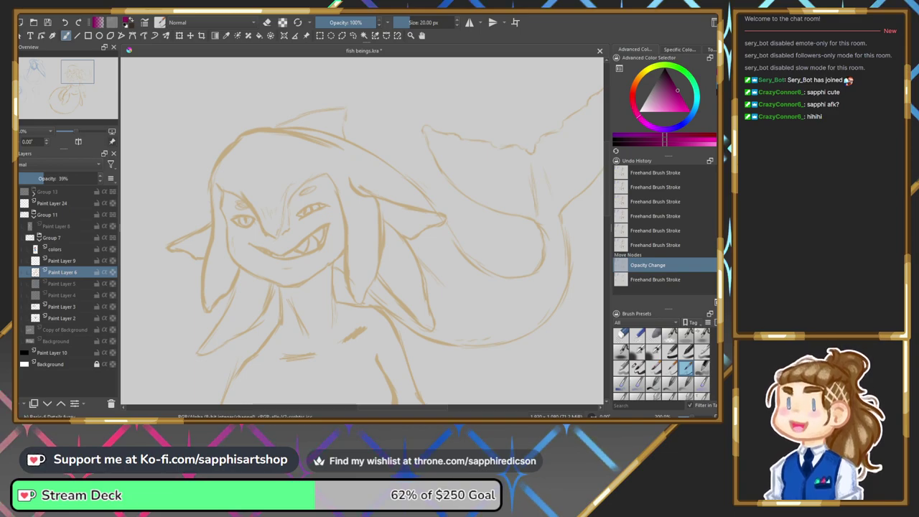
{"action": "key", "text": "bracketleft"}
{"action": "key", "text": "bracketleft"}
{"action": "key", "text": "bracketleft"}
{"action": "key", "text": "bracketleft"}
{"action": "key", "text": "bracketleft"}
{"action": "key", "text": "bracketleft"}
{"action": "key", "text": "bracketleft"}
{"action": "key", "text": "bracketleft"}
{"action": "key", "text": "bracketleft"}
{"action": "key", "text": "bracketleft"}
{"action": "key", "text": "bracketleft"}
{"action": "key", "text": "bracketleft"}
{"action": "key", "text": "bracketleft"}
{"action": "key", "text": "bracketleft"}
{"action": "key", "text": "bracketleft"}
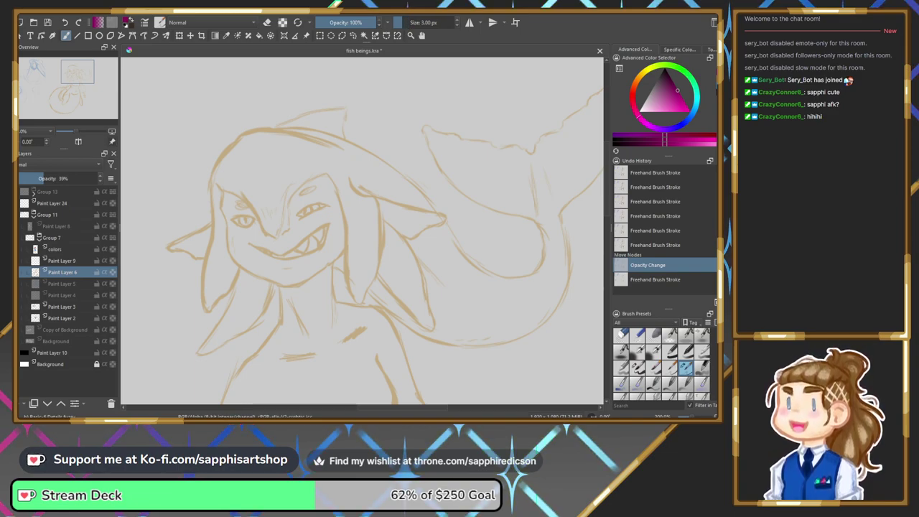
{"action": "key", "text": "bracketright"}
{"action": "left_click_drag", "start_coordinate": [262, 201], "coordinate": [267, 208]}
{"action": "key", "text": "ctrl+z"}
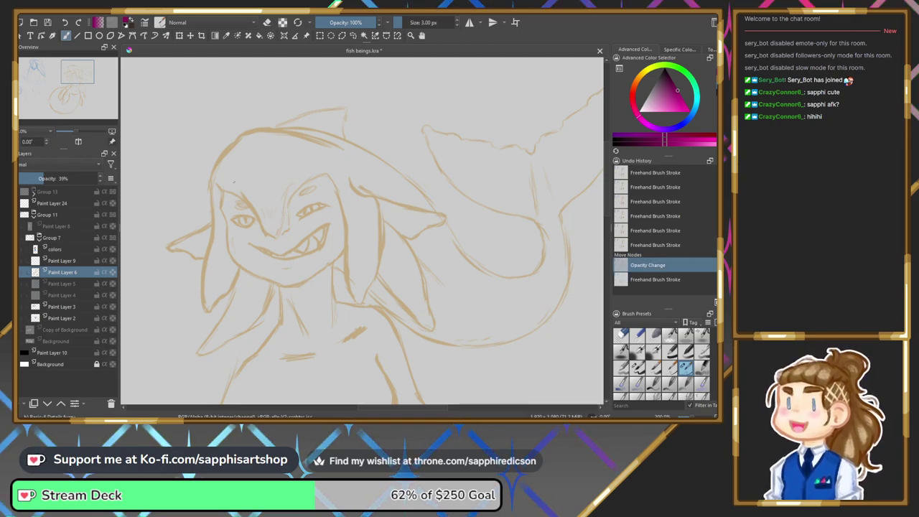
{"action": "key", "text": "bracketright"}
{"action": "key", "text": "bracketright"}
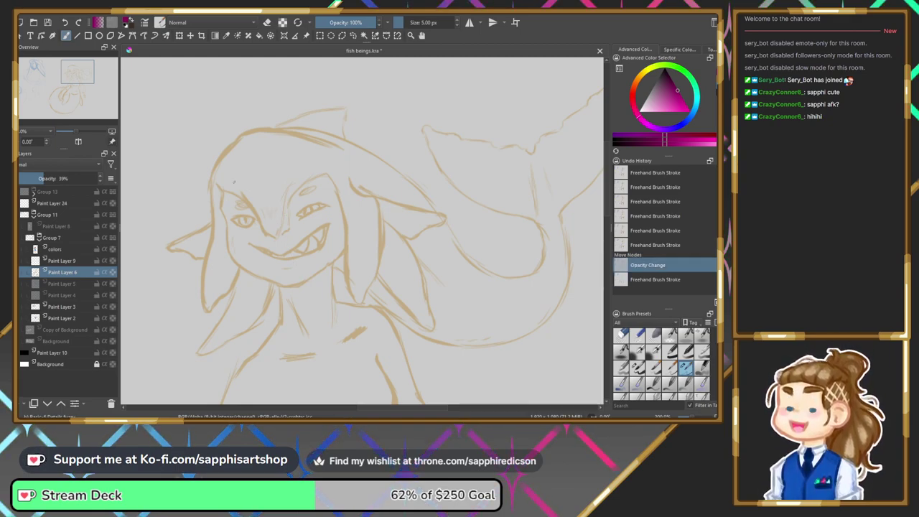
Try lining the mermaid's near cheek from temple to jaw on Paint Layer 9 with the 5 px textured brush.
{"action": "left_click", "coordinate": [61, 260]}
{"action": "left_click_drag", "start_coordinate": [225, 191], "coordinate": [304, 310]}
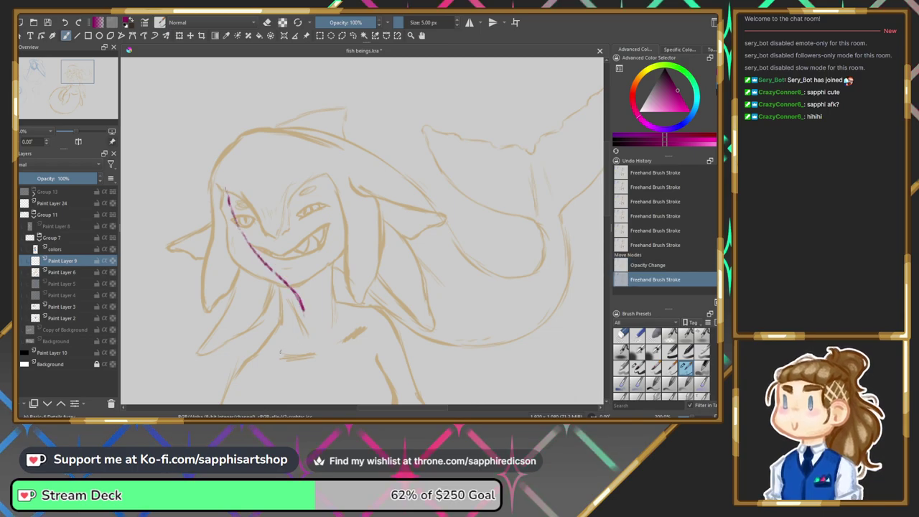
{"action": "key", "text": "ctrl+z"}
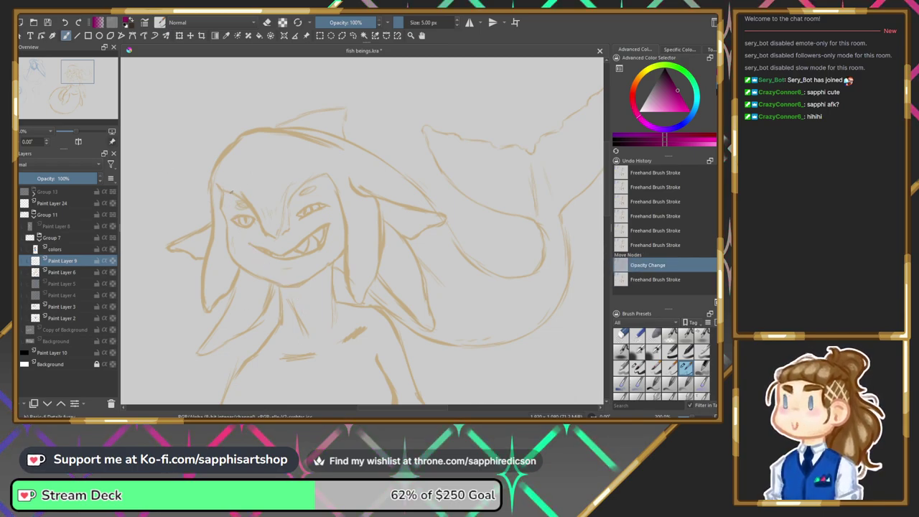
{"action": "left_click_drag", "start_coordinate": [221, 190], "coordinate": [225, 238]}
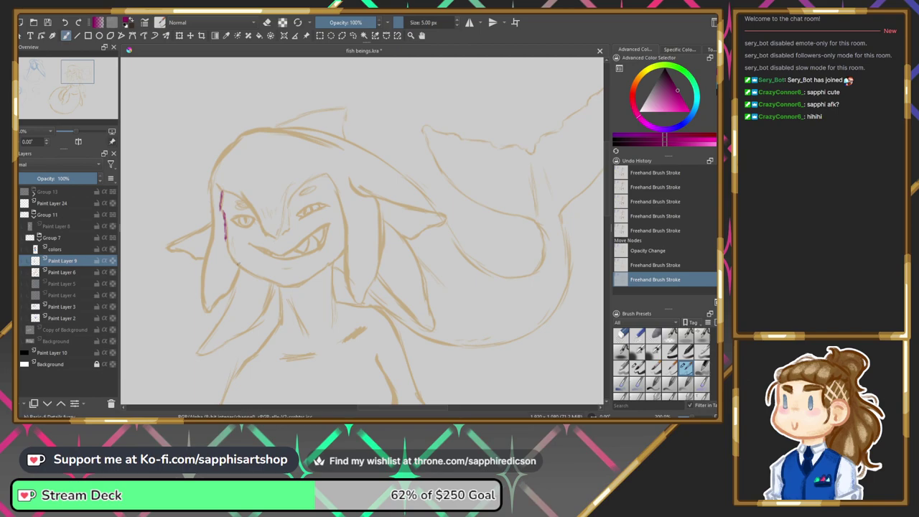
{"action": "key", "text": "ctrl+z"}
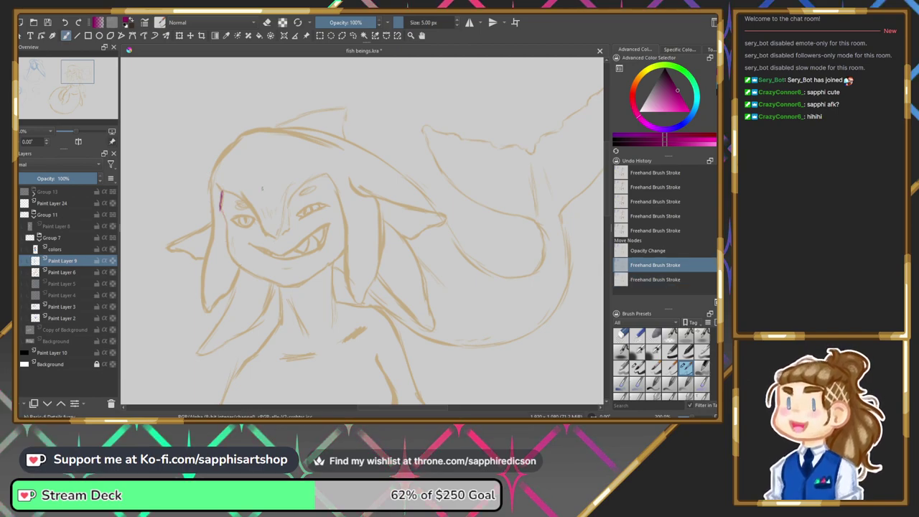
{"action": "key", "text": "ctrl+shift+z"}
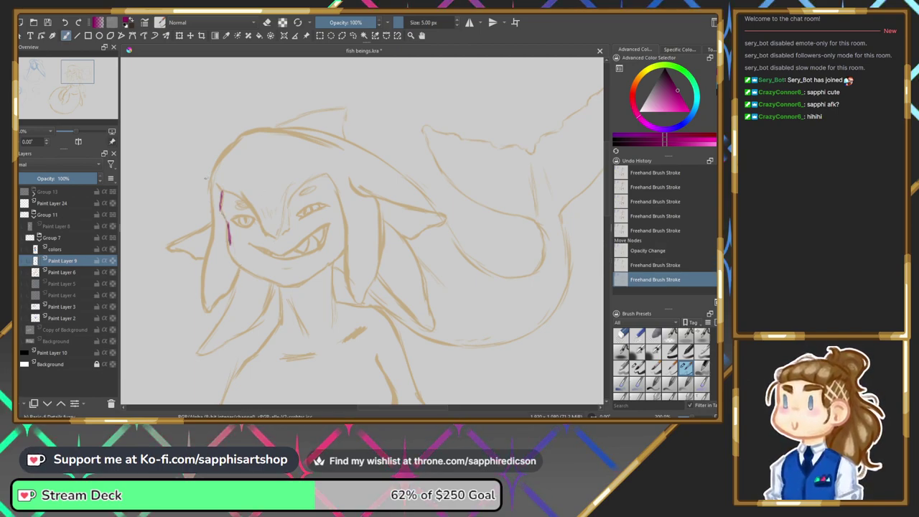
{"action": "key", "text": "ctrl+z"}
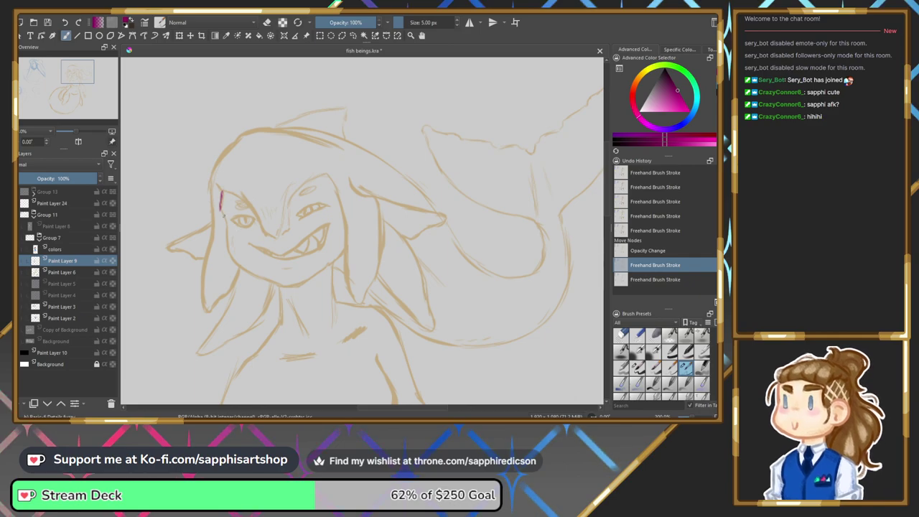
{"action": "key", "text": "ctrl+shift+z"}
{"action": "left_click_drag", "start_coordinate": [221, 207], "coordinate": [228, 241]}
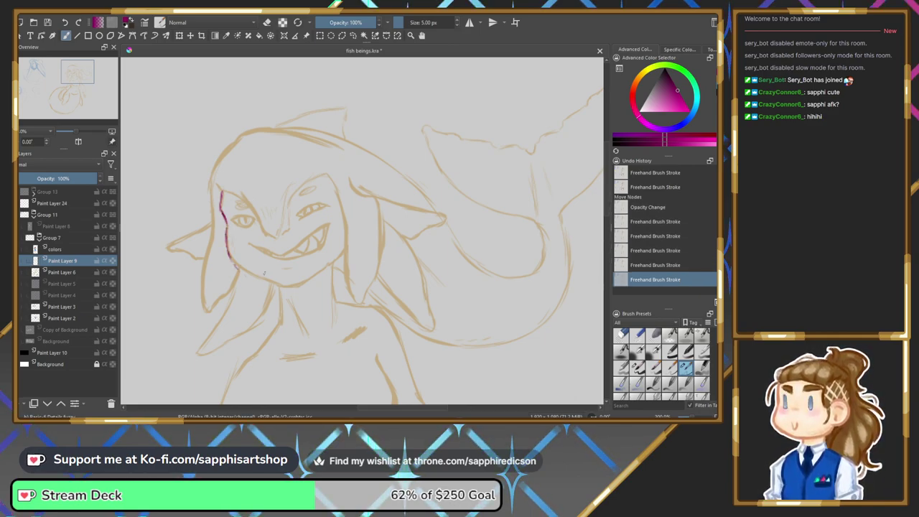
{"action": "key", "text": "ctrl+z"}
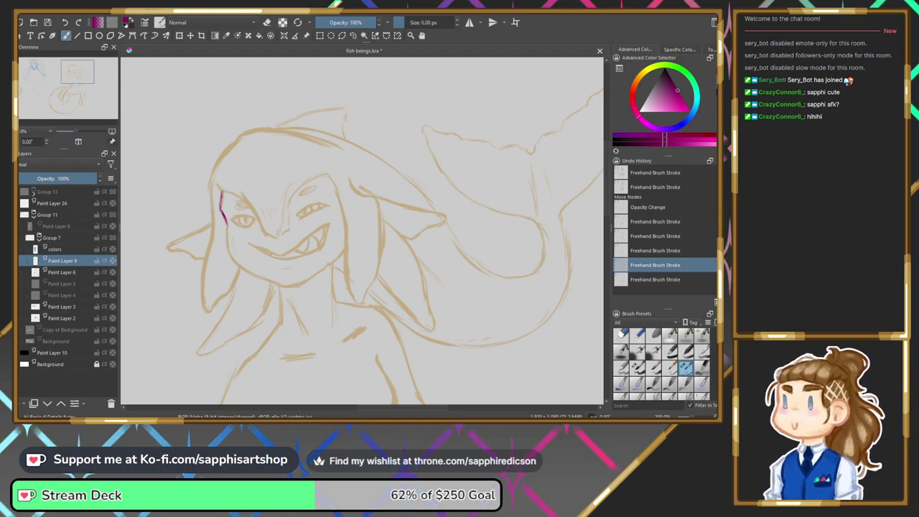
Try the mermaid's cheek line again with the textured brush enlarged to between 6 and 8 px, and undo the strokes.
{"action": "left_click_drag", "start_coordinate": [226, 224], "coordinate": [251, 280]}
{"action": "key", "text": "ctrl+z"}
{"action": "key", "text": "ctrl+z"}
{"action": "key", "text": "ctrl+z"}
{"action": "key", "text": "ctrl+z"}
{"action": "key", "text": "ctrl+z"}
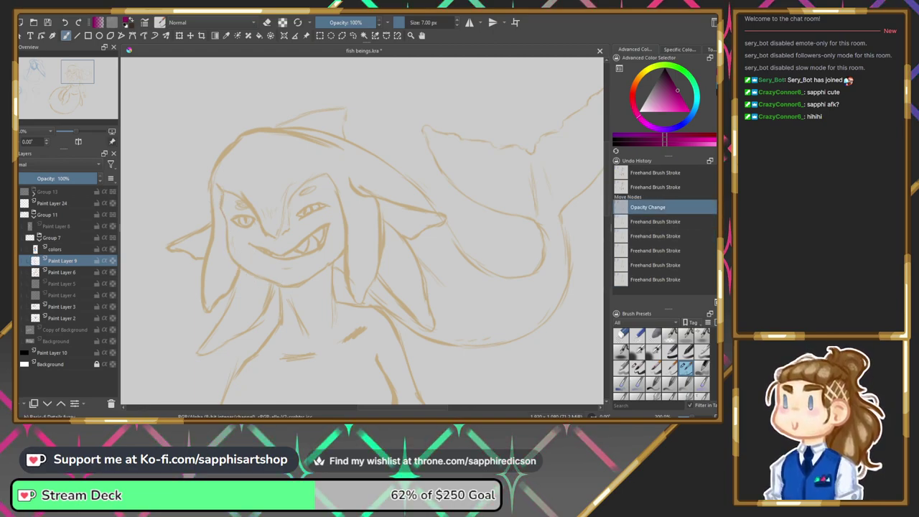
{"action": "left_click_drag", "start_coordinate": [223, 190], "coordinate": [227, 234]}
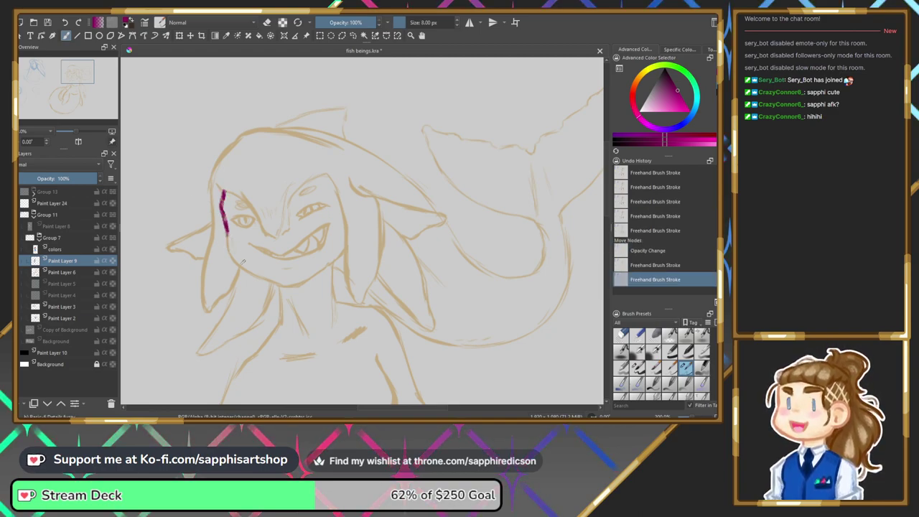
{"action": "key", "text": "ctrl+z"}
{"action": "key", "text": "ctrl+z"}
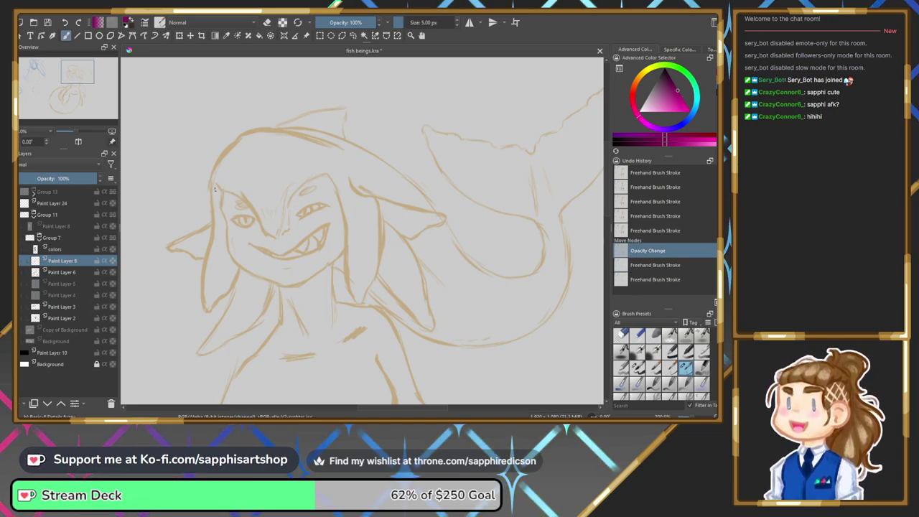
Try lining the mermaid's temple, hairline and near brow mark with the textured brush back at 5 px.
{"action": "left_click_drag", "start_coordinate": [223, 194], "coordinate": [221, 209]}
{"action": "key", "text": "ctrl+z"}
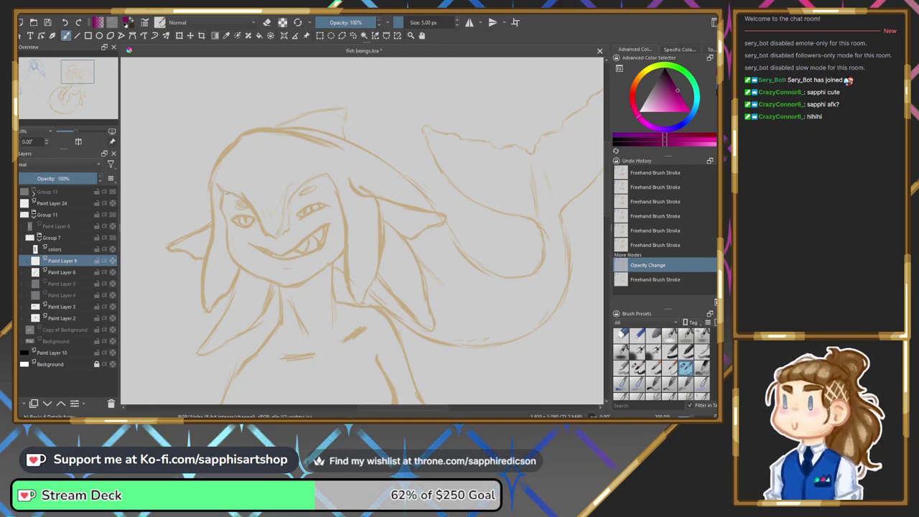
{"action": "key", "text": "ctrl+shift+z"}
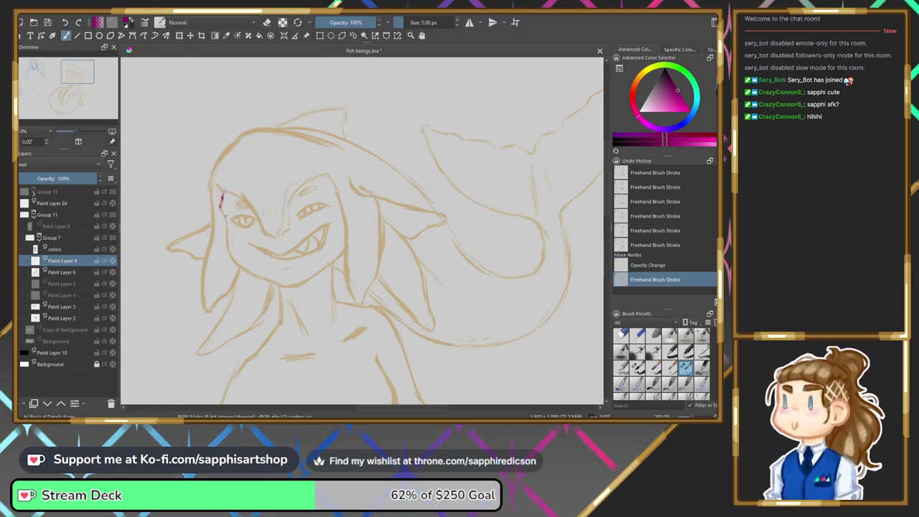
{"action": "left_click_drag", "start_coordinate": [218, 186], "coordinate": [247, 198]}
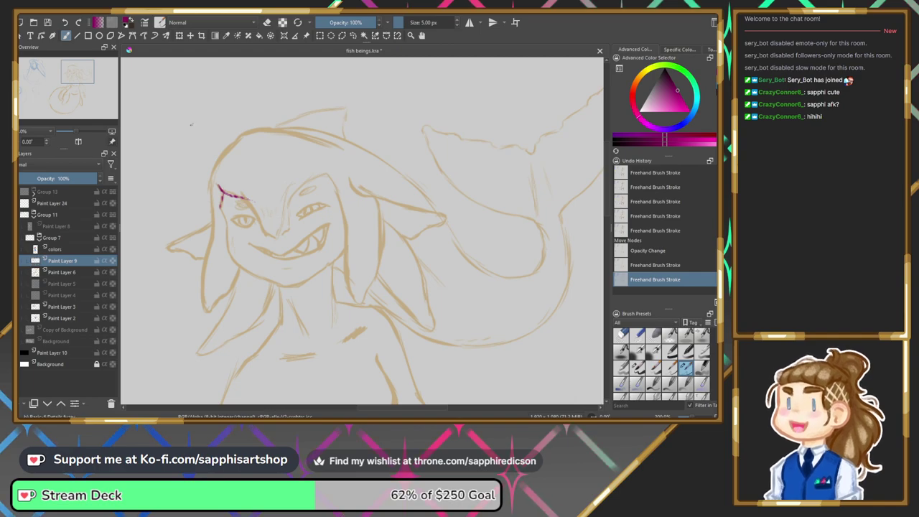
{"action": "key", "text": "ctrl+z"}
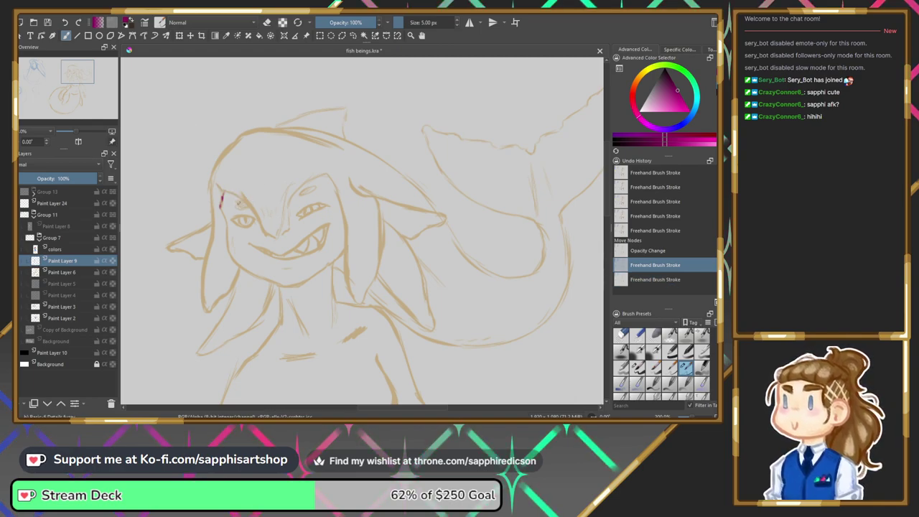
{"action": "left_click_drag", "start_coordinate": [238, 204], "coordinate": [243, 210]}
{"action": "key", "text": "ctrl+z"}
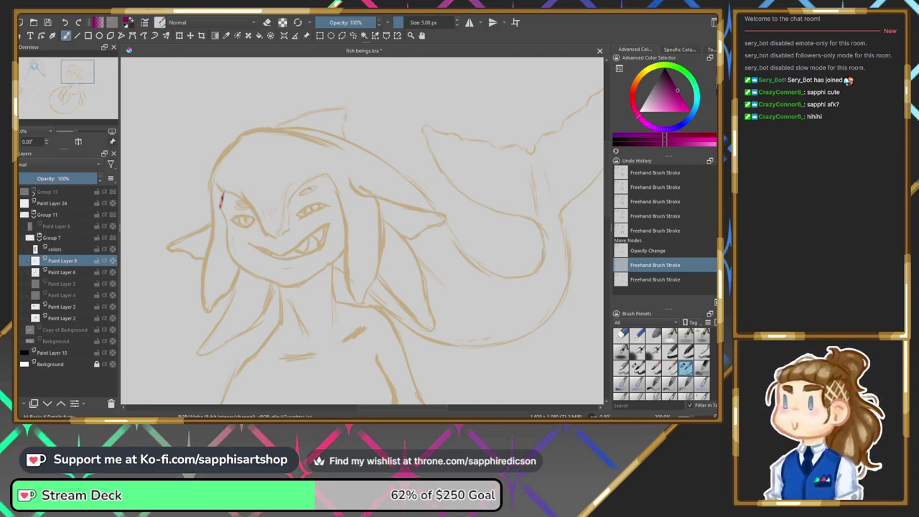
Try lining both brow marks and the slope of the nose, and undo all magenta strokes on the face.
{"action": "left_click_drag", "start_coordinate": [300, 195], "coordinate": [314, 189]}
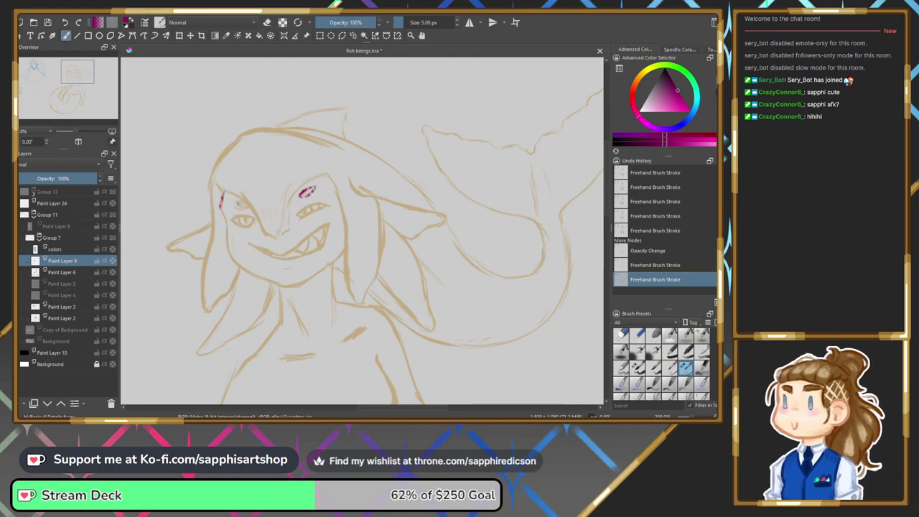
{"action": "left_click_drag", "start_coordinate": [237, 202], "coordinate": [250, 208]}
{"action": "key", "text": "ctrl+z"}
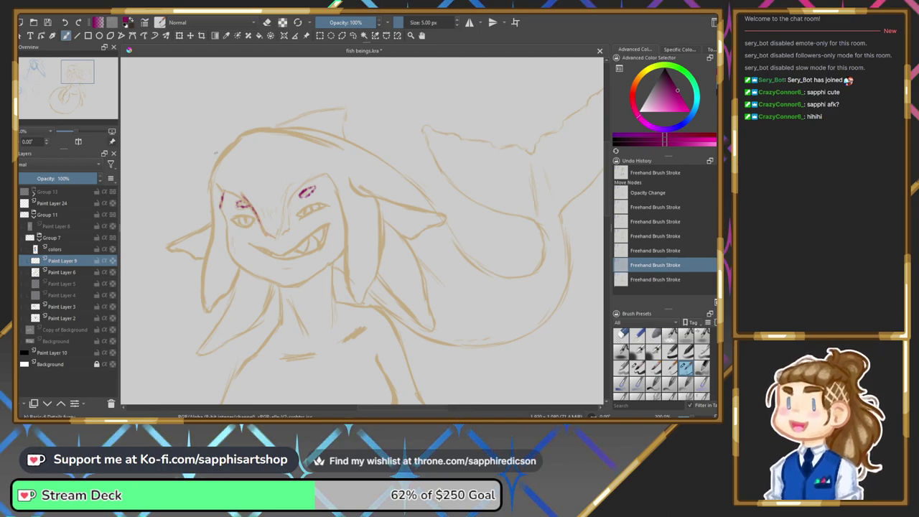
{"action": "left_click_drag", "start_coordinate": [256, 214], "coordinate": [273, 240]}
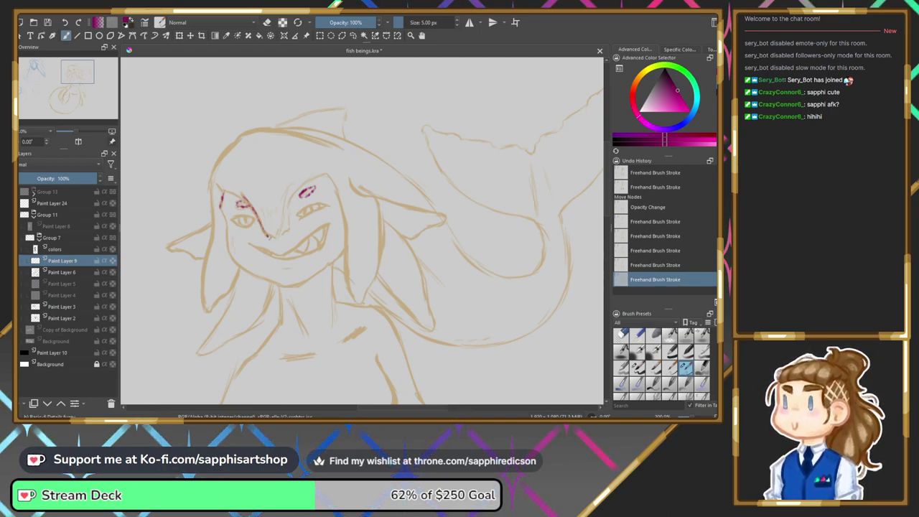
{"action": "key", "text": "ctrl+z"}
{"action": "key", "text": "ctrl+z"}
{"action": "key", "text": "ctrl+z"}
{"action": "key", "text": "ctrl+z"}
{"action": "key", "text": "ctrl+z"}
{"action": "key", "text": "ctrl+z"}
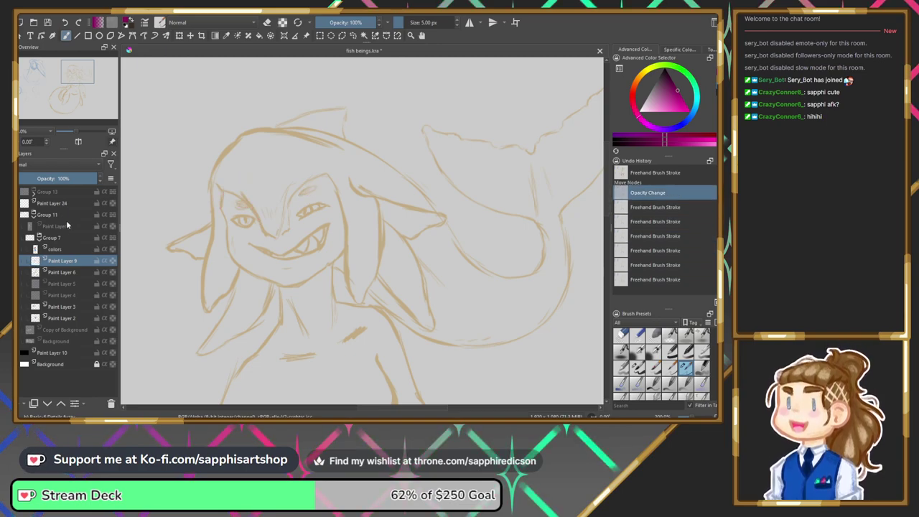
Lower Paint Layer 6's opacity to 20% and make Paint Layer 9 active again.
{"action": "left_click", "coordinate": [69, 272]}
{"action": "left_click_drag", "start_coordinate": [32, 179], "coordinate": [28, 182]}
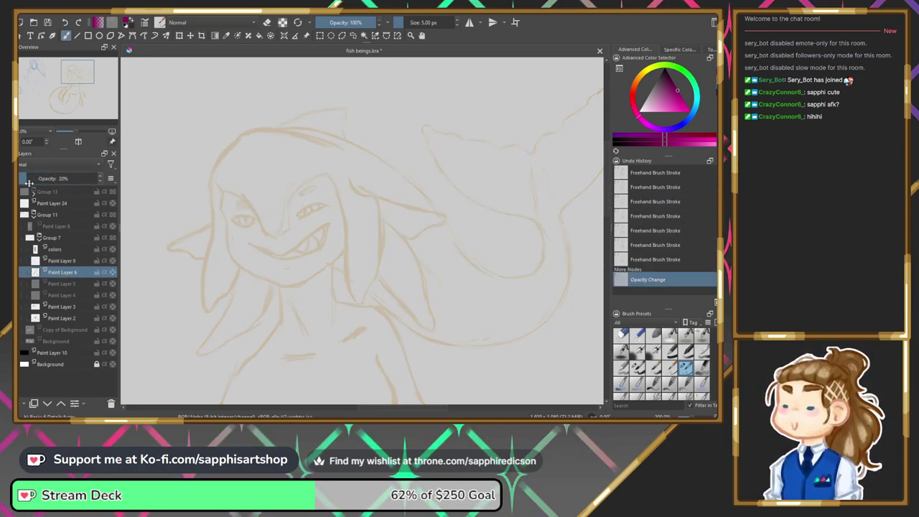
{"action": "left_click", "coordinate": [54, 262]}
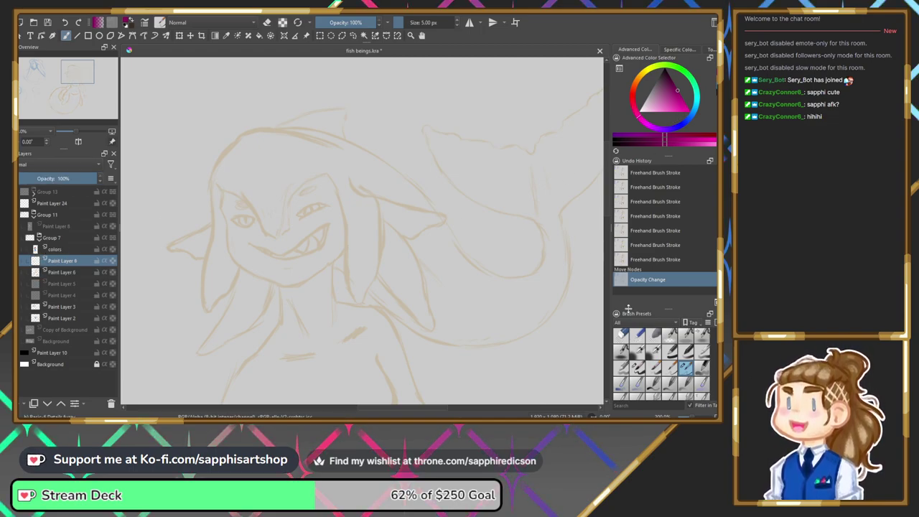
Switch to the smooth brush preset just before the textured one and reduce its size to 4 px, undoing the test stroke.
{"action": "left_click", "coordinate": [669, 367]}
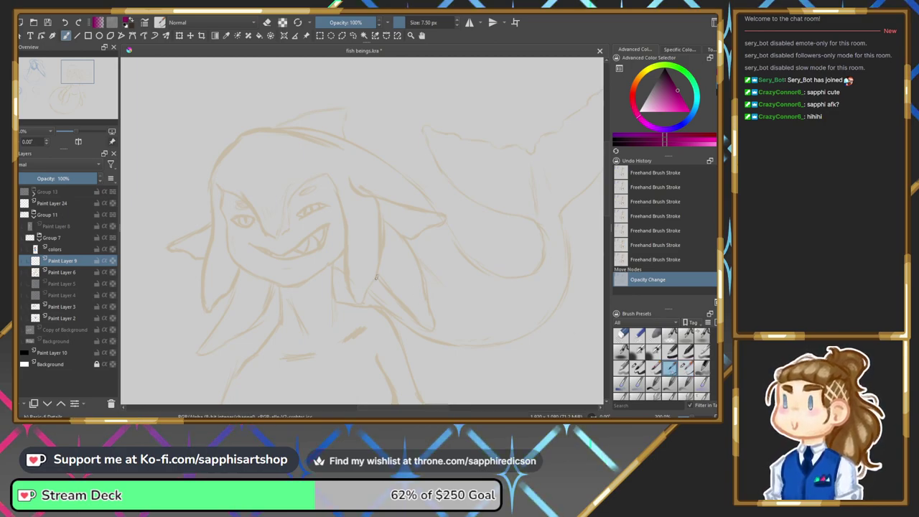
{"action": "left_click_drag", "start_coordinate": [220, 186], "coordinate": [264, 215]}
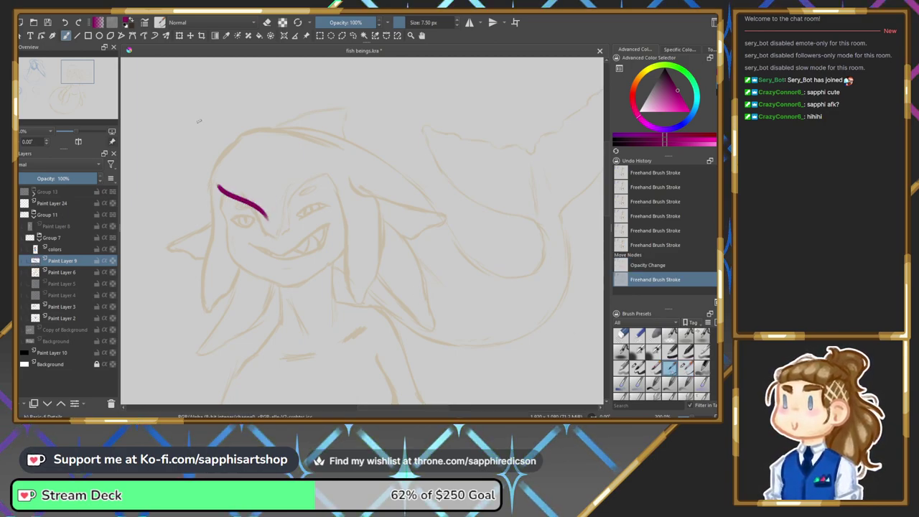
{"action": "key", "text": "ctrl+z"}
{"action": "key", "text": "bracketleft"}
{"action": "key", "text": "bracketleft"}
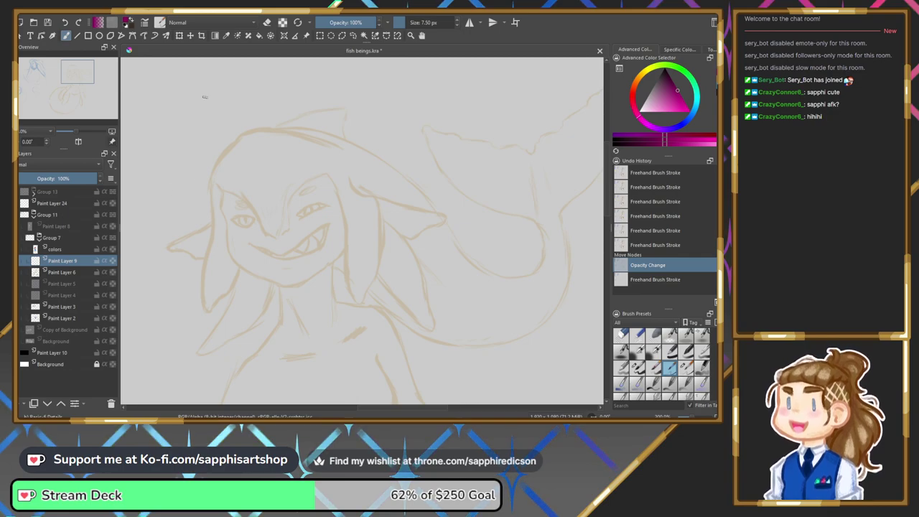
{"action": "key", "text": "bracketleft"}
{"action": "key", "text": "bracketleft"}
{"action": "key", "text": "bracketleft"}
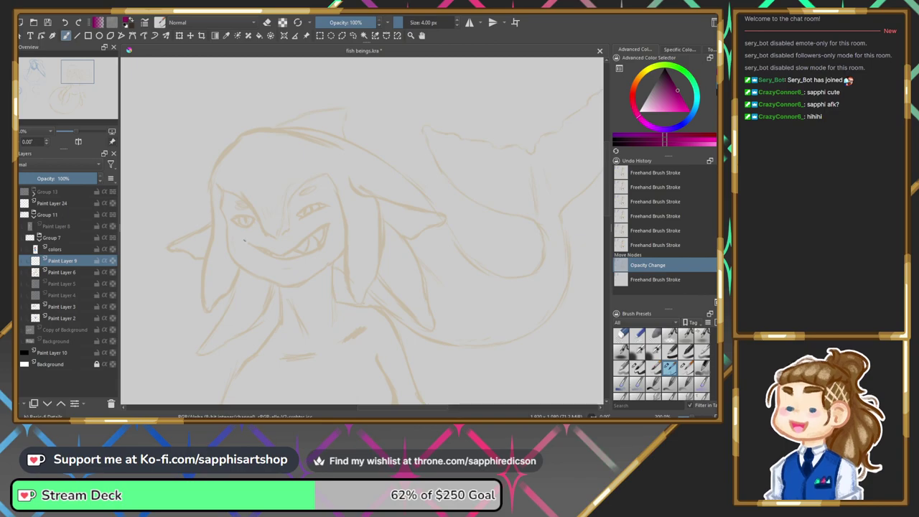
Try lining the slope from the mermaid's near brow down to the nose with the 4 px brush.
{"action": "left_click_drag", "start_coordinate": [241, 194], "coordinate": [260, 224]}
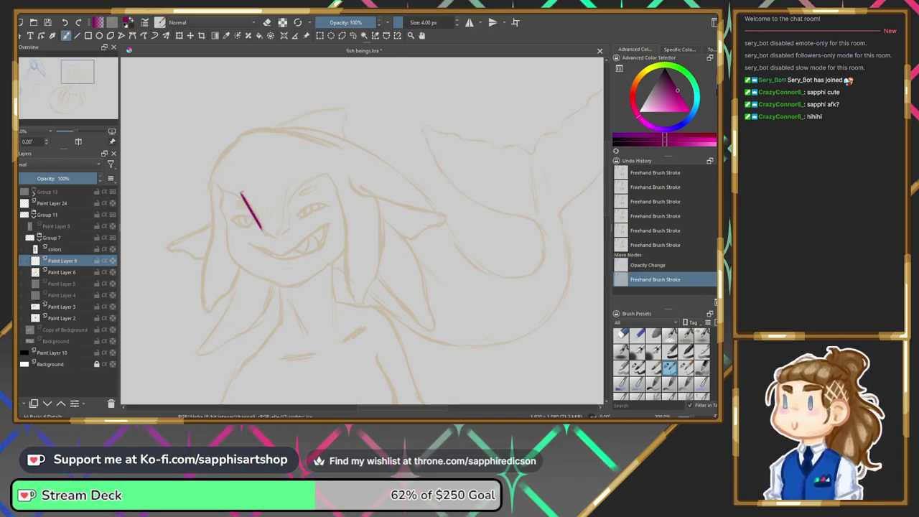
{"action": "key", "text": "ctrl+z"}
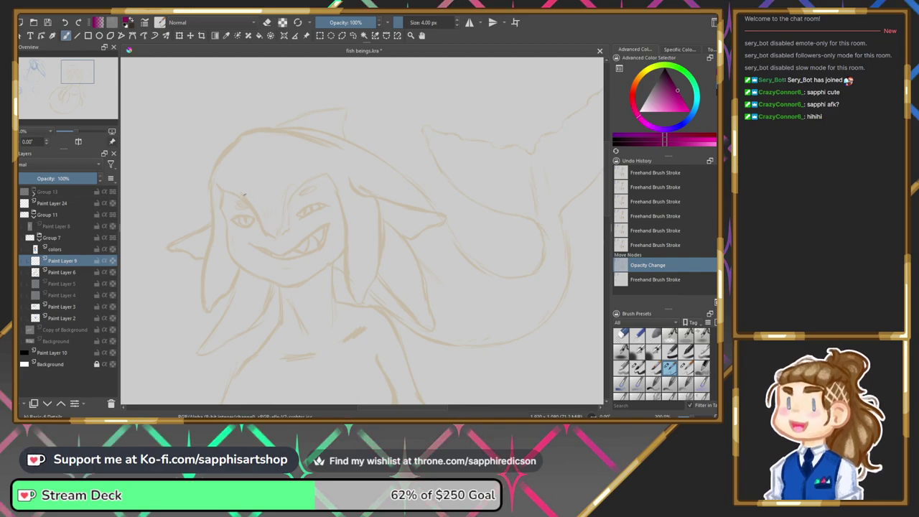
{"action": "left_click_drag", "start_coordinate": [242, 195], "coordinate": [267, 231]}
{"action": "key", "text": "ctrl+z"}
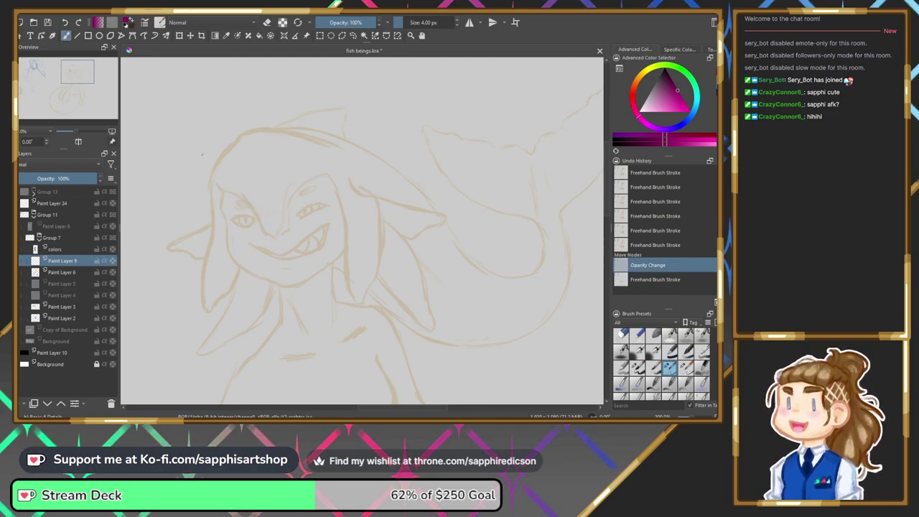
Try lining the nose tip, nostril, nose bridge and far brow ridge, and undo all of these strokes.
{"action": "mouse_move", "coordinate": [265, 234]}
{"action": "left_mouse_down"}
{"action": "mouse_move", "coordinate": [277, 238]}
{"action": "mouse_move", "coordinate": [288, 218]}
{"action": "mouse_move", "coordinate": [289, 230]}
{"action": "mouse_move", "coordinate": [290, 207]}
{"action": "mouse_move", "coordinate": [324, 174]}
{"action": "left_mouse_up"}
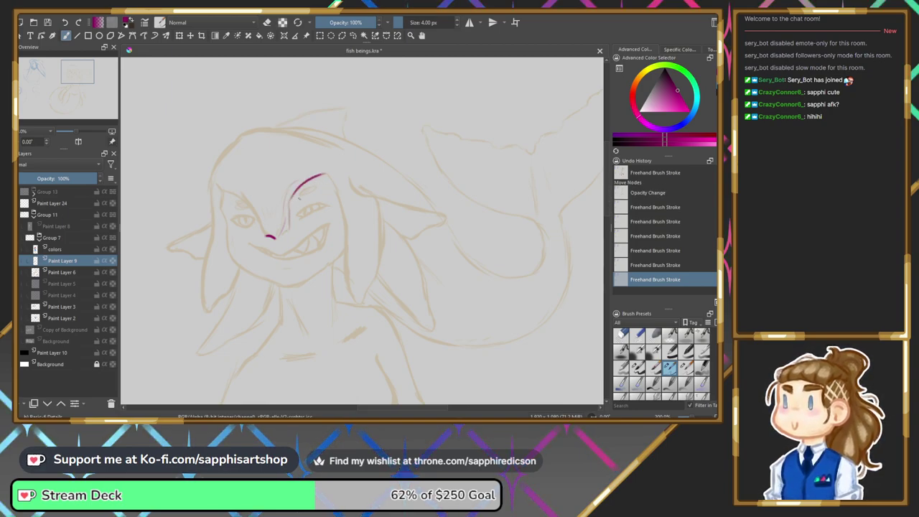
{"action": "left_click_drag", "start_coordinate": [282, 235], "coordinate": [290, 229]}
{"action": "key", "text": "ctrl+z"}
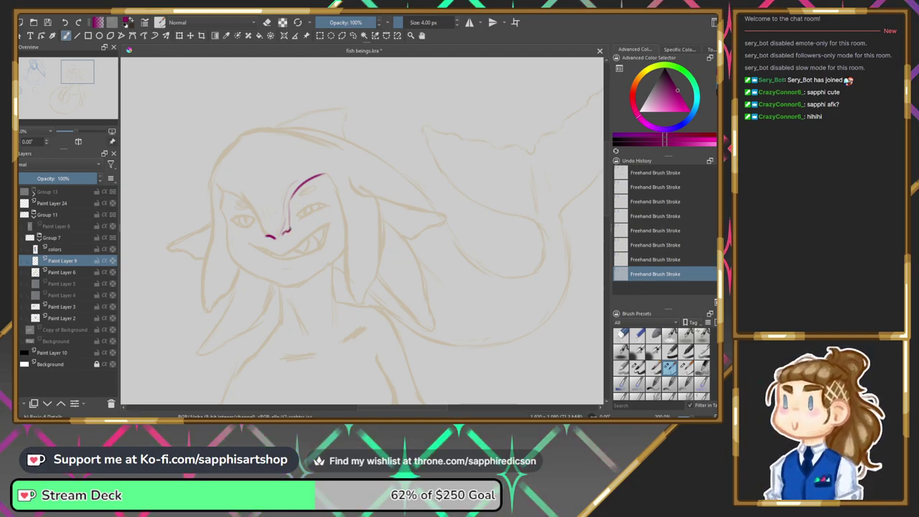
{"action": "key", "text": "ctrl+z"}
{"action": "key", "text": "ctrl+z"}
{"action": "key", "text": "ctrl+z"}
{"action": "key", "text": "ctrl+z"}
{"action": "key", "text": "ctrl+z"}
{"action": "key", "text": "ctrl+z"}
{"action": "key", "text": "ctrl+z"}
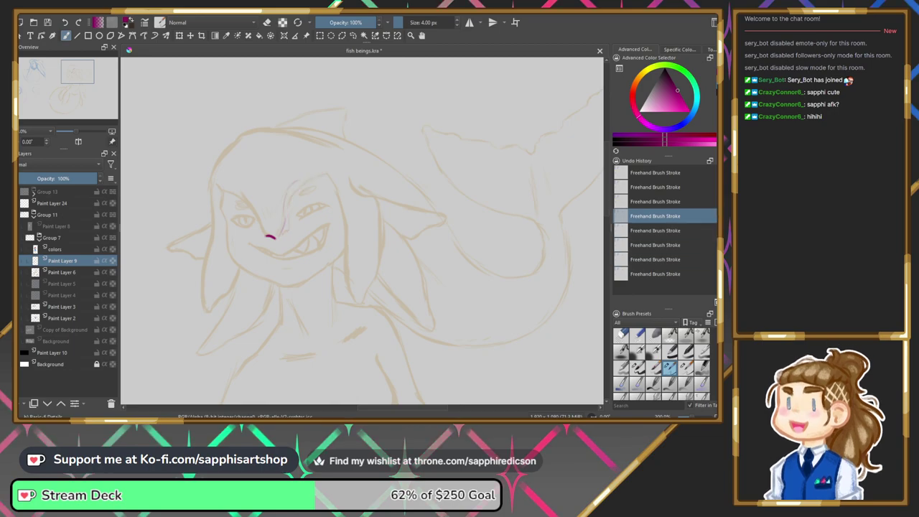
{"action": "key", "text": "ctrl+z"}
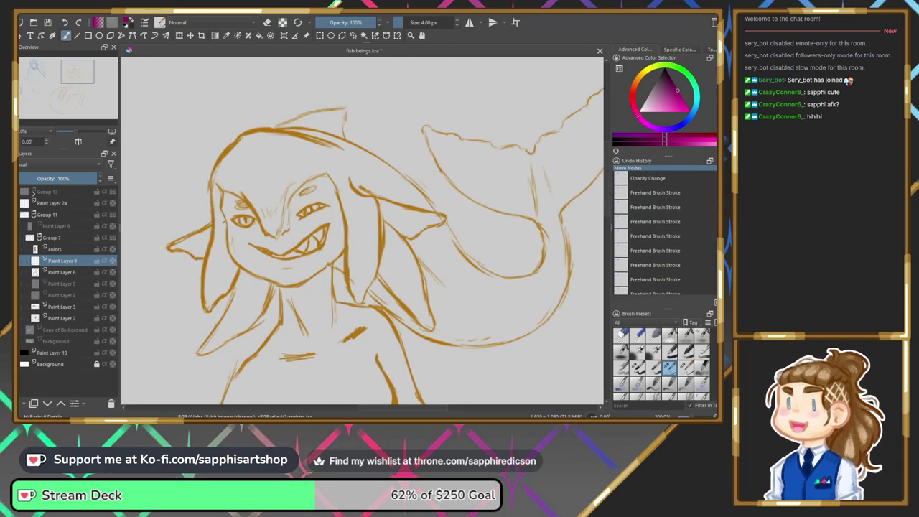
Return the undo history to the opacity change and line the near brow mark and far nostril, undoing the nose-tip strokes.
{"action": "left_click", "coordinate": [661, 179]}
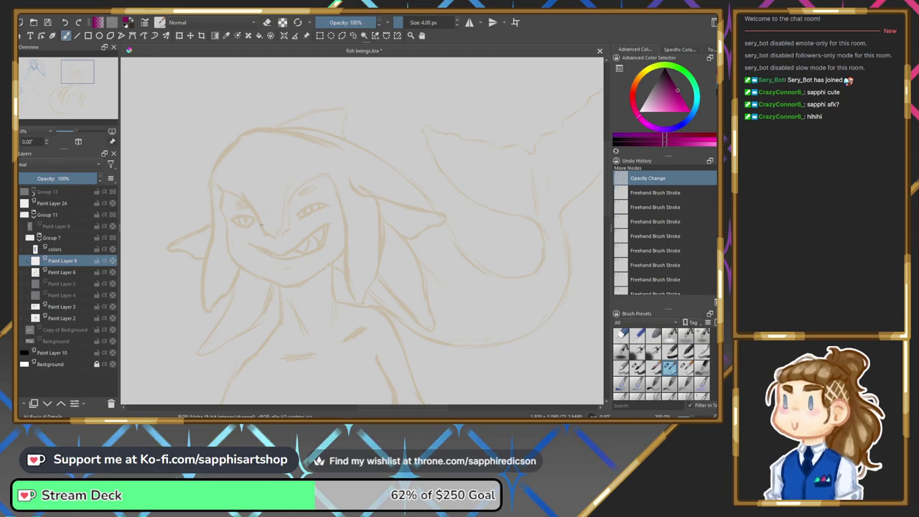
{"action": "left_click_drag", "start_coordinate": [237, 206], "coordinate": [248, 203]}
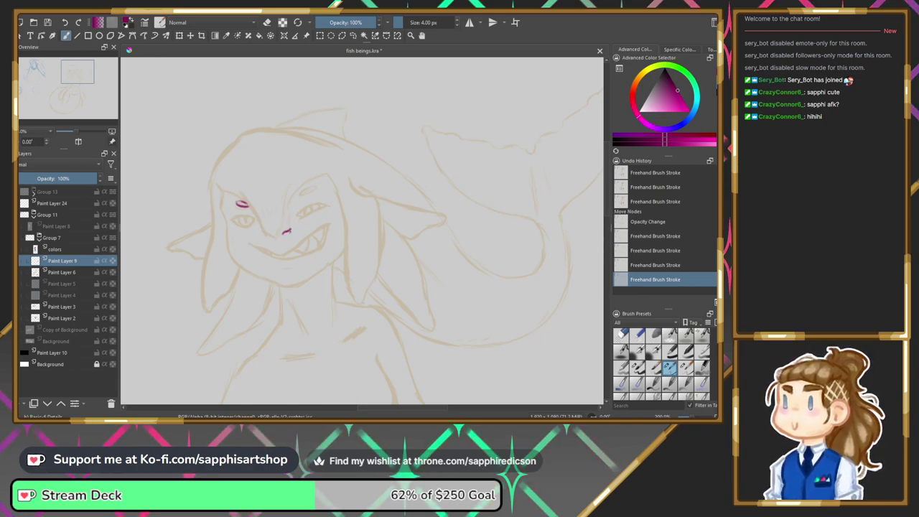
{"action": "left_click_drag", "start_coordinate": [264, 235], "coordinate": [274, 237]}
{"action": "key", "text": "ctrl+z"}
{"action": "key", "text": "ctrl+z"}
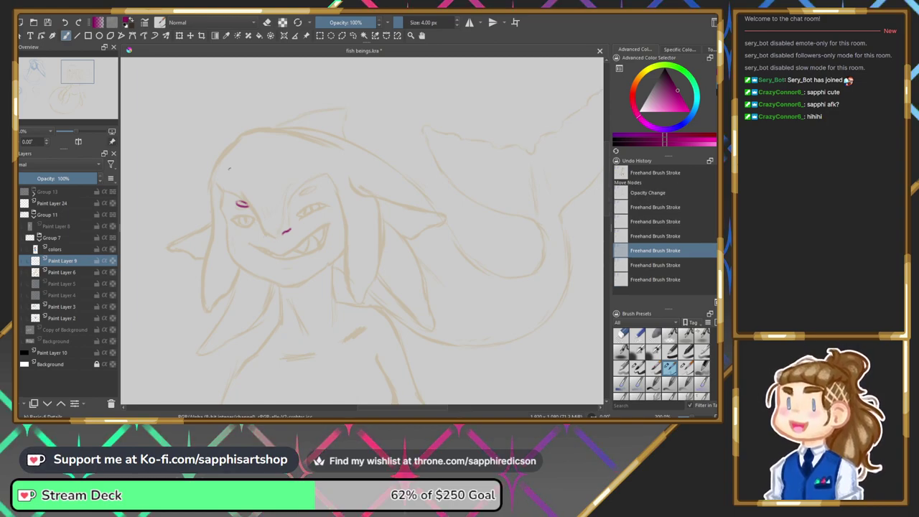
Try lining the slope from the near brow to the nose in the mirrored view, undoing every attempt.
{"action": "key", "text": "m"}
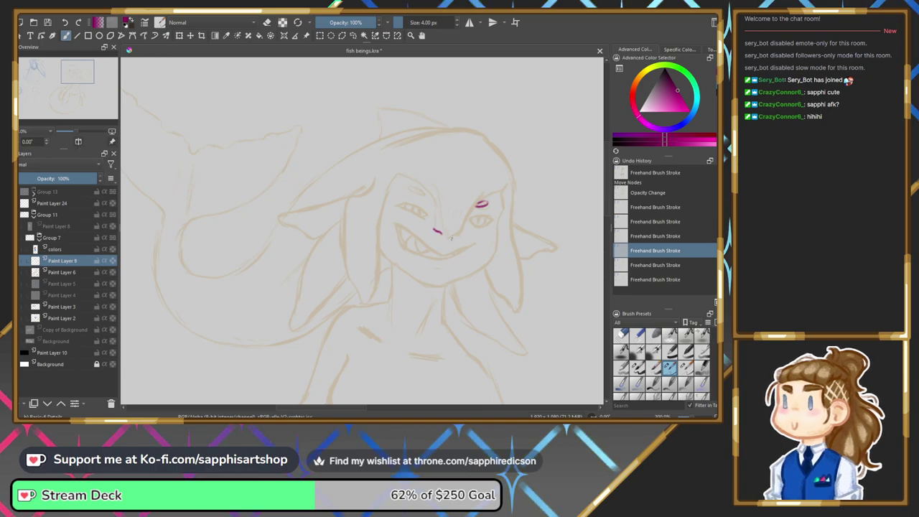
{"action": "left_click_drag", "start_coordinate": [451, 237], "coordinate": [467, 222]}
{"action": "key", "text": "ctrl+z"}
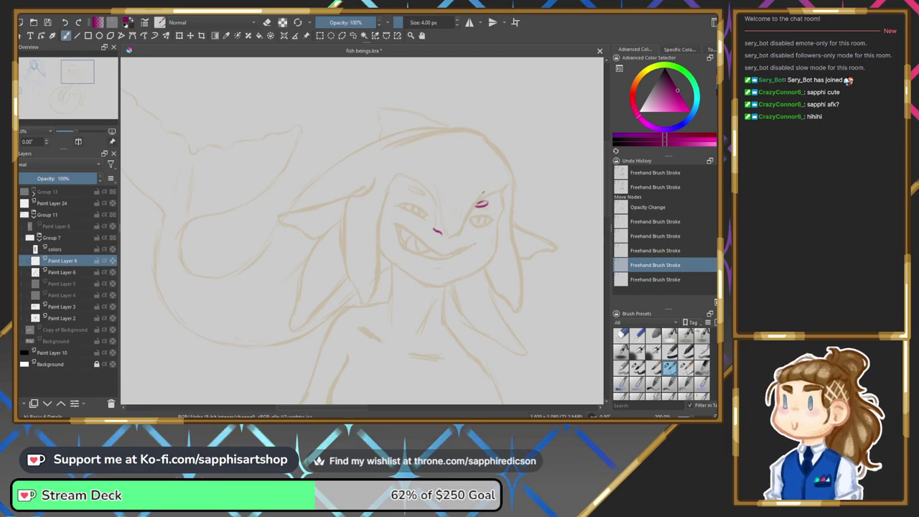
{"action": "left_click_drag", "start_coordinate": [460, 229], "coordinate": [475, 204]}
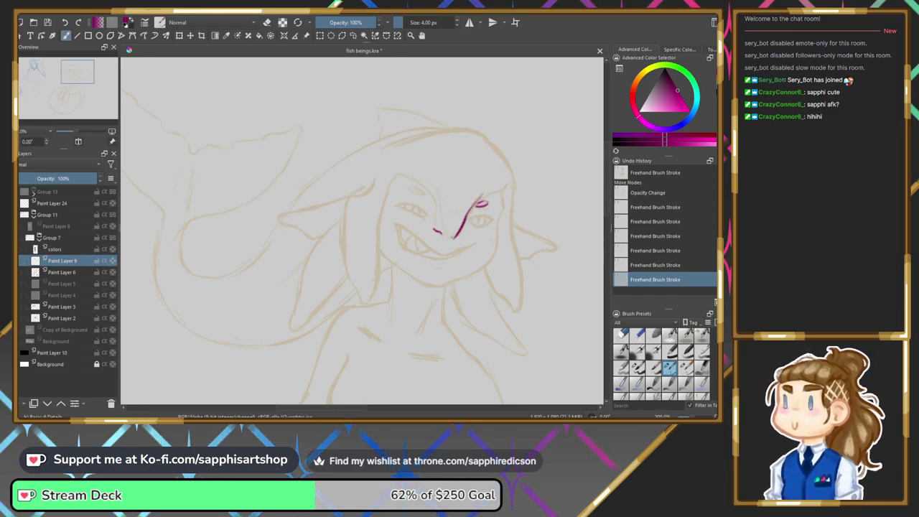
{"action": "key", "text": "ctrl+z"}
{"action": "key", "text": "ctrl+z"}
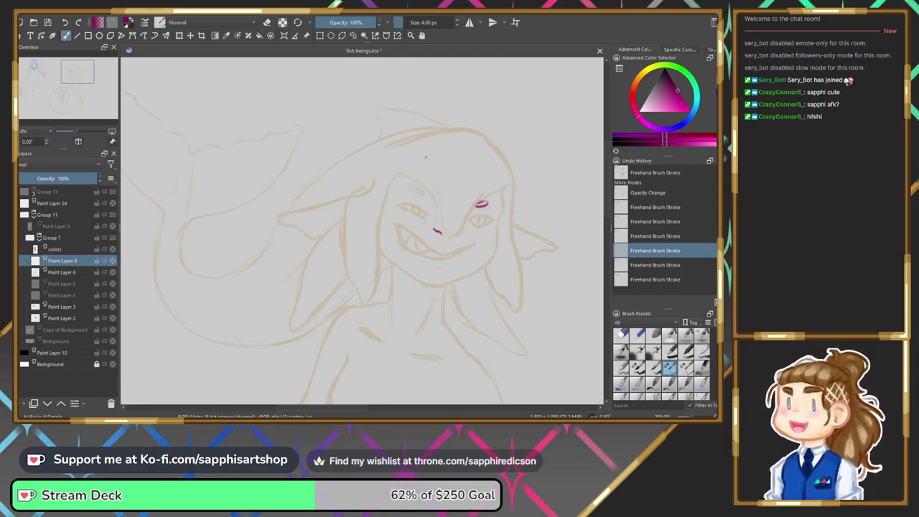
{"action": "left_click_drag", "start_coordinate": [479, 196], "coordinate": [468, 229]}
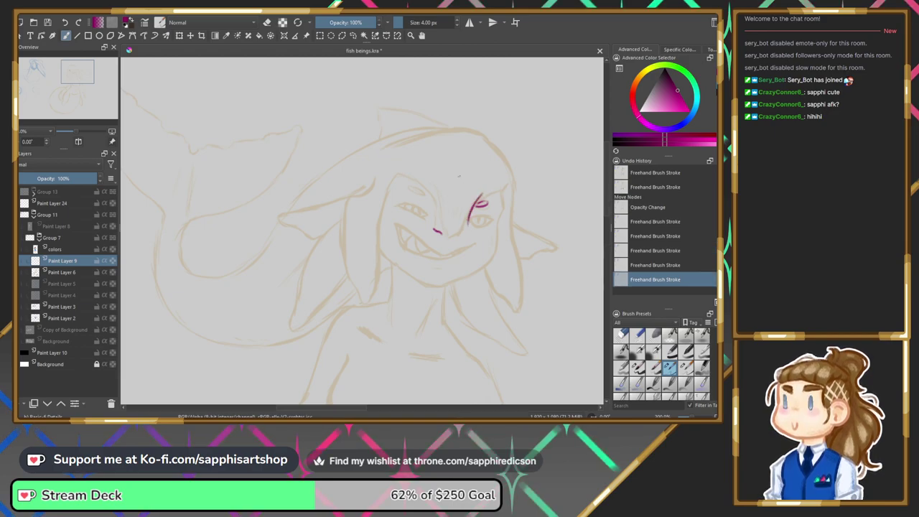
{"action": "key", "text": "ctrl+z"}
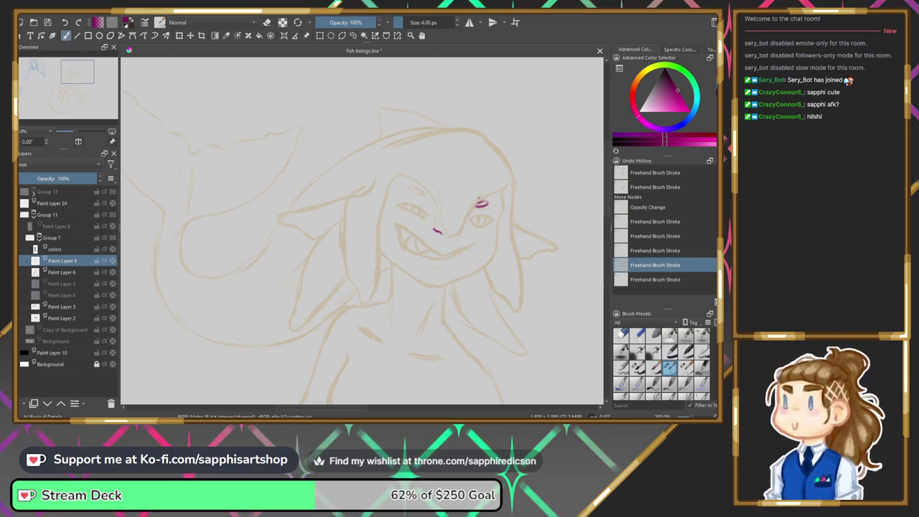
Line the slope from the near brow down to the nose tip and the upper part of the far nose bridge.
{"action": "left_click_drag", "start_coordinate": [479, 198], "coordinate": [477, 204]}
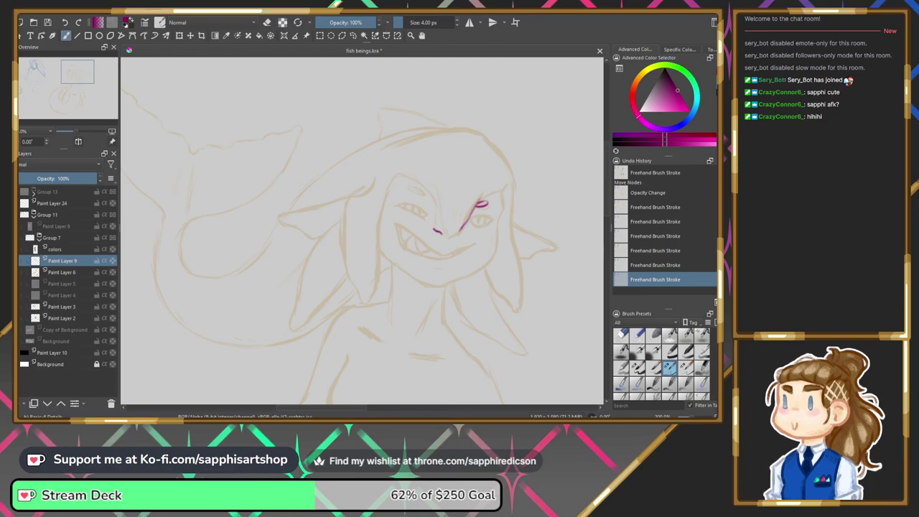
{"action": "left_click_drag", "start_coordinate": [460, 231], "coordinate": [448, 238]}
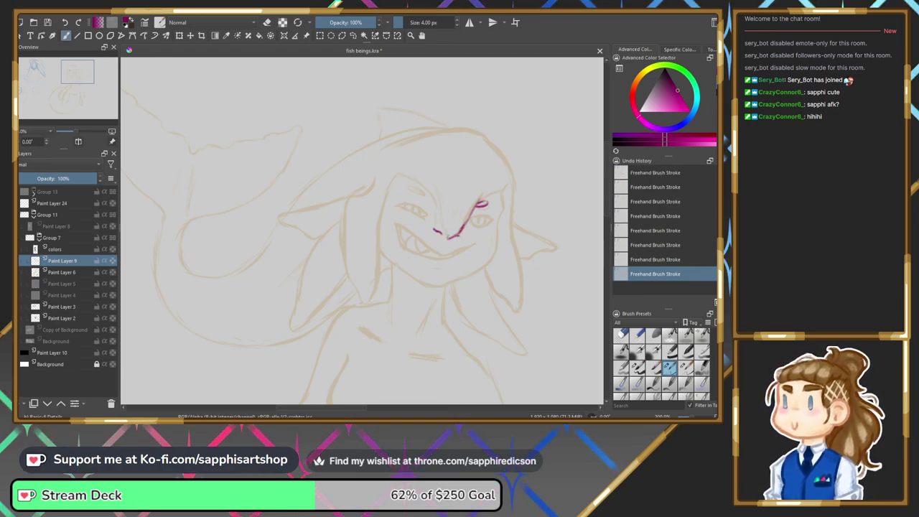
{"action": "left_click_drag", "start_coordinate": [432, 183], "coordinate": [441, 213]}
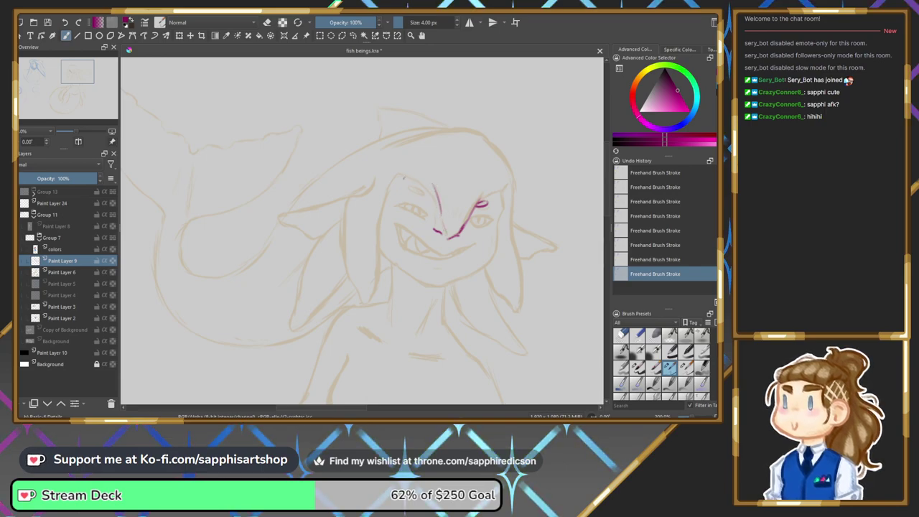
Line the far brow ridge curving down into the nose bridge and add short wrinkle strokes between the brows.
{"action": "left_click_drag", "start_coordinate": [395, 173], "coordinate": [411, 181]}
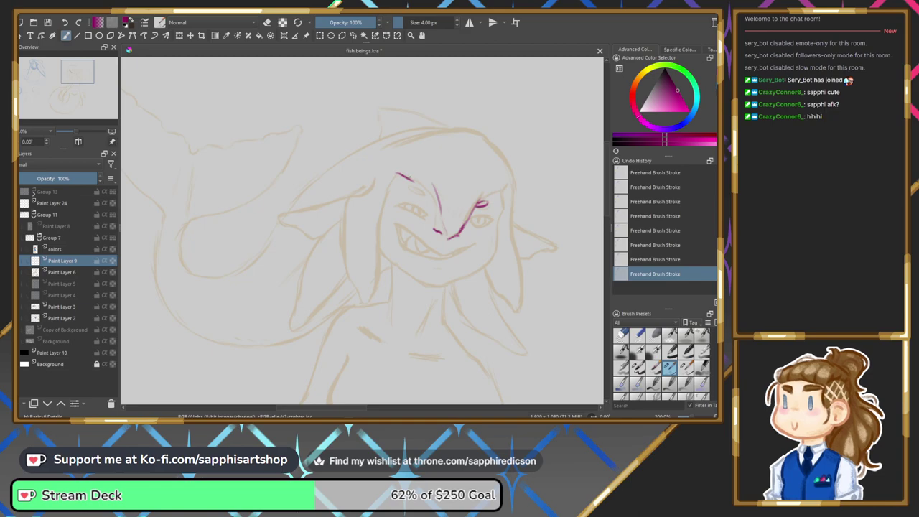
{"action": "key", "text": "ctrl+z"}
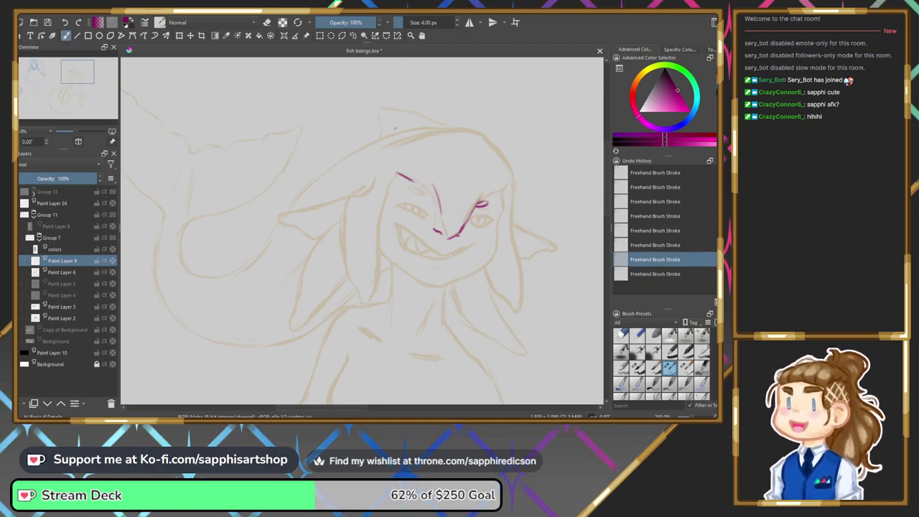
{"action": "key", "text": "ctrl+z"}
{"action": "key", "text": "ctrl+shift+z"}
{"action": "key", "text": "ctrl+shift+z"}
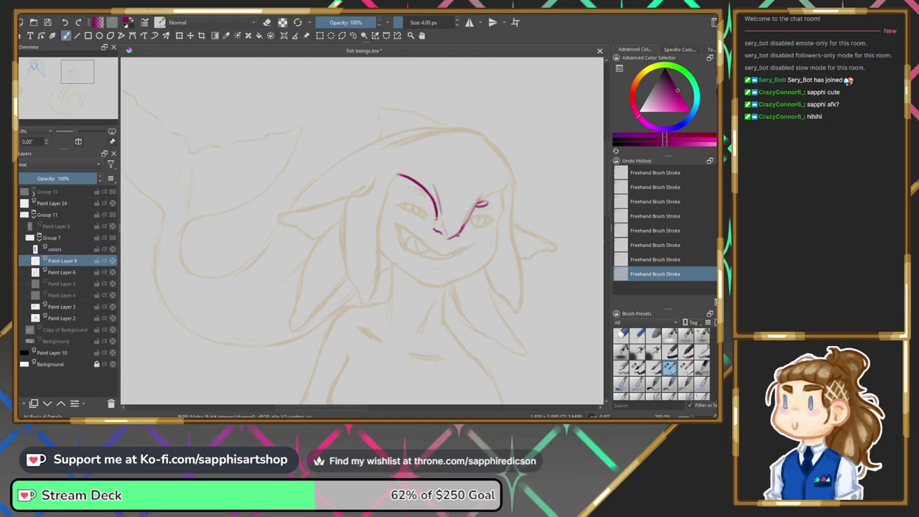
{"action": "key", "text": "ctrl+z"}
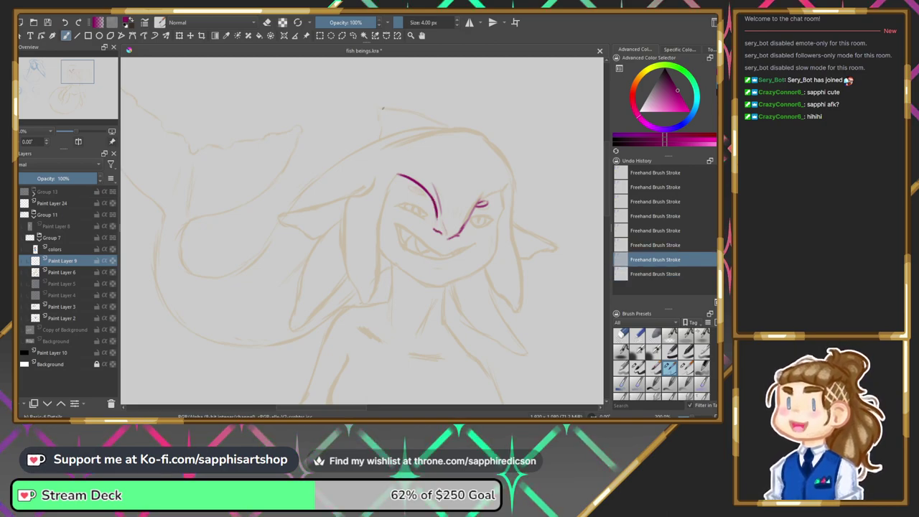
{"action": "key", "text": "ctrl+z"}
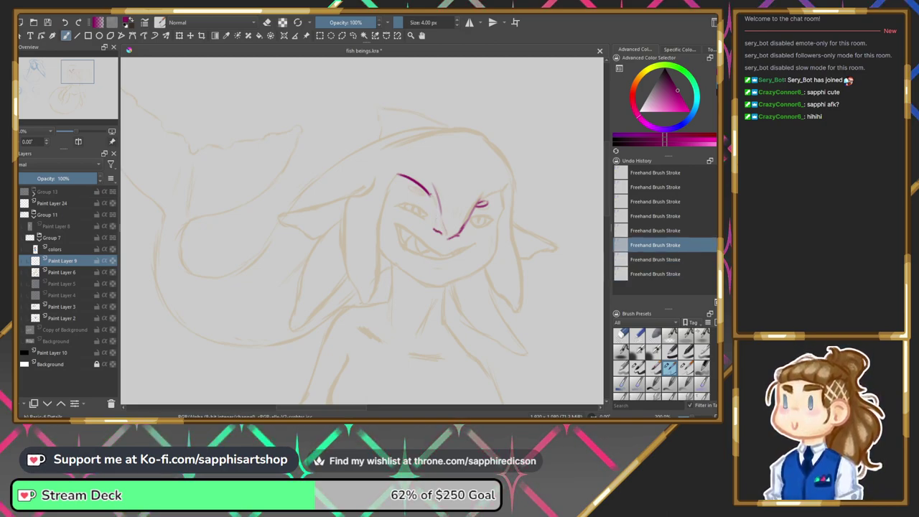
{"action": "key", "text": "ctrl+shift+z"}
{"action": "key", "text": "ctrl+shift+z"}
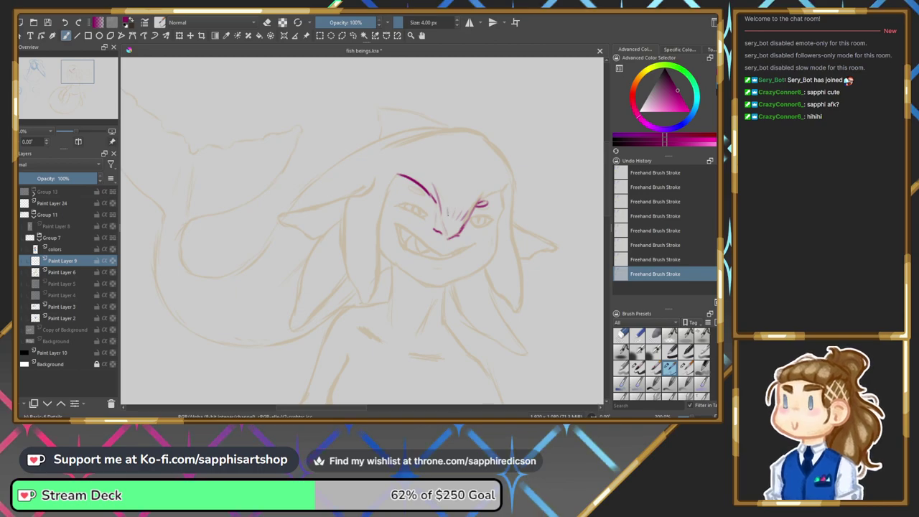
Replace the rounded far brow mark with a slim oval and line the narrowed far eye in the unmirrored view.
{"action": "left_click_drag", "start_coordinate": [424, 188], "coordinate": [418, 190]}
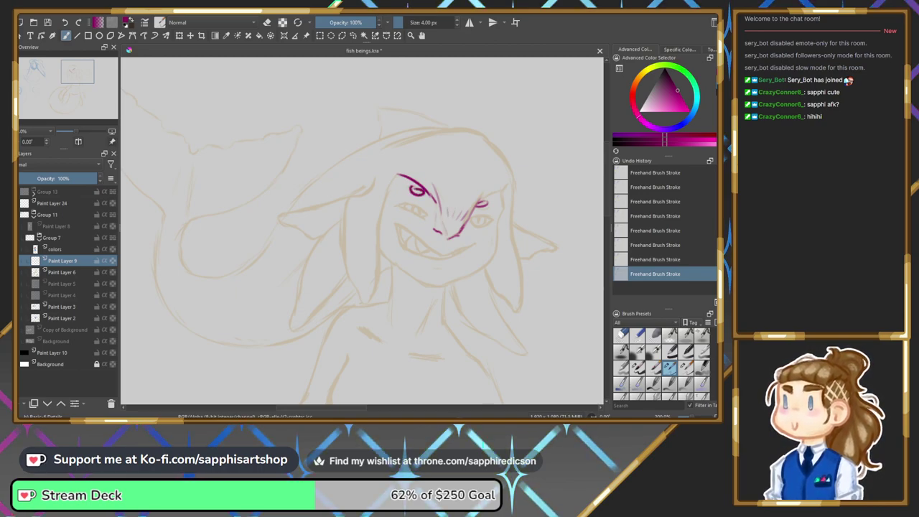
{"action": "key", "text": "ctrl+z"}
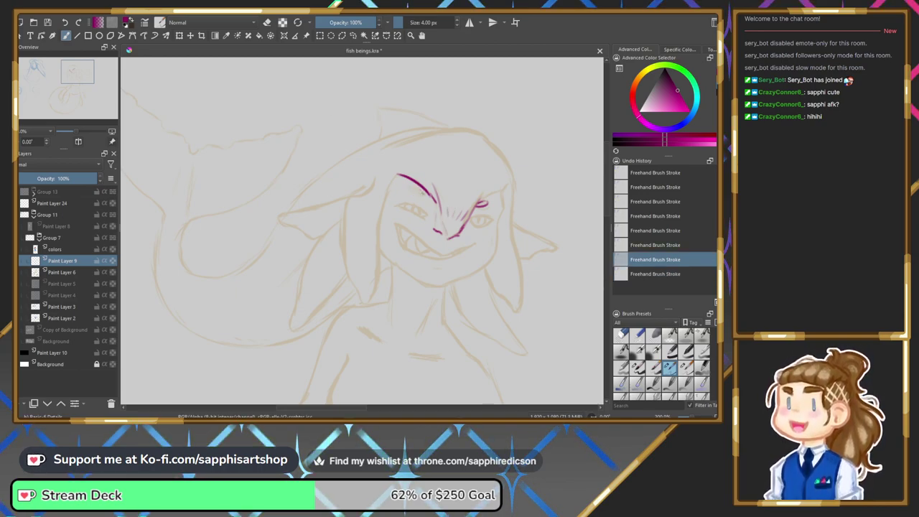
{"action": "key", "text": "m"}
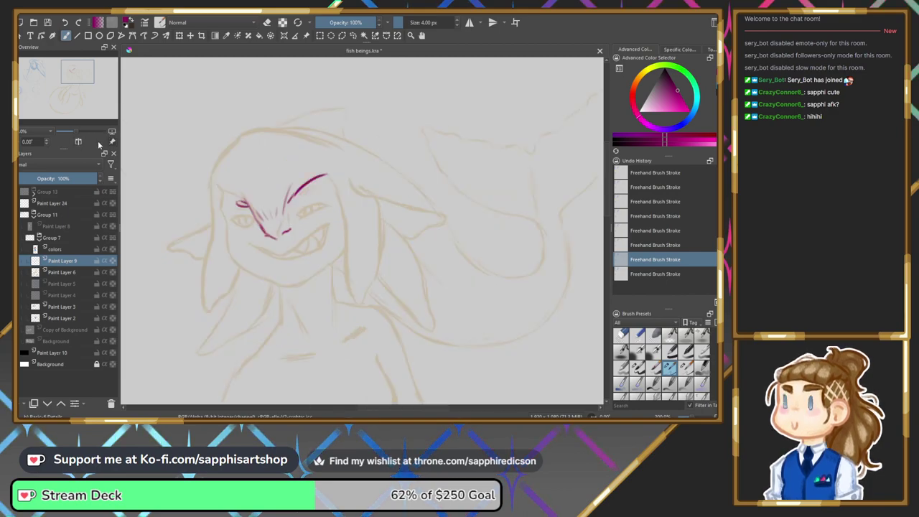
{"action": "key", "text": "ctrl+shift+z"}
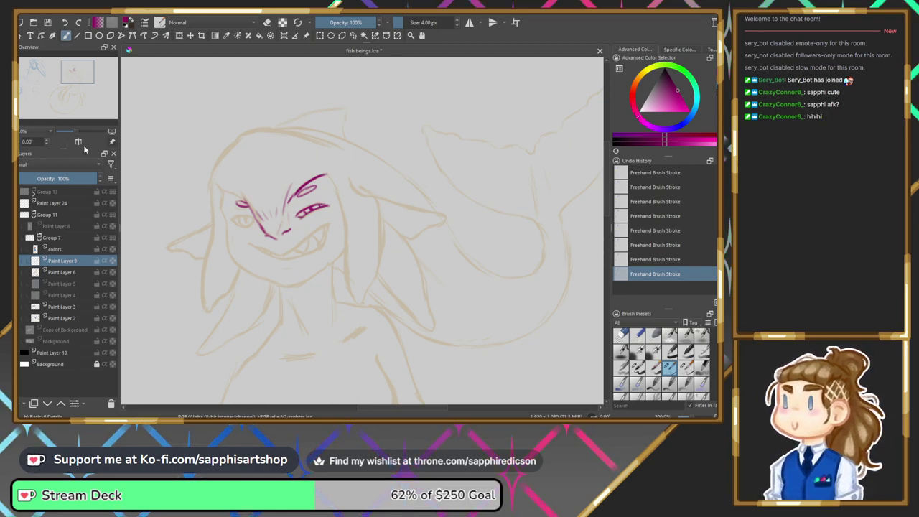
Check the lined face mirrored and at a smaller scale, with the Paint Layer 6 sketch briefly hidden.
{"action": "left_click", "coordinate": [79, 142]}
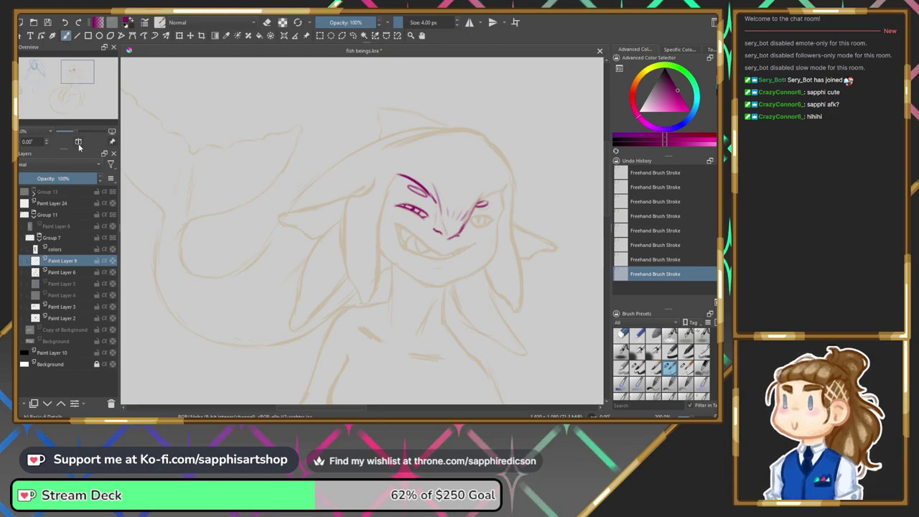
{"action": "left_click_drag", "start_coordinate": [77, 133], "coordinate": [71, 135]}
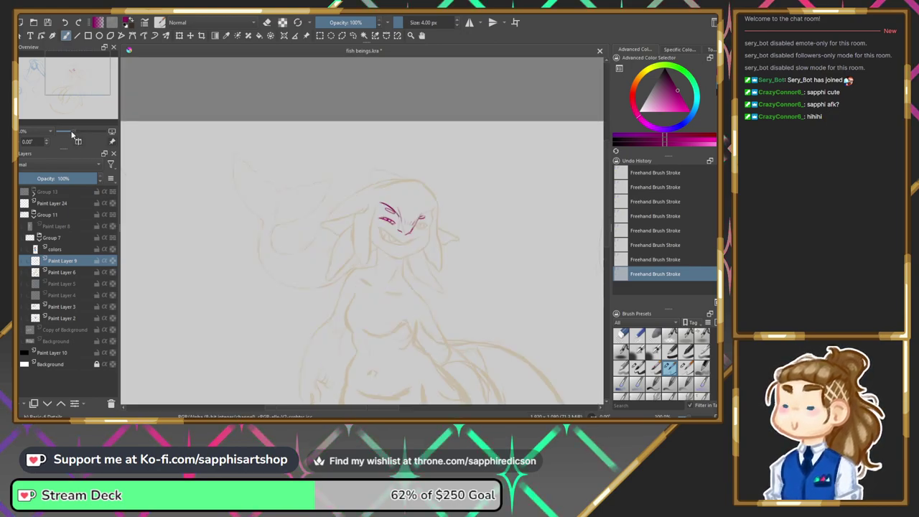
{"action": "mouse_move", "coordinate": [79, 87]}
{"action": "left_mouse_down"}
{"action": "mouse_move", "coordinate": [85, 96]}
{"action": "mouse_move", "coordinate": [72, 93]}
{"action": "left_mouse_up"}
{"action": "left_click", "coordinate": [20, 273]}
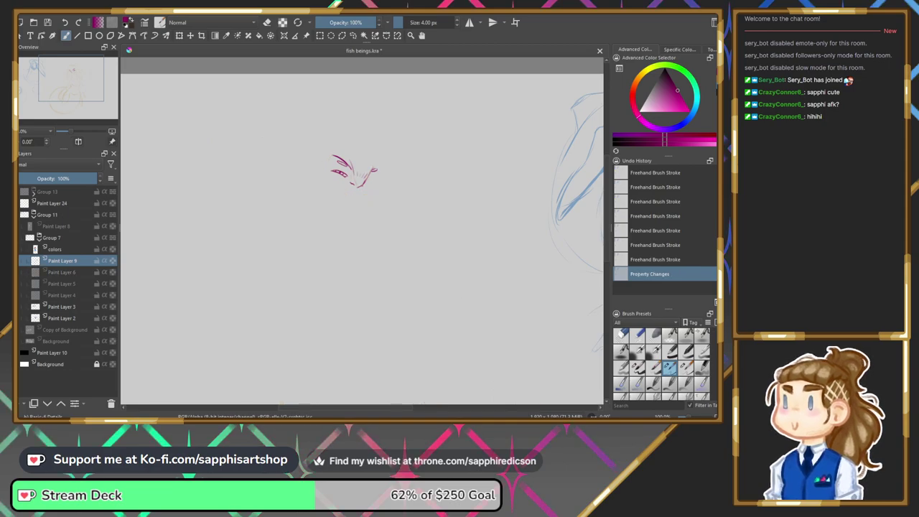
{"action": "key", "text": "ctrl+z"}
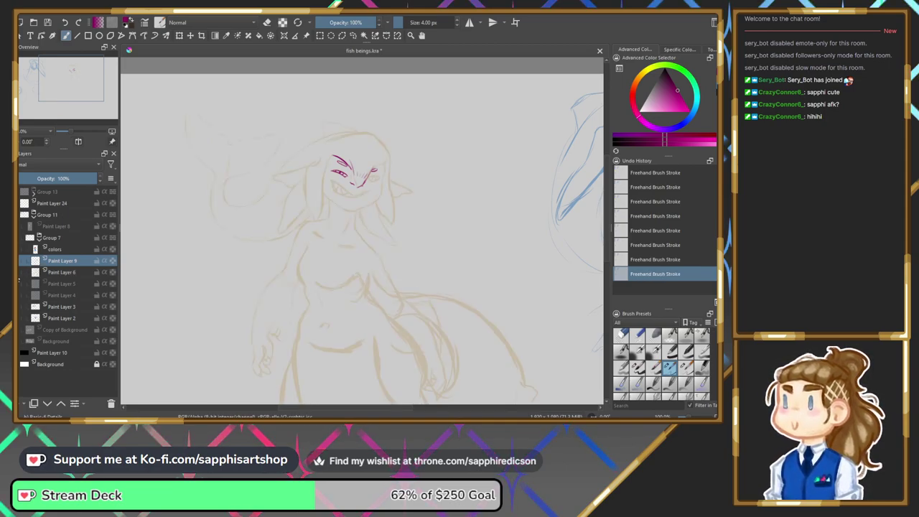
{"action": "left_click_drag", "start_coordinate": [73, 133], "coordinate": [83, 134]}
{"action": "left_click_drag", "start_coordinate": [76, 84], "coordinate": [79, 80]}
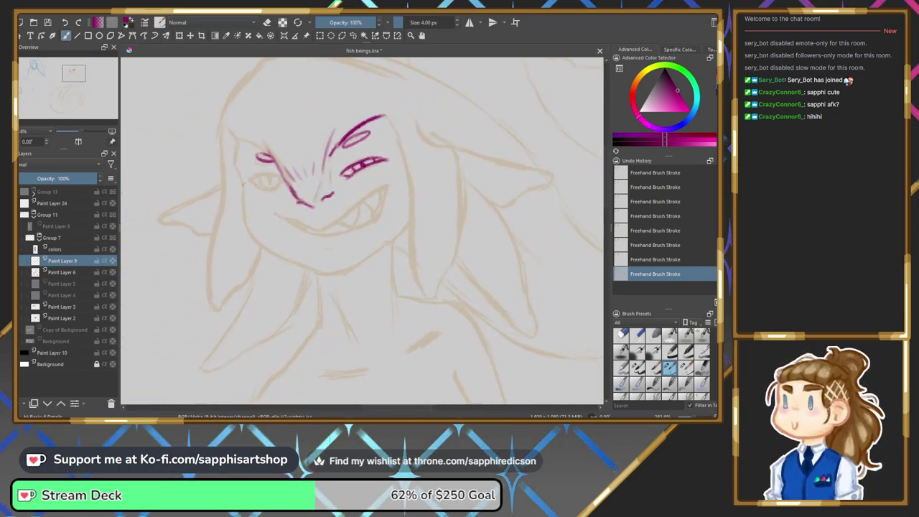
Line the near eye with its slit pupil and the wide crooked grin with its pointed teeth.
{"action": "left_click_drag", "start_coordinate": [249, 176], "coordinate": [280, 178]}
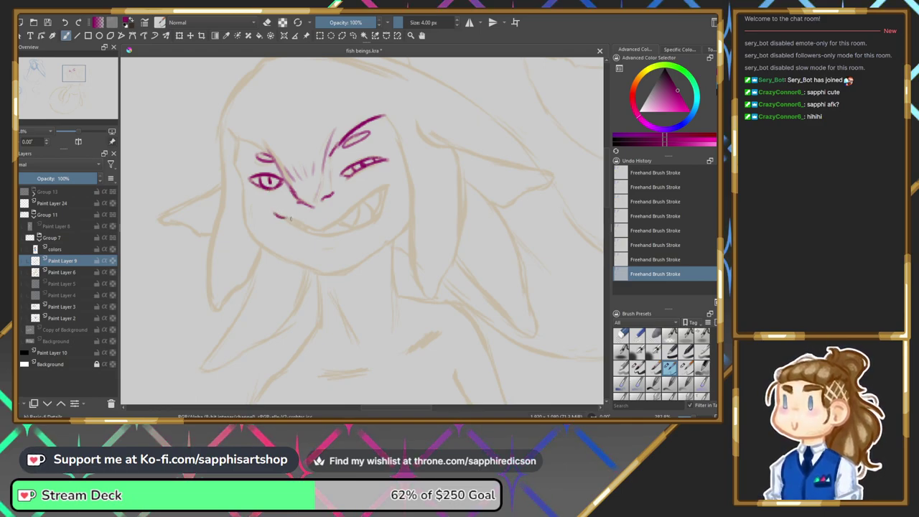
{"action": "key", "text": "ctrl+z"}
{"action": "mouse_move", "coordinate": [285, 218]}
{"action": "left_mouse_down"}
{"action": "mouse_move", "coordinate": [328, 230]}
{"action": "mouse_move", "coordinate": [388, 186]}
{"action": "left_mouse_up"}
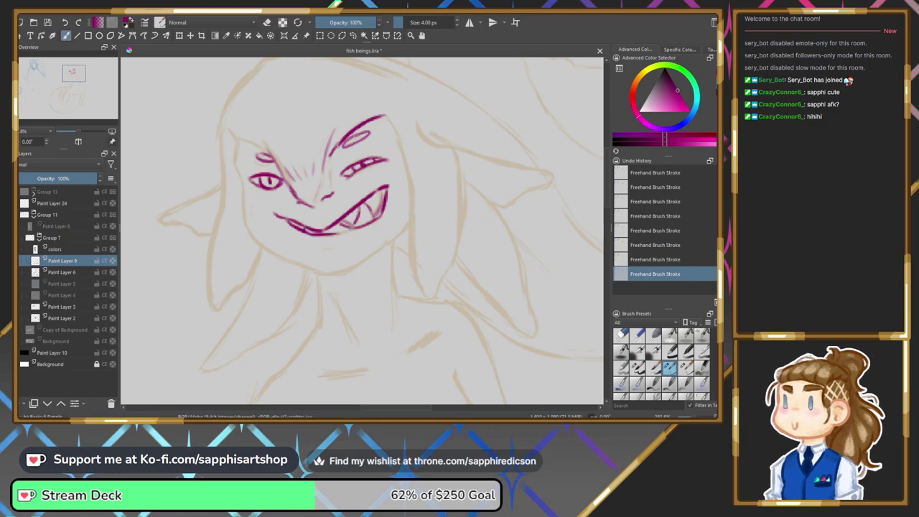
Rework the lower lip line under the grin, comparing versions through the history and toggling Paint Layer 6's visibility to check it.
{"action": "key", "text": "ctrl+z"}
{"action": "key", "text": "ctrl+z"}
{"action": "key", "text": "ctrl+z"}
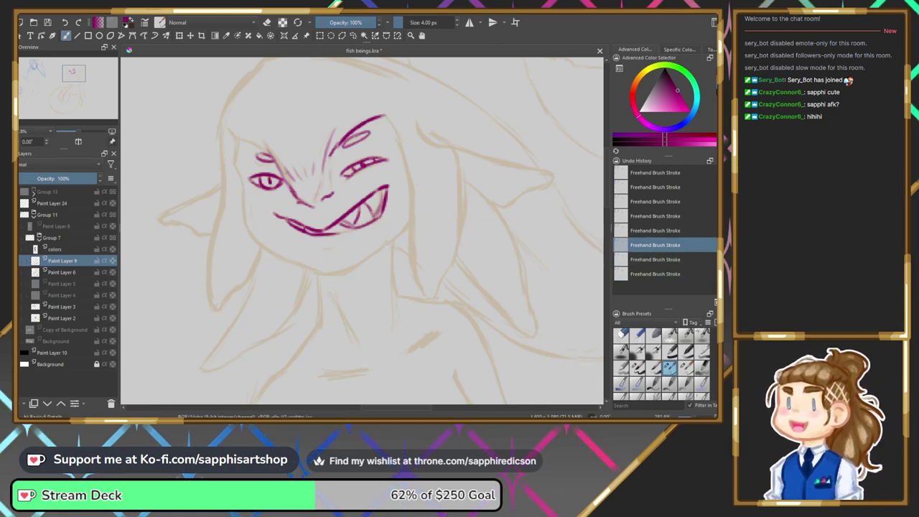
{"action": "key", "text": "ctrl+z"}
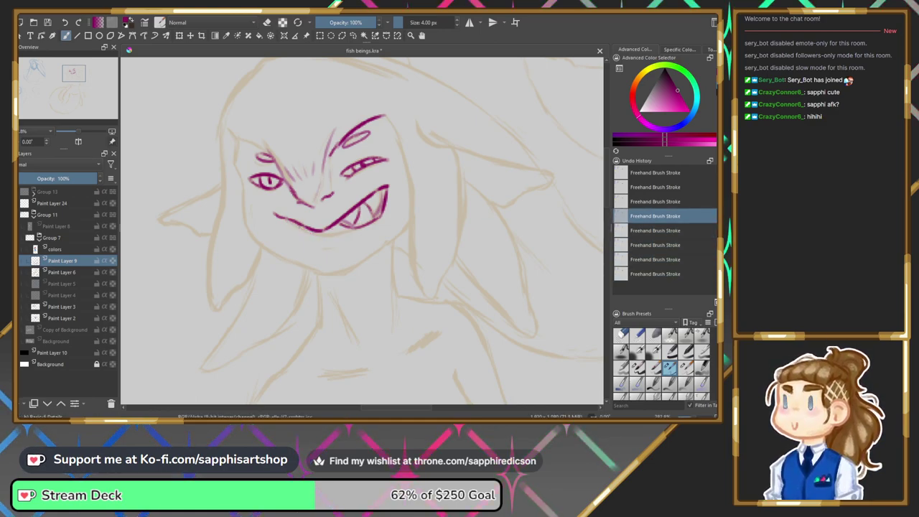
{"action": "key", "text": "ctrl+shift+z"}
{"action": "key", "text": "ctrl+shift+z"}
{"action": "key", "text": "ctrl+shift+z"}
{"action": "key", "text": "ctrl+shift+z"}
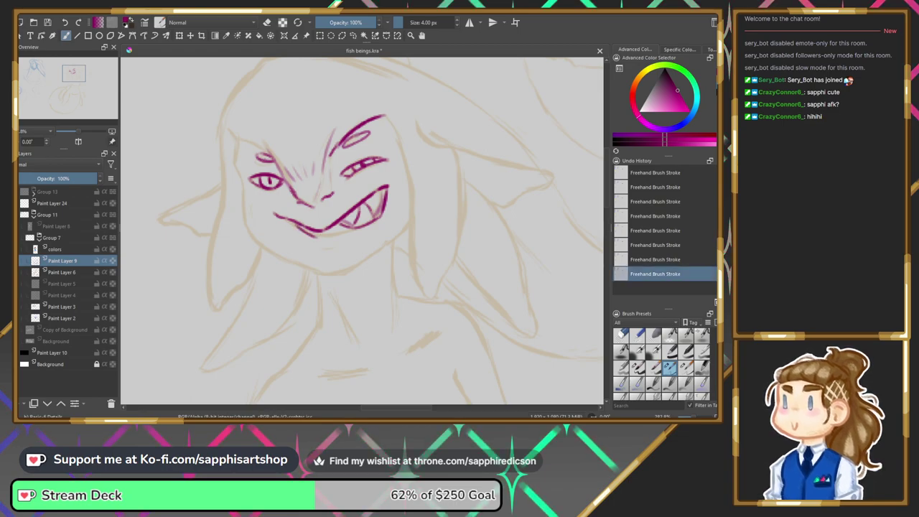
{"action": "key", "text": "ctrl+z"}
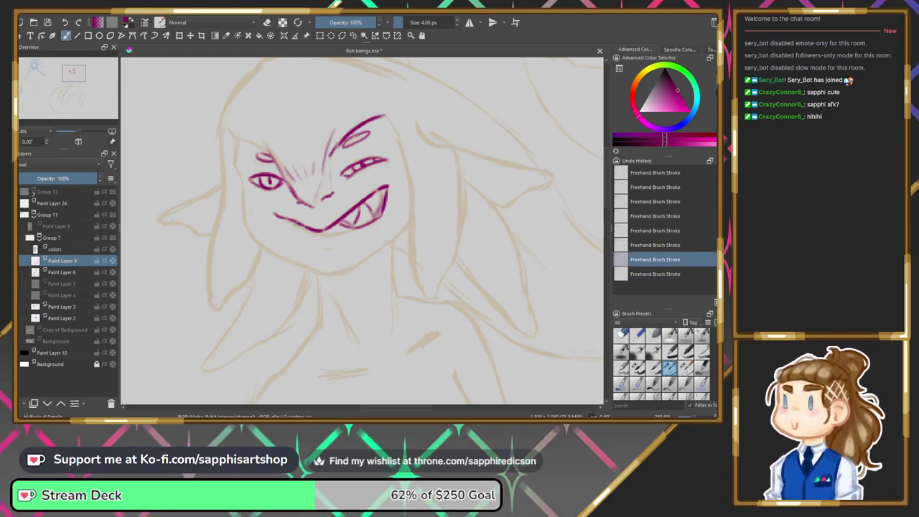
{"action": "key", "text": "ctrl+shift+z"}
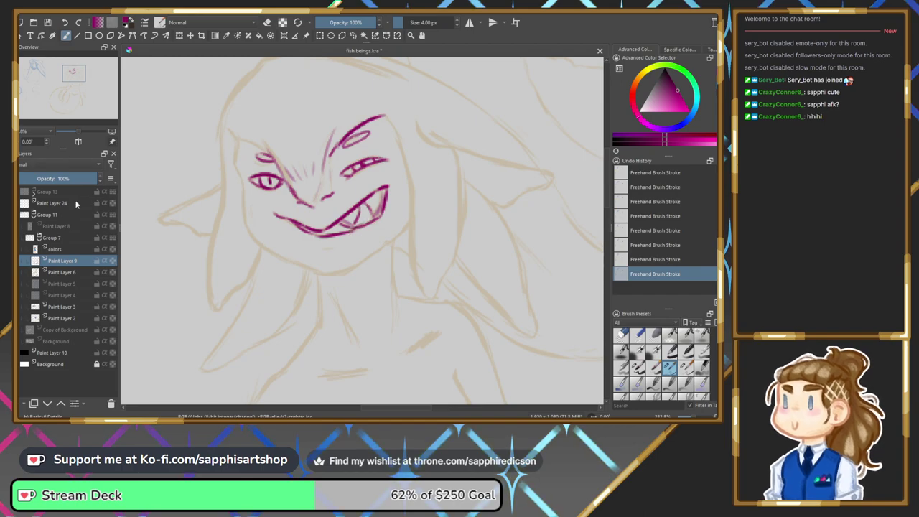
{"action": "left_click", "coordinate": [24, 273]}
{"action": "left_click", "coordinate": [24, 273]}
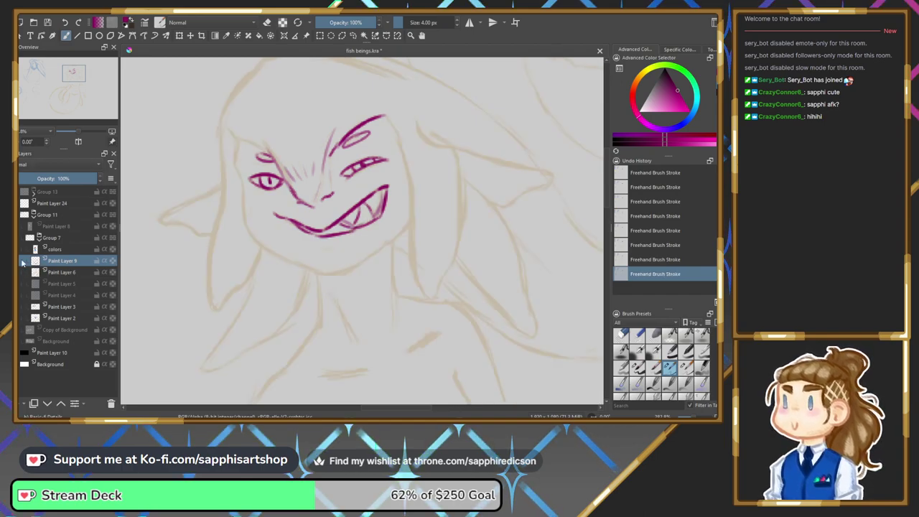
Check the lined face mirrored, unmirrored and at a smaller scale, with the Paint Layer 6 sketch briefly hidden.
{"action": "left_click", "coordinate": [79, 141]}
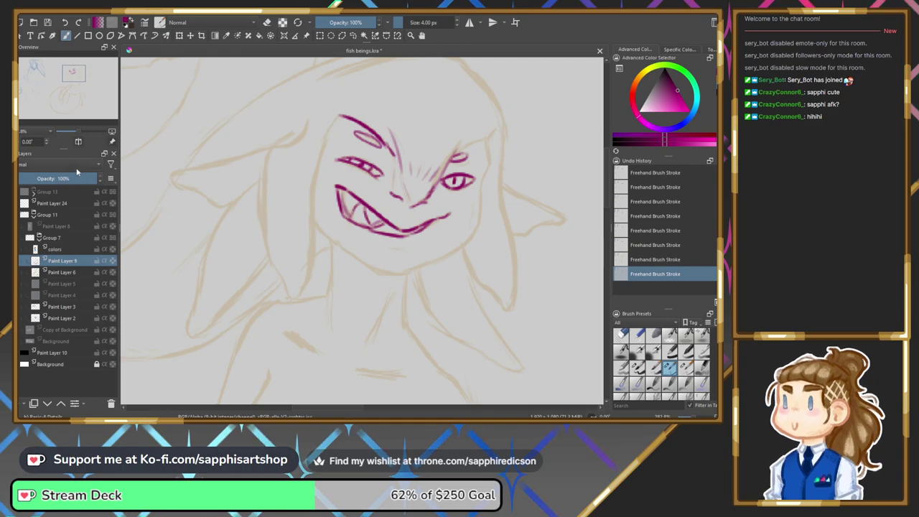
{"action": "left_click_drag", "start_coordinate": [79, 132], "coordinate": [70, 131]}
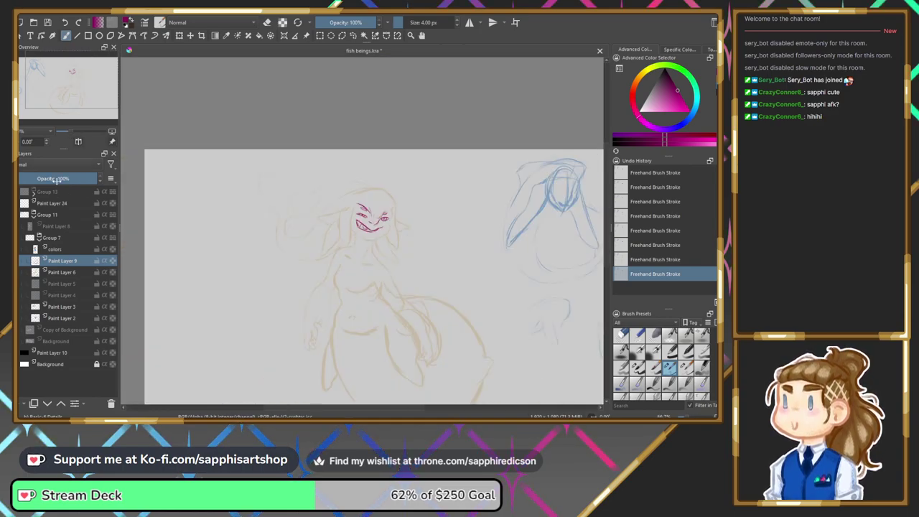
{"action": "left_click", "coordinate": [25, 274]}
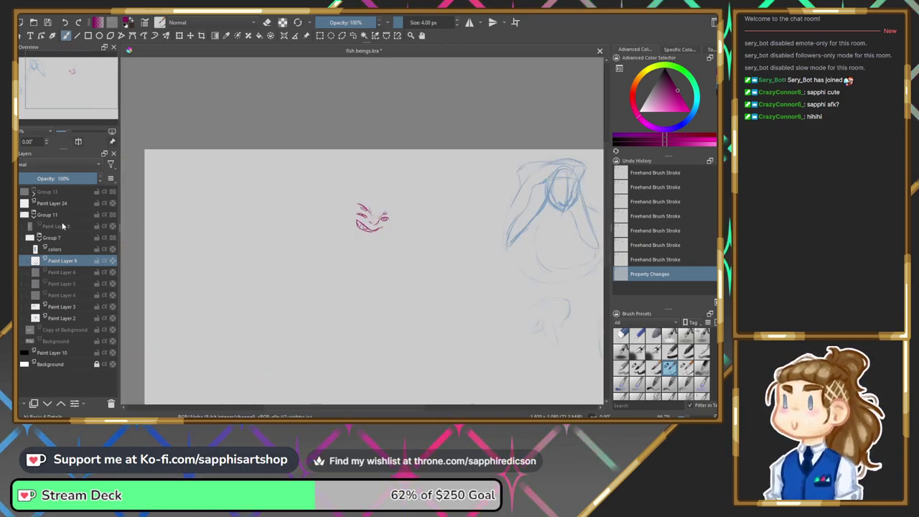
{"action": "left_click", "coordinate": [79, 143]}
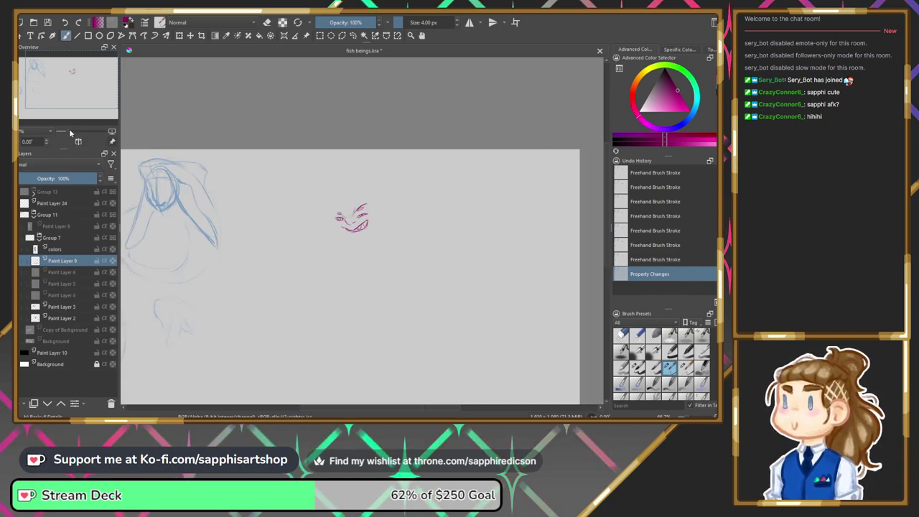
{"action": "left_click_drag", "start_coordinate": [70, 132], "coordinate": [79, 132]}
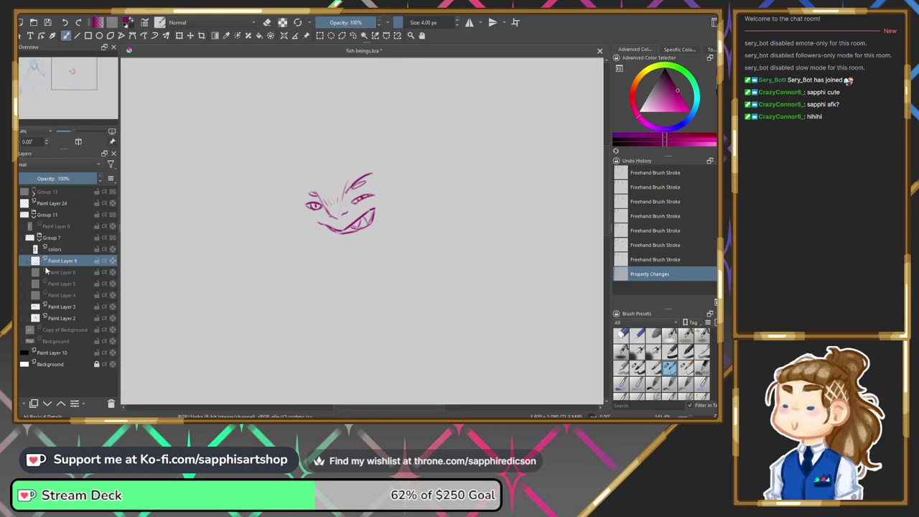
{"action": "key", "text": "ctrl+z"}
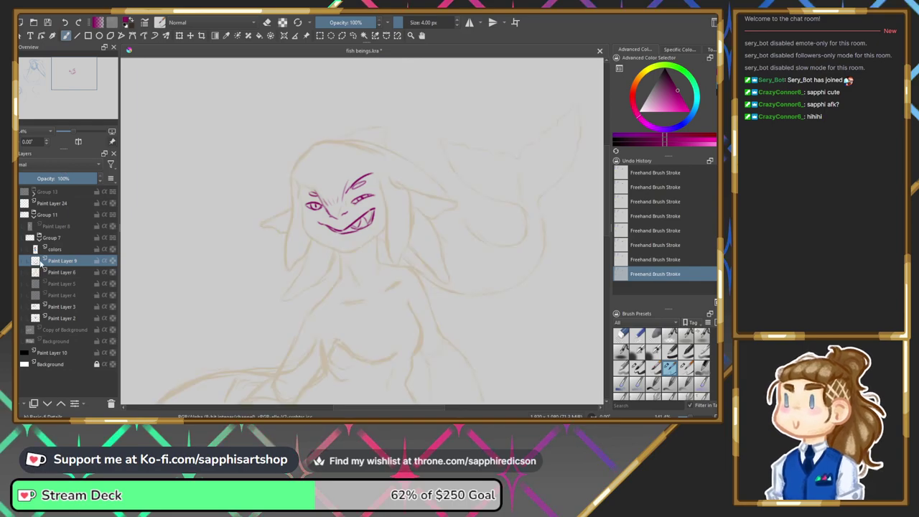
Line the near brow ridge and the temple contour beside the near eye over the sketch, comparing versions through the history.
{"action": "left_click", "coordinate": [79, 132]}
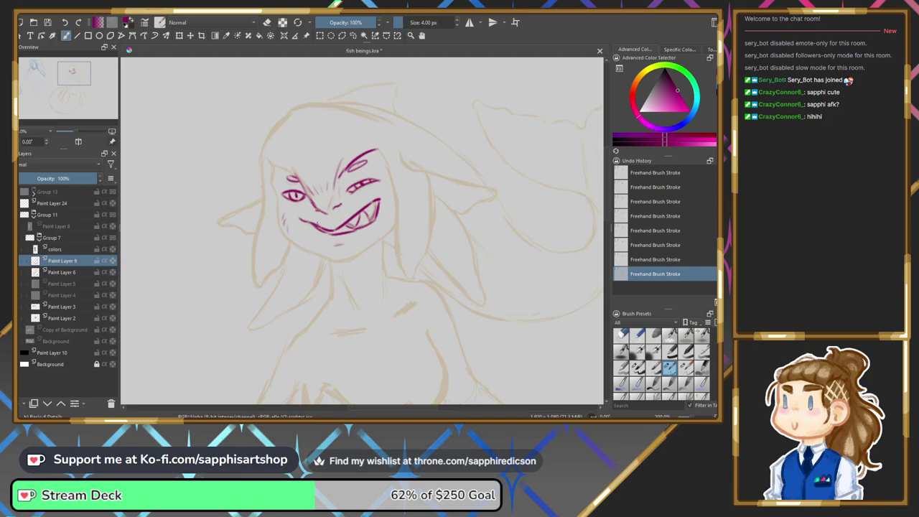
{"action": "left_click_drag", "start_coordinate": [272, 166], "coordinate": [280, 215]}
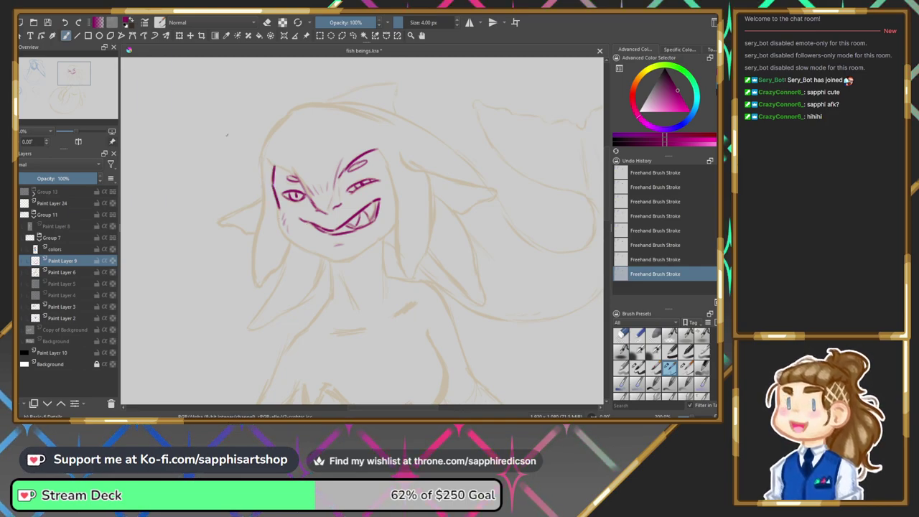
{"action": "key", "text": "ctrl+z"}
{"action": "key", "text": "ctrl+z"}
{"action": "key", "text": "ctrl+shift+z"}
{"action": "key", "text": "ctrl+shift+z"}
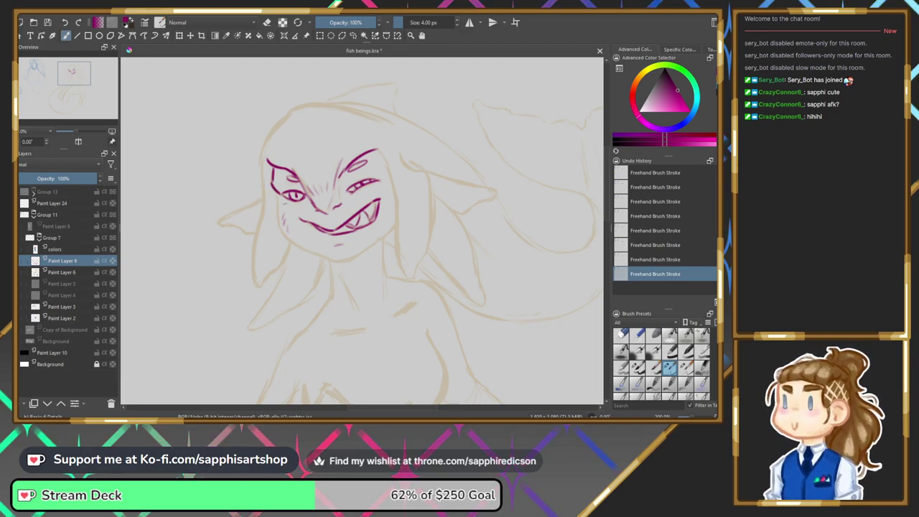
{"action": "key", "text": "ctrl+z"}
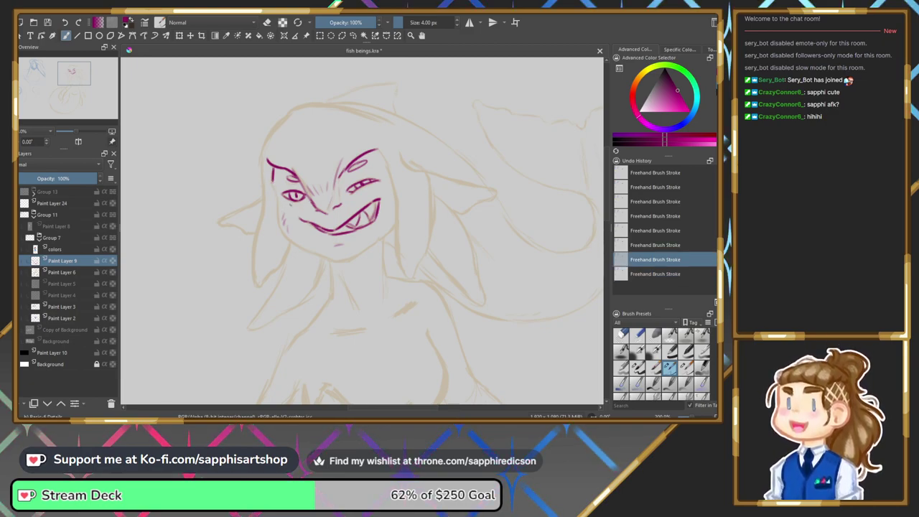
{"action": "key", "text": "ctrl+shift+z"}
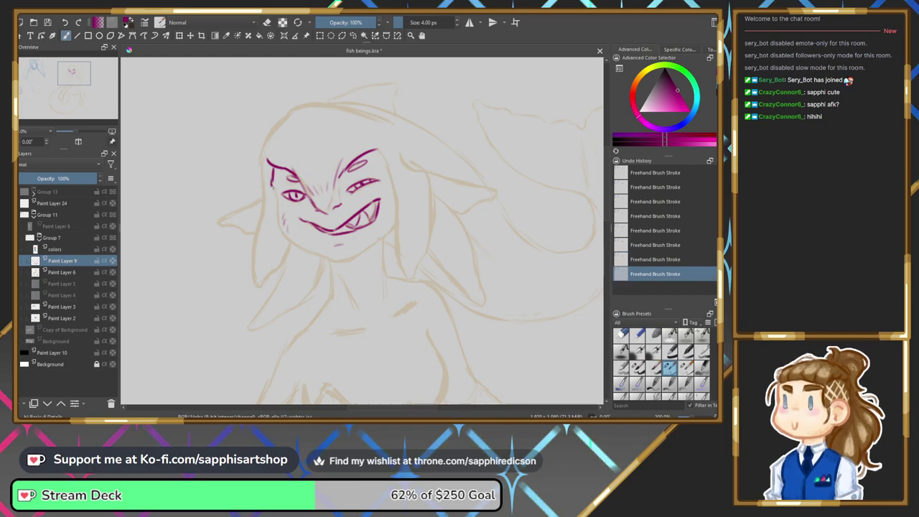
Line the near cheek and jaw down to the chin, comparing versions of the strokes through the history.
{"action": "mouse_move", "coordinate": [275, 199]}
{"action": "left_mouse_down"}
{"action": "mouse_move", "coordinate": [281, 231]}
{"action": "mouse_move", "coordinate": [321, 254]}
{"action": "left_mouse_up"}
{"action": "key", "text": "ctrl+z"}
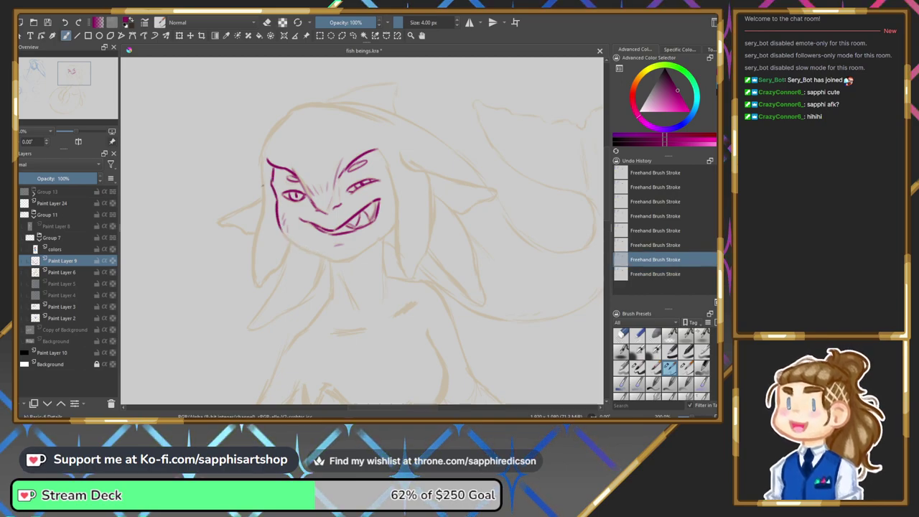
{"action": "key", "text": "ctrl+shift+z"}
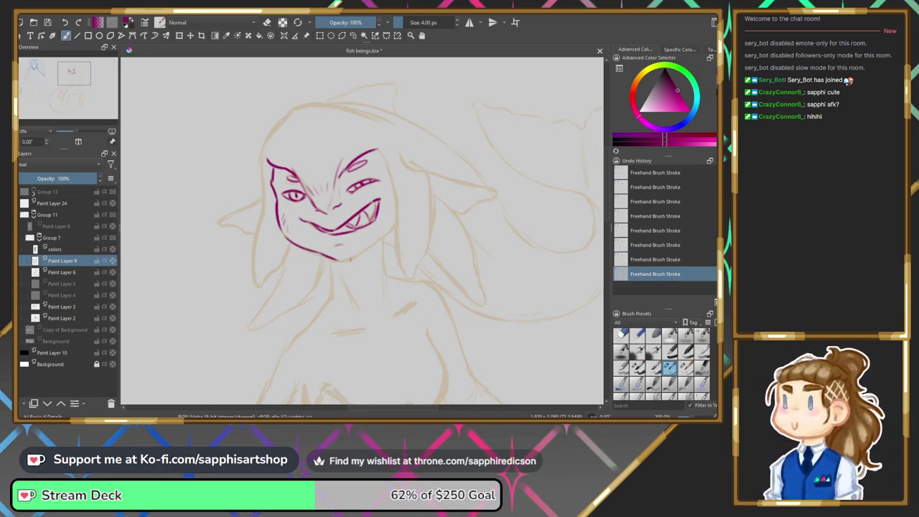
{"action": "key", "text": "ctrl+z"}
{"action": "key", "text": "ctrl+z"}
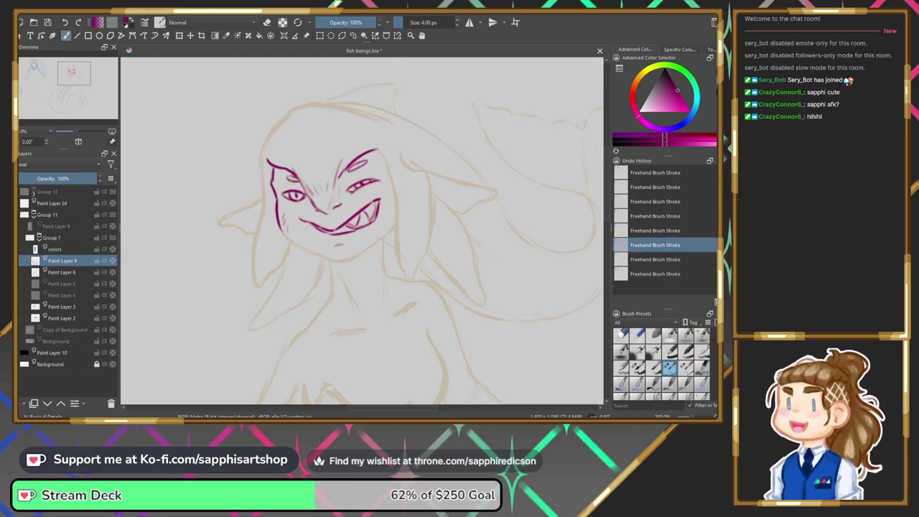
{"action": "key", "text": "ctrl+shift+z"}
{"action": "key", "text": "ctrl+shift+z"}
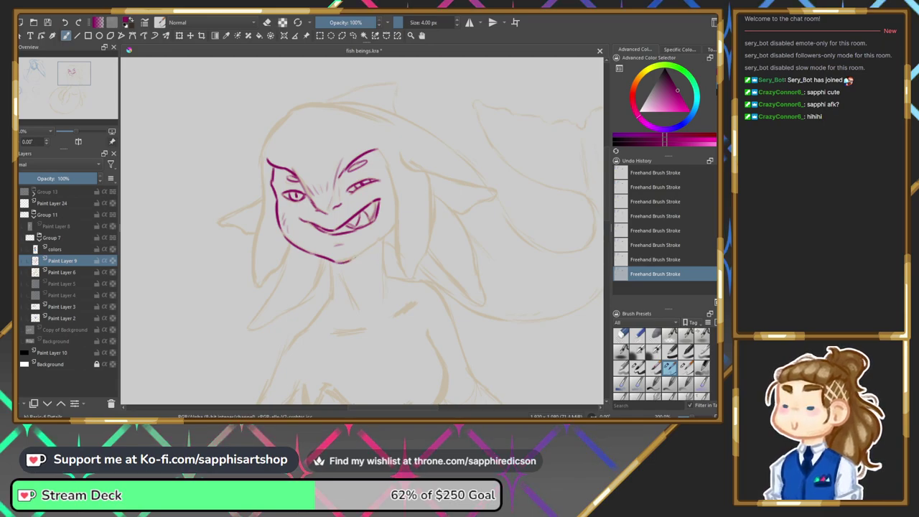
{"action": "key", "text": "ctrl+z"}
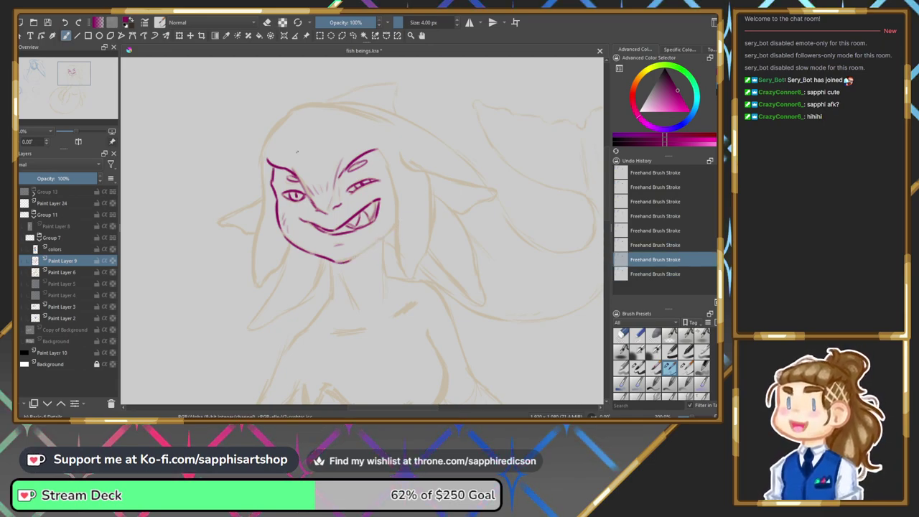
Try a far jawline stroke from the chin upward in the mirrored view and undo it.
{"action": "key", "text": "m"}
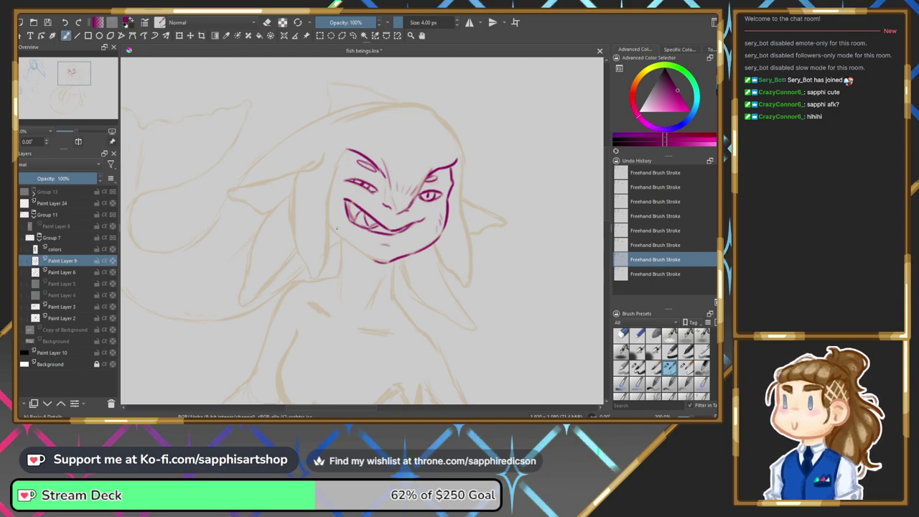
{"action": "key", "text": "ctrl+shift+z"}
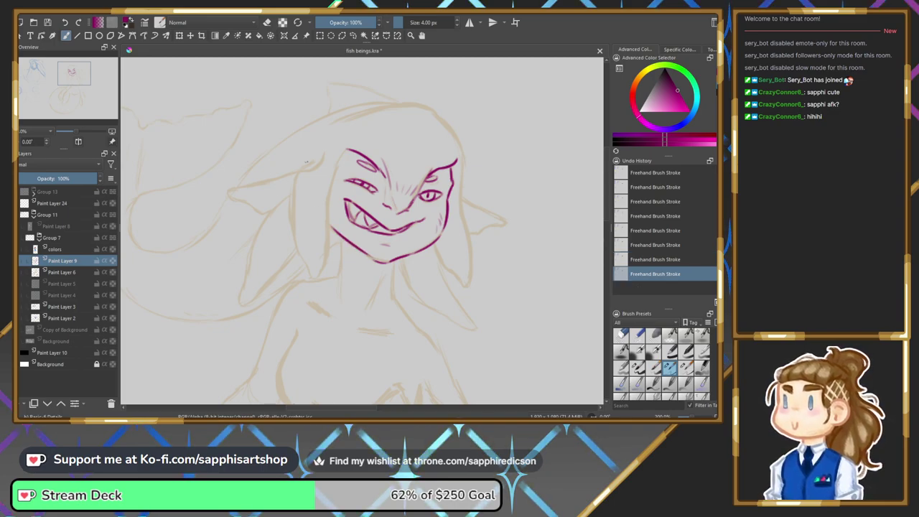
{"action": "key", "text": "ctrl+z"}
Hide Paint Layer 6, select the near eye freehand, shift it slightly with a transform, and deselect it in the unmirrored view.
{"action": "left_click", "coordinate": [20, 272]}
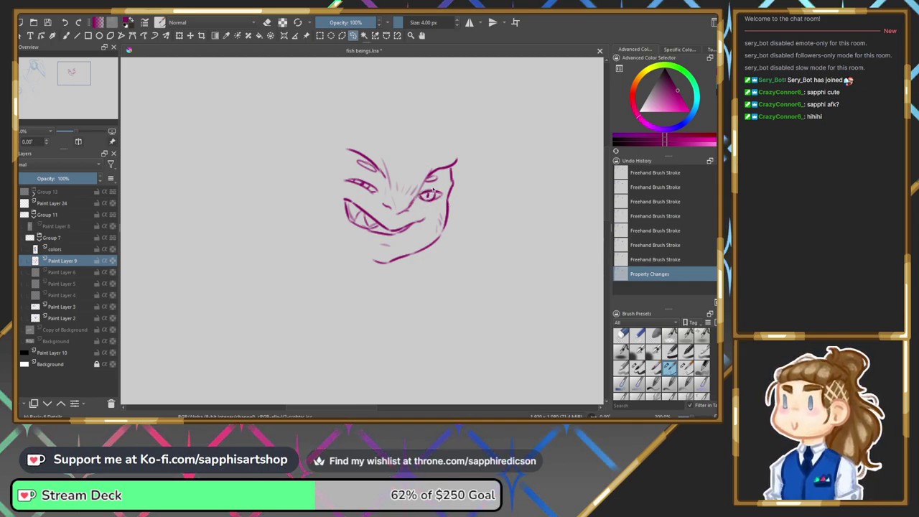
{"action": "mouse_move", "coordinate": [445, 202]}
{"action": "left_mouse_down"}
{"action": "mouse_move", "coordinate": [421, 195]}
{"action": "mouse_move", "coordinate": [431, 185]}
{"action": "left_mouse_up"}
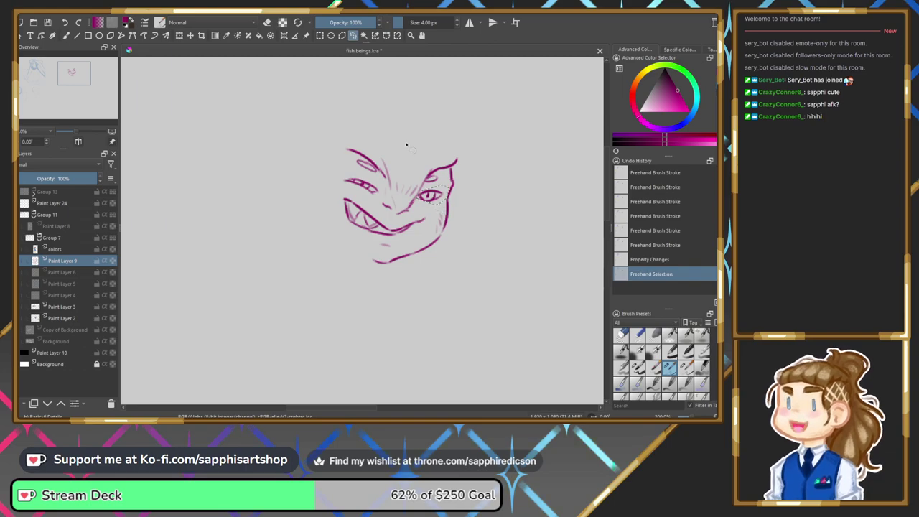
{"action": "key", "text": "ctrl+z"}
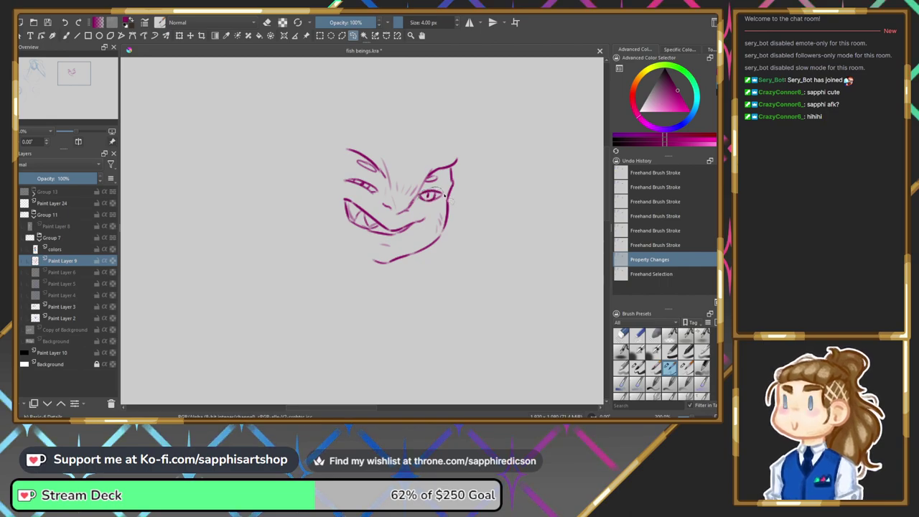
{"action": "key", "text": "ctrl+shift+z"}
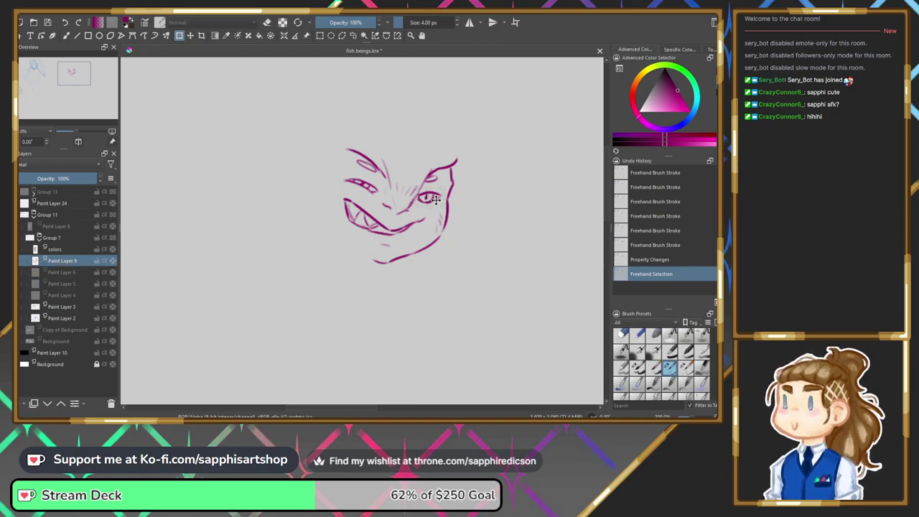
{"action": "key", "text": "ctrl+t"}
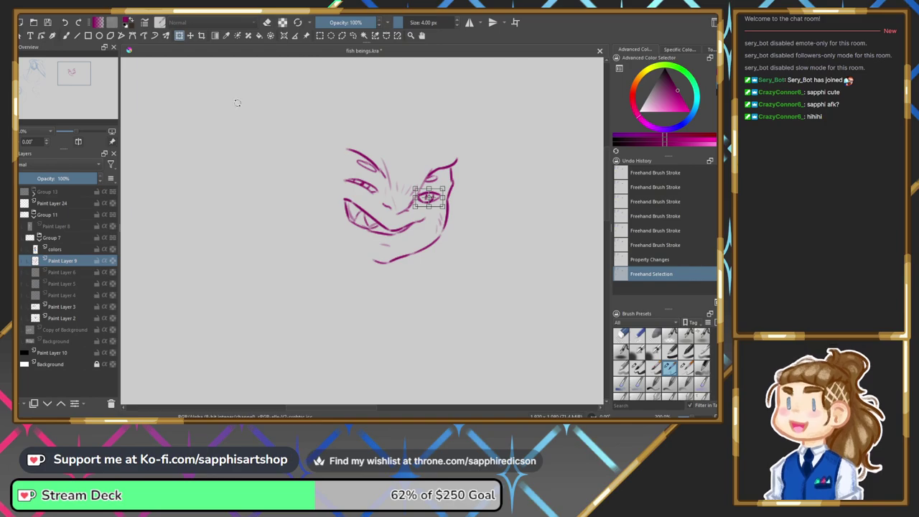
{"action": "key", "text": "Return"}
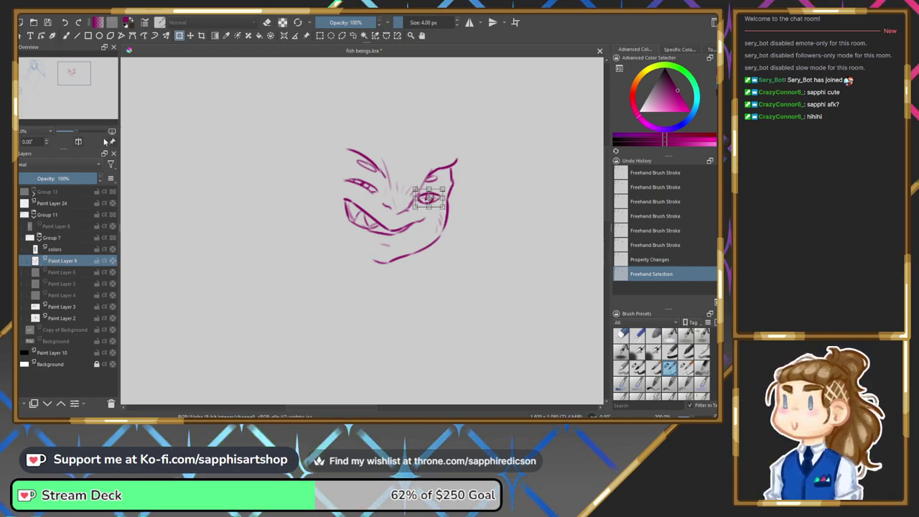
{"action": "left_click", "coordinate": [79, 142]}
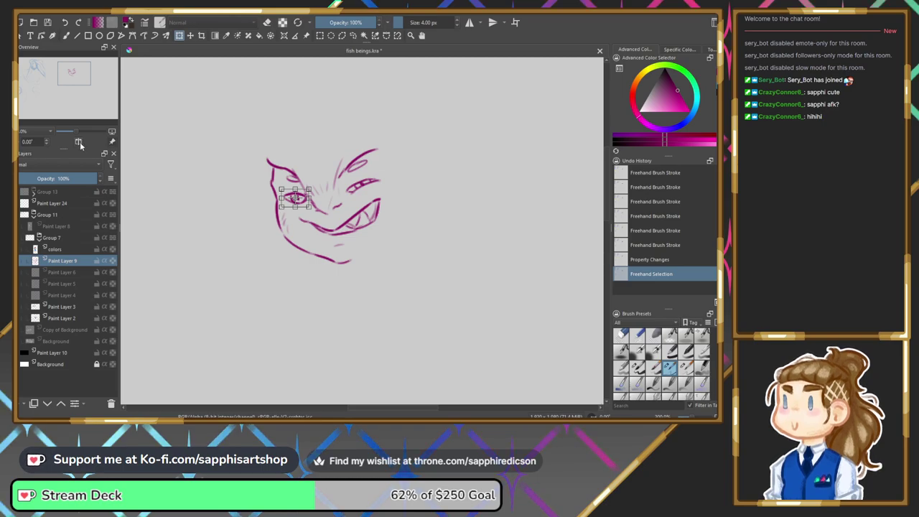
{"action": "left_click", "coordinate": [352, 36]}
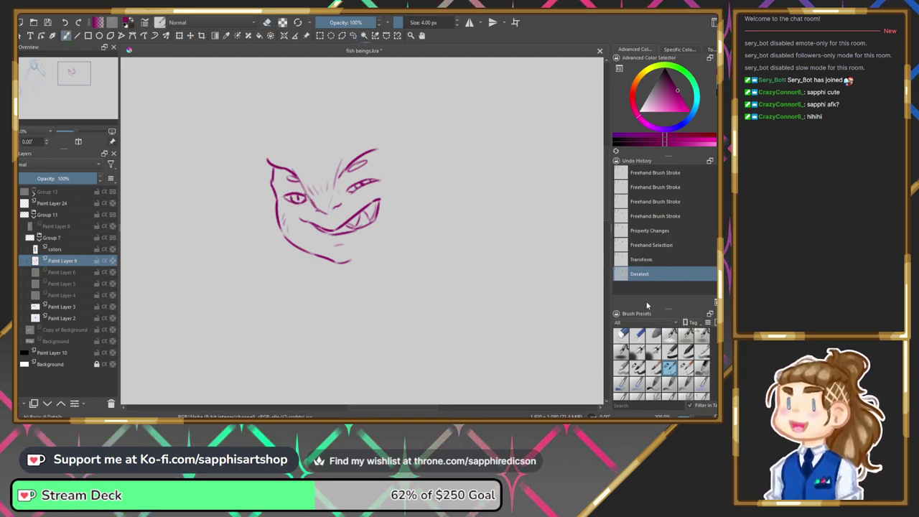
Erase the stray marks around the near eye with a 40 px eraser and redraw the creases beside it with the 4 px brush.
{"action": "left_click", "coordinate": [638, 366]}
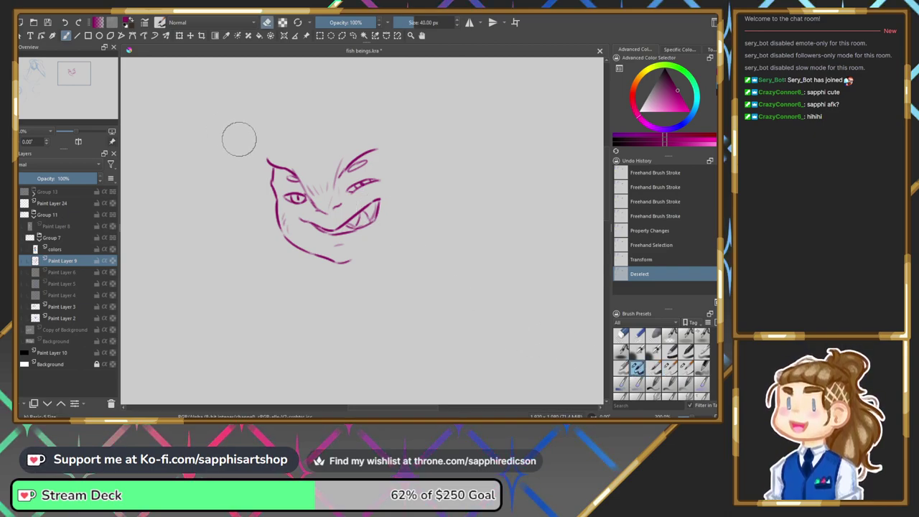
{"action": "left_click", "coordinate": [302, 193]}
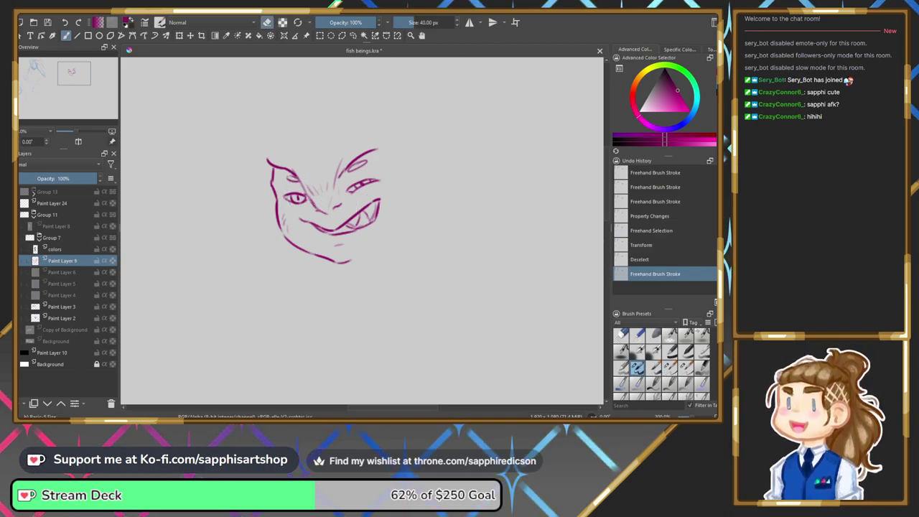
{"action": "left_click", "coordinate": [310, 201]}
{"action": "left_click", "coordinate": [669, 366]}
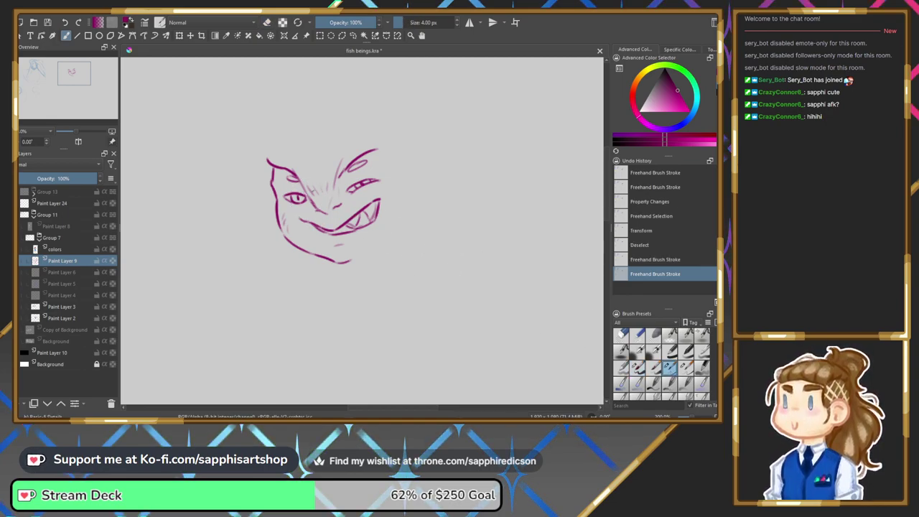
{"action": "mouse_move", "coordinate": [300, 181]}
{"action": "left_mouse_down"}
{"action": "mouse_move", "coordinate": [316, 208]}
{"action": "mouse_move", "coordinate": [323, 194]}
{"action": "left_mouse_up"}
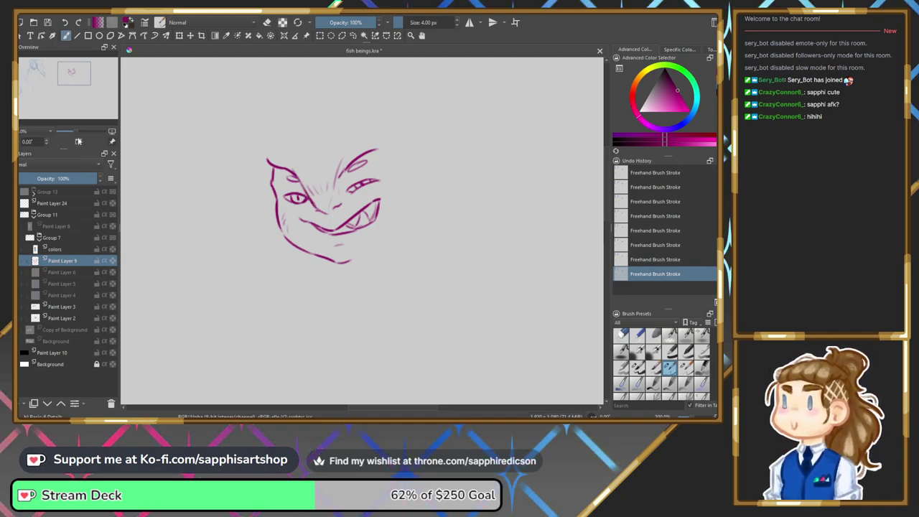
Show Paint Layer 6 again and line the far side of the jaw down to the chin in the mirrored view.
{"action": "left_click", "coordinate": [78, 141]}
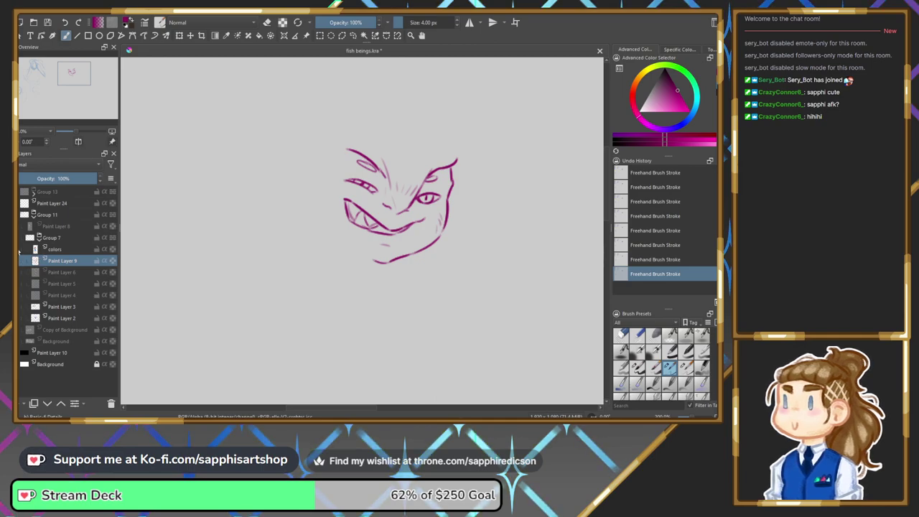
{"action": "left_click", "coordinate": [35, 272]}
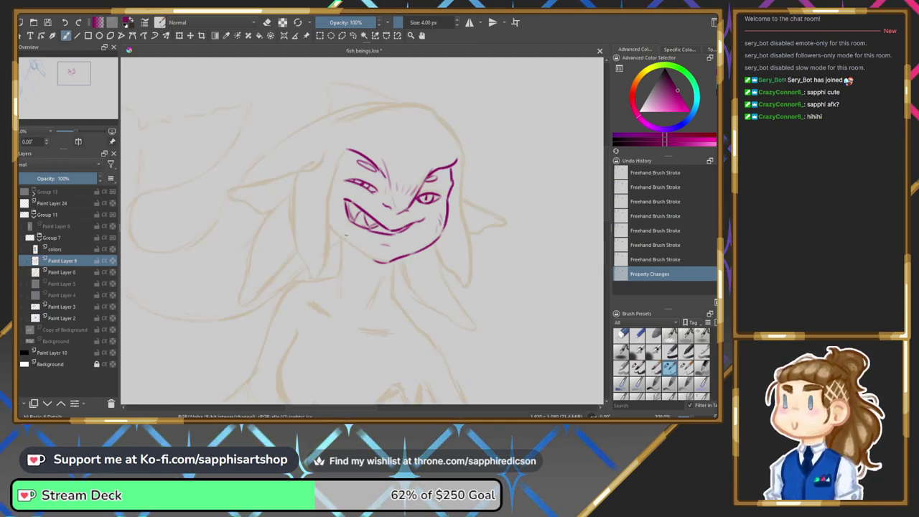
{"action": "mouse_move", "coordinate": [330, 226]}
{"action": "left_mouse_down"}
{"action": "mouse_move", "coordinate": [374, 261]}
{"action": "mouse_move", "coordinate": [391, 260]}
{"action": "left_mouse_up"}
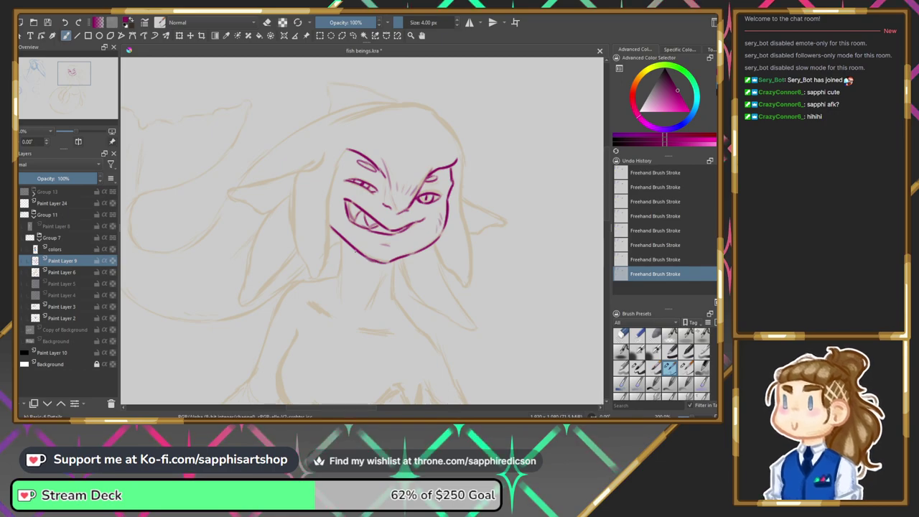
Return to the unmirrored view and line the crown of the head and its front curve down toward the brow.
{"action": "key", "text": "m"}
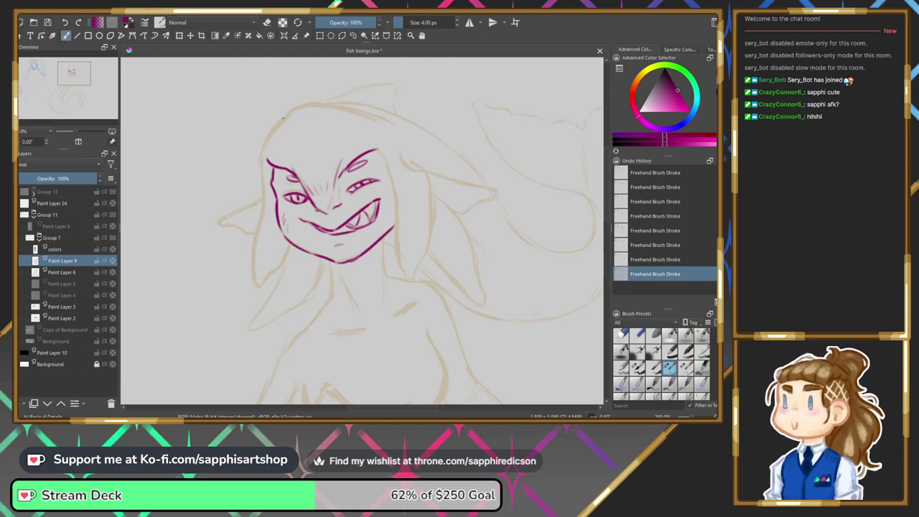
{"action": "left_click_drag", "start_coordinate": [298, 105], "coordinate": [372, 115]}
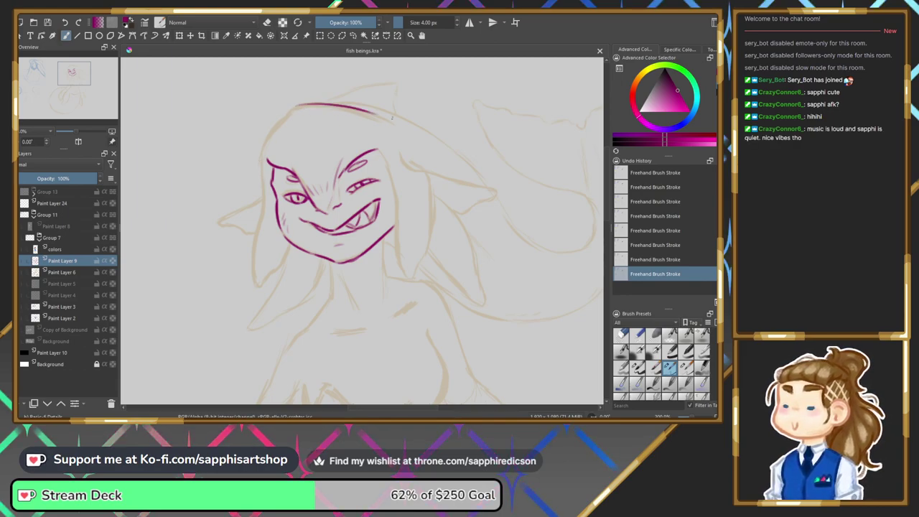
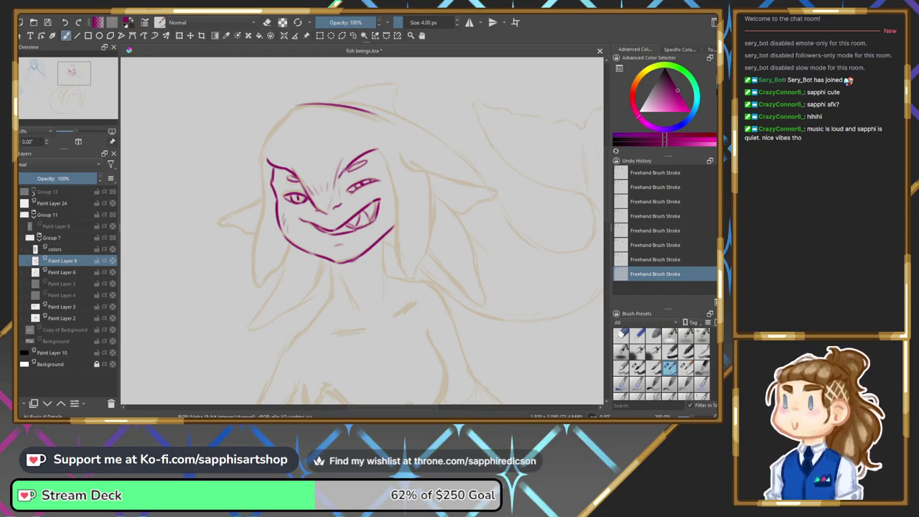
{"action": "left_click_drag", "start_coordinate": [296, 106], "coordinate": [260, 159]}
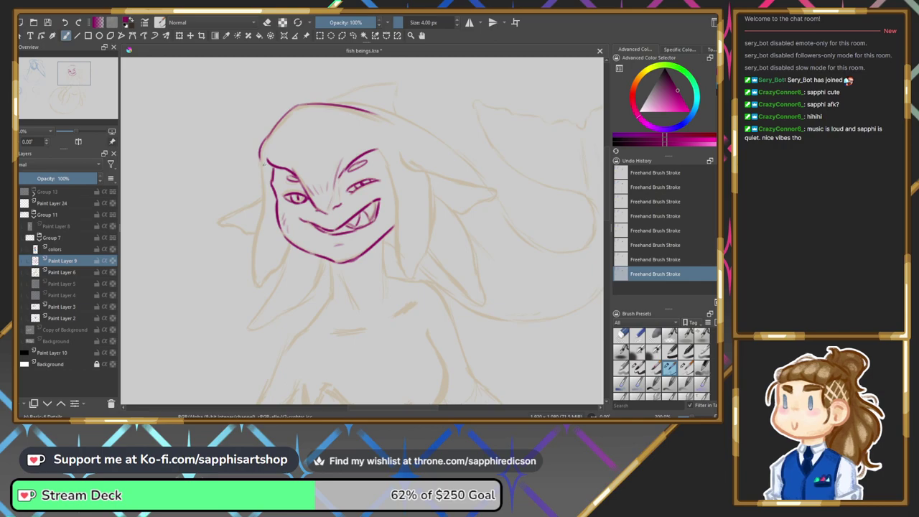
Redraw the head's front curve beside the brow, undoing the strokes that stray from the sketch.
{"action": "key", "text": "ctrl+z"}
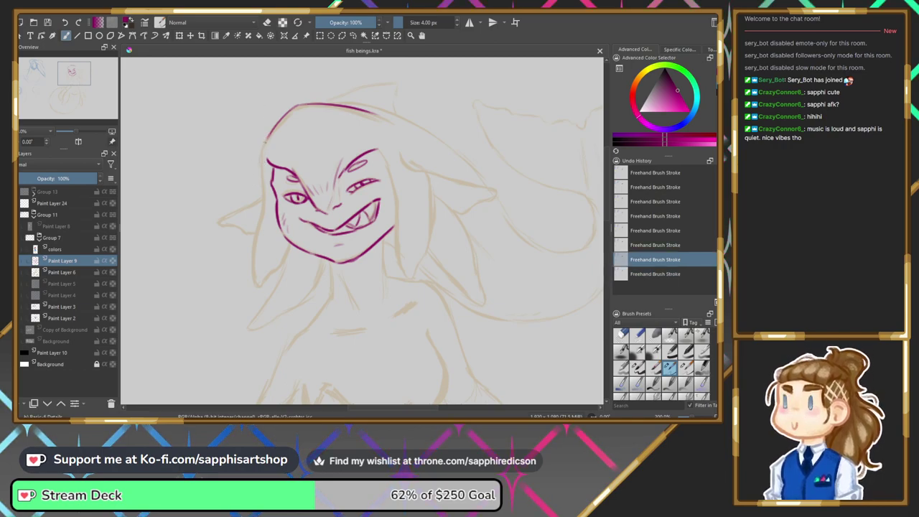
{"action": "key", "text": "ctrl+shift+z"}
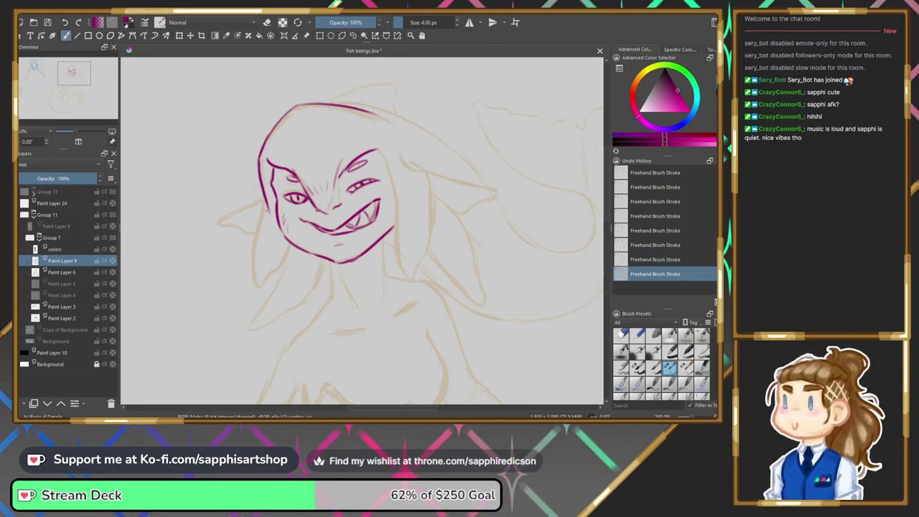
{"action": "key", "text": "ctrl+z"}
{"action": "key", "text": "ctrl+z"}
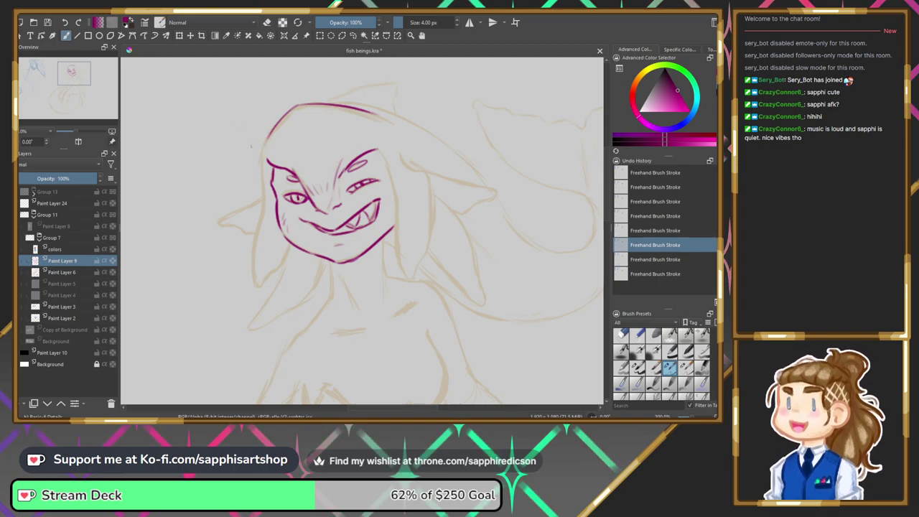
{"action": "key", "text": "ctrl+shift+z"}
{"action": "key", "text": "ctrl+shift+z"}
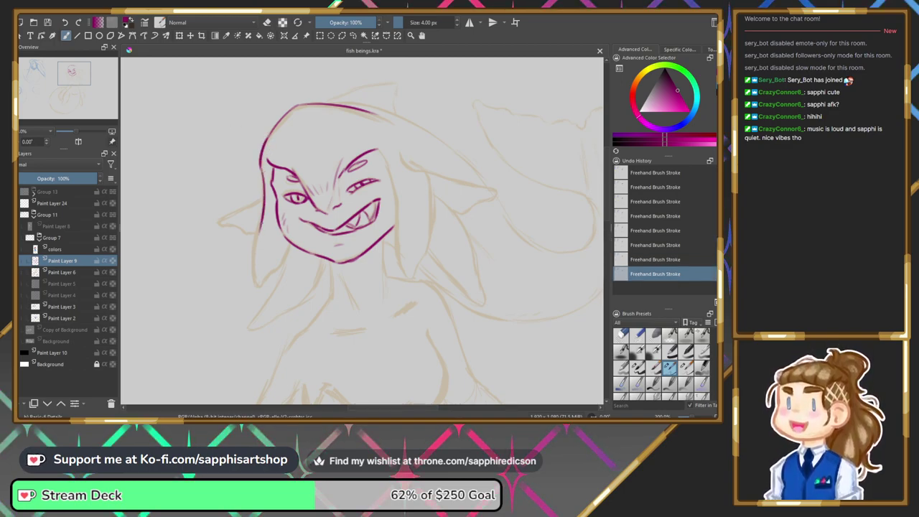
{"action": "key", "text": "ctrl+z"}
{"action": "key", "text": "ctrl+z"}
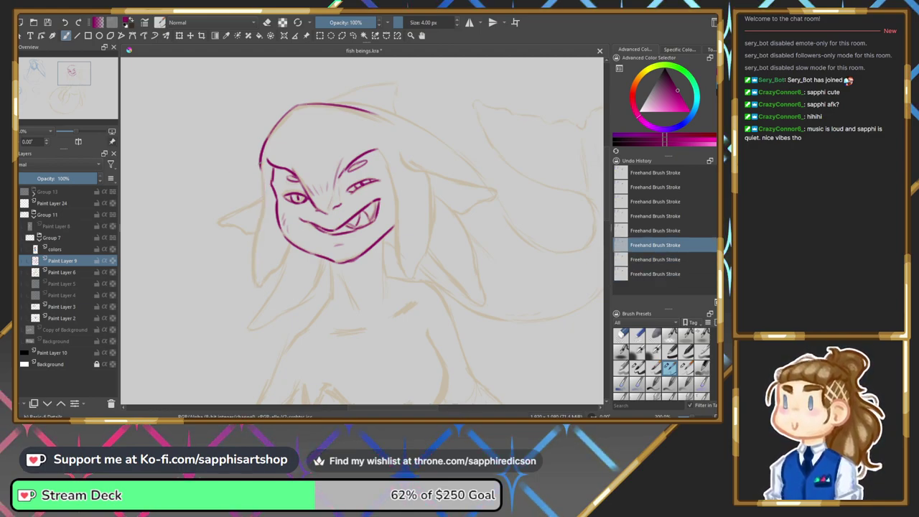
{"action": "key", "text": "ctrl+shift+z"}
{"action": "key", "text": "ctrl+shift+z"}
{"action": "key", "text": "ctrl+z"}
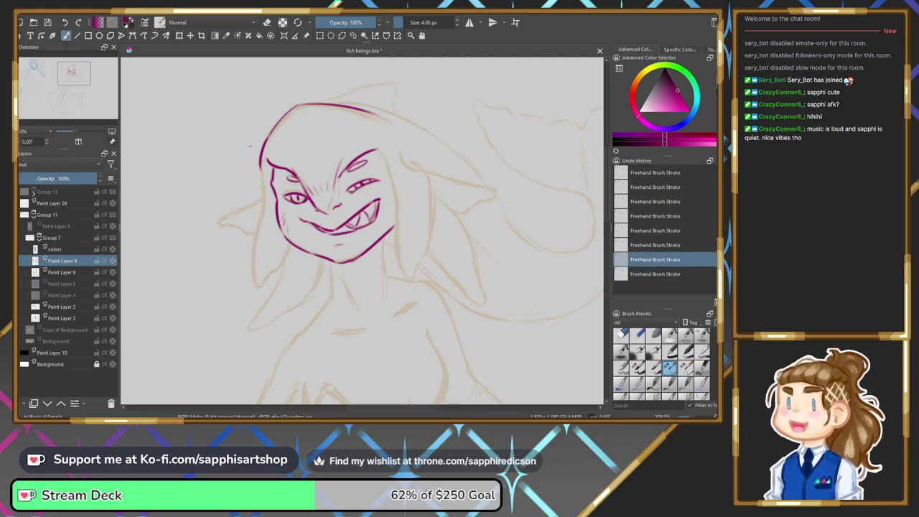
Line the long lobe hanging beside the face, the lower lobe beneath the jaw, and the small pointed fin on that side.
{"action": "mouse_move", "coordinate": [263, 167]}
{"action": "left_mouse_down"}
{"action": "mouse_move", "coordinate": [257, 286]}
{"action": "mouse_move", "coordinate": [289, 256]}
{"action": "left_mouse_up"}
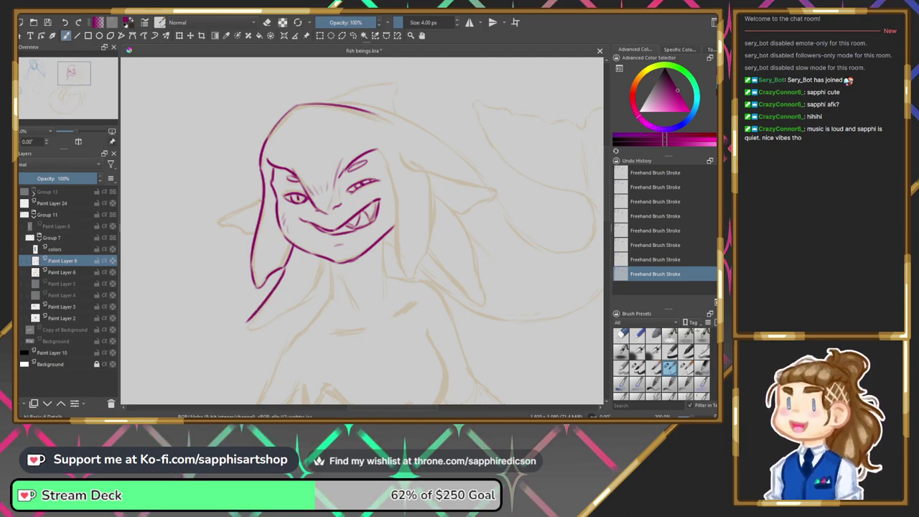
{"action": "key", "text": "ctrl+z"}
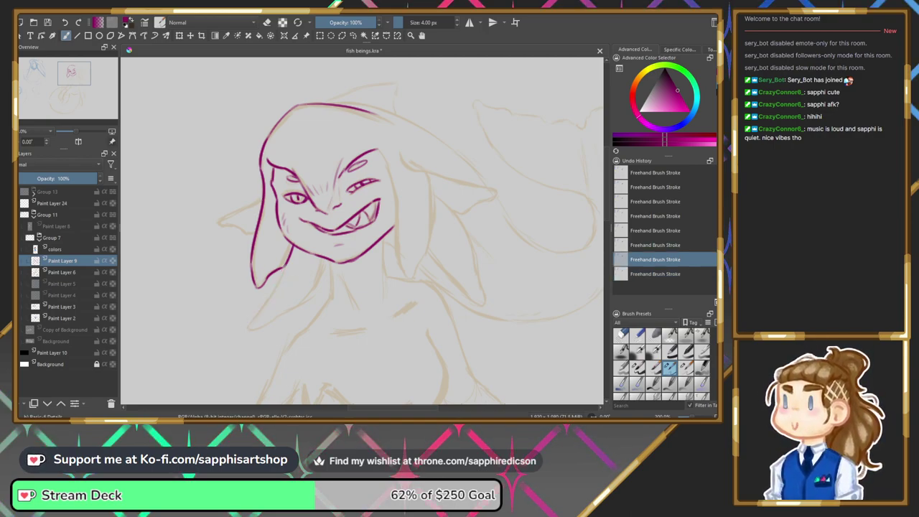
{"action": "key", "text": "ctrl+shift+z"}
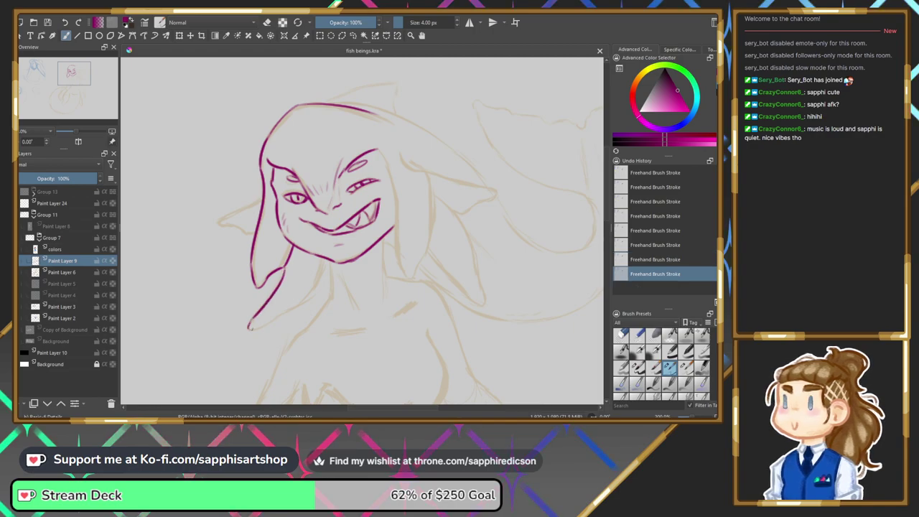
{"action": "mouse_move", "coordinate": [251, 328]}
{"action": "left_mouse_down"}
{"action": "mouse_move", "coordinate": [311, 297]}
{"action": "mouse_move", "coordinate": [323, 270]}
{"action": "left_mouse_up"}
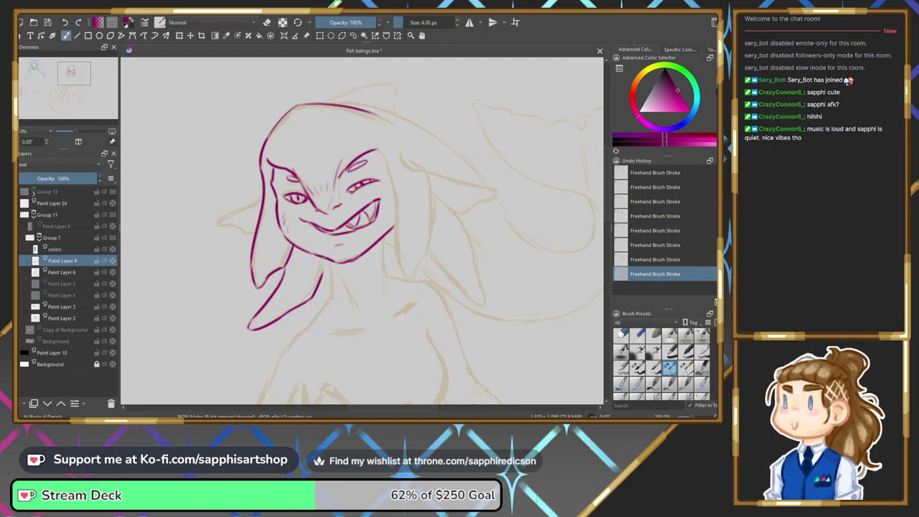
{"action": "key", "text": "ctrl+z"}
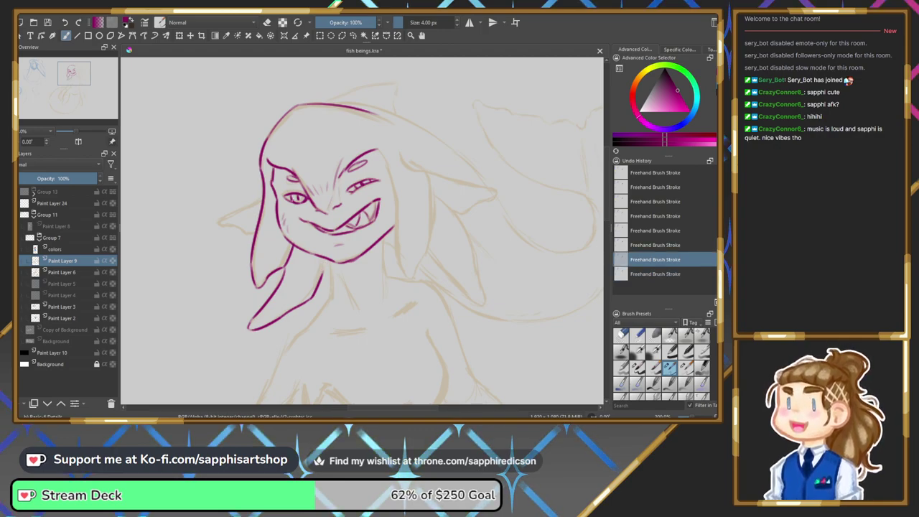
{"action": "key", "text": "ctrl+shift+z"}
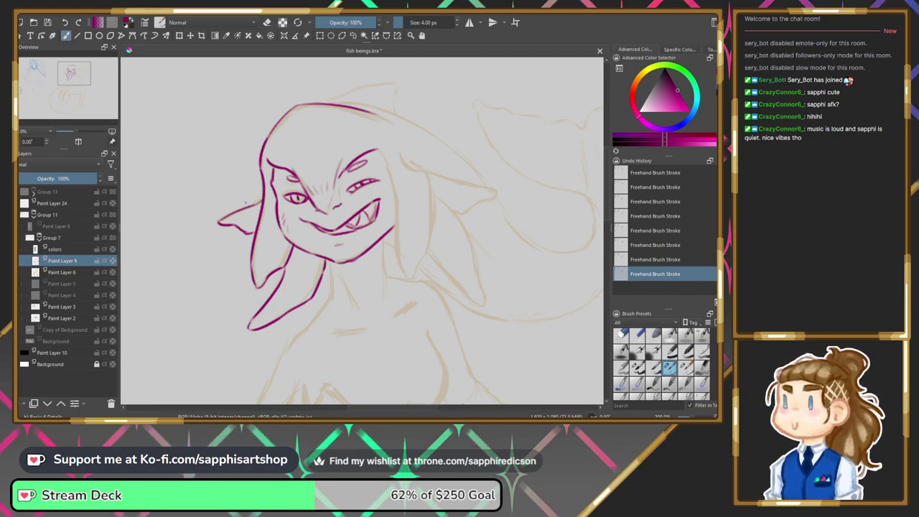
Hide Paint Layer 6 to check the magenta lineart alone in mirrored and unmirrored views, and show the sketch again.
{"action": "left_click", "coordinate": [18, 273]}
{"action": "left_click", "coordinate": [19, 273]}
{"action": "left_click", "coordinate": [19, 273]}
{"action": "left_click", "coordinate": [19, 273]}
{"action": "left_click", "coordinate": [18, 273]}
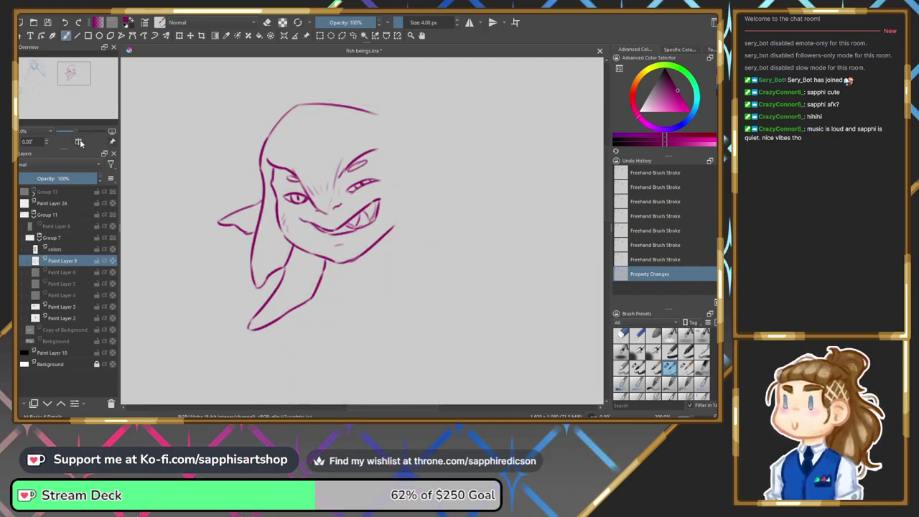
{"action": "left_click", "coordinate": [78, 141]}
{"action": "left_click", "coordinate": [78, 141]}
{"action": "left_click", "coordinate": [78, 142]}
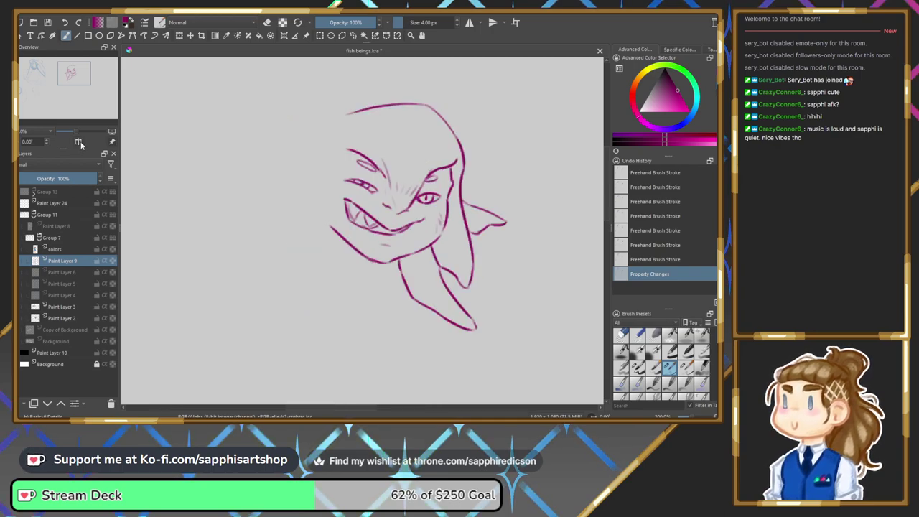
{"action": "left_click", "coordinate": [78, 141]}
{"action": "left_click", "coordinate": [31, 273]}
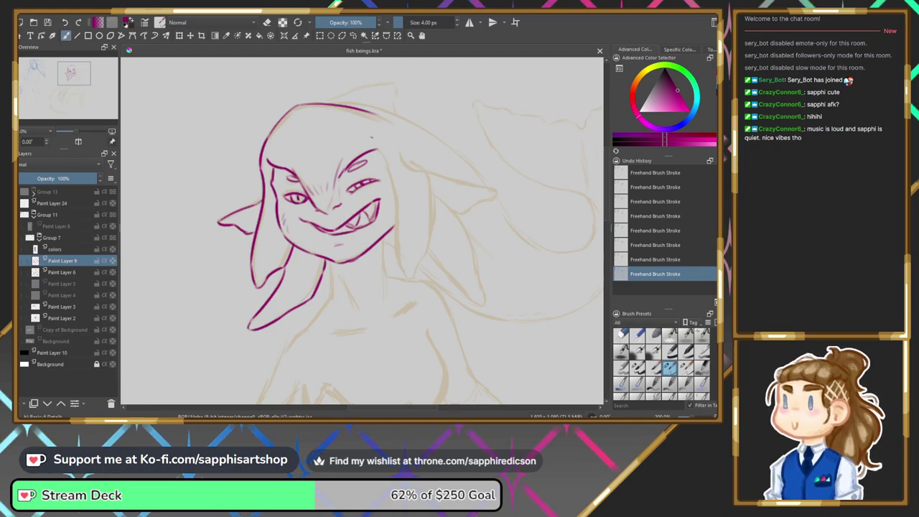
Line the pointed fin on top of the head, undoing the crown strokes tried across its base.
{"action": "left_click_drag", "start_coordinate": [330, 104], "coordinate": [442, 123]}
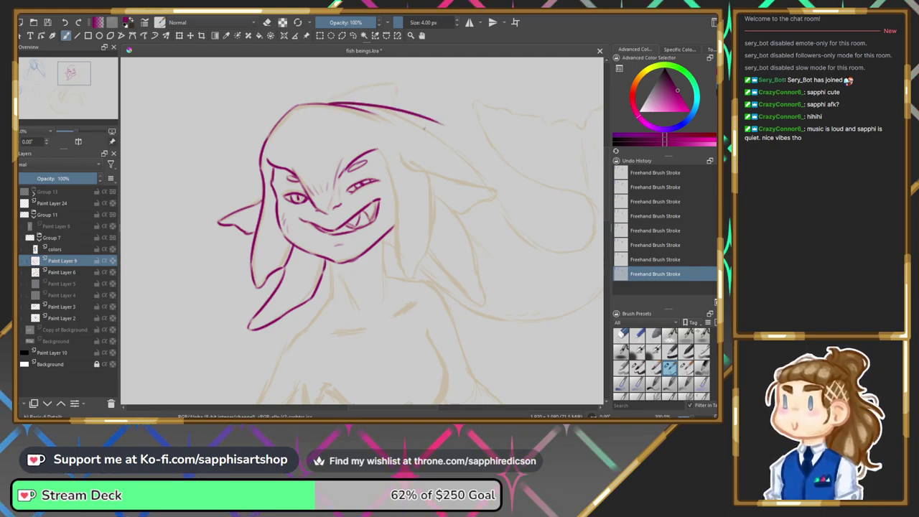
{"action": "key", "text": "ctrl+z"}
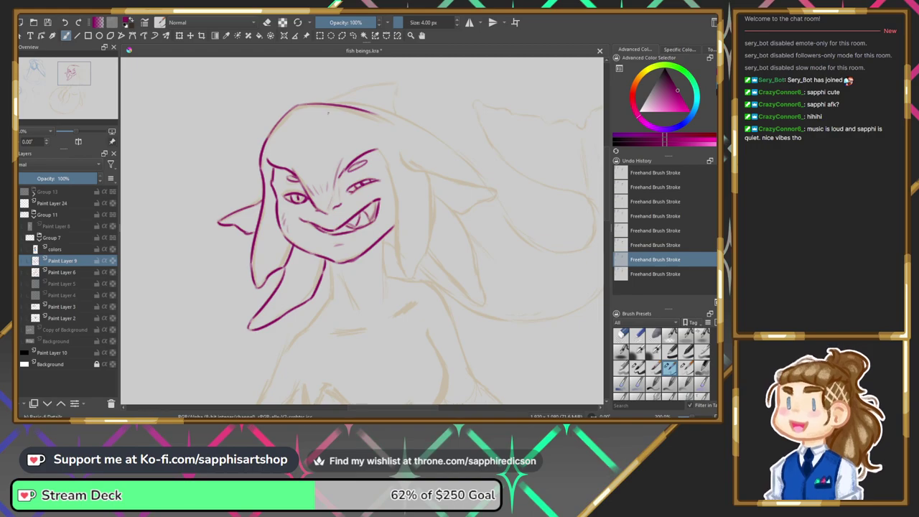
{"action": "key", "text": "ctrl+shift+z"}
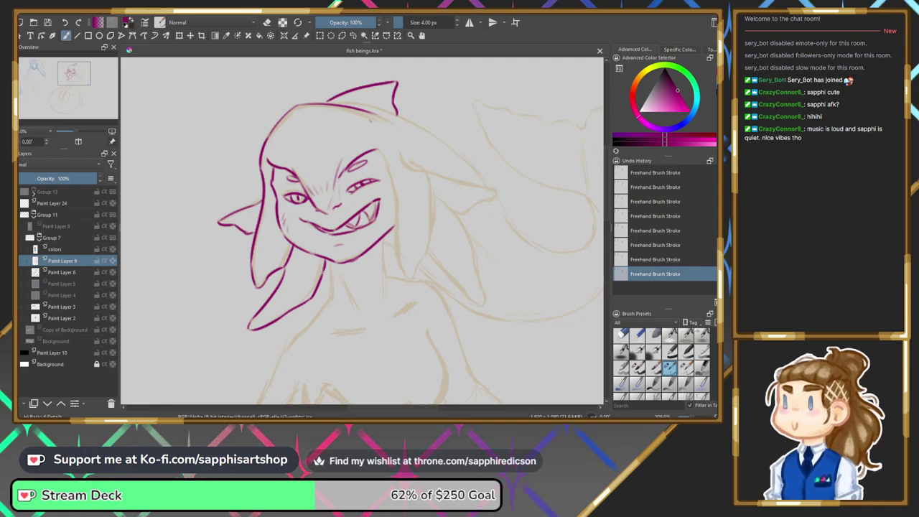
{"action": "left_click_drag", "start_coordinate": [339, 102], "coordinate": [415, 117]}
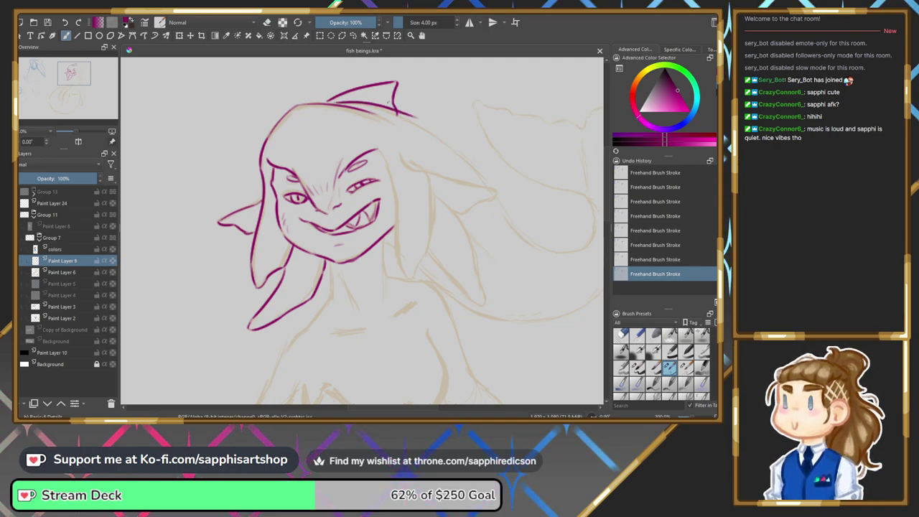
{"action": "key", "text": "ctrl+z"}
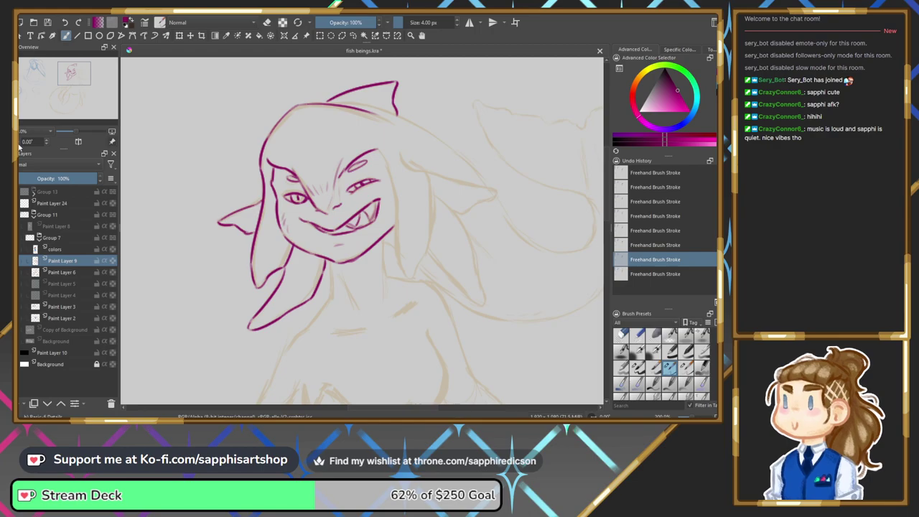
Rotate the canvas to -105° and line the back of the head past the base of the top fin.
{"action": "key", "text": "4"}
{"action": "key", "text": "4"}
{"action": "key", "text": "4"}
{"action": "key", "text": "4"}
{"action": "key", "text": "4"}
{"action": "key", "text": "4"}
{"action": "key", "text": "4"}
{"action": "key", "text": "4"}
{"action": "key", "text": "6"}
{"action": "key", "text": "6"}
{"action": "key", "text": "4"}
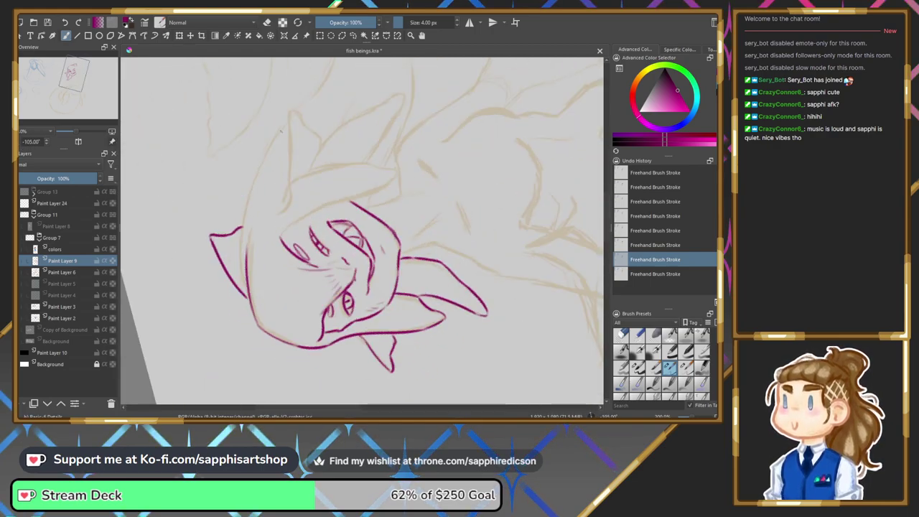
{"action": "left_click_drag", "start_coordinate": [287, 124], "coordinate": [251, 275]}
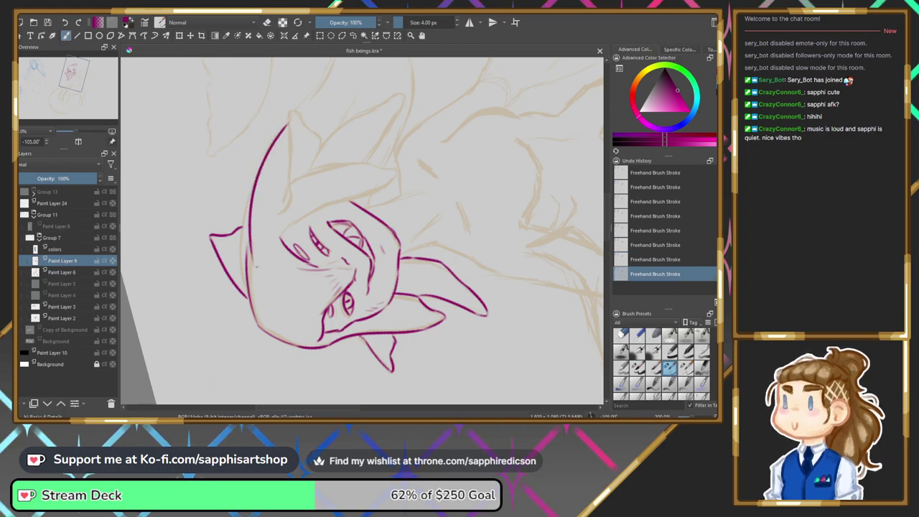
{"action": "key", "text": "ctrl+z"}
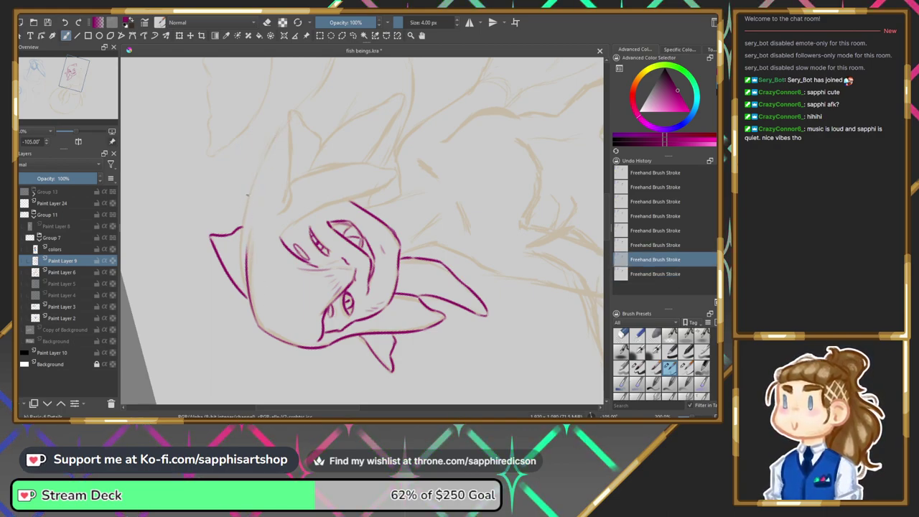
{"action": "left_click_drag", "start_coordinate": [248, 198], "coordinate": [244, 287]}
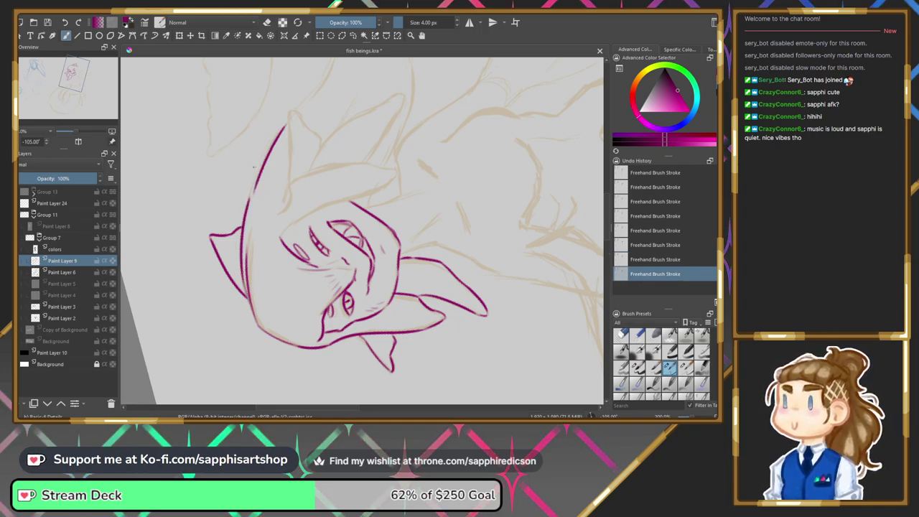
{"action": "key", "text": "ctrl+z"}
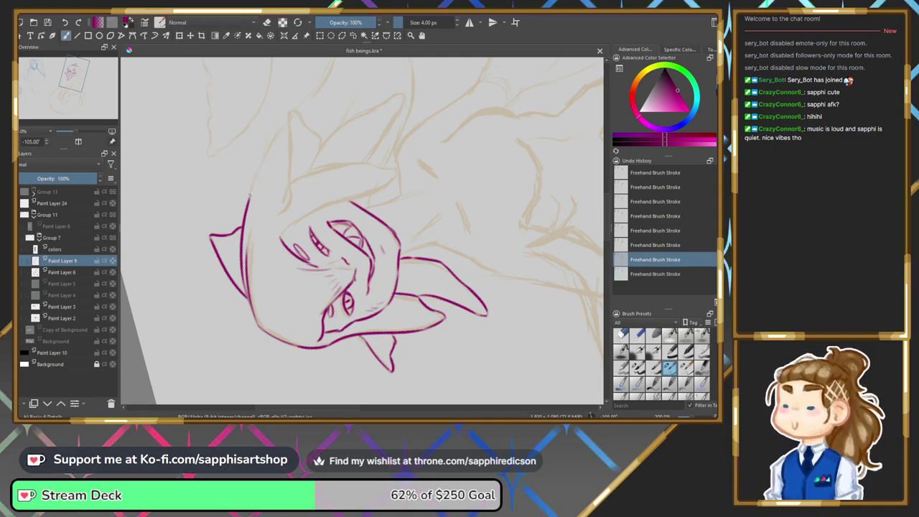
{"action": "key", "text": "ctrl+shift+z"}
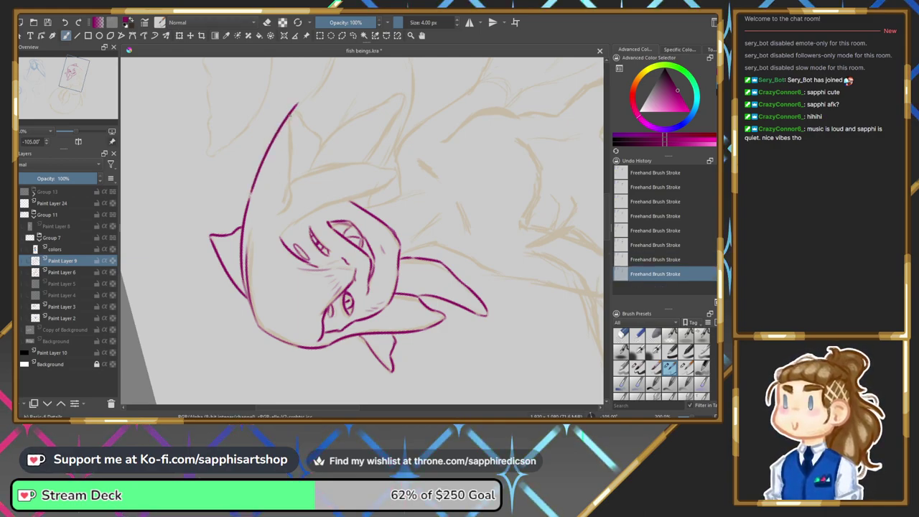
{"action": "key", "text": "ctrl+z"}
{"action": "key", "text": "ctrl+shift+z"}
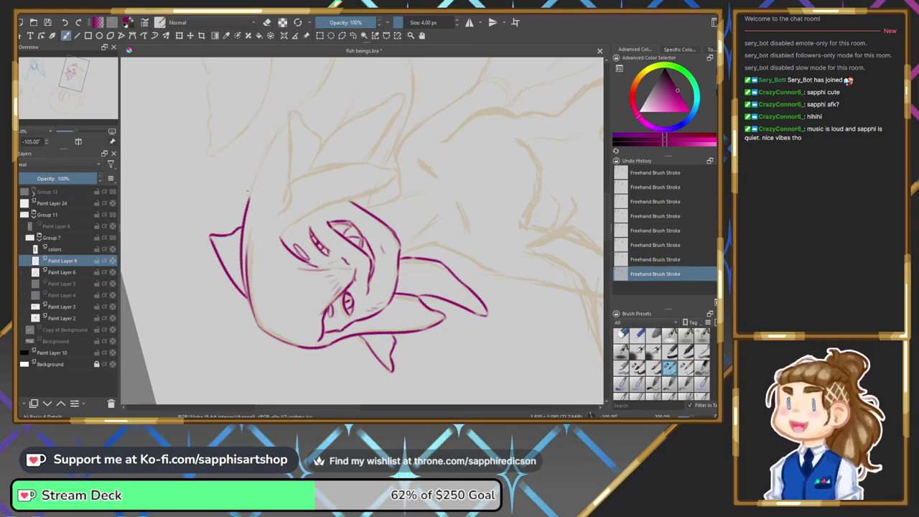
{"action": "key", "text": "ctrl+z"}
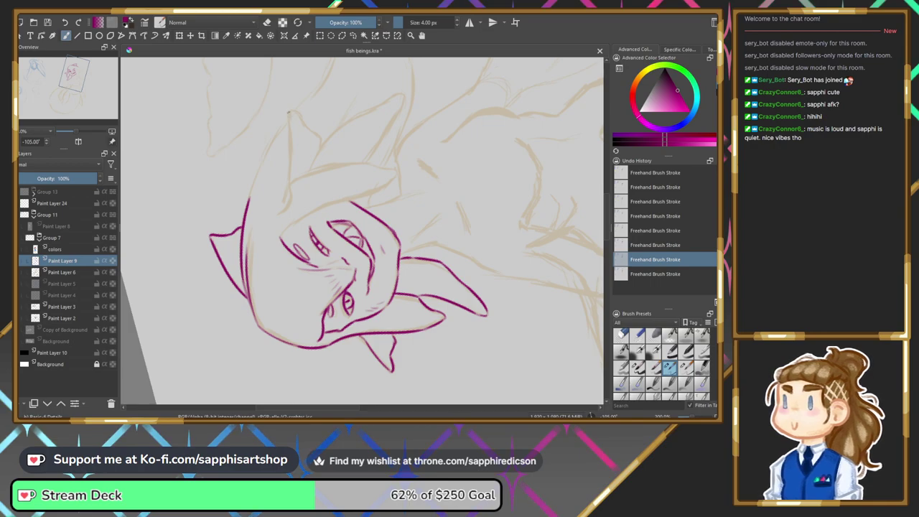
{"action": "key", "text": "ctrl+shift+z"}
{"action": "key", "text": "ctrl+z"}
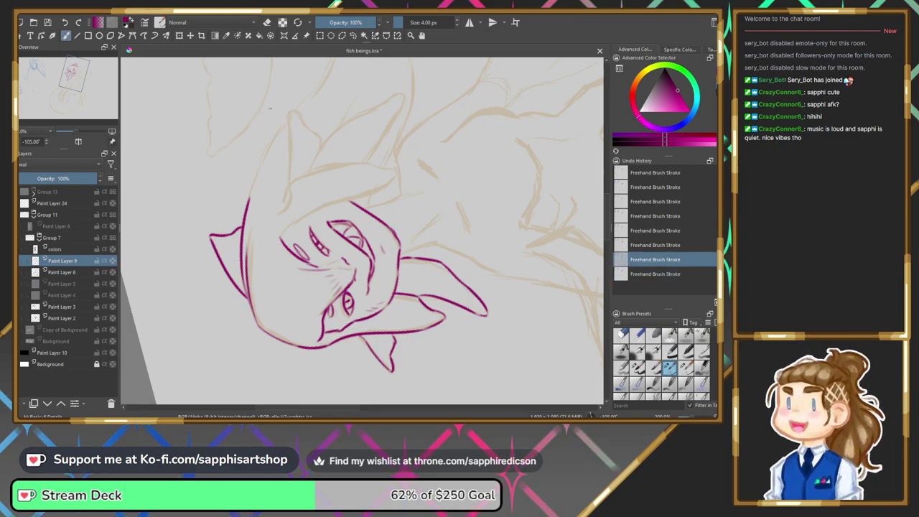
Line the inner edge and pointed tip of the first fin behind the head, down to the notch beside the neighbouring fin.
{"action": "key", "text": "ctrl+shift+z"}
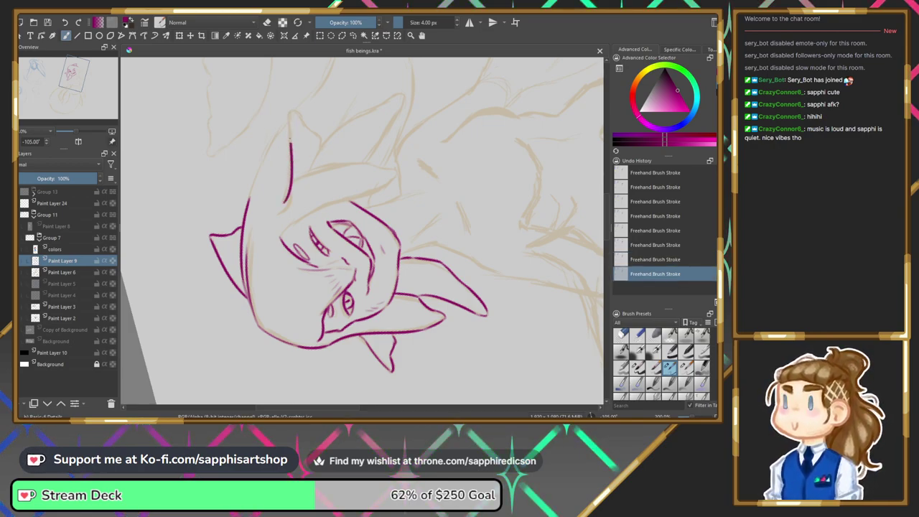
{"action": "key", "text": "ctrl+z"}
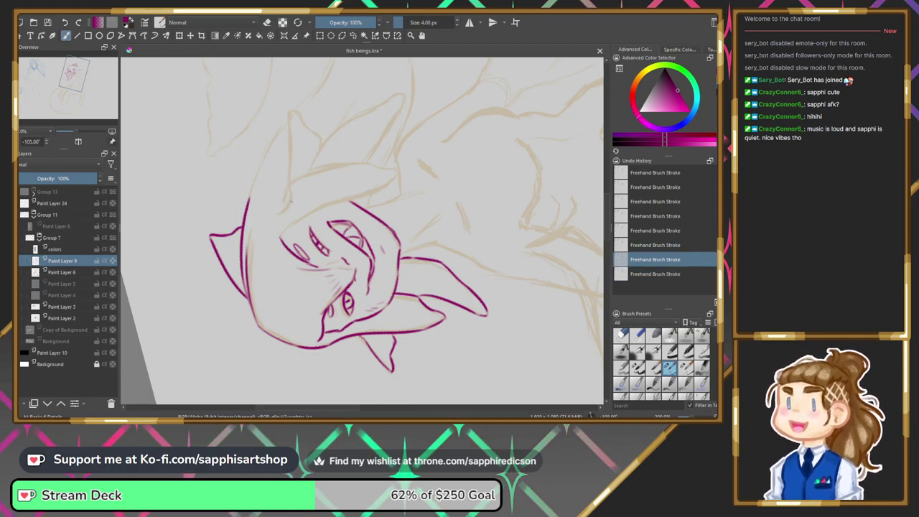
{"action": "key", "text": "ctrl+shift+z"}
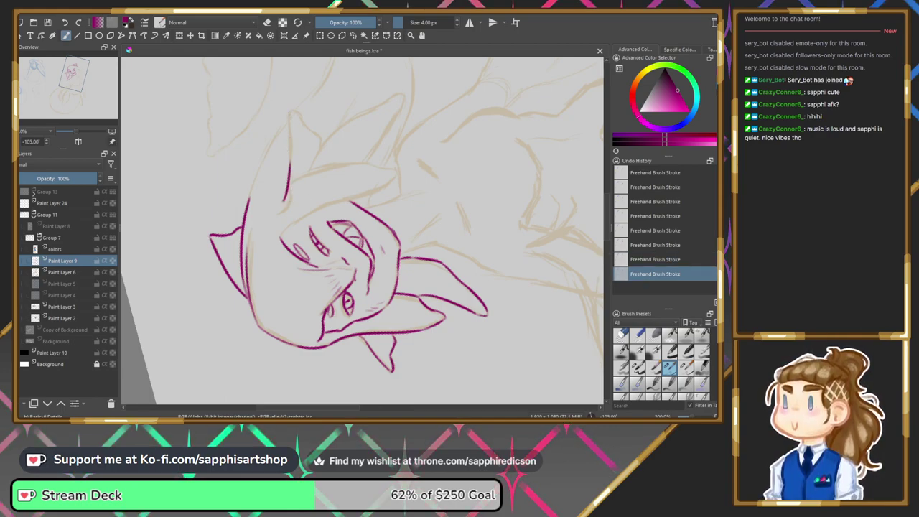
{"action": "key", "text": "ctrl+z"}
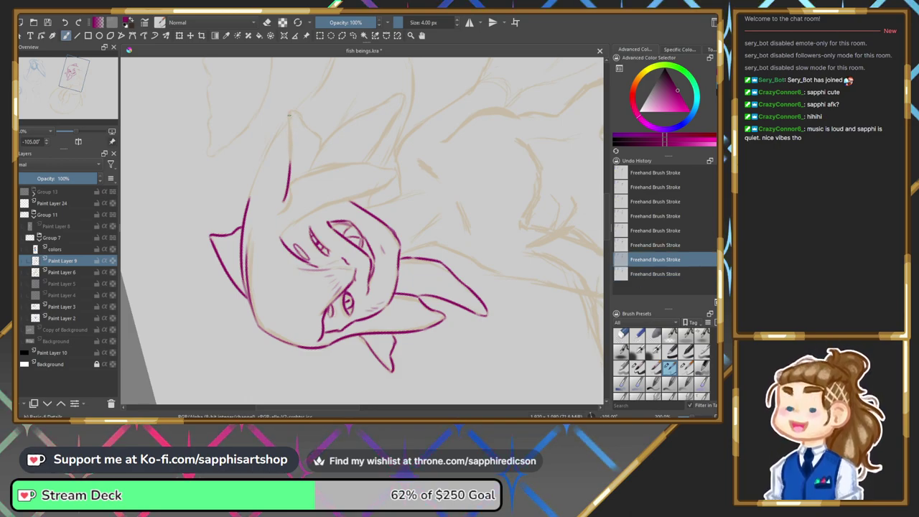
{"action": "key", "text": "ctrl+shift+z"}
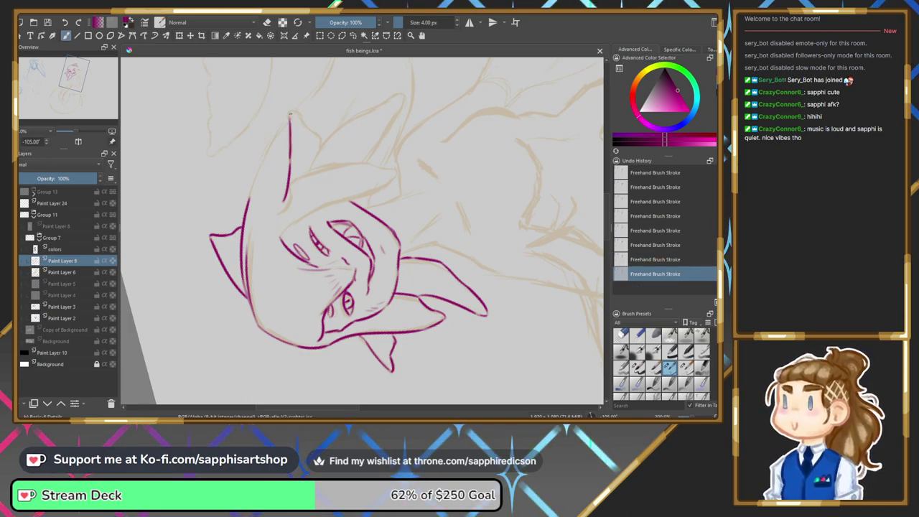
{"action": "left_click_drag", "start_coordinate": [290, 116], "coordinate": [321, 140]}
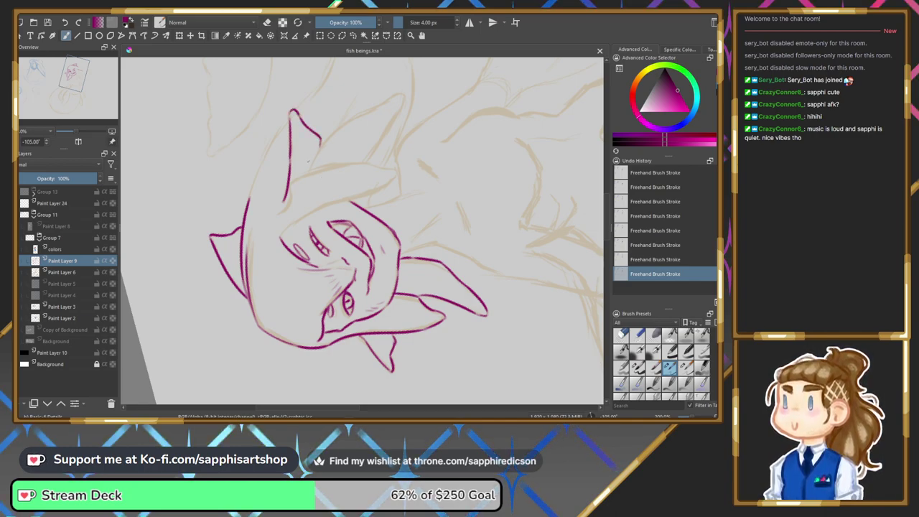
Line the long curved edge of the neighbouring fin, from the notch out to its tip.
{"action": "left_click_drag", "start_coordinate": [354, 124], "coordinate": [388, 100]}
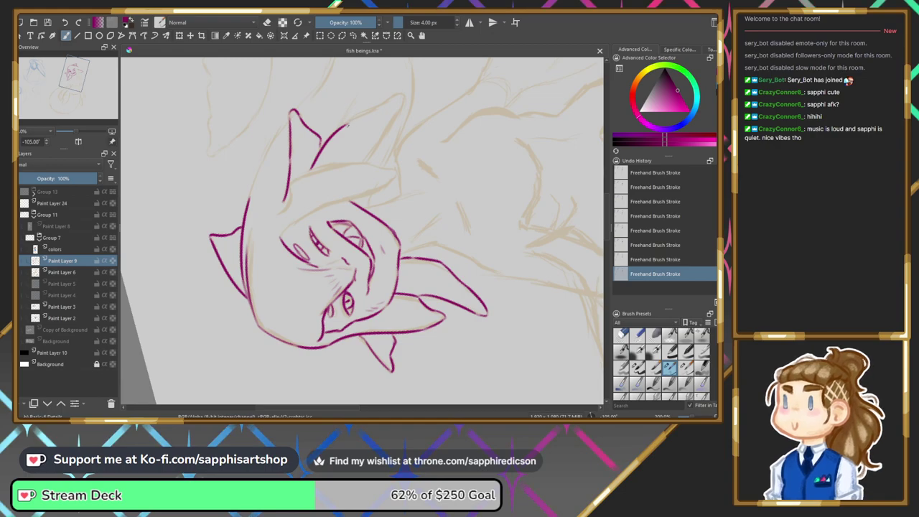
{"action": "key", "text": "ctrl+z"}
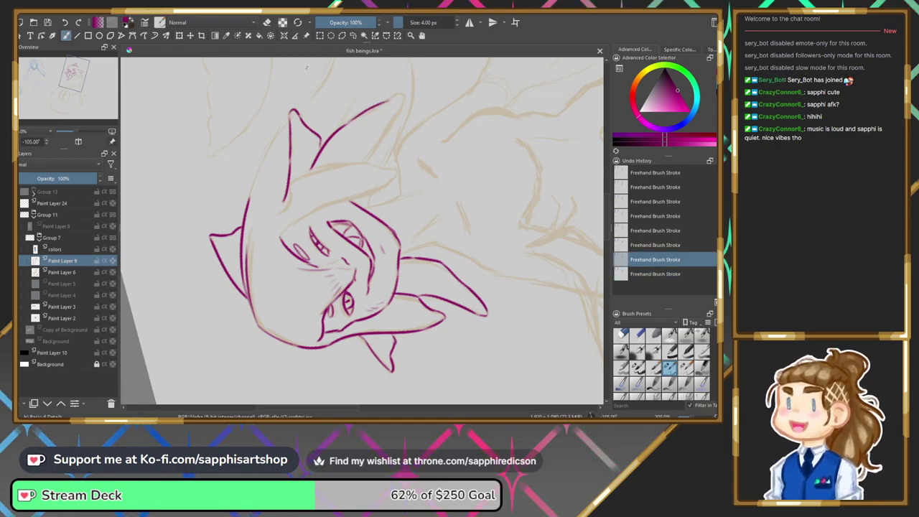
{"action": "key", "text": "ctrl+shift+z"}
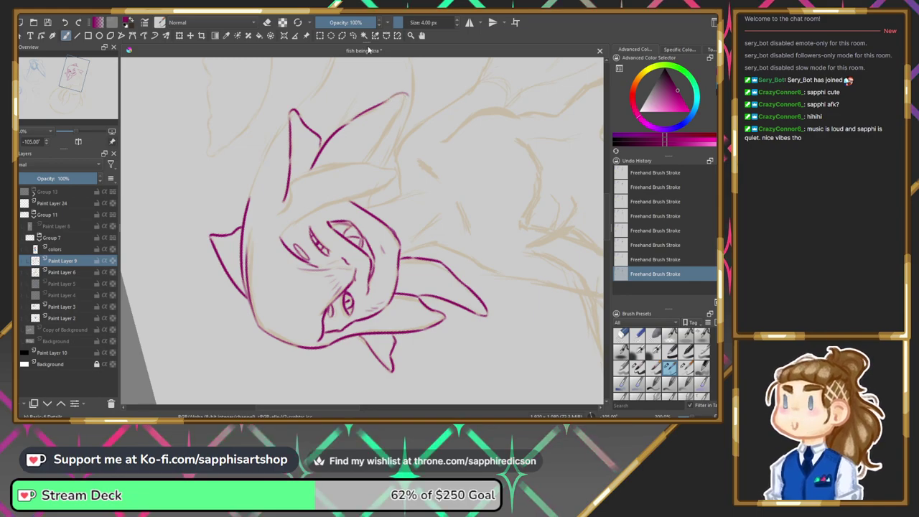
Redraw the rounded tip of the long lower hair tentacle and ink its remaining edge over the beige sketch.
{"action": "key", "text": "ctrl+z"}
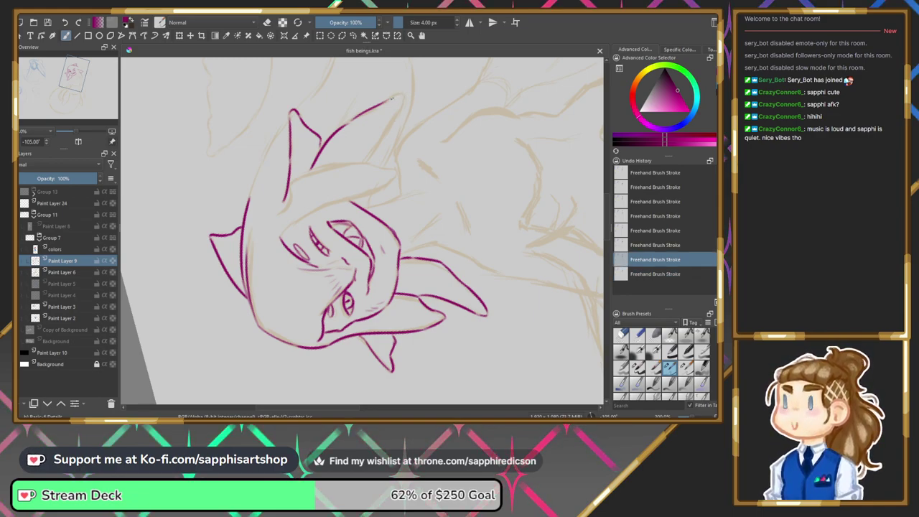
{"action": "key", "text": "ctrl+shift+z"}
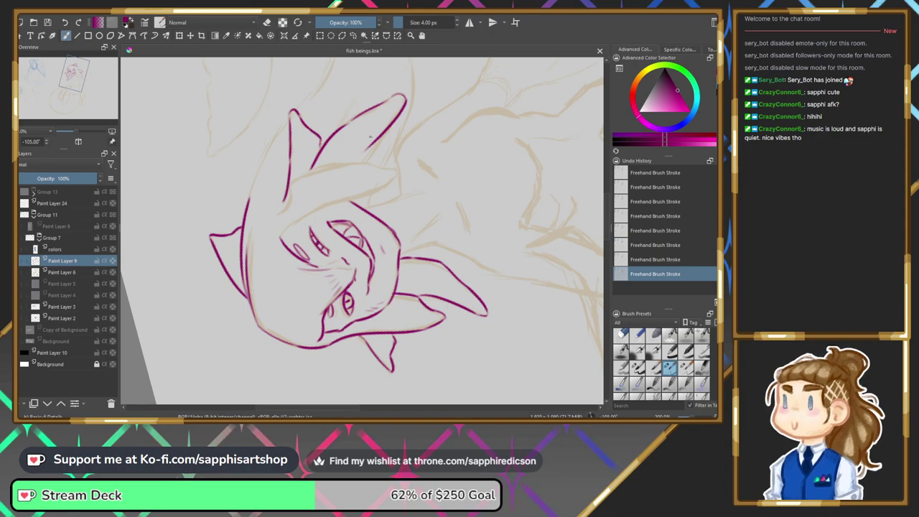
{"action": "key", "text": "ctrl+z"}
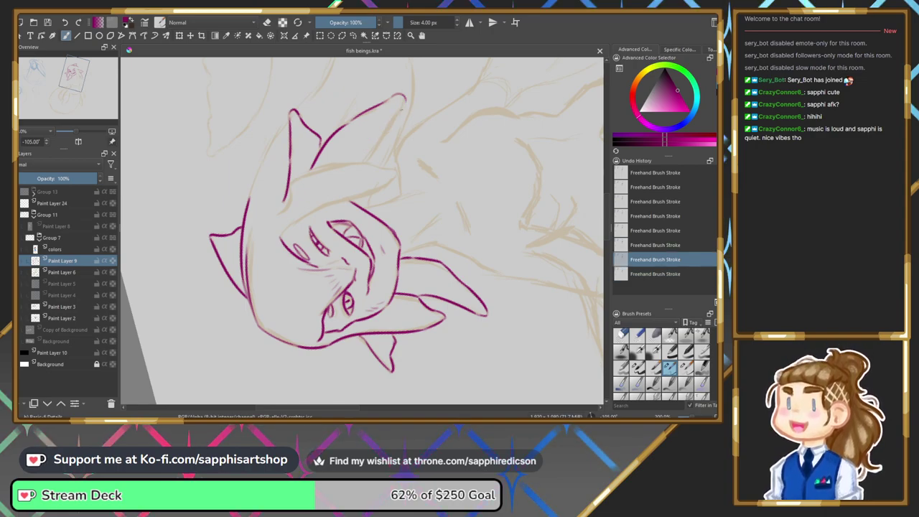
{"action": "key", "text": "ctrl+shift+z"}
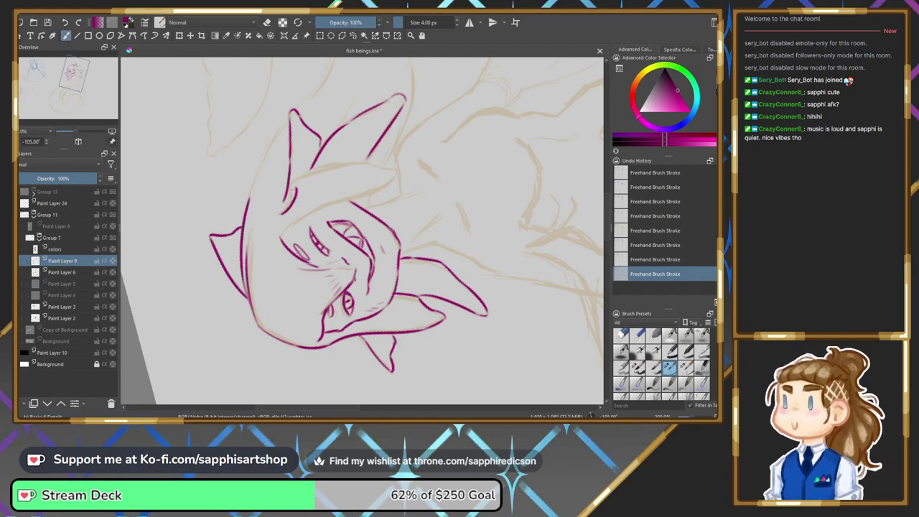
Ink the small curl at the side fin's base and the outer edge of the hair strand hanging from it.
{"action": "key", "text": "ctrl+z"}
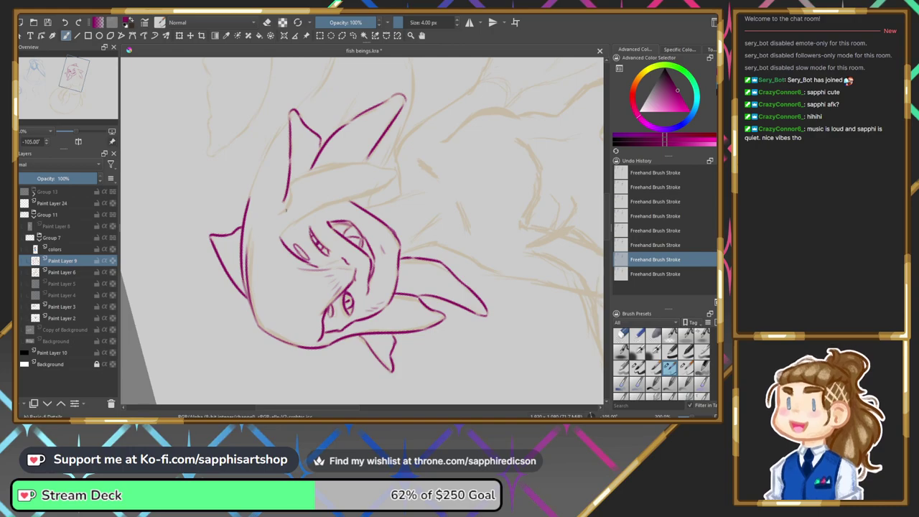
{"action": "key", "text": "ctrl+shift+z"}
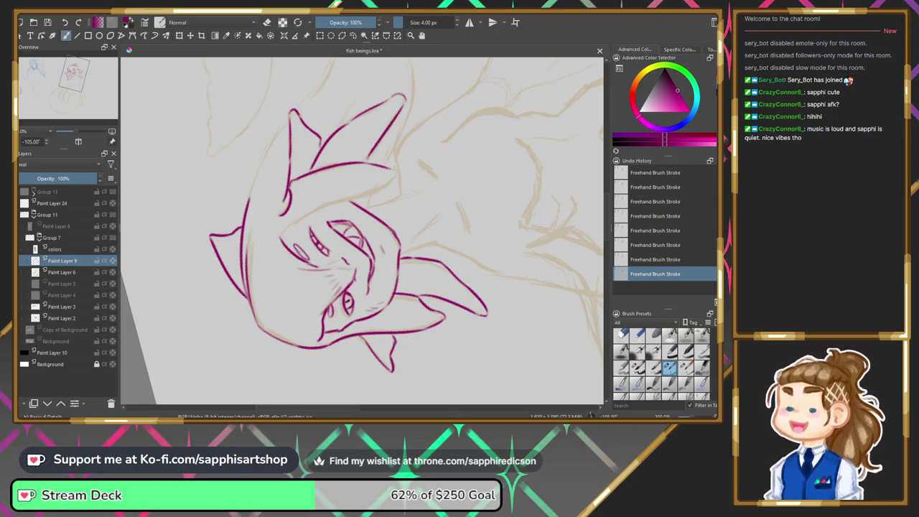
{"action": "key", "text": "ctrl+z"}
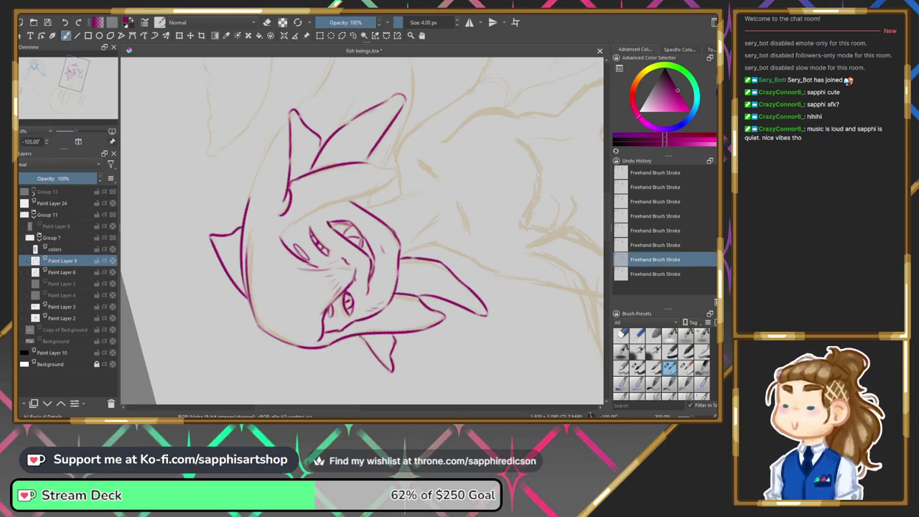
{"action": "key", "text": "ctrl+shift+z"}
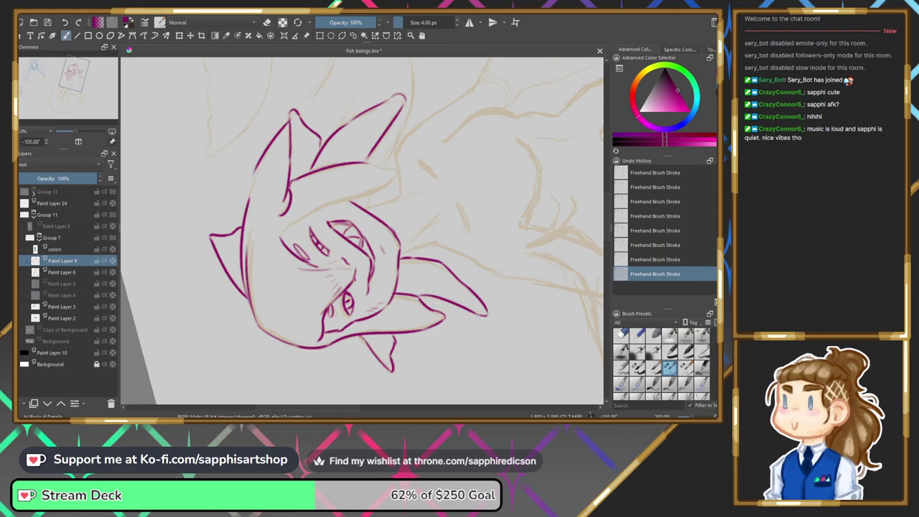
Try to ink the outer edge of the side fin from its tip towards the head.
{"action": "key", "text": "ctrl+z"}
{"action": "key", "text": "ctrl+shift+z"}
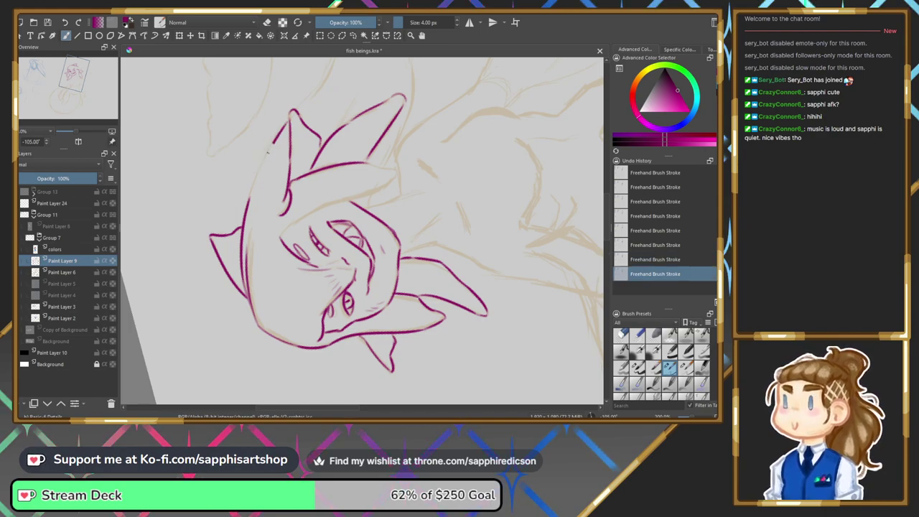
{"action": "key", "text": "ctrl+z"}
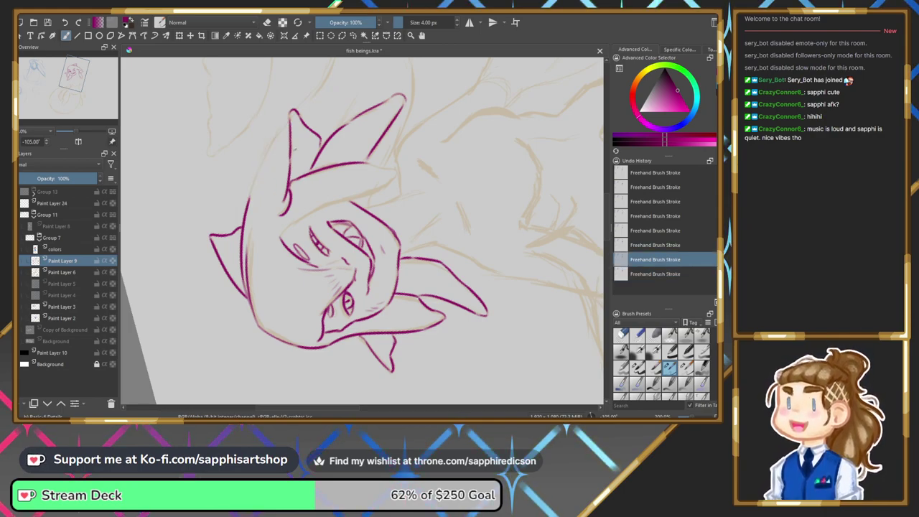
{"action": "key", "text": "ctrl+shift+z"}
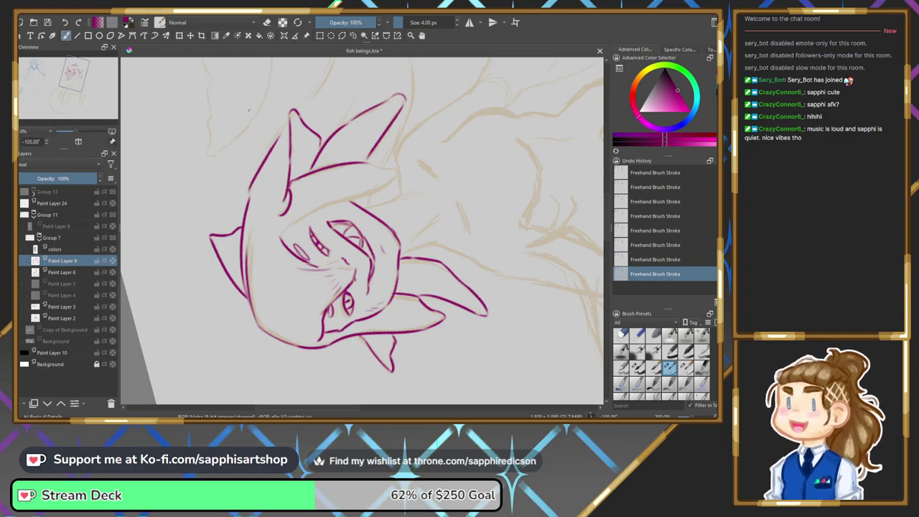
{"action": "key", "text": "ctrl+z"}
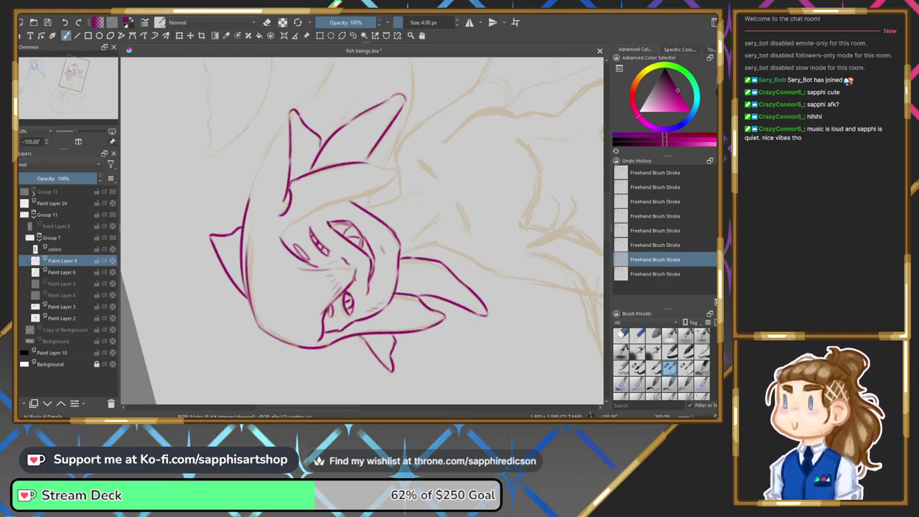
Rotate the canvas to 180° and ink the side fin's outer edge from its tip into the head outline.
{"action": "key", "text": "shift+space"}
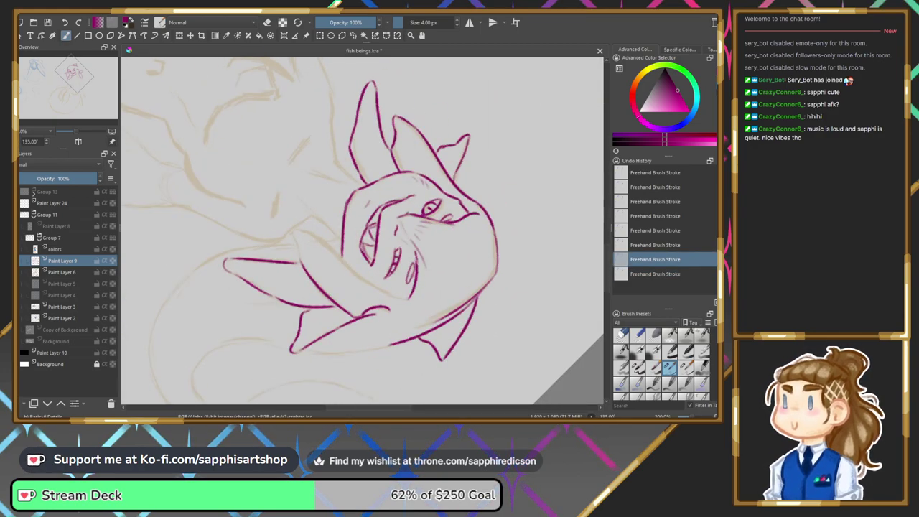
{"action": "key", "text": "shift+space"}
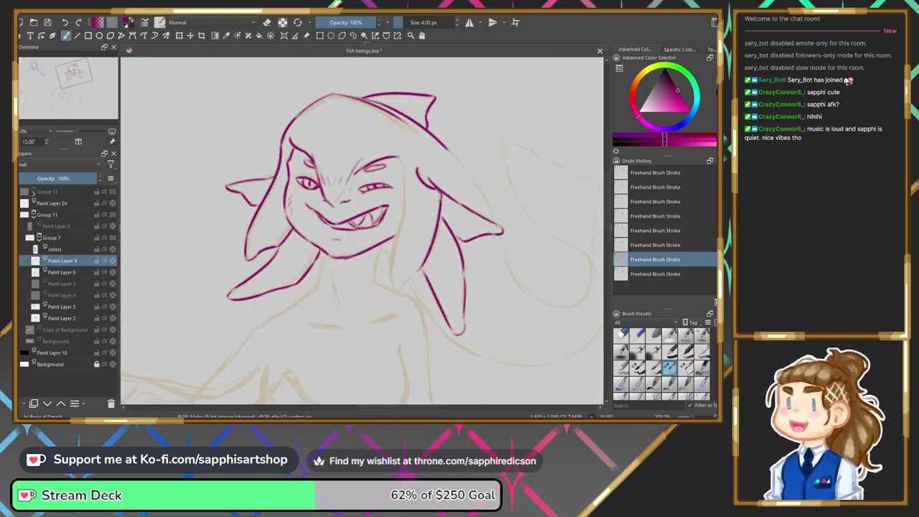
{"action": "key", "text": "shift+space"}
{"action": "key", "text": "shift+space"}
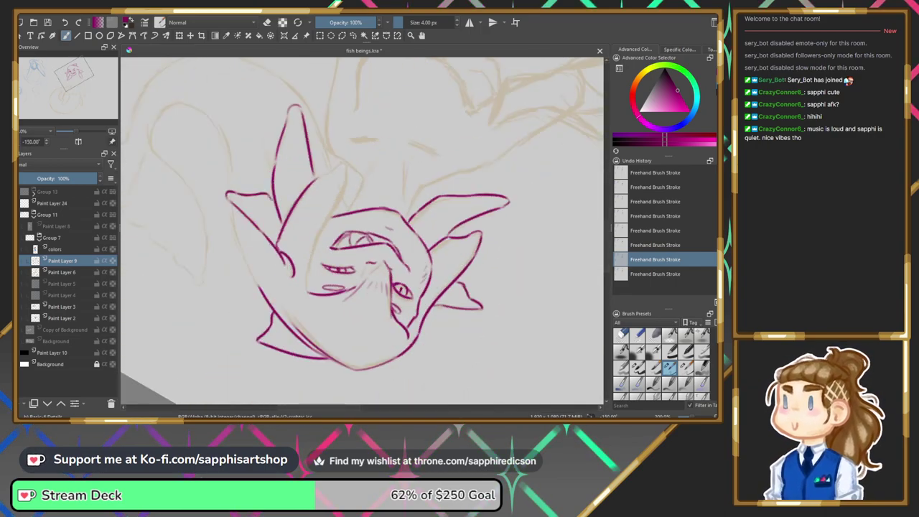
{"action": "key", "text": "4"}
{"action": "key", "text": "4"}
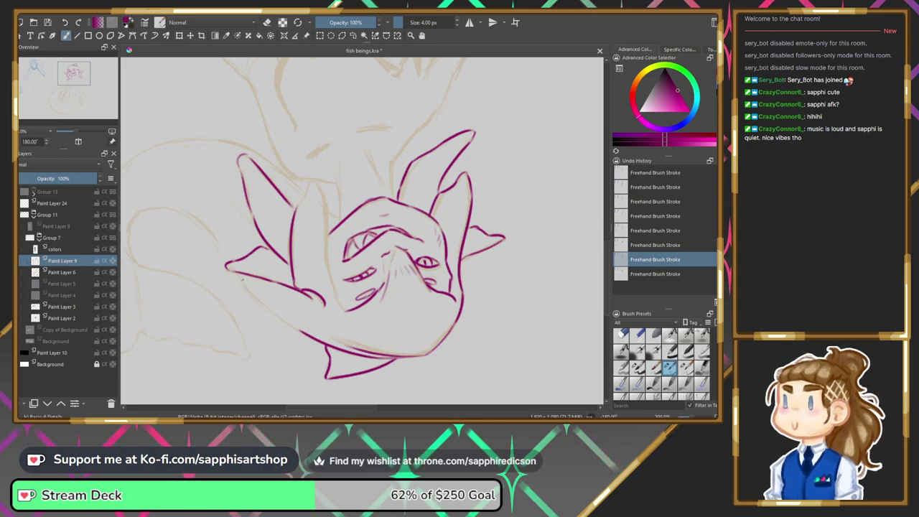
{"action": "key", "text": "ctrl+shift+z"}
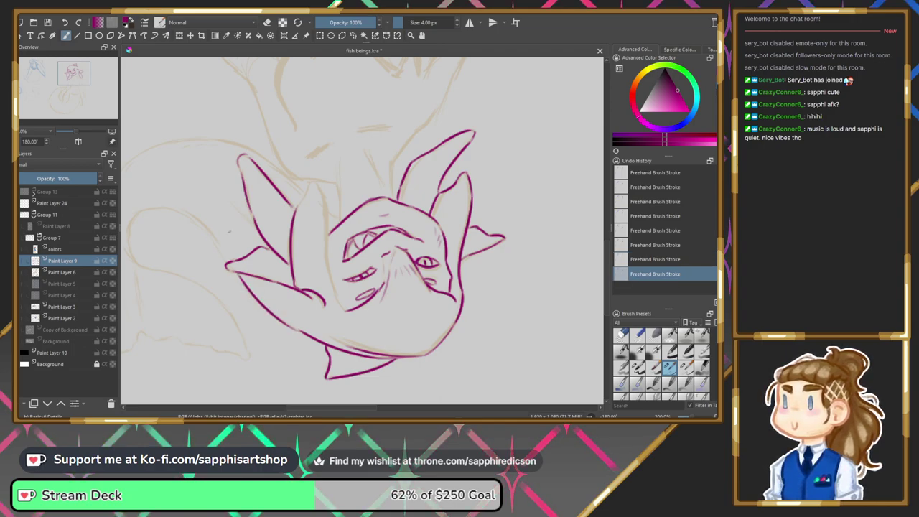
{"action": "key", "text": "ctrl+z"}
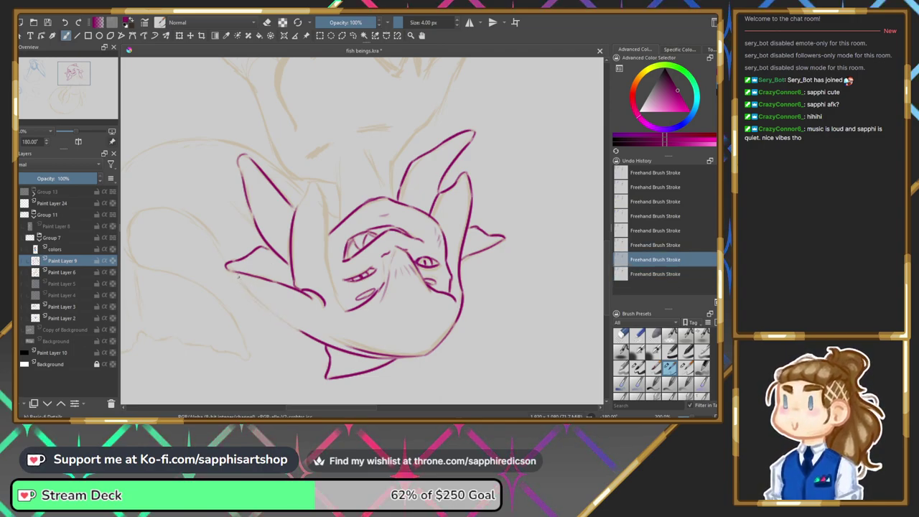
{"action": "key", "text": "ctrl+shift+z"}
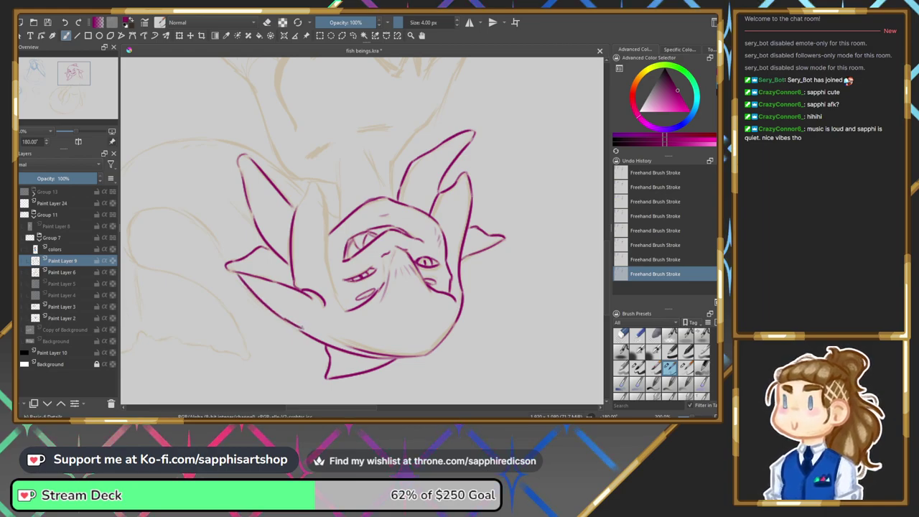
{"action": "key", "text": "ctrl+z"}
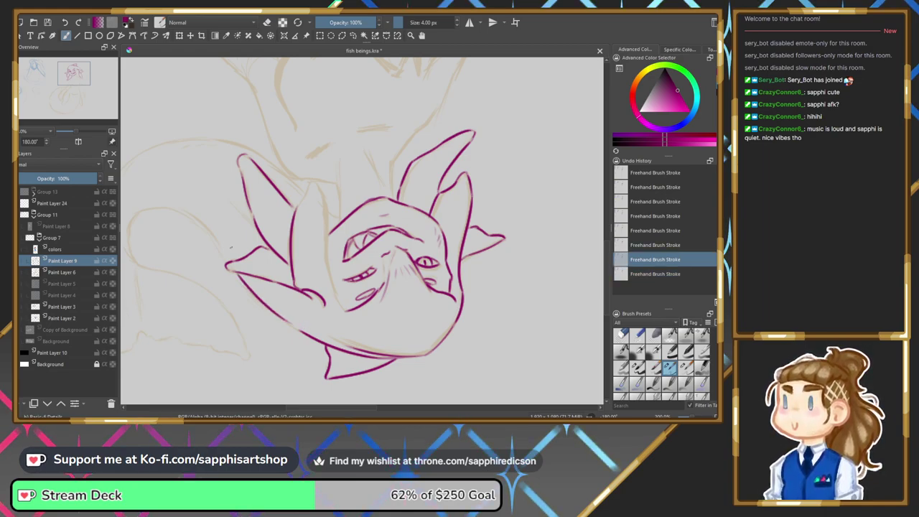
{"action": "key", "text": "ctrl+z"}
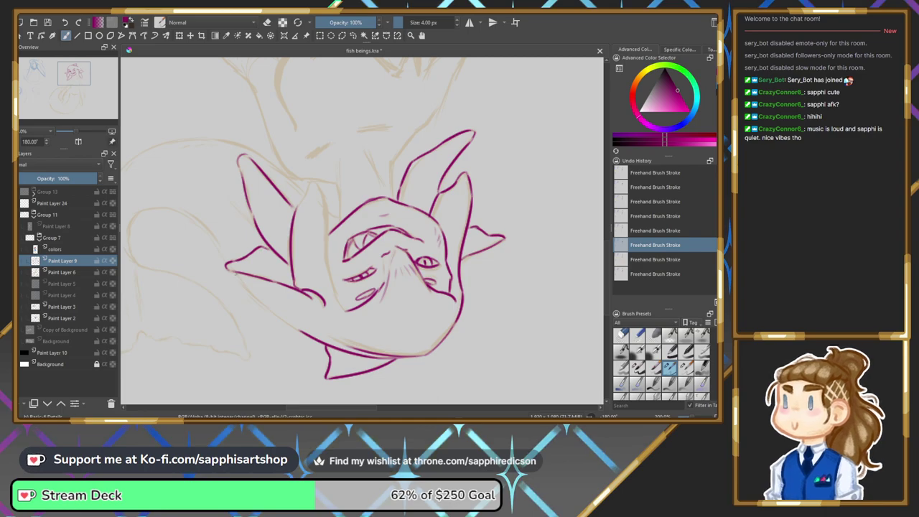
{"action": "key", "text": "ctrl+shift+z"}
{"action": "key", "text": "ctrl+shift+z"}
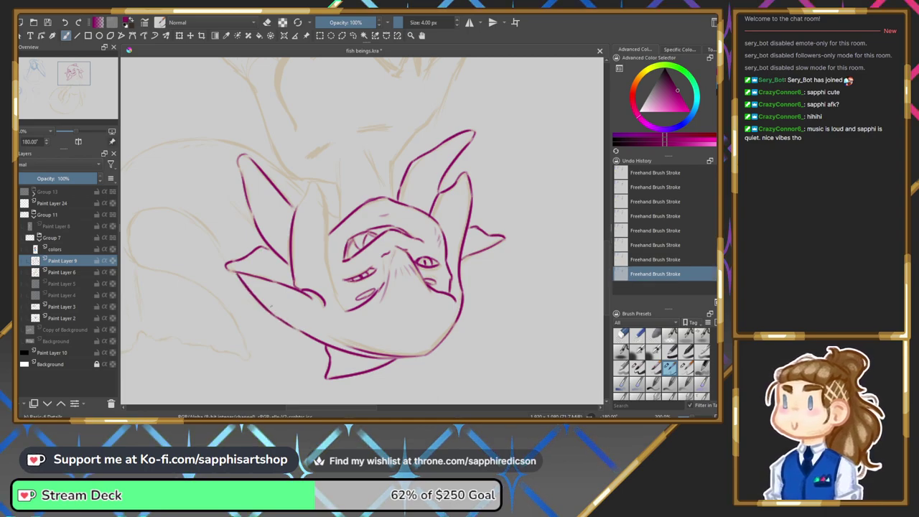
Reset the canvas rotation to 0° and ink the neck lines below the chin, redrawing the one nearest the smaller hair strands.
{"action": "left_click_drag", "start_coordinate": [23, 142], "coordinate": [38, 156]}
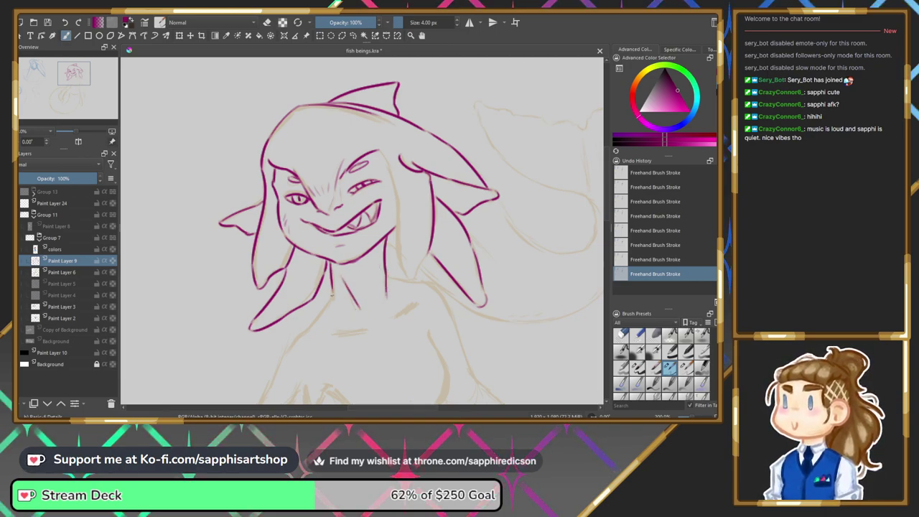
{"action": "key", "text": "ctrl+z"}
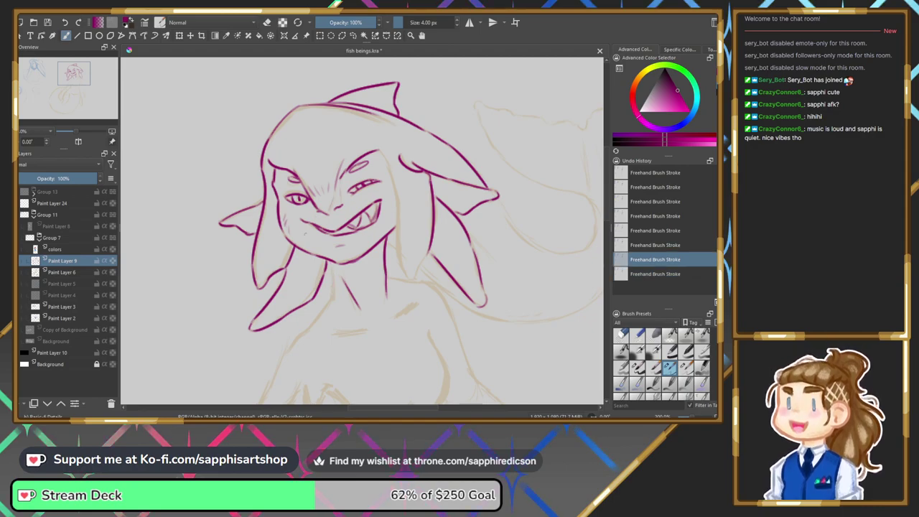
{"action": "key", "text": "ctrl+shift+z"}
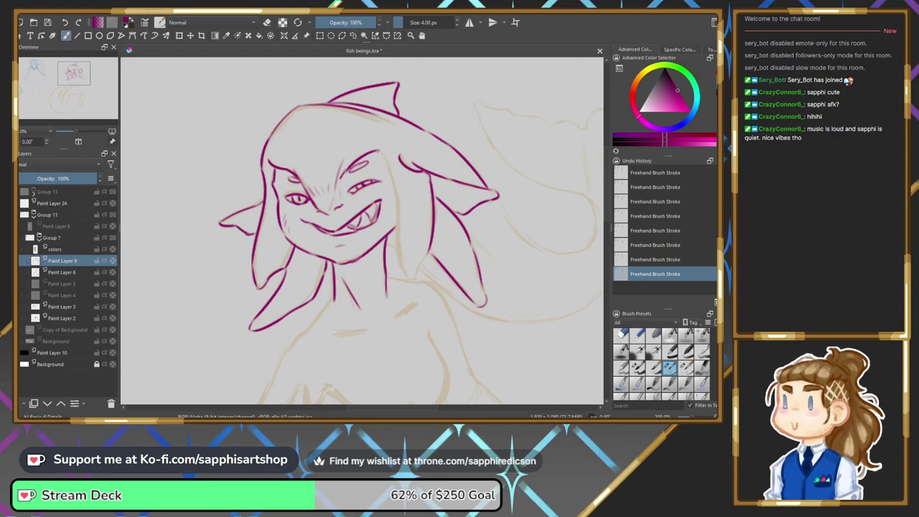
Ink the inner edge of the hair strand beside the winking eye in mirrored view, and restore the normal view.
{"action": "key", "text": "ctrl+z"}
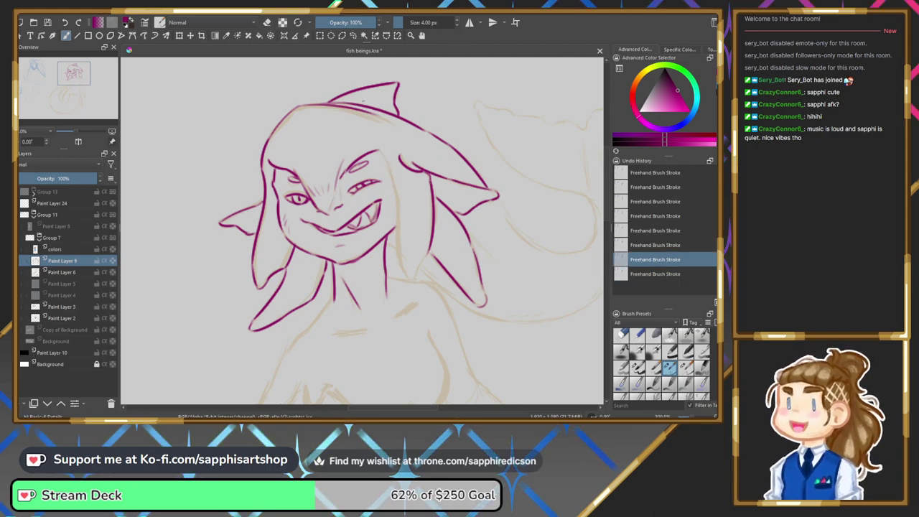
{"action": "key", "text": "m"}
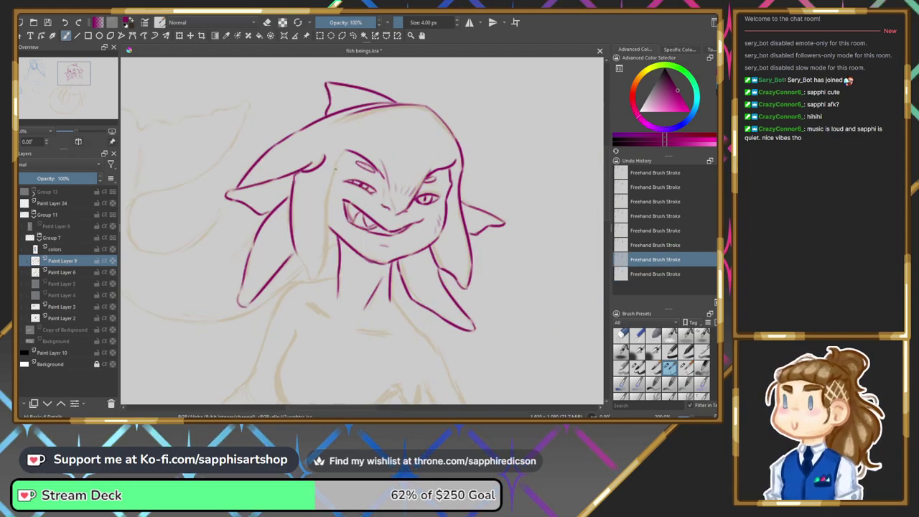
{"action": "key", "text": "ctrl+shift+z"}
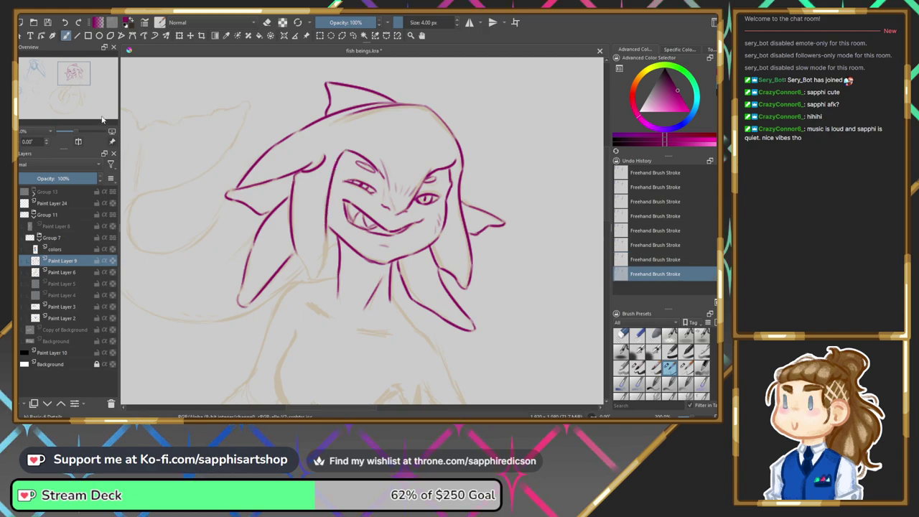
{"action": "key", "text": "m"}
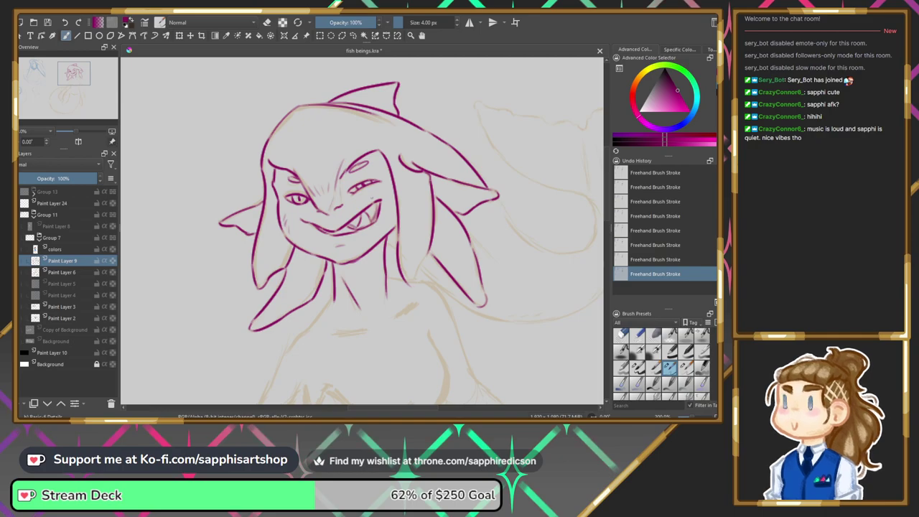
Compare the line art with and without the last stroke beside the neck.
{"action": "key", "text": "ctrl+z"}
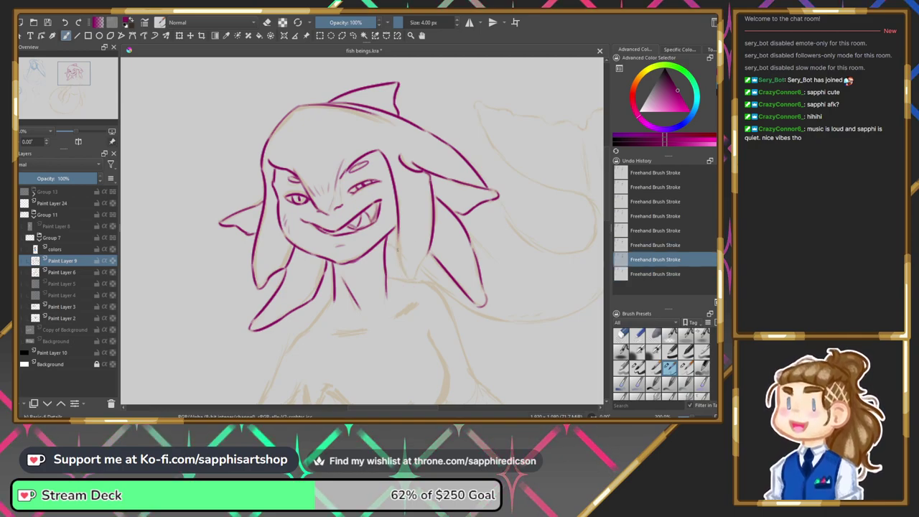
{"action": "key", "text": "ctrl+shift+z"}
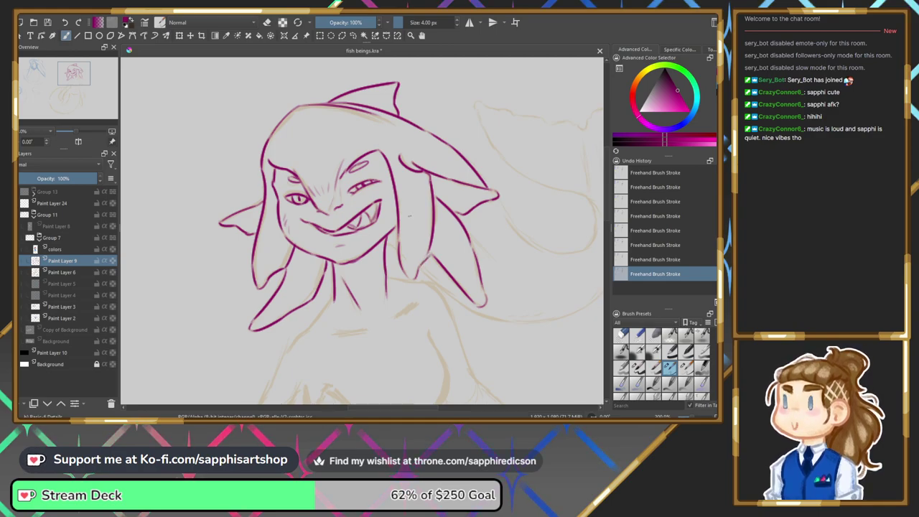
{"action": "key", "text": "ctrl+z"}
{"action": "key", "text": "ctrl+shift+z"}
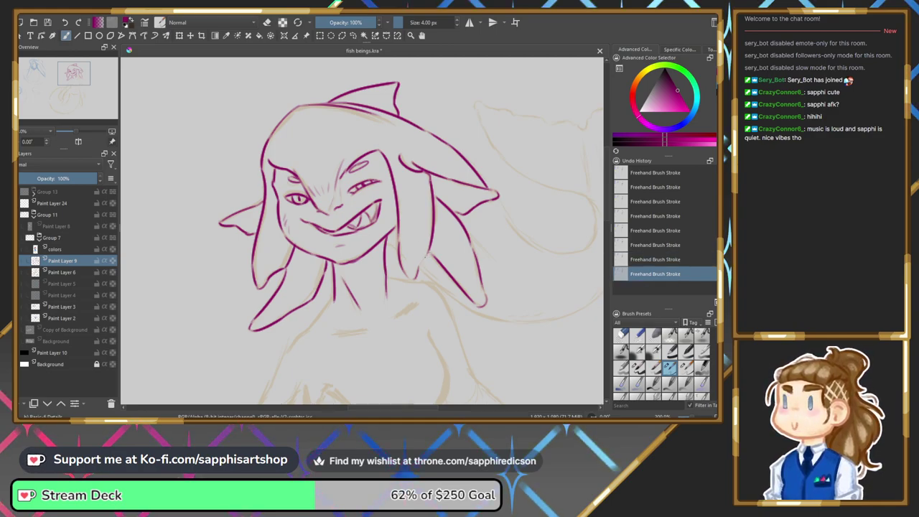
{"action": "key", "text": "ctrl+z"}
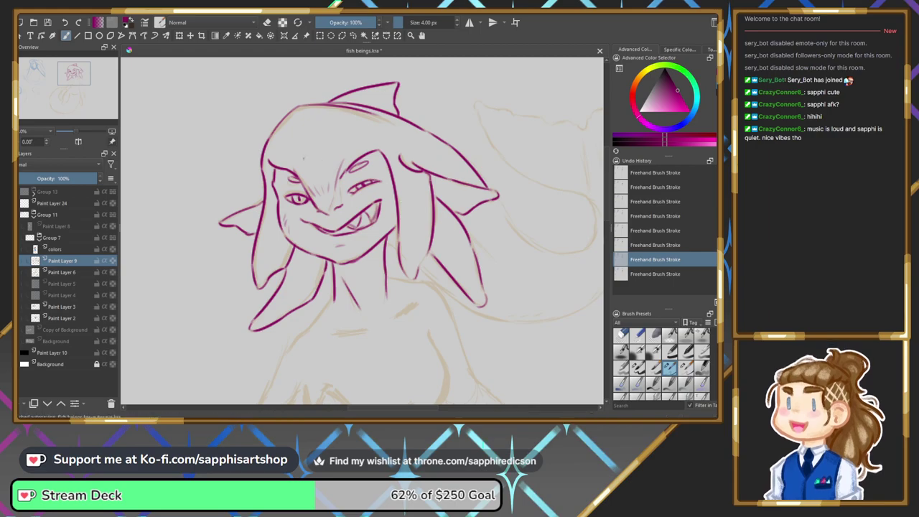
{"action": "key", "text": "ctrl+shift+z"}
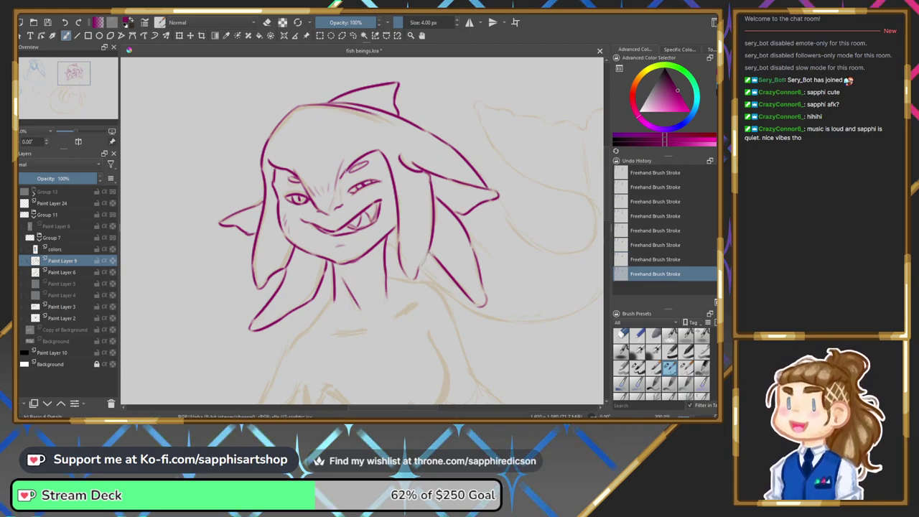
{"action": "key", "text": "ctrl+z"}
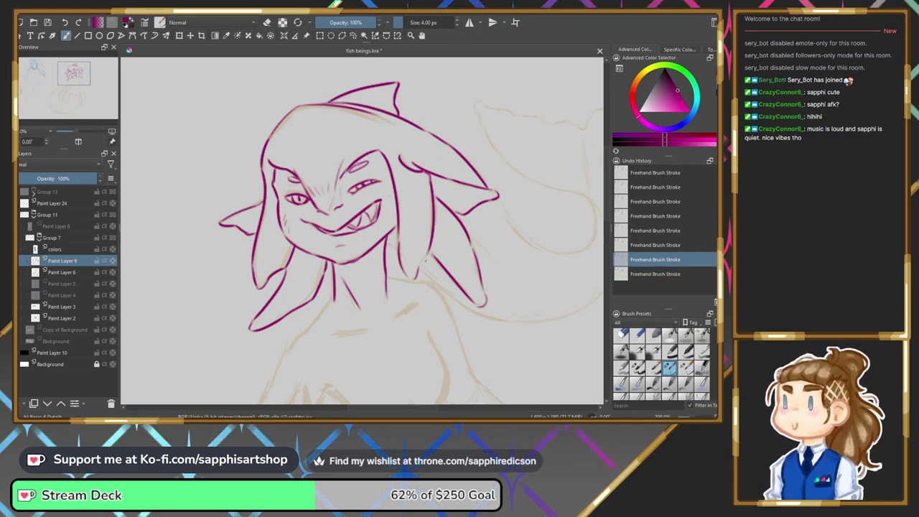
{"action": "key", "text": "ctrl+shift+z"}
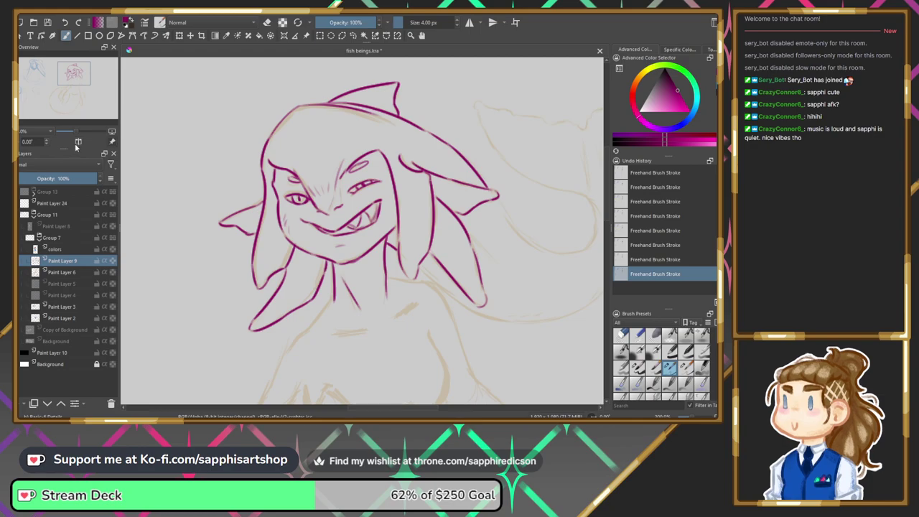
Hide the sketch on Paint Layer 6 and ink small wrinkle strokes on the nose bridge between the eyes.
{"action": "left_click", "coordinate": [20, 275]}
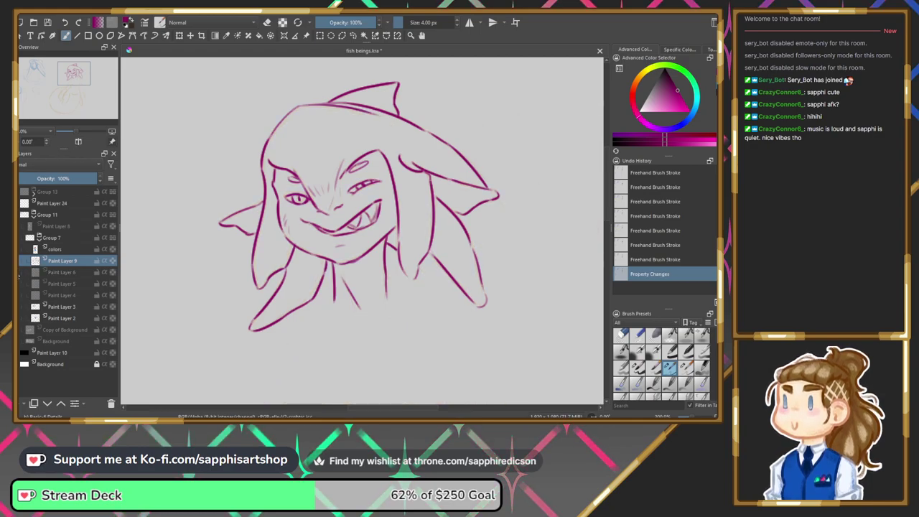
{"action": "left_click", "coordinate": [20, 275]}
{"action": "left_click", "coordinate": [20, 275]}
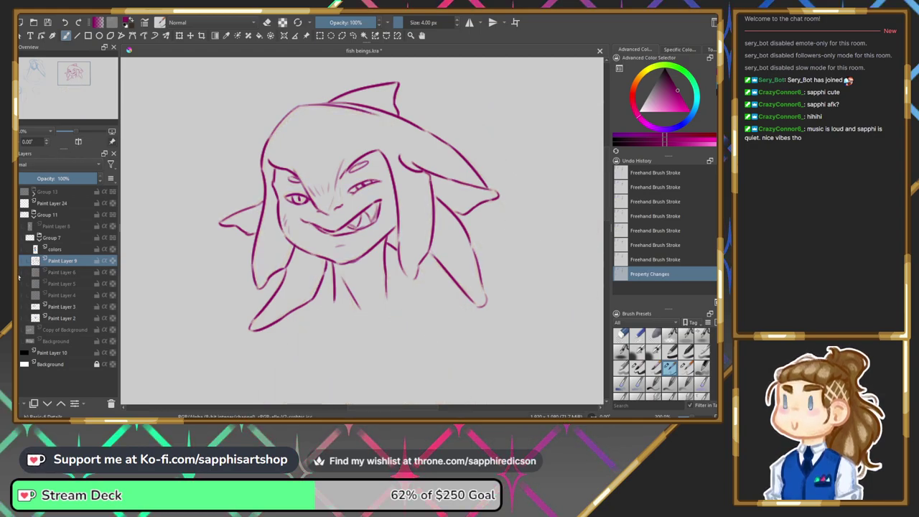
{"action": "left_click", "coordinate": [340, 189]}
{"action": "key", "text": "ctrl+z"}
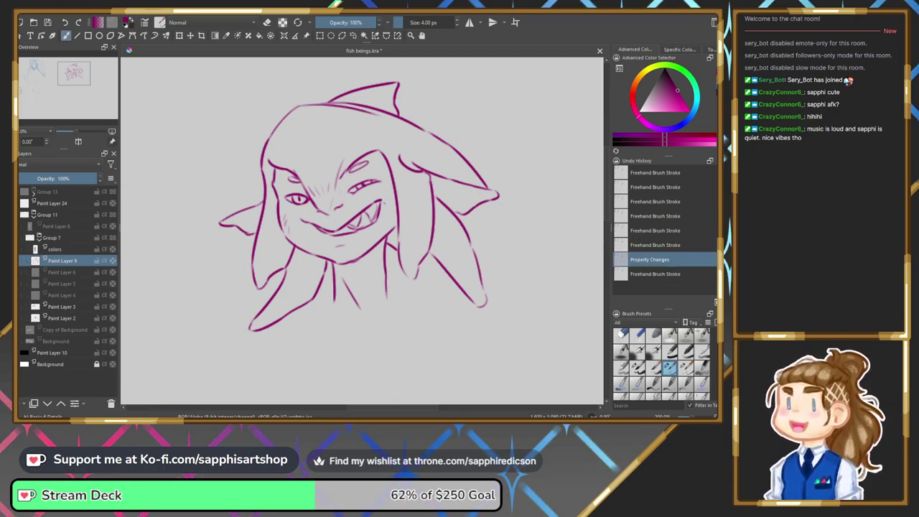
{"action": "left_click", "coordinate": [385, 203]}
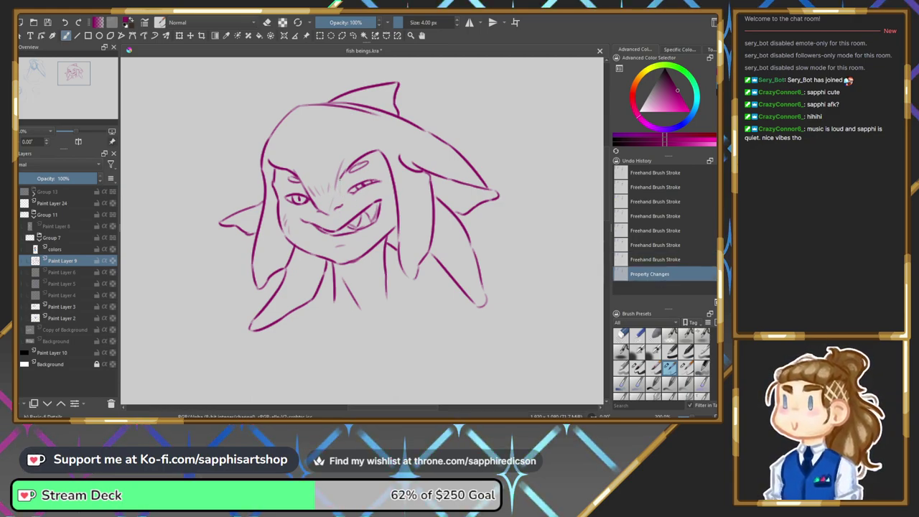
{"action": "left_click", "coordinate": [335, 188]}
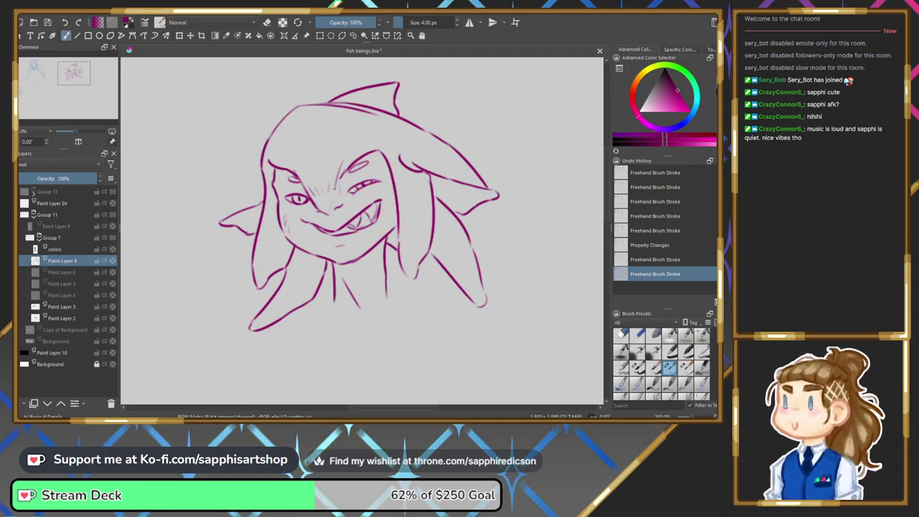
{"action": "left_click", "coordinate": [334, 188]}
{"action": "left_click", "coordinate": [335, 185]}
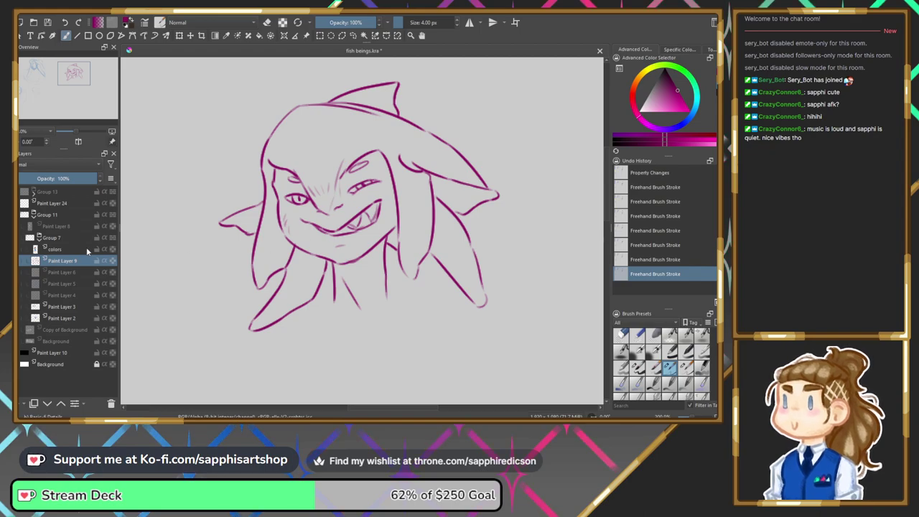
Show the sketch on Paint Layer 6 again and dab away marks on the nose bridge with the 40 px eraser.
{"action": "left_click", "coordinate": [29, 272]}
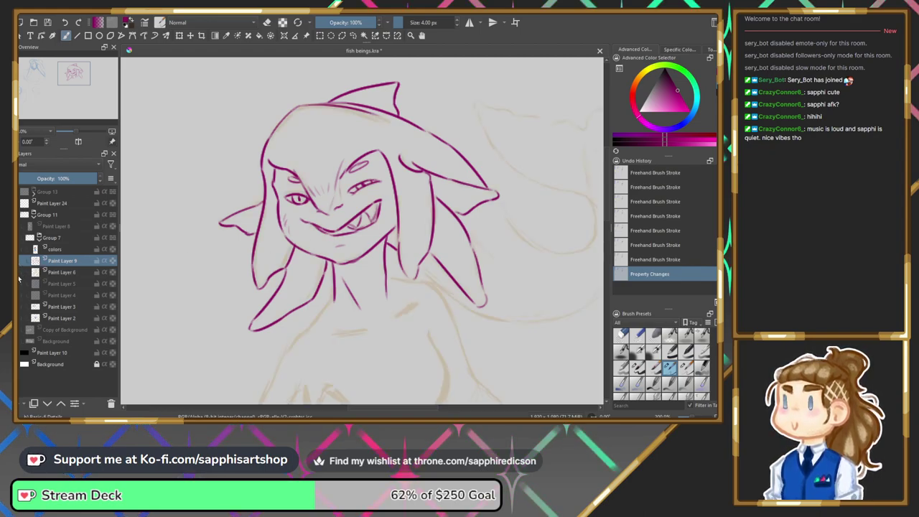
{"action": "left_click", "coordinate": [638, 367]}
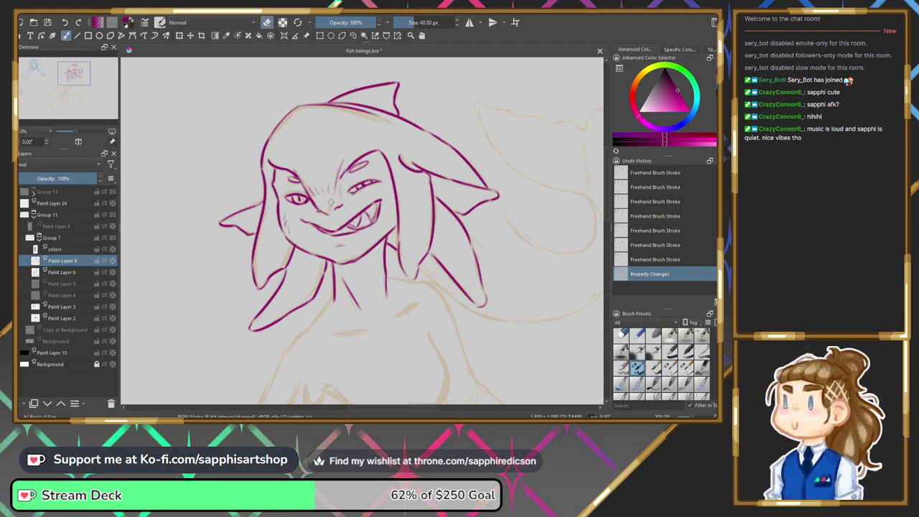
{"action": "left_click", "coordinate": [331, 204]}
{"action": "left_click", "coordinate": [331, 203]}
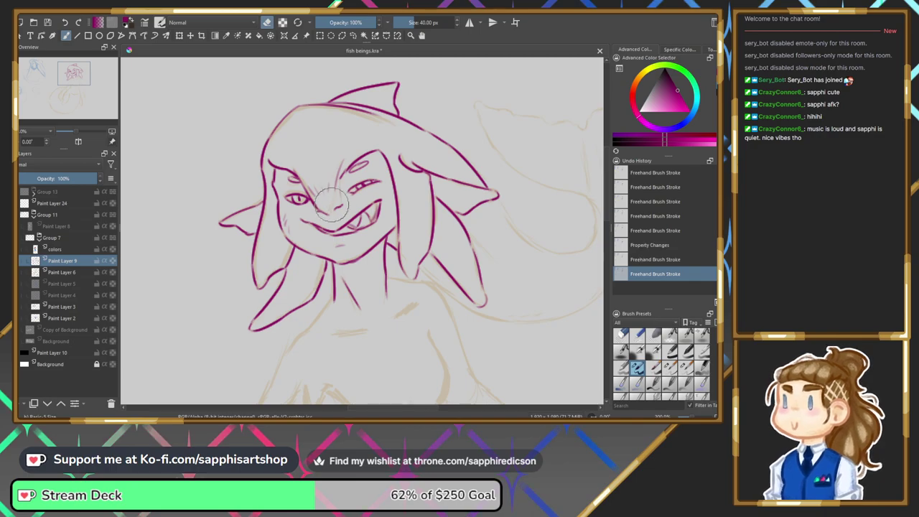
Switch back to the 4 px inking brush and dab short wrinkle marks down the nose bridge.
{"action": "left_click", "coordinate": [669, 367]}
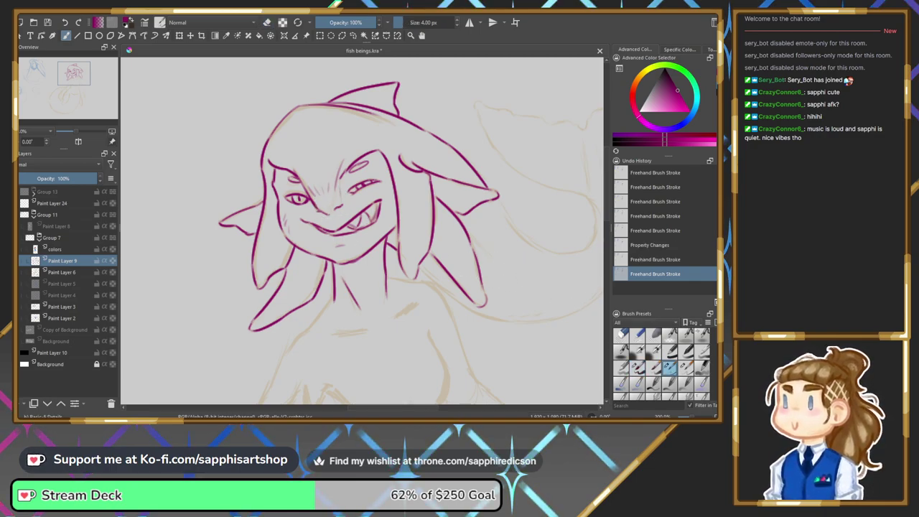
{"action": "left_click", "coordinate": [335, 193]}
{"action": "left_click", "coordinate": [335, 193]}
{"action": "left_click", "coordinate": [334, 196]}
{"action": "left_click", "coordinate": [334, 199]}
{"action": "left_click", "coordinate": [335, 202]}
{"action": "left_click", "coordinate": [336, 204]}
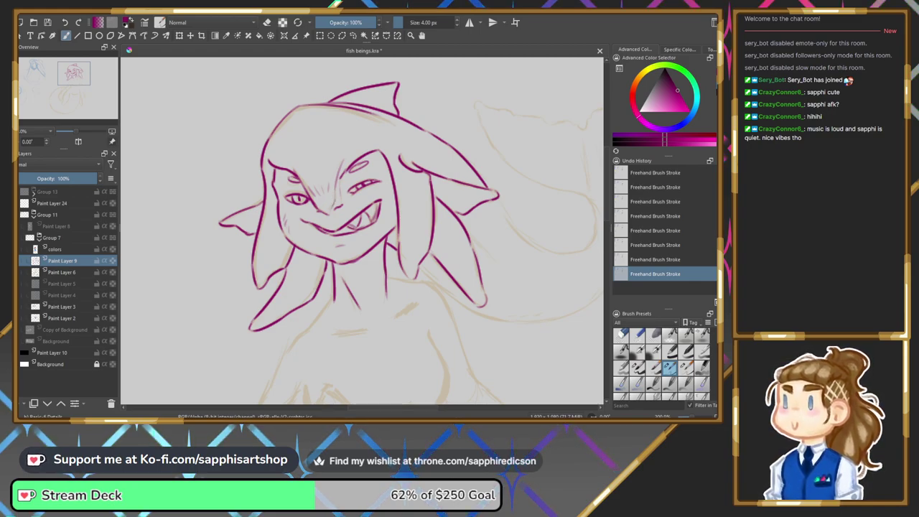
Check the line art with the sketch on Paint Layer 6 hidden, and restore the sketch.
{"action": "left_click", "coordinate": [21, 272]}
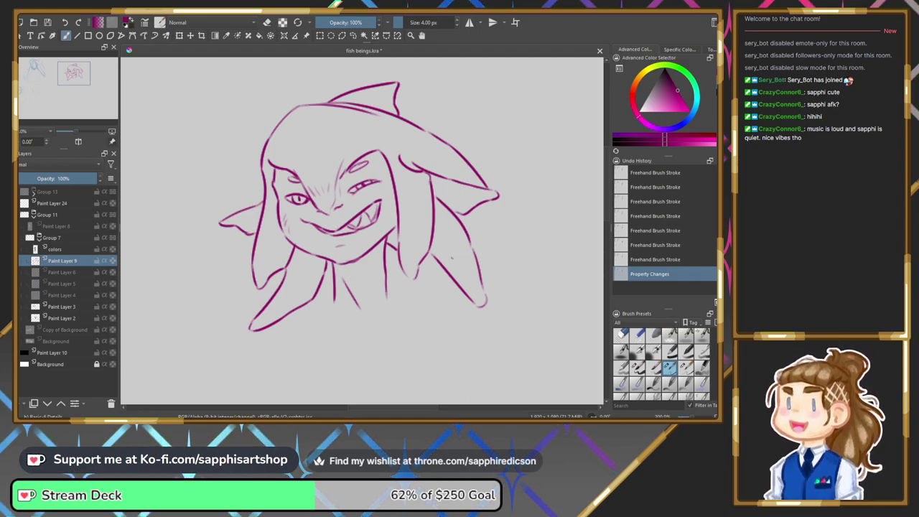
{"action": "left_click", "coordinate": [92, 239]}
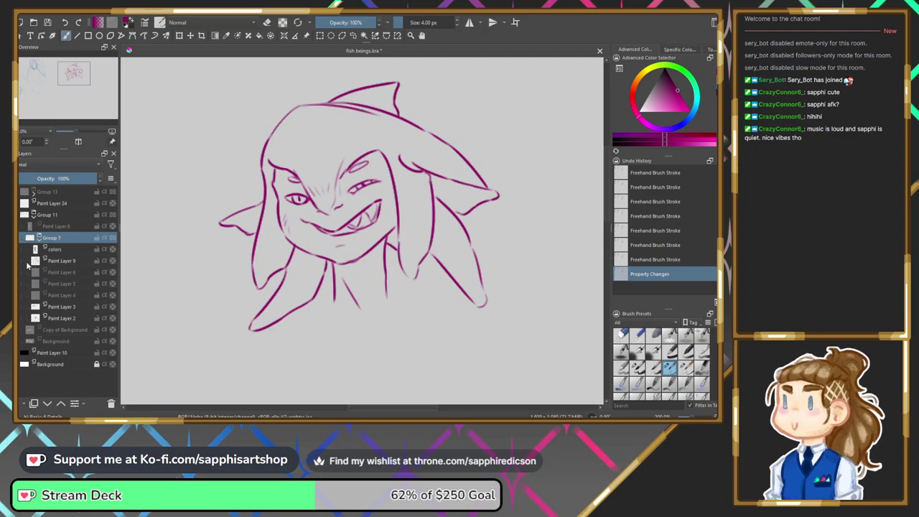
{"action": "key", "text": "ctrl+z"}
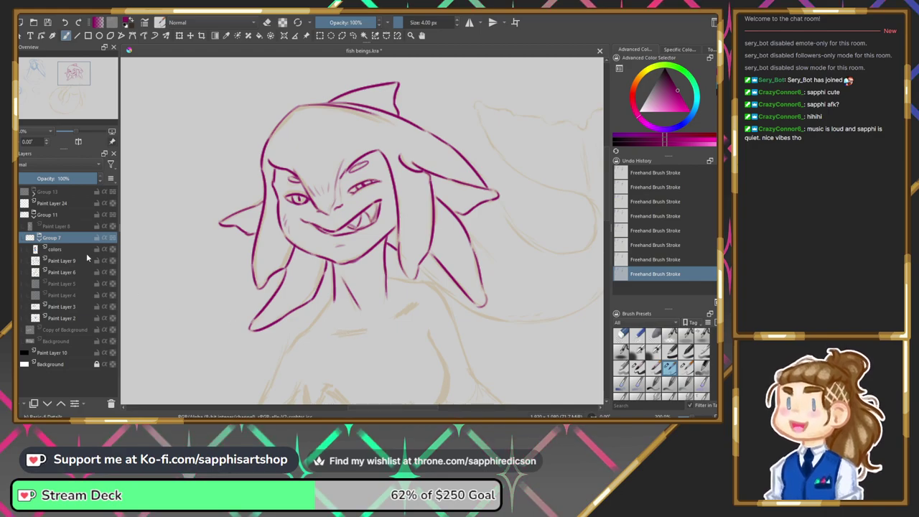
Ink the collarbone marks and the shoulder line beside the neck on Paint Layer 9, comparing with and without the last two strokes.
{"action": "left_click", "coordinate": [51, 262]}
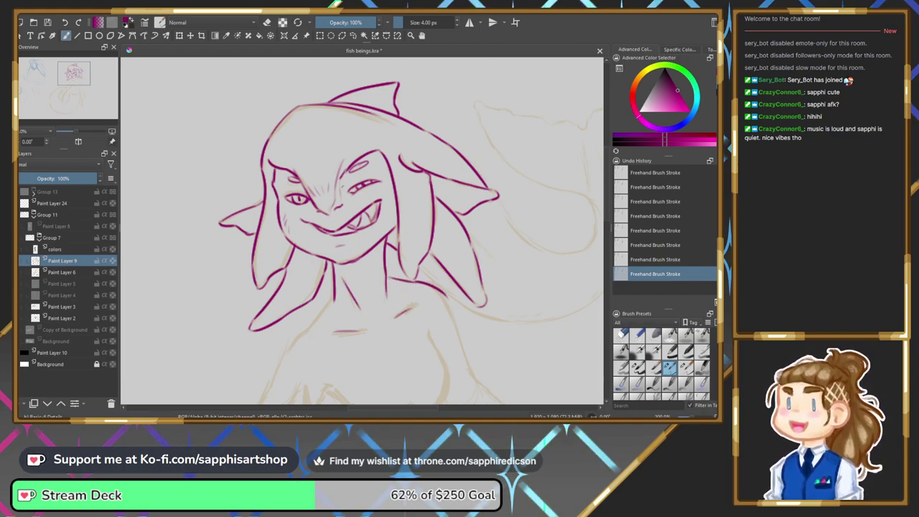
{"action": "key", "text": "ctrl+z"}
{"action": "key", "text": "ctrl+z"}
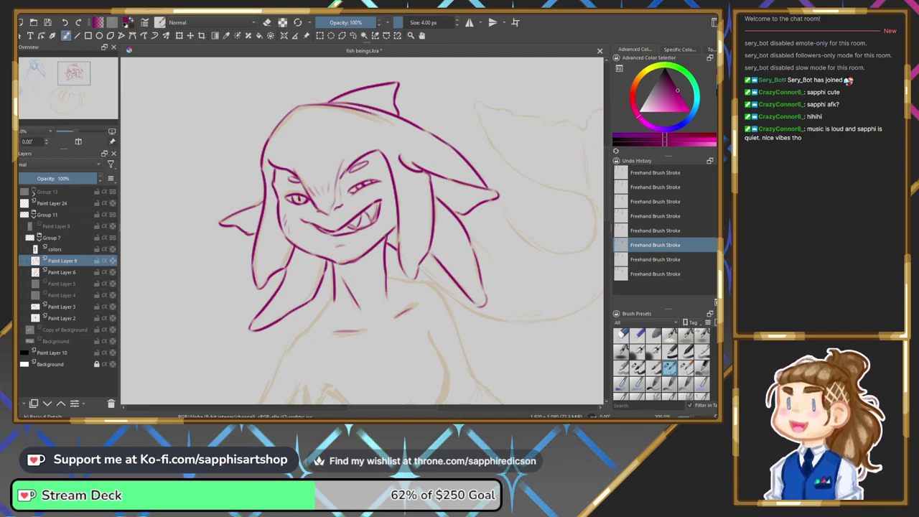
{"action": "key", "text": "ctrl+shift+z"}
{"action": "key", "text": "ctrl+shift+z"}
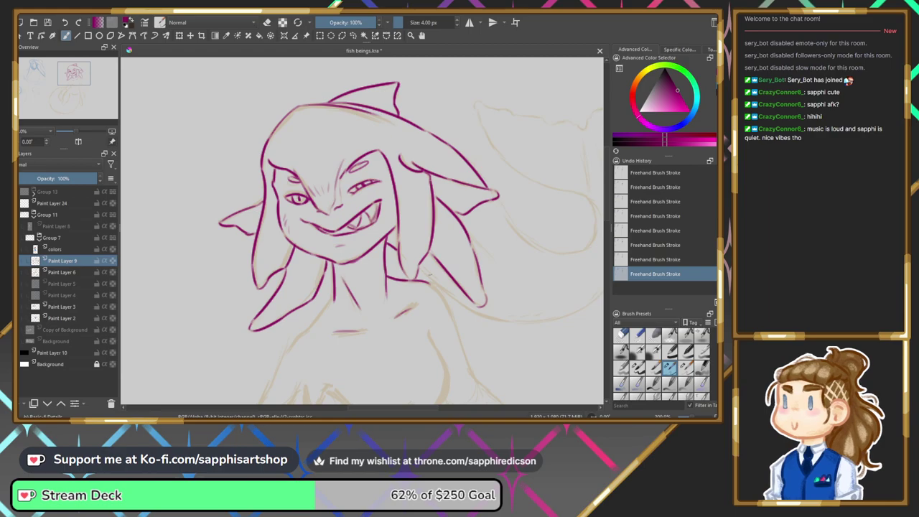
Try to ink the start of the tail's outer curve from the shoulder past the lower hair strand's tip.
{"action": "left_click_drag", "start_coordinate": [428, 277], "coordinate": [498, 327]}
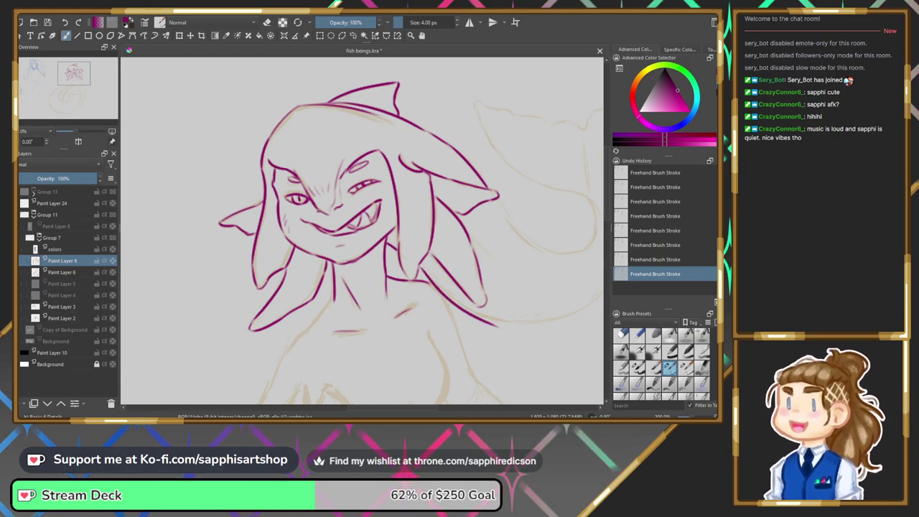
{"action": "key", "text": "ctrl+z"}
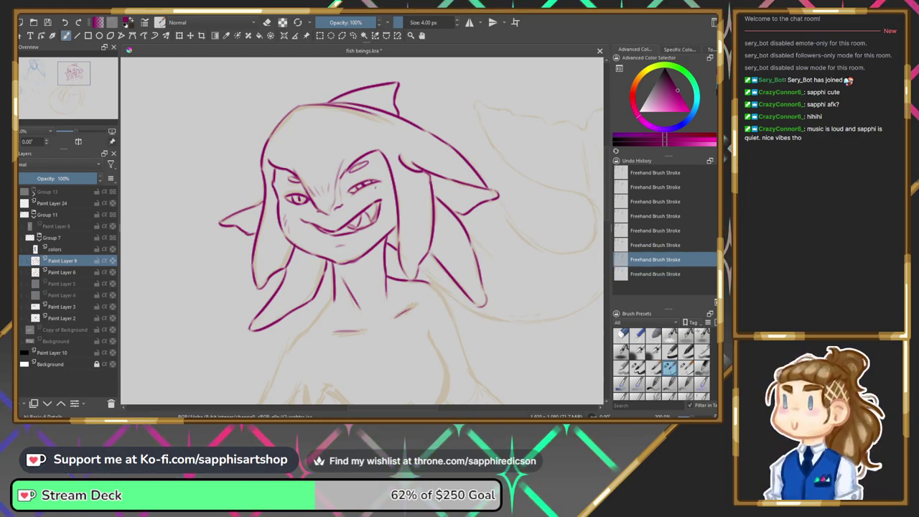
{"action": "key", "text": "ctrl+shift+z"}
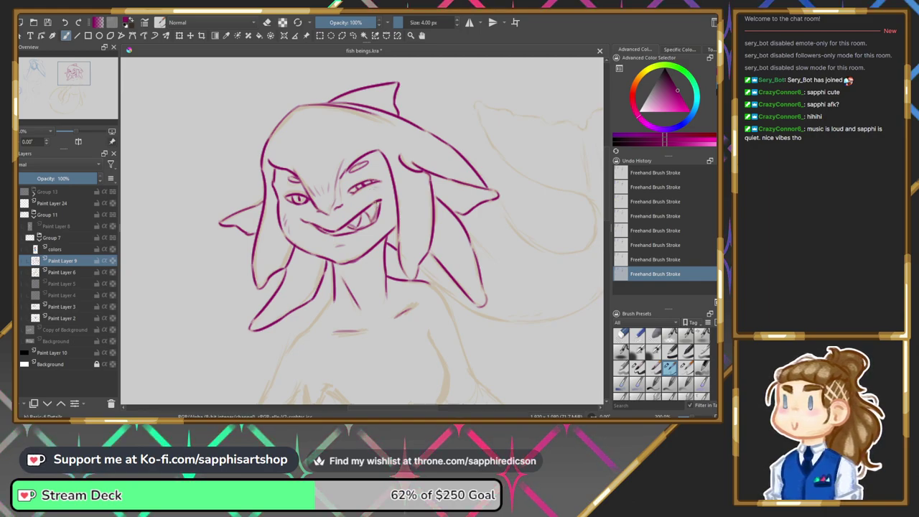
Compare the shoulder line art with and without its last three strokes.
{"action": "key", "text": "ctrl+z"}
{"action": "key", "text": "ctrl+z"}
{"action": "key", "text": "ctrl+z"}
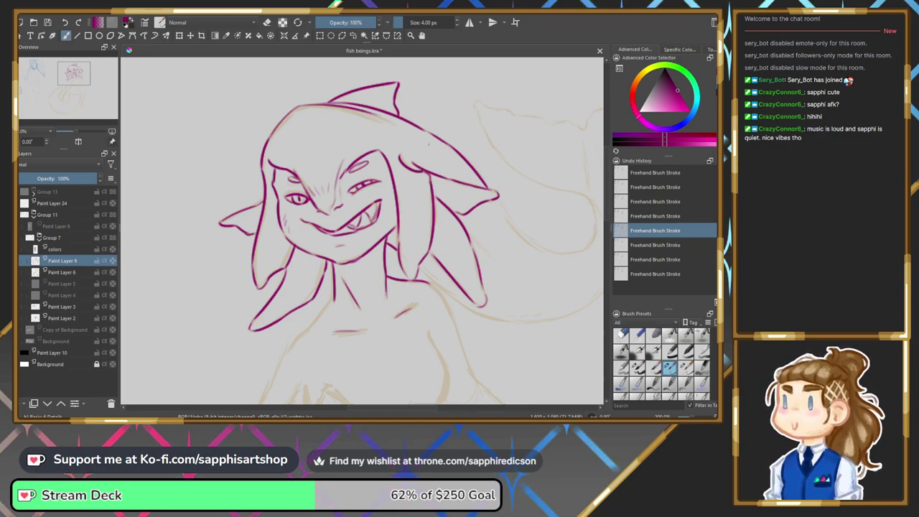
{"action": "key", "text": "ctrl+shift+z"}
{"action": "key", "text": "ctrl+shift+z"}
{"action": "key", "text": "ctrl+shift+z"}
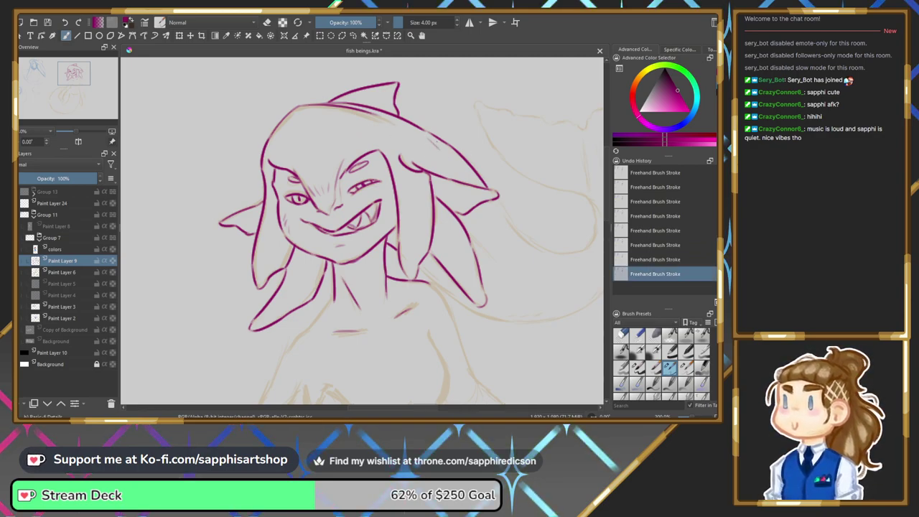
Ink the start of the tail's outer curve from behind the hair strands, undoing the trial extensions beyond the strand's tip.
{"action": "left_click", "coordinate": [77, 79]}
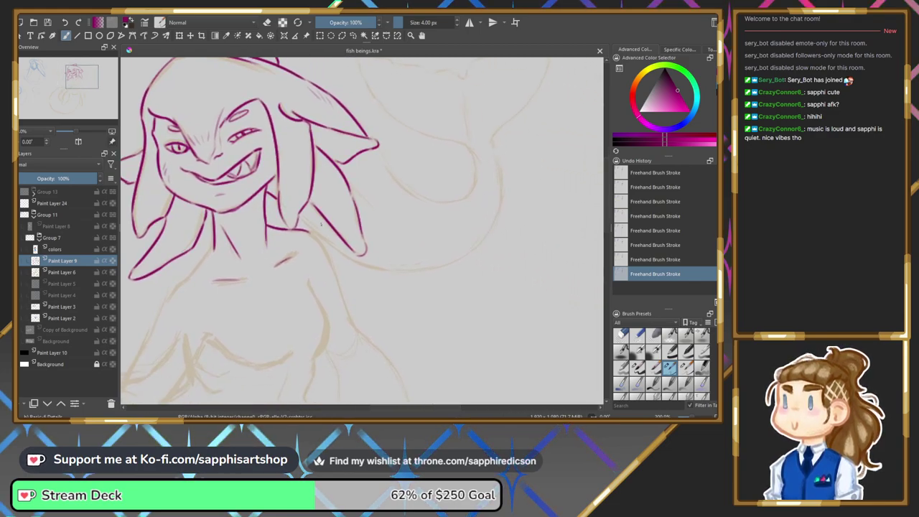
{"action": "mouse_move", "coordinate": [324, 242]}
{"action": "left_mouse_down"}
{"action": "mouse_move", "coordinate": [389, 272]}
{"action": "mouse_move", "coordinate": [479, 252]}
{"action": "left_mouse_up"}
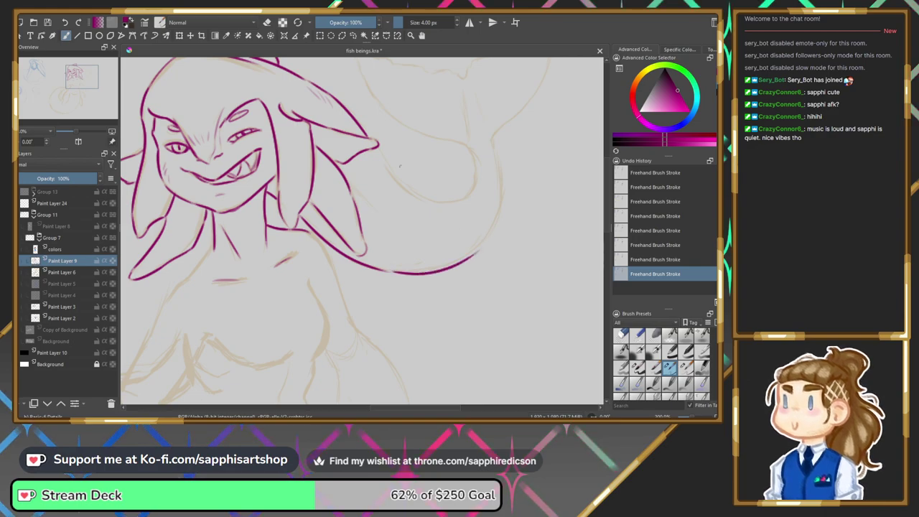
{"action": "key", "text": "ctrl+z"}
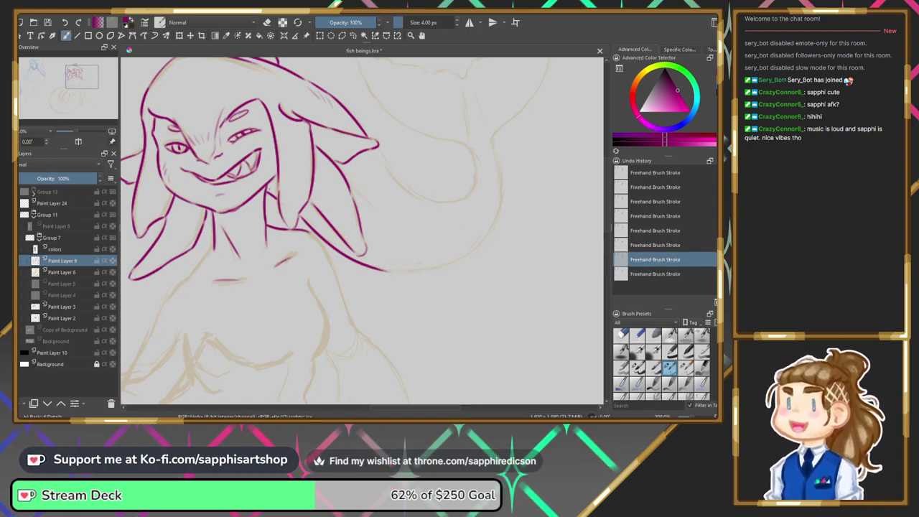
{"action": "left_click", "coordinate": [392, 271]}
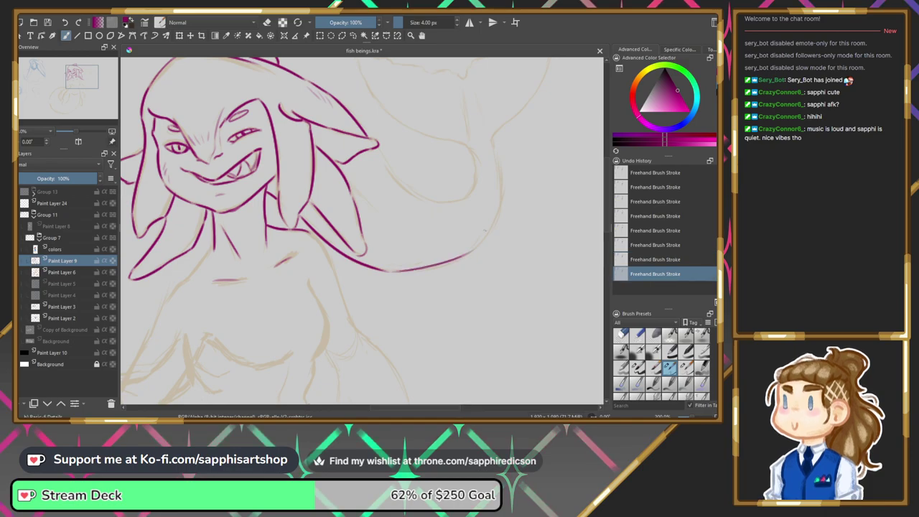
{"action": "key", "text": "ctrl+z"}
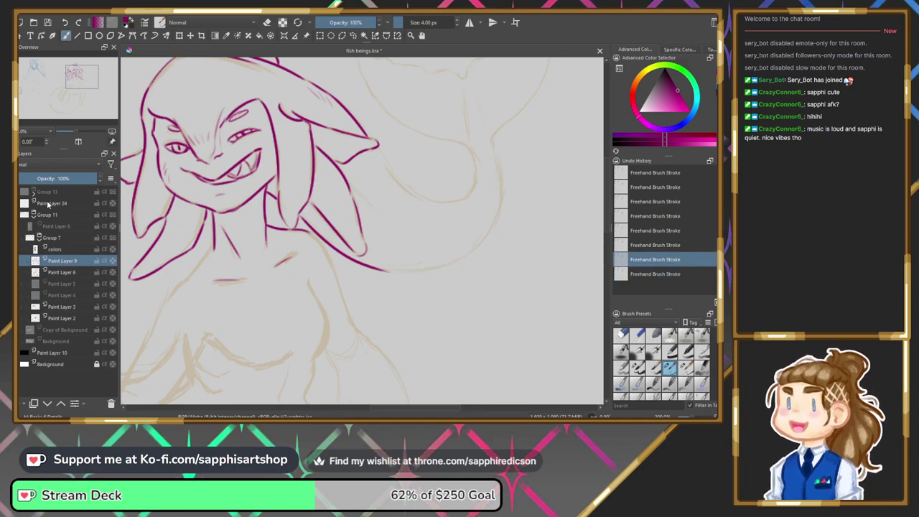
Ink the tail's outer curve from behind the hair strands around the bend to the base of the fin, redoing strokes until clean.
{"action": "key", "text": "4"}
{"action": "key", "text": "4"}
{"action": "key", "text": "4"}
{"action": "key", "text": "4"}
{"action": "key", "text": "4"}
{"action": "key", "text": "4"}
{"action": "key", "text": "4"}
{"action": "key", "text": "4"}
{"action": "key", "text": "4"}
{"action": "key", "text": "4"}
{"action": "key", "text": "4"}
{"action": "key", "text": "4"}
{"action": "key", "text": "4"}
{"action": "key", "text": "4"}
{"action": "key", "text": "4"}
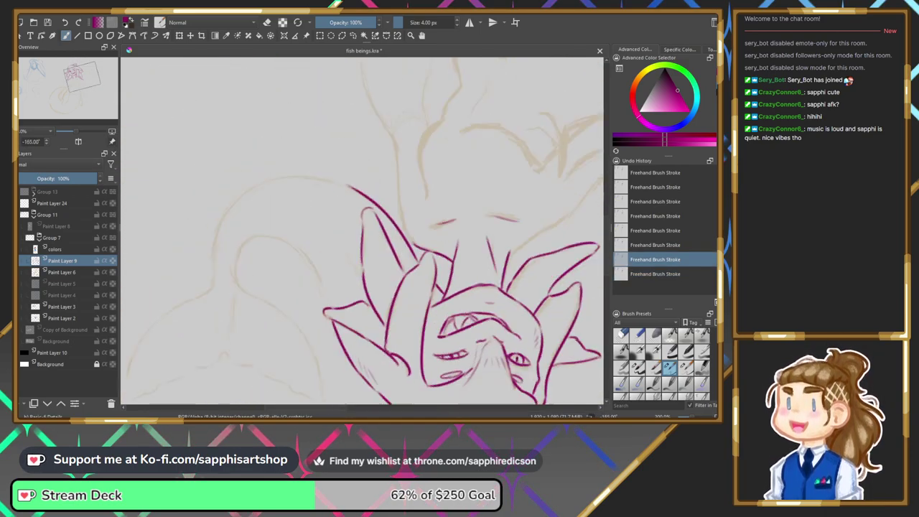
{"action": "mouse_move", "coordinate": [85, 84]}
{"action": "left_mouse_down"}
{"action": "mouse_move", "coordinate": [82, 91]}
{"action": "mouse_move", "coordinate": [90, 79]}
{"action": "left_mouse_up"}
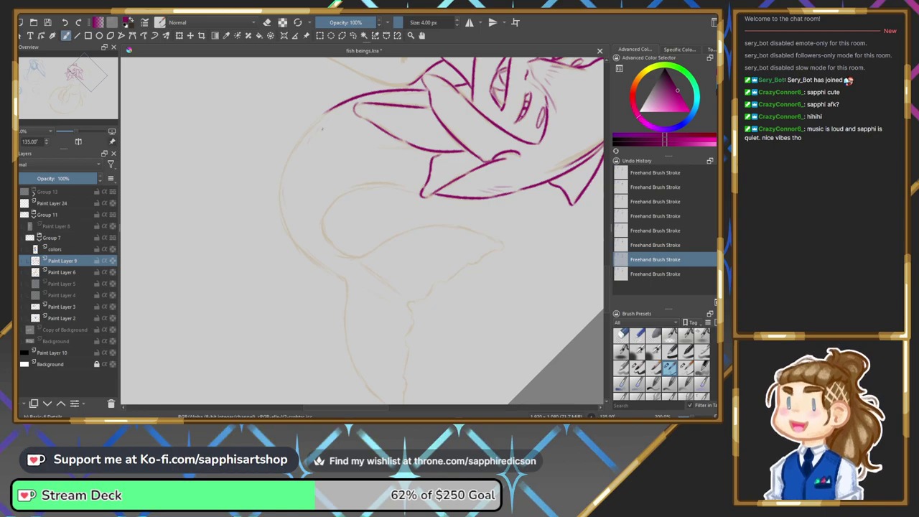
{"action": "mouse_move", "coordinate": [325, 109]}
{"action": "left_mouse_down"}
{"action": "mouse_move", "coordinate": [294, 156]}
{"action": "mouse_move", "coordinate": [283, 200]}
{"action": "left_mouse_up"}
{"action": "key", "text": "ctrl+z"}
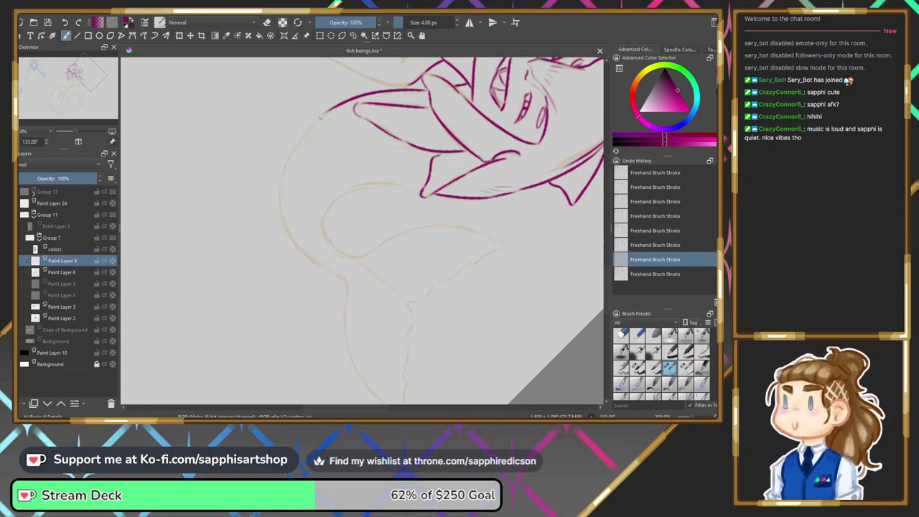
{"action": "key", "text": "ctrl+shift+z"}
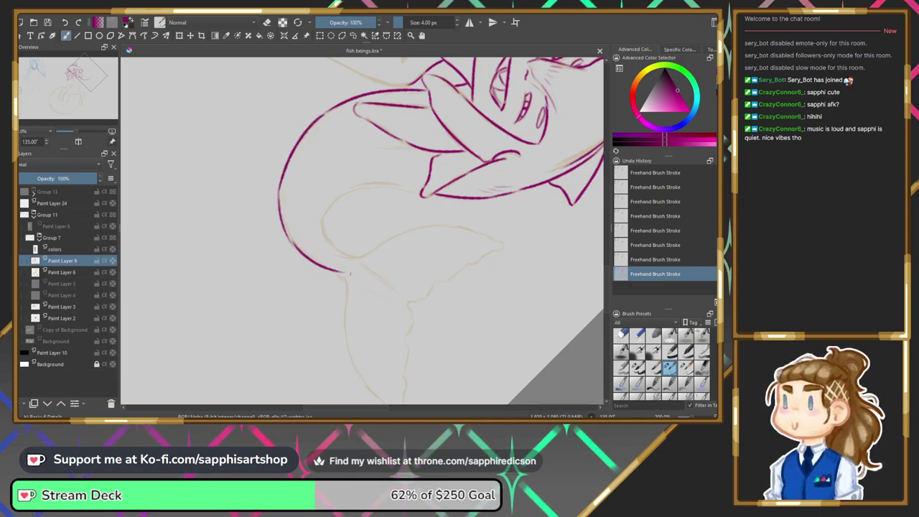
{"action": "key", "text": "ctrl+z"}
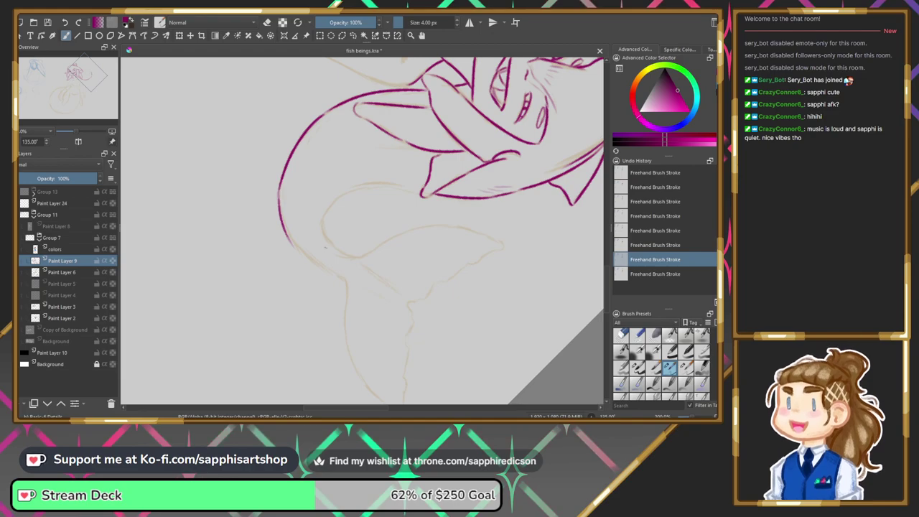
{"action": "key", "text": "ctrl+shift+z"}
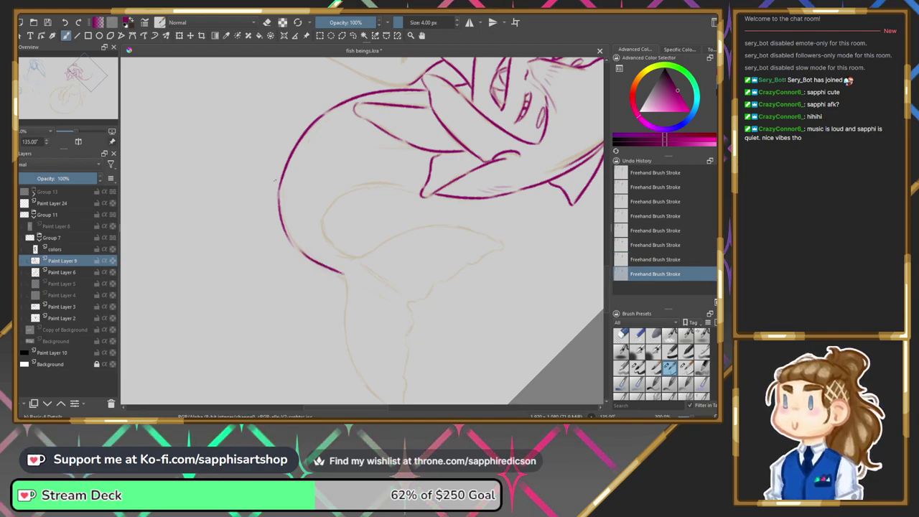
{"action": "key", "text": "ctrl+z"}
{"action": "key", "text": "ctrl+shift+z"}
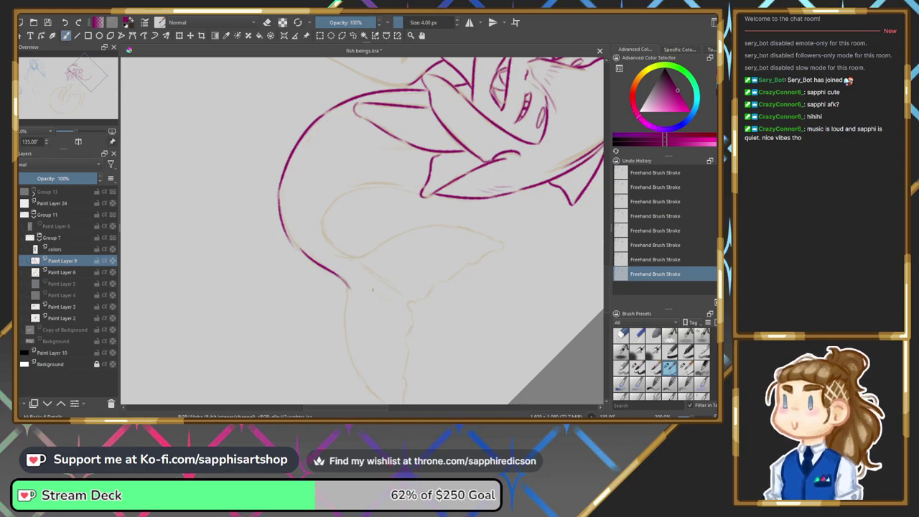
Try to ink short crease lines where the tail meets the fin, then undo them back to the end of the outer curve.
{"action": "left_click_drag", "start_coordinate": [371, 291], "coordinate": [384, 299]}
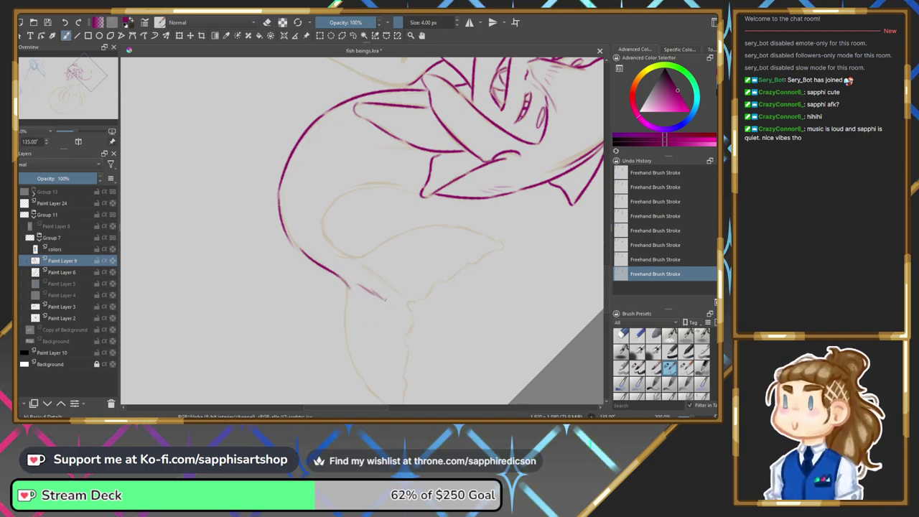
{"action": "left_click_drag", "start_coordinate": [364, 266], "coordinate": [381, 281]}
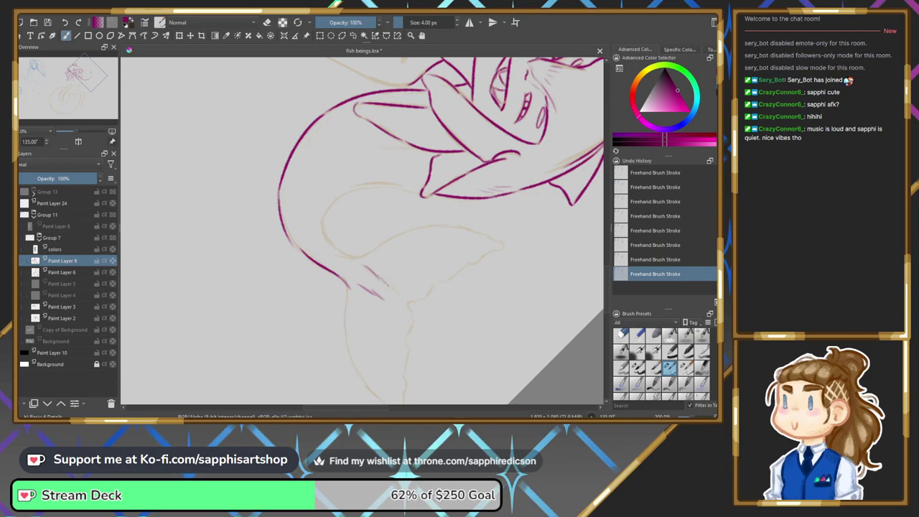
{"action": "key", "text": "ctrl+z"}
{"action": "key", "text": "ctrl+z"}
{"action": "key", "text": "ctrl+z"}
{"action": "key", "text": "ctrl+z"}
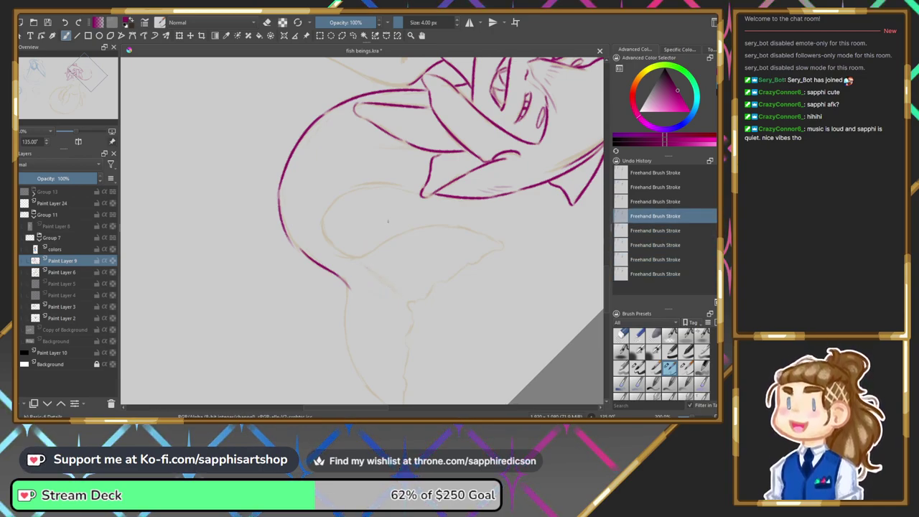
{"action": "key", "text": "ctrl+shift+z"}
{"action": "key", "text": "ctrl+shift+z"}
{"action": "key", "text": "ctrl+shift+z"}
{"action": "key", "text": "ctrl+shift+z"}
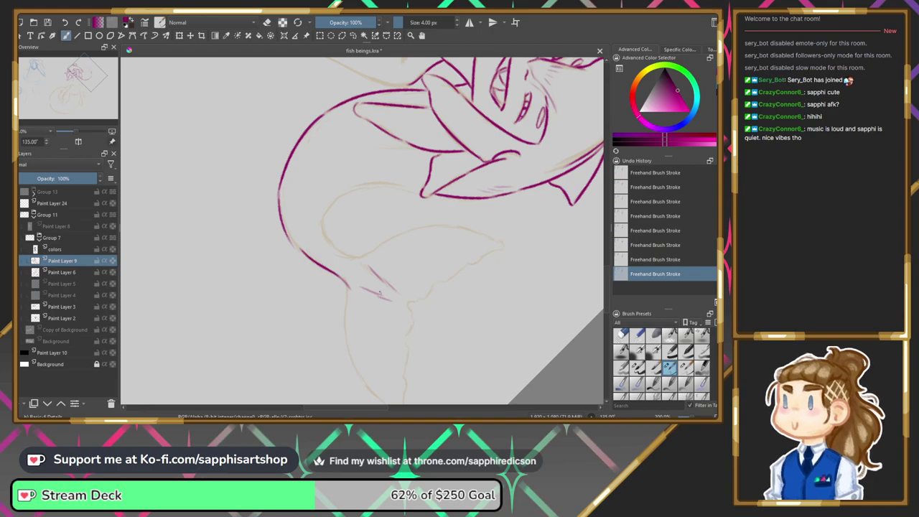
{"action": "key", "text": "ctrl+z"}
{"action": "key", "text": "ctrl+z"}
{"action": "key", "text": "ctrl+z"}
{"action": "key", "text": "ctrl+z"}
{"action": "key", "text": "ctrl+z"}
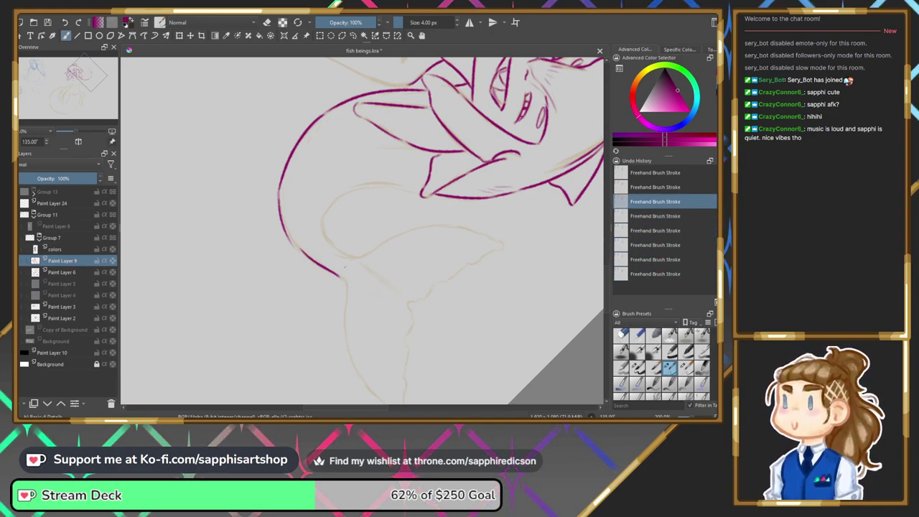
Ink the notch at the tail's end and the first part of the outer edge of the fin lobe farther from the head.
{"action": "key", "text": "ctrl+shift+z"}
{"action": "key", "text": "ctrl+shift+z"}
{"action": "key", "text": "ctrl+shift+z"}
{"action": "key", "text": "ctrl+shift+z"}
{"action": "key", "text": "ctrl+shift+z"}
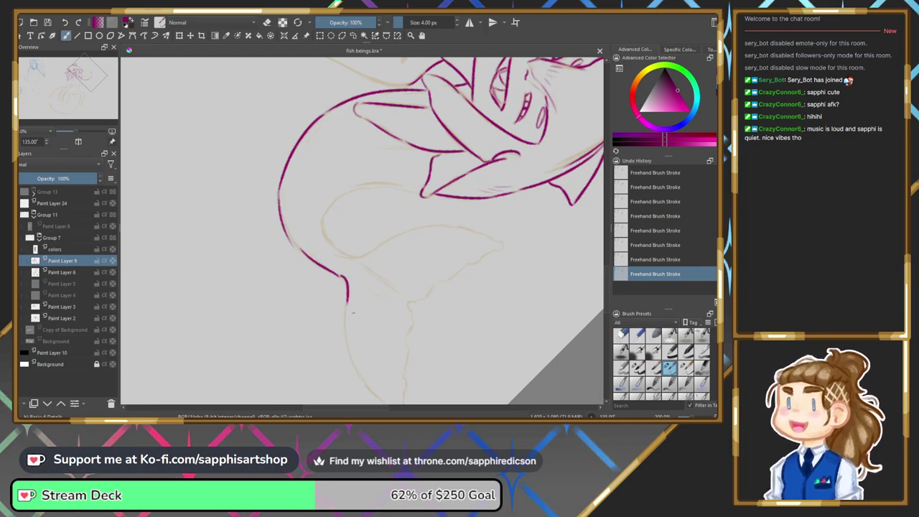
{"action": "left_click_drag", "start_coordinate": [347, 308], "coordinate": [358, 373]}
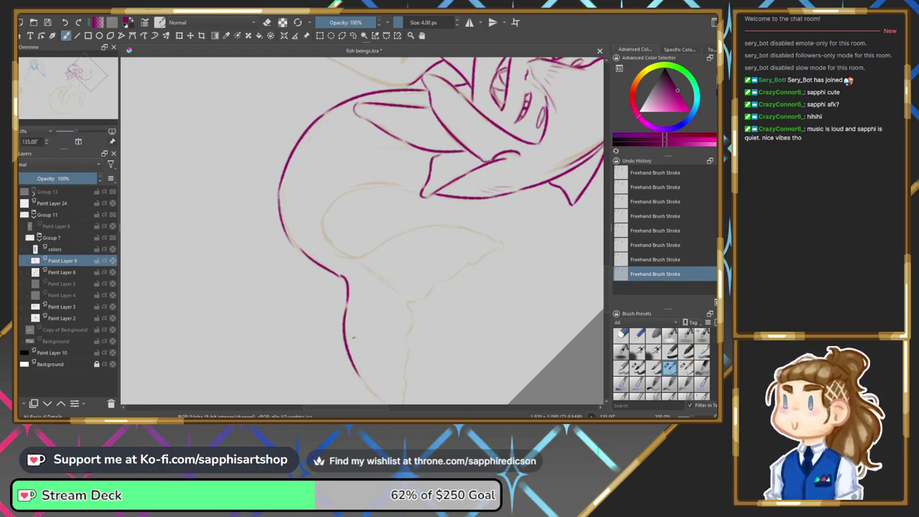
Extend the outer edge of the far fin lobe to its pointed tip, redoing the stroke until it fits the sketch.
{"action": "mouse_move", "coordinate": [93, 81]}
{"action": "left_mouse_down"}
{"action": "mouse_move", "coordinate": [93, 92]}
{"action": "mouse_move", "coordinate": [86, 80]}
{"action": "left_mouse_up"}
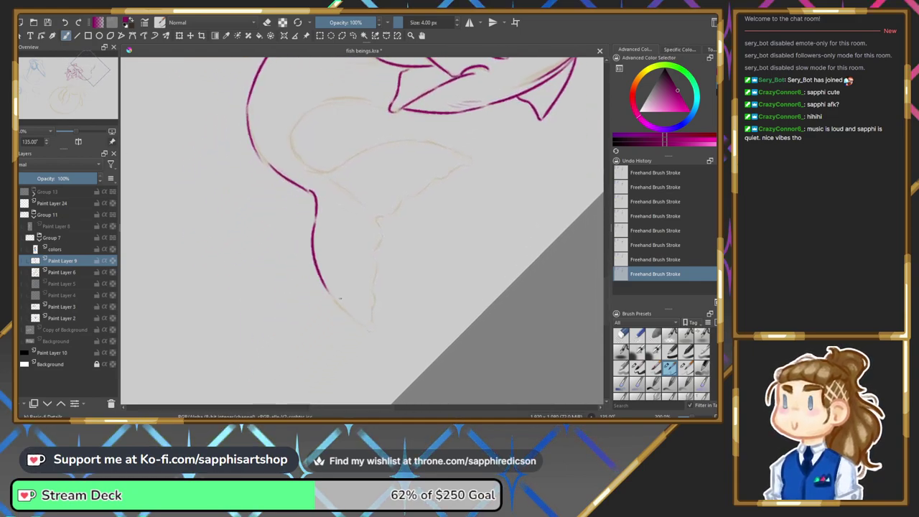
{"action": "left_click_drag", "start_coordinate": [329, 290], "coordinate": [378, 330]}
{"action": "key", "text": "ctrl+z"}
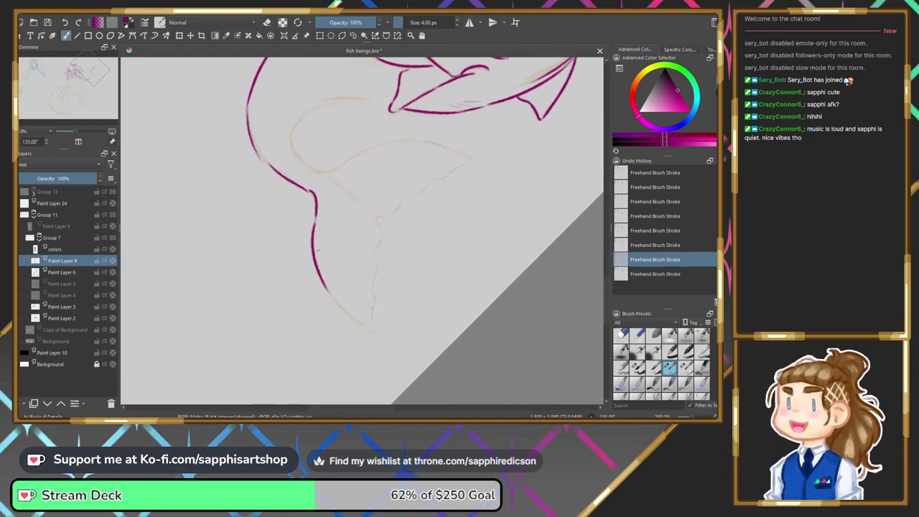
{"action": "key", "text": "ctrl+shift+z"}
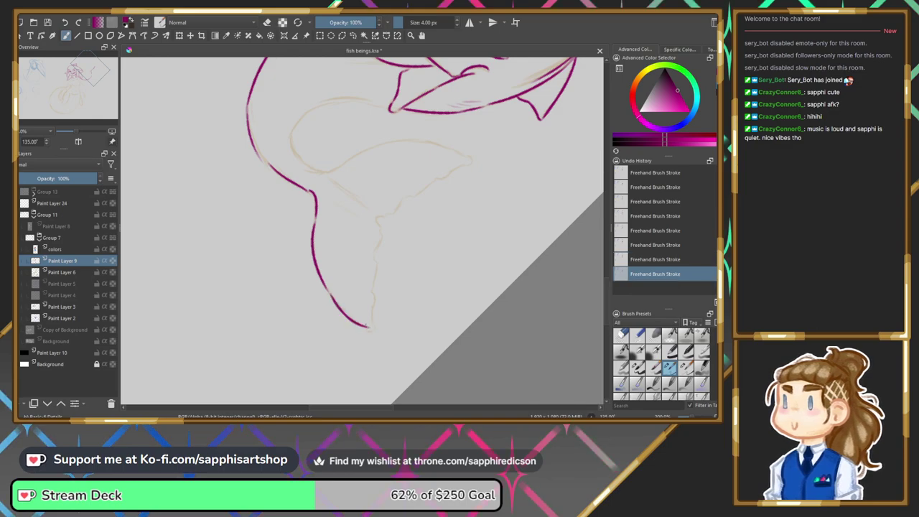
{"action": "key", "text": "ctrl+z"}
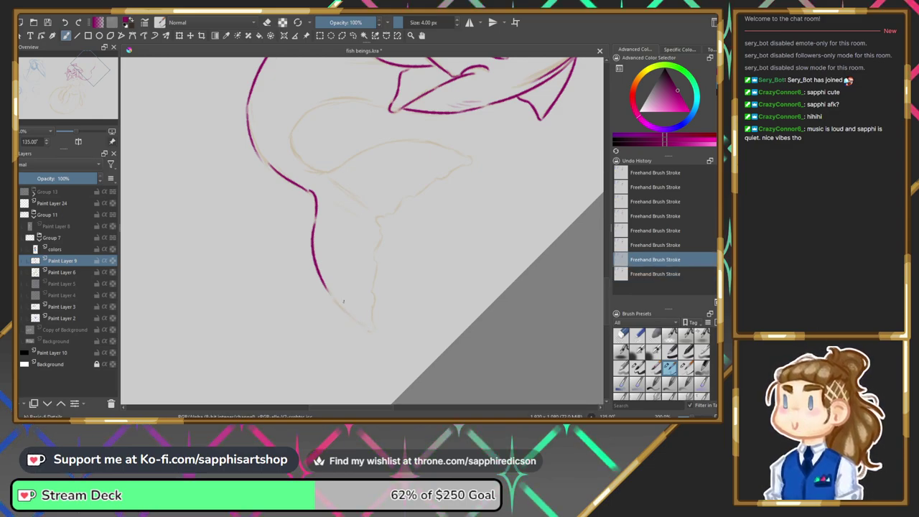
{"action": "key", "text": "ctrl+shift+z"}
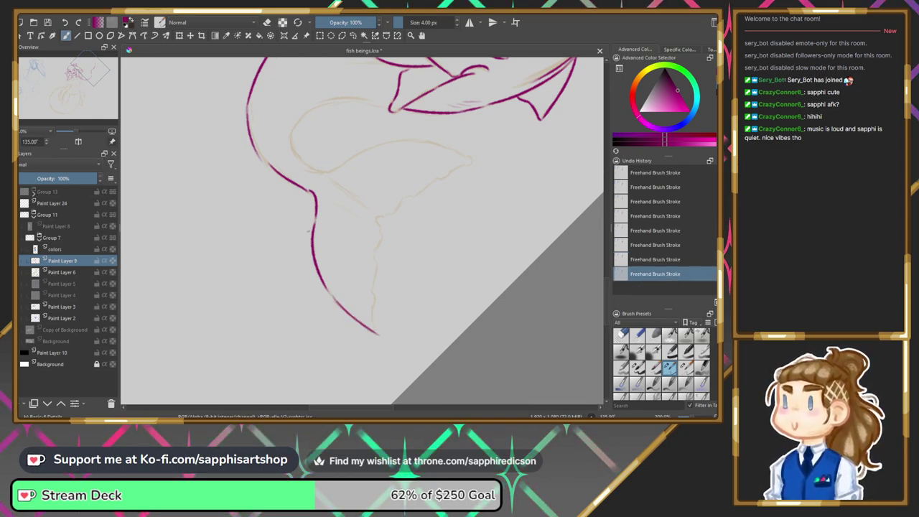
{"action": "key", "text": "ctrl+z"}
{"action": "key", "text": "ctrl+shift+z"}
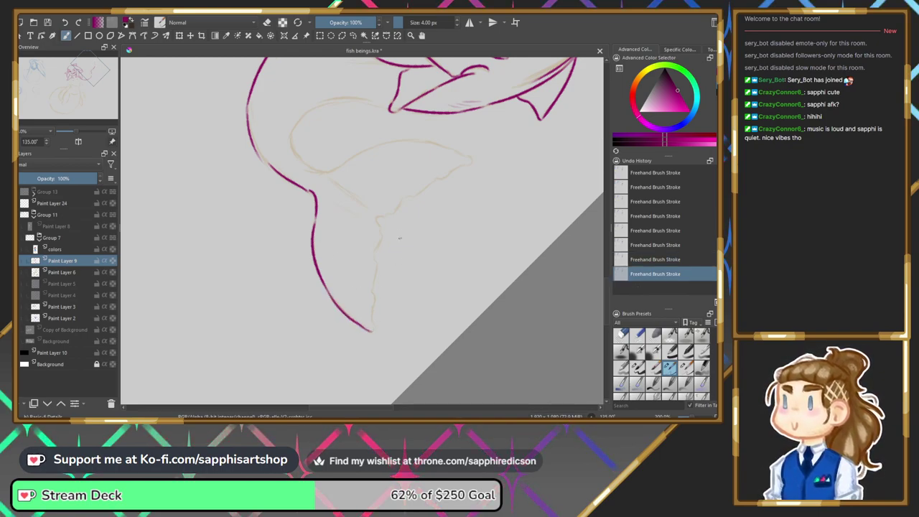
Ink the far fin lobe's wavy trailing edge from the central notch to the tip, undoing the trial strokes beyond the notch.
{"action": "left_click_drag", "start_coordinate": [376, 219], "coordinate": [375, 331]}
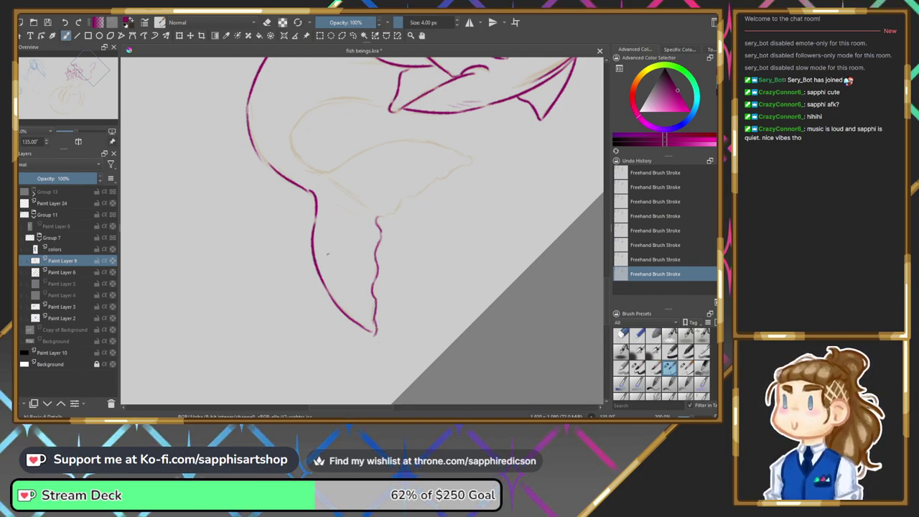
{"action": "key", "text": "ctrl+z"}
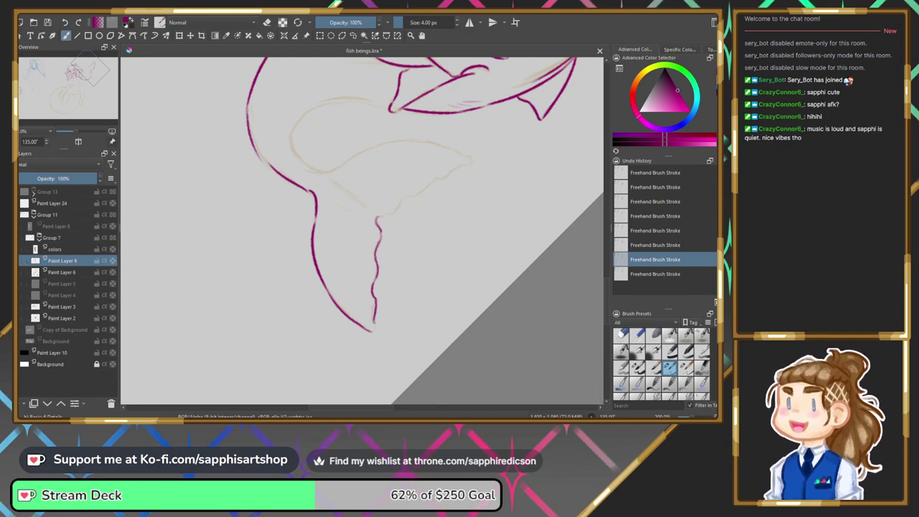
{"action": "key", "text": "ctrl+shift+z"}
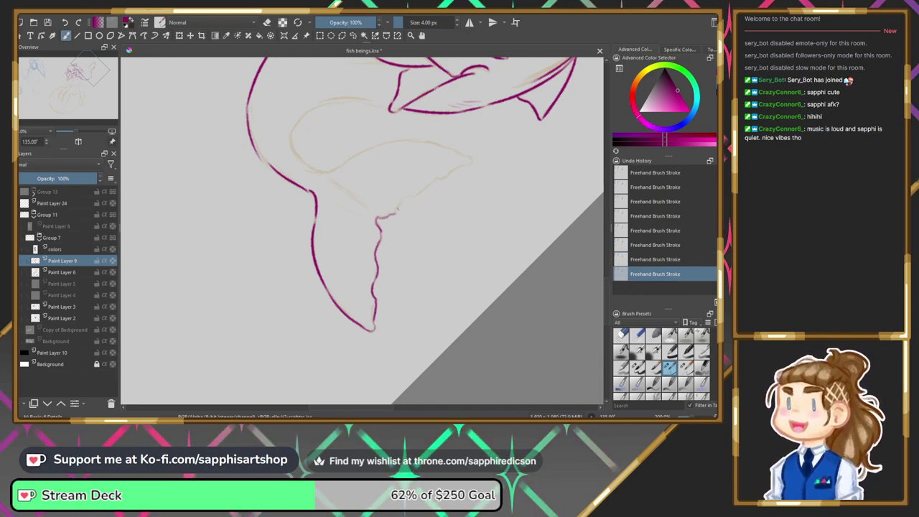
{"action": "key", "text": "ctrl+z"}
{"action": "key", "text": "ctrl+z"}
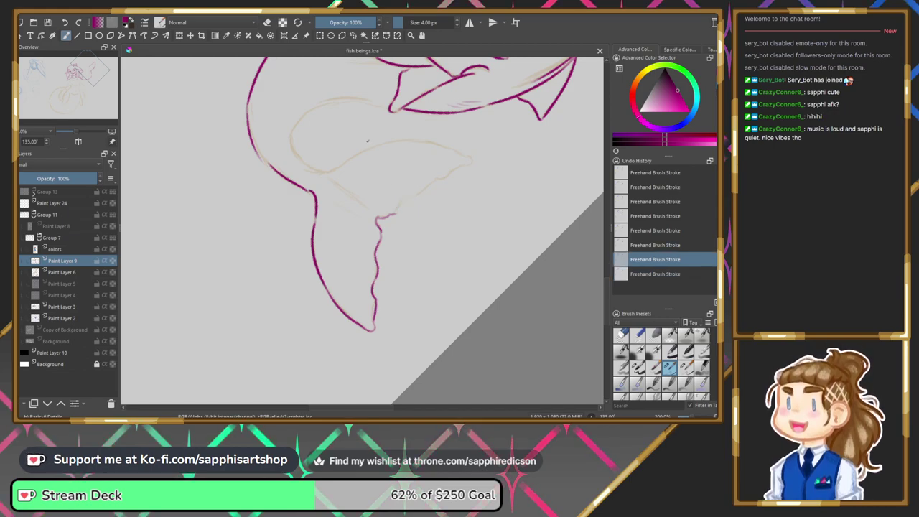
{"action": "key", "text": "m"}
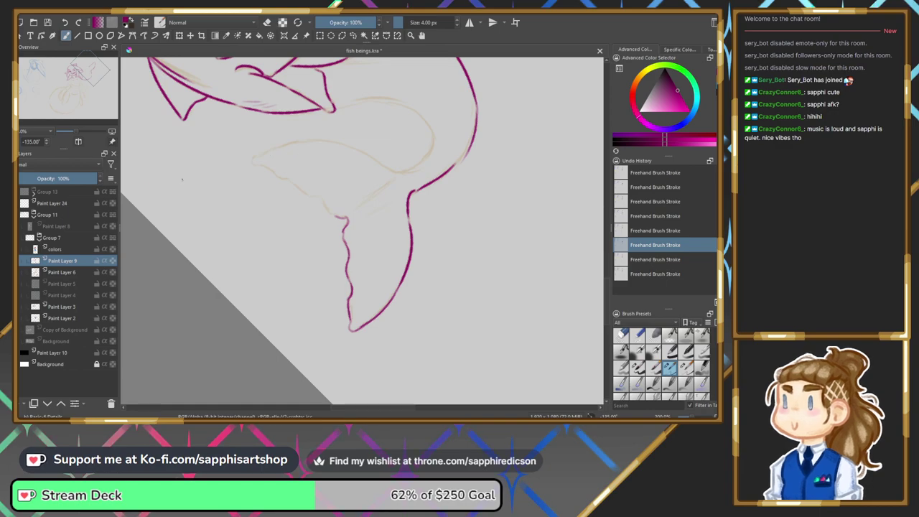
{"action": "key", "text": "m"}
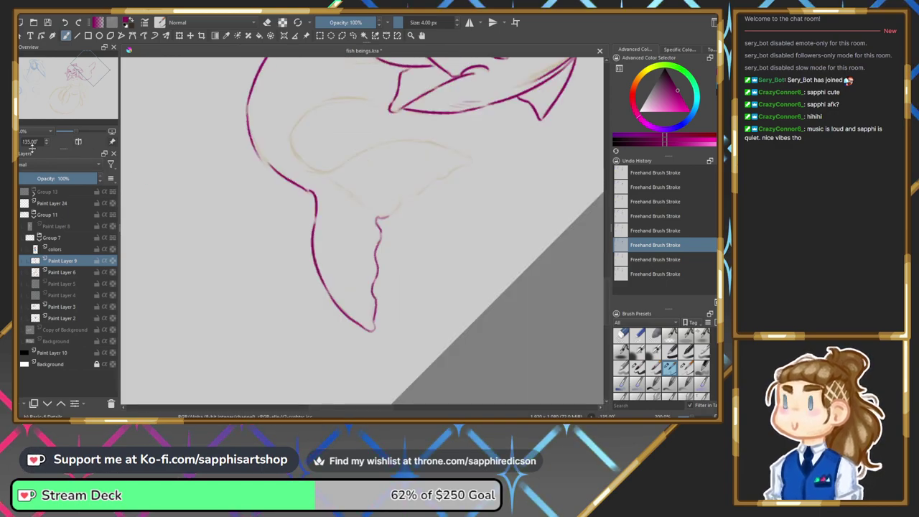
Ink the start of the wavy trailing edge of the fin lobe nearer the head, redoing the strokes from the central notch.
{"action": "key", "text": "6"}
{"action": "key", "text": "6"}
{"action": "key", "text": "6"}
{"action": "key", "text": "6"}
{"action": "key", "text": "6"}
{"action": "key", "text": "6"}
{"action": "key", "text": "6"}
{"action": "key", "text": "6"}
{"action": "key", "text": "6"}
{"action": "key", "text": "6"}
{"action": "key", "text": "6"}
{"action": "key", "text": "6"}
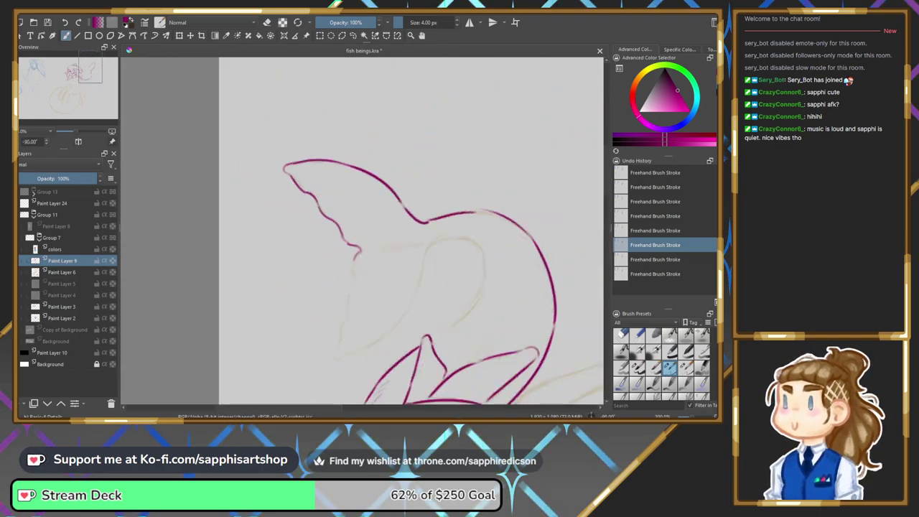
{"action": "key", "text": "4"}
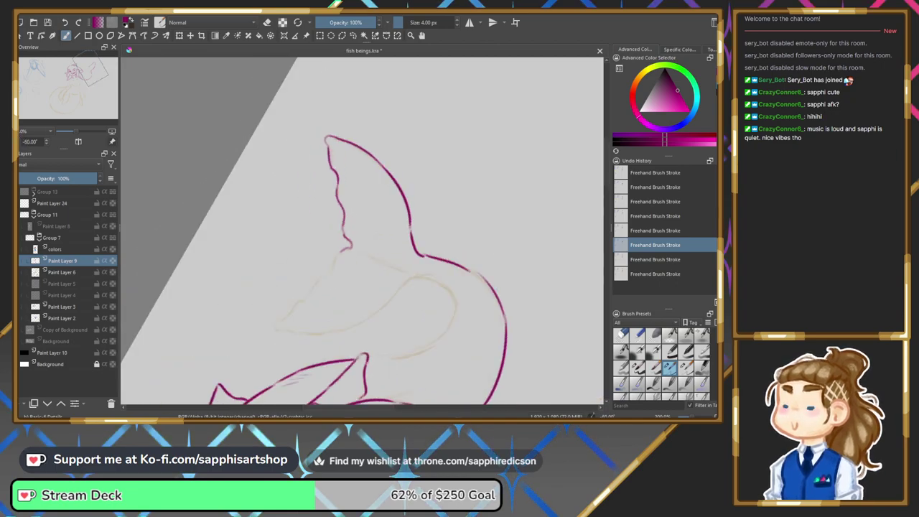
{"action": "left_click_drag", "start_coordinate": [86, 92], "coordinate": [84, 100]}
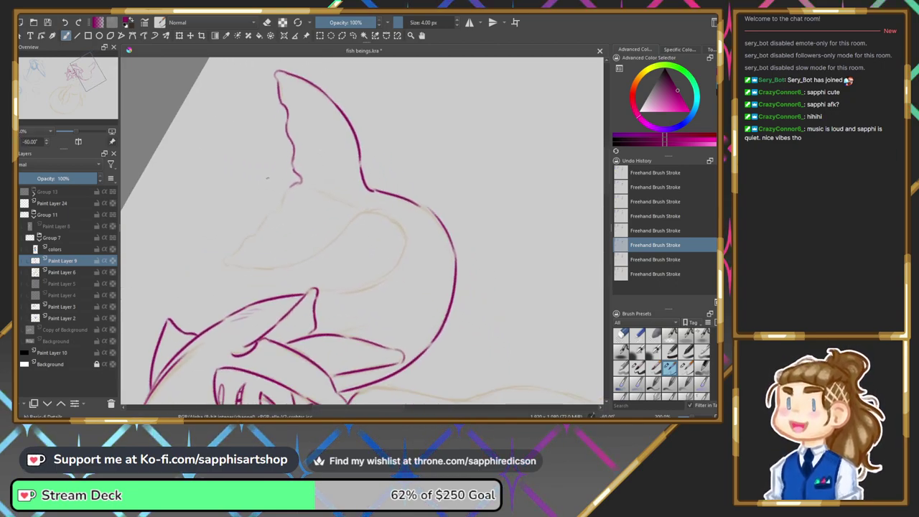
{"action": "key", "text": "ctrl+shift+z"}
{"action": "key", "text": "ctrl+shift+z"}
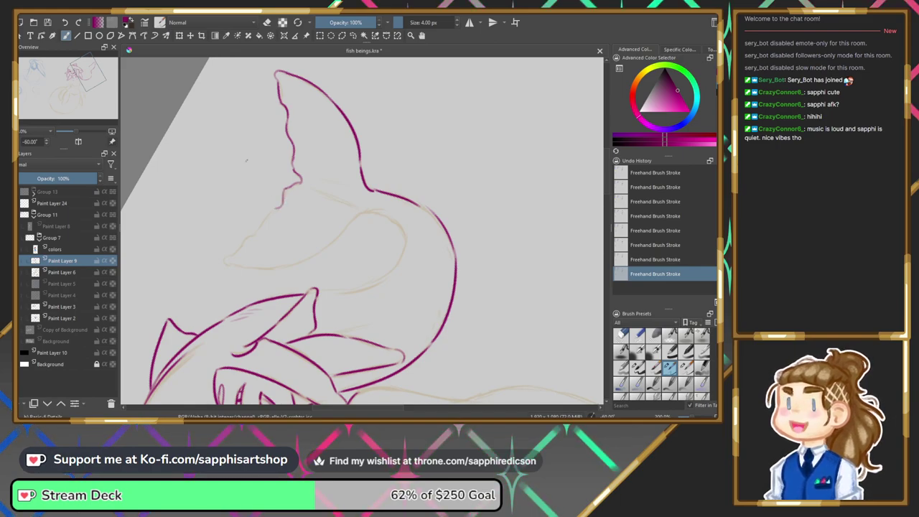
{"action": "key", "text": "ctrl+z"}
{"action": "key", "text": "ctrl+z"}
{"action": "key", "text": "ctrl+z"}
{"action": "key", "text": "ctrl+z"}
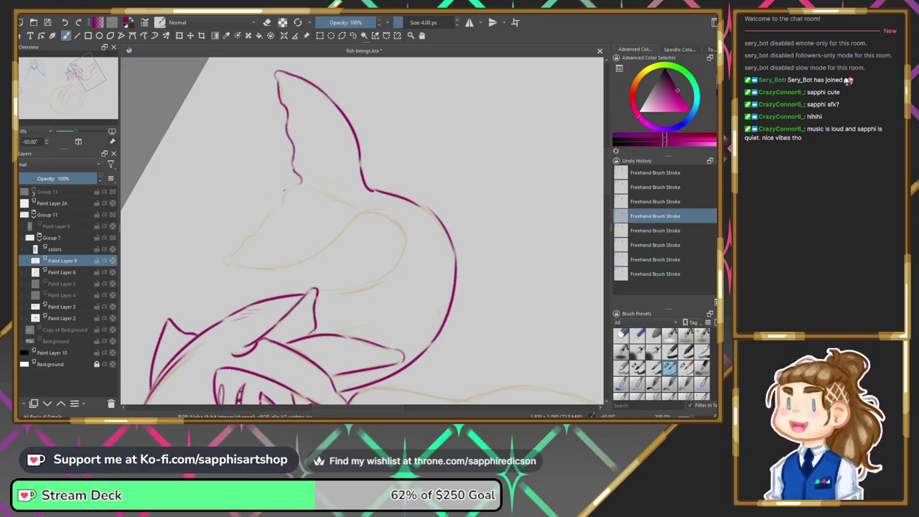
{"action": "key", "text": "ctrl+shift+z"}
{"action": "key", "text": "ctrl+shift+z"}
{"action": "key", "text": "ctrl+shift+z"}
{"action": "key", "text": "ctrl+shift+z"}
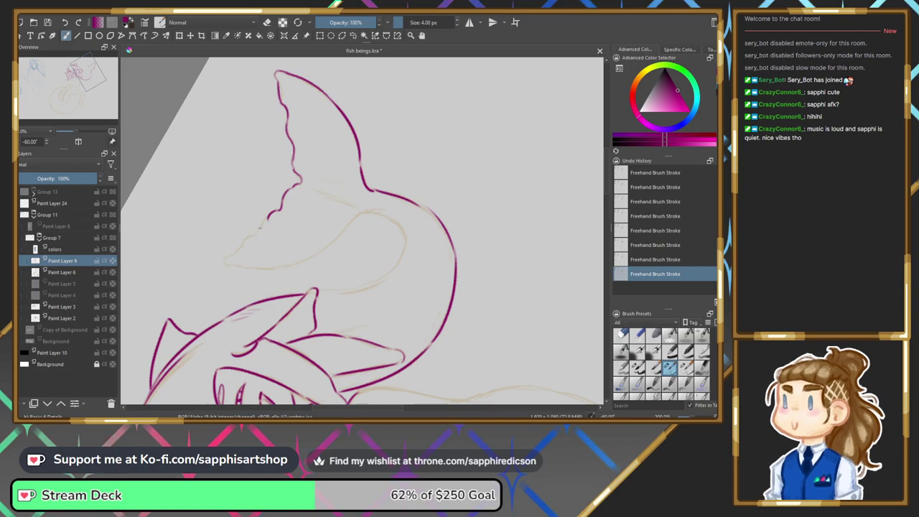
Ink the rest of the near lobe's wavy edge, its pointed tip and the smooth edge curving back toward the tail.
{"action": "key", "text": "ctrl+z"}
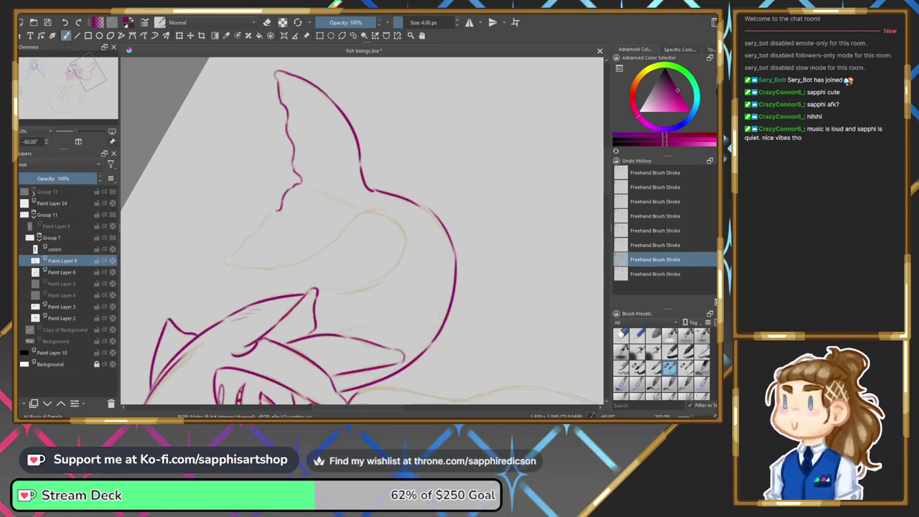
{"action": "mouse_move", "coordinate": [280, 210]}
{"action": "left_mouse_down"}
{"action": "mouse_move", "coordinate": [255, 226]}
{"action": "mouse_move", "coordinate": [241, 257]}
{"action": "mouse_move", "coordinate": [243, 245]}
{"action": "mouse_move", "coordinate": [227, 259]}
{"action": "mouse_move", "coordinate": [257, 268]}
{"action": "left_mouse_up"}
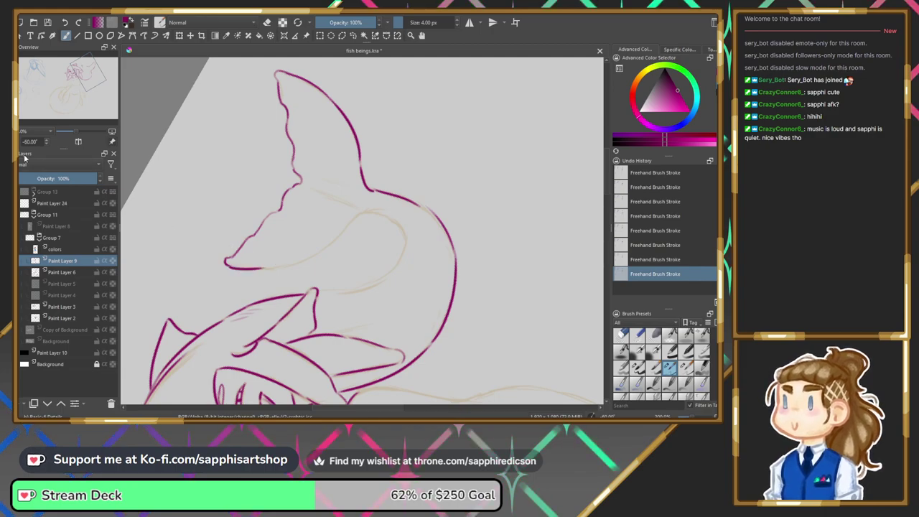
{"action": "left_click_drag", "start_coordinate": [402, 297], "coordinate": [288, 208]}
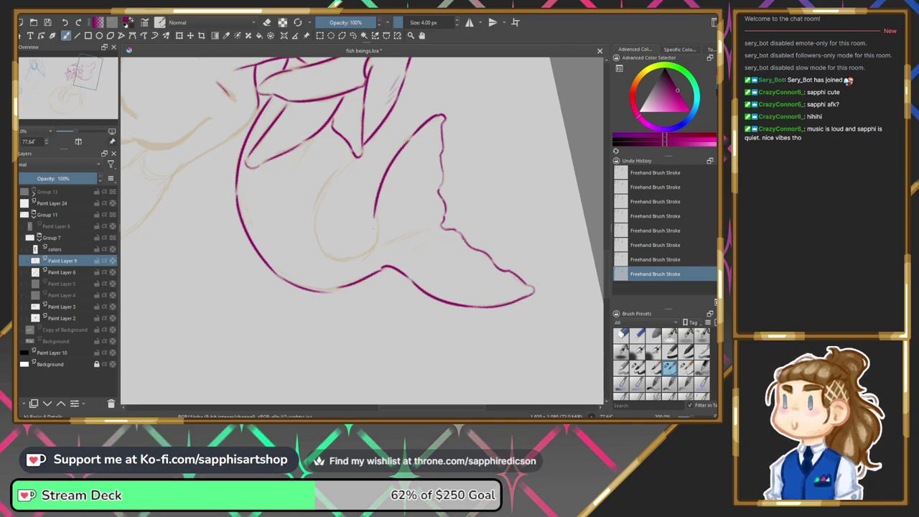
Ink the near fin lobe's smooth edge down to the tail, redoing it to fit the sketch, and add crease strokes at the fin base.
{"action": "key", "text": "ctrl+z"}
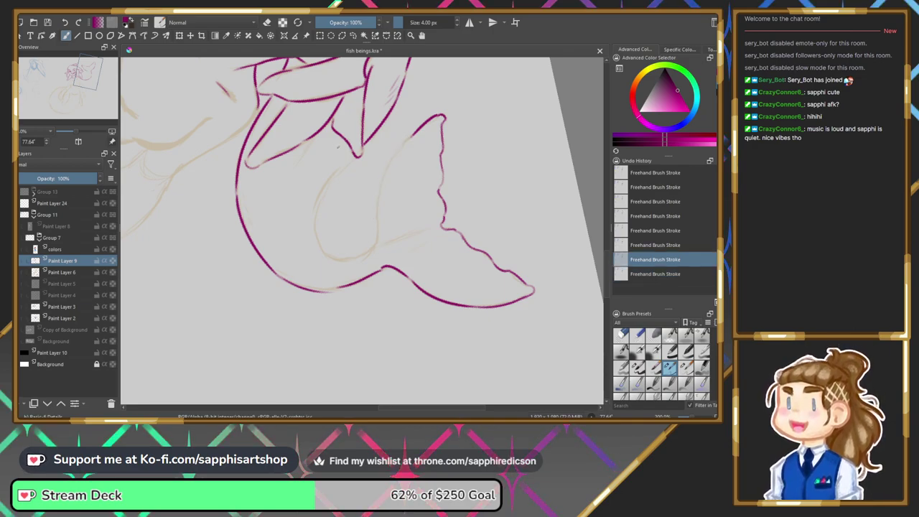
{"action": "key", "text": "ctrl+shift+z"}
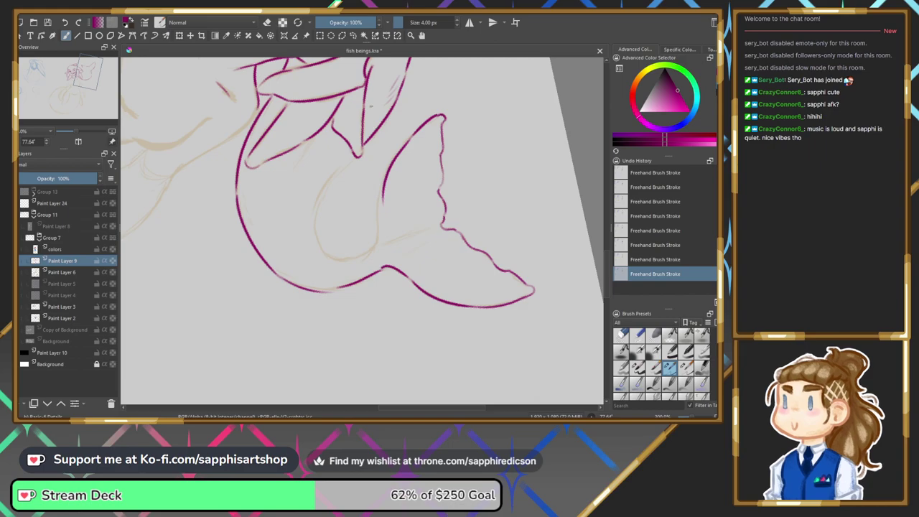
{"action": "key", "text": "ctrl+z"}
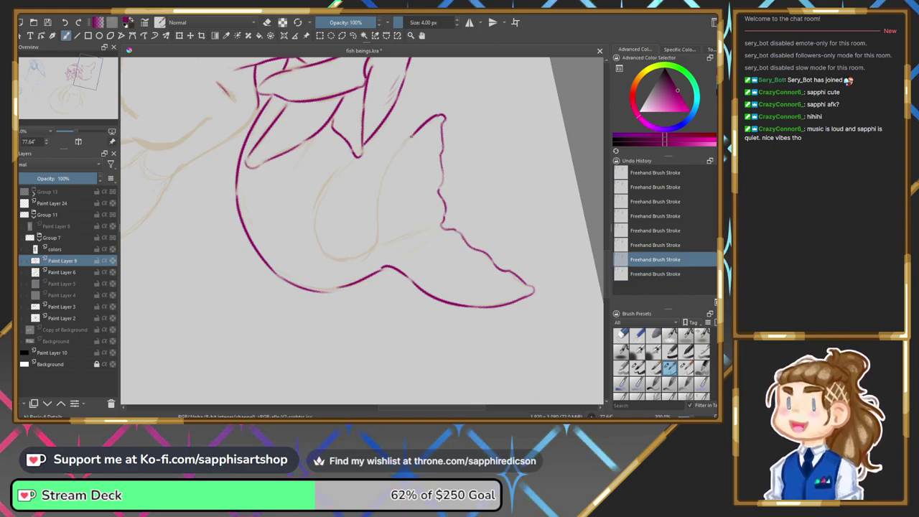
{"action": "key", "text": "ctrl+shift+z"}
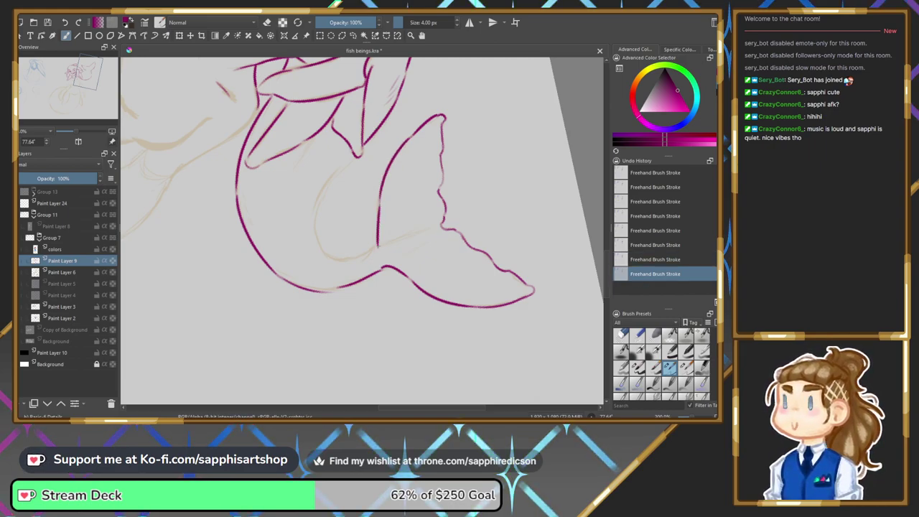
{"action": "key", "text": "ctrl+z"}
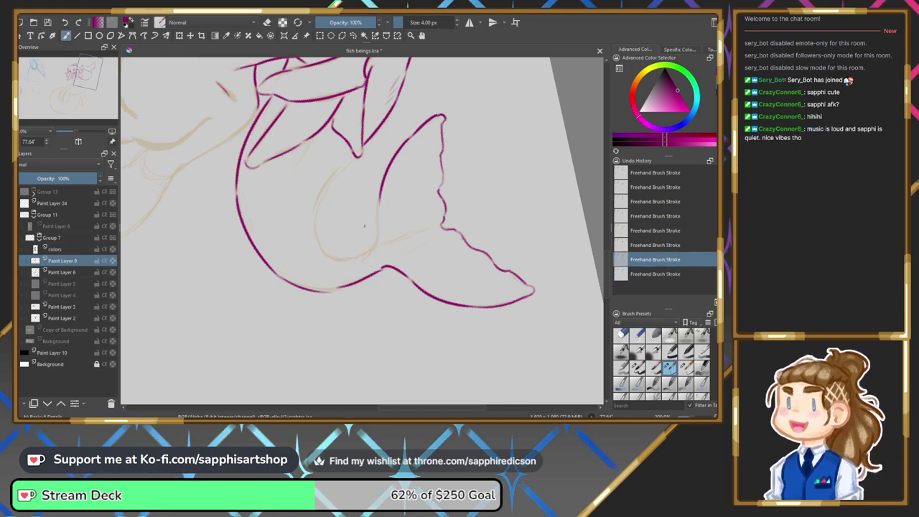
{"action": "left_click_drag", "start_coordinate": [380, 199], "coordinate": [376, 247]}
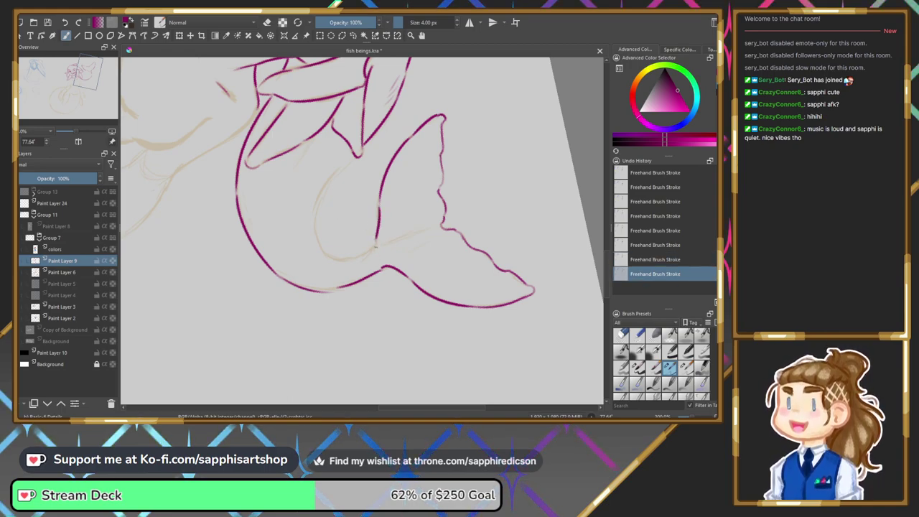
{"action": "left_click_drag", "start_coordinate": [385, 242], "coordinate": [408, 235]}
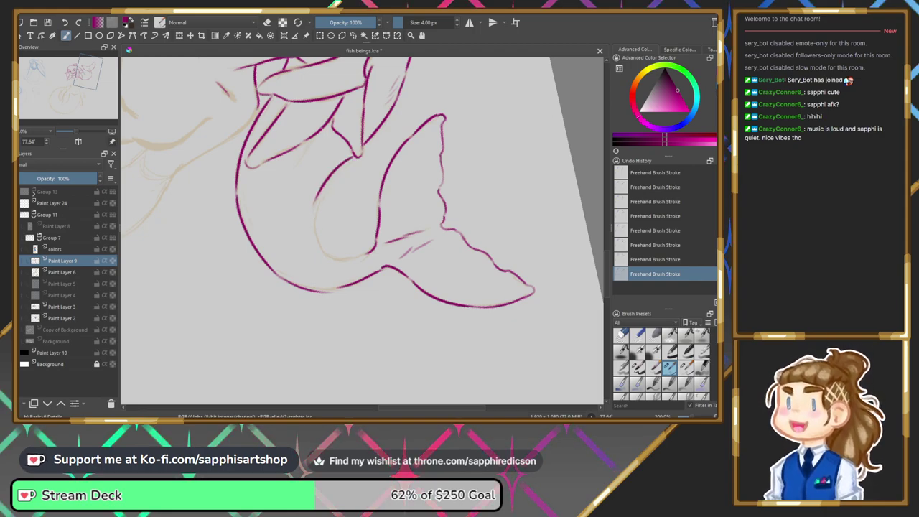
Ink the upper part of the curled tail's inner edge from the hair tentacle tip, redoing the stroke until it follows the sketch.
{"action": "key", "text": "ctrl+z"}
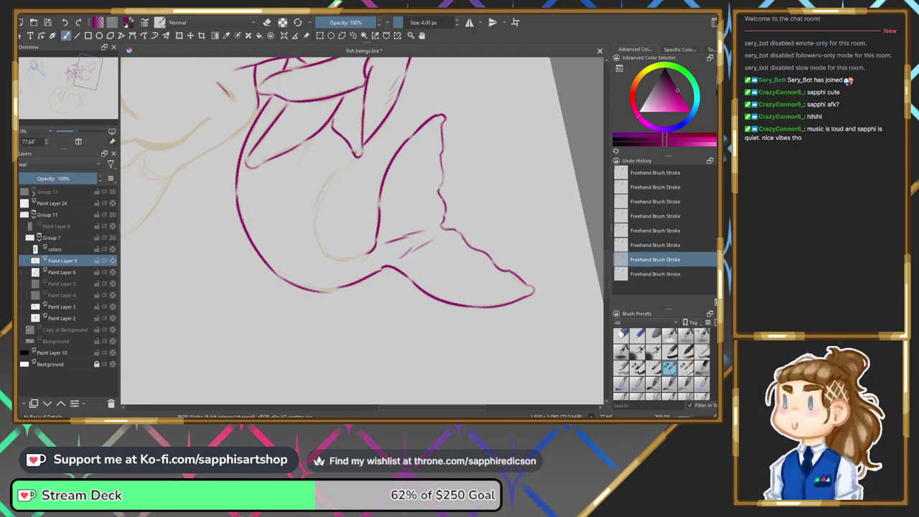
{"action": "key", "text": "ctrl+shift+z"}
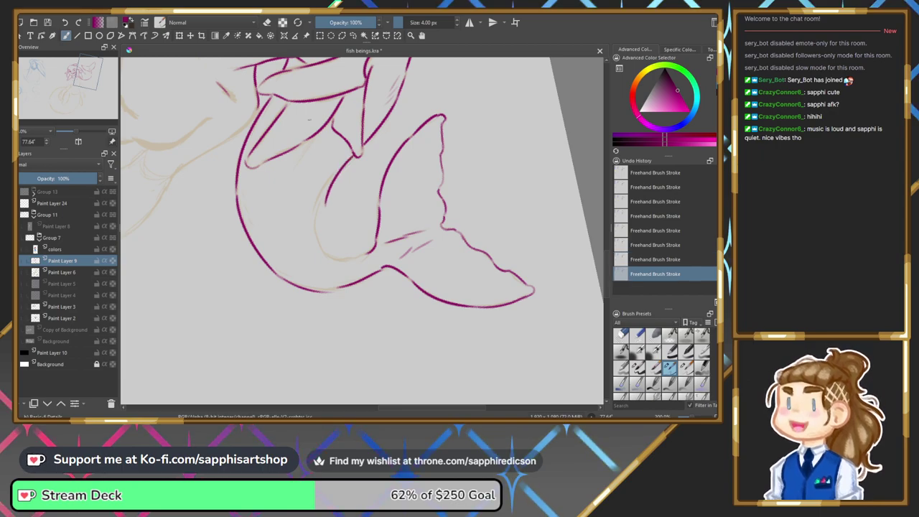
{"action": "key", "text": "ctrl+z"}
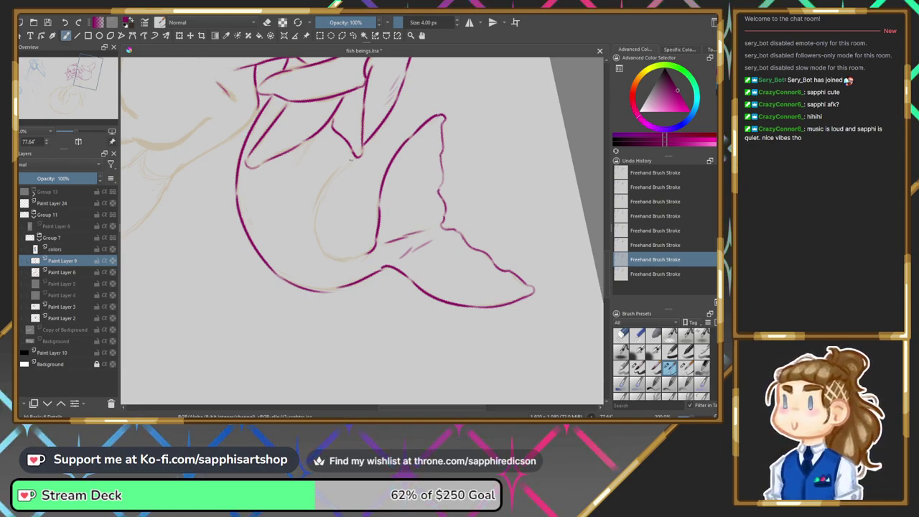
{"action": "key", "text": "ctrl+shift+z"}
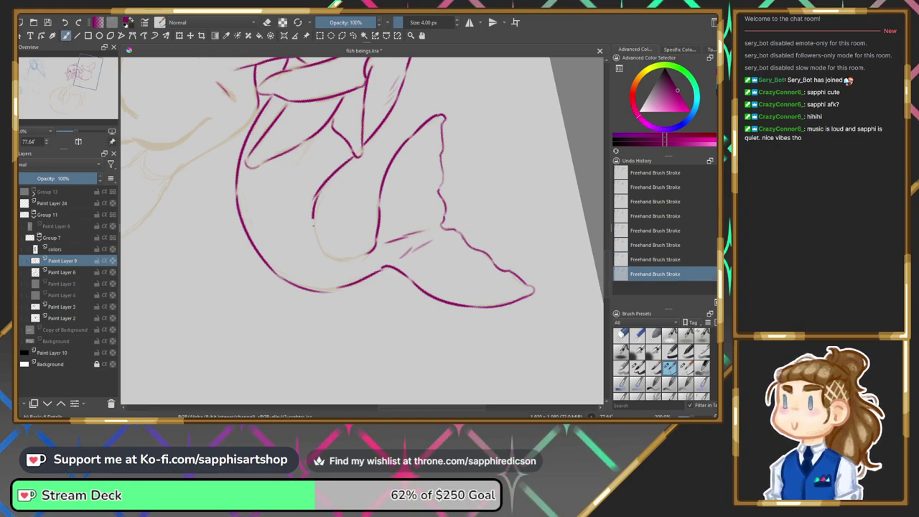
{"action": "key", "text": "ctrl+z"}
{"action": "key", "text": "ctrl+z"}
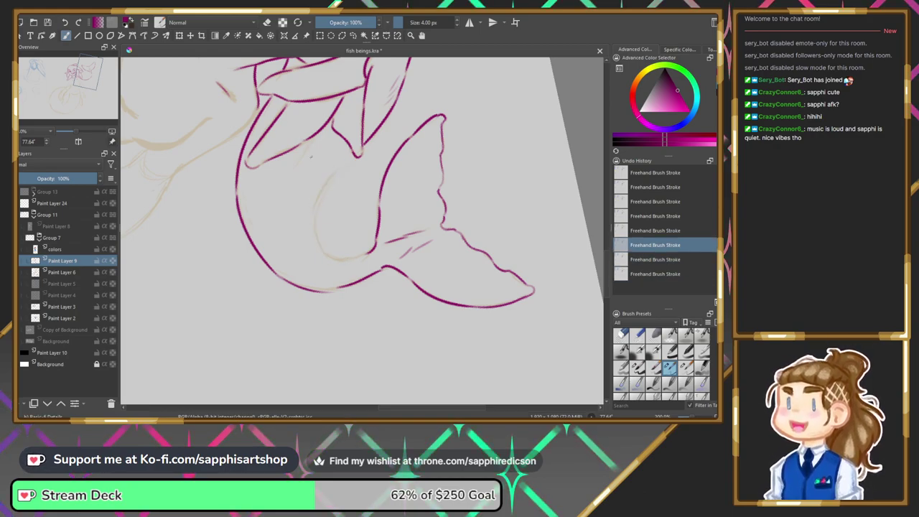
{"action": "key", "text": "ctrl+shift+z"}
{"action": "key", "text": "ctrl+shift+z"}
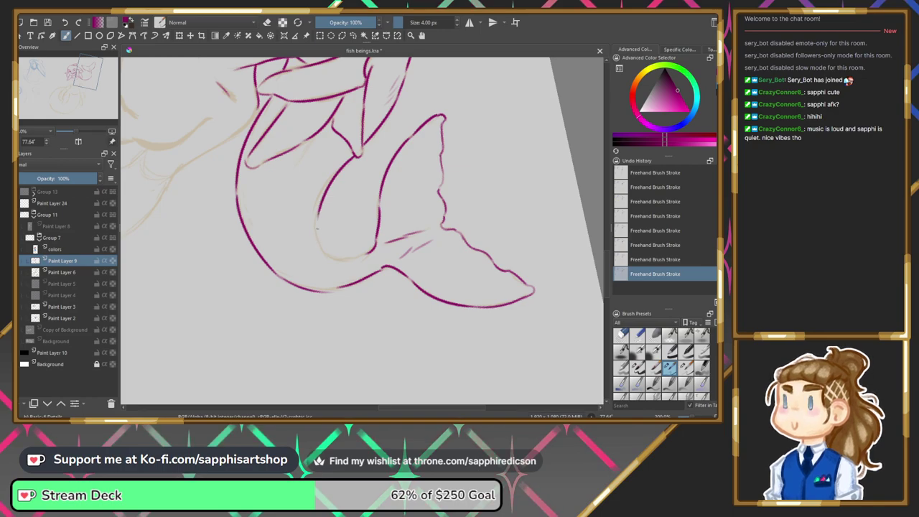
Continue the tail's inner edge around the bottom of the curl to join the fin base, redoing the closing stroke.
{"action": "key", "text": "ctrl+z"}
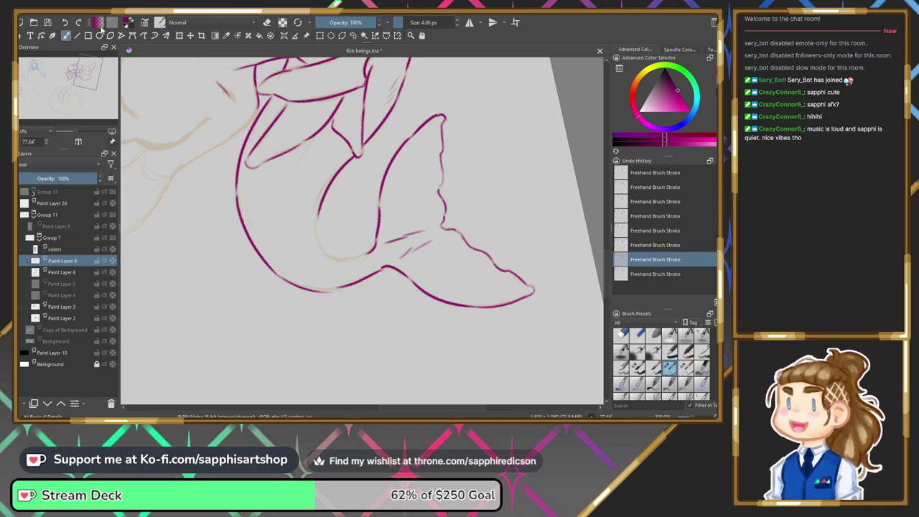
{"action": "key", "text": "ctrl+shift+z"}
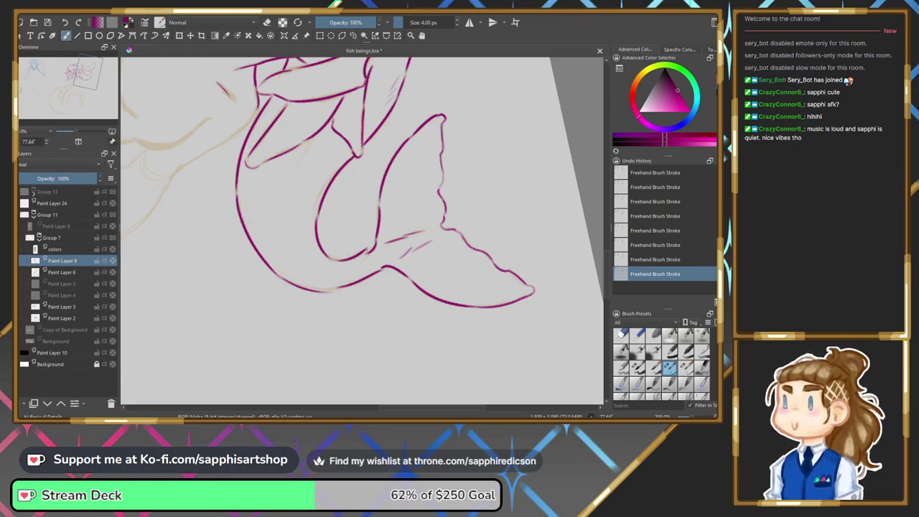
{"action": "key", "text": "ctrl+z"}
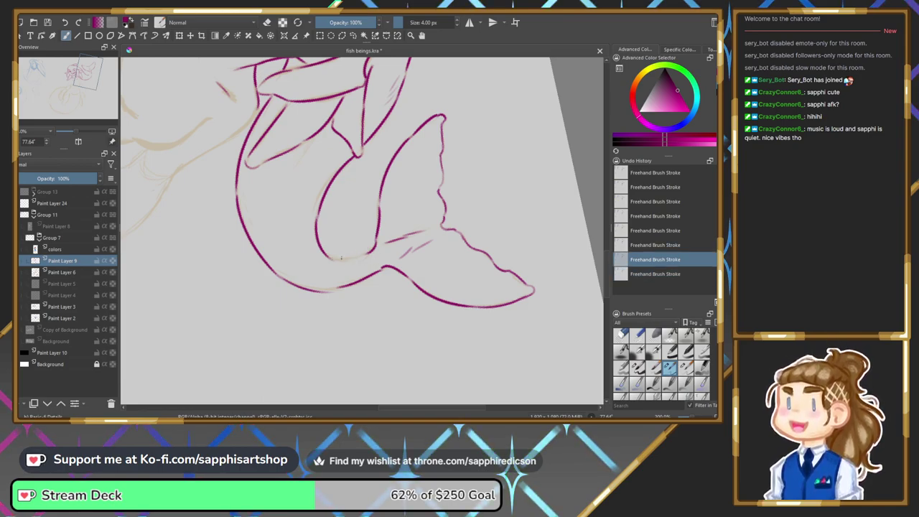
{"action": "key", "text": "ctrl+shift+z"}
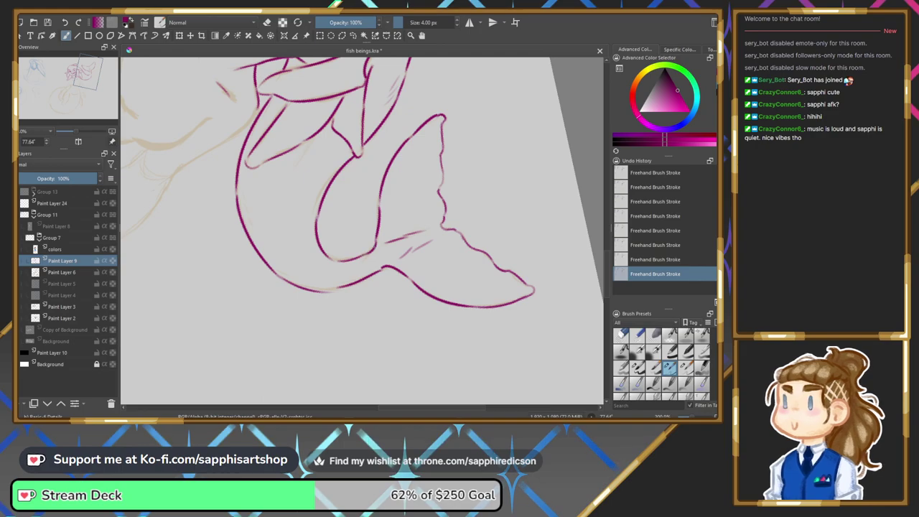
Reset the canvas rotation to 0° and check the whole line art with the Paint Layer 6 sketch briefly hidden.
{"action": "left_click_drag", "start_coordinate": [75, 134], "coordinate": [70, 133]}
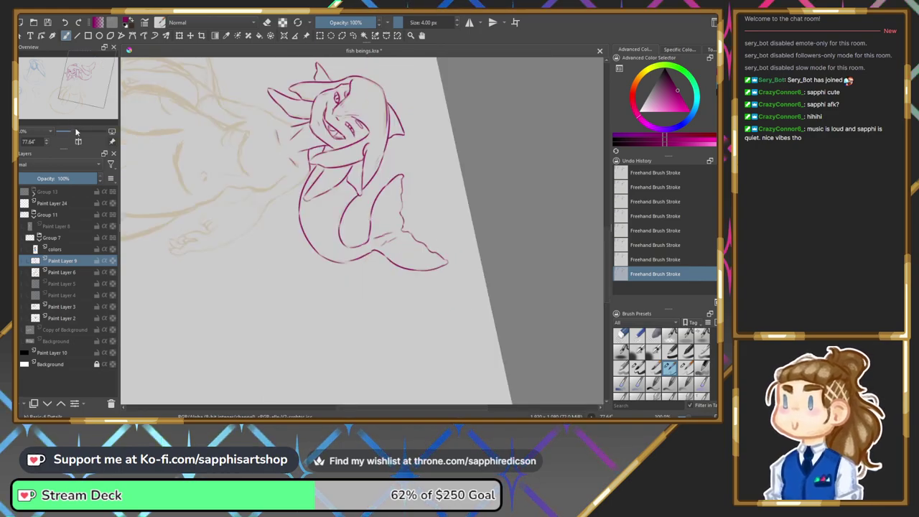
{"action": "double_click", "coordinate": [20, 141]}
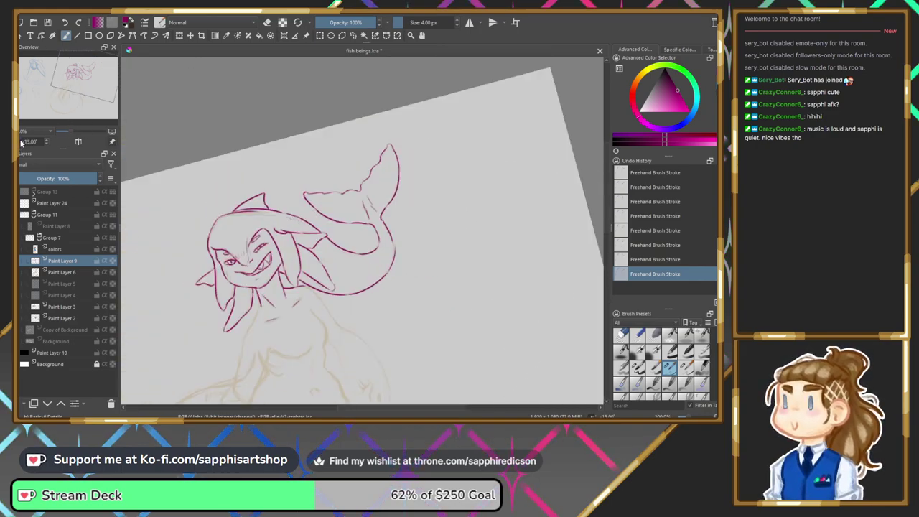
{"action": "left_click_drag", "start_coordinate": [71, 86], "coordinate": [74, 116]}
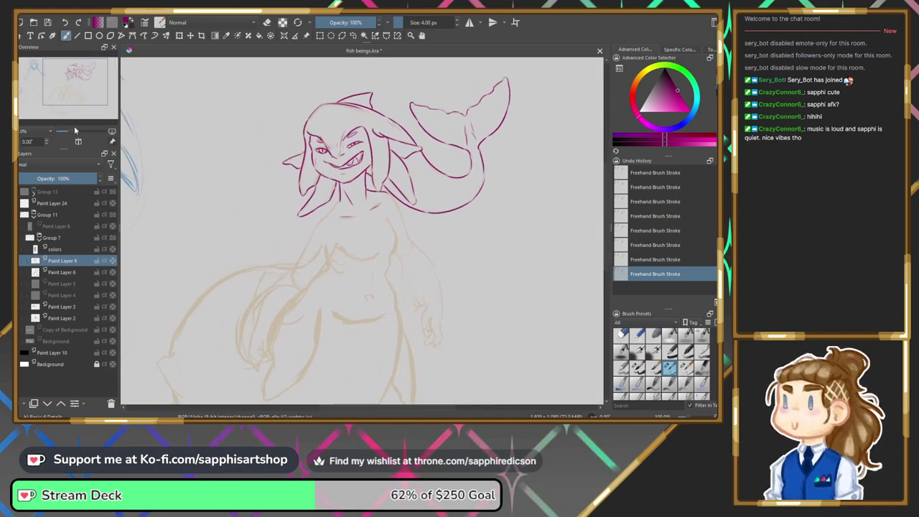
{"action": "left_click", "coordinate": [19, 272]}
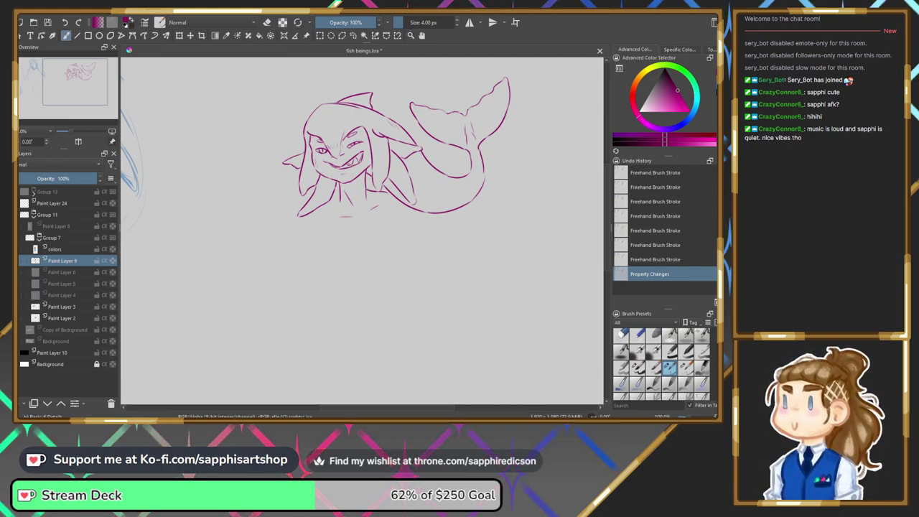
{"action": "key", "text": "ctrl+z"}
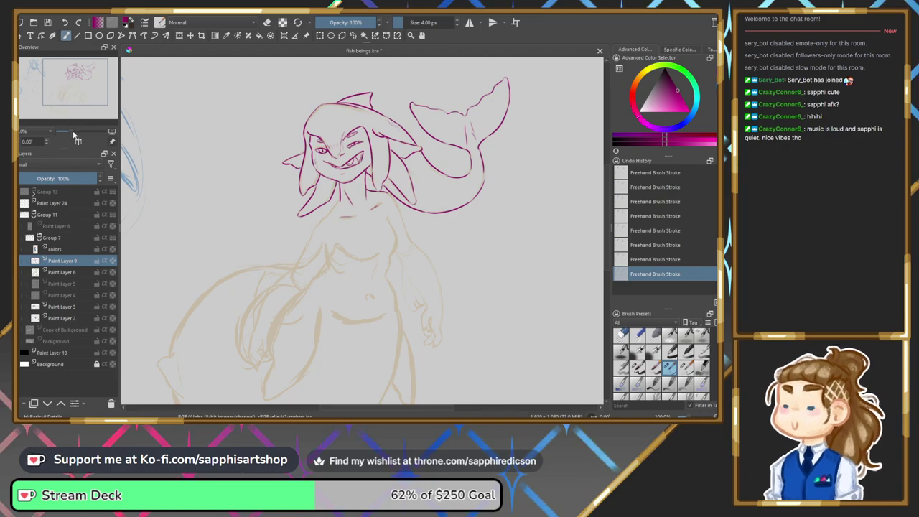
Ink the shoulder line on the side away from the tail, redoing the stroke from the neck toward the upper arm.
{"action": "left_click_drag", "start_coordinate": [74, 132], "coordinate": [76, 132]}
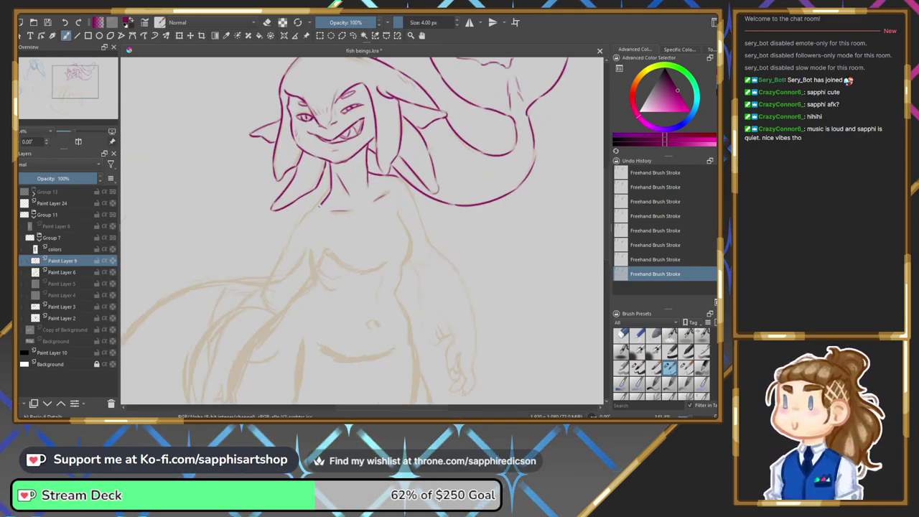
{"action": "key", "text": "ctrl+z"}
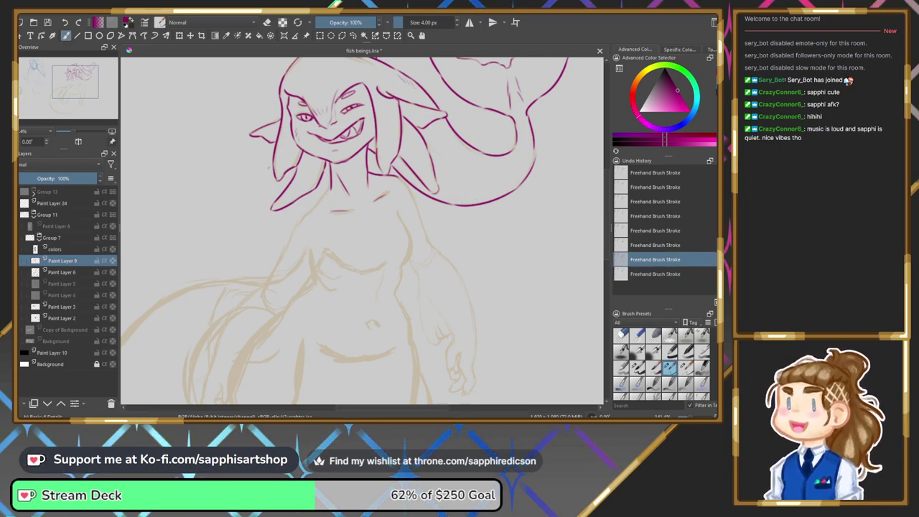
{"action": "key", "text": "ctrl+shift+z"}
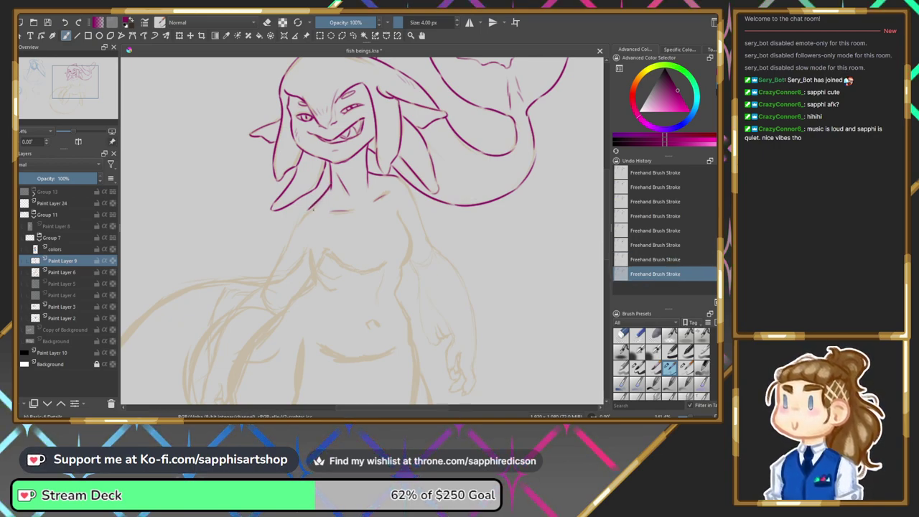
{"action": "key", "text": "ctrl+z"}
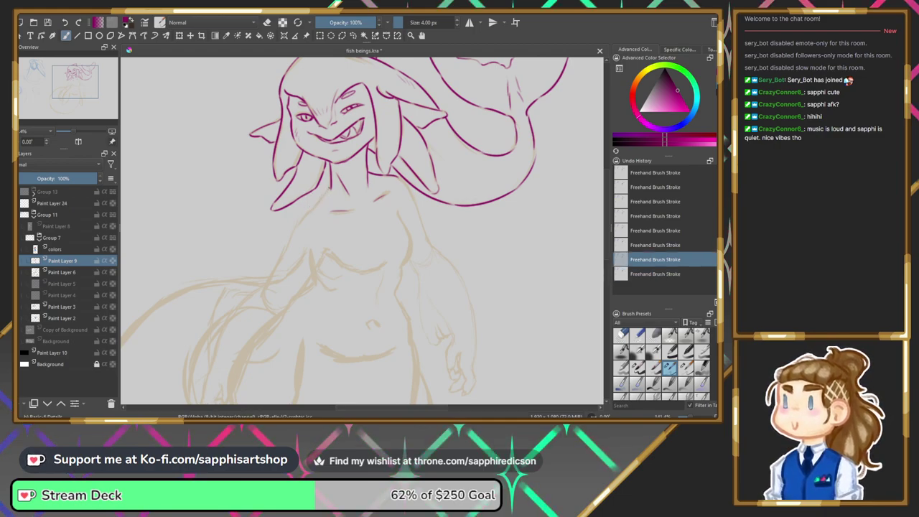
{"action": "key", "text": "ctrl+shift+z"}
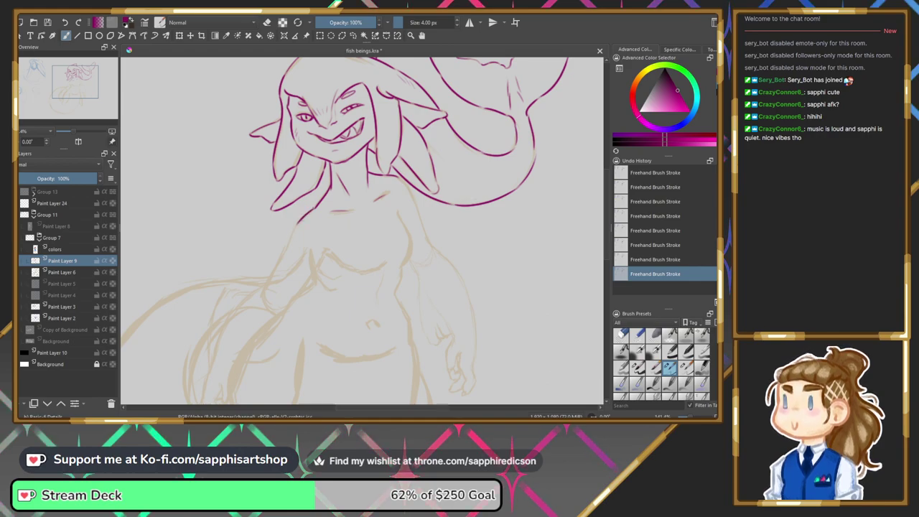
{"action": "key", "text": "ctrl+z"}
{"action": "key", "text": "ctrl+z"}
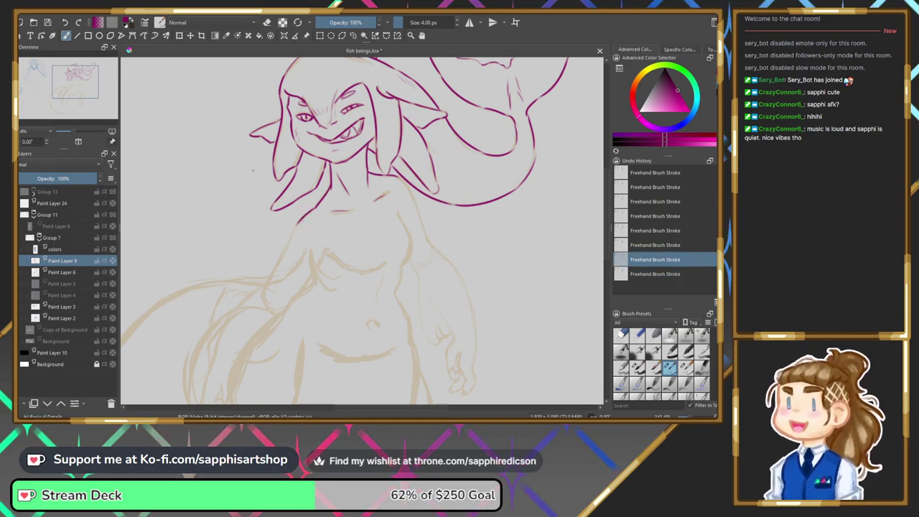
{"action": "key", "text": "ctrl+shift+z"}
{"action": "key", "text": "ctrl+shift+z"}
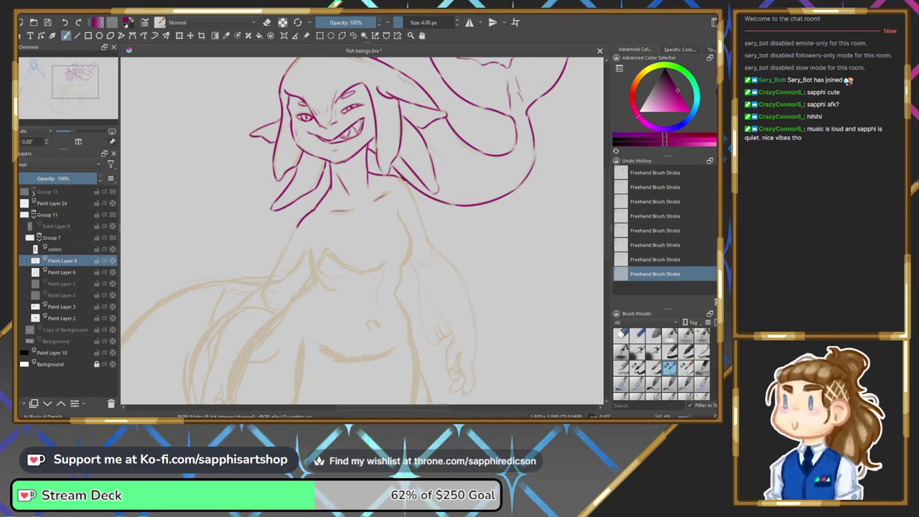
Ink the shoulder on the tail side and extend its outer line down the upper arm.
{"action": "key", "text": "ctrl+z"}
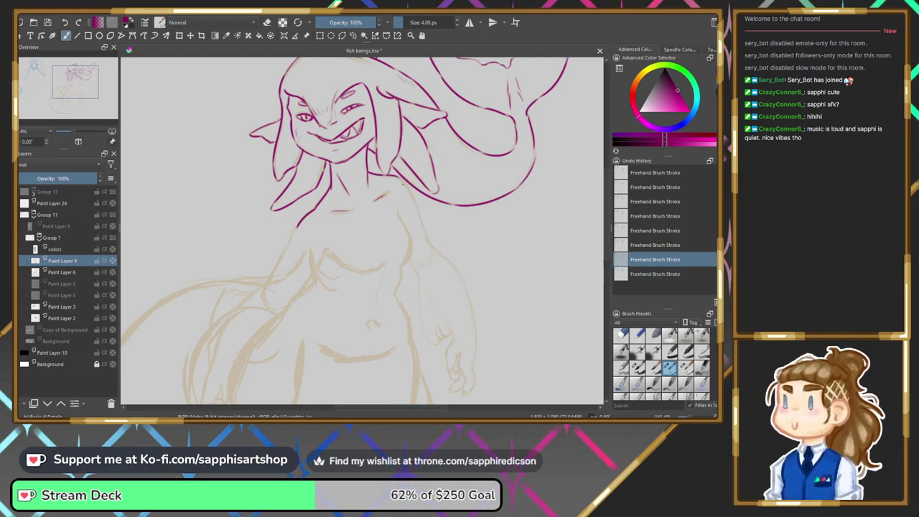
{"action": "key", "text": "ctrl+shift+z"}
{"action": "left_click_drag", "start_coordinate": [422, 224], "coordinate": [437, 250]}
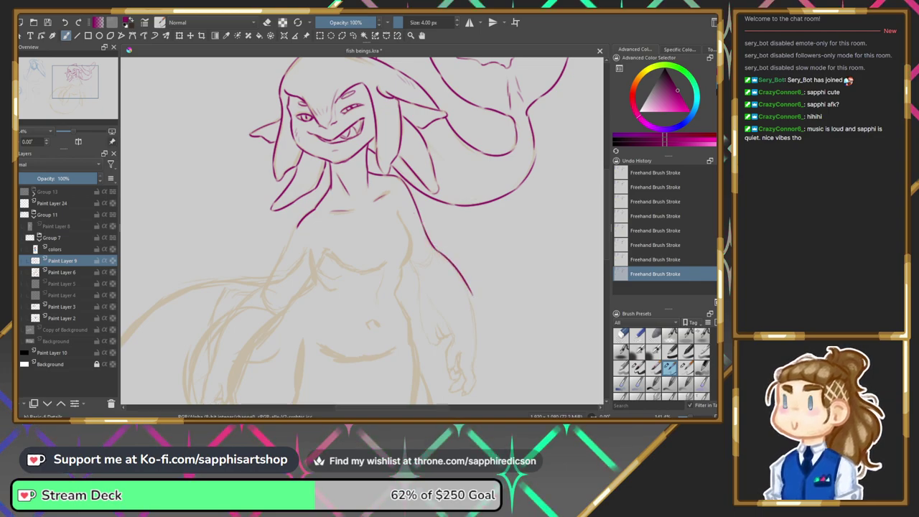
Ink the tail-side arm's outer edge from the elbow toward the wrist, undoing the trial strokes and redrawing it on the mirrored canvas.
{"action": "key", "text": "ctrl+z"}
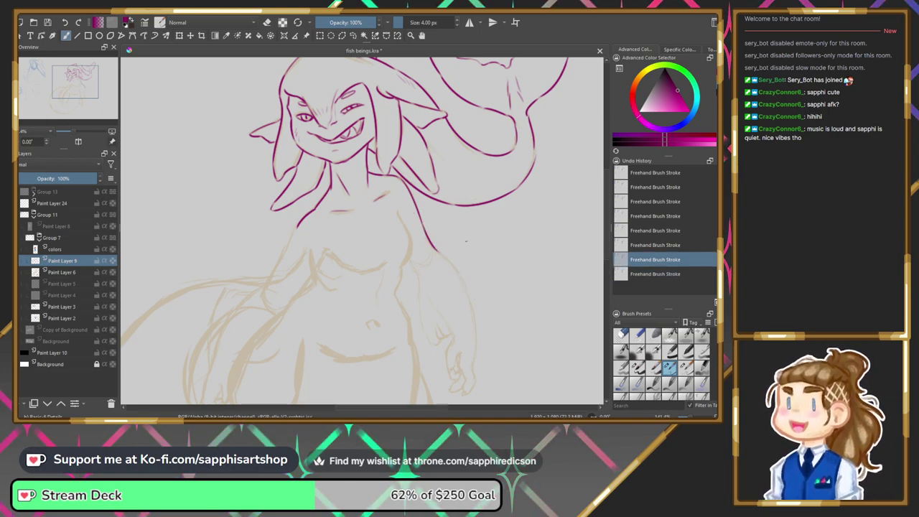
{"action": "key", "text": "ctrl+shift+z"}
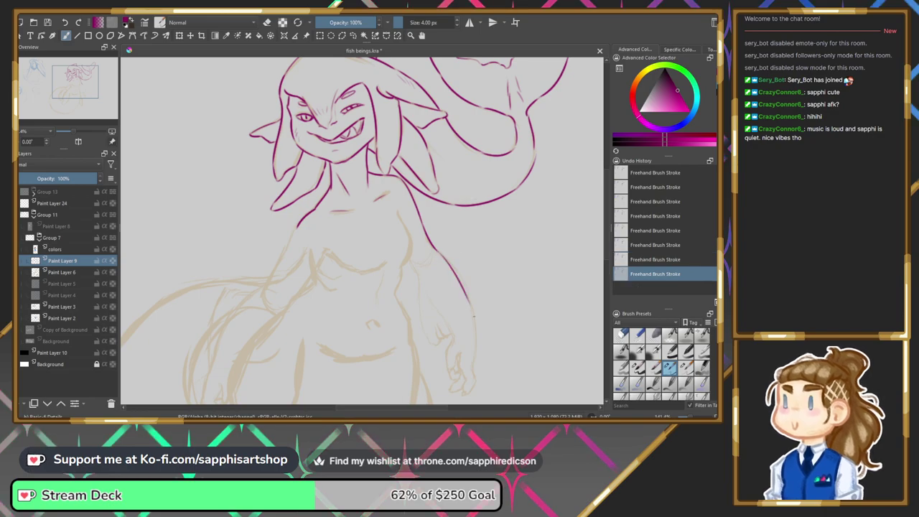
{"action": "key", "text": "ctrl+z"}
{"action": "left_click_drag", "start_coordinate": [72, 81], "coordinate": [71, 97]}
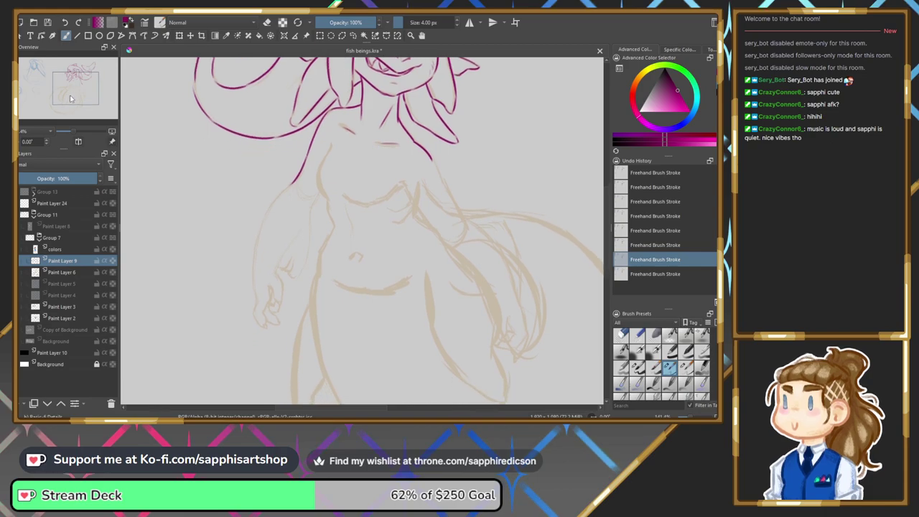
{"action": "left_click_drag", "start_coordinate": [293, 181], "coordinate": [260, 252]}
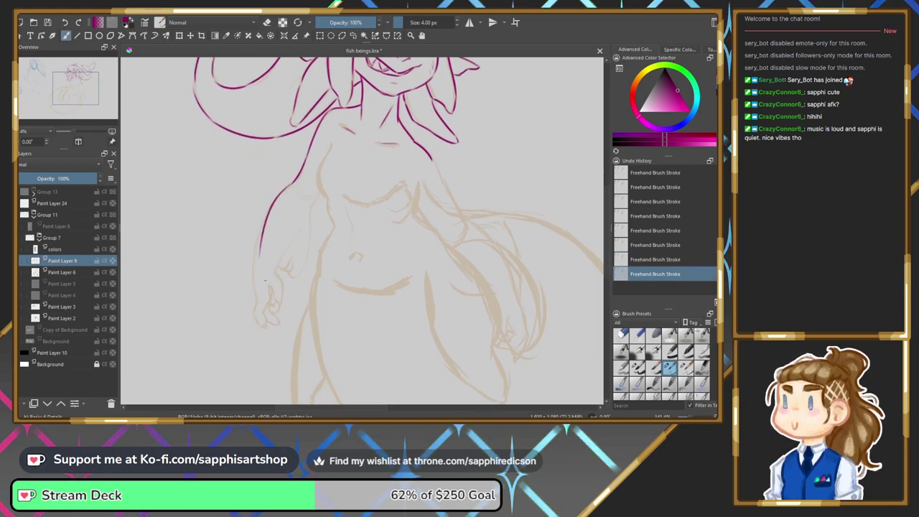
{"action": "key", "text": "ctrl+z"}
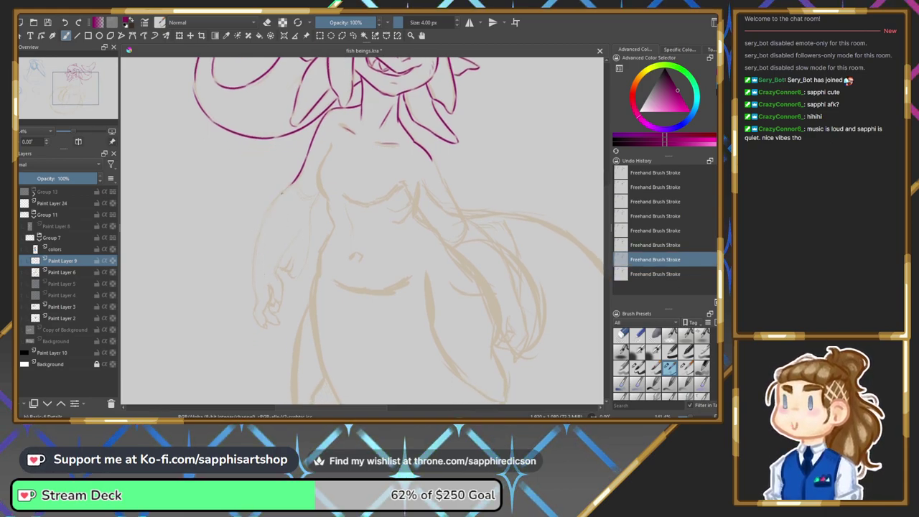
{"action": "left_click_drag", "start_coordinate": [292, 180], "coordinate": [252, 234]}
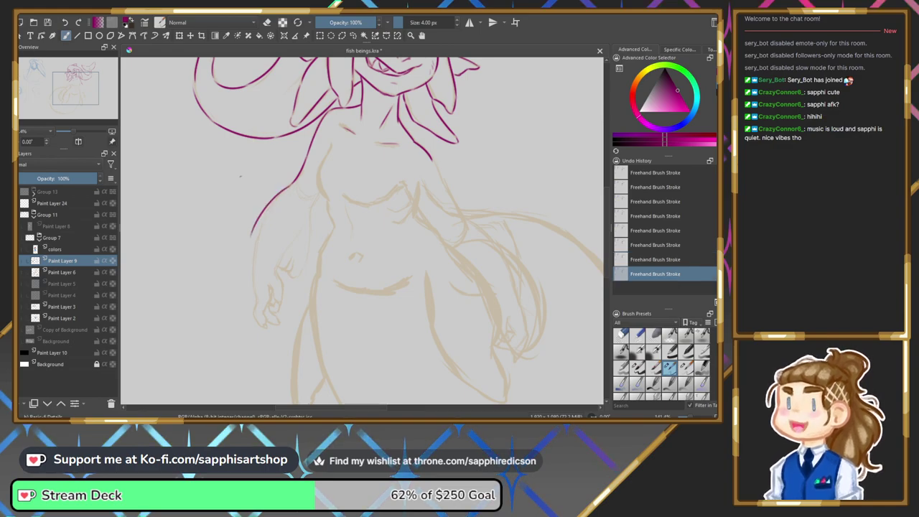
{"action": "key", "text": "ctrl+z"}
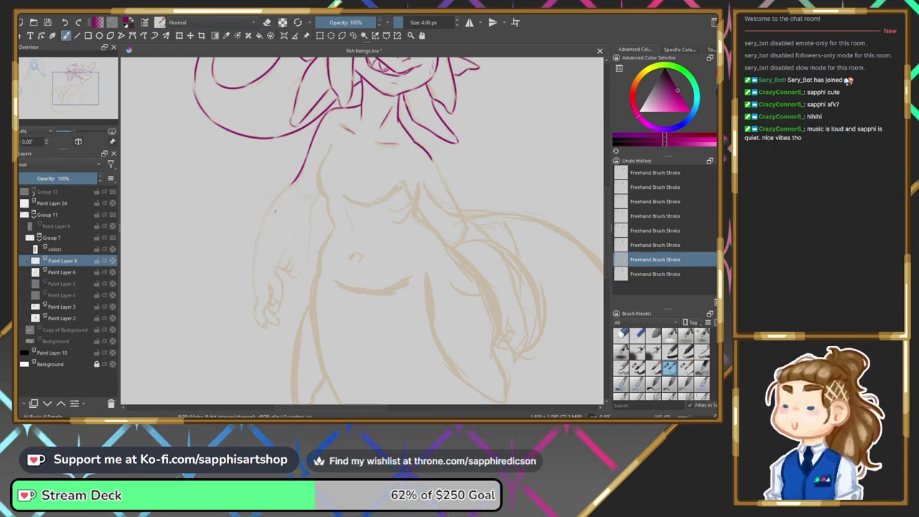
{"action": "left_click_drag", "start_coordinate": [293, 180], "coordinate": [288, 187]}
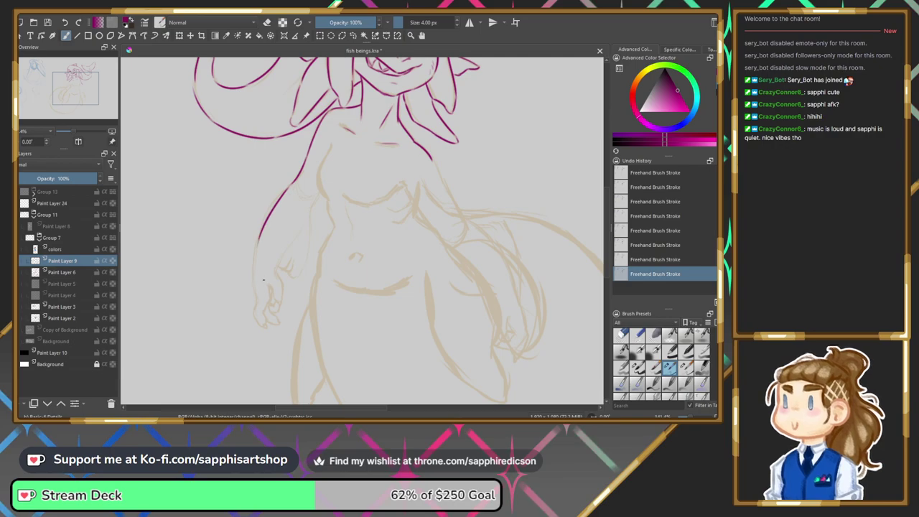
{"action": "key", "text": "ctrl+z"}
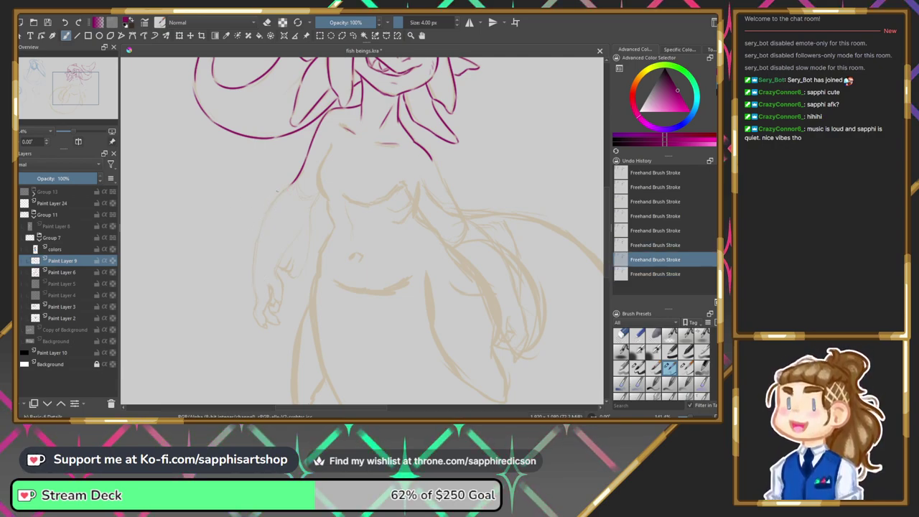
{"action": "key", "text": "ctrl+shift+z"}
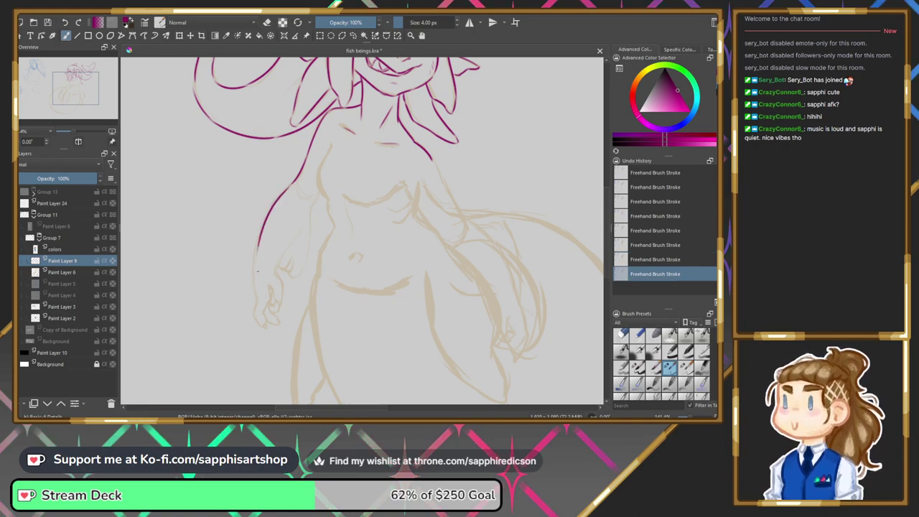
{"action": "key", "text": "ctrl+z"}
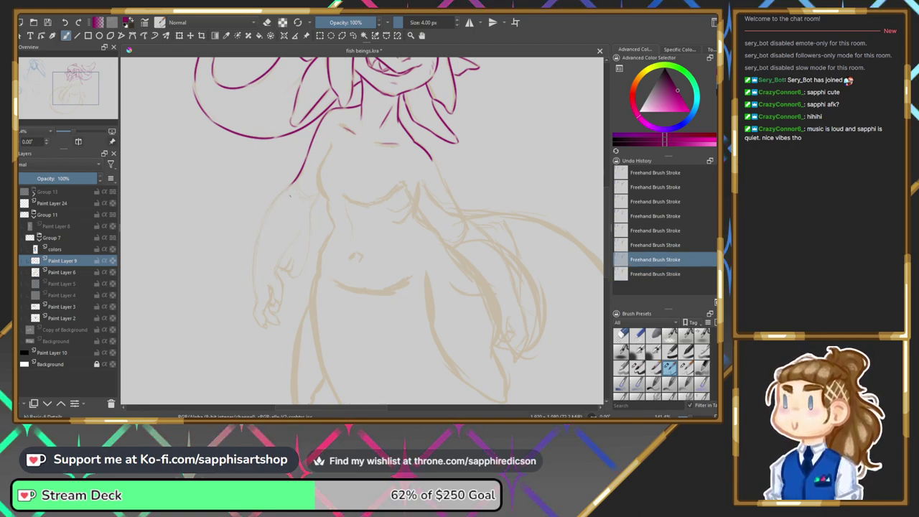
{"action": "key", "text": "ctrl+shift+z"}
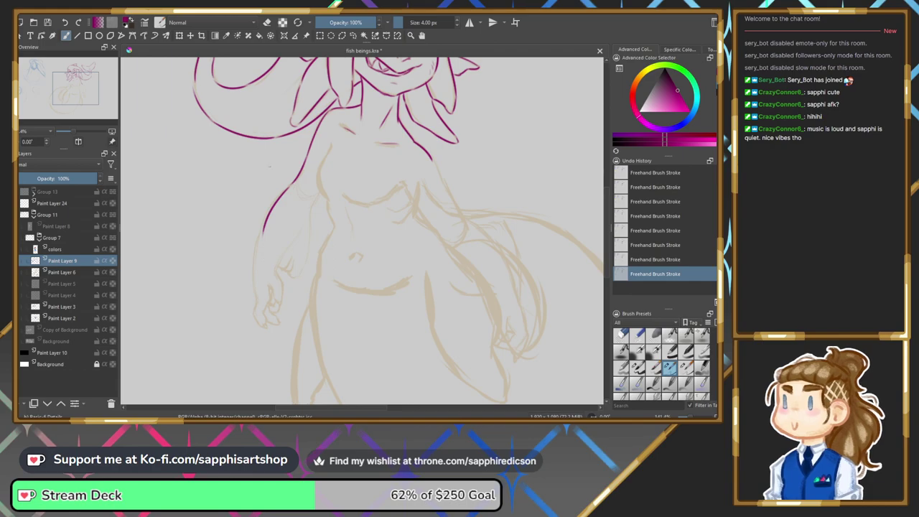
{"action": "key", "text": "ctrl+z"}
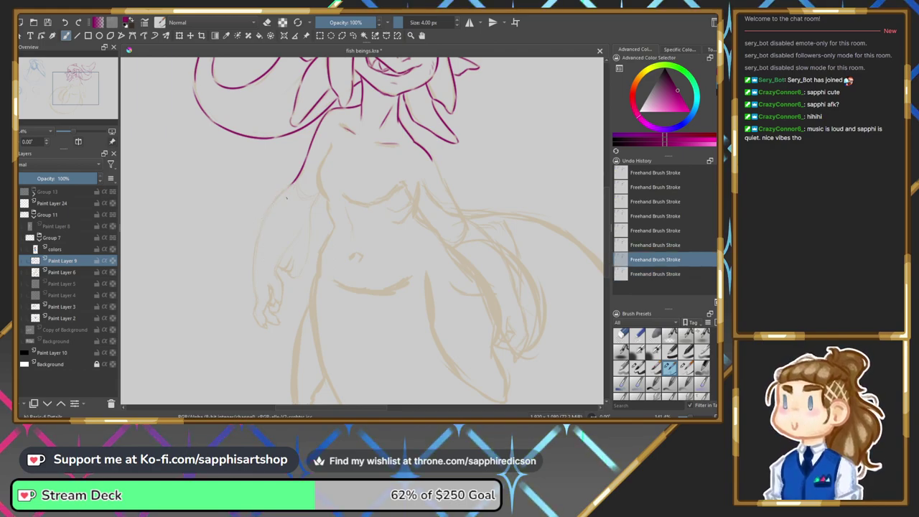
Ink the tail-side edge of the torso from the armpit around the chest and down toward the waist.
{"action": "key", "text": "ctrl+shift+z"}
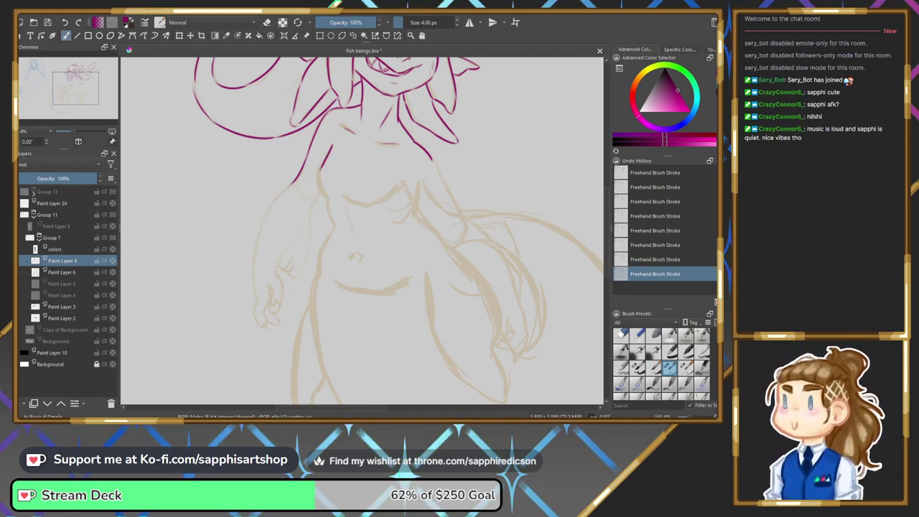
{"action": "key", "text": "ctrl+z"}
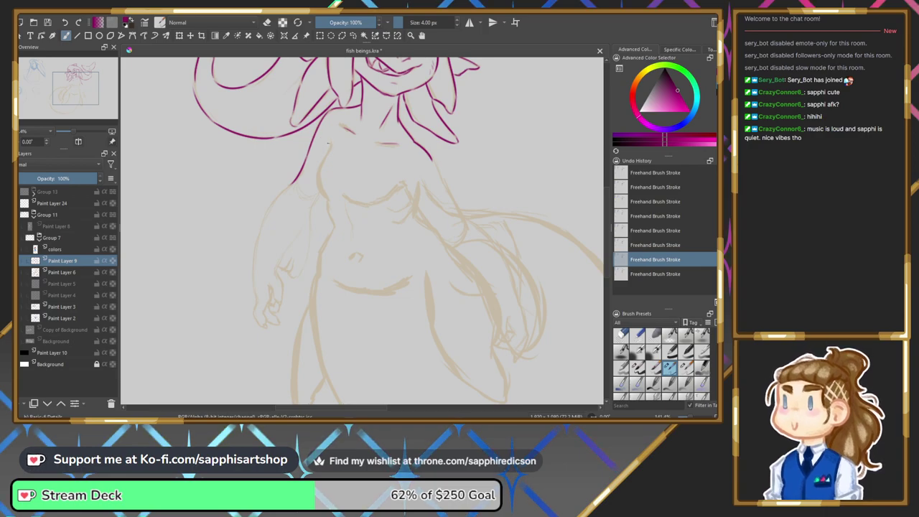
{"action": "left_click", "coordinate": [330, 142]}
{"action": "left_click_drag", "start_coordinate": [329, 142], "coordinate": [316, 176]}
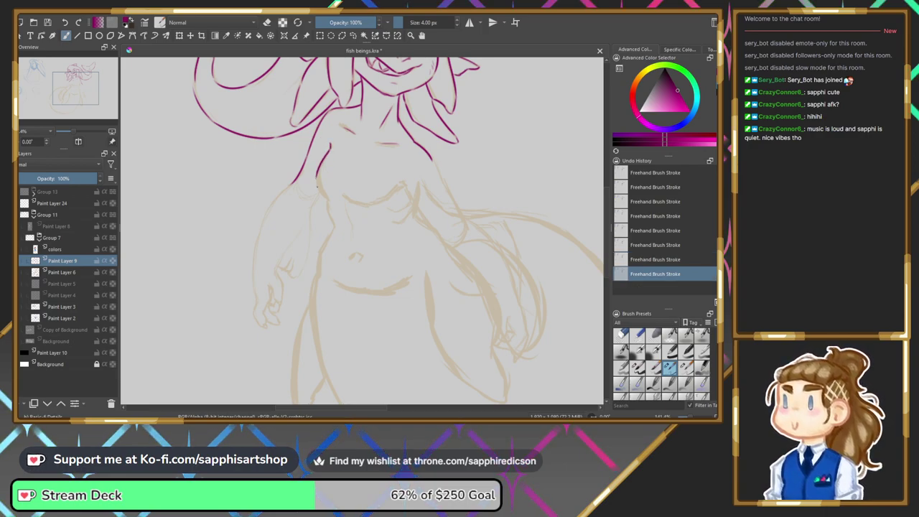
{"action": "left_click_drag", "start_coordinate": [318, 178], "coordinate": [326, 200]}
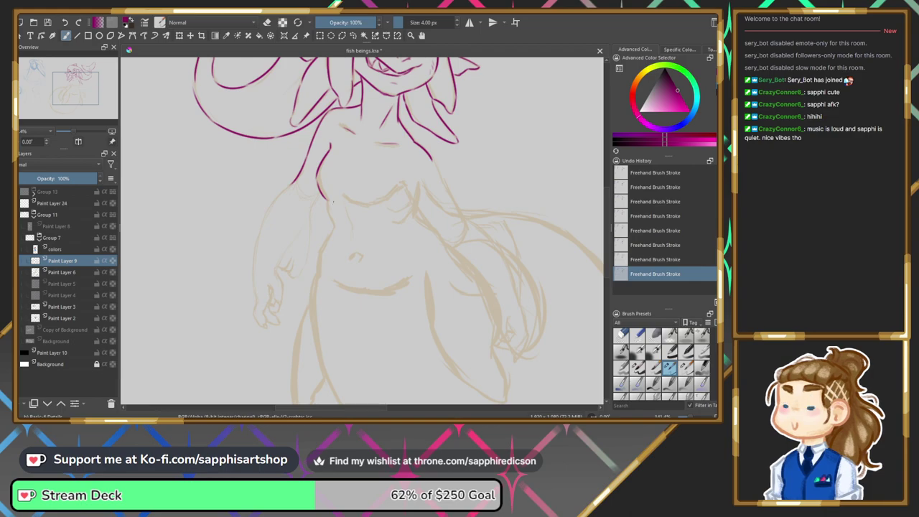
{"action": "key", "text": "ctrl+z"}
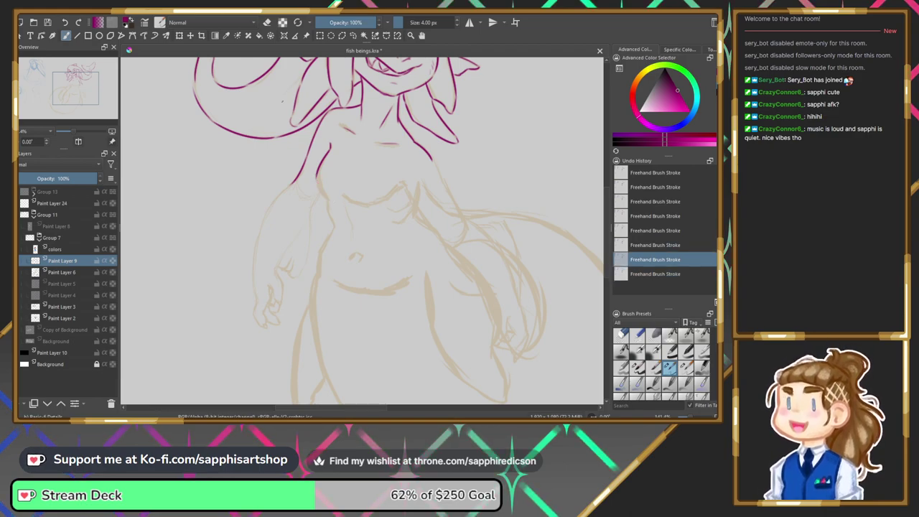
{"action": "key", "text": "ctrl+shift+z"}
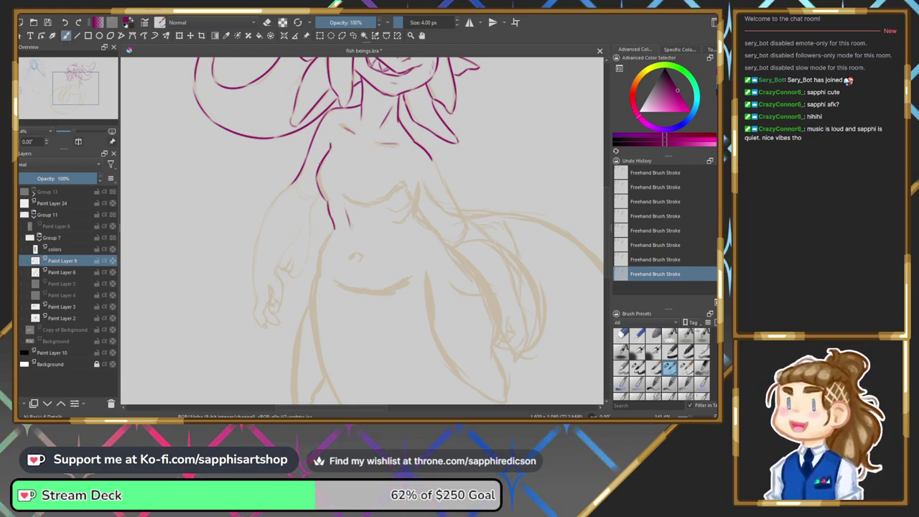
Redo the short, light rib crease just inside the tail-side waist line.
{"action": "key", "text": "ctrl+z"}
{"action": "key", "text": "ctrl+shift+z"}
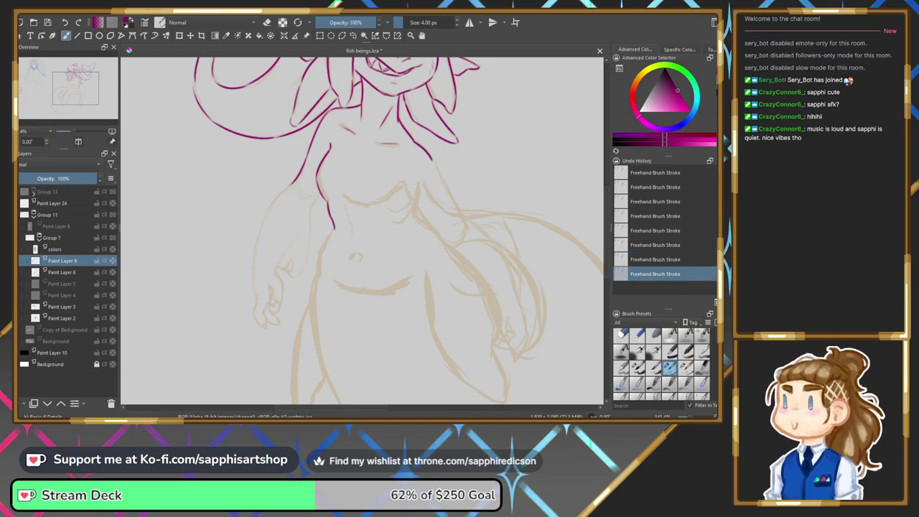
{"action": "key", "text": "ctrl+z"}
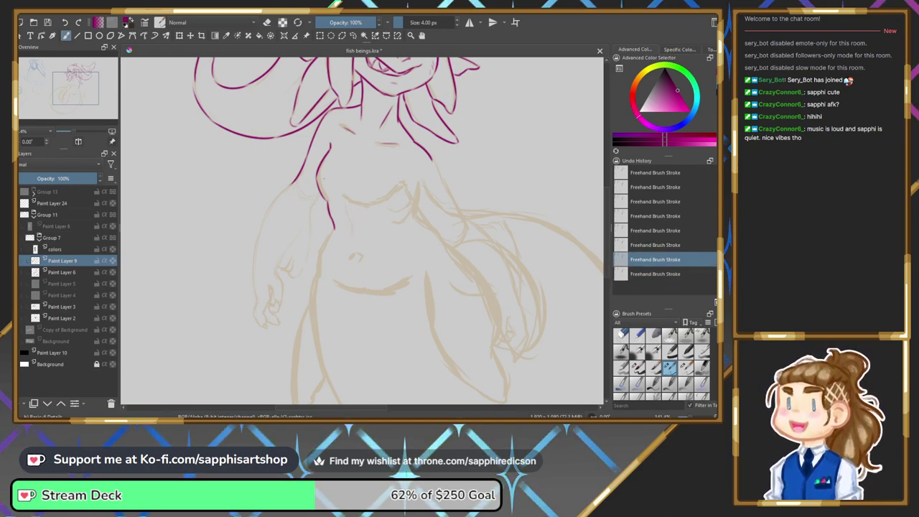
{"action": "key", "text": "ctrl+shift+z"}
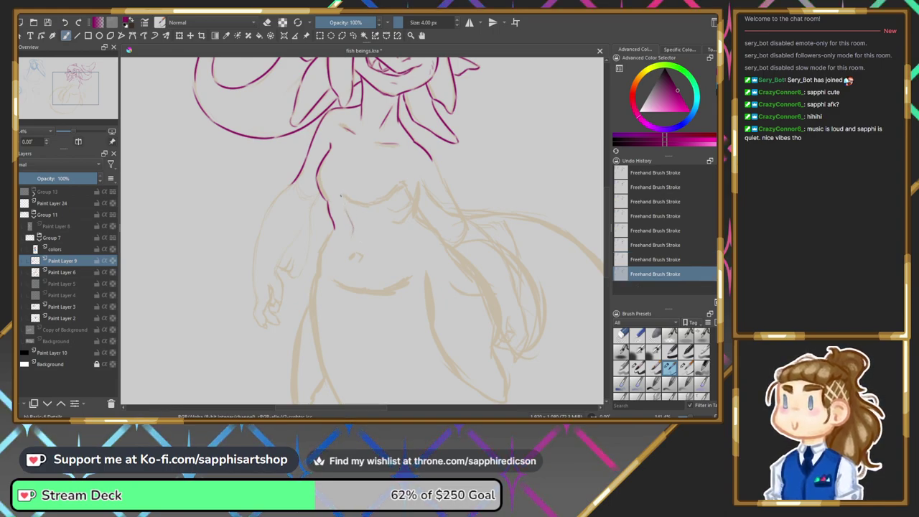
Ink the curved underline of the chest up to its peak near the far armpit, undoing and redrawing the trial strokes.
{"action": "left_click_drag", "start_coordinate": [343, 195], "coordinate": [377, 207]}
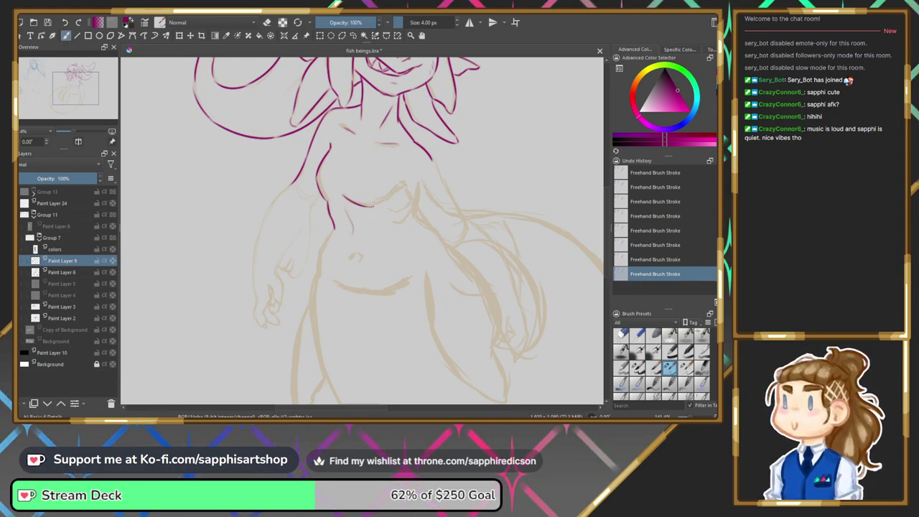
{"action": "key", "text": "ctrl+z"}
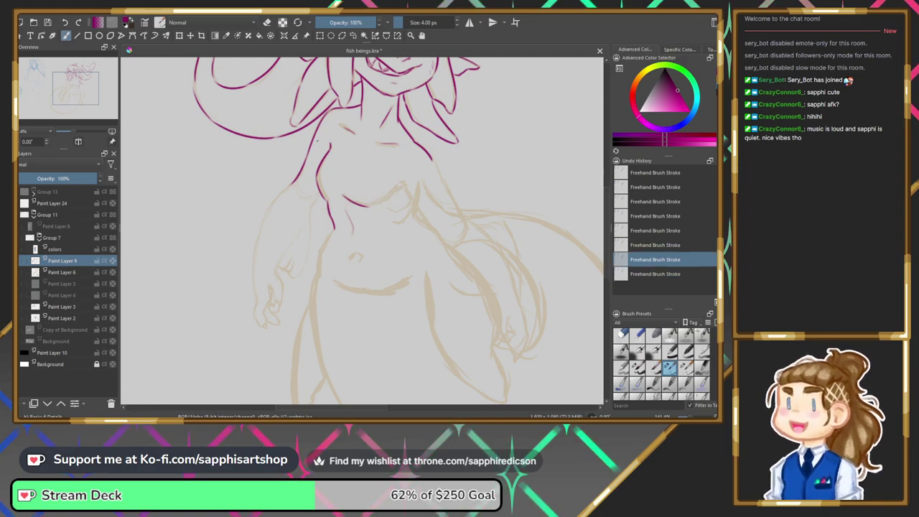
{"action": "key", "text": "ctrl+shift+z"}
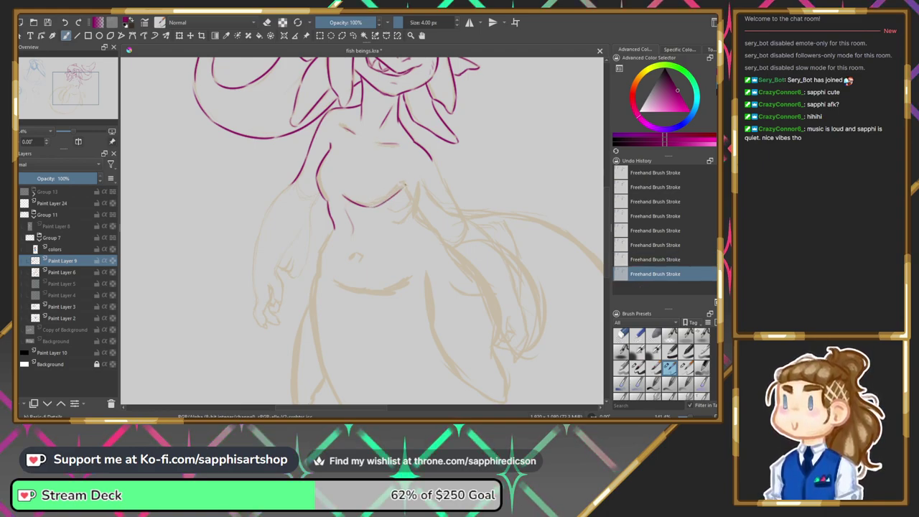
{"action": "key", "text": "ctrl+z"}
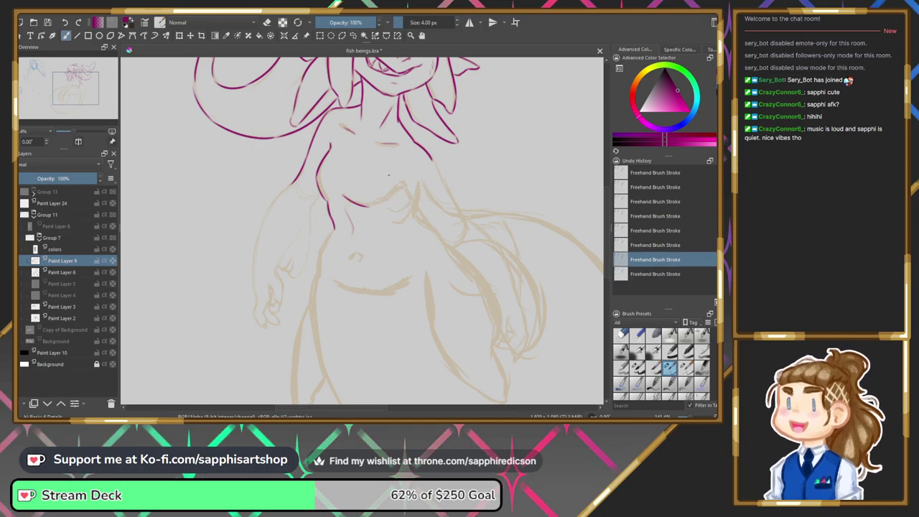
{"action": "key", "text": "ctrl+shift+z"}
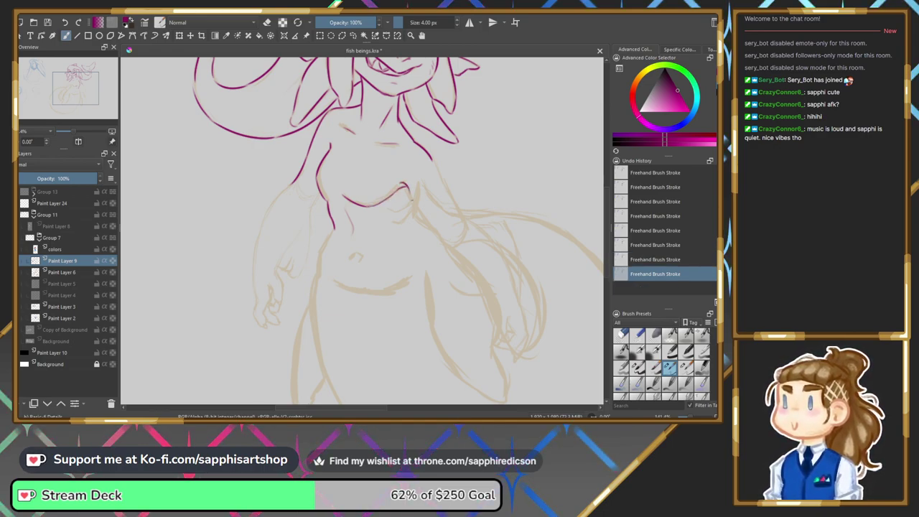
{"action": "key", "text": "ctrl+z"}
{"action": "key", "text": "ctrl+z"}
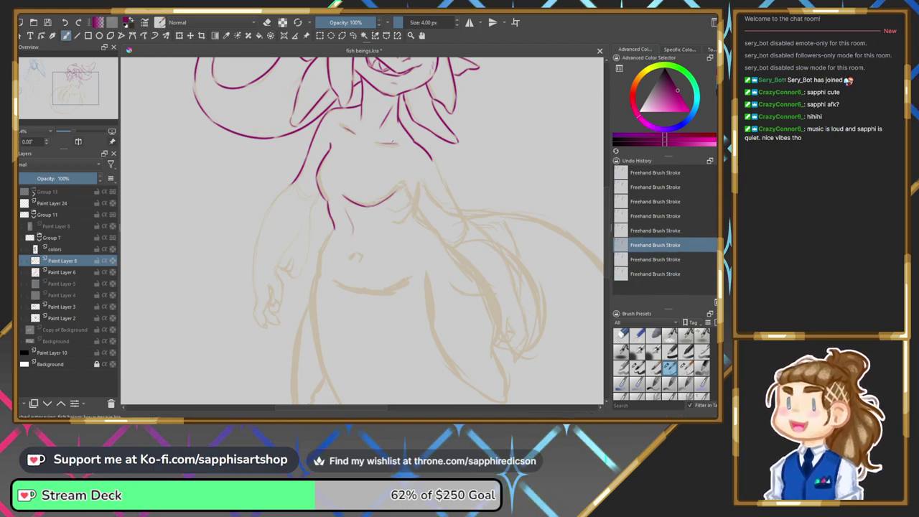
{"action": "key", "text": "ctrl+shift+z"}
{"action": "key", "text": "ctrl+shift+z"}
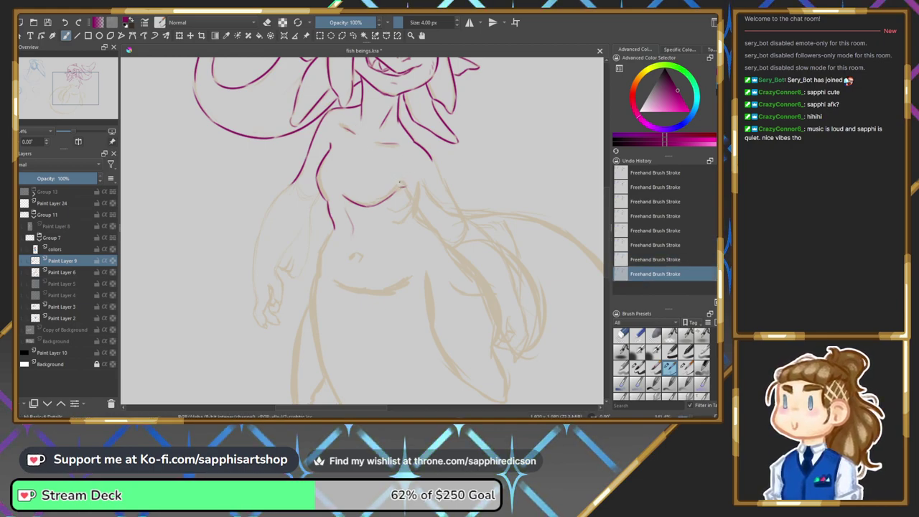
{"action": "key", "text": "ctrl+z"}
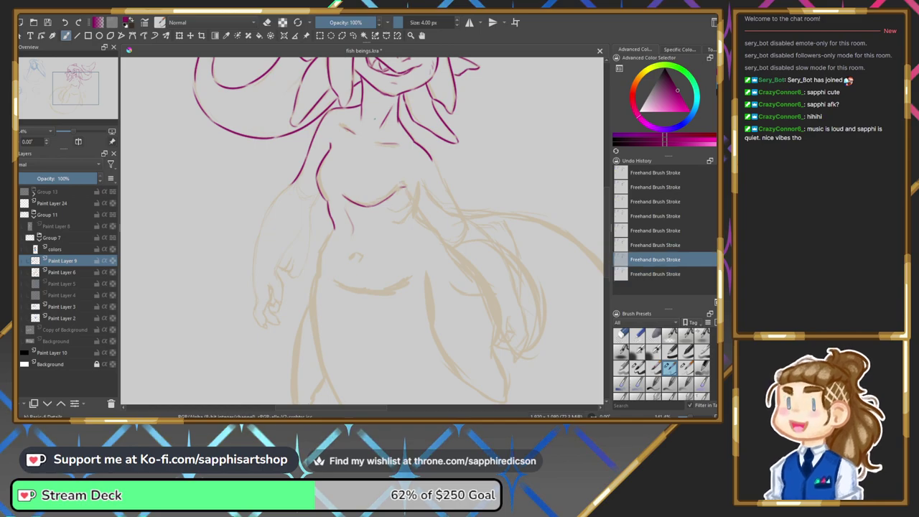
Ink the inner and outer edges of the upper arm on the side away from the tail, down toward the elbow.
{"action": "key", "text": "ctrl+shift+z"}
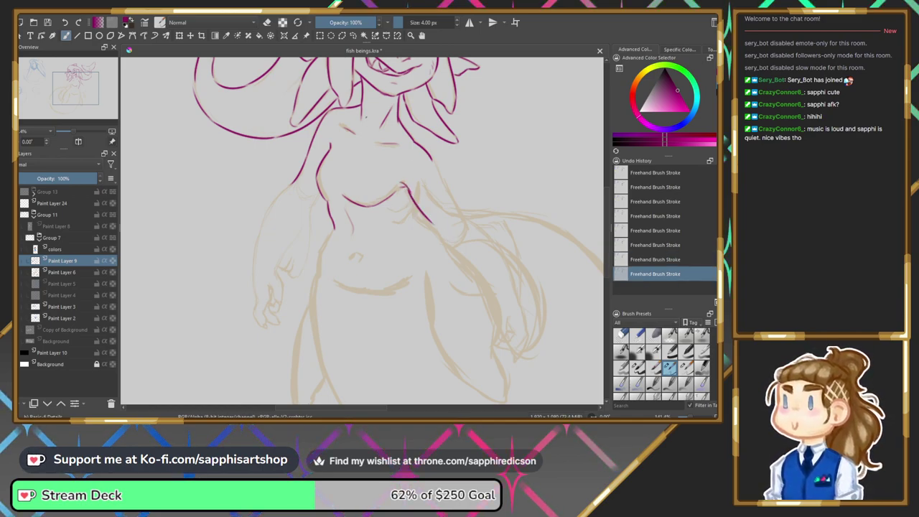
{"action": "key", "text": "ctrl+z"}
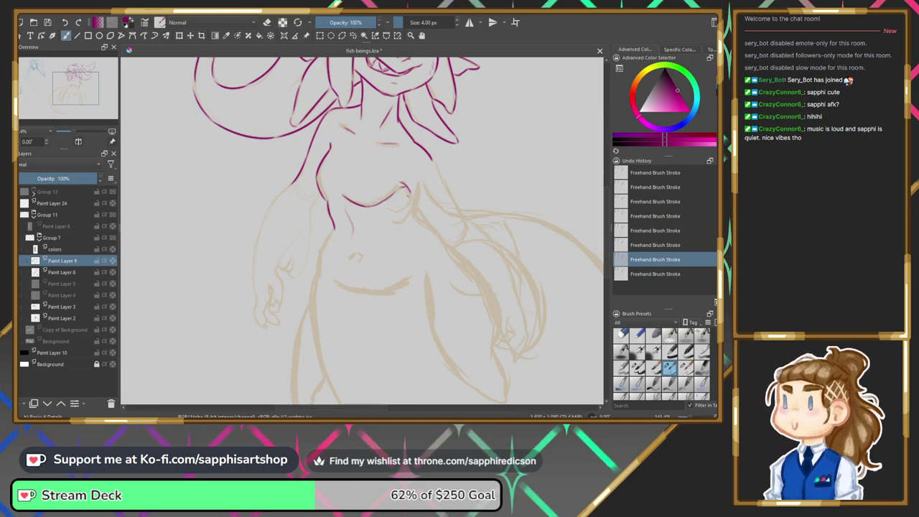
{"action": "key", "text": "ctrl+shift+z"}
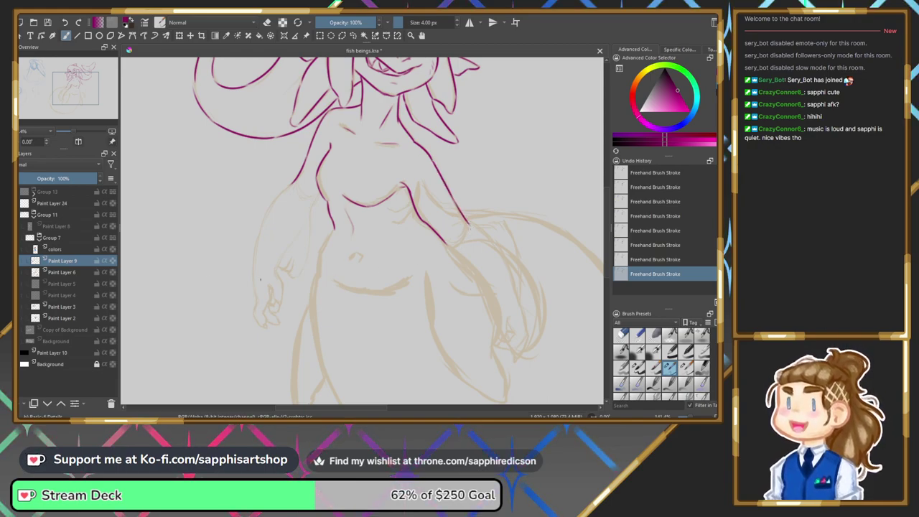
Check the torso and arm line art with the Paint Layer 6 sketch hidden, mirroring the canvas back and forth, and restore the sketch.
{"action": "left_click", "coordinate": [15, 272]}
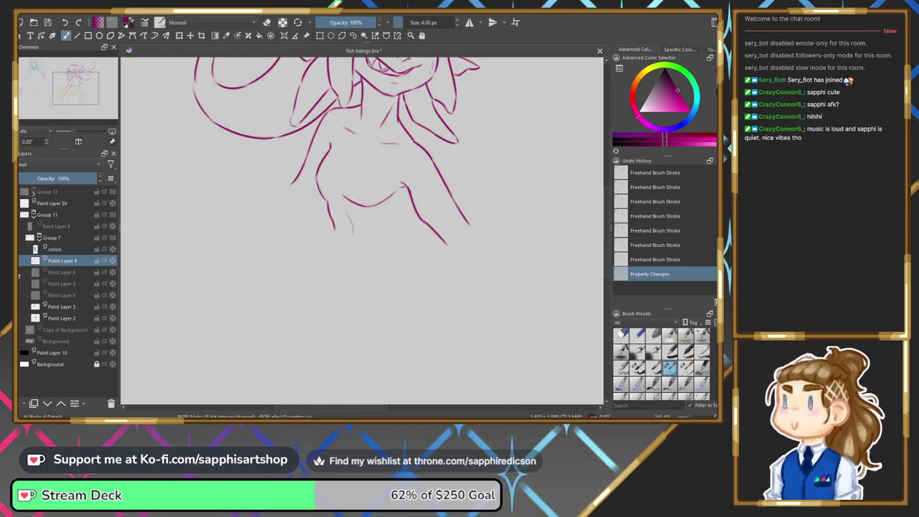
{"action": "mouse_move", "coordinate": [74, 94]}
{"action": "left_mouse_down"}
{"action": "mouse_move", "coordinate": [79, 82]}
{"action": "mouse_move", "coordinate": [72, 87]}
{"action": "left_mouse_up"}
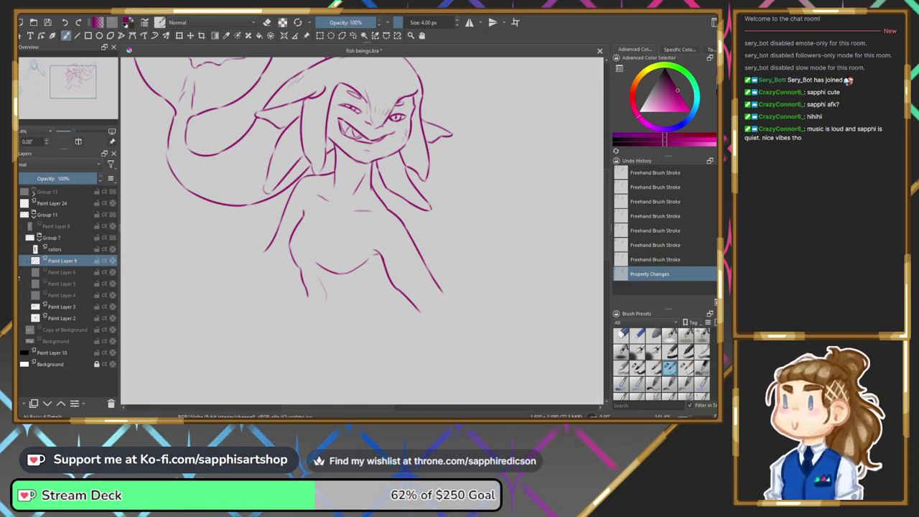
{"action": "left_click", "coordinate": [78, 142]}
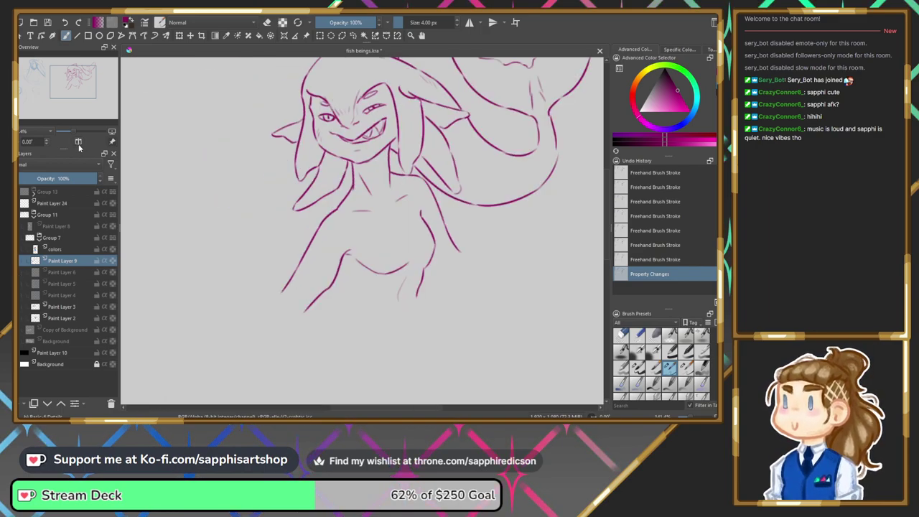
{"action": "left_click", "coordinate": [78, 143]}
{"action": "left_click", "coordinate": [79, 143]}
{"action": "left_click", "coordinate": [78, 143]}
{"action": "left_click", "coordinate": [78, 143]}
{"action": "left_click", "coordinate": [78, 142]}
{"action": "left_click", "coordinate": [78, 143]}
{"action": "left_click", "coordinate": [78, 143]}
{"action": "left_click", "coordinate": [77, 144]}
{"action": "left_click", "coordinate": [78, 145]}
{"action": "left_click", "coordinate": [78, 145]}
{"action": "left_click", "coordinate": [78, 146]}
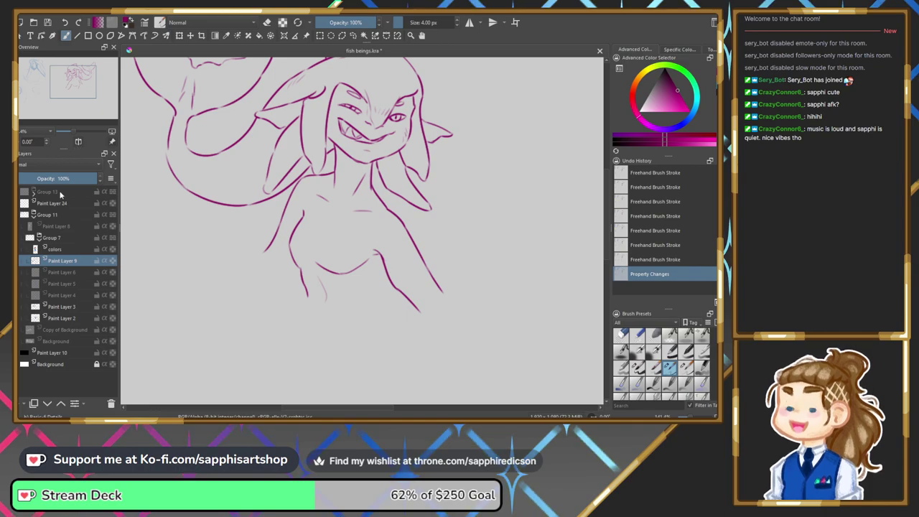
{"action": "key", "text": "m"}
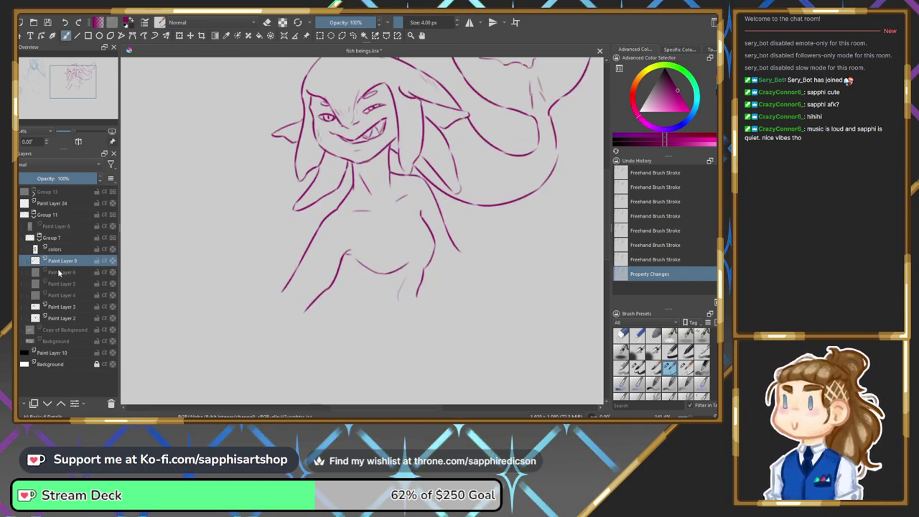
{"action": "key", "text": "ctrl+z"}
{"action": "scroll", "coordinate": [362, 230], "scroll_direction": "down", "scroll_amount": 3}
{"action": "scroll", "coordinate": [362, 231], "scroll_direction": "up", "scroll_amount": 1}
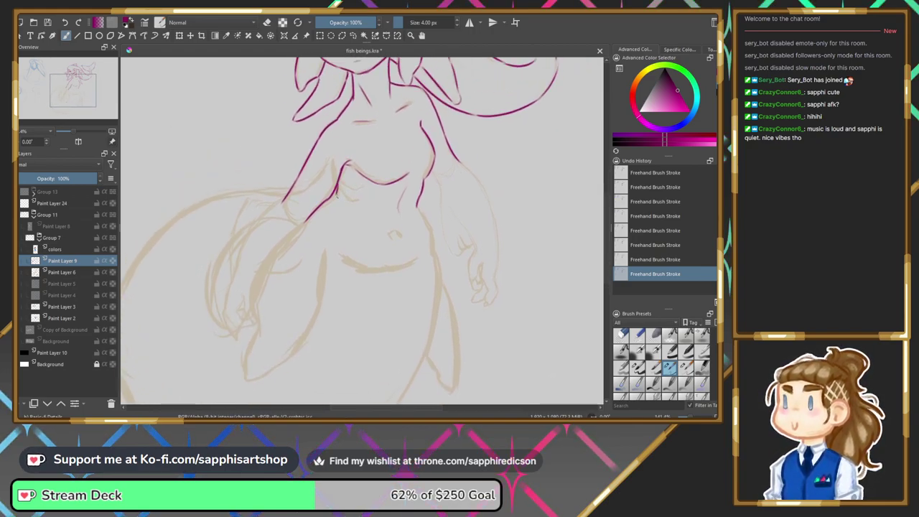
Ink the small navel on the belly, undoing and redrawing its short curved strokes.
{"action": "key", "text": "ctrl+z"}
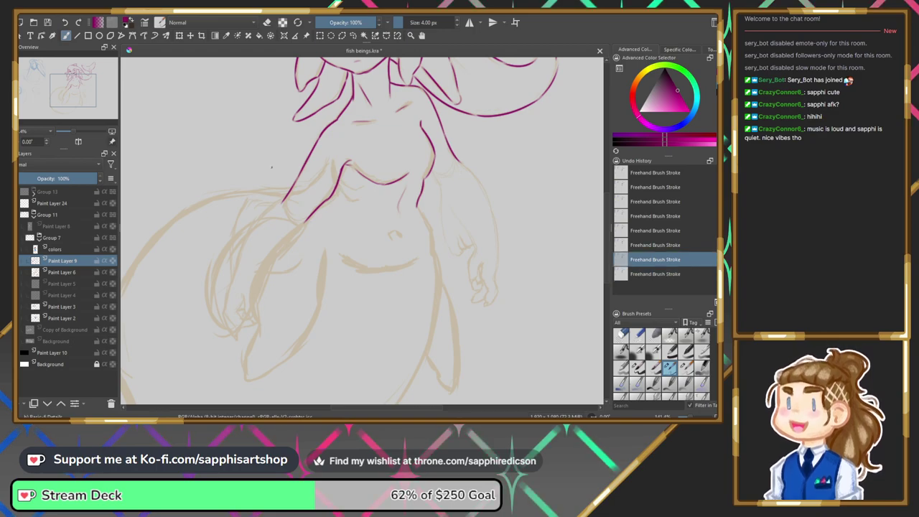
{"action": "key", "text": "ctrl+shift+z"}
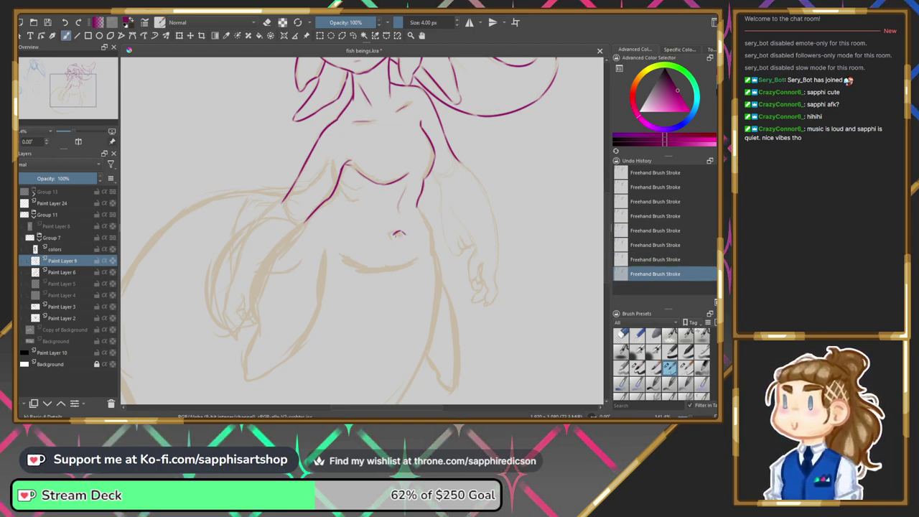
{"action": "key", "text": "ctrl+z"}
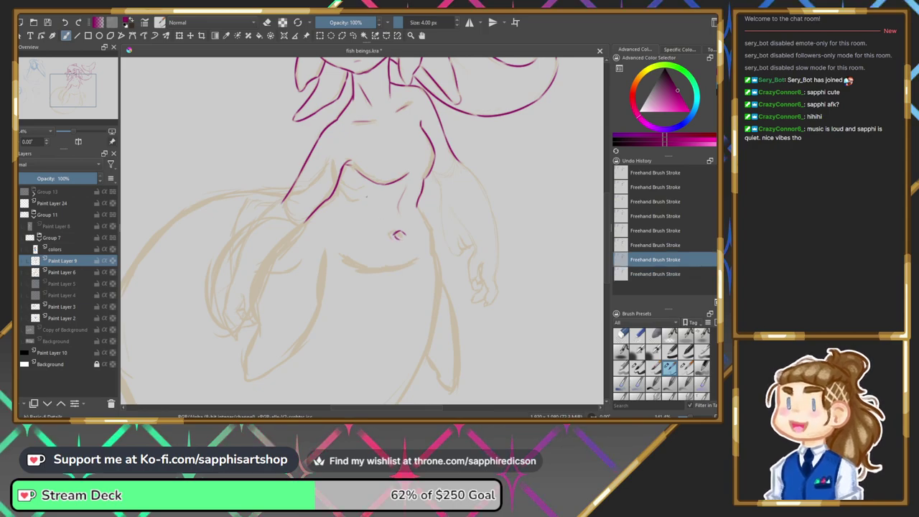
{"action": "key", "text": "ctrl+z"}
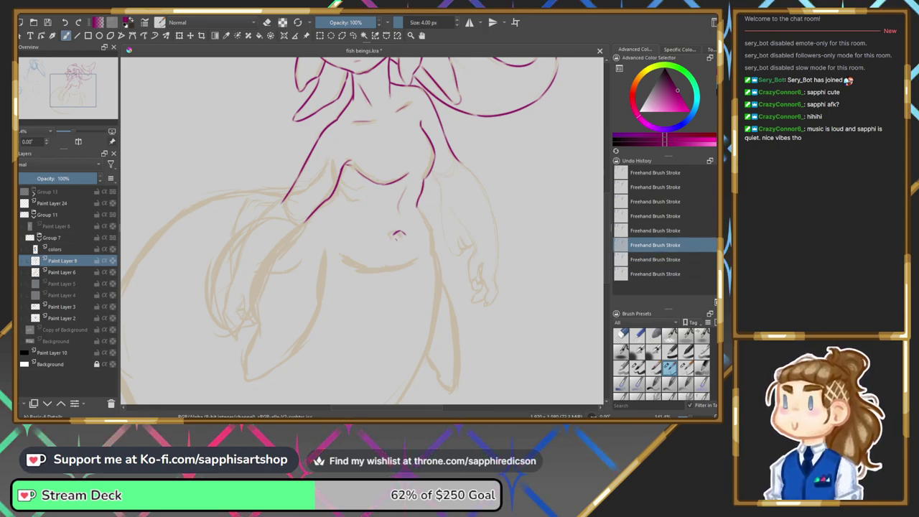
{"action": "key", "text": "ctrl+shift+z"}
{"action": "key", "text": "ctrl+shift+z"}
Ink the tail-side hip line down from the waist and the wide curved fold across the lower belly.
{"action": "left_click_drag", "start_coordinate": [418, 207], "coordinate": [433, 235]}
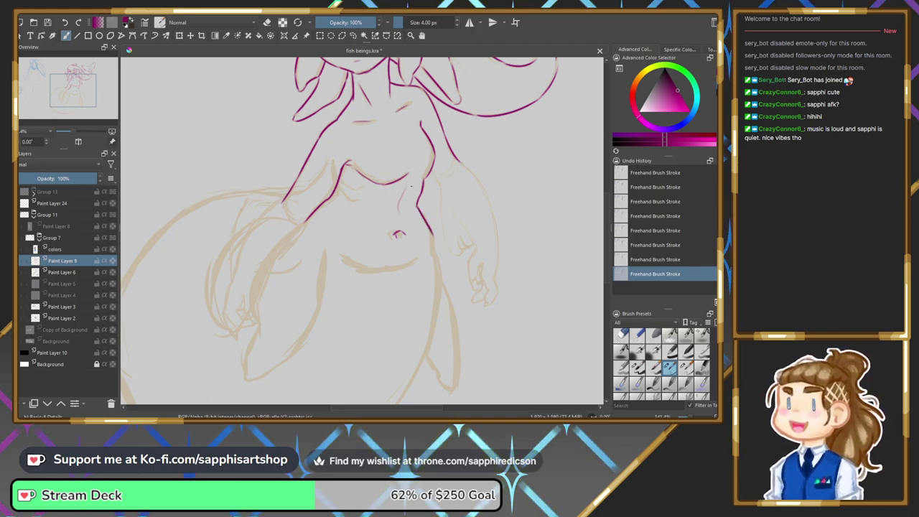
{"action": "key", "text": "ctrl+z"}
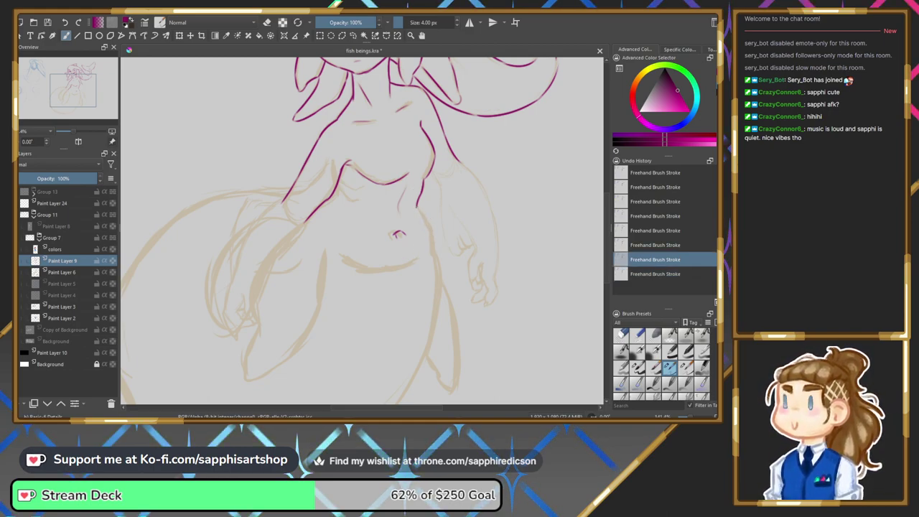
{"action": "key", "text": "ctrl+shift+z"}
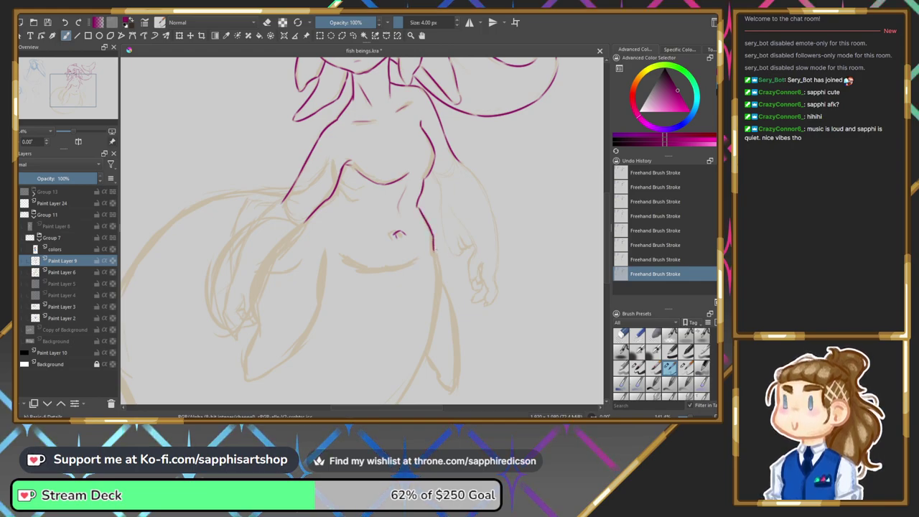
{"action": "key", "text": "ctrl+z"}
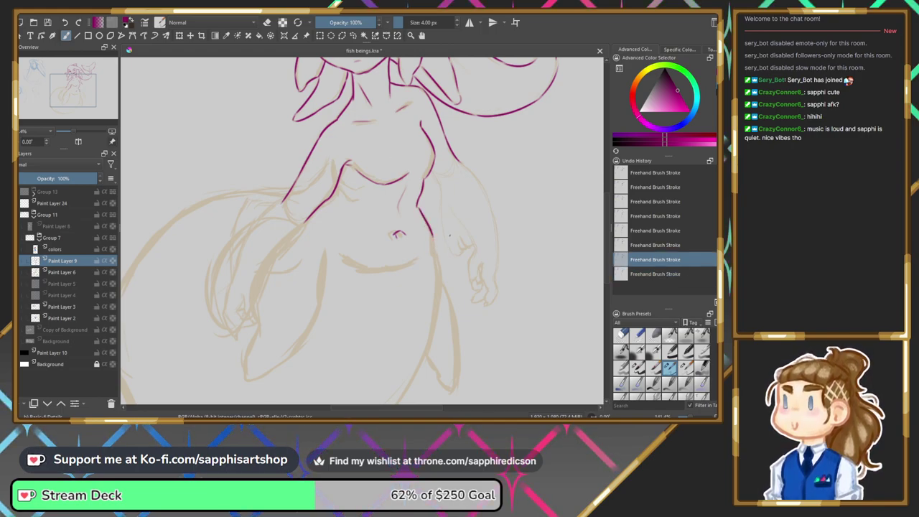
{"action": "key", "text": "ctrl+shift+z"}
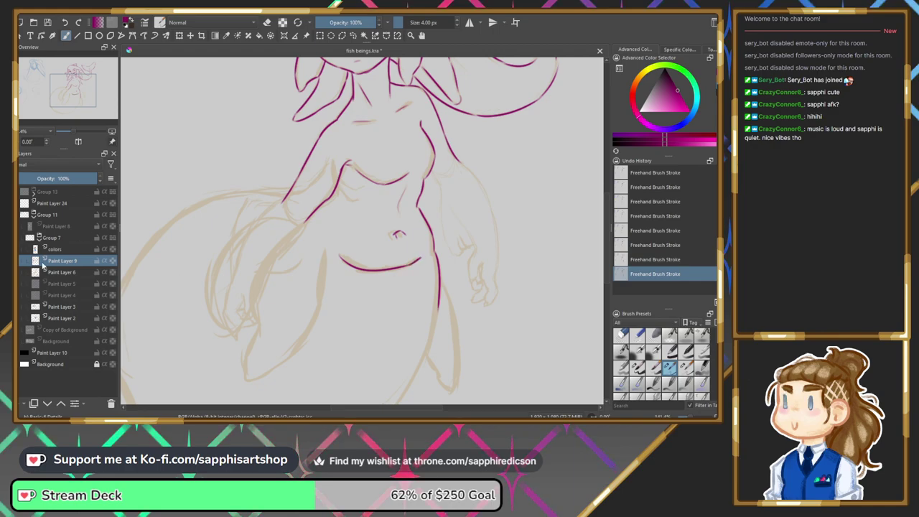
{"action": "left_click", "coordinate": [23, 272]}
{"action": "key", "text": "ctrl+z"}
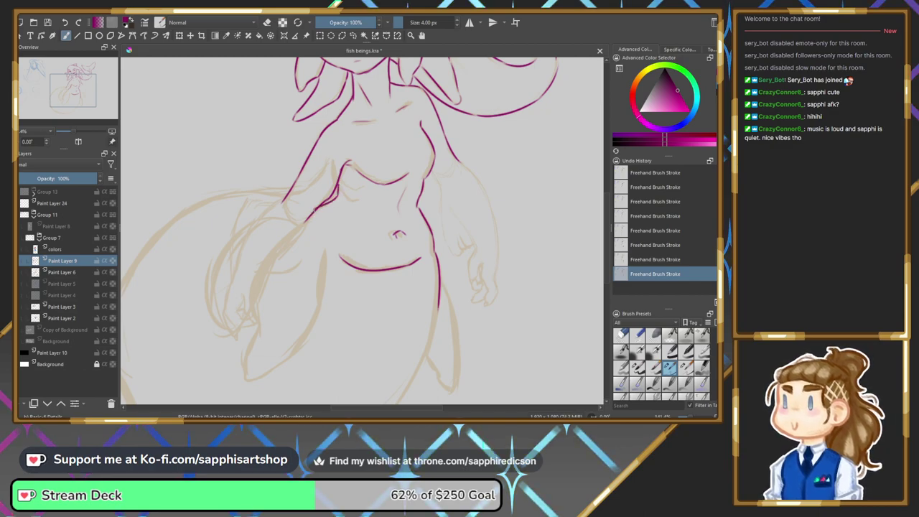
Ink the short creases beneath the chest beside the waist line away from the tail, redrawing the trial strokes.
{"action": "key", "text": "ctrl+z"}
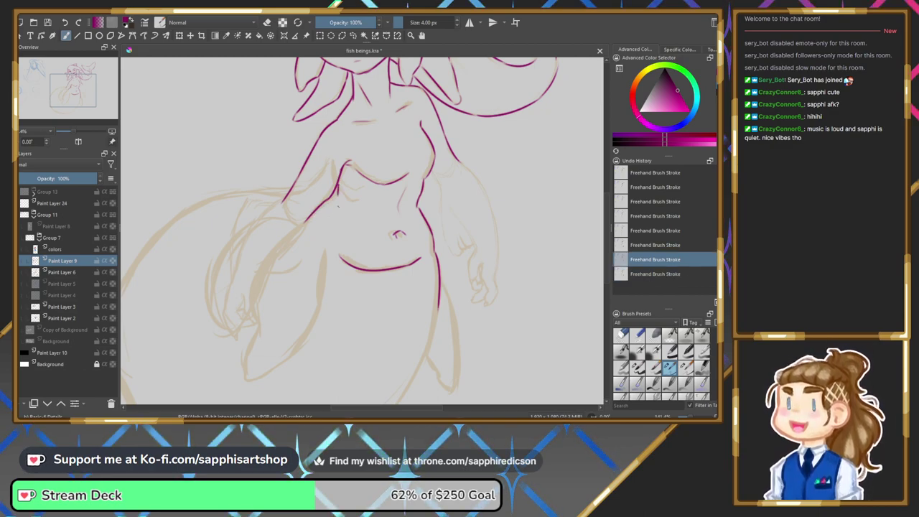
{"action": "key", "text": "ctrl+shift+z"}
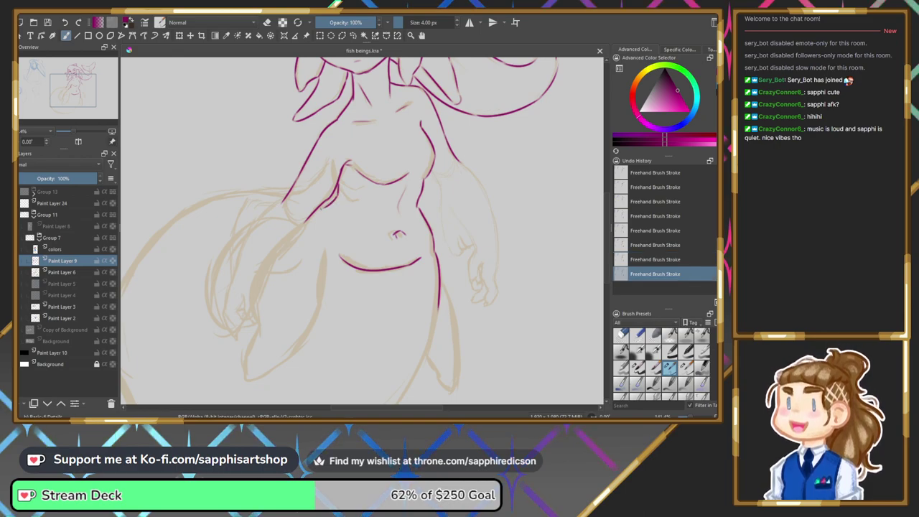
{"action": "key", "text": "ctrl+z"}
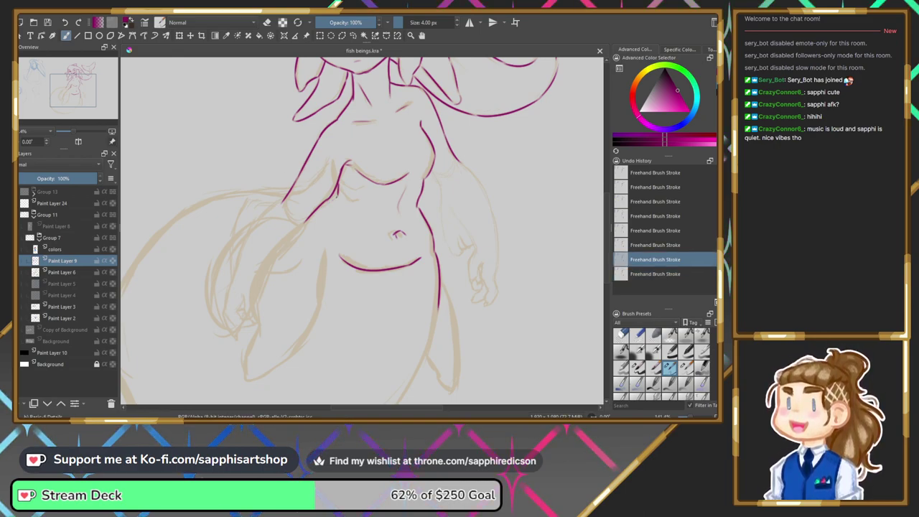
{"action": "key", "text": "ctrl+shift+z"}
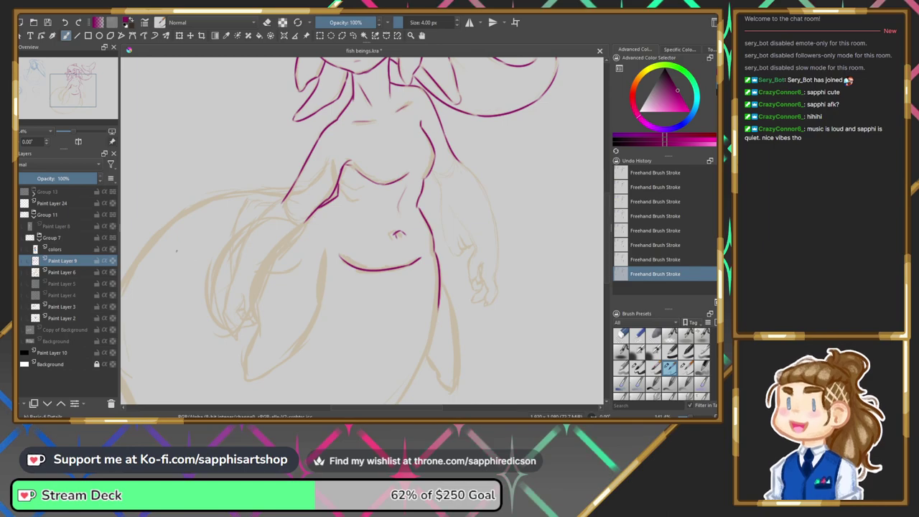
Mirror the canvas and ink the inner edge of the tail-side arm down to the thumb and inner hand.
{"action": "left_click", "coordinate": [79, 143]}
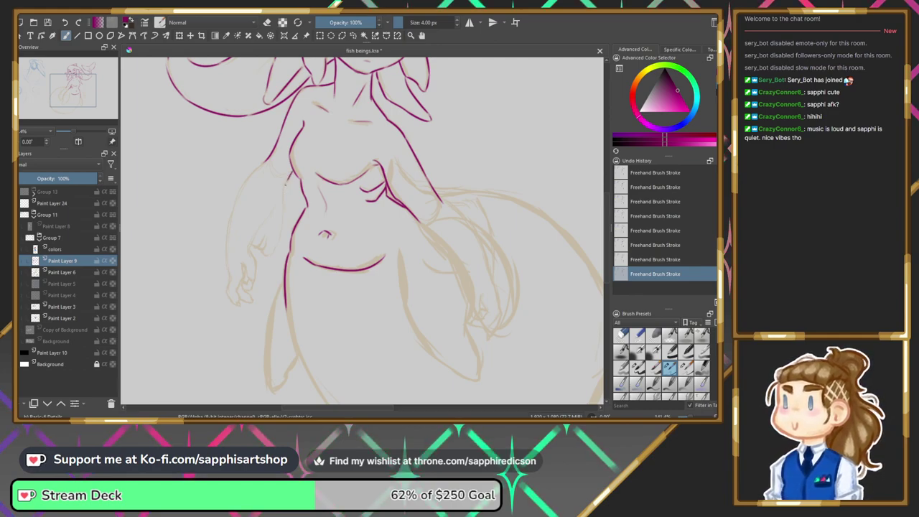
{"action": "key", "text": "ctrl+z"}
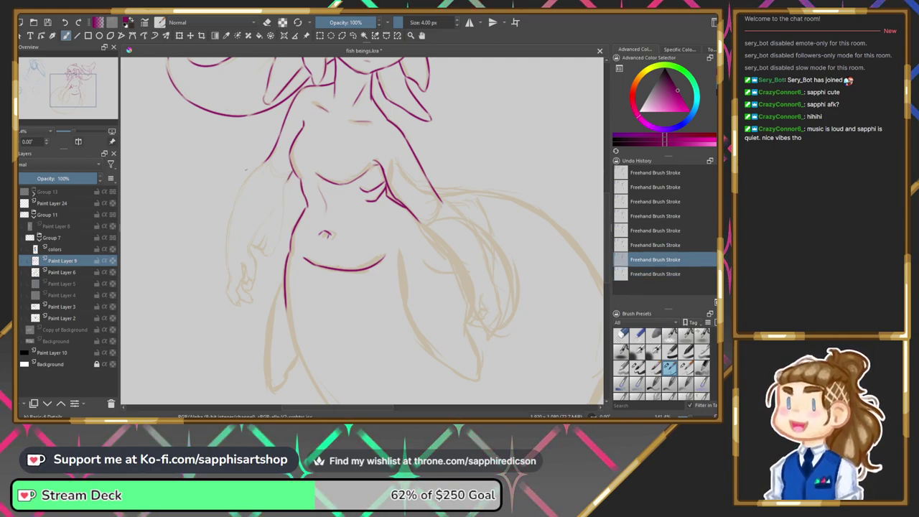
{"action": "key", "text": "ctrl+shift+z"}
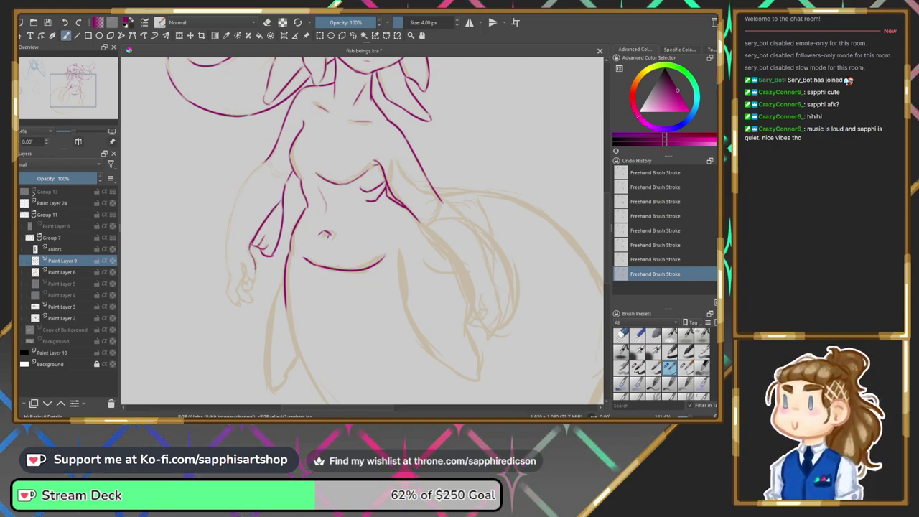
{"action": "key", "text": "ctrl+z"}
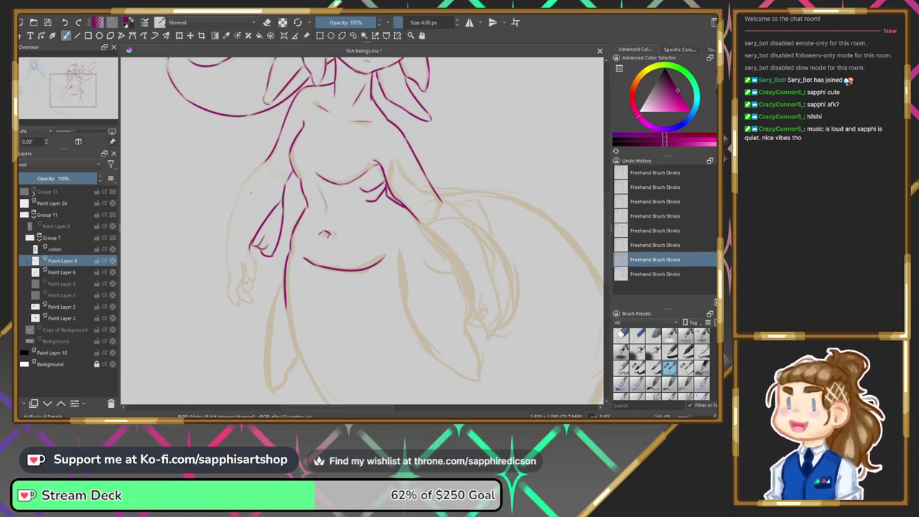
{"action": "key", "text": "ctrl+shift+z"}
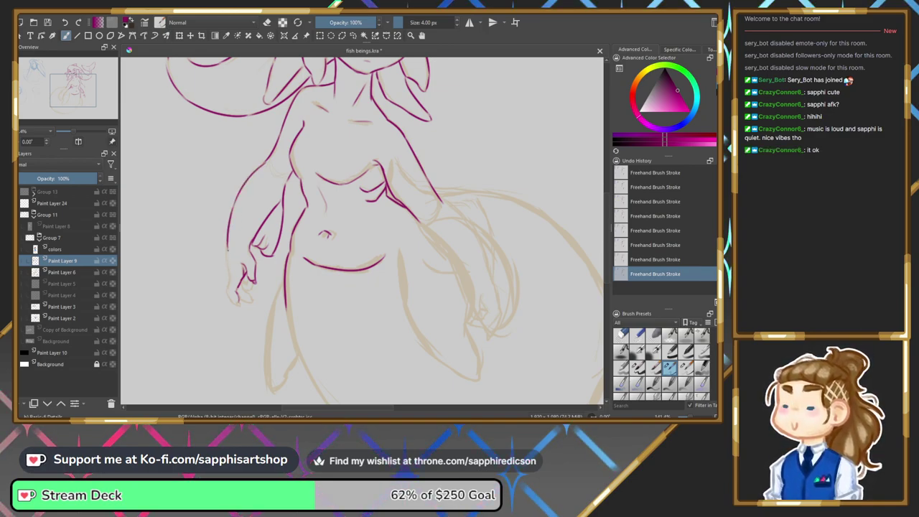
Ink the outer edge of the tail-side forearm down through the wrist and back of the hand, redoing the trial strokes.
{"action": "key", "text": "ctrl+z"}
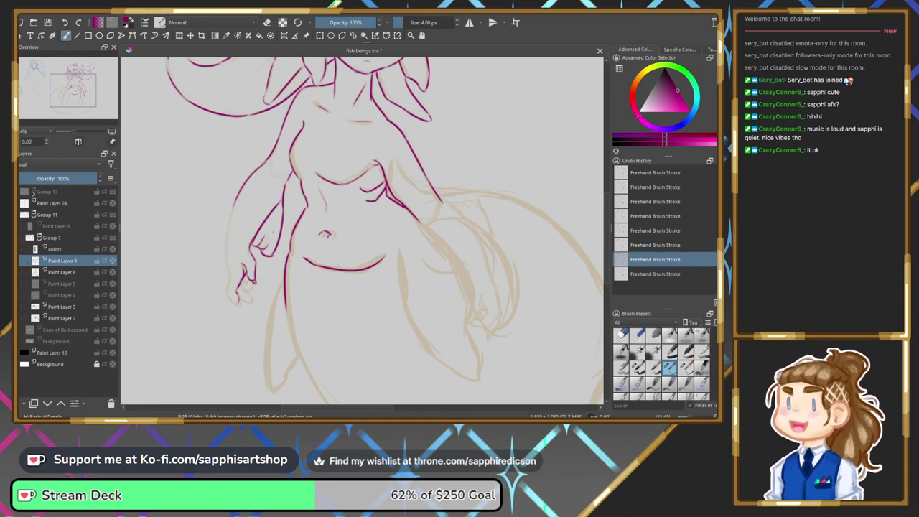
{"action": "key", "text": "ctrl+shift+z"}
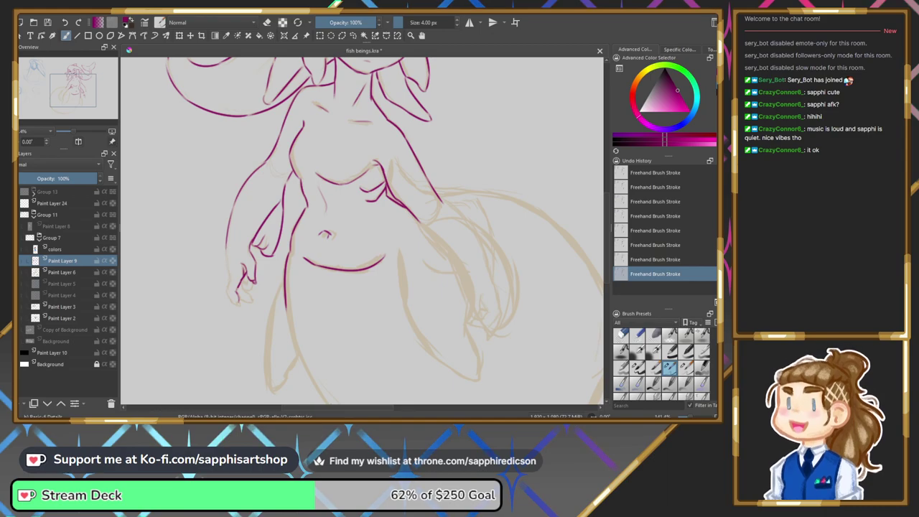
{"action": "key", "text": "ctrl+z"}
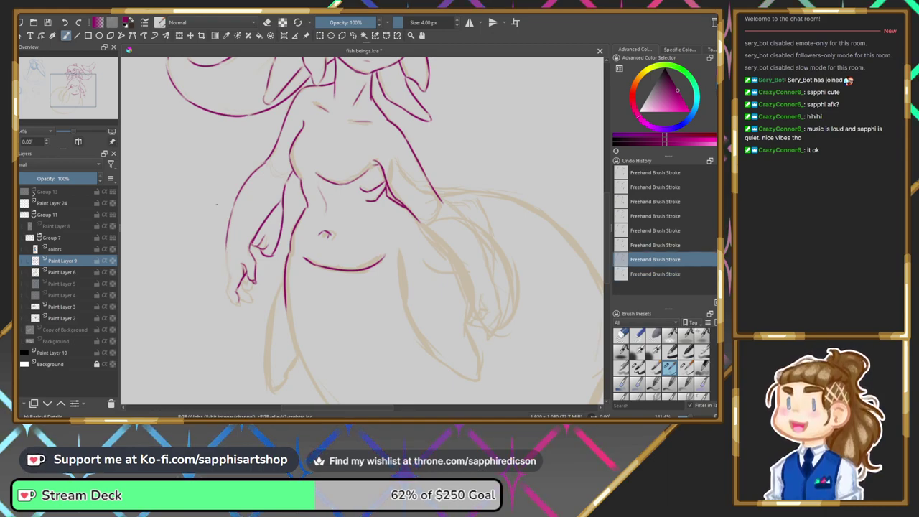
{"action": "key", "text": "ctrl+shift+z"}
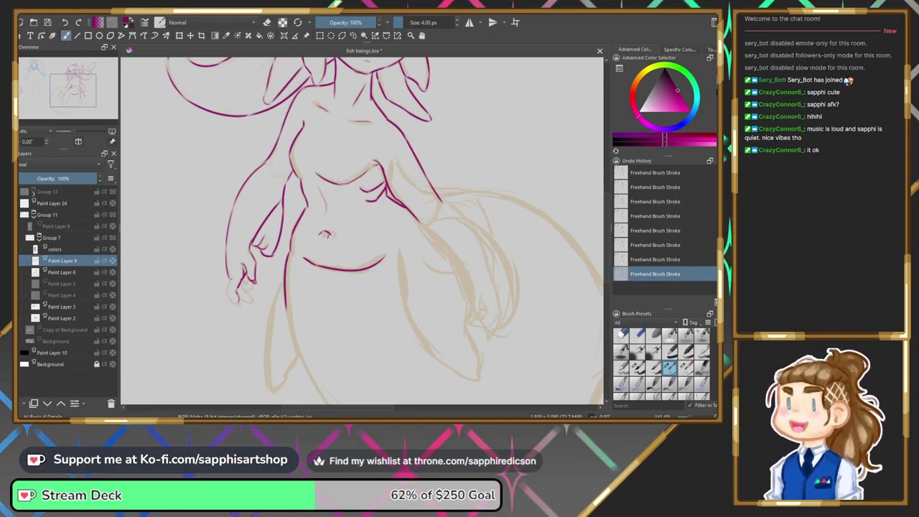
{"action": "key", "text": "ctrl+z"}
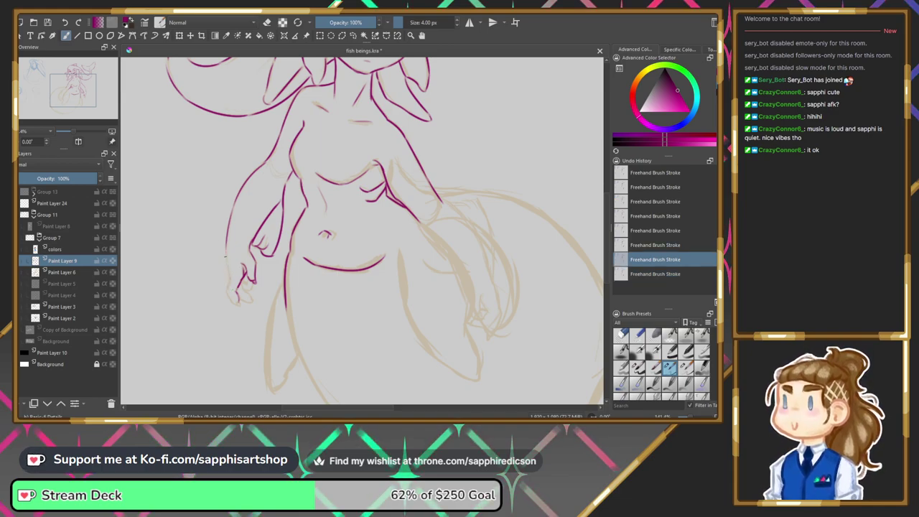
{"action": "key", "text": "ctrl+shift+z"}
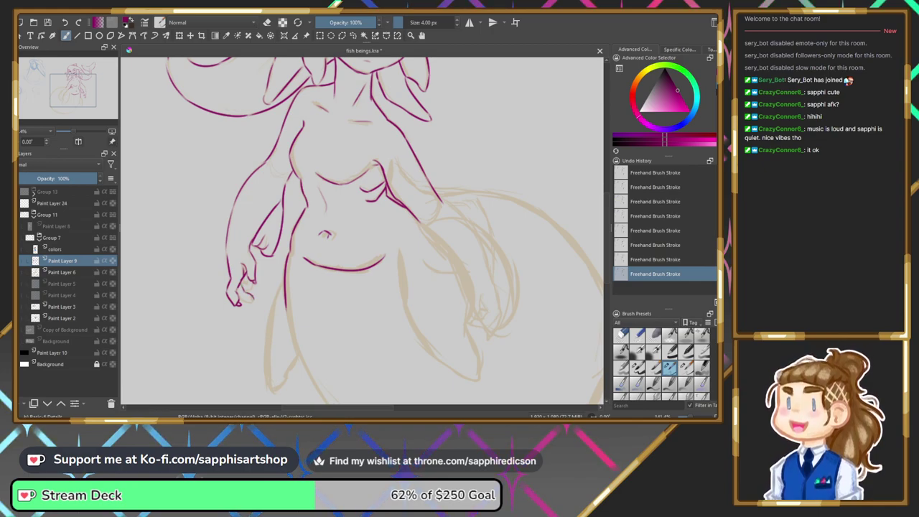
Ink the remaining curled fingers and knuckle lines of the tail-side hand, undoing and redrawing strokes.
{"action": "key", "text": "ctrl+z"}
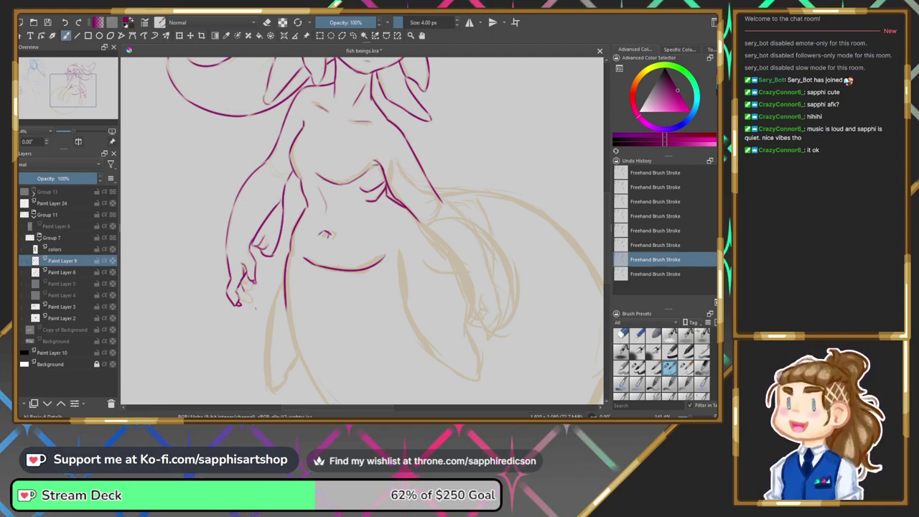
{"action": "key", "text": "ctrl+shift+z"}
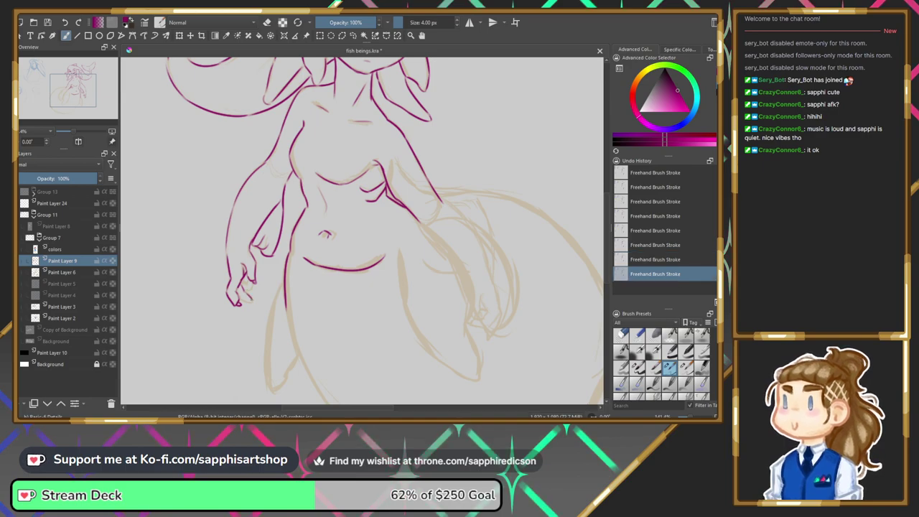
{"action": "key", "text": "ctrl+z"}
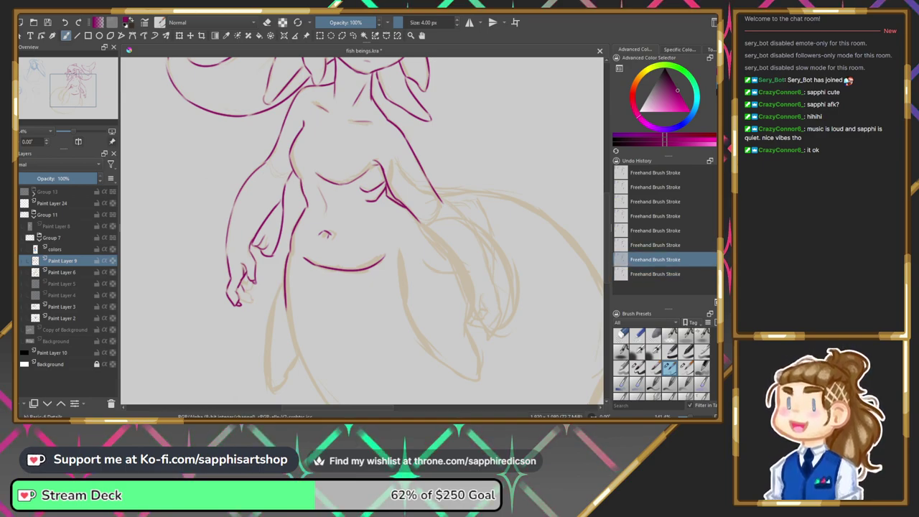
{"action": "key", "text": "ctrl+shift+z"}
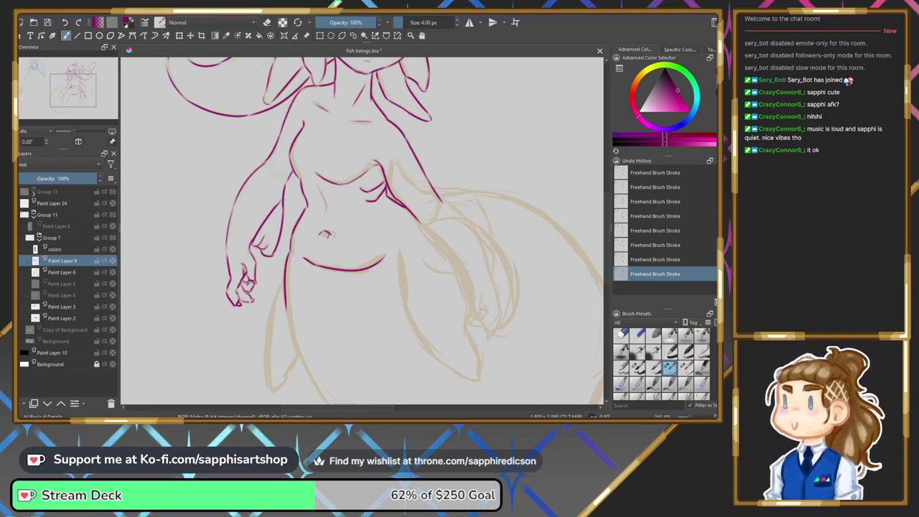
{"action": "key", "text": "ctrl+z"}
{"action": "key", "text": "ctrl+z"}
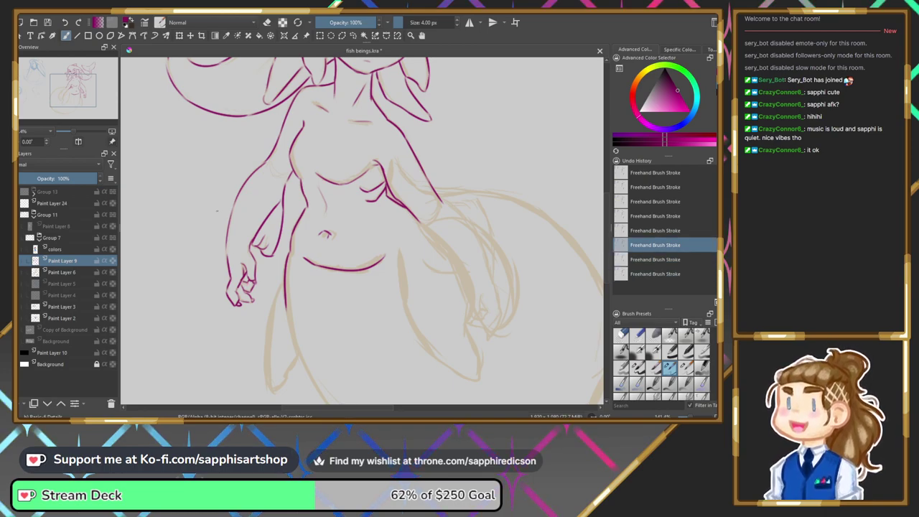
{"action": "key", "text": "ctrl+shift+z"}
{"action": "key", "text": "ctrl+shift+z"}
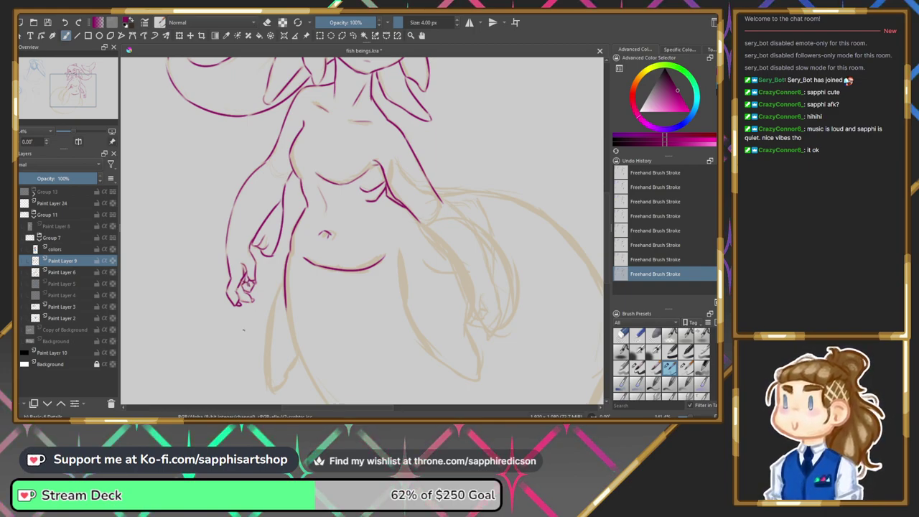
Compare the inked arm and hand with the Paint Layer 6 sketch hidden and shown.
{"action": "left_click", "coordinate": [19, 272]}
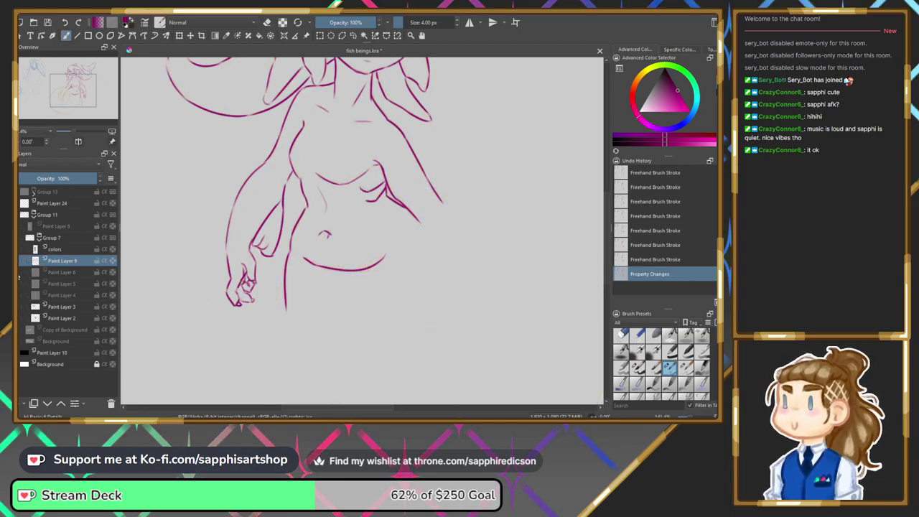
{"action": "key", "text": "ctrl+z"}
{"action": "key", "text": "ctrl+shift+z"}
{"action": "key", "text": "ctrl+z"}
{"action": "key", "text": "ctrl+shift+z"}
{"action": "key", "text": "ctrl+z"}
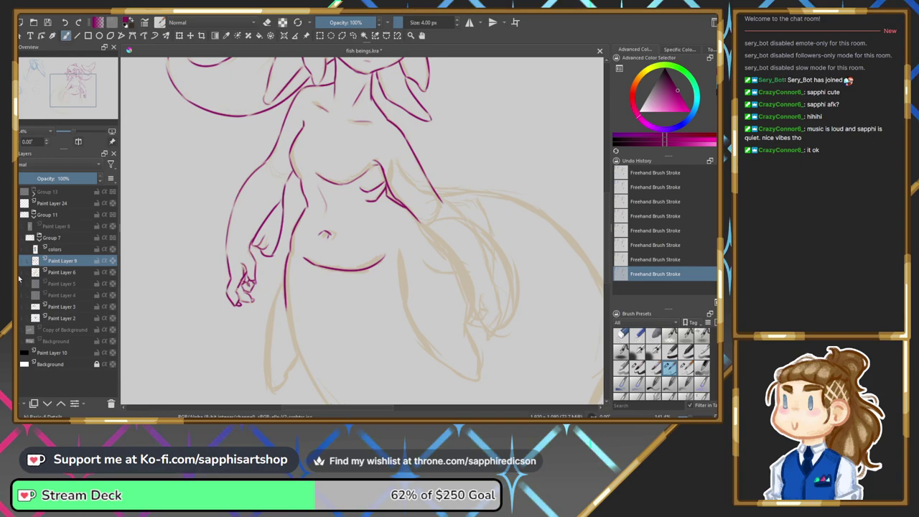
{"action": "double_click", "coordinate": [20, 278]}
Select Paint Layer 5, hide the Paint Layer 6 sketch and review the whole figure's line art with the canvas mirrored back.
{"action": "left_click", "coordinate": [53, 283]}
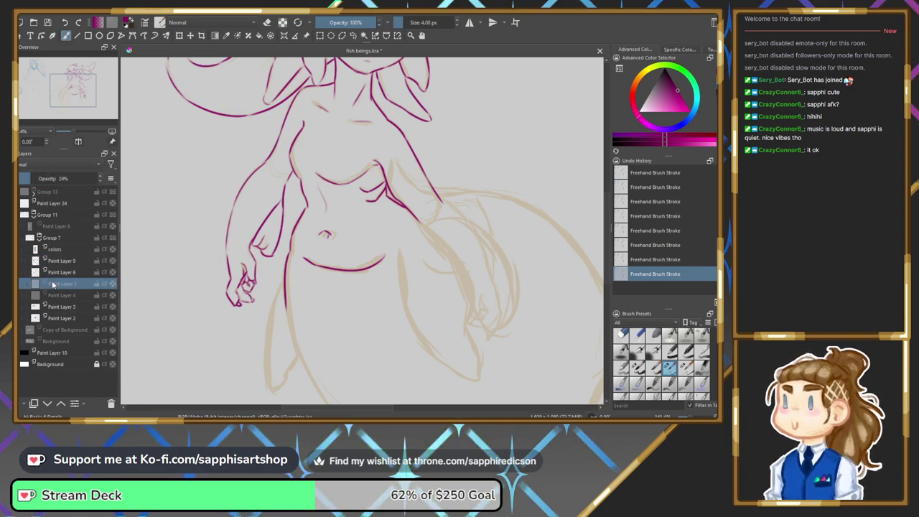
{"action": "left_click", "coordinate": [20, 273]}
{"action": "key", "text": "ctrl+z"}
{"action": "key", "text": "ctrl+shift+z"}
{"action": "key", "text": "ctrl+z"}
{"action": "key", "text": "ctrl+shift+z"}
{"action": "left_click_drag", "start_coordinate": [74, 131], "coordinate": [72, 131]}
{"action": "left_click", "coordinate": [77, 141]}
{"action": "mouse_move", "coordinate": [72, 99]}
{"action": "left_mouse_down"}
{"action": "mouse_move", "coordinate": [85, 80]}
{"action": "mouse_move", "coordinate": [75, 92]}
{"action": "left_mouse_up"}
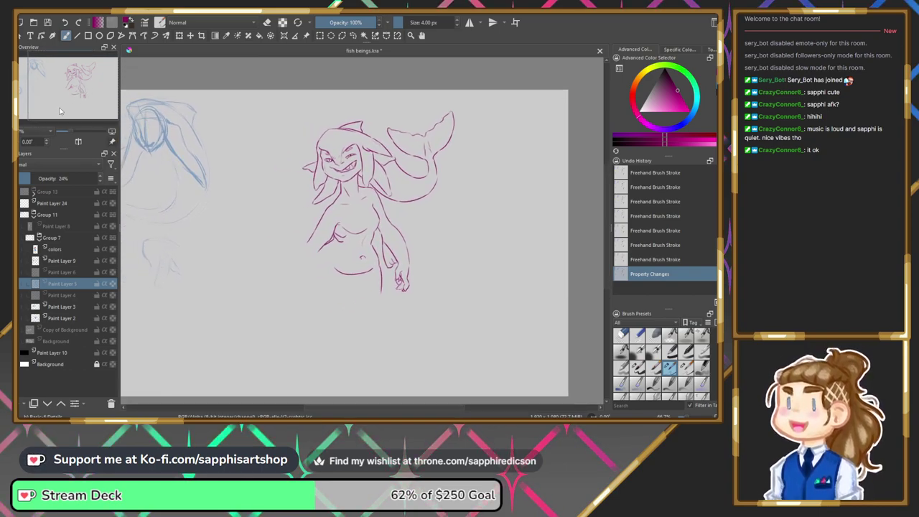
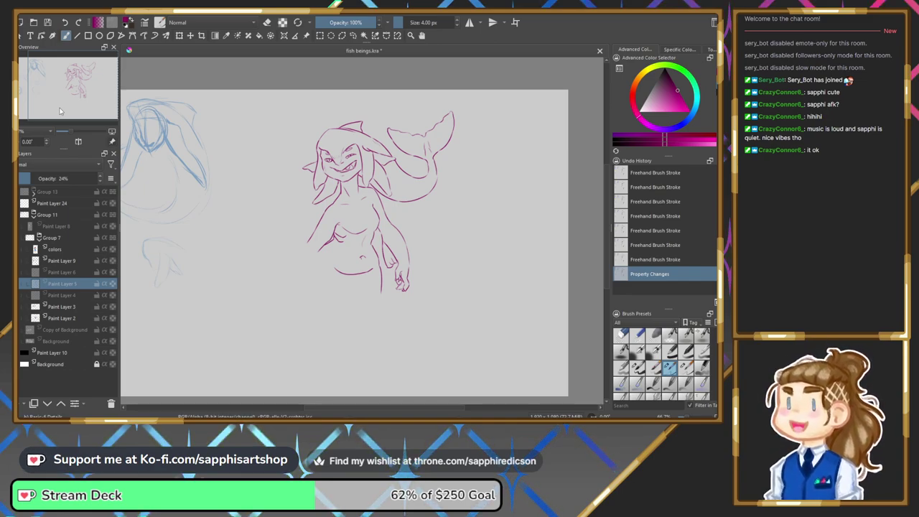
Make Paint Layer 9 active, show the Paint Layer 6 sketch again and return to the 4 px inking brush.
{"action": "left_click", "coordinate": [636, 366]}
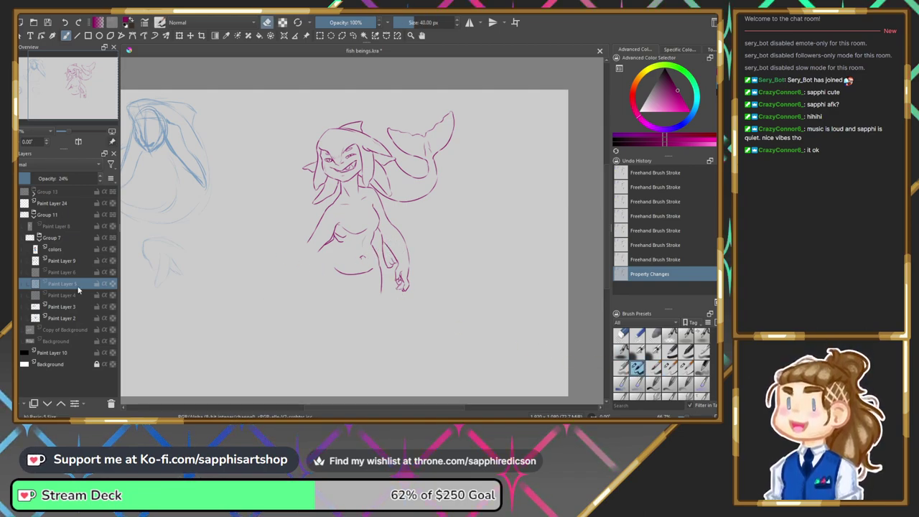
{"action": "left_click", "coordinate": [56, 261]}
{"action": "left_click", "coordinate": [22, 272]}
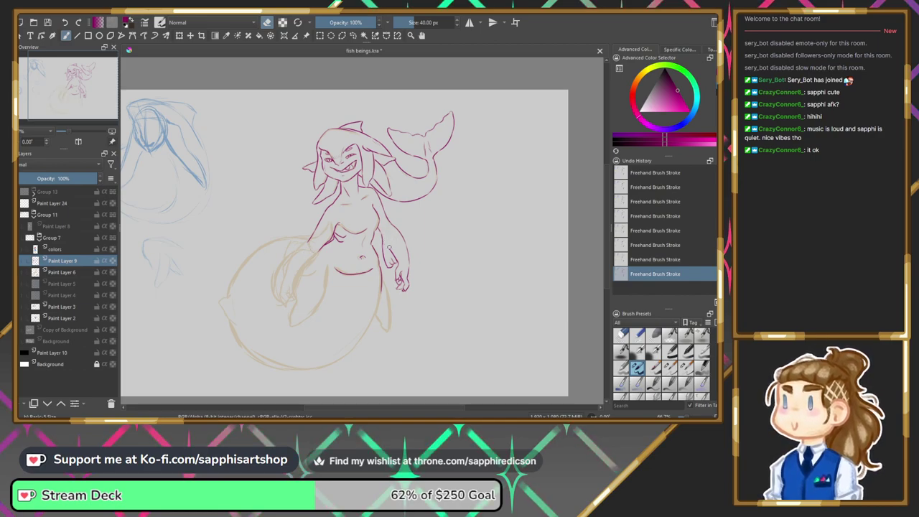
{"action": "left_click", "coordinate": [672, 370]}
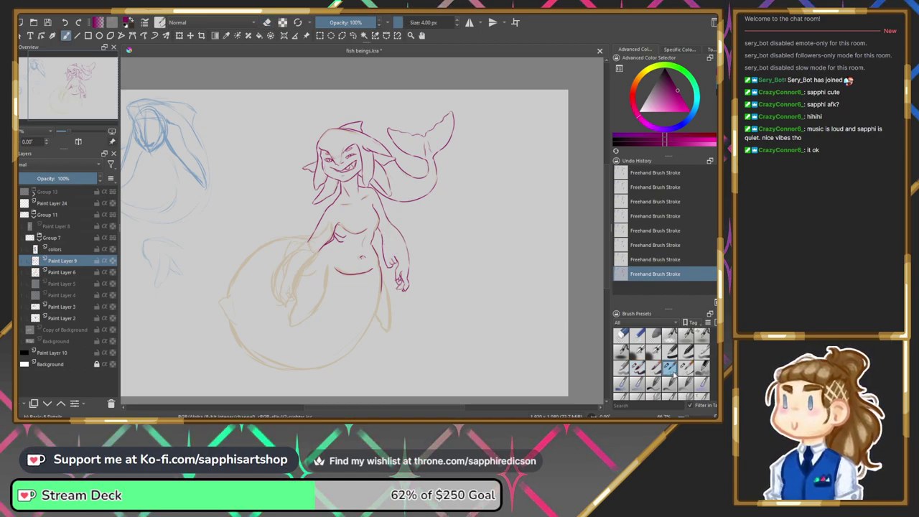
Check the torso and arm line art with the Paint Layer 6 sketch hidden and the canvas mirrored, restoring both.
{"action": "left_click_drag", "start_coordinate": [75, 135], "coordinate": [78, 134]}
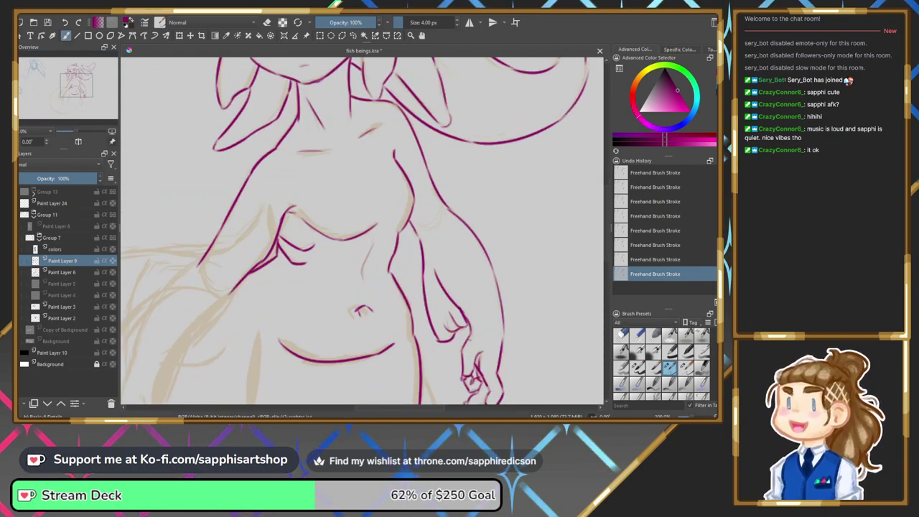
{"action": "left_click", "coordinate": [96, 272]}
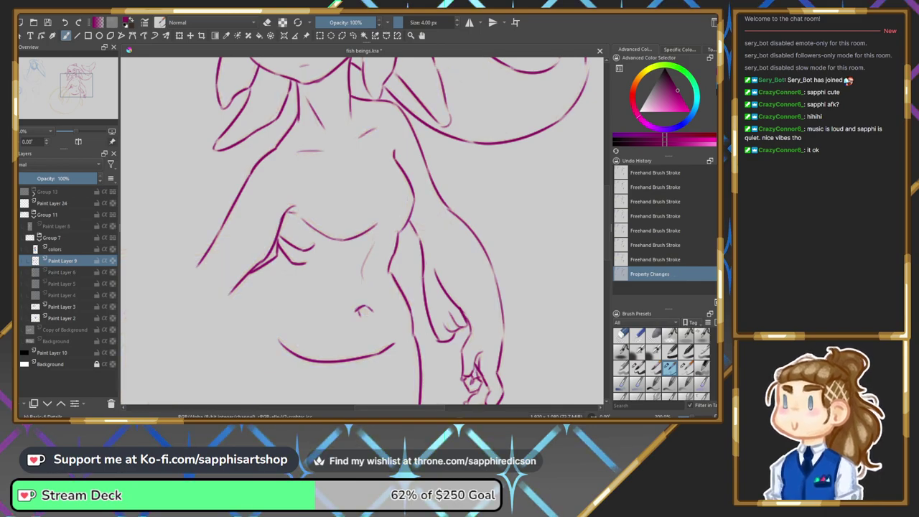
{"action": "left_click", "coordinate": [78, 142]}
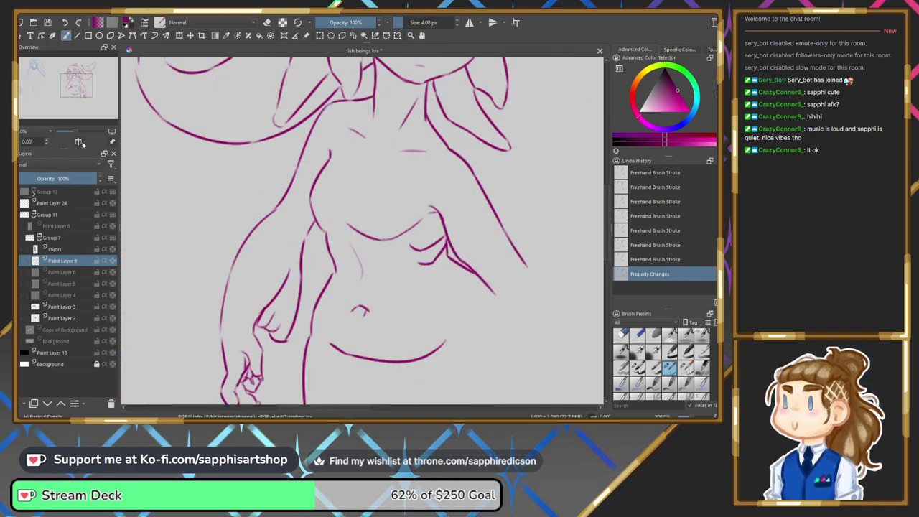
{"action": "left_click", "coordinate": [78, 142]}
{"action": "key", "text": "ctrl+z"}
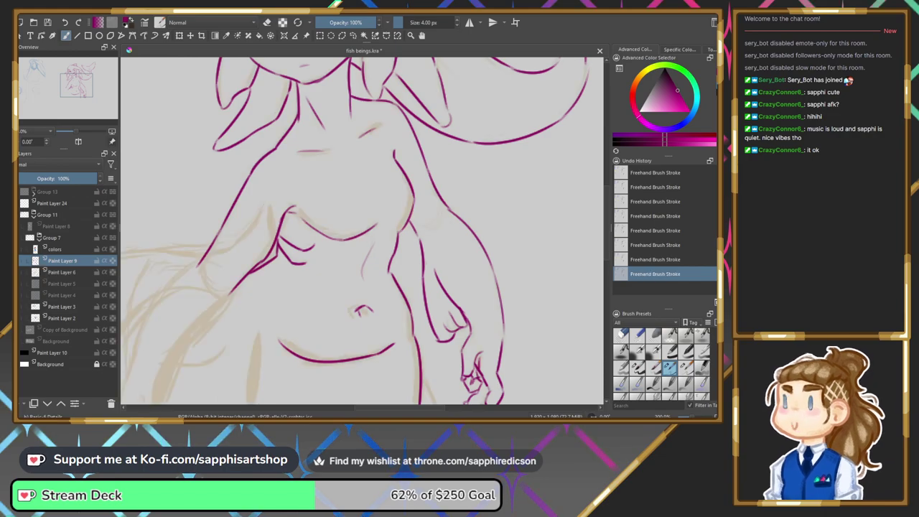
Try inking the hip-side contour of the lower tail and the outer edge of the small hip fin, undoing each stroke.
{"action": "left_click_drag", "start_coordinate": [76, 132], "coordinate": [75, 133]}
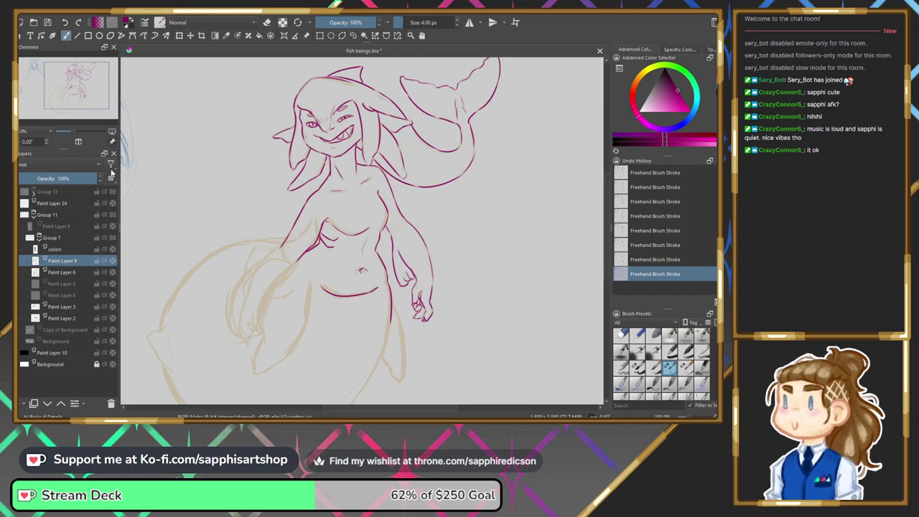
{"action": "mouse_move", "coordinate": [93, 91]}
{"action": "left_mouse_down"}
{"action": "mouse_move", "coordinate": [90, 106]}
{"action": "mouse_move", "coordinate": [85, 98]}
{"action": "left_mouse_up"}
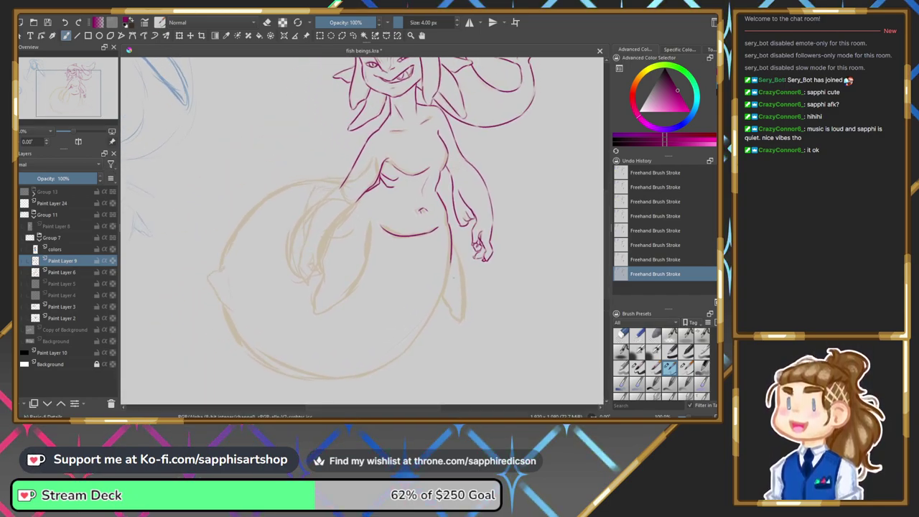
{"action": "left_click_drag", "start_coordinate": [450, 266], "coordinate": [402, 355]}
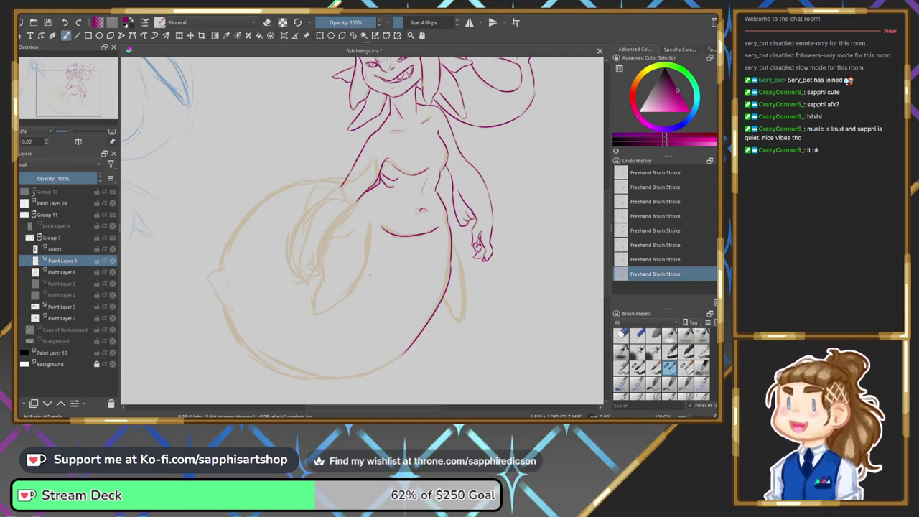
{"action": "key", "text": "ctrl+z"}
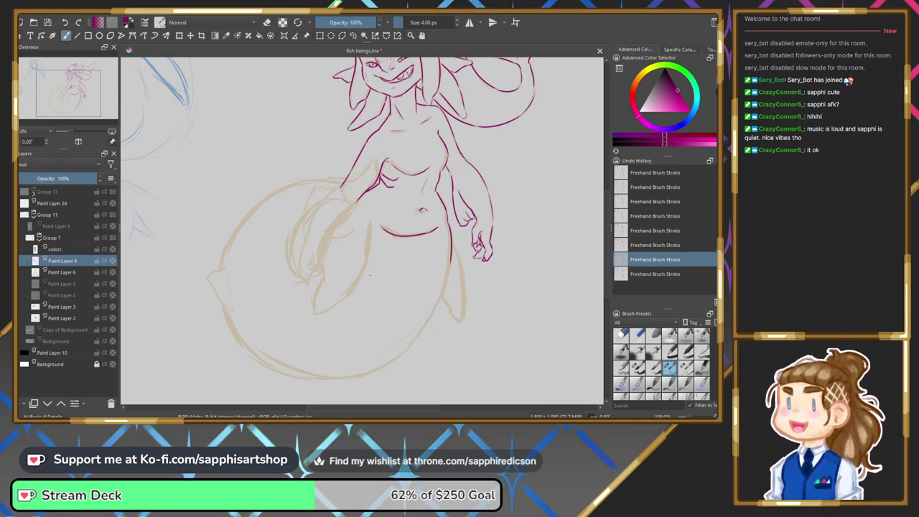
{"action": "left_click_drag", "start_coordinate": [453, 244], "coordinate": [461, 291]}
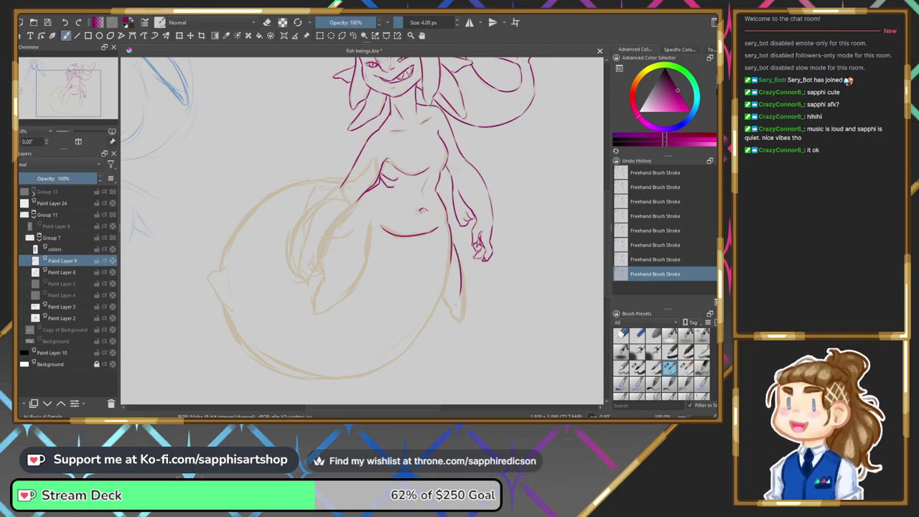
{"action": "key", "text": "ctrl+z"}
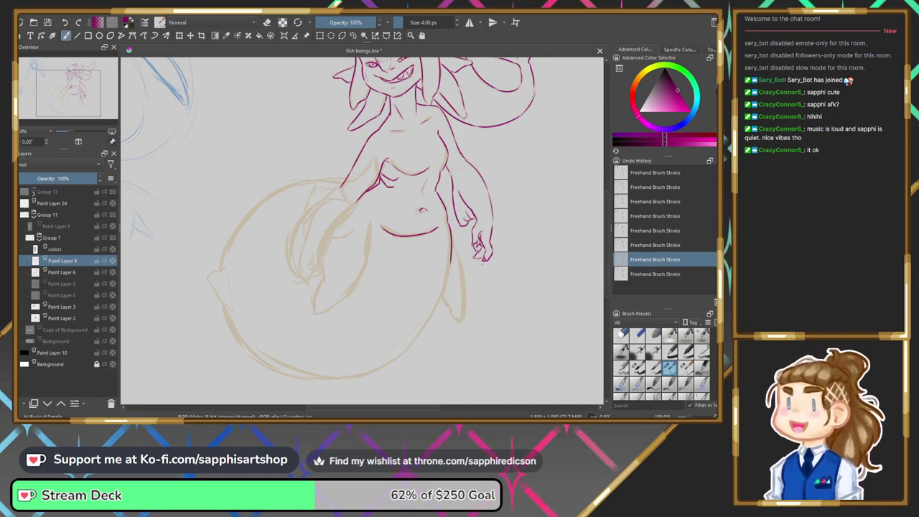
{"action": "key", "text": "ctrl+shift+z"}
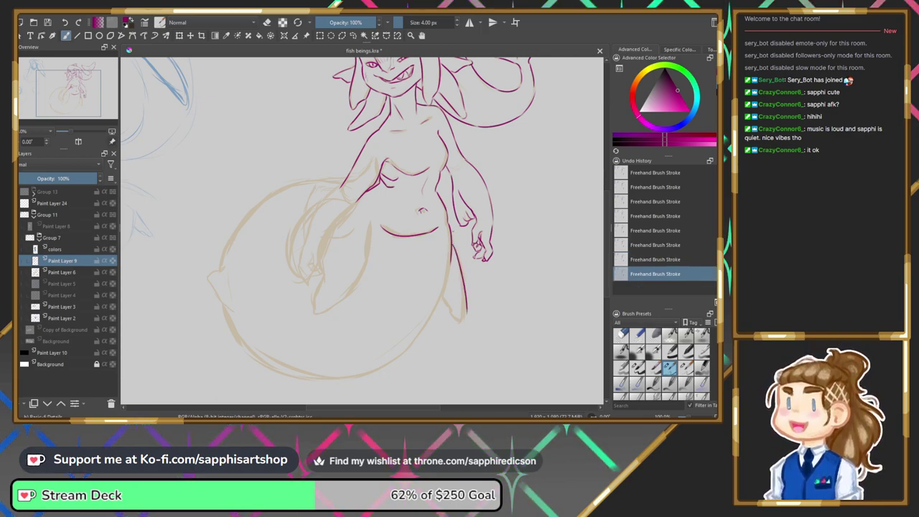
{"action": "key", "text": "ctrl+z"}
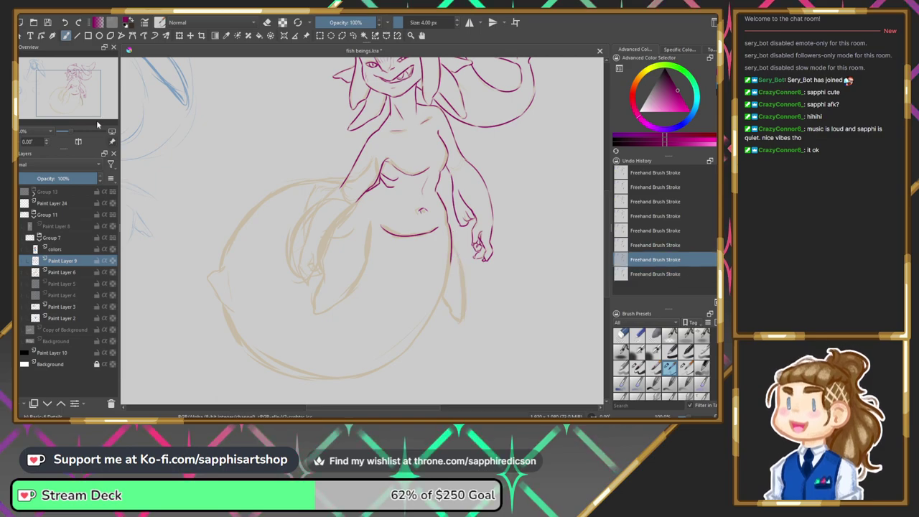
Mirror the canvas and ink the small hip fin's outer edge, pointed tip and lower edge, redoing the tip stroke.
{"action": "key", "text": "m"}
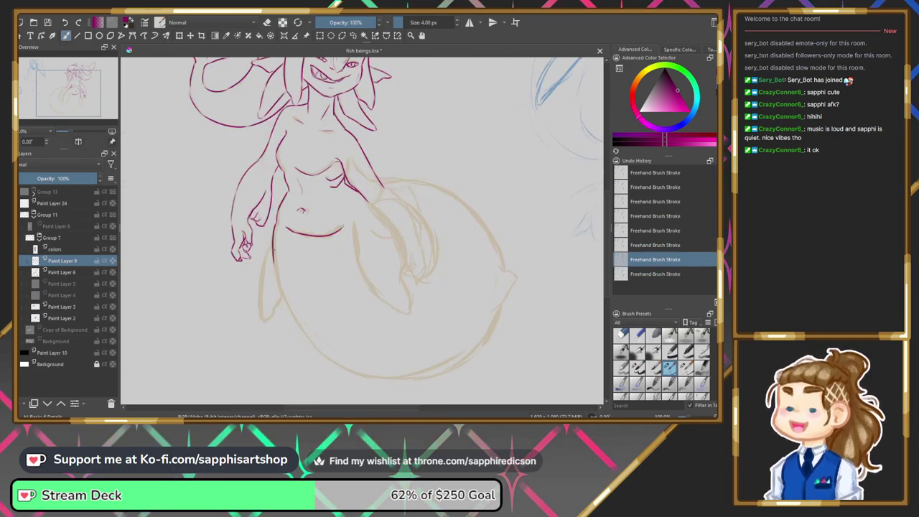
{"action": "key", "text": "ctrl+shift+z"}
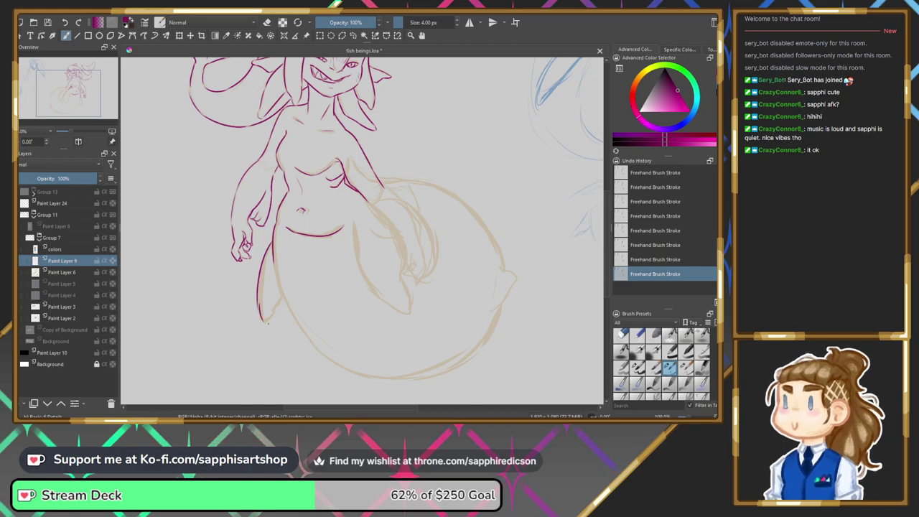
{"action": "key", "text": "ctrl+z"}
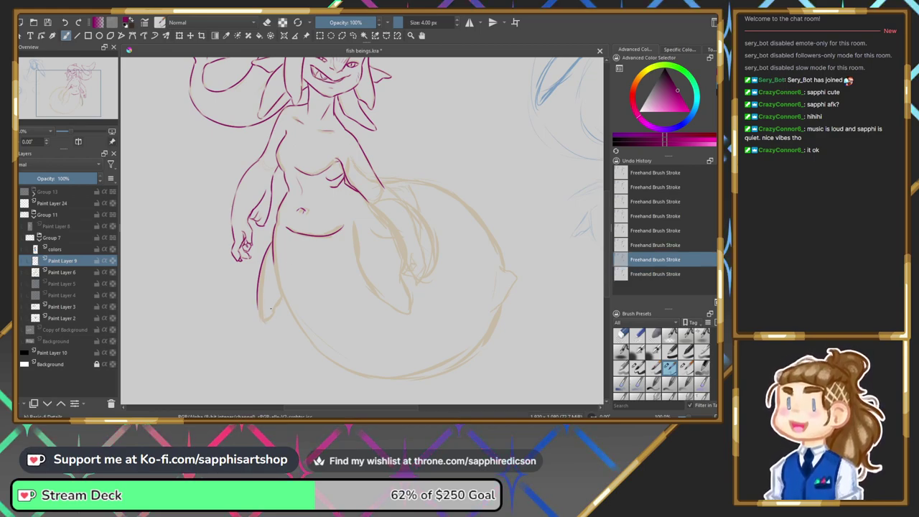
{"action": "key", "text": "ctrl+shift+z"}
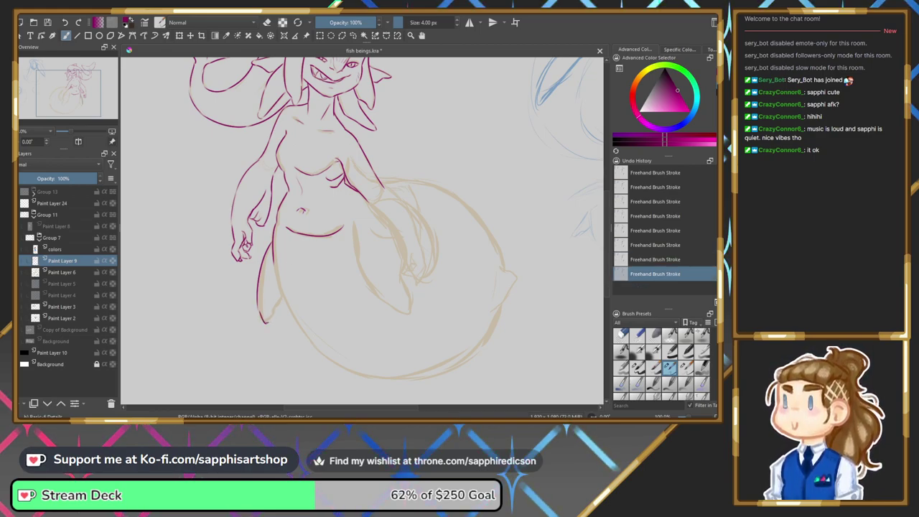
{"action": "left_click_drag", "start_coordinate": [266, 322], "coordinate": [282, 299]}
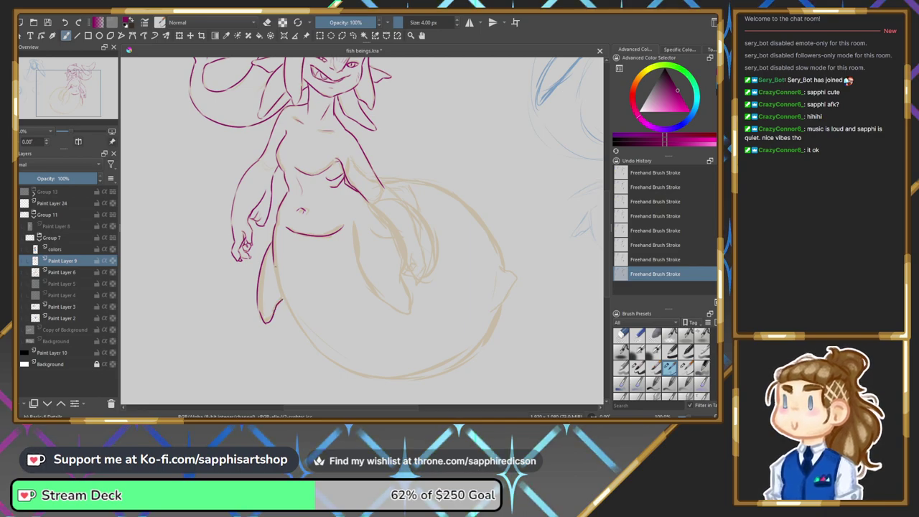
Rotate the mirrored canvas to 45° and try inking the lower tail's outer curve from the hip, undoing the trial strokes.
{"action": "key", "text": "ctrl+z"}
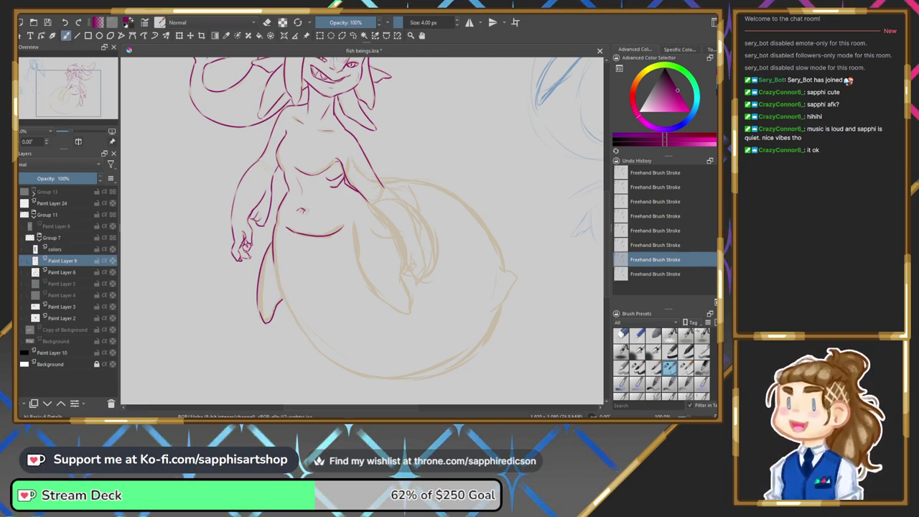
{"action": "key", "text": "ctrl+shift+z"}
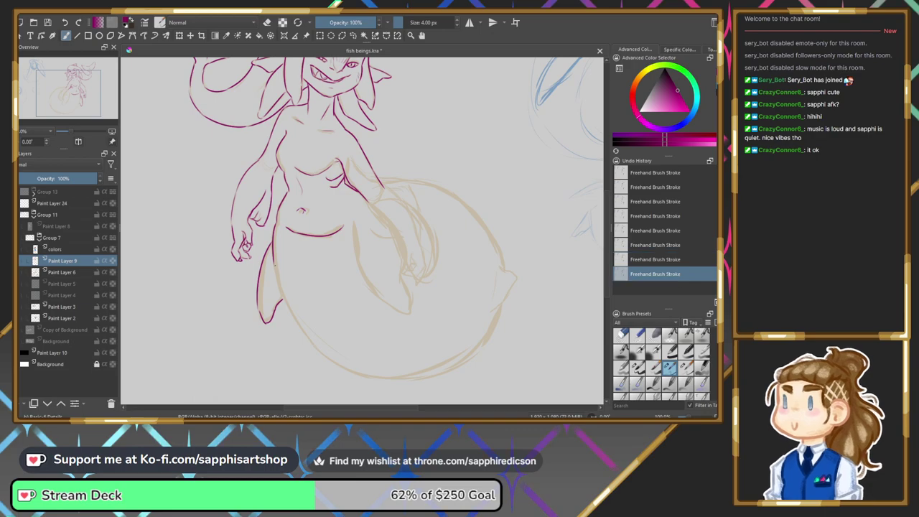
{"action": "key", "text": "ctrl+z"}
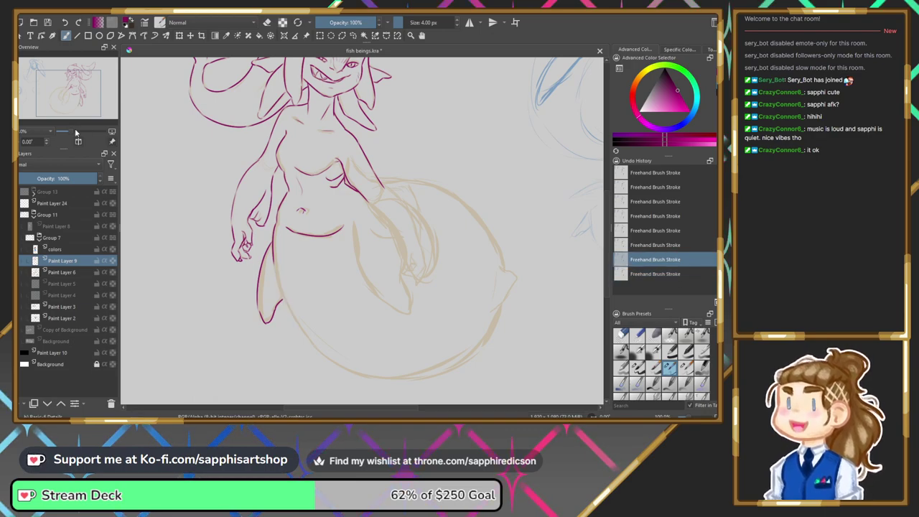
{"action": "key", "text": "6"}
{"action": "key", "text": "6"}
{"action": "key", "text": "6"}
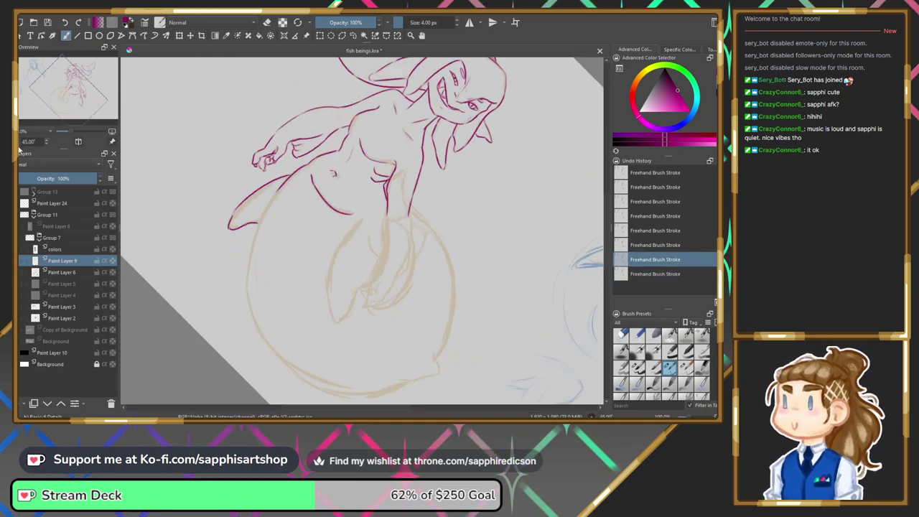
{"action": "key", "text": "ctrl+shift+z"}
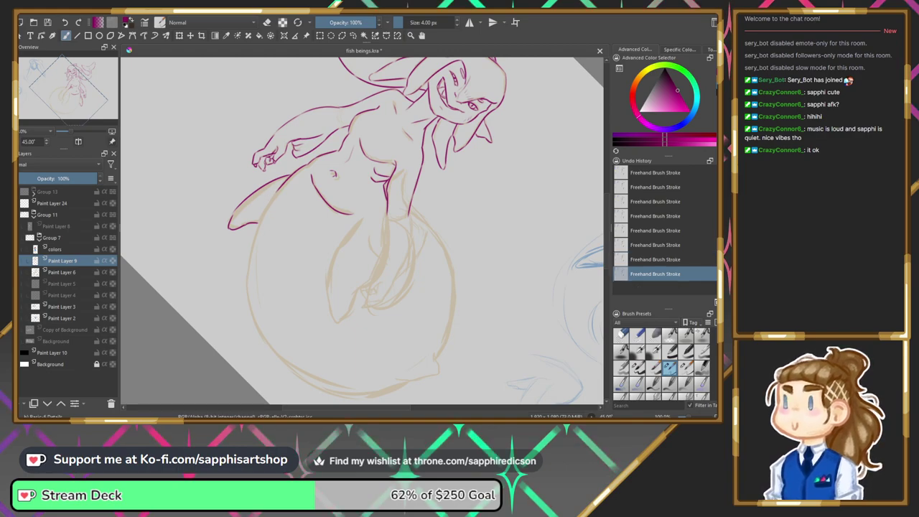
{"action": "key", "text": "ctrl+z"}
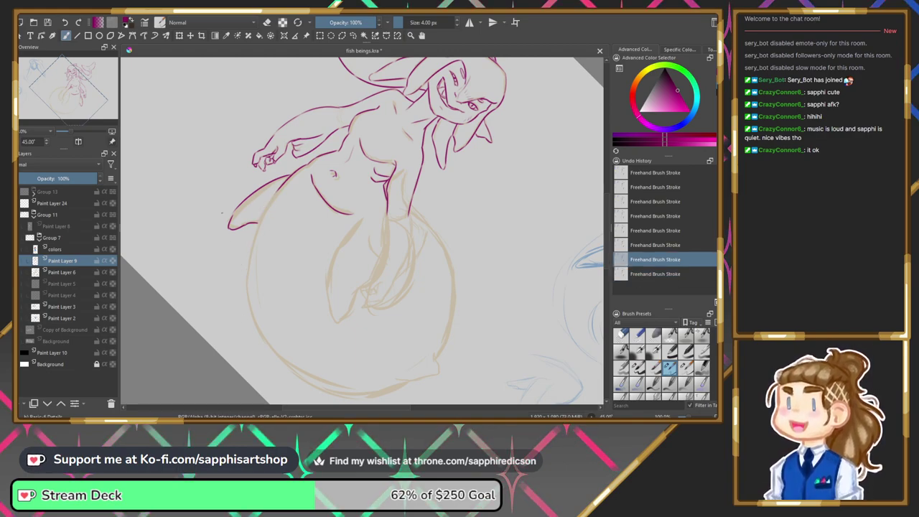
{"action": "key", "text": "ctrl+shift+z"}
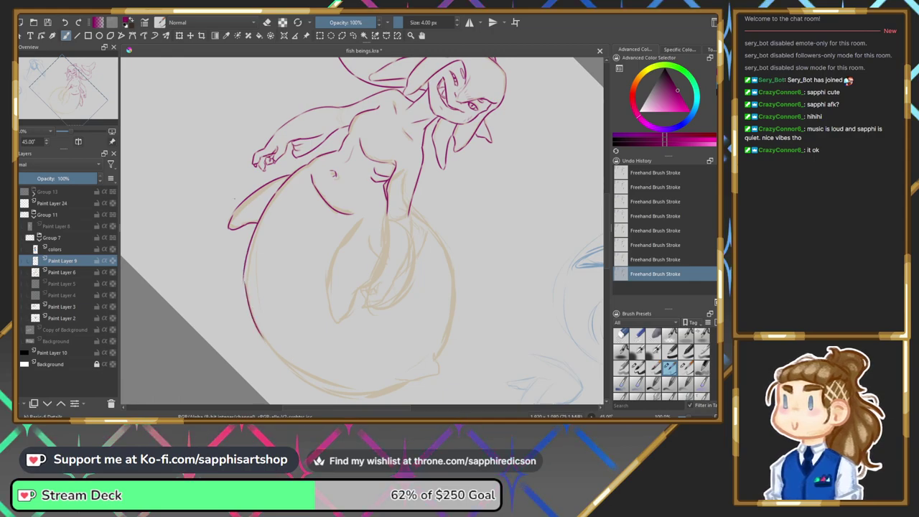
{"action": "key", "text": "ctrl+z"}
{"action": "key", "text": "ctrl+z"}
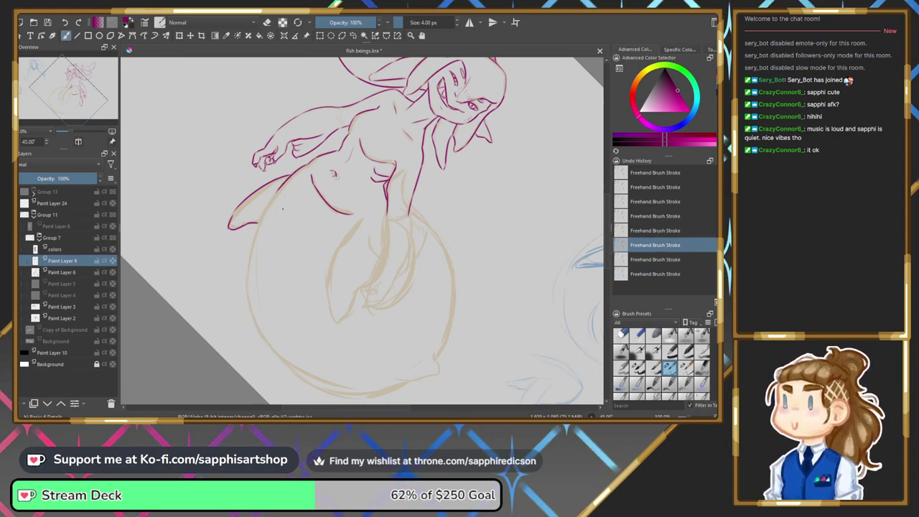
Try inking the lower tail's outer curve from the hip past the small fin, undoing the trial strokes.
{"action": "key", "text": "ctrl+shift+z"}
{"action": "key", "text": "ctrl+shift+z"}
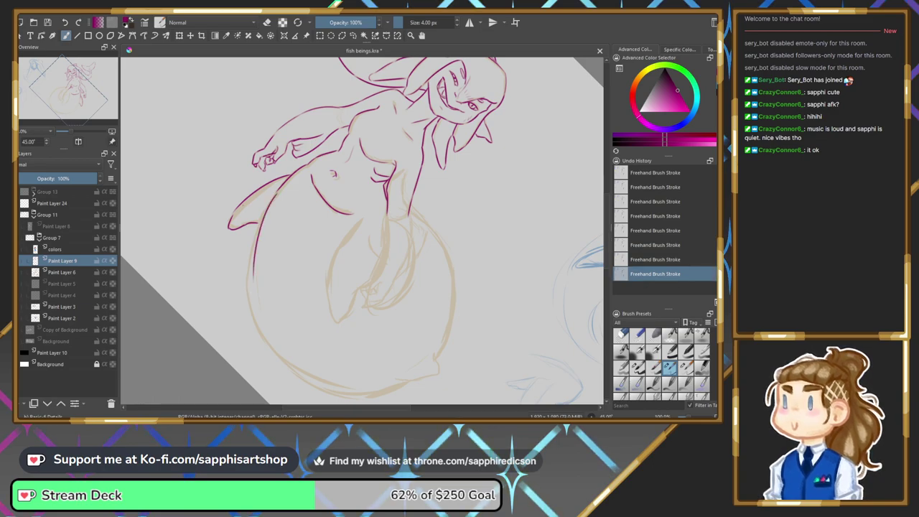
{"action": "key", "text": "ctrl+z"}
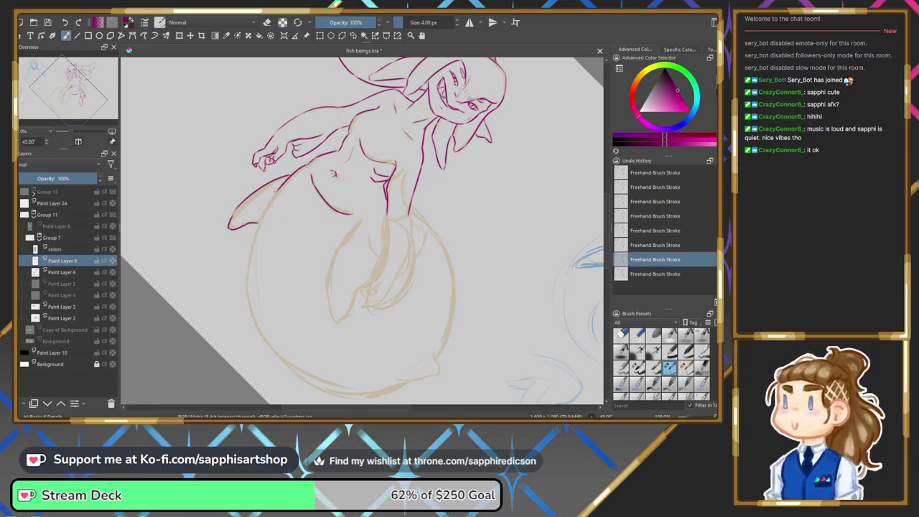
{"action": "key", "text": "ctrl+shift+z"}
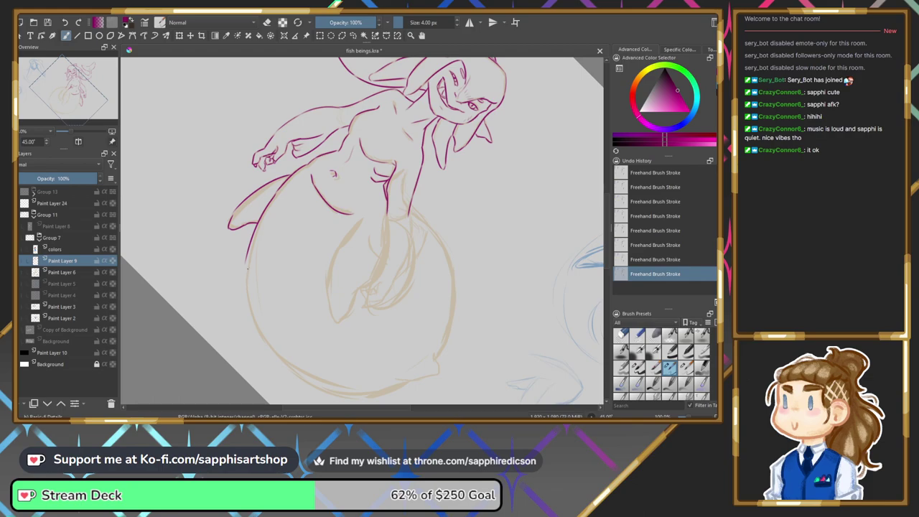
{"action": "key", "text": "ctrl+z"}
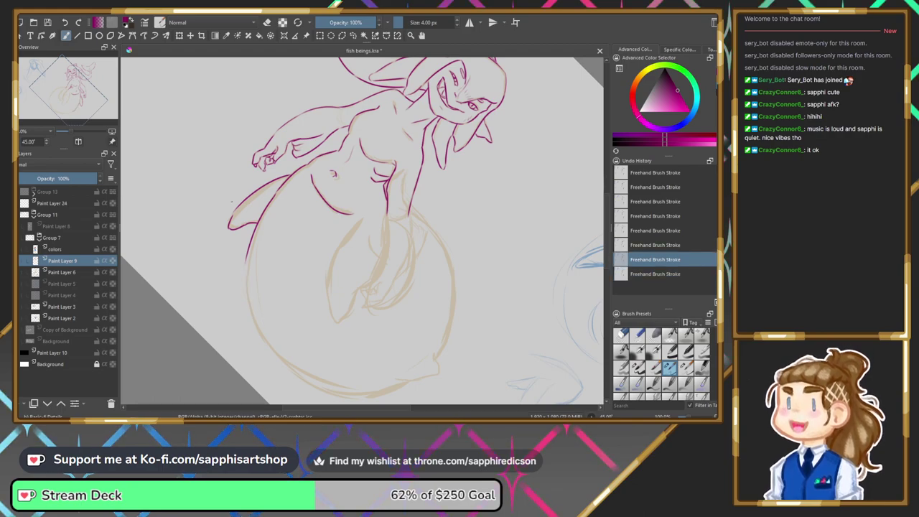
{"action": "left_click_drag", "start_coordinate": [82, 106], "coordinate": [78, 120]}
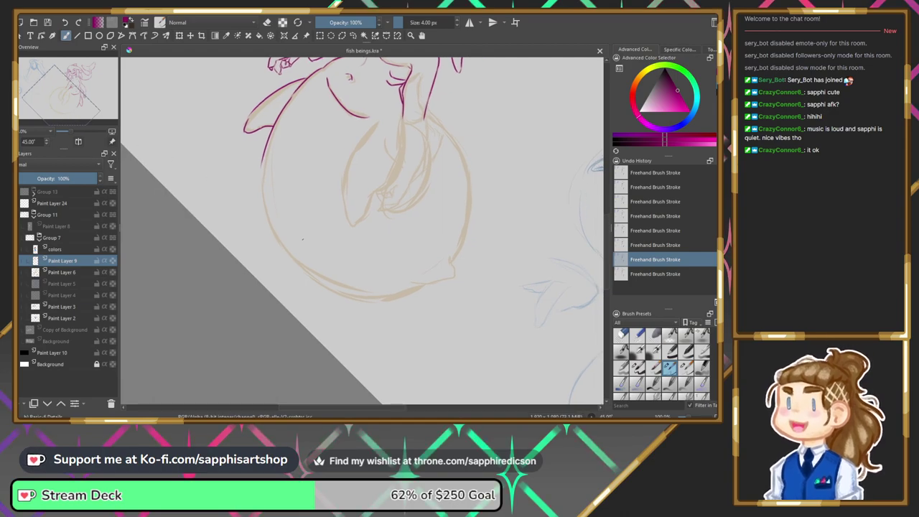
{"action": "left_click_drag", "start_coordinate": [262, 167], "coordinate": [264, 234]}
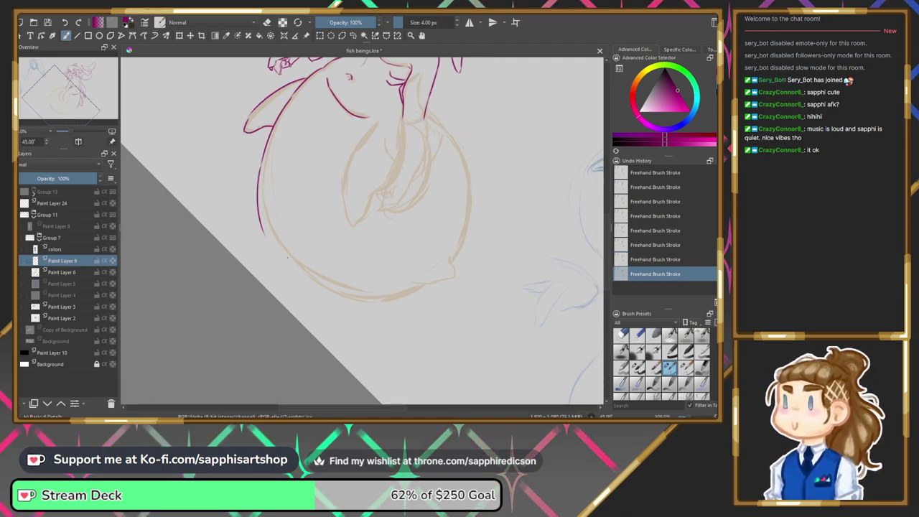
{"action": "key", "text": "ctrl+z"}
{"action": "key", "text": "ctrl+z"}
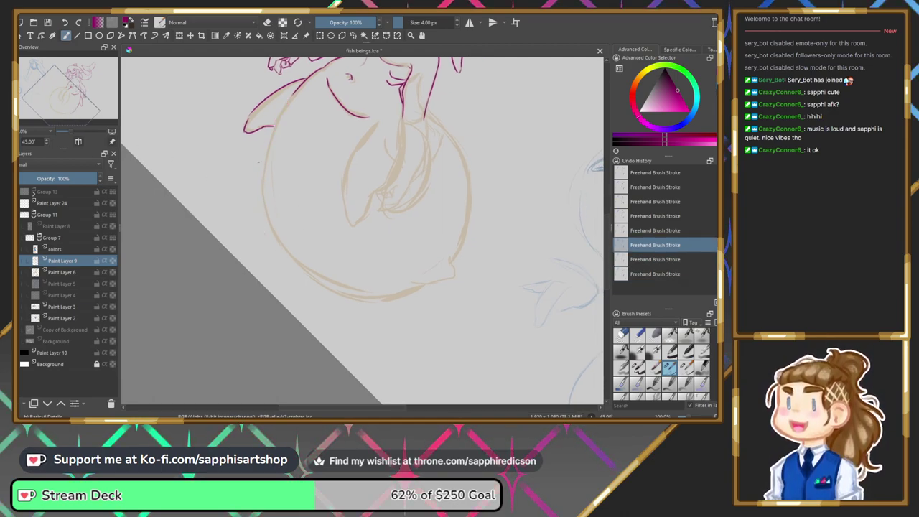
Ink the lower tail's outer curve from the hip past the small fin and continue it partway along the tail's rounded edge.
{"action": "key", "text": "ctrl+shift+z"}
{"action": "key", "text": "ctrl+shift+z"}
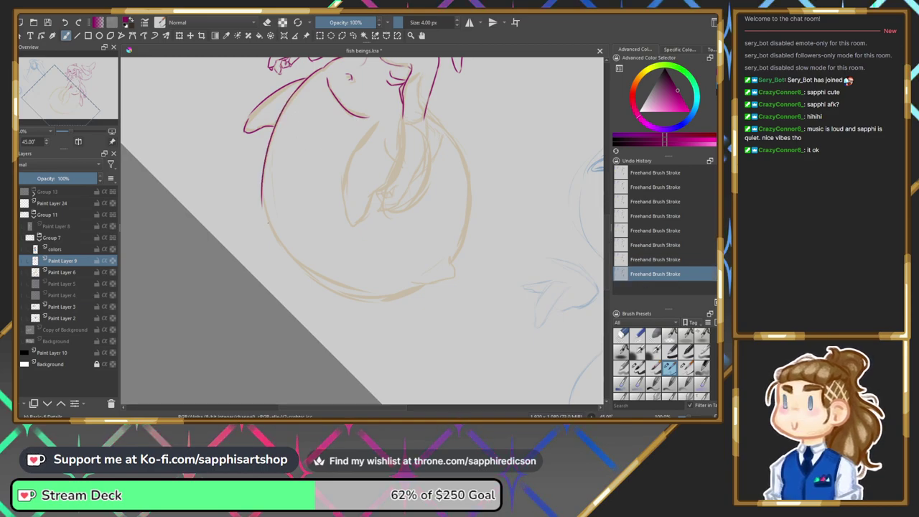
{"action": "left_click_drag", "start_coordinate": [262, 201], "coordinate": [293, 262]}
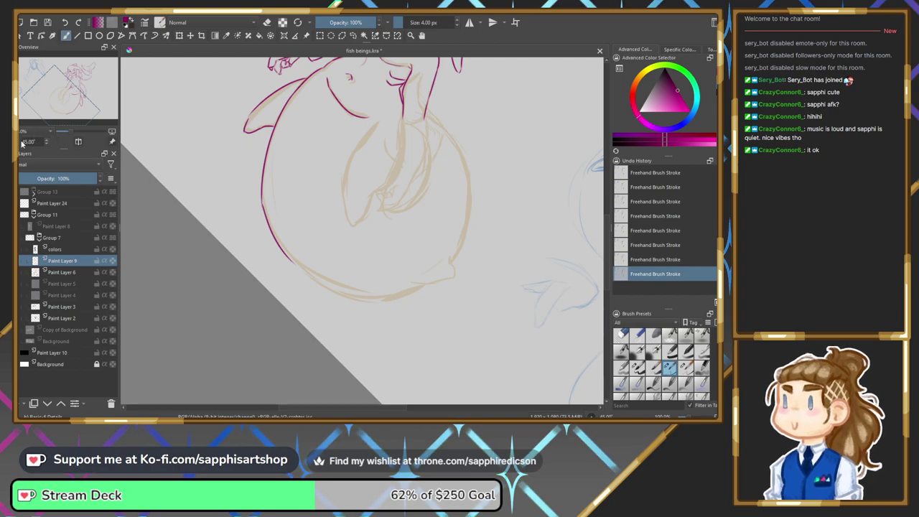
Extend the lower tail's outer curve around its rounded underside to just short of the small pointed bump, redoing the stroke to follow the sketch.
{"action": "key", "text": "4"}
{"action": "key", "text": "4"}
{"action": "key", "text": "4"}
{"action": "key", "text": "4"}
{"action": "key", "text": "4"}
{"action": "key", "text": "4"}
{"action": "key", "text": "4"}
{"action": "key", "text": "4"}
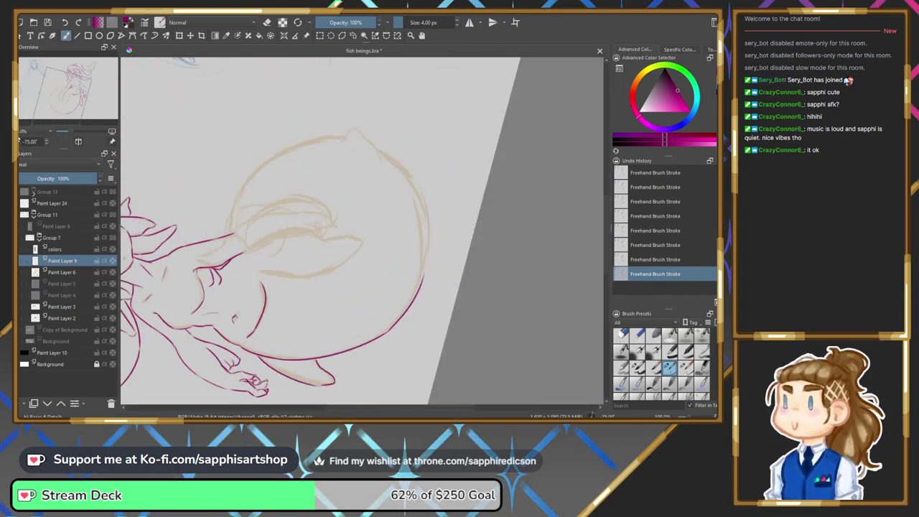
{"action": "key", "text": "m"}
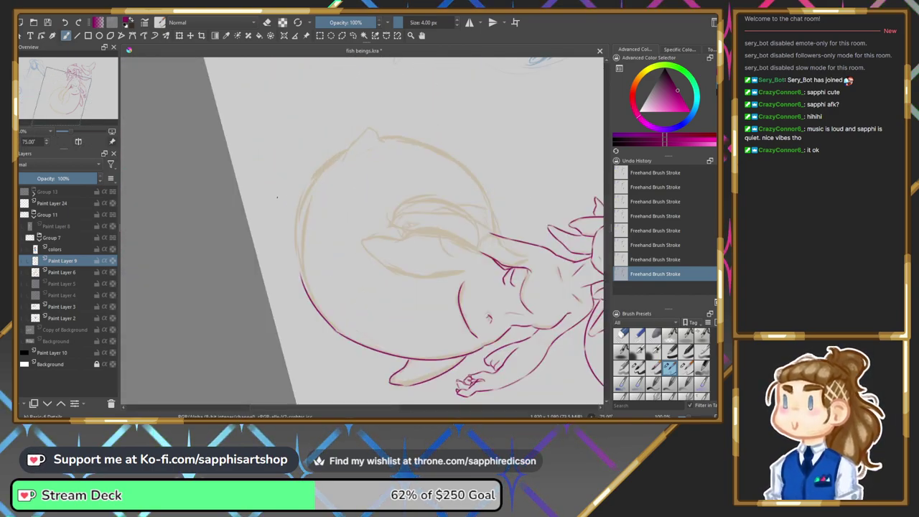
{"action": "left_click_drag", "start_coordinate": [341, 152], "coordinate": [297, 267]}
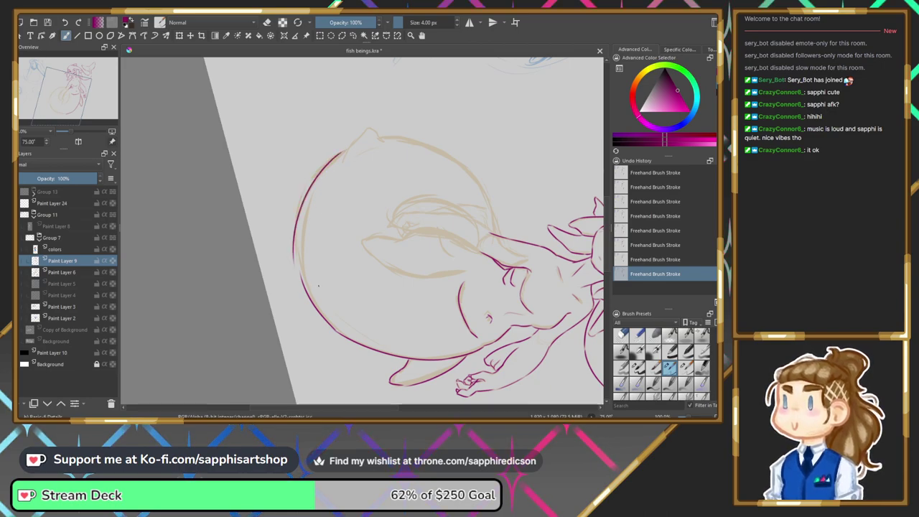
{"action": "key", "text": "ctrl+z"}
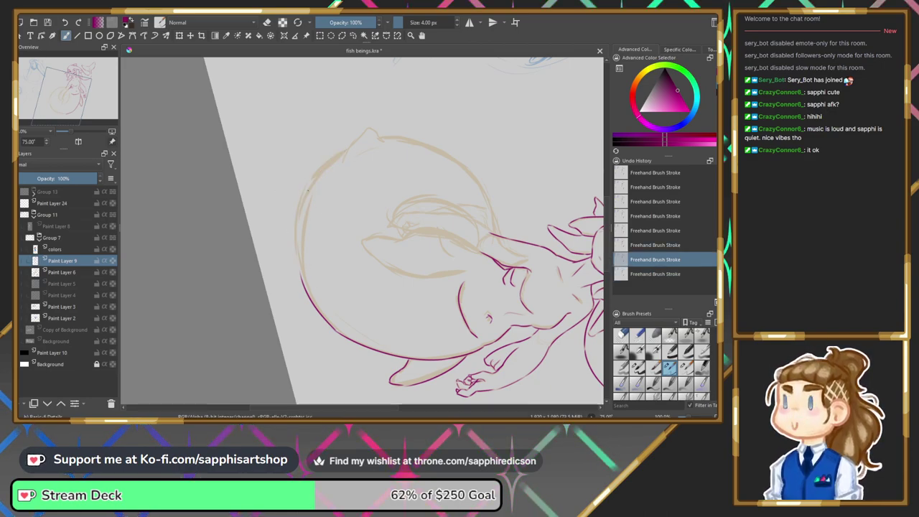
{"action": "key", "text": "ctrl+shift+z"}
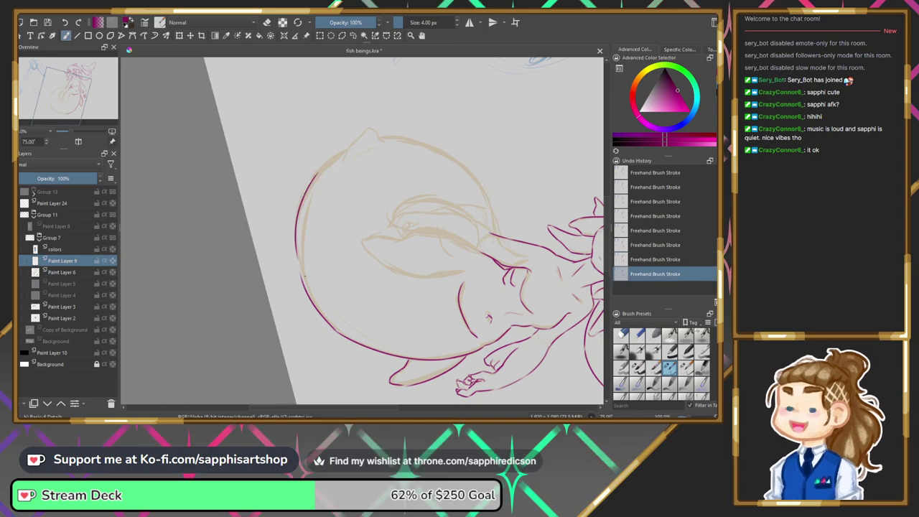
{"action": "key", "text": "ctrl+z"}
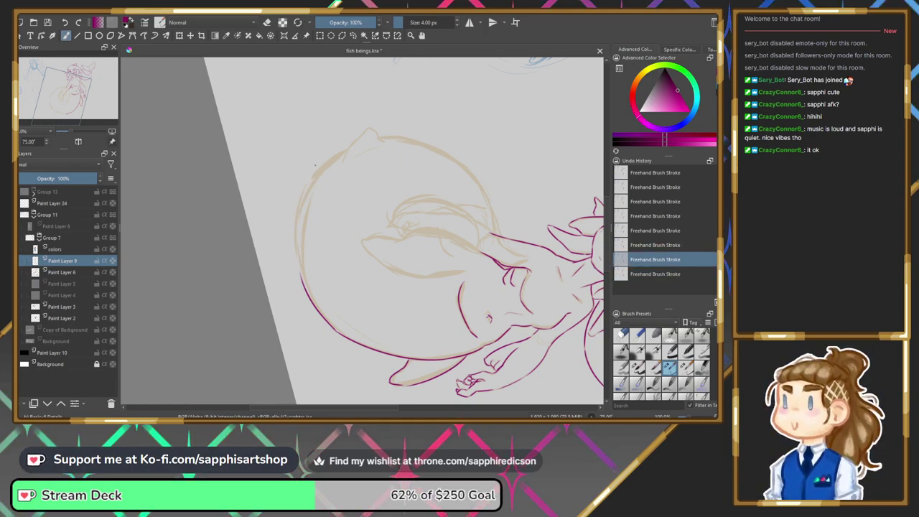
{"action": "key", "text": "ctrl+shift+z"}
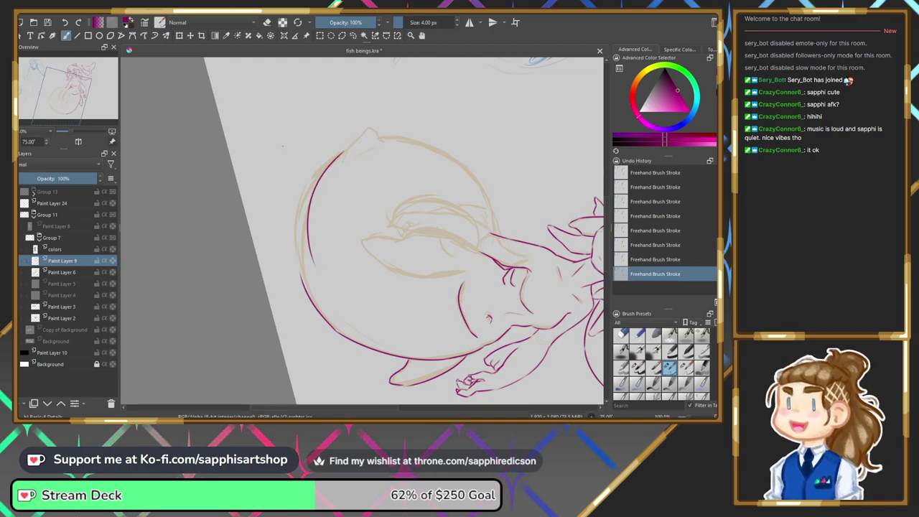
{"action": "key", "text": "ctrl+z"}
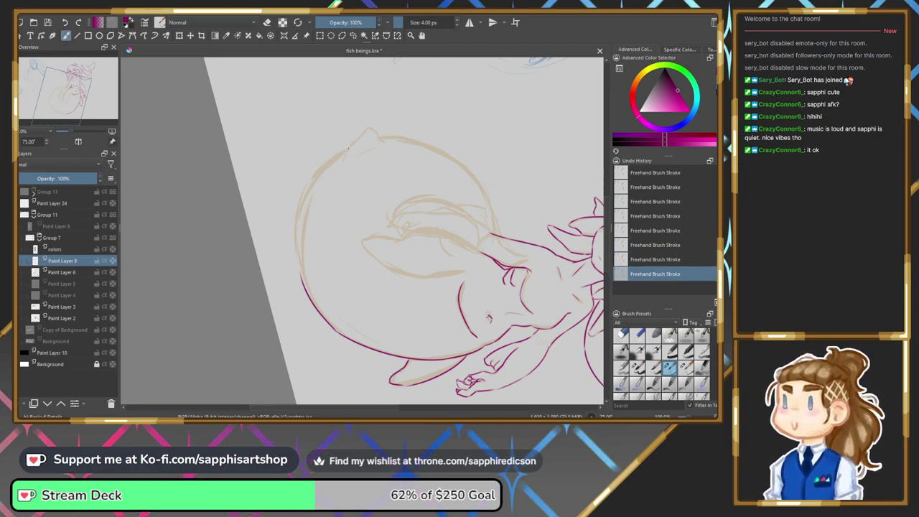
{"action": "key", "text": "ctrl+z"}
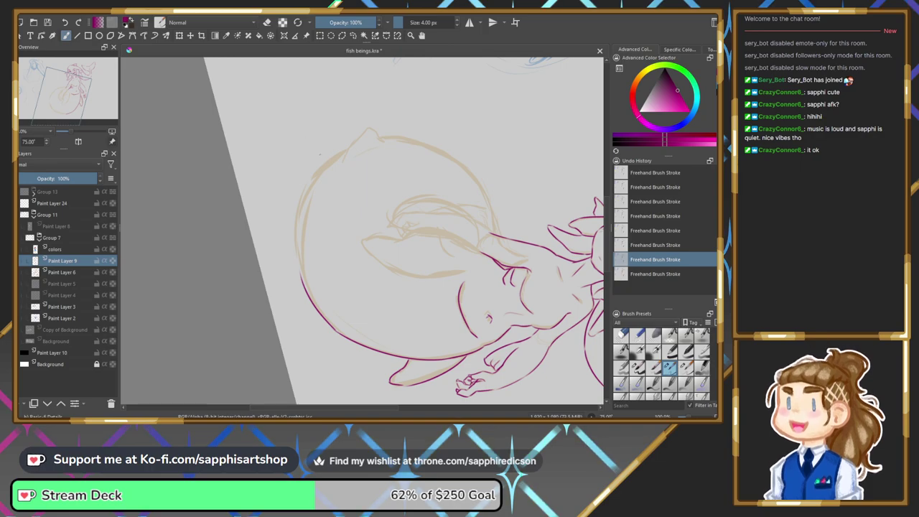
{"action": "key", "text": "ctrl+shift+z"}
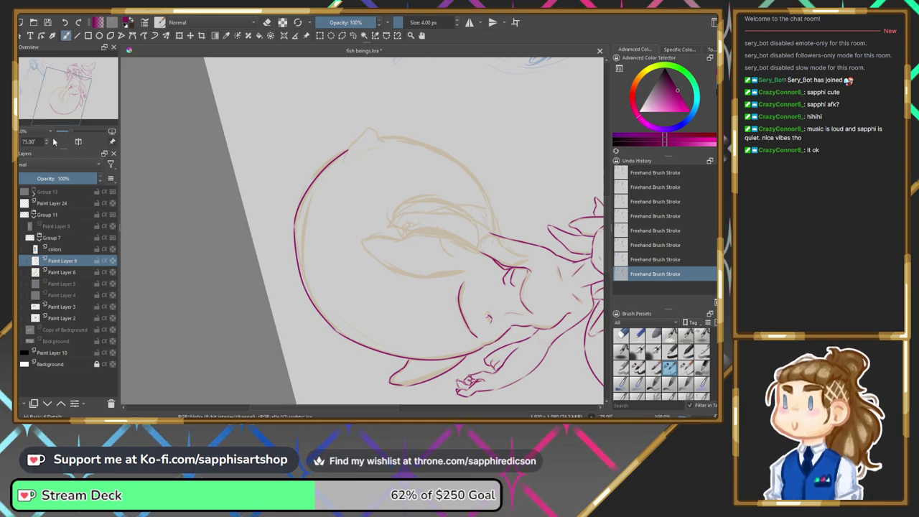
Try inking the tail's opposite edge from the forearm, undoing each stroke, and add small hatch marks inside the finished outer curve.
{"action": "left_click_drag", "start_coordinate": [19, 148], "coordinate": [23, 137]}
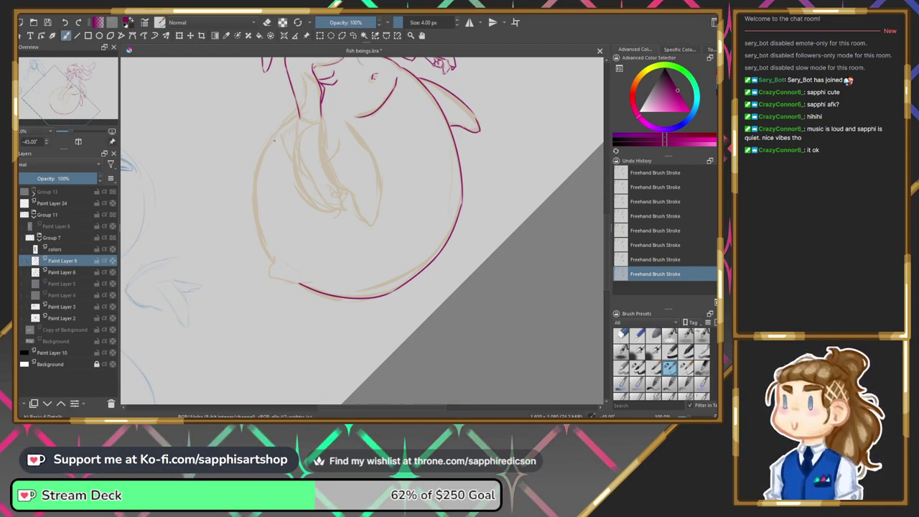
{"action": "left_click_drag", "start_coordinate": [78, 125], "coordinate": [76, 88]}
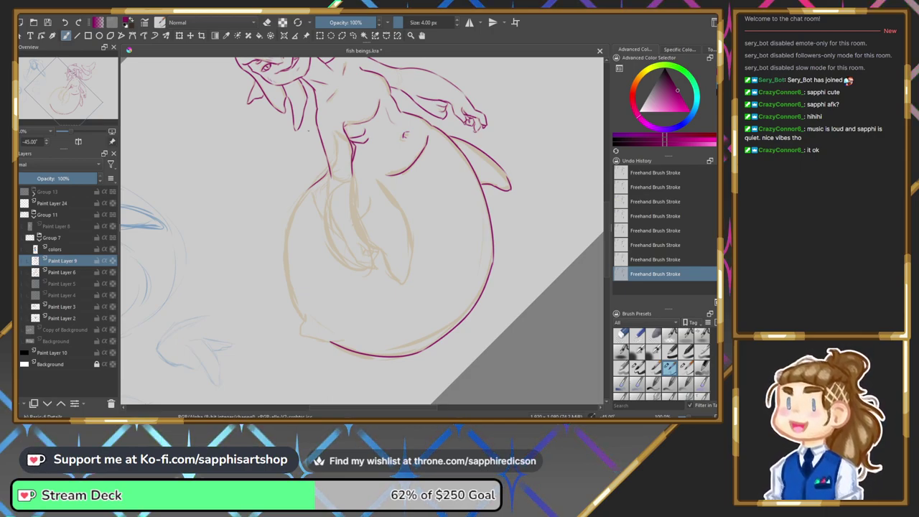
{"action": "key", "text": "ctrl+z"}
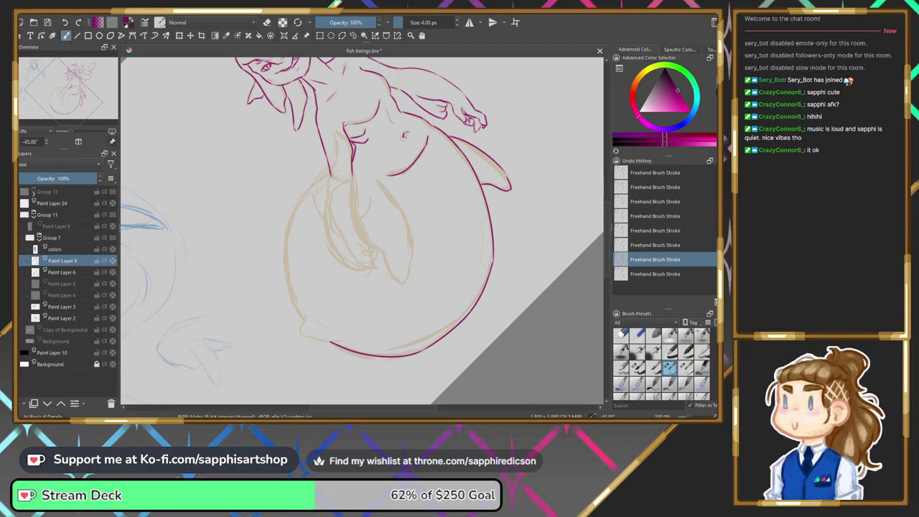
{"action": "key", "text": "ctrl+shift+z"}
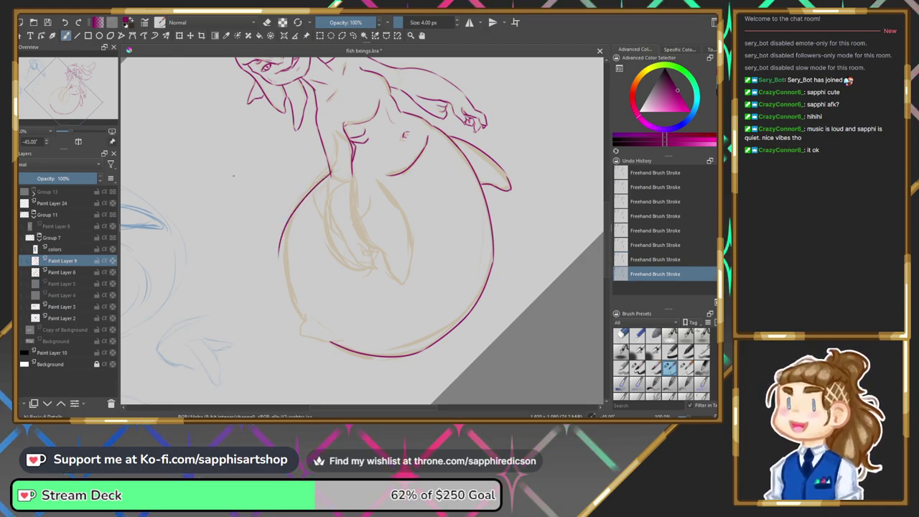
{"action": "key", "text": "ctrl+z"}
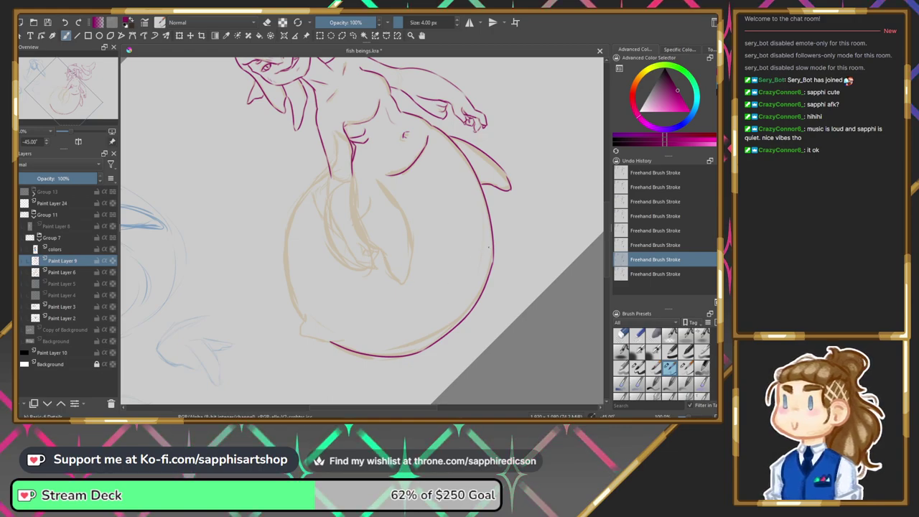
{"action": "key", "text": "ctrl+shift+z"}
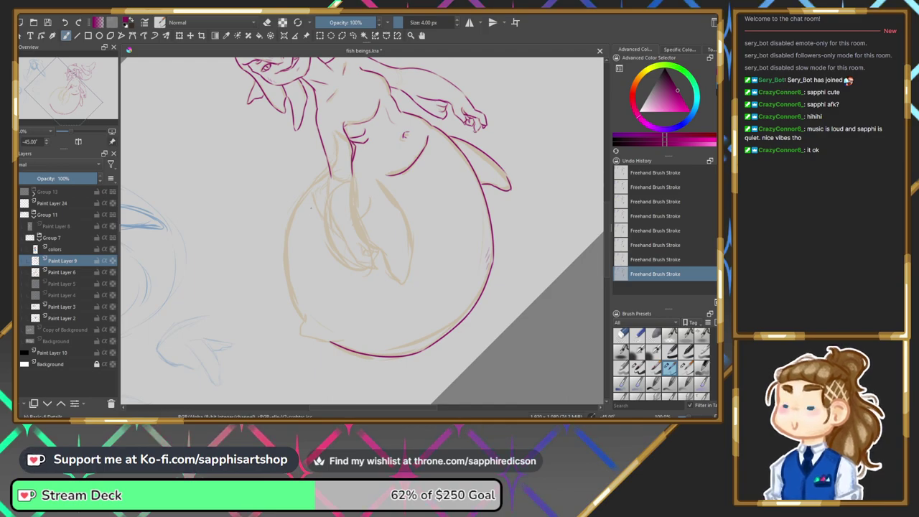
Ink the lower tail's opposite edge from the forearm around to the small pointed bump, redoing strokes, and reset the canvas rotation to 0°.
{"action": "left_click_drag", "start_coordinate": [331, 174], "coordinate": [272, 240]}
{"action": "key", "text": "ctrl+z"}
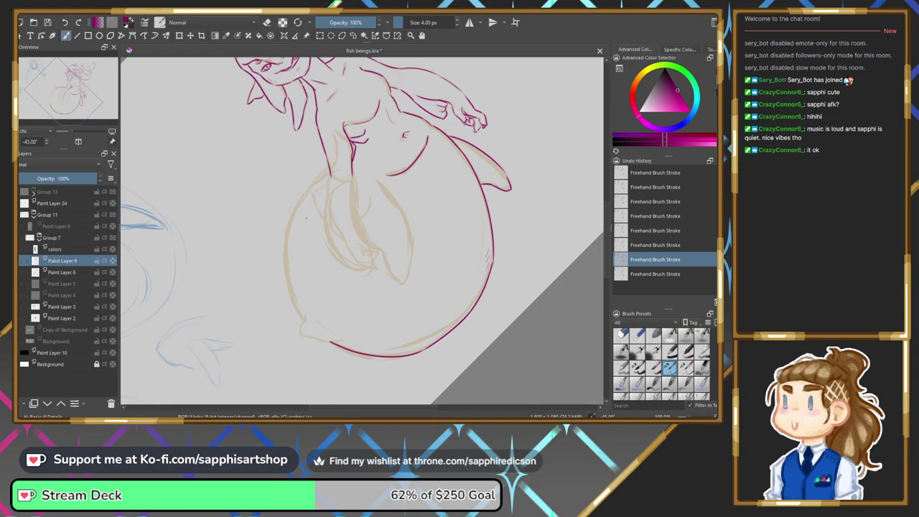
{"action": "key", "text": "ctrl+shift+z"}
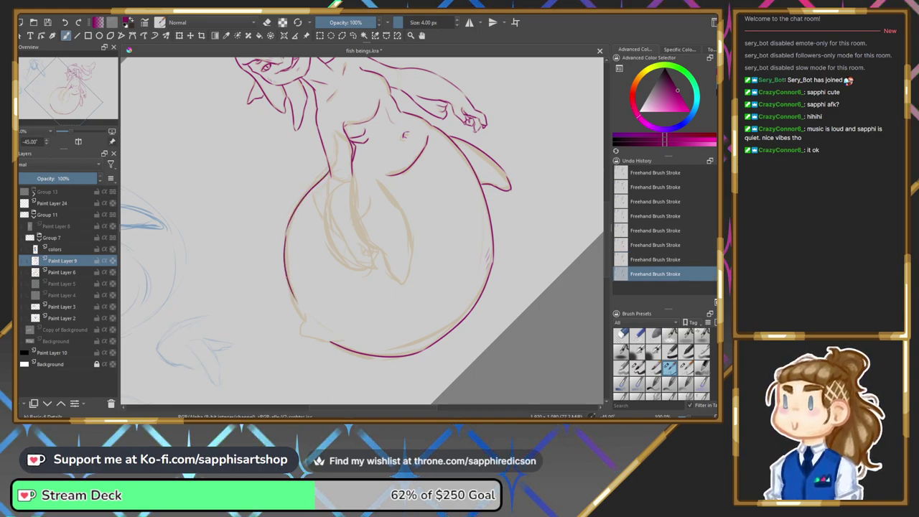
{"action": "key", "text": "ctrl+z"}
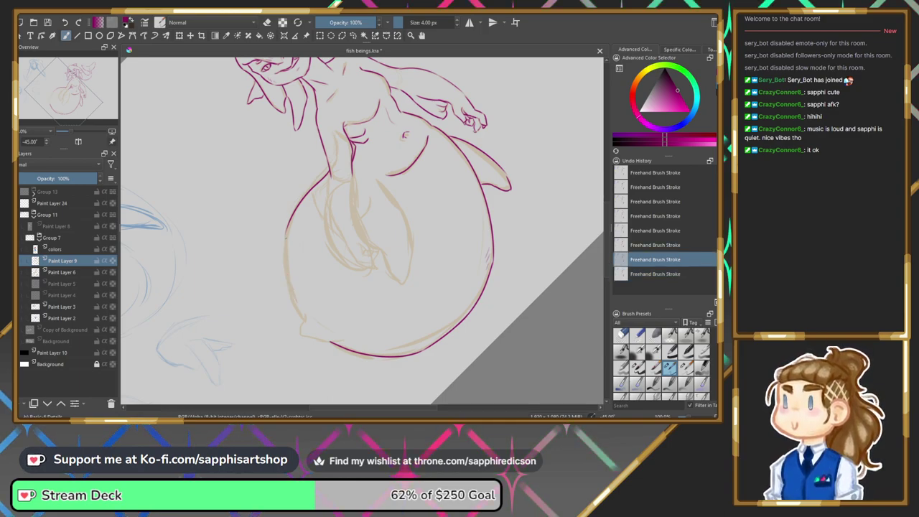
{"action": "key", "text": "ctrl+shift+z"}
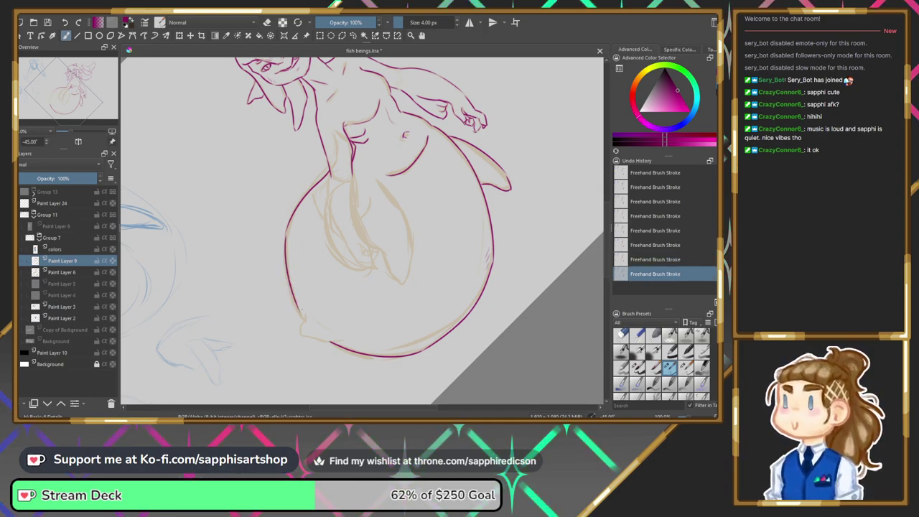
{"action": "key", "text": "ctrl+z"}
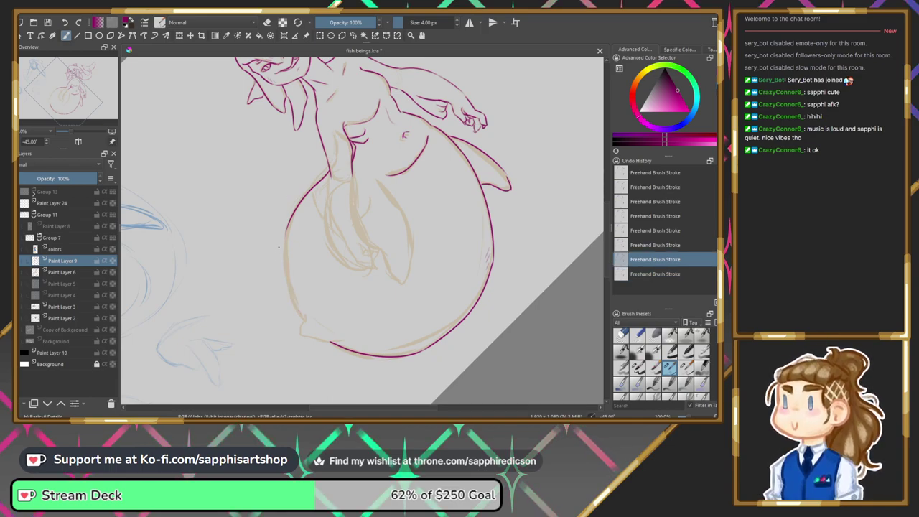
{"action": "key", "text": "ctrl+shift+z"}
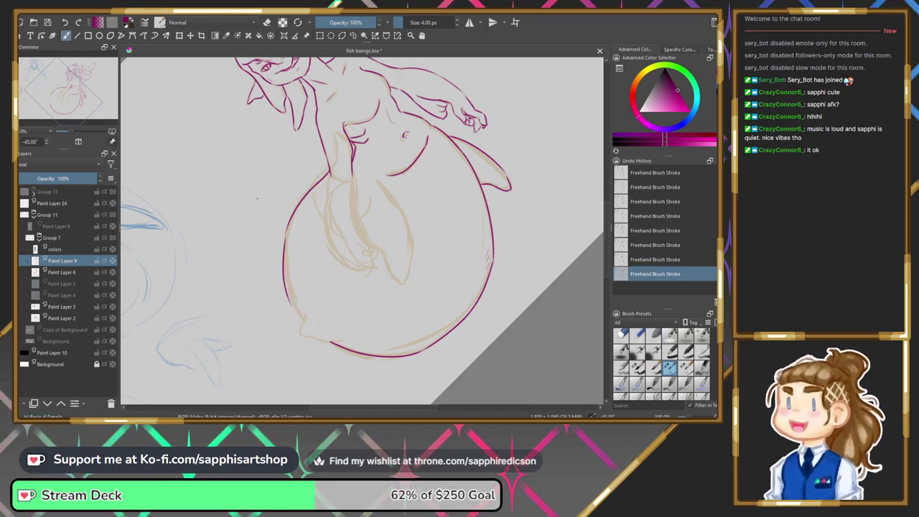
{"action": "key", "text": "ctrl+z"}
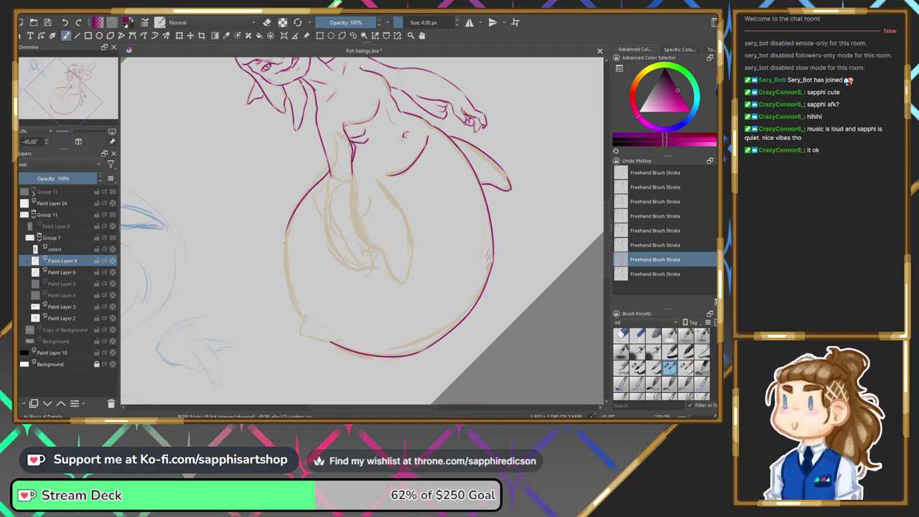
{"action": "key", "text": "ctrl+shift+z"}
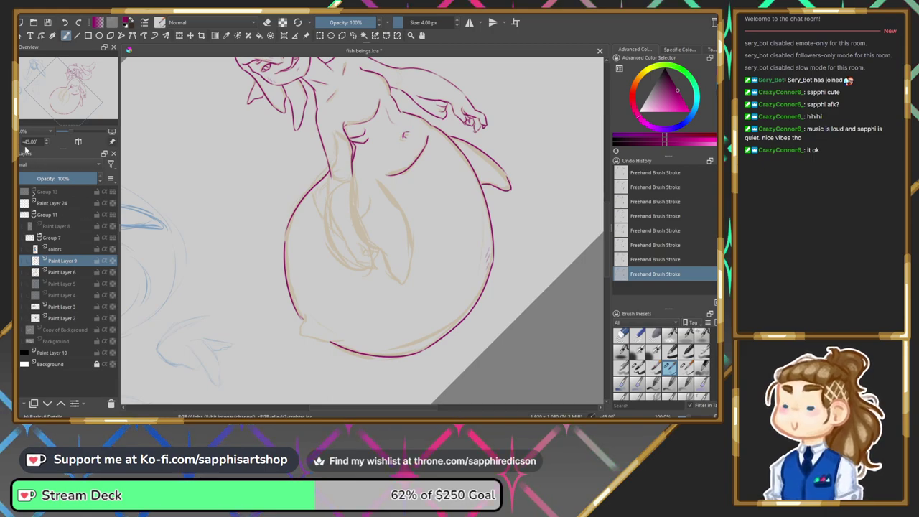
{"action": "key", "text": "5"}
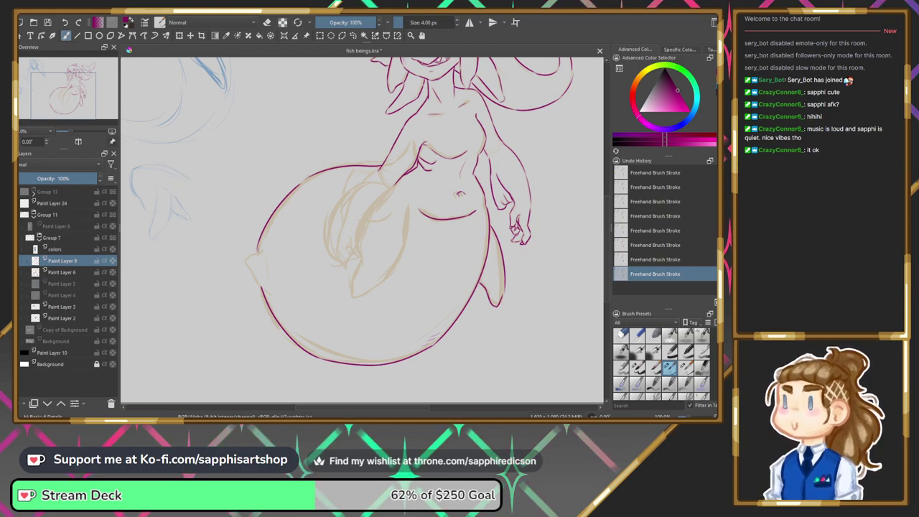
{"action": "key", "text": "ctrl+z"}
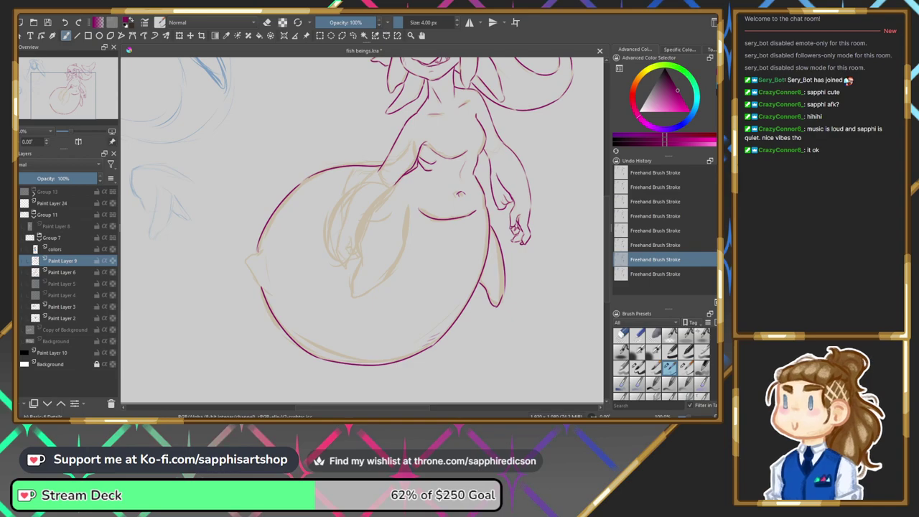
Try outlining the small pointed bump on the tail's outer edge, undoing each attempt.
{"action": "key", "text": "ctrl+shift+z"}
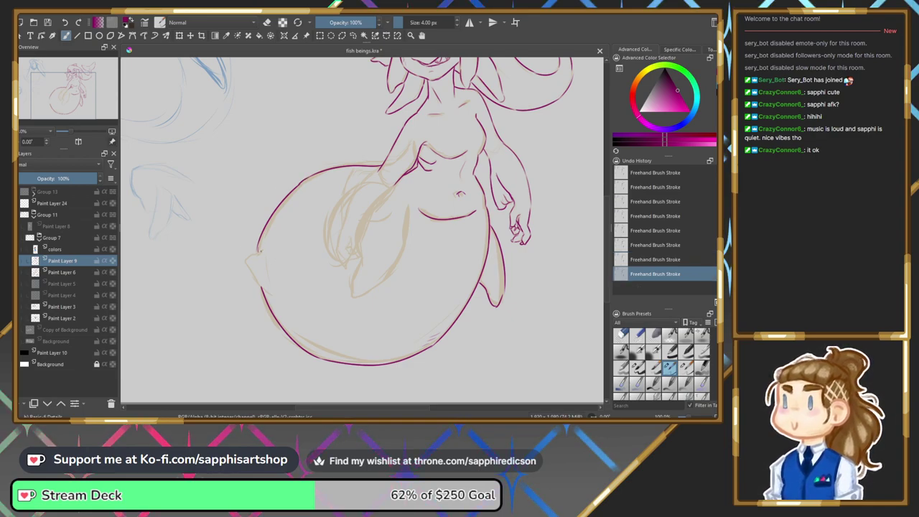
{"action": "mouse_move", "coordinate": [251, 255]}
{"action": "left_mouse_down"}
{"action": "mouse_move", "coordinate": [245, 262]}
{"action": "mouse_move", "coordinate": [262, 286]}
{"action": "left_mouse_up"}
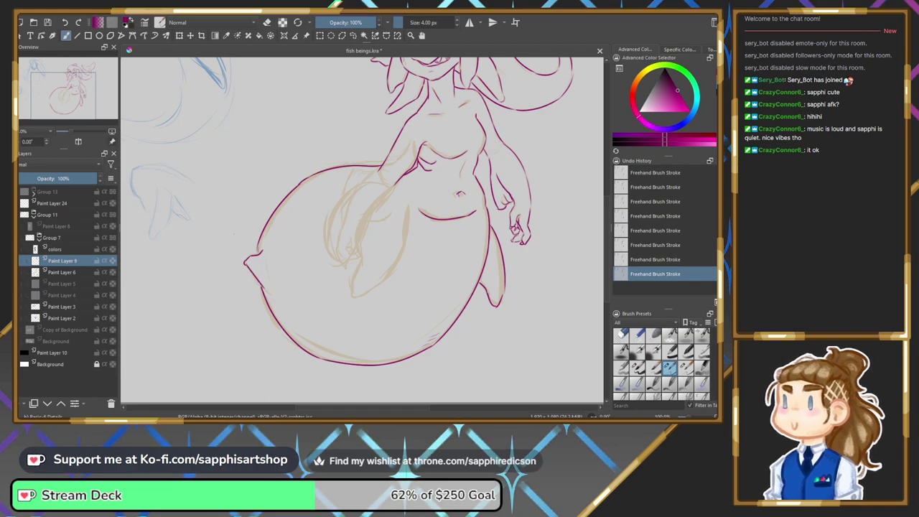
{"action": "key", "text": "ctrl+z"}
{"action": "key", "text": "ctrl+z"}
{"action": "key", "text": "ctrl+z"}
{"action": "key", "text": "ctrl+z"}
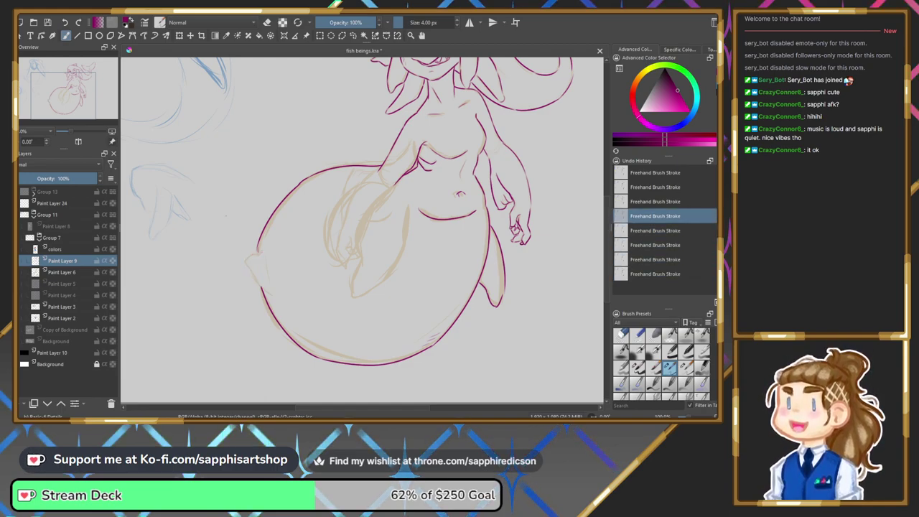
{"action": "key", "text": "ctrl+shift+z"}
{"action": "key", "text": "ctrl+shift+z"}
{"action": "key", "text": "ctrl+shift+z"}
{"action": "key", "text": "ctrl+shift+z"}
{"action": "left_click_drag", "start_coordinate": [262, 251], "coordinate": [244, 265]}
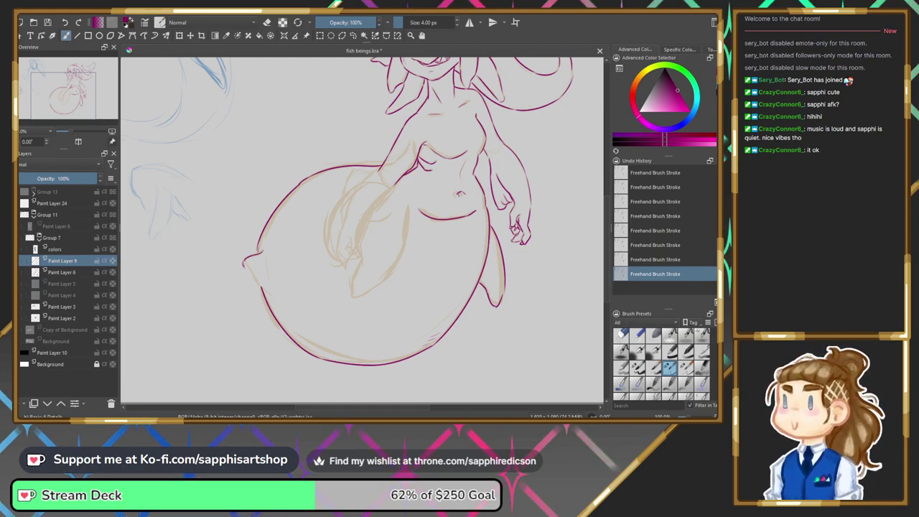
{"action": "key", "text": "ctrl+z"}
{"action": "key", "text": "ctrl+z"}
{"action": "key", "text": "ctrl+z"}
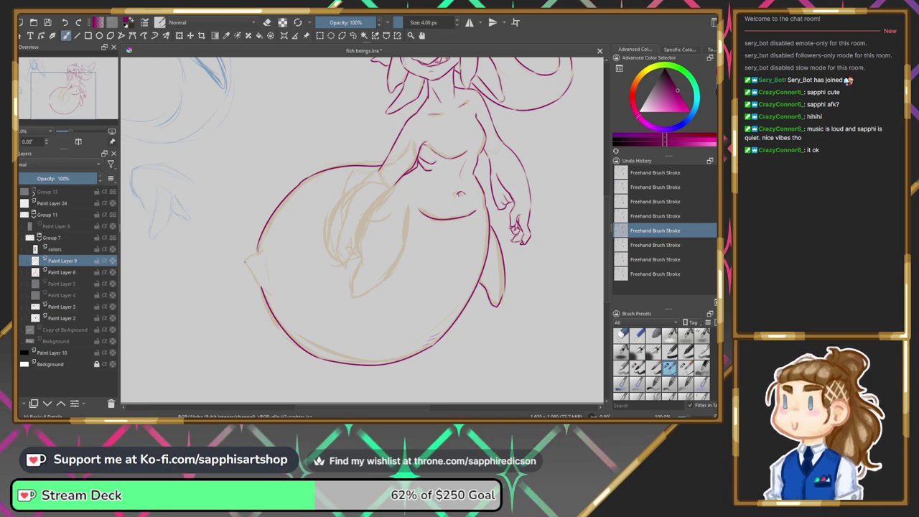
Ink the tail's small pointed bump and its inner crease line, redoing strokes, and switch briefly to the 40 px eraser.
{"action": "key", "text": "ctrl+shift+z"}
{"action": "key", "text": "ctrl+shift+z"}
{"action": "key", "text": "ctrl+shift+z"}
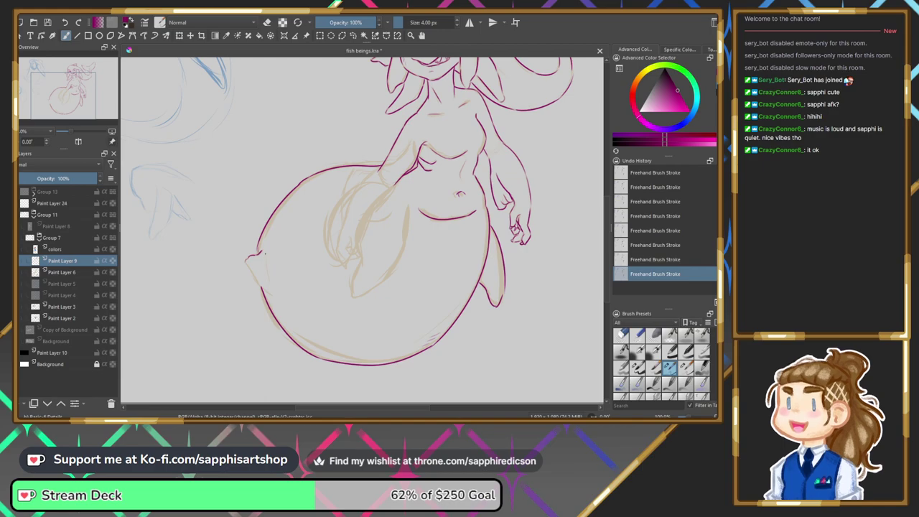
{"action": "key", "text": "ctrl+z"}
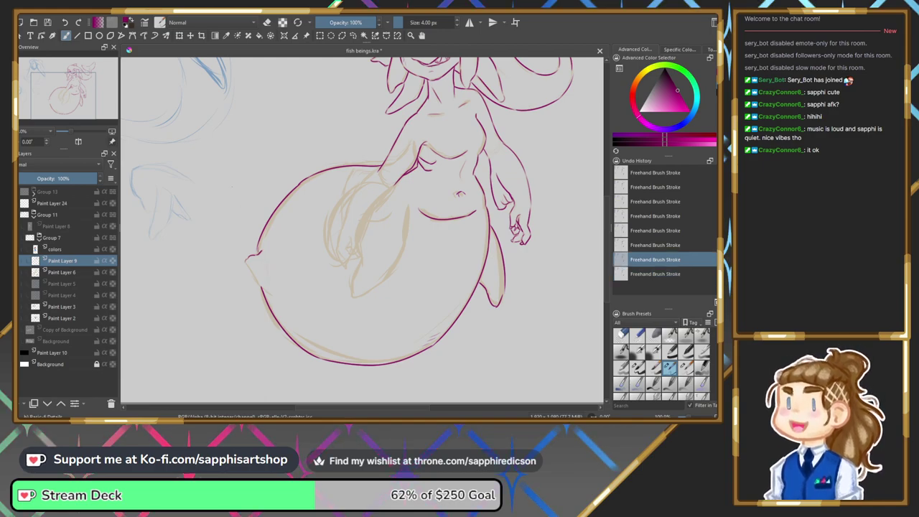
{"action": "key", "text": "ctrl+shift+z"}
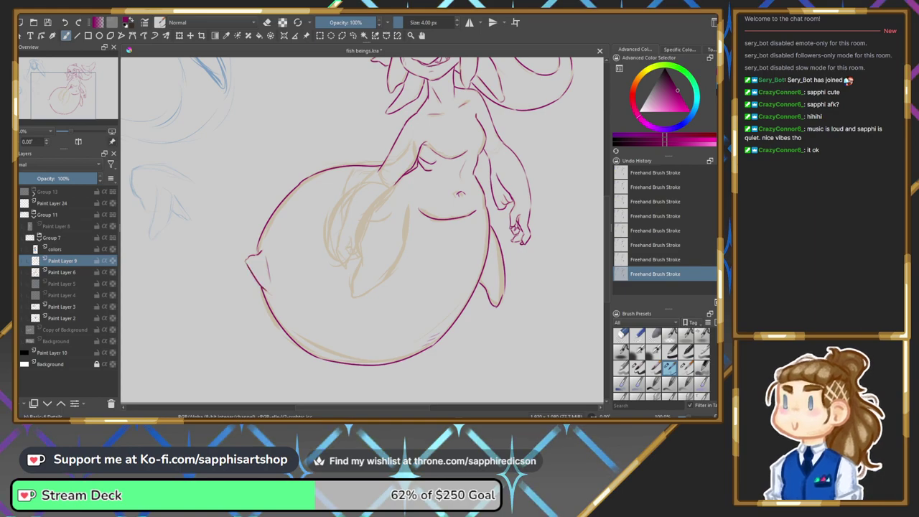
{"action": "key", "text": "ctrl+z"}
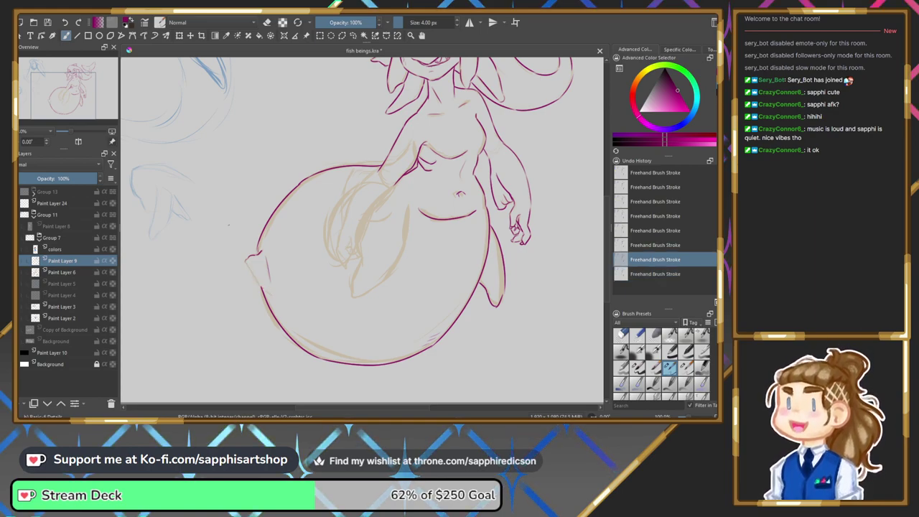
{"action": "key", "text": "ctrl+shift+z"}
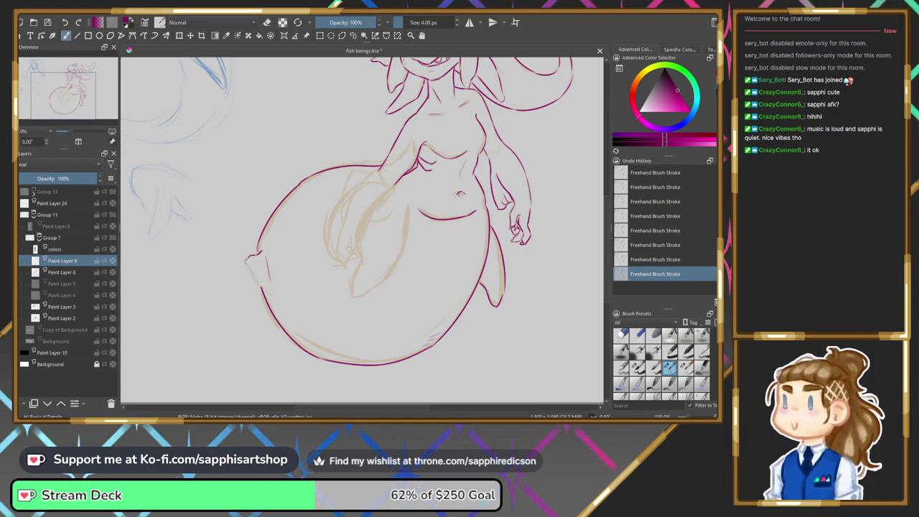
{"action": "key", "text": "ctrl+z"}
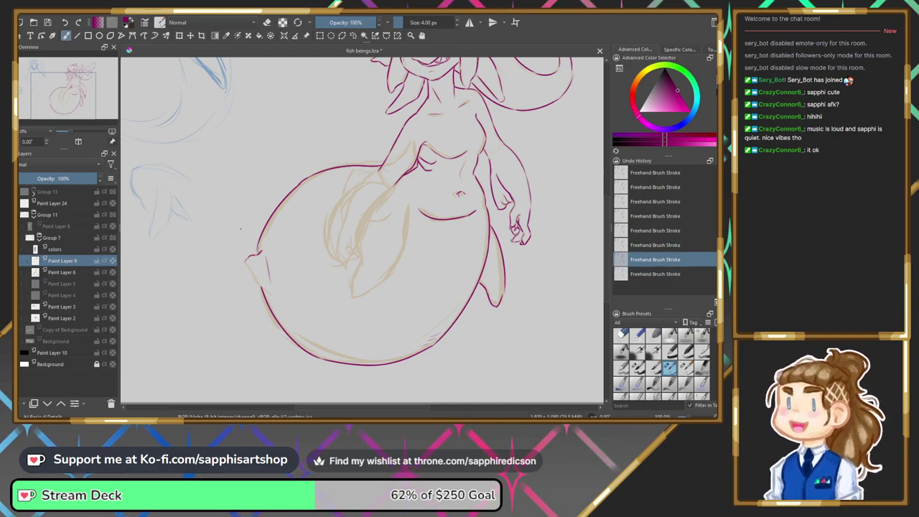
{"action": "key", "text": "ctrl+shift+z"}
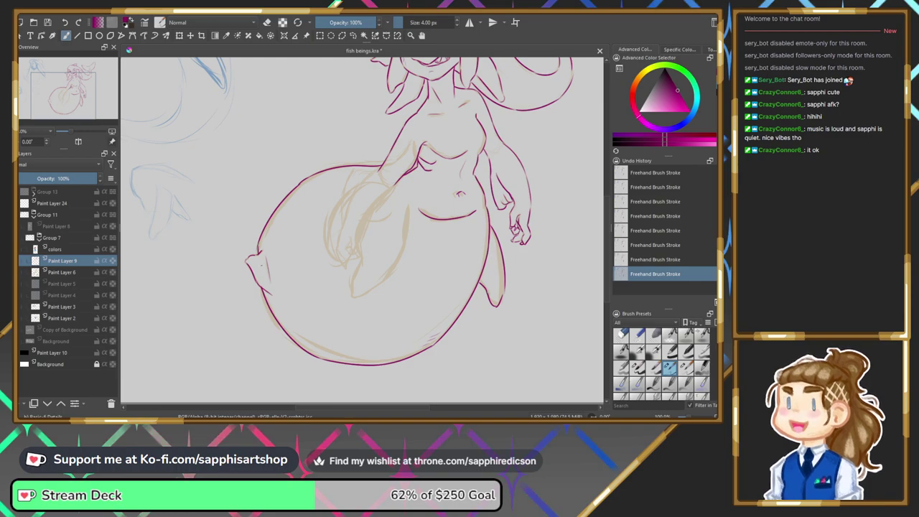
{"action": "left_click", "coordinate": [636, 367]}
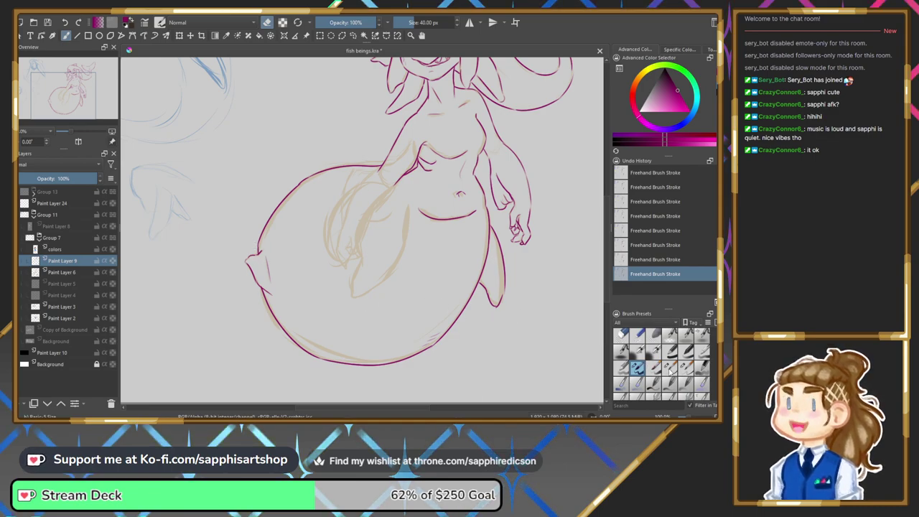
{"action": "key", "text": "slash"}
Ink the near hip fin's long outer edge from the waistline down to its tip, redoing the stroke until it follows the sketch.
{"action": "left_click_drag", "start_coordinate": [76, 112], "coordinate": [83, 107]}
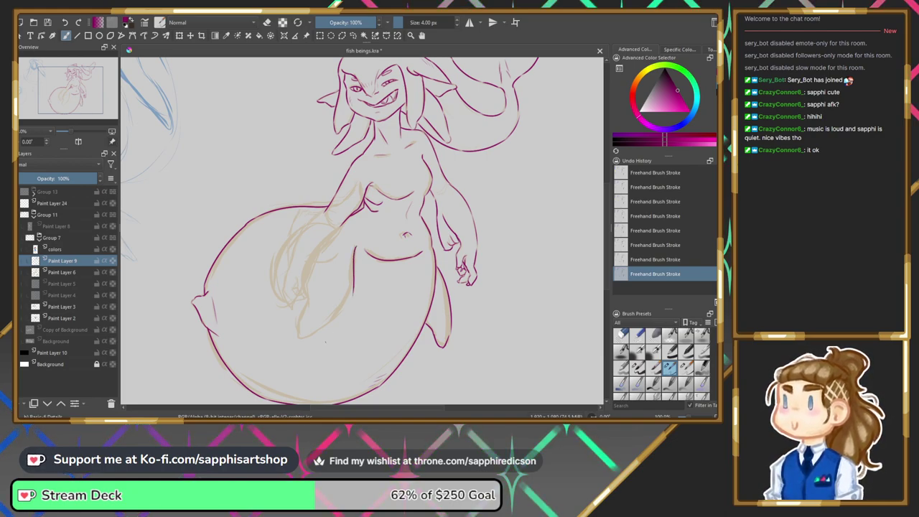
{"action": "key", "text": "ctrl+z"}
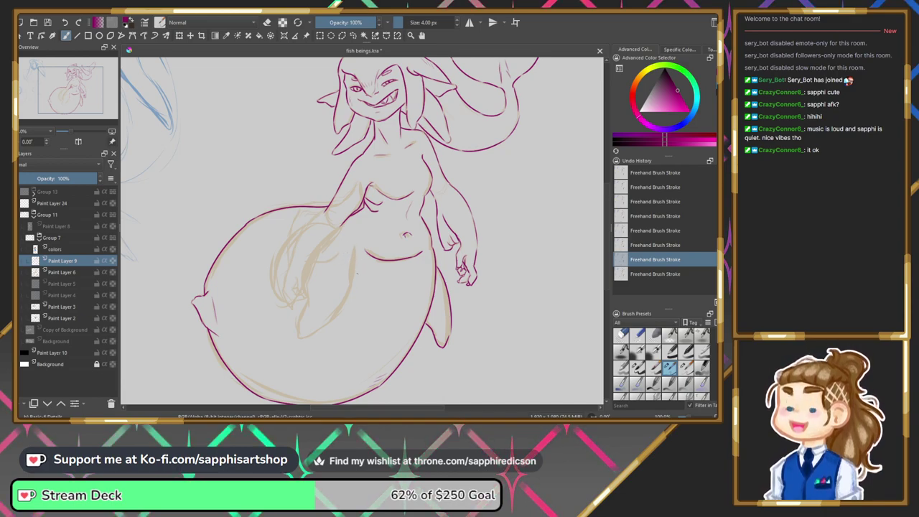
{"action": "key", "text": "ctrl+shift+z"}
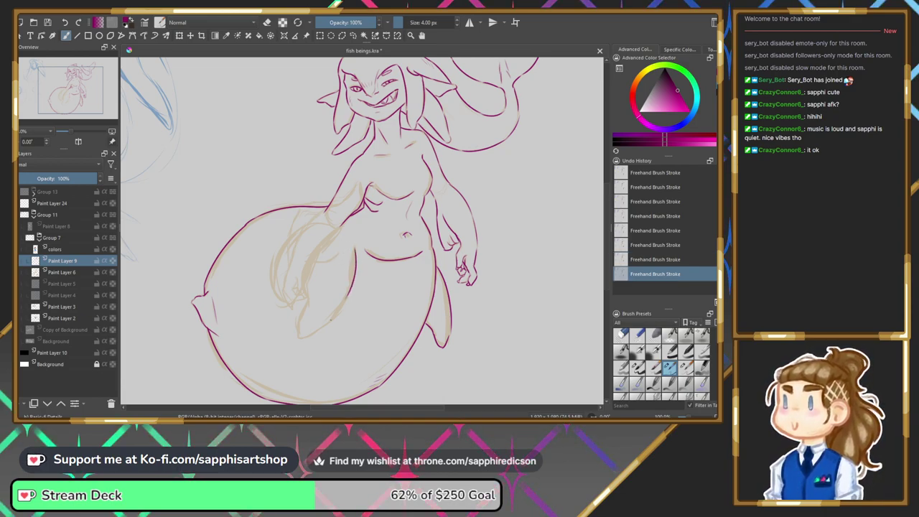
{"action": "key", "text": "ctrl+z"}
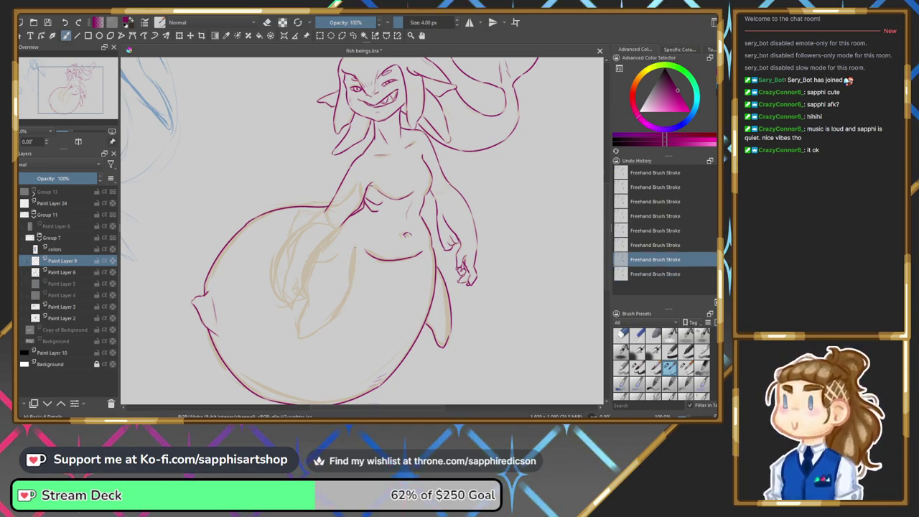
{"action": "key", "text": "ctrl+shift+z"}
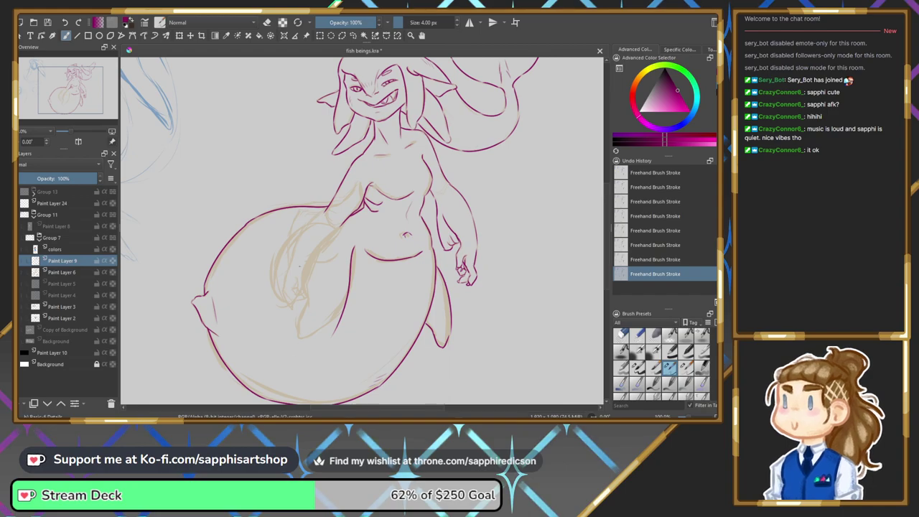
{"action": "key", "text": "ctrl+z"}
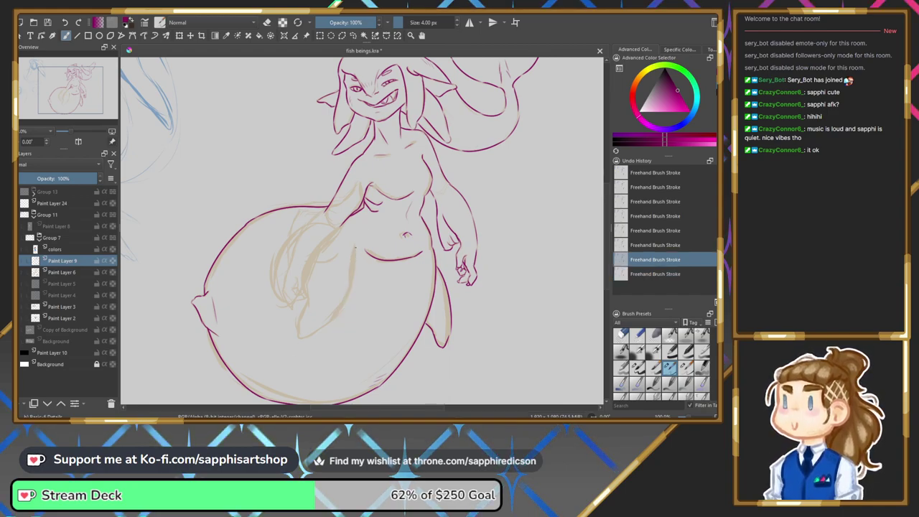
{"action": "key", "text": "ctrl+shift+z"}
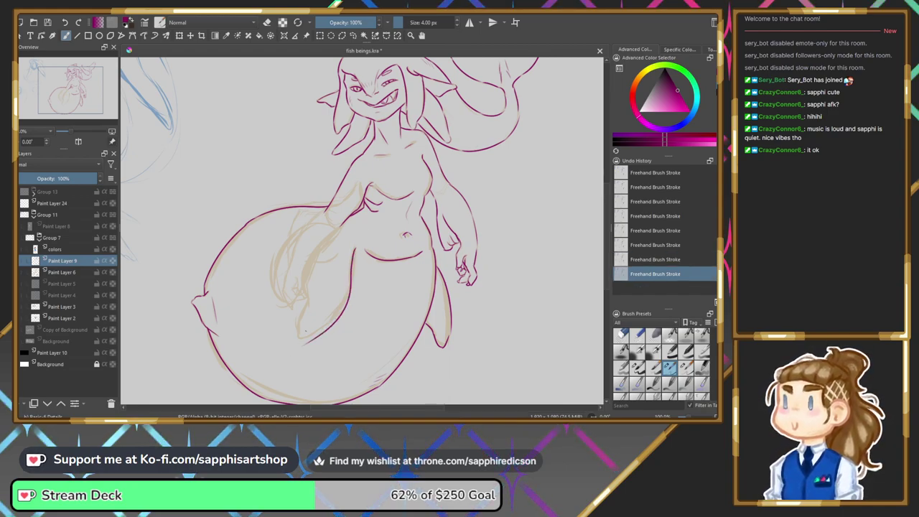
{"action": "key", "text": "ctrl+z"}
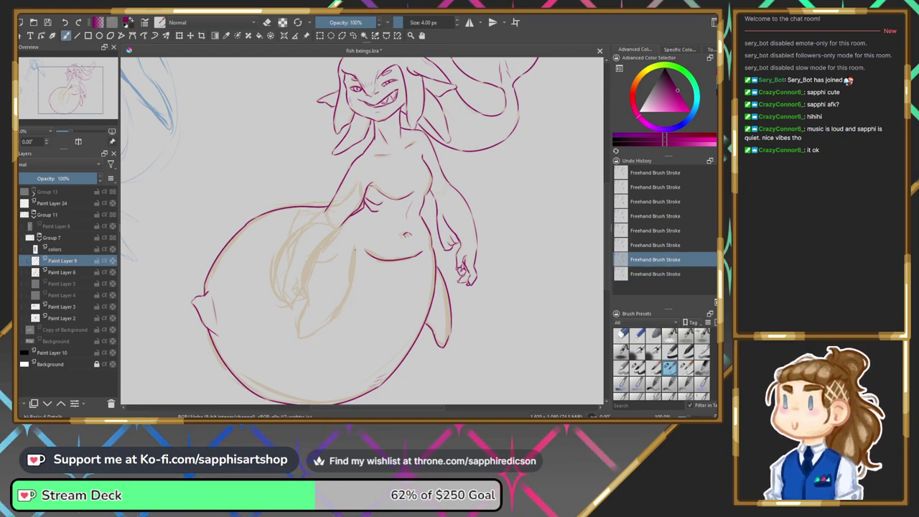
{"action": "key", "text": "ctrl+shift+z"}
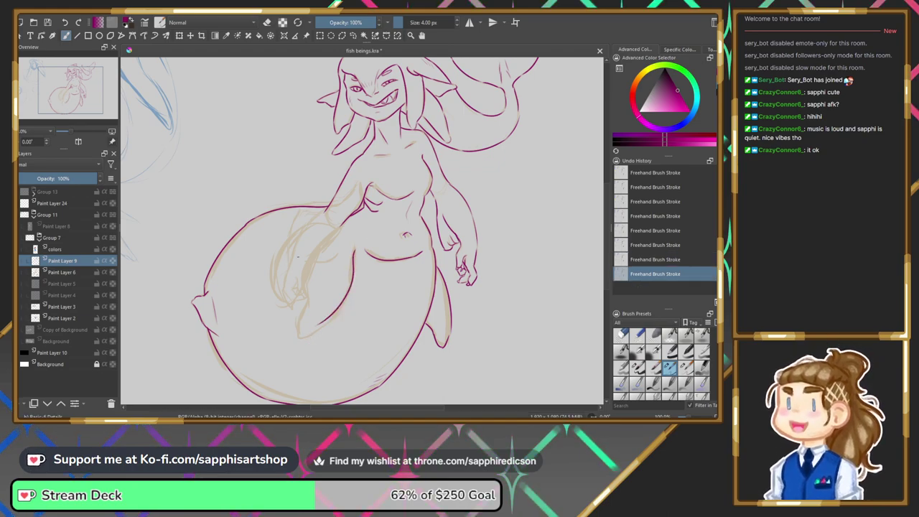
{"action": "key", "text": "ctrl+z"}
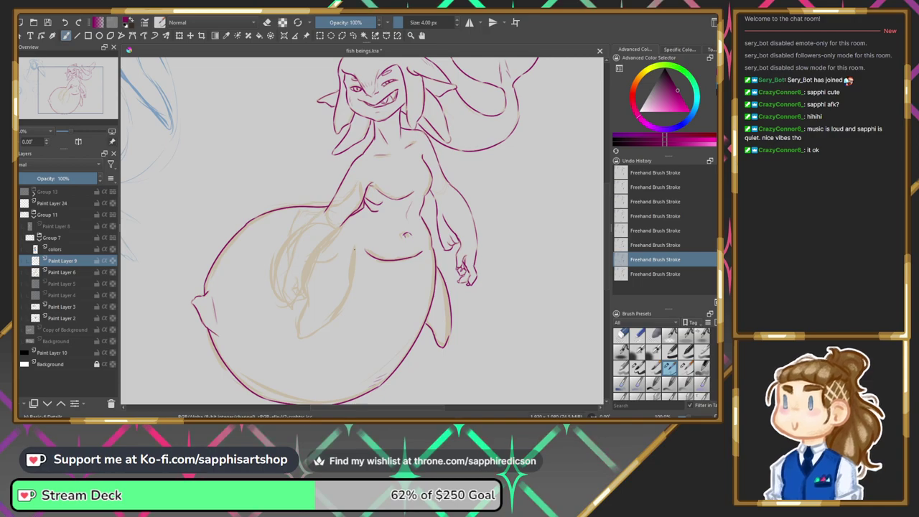
{"action": "key", "text": "ctrl+shift+z"}
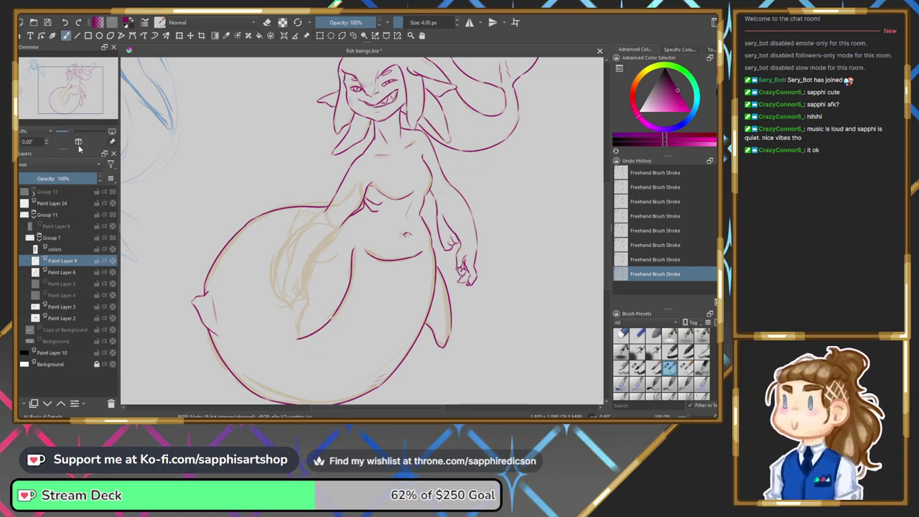
Ink the near hip fin's short upper edge and carry its inner edge down to the tip to close the shape.
{"action": "left_click_drag", "start_coordinate": [71, 132], "coordinate": [79, 132]}
{"action": "left_click_drag", "start_coordinate": [180, 278], "coordinate": [250, 215]}
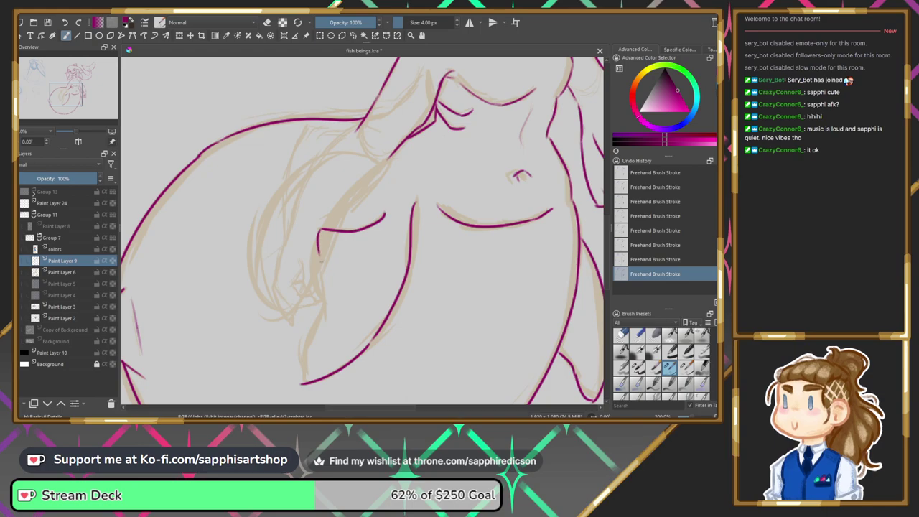
{"action": "key", "text": "ctrl+z"}
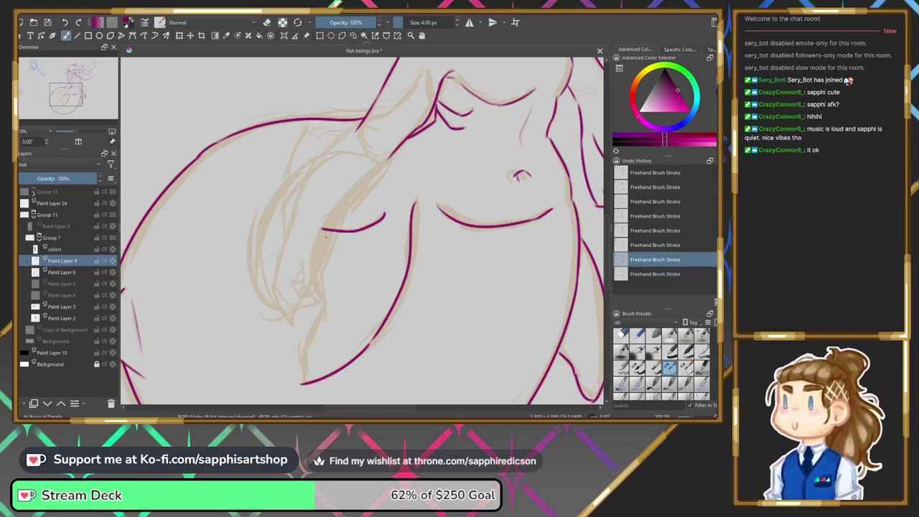
{"action": "key", "text": "ctrl+shift+z"}
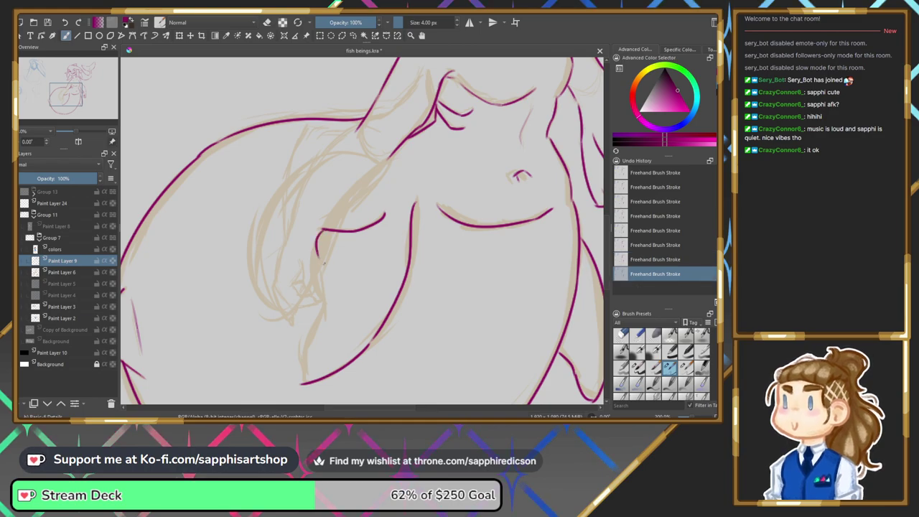
{"action": "mouse_move", "coordinate": [318, 255]}
{"action": "left_mouse_down"}
{"action": "mouse_move", "coordinate": [322, 313]}
{"action": "mouse_move", "coordinate": [308, 338]}
{"action": "mouse_move", "coordinate": [308, 382]}
{"action": "left_mouse_up"}
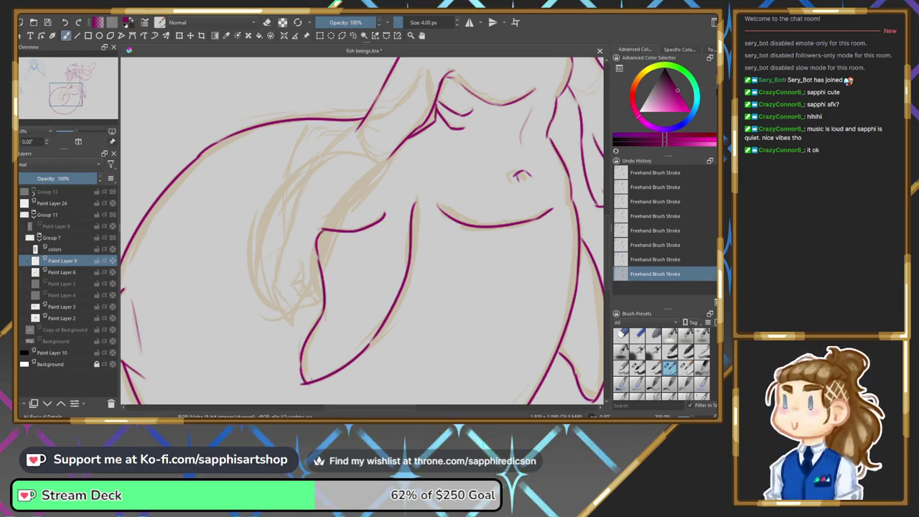
Erase the overshooting line ends at the near hip fin's tip and upper corner, and return to the 4 px brush.
{"action": "key", "text": "/"}
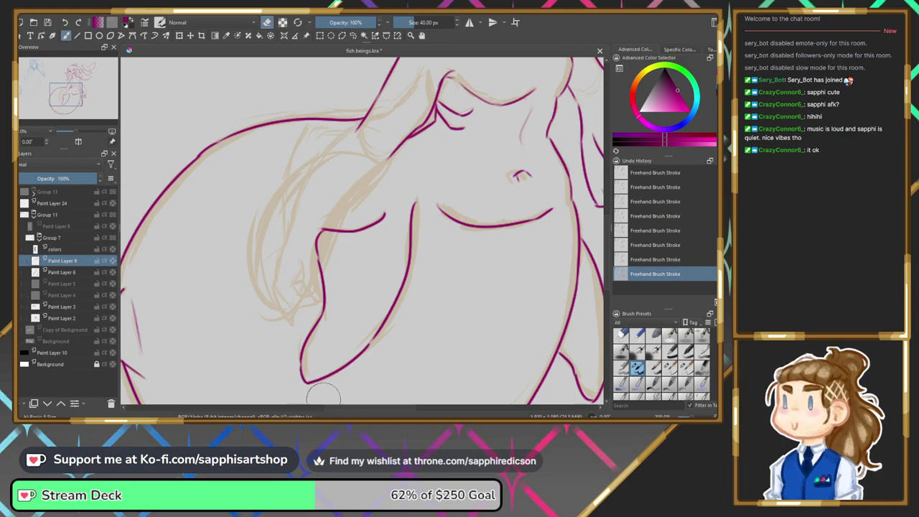
{"action": "left_click", "coordinate": [669, 367]}
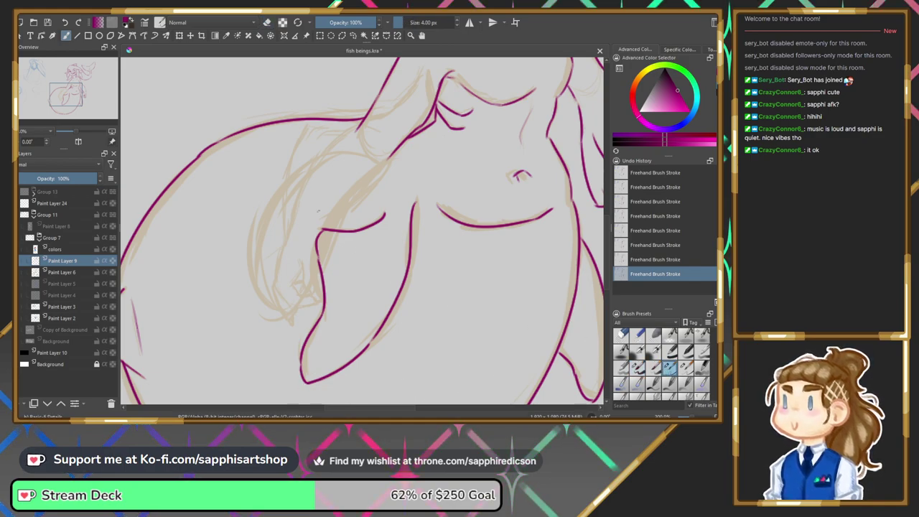
{"action": "left_click", "coordinate": [637, 367]}
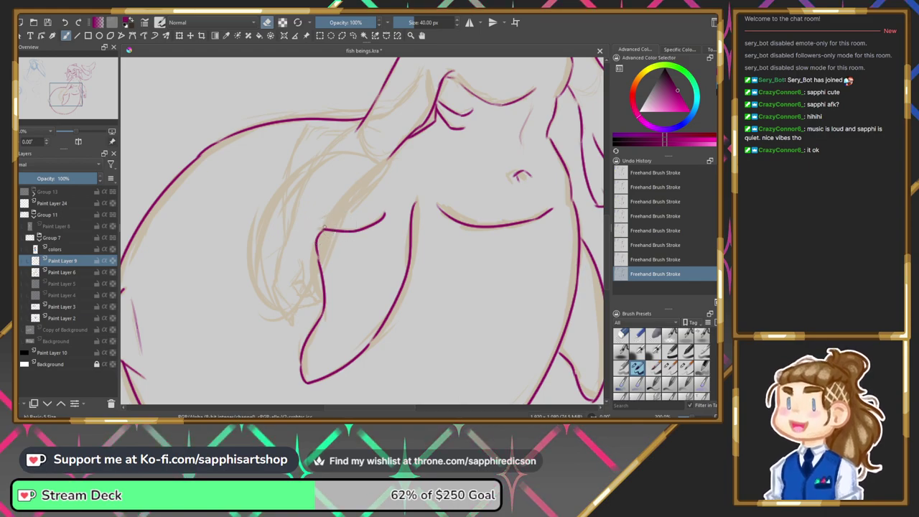
{"action": "left_click", "coordinate": [669, 367]}
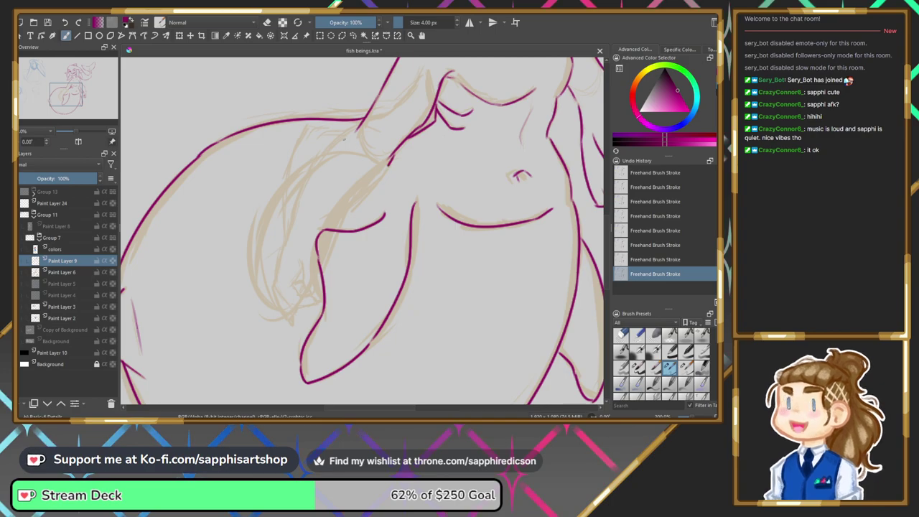
Ink the lower outer curve of the near forearm's fin and its short tip stroke beside the hand, redoing the curve.
{"action": "key", "text": "ctrl+z"}
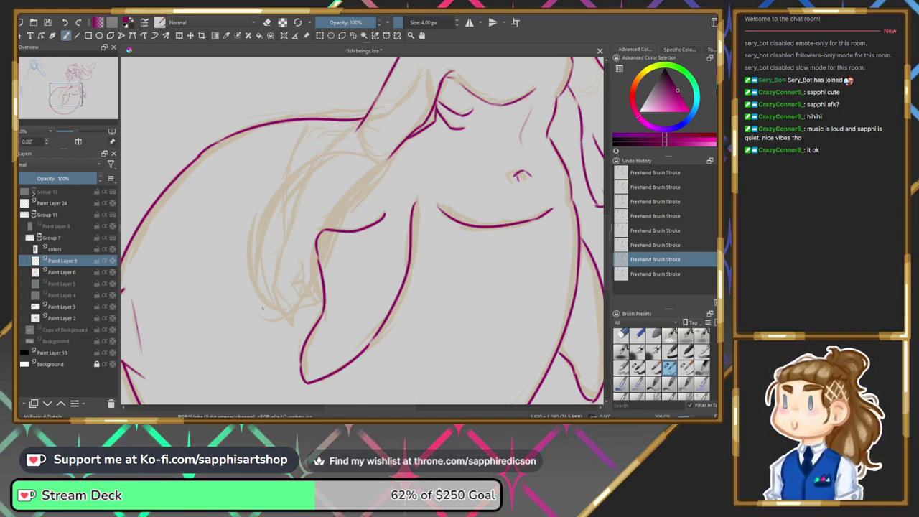
{"action": "mouse_move", "coordinate": [260, 308]}
{"action": "left_mouse_down"}
{"action": "mouse_move", "coordinate": [250, 268]}
{"action": "mouse_move", "coordinate": [255, 236]}
{"action": "left_mouse_up"}
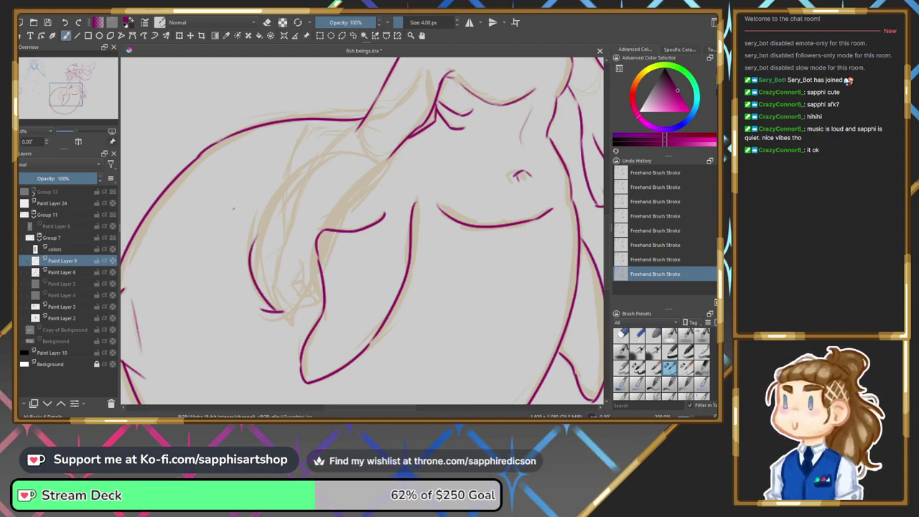
{"action": "key", "text": "ctrl+z"}
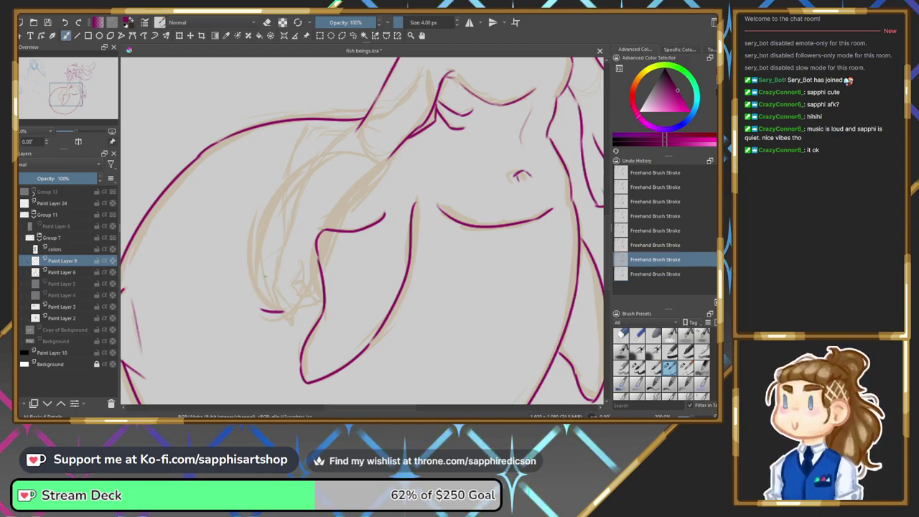
{"action": "key", "text": "ctrl+shift+z"}
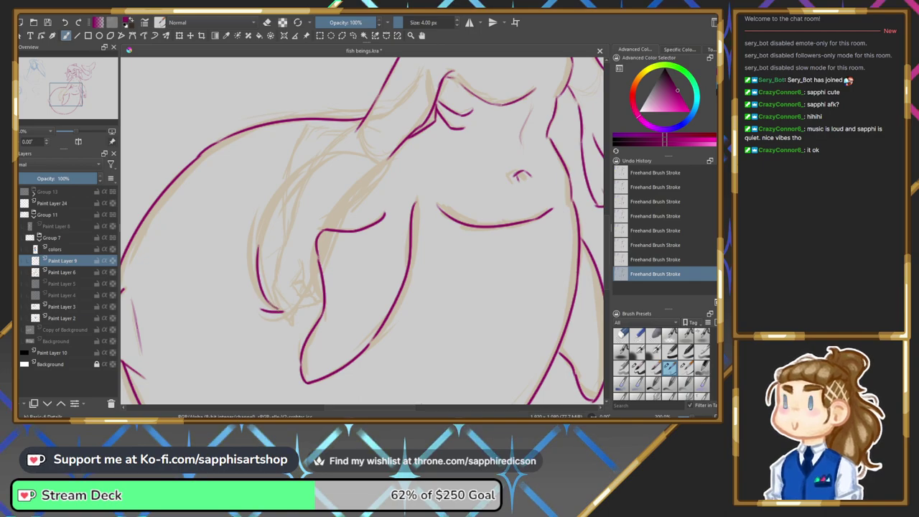
Ink the near hand's wrist line, pointed fingertip and curled fingers over the sketch beside the hip fin.
{"action": "left_click_drag", "start_coordinate": [276, 293], "coordinate": [289, 322]}
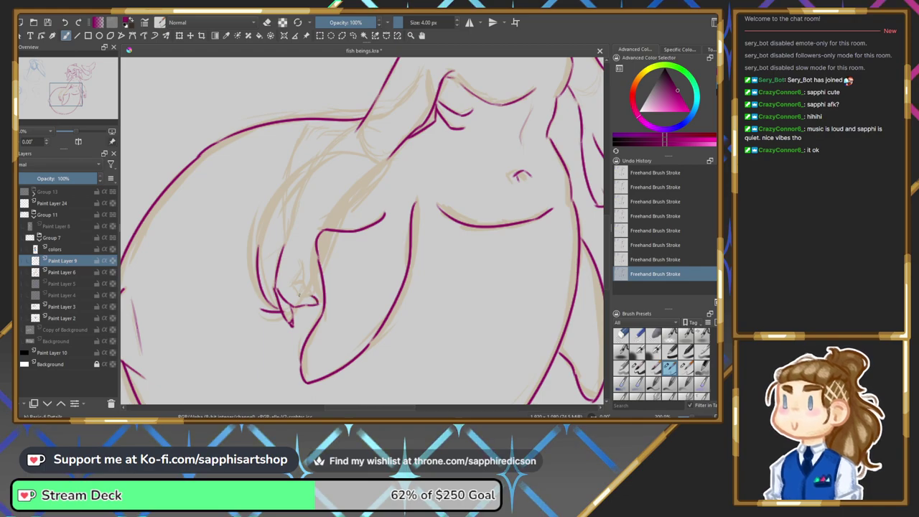
{"action": "mouse_move", "coordinate": [302, 293]}
{"action": "left_mouse_down"}
{"action": "mouse_move", "coordinate": [292, 285]}
{"action": "mouse_move", "coordinate": [297, 275]}
{"action": "left_mouse_up"}
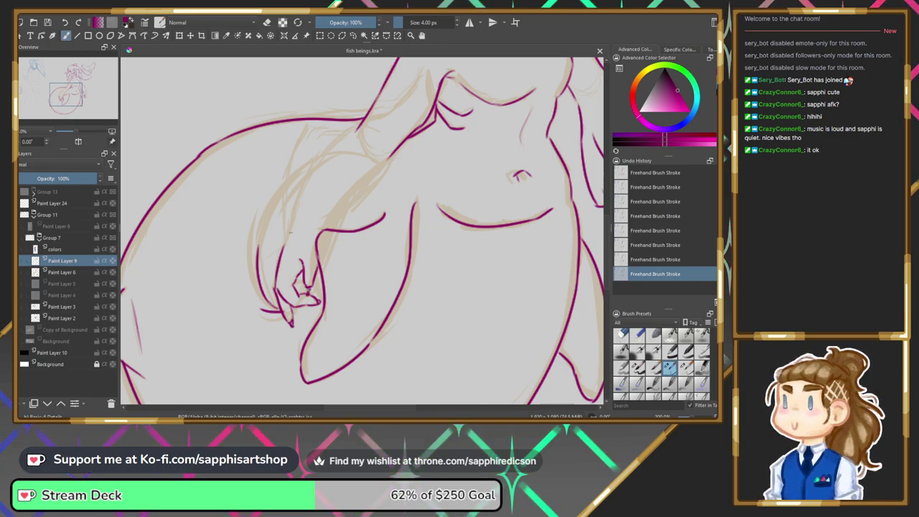
{"action": "key", "text": "e"}
{"action": "key", "text": "ctrl+z"}
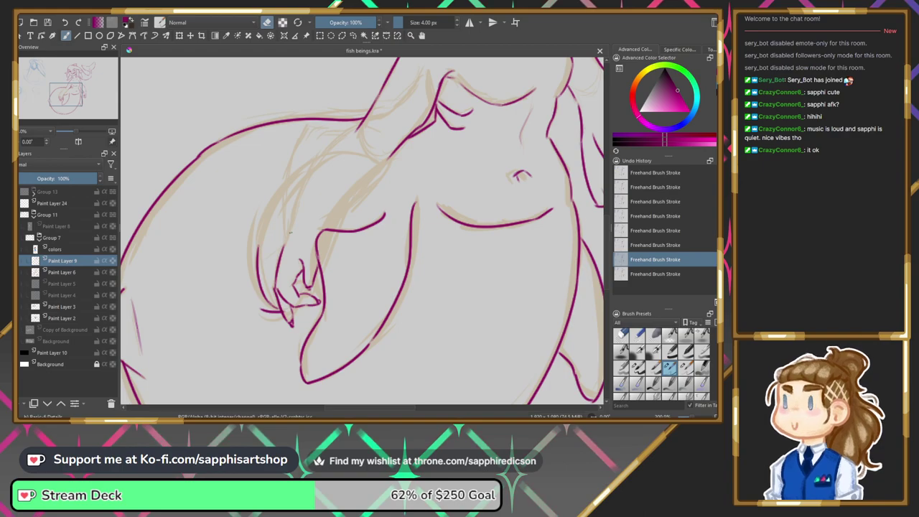
{"action": "key", "text": "ctrl+z"}
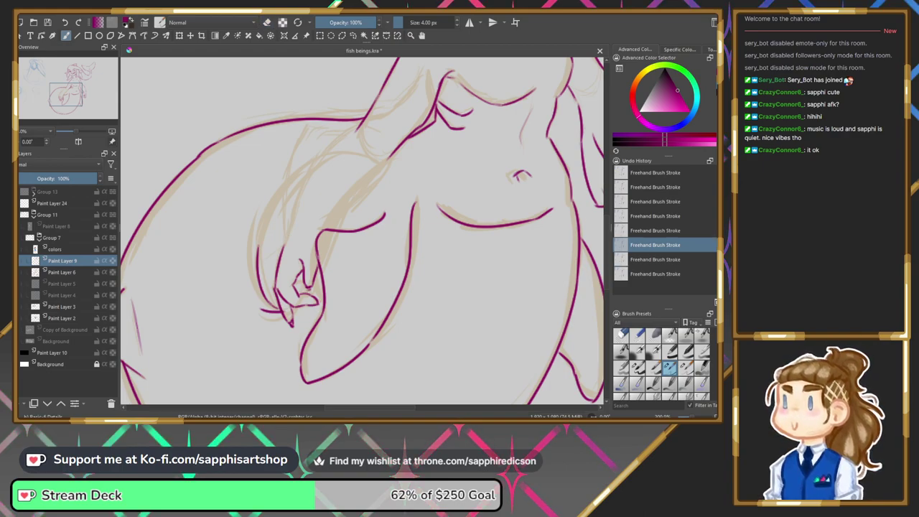
{"action": "key", "text": "ctrl+shift+z"}
{"action": "key", "text": "ctrl+shift+z"}
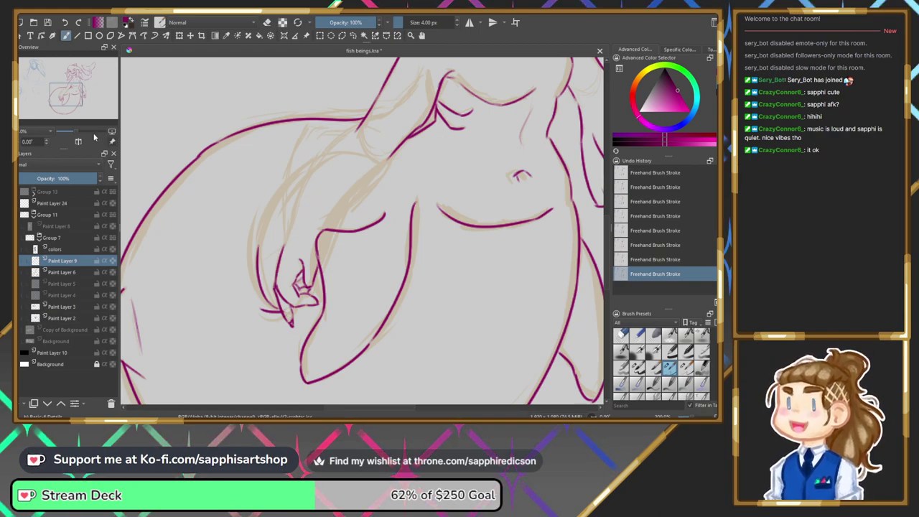
Mirror the canvas and briefly hide the Paint Layer 6 sketch to check the near hand's line art.
{"action": "left_click", "coordinate": [79, 141]}
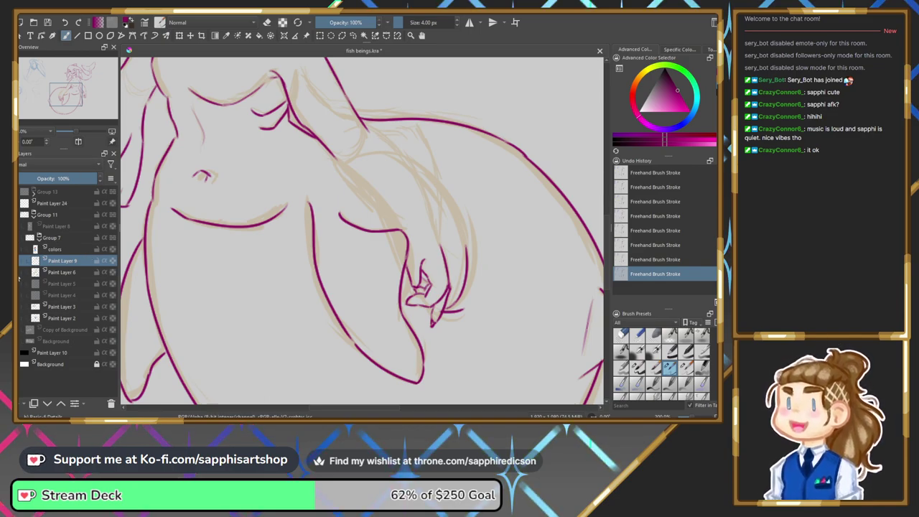
{"action": "left_click", "coordinate": [20, 273]}
{"action": "key", "text": "ctrl+z"}
{"action": "key", "text": "ctrl+shift+z"}
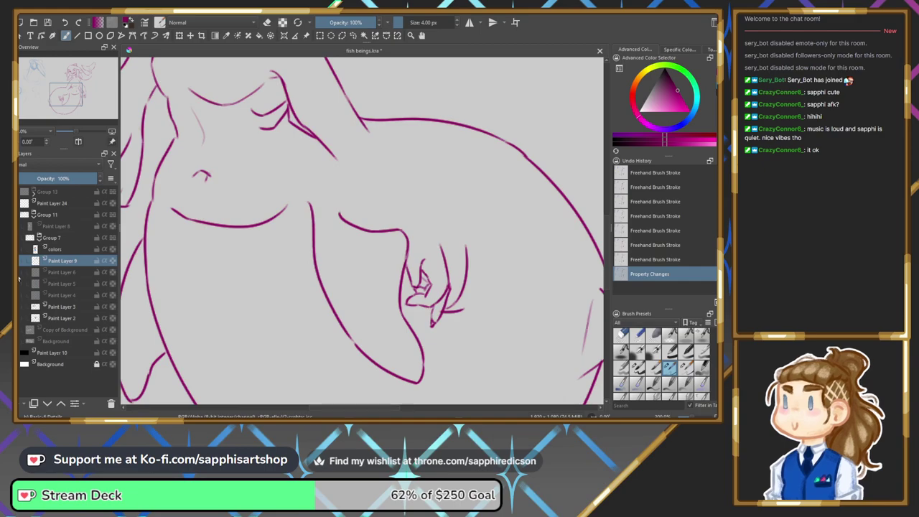
{"action": "key", "text": "ctrl+z"}
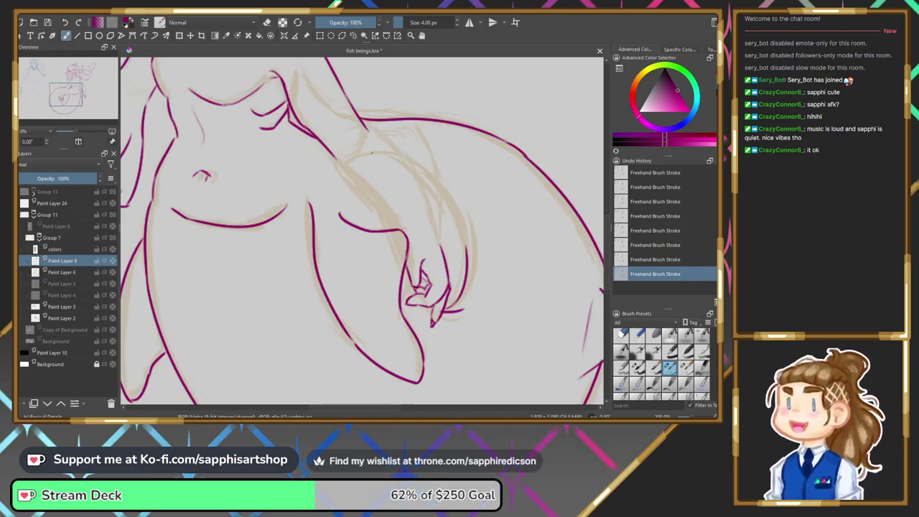
Ink the near arm's outer edge around the elbow, redoing the stroke until it follows the sketch.
{"action": "mouse_move", "coordinate": [69, 100]}
{"action": "left_mouse_down"}
{"action": "mouse_move", "coordinate": [77, 94]}
{"action": "mouse_move", "coordinate": [67, 96]}
{"action": "left_mouse_up"}
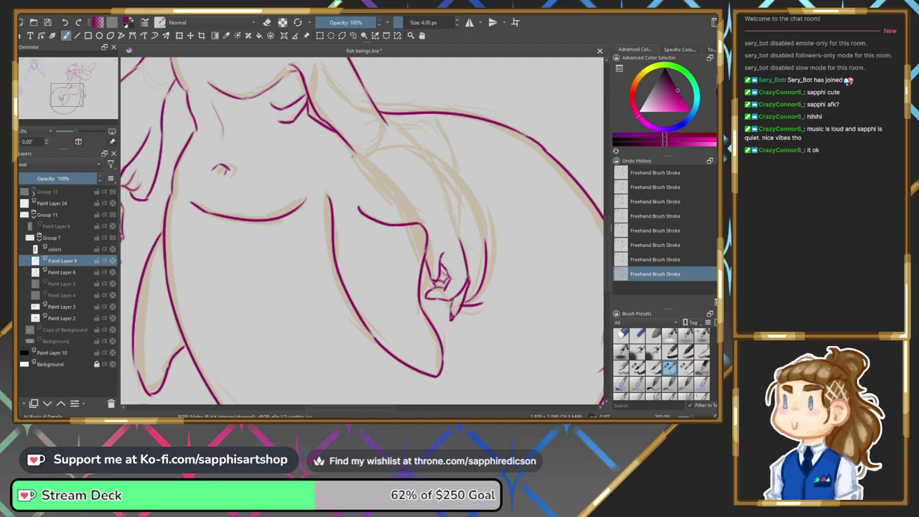
{"action": "left_click_drag", "start_coordinate": [85, 107], "coordinate": [63, 94]}
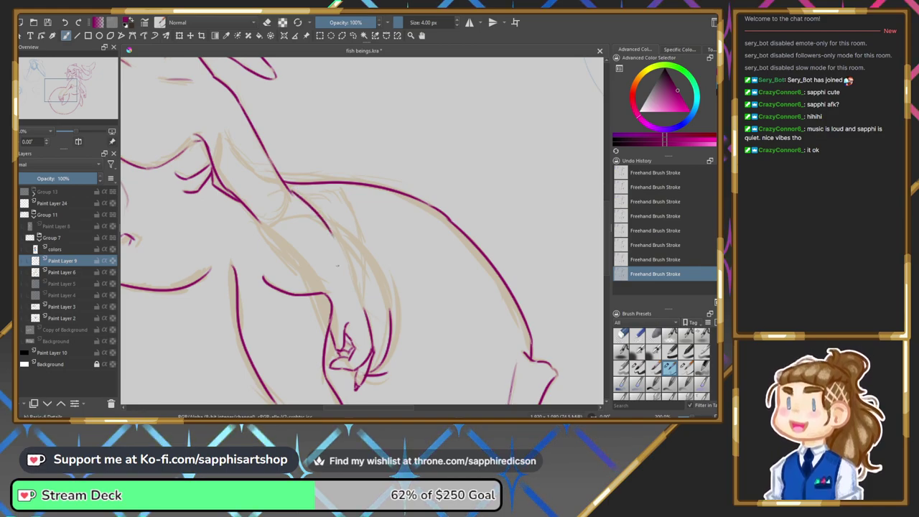
{"action": "key", "text": "ctrl+z"}
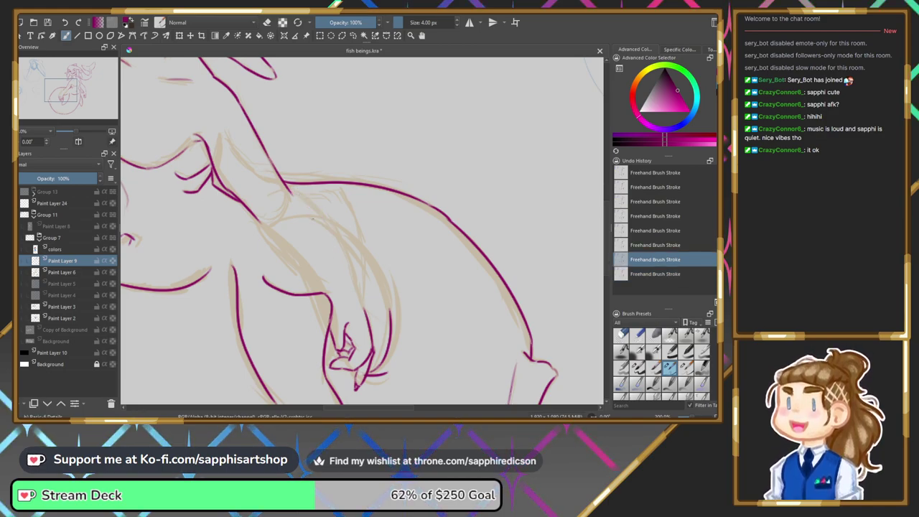
{"action": "left_click_drag", "start_coordinate": [291, 193], "coordinate": [330, 230]}
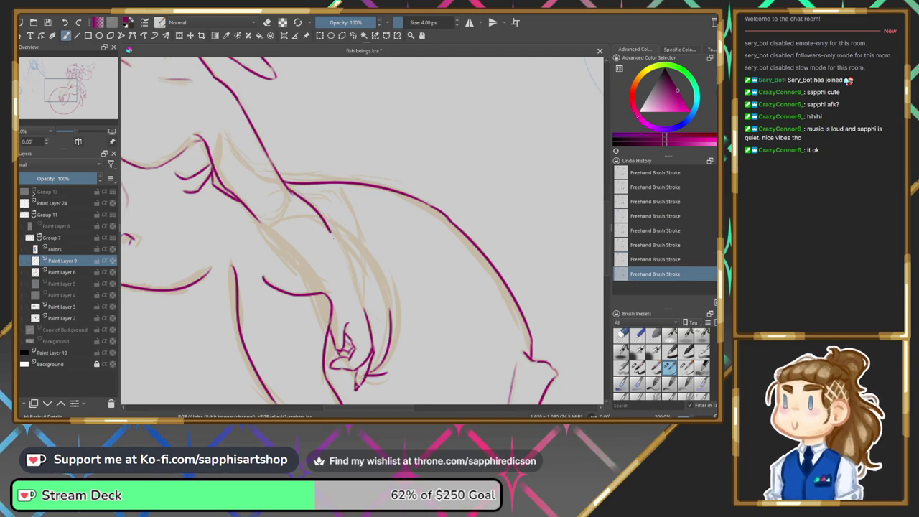
{"action": "key", "text": "ctrl+z"}
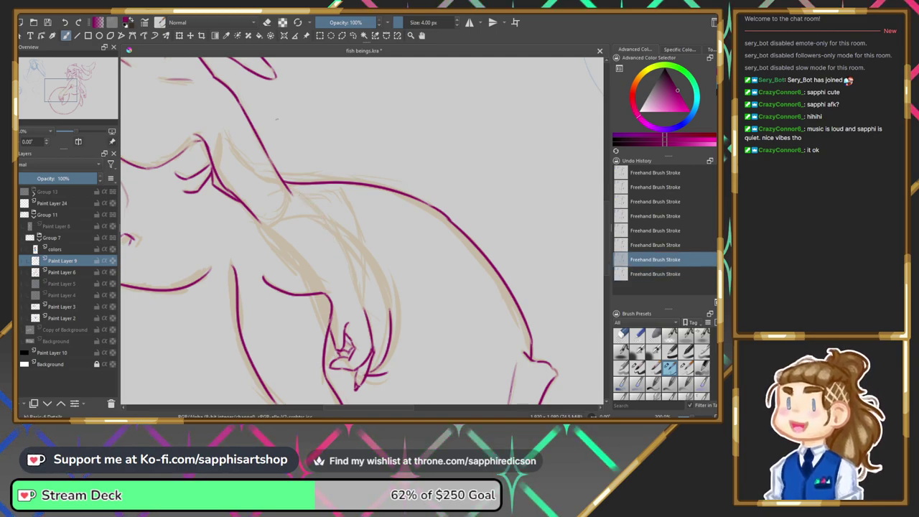
{"action": "left_click_drag", "start_coordinate": [290, 191], "coordinate": [319, 208]}
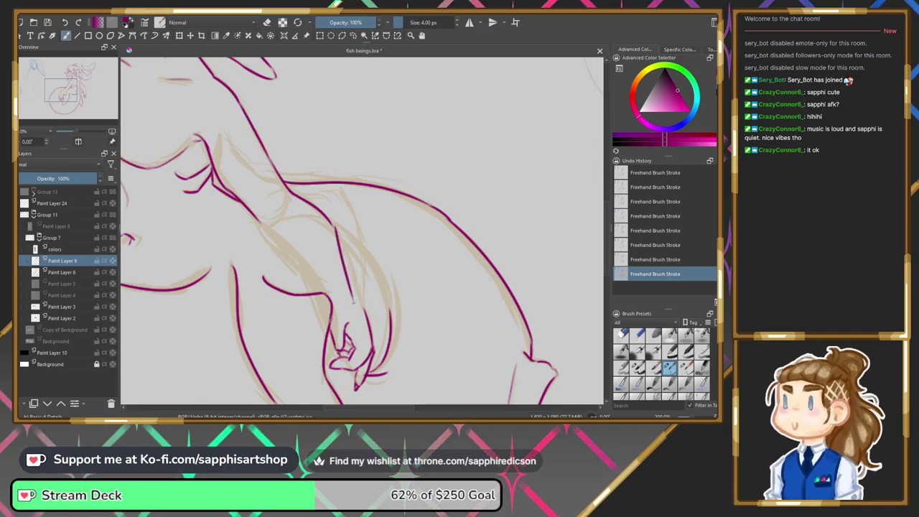
{"action": "key", "text": "ctrl+z"}
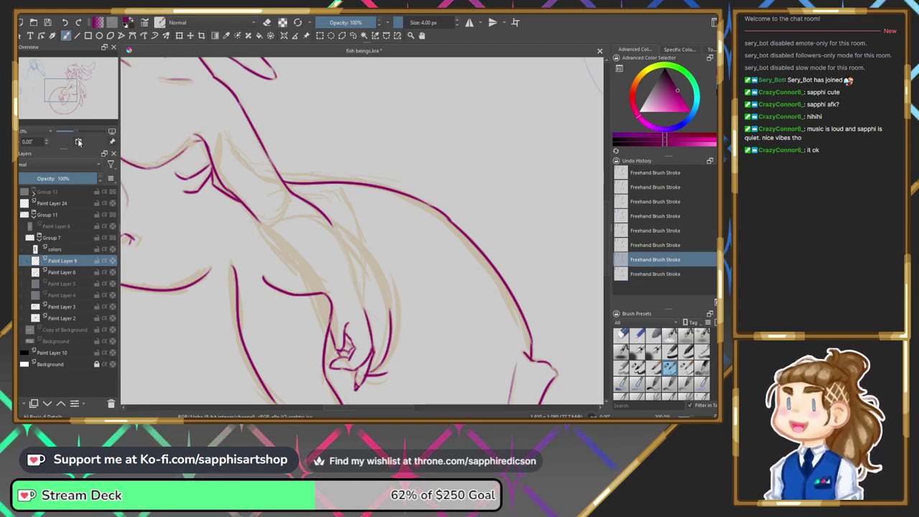
Flip the canvas back and ink the near forearm's outer edge to the wrist and its inner edge from the elbow.
{"action": "left_click", "coordinate": [78, 141]}
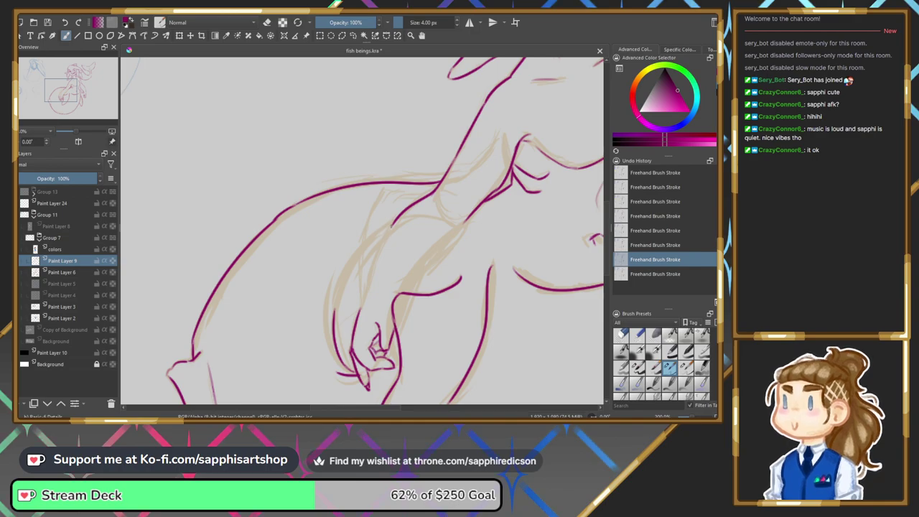
{"action": "key", "text": "ctrl+shift+z"}
{"action": "key", "text": "ctrl+z"}
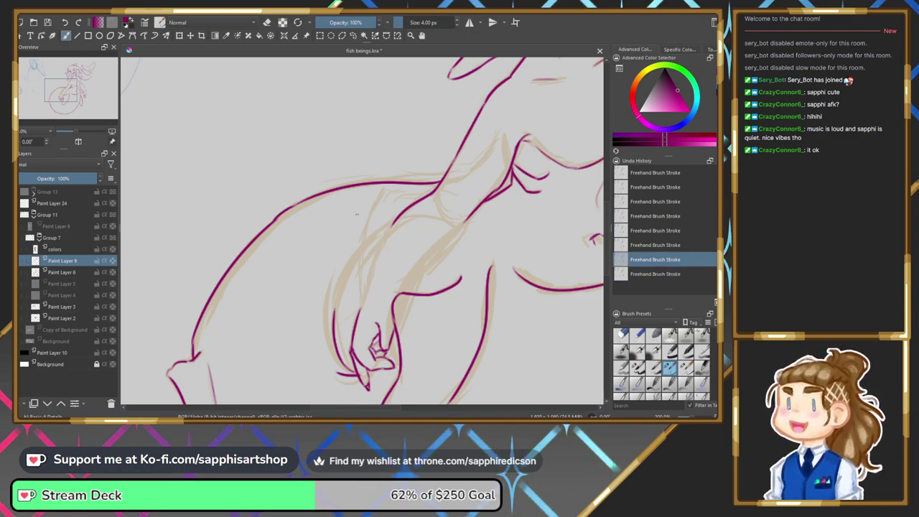
{"action": "key", "text": "ctrl+shift+z"}
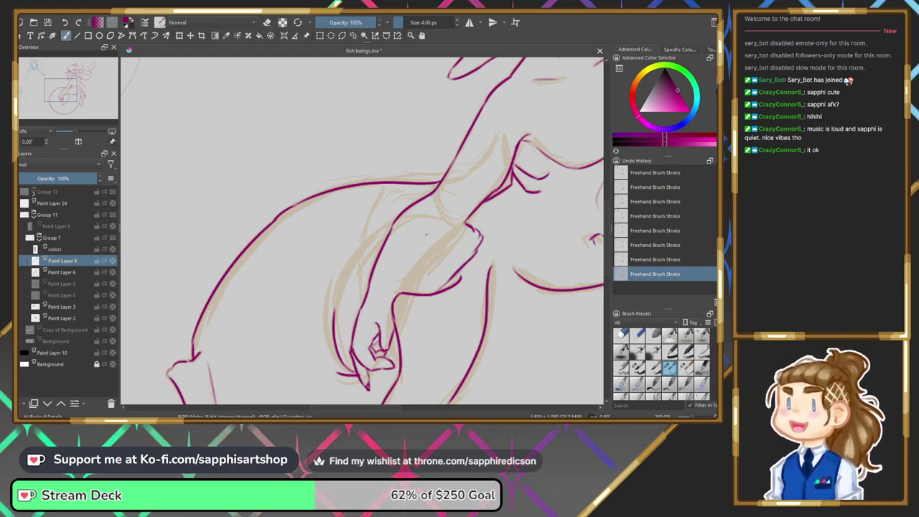
Undo and restore the last four inner-forearm strokes to compare the elbow with the surrounding torso line art.
{"action": "key", "text": "ctrl+z"}
{"action": "key", "text": "ctrl+z"}
{"action": "key", "text": "ctrl+z"}
{"action": "key", "text": "ctrl+z"}
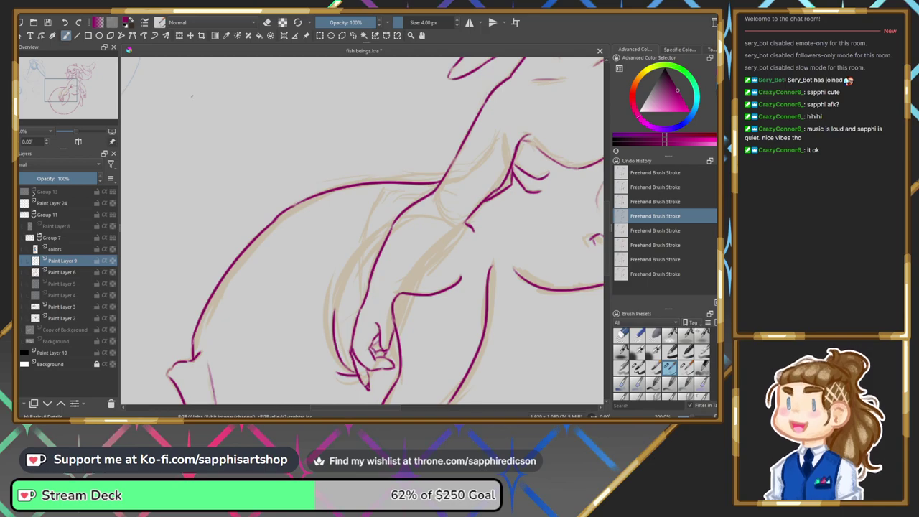
{"action": "left_click_drag", "start_coordinate": [65, 96], "coordinate": [72, 97]}
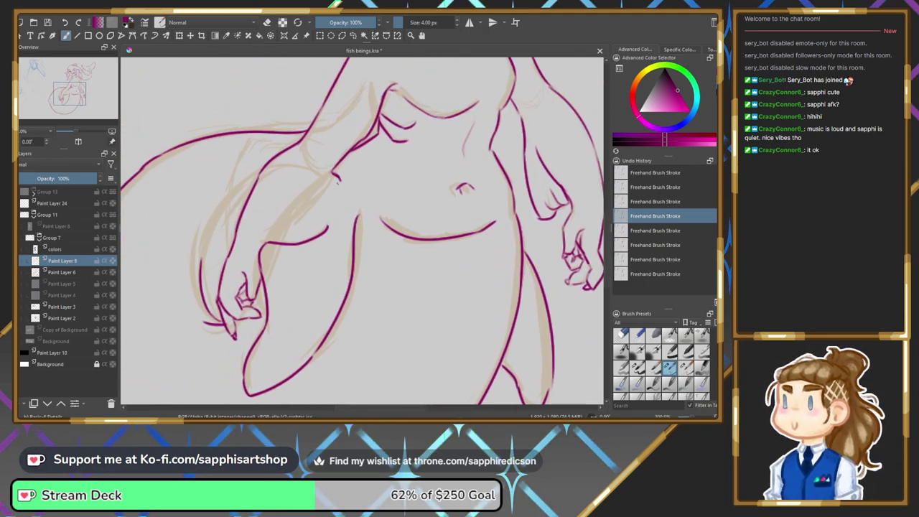
{"action": "key", "text": "ctrl+shift+z"}
{"action": "key", "text": "ctrl+shift+z"}
{"action": "key", "text": "ctrl+shift+z"}
{"action": "key", "text": "ctrl+shift+z"}
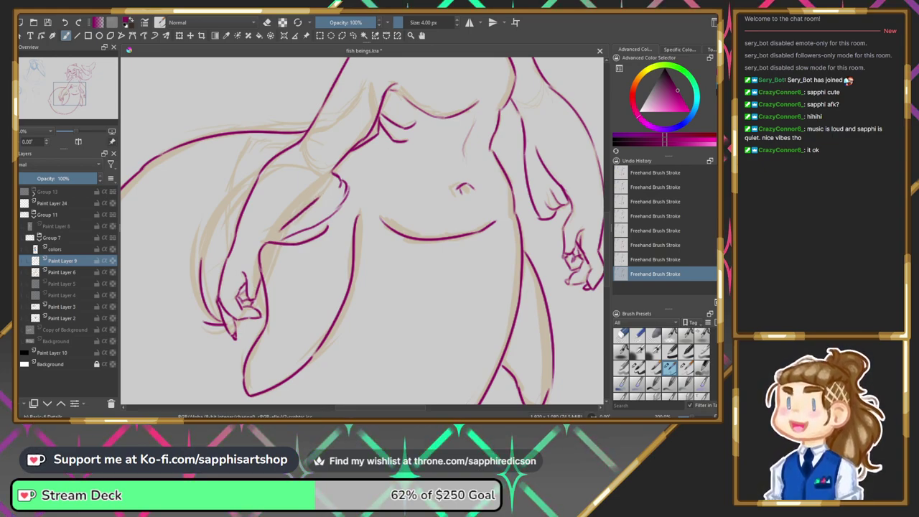
Redo the last inner-forearm stroke, tidy the overlapping line ends with the 40 px eraser, and return to the 4 px brush.
{"action": "left_click", "coordinate": [63, 22]}
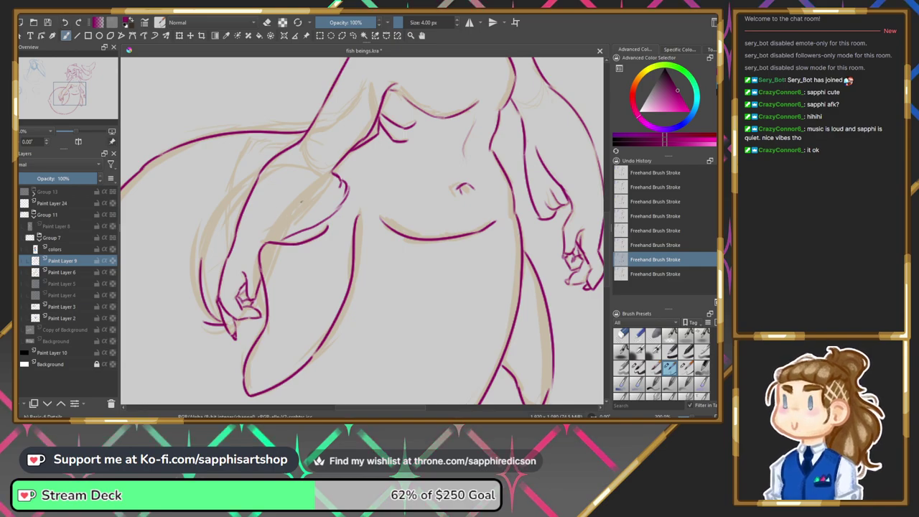
{"action": "key", "text": "ctrl+shift+z"}
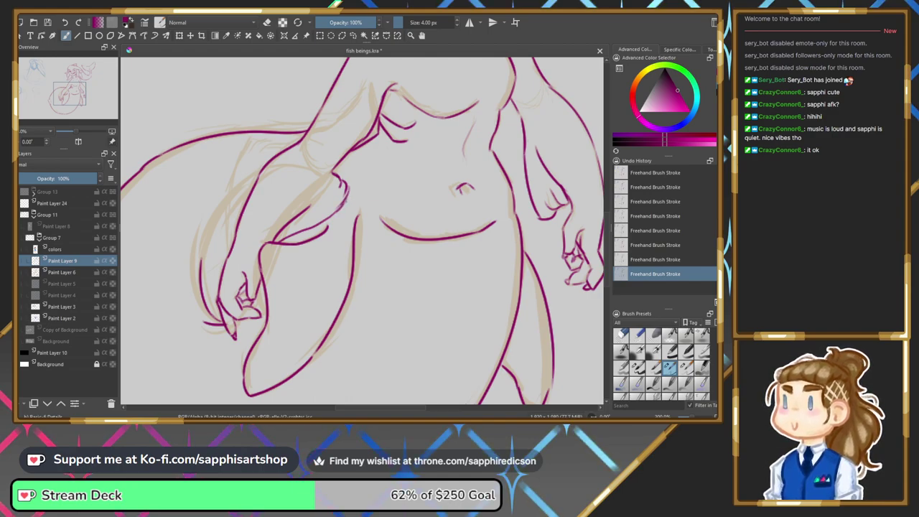
{"action": "left_click", "coordinate": [636, 369]}
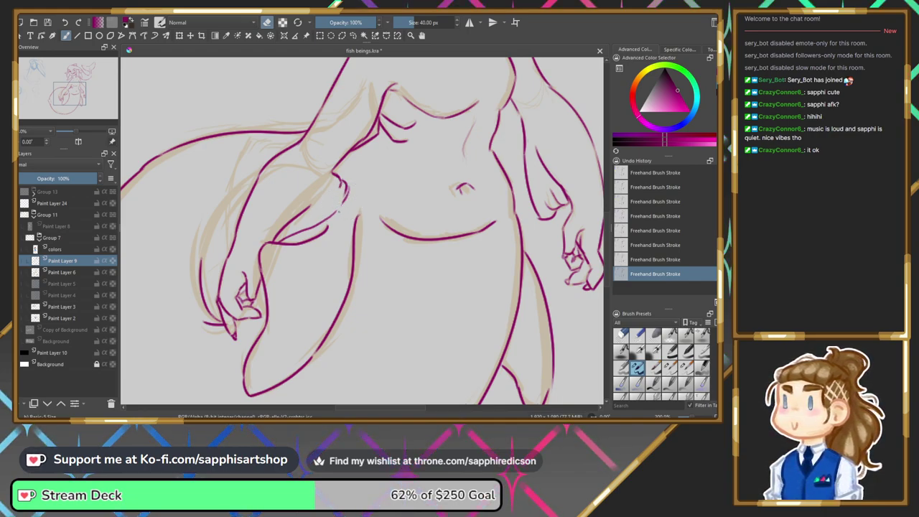
{"action": "key", "text": "slash"}
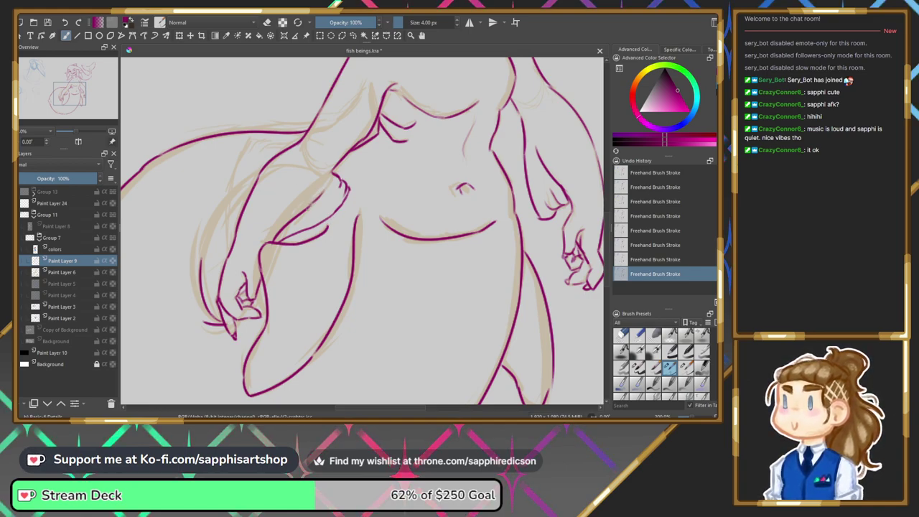
Check the whole figure's line art with the Paint Layer 6 sketch briefly hidden.
{"action": "left_click", "coordinate": [22, 272]}
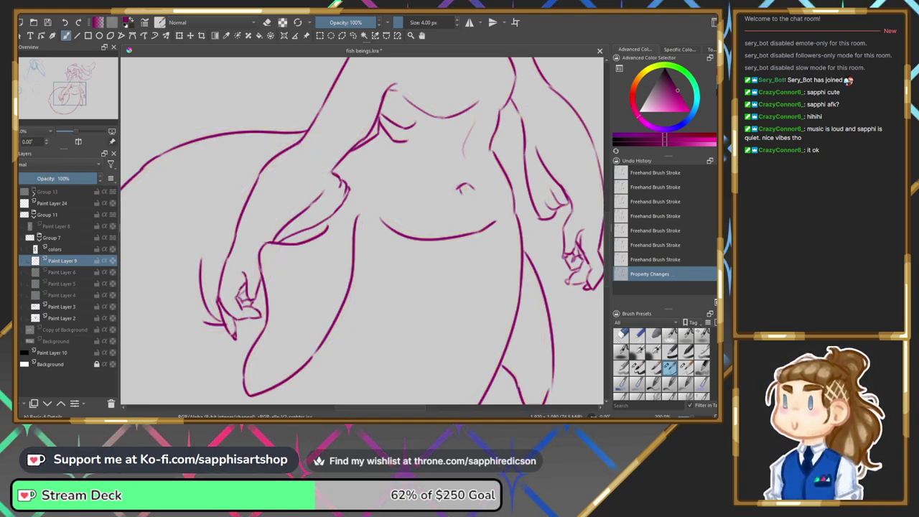
{"action": "left_click_drag", "start_coordinate": [77, 132], "coordinate": [72, 135]}
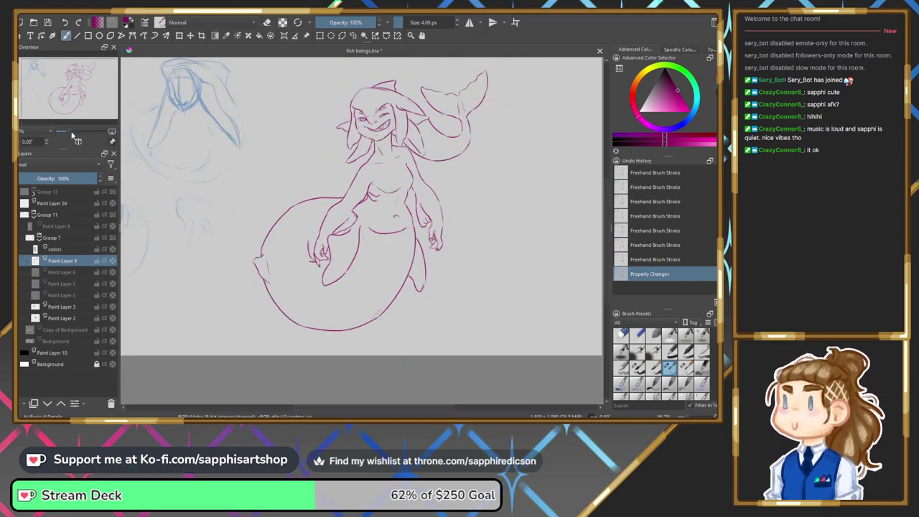
{"action": "key", "text": "ctrl+z"}
Ink the curved fin edge behind the near forearm, compare the figure with and without that stroke, and hide the Paint Layer 6 sketch.
{"action": "left_click_drag", "start_coordinate": [68, 132], "coordinate": [76, 131]}
{"action": "left_click_drag", "start_coordinate": [67, 94], "coordinate": [62, 93]}
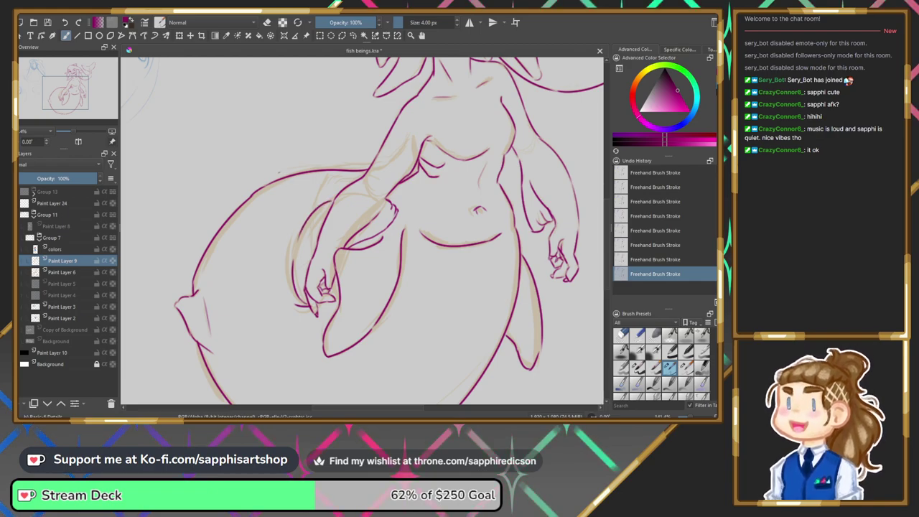
{"action": "key", "text": "ctrl+z"}
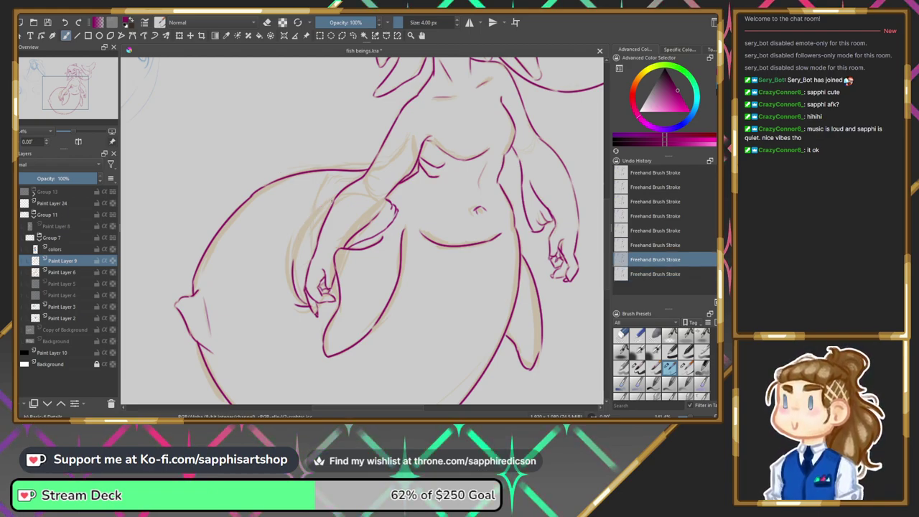
{"action": "key", "text": "ctrl+shift+z"}
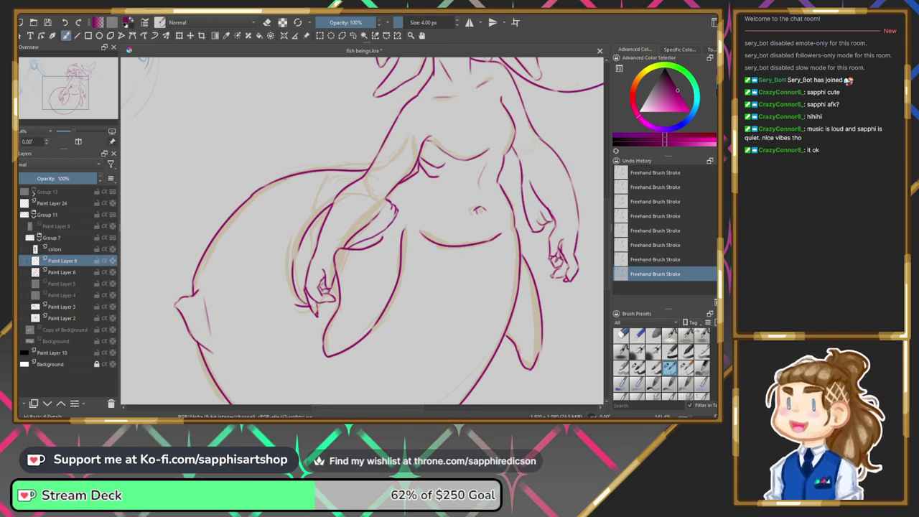
{"action": "key", "text": "ctrl+z"}
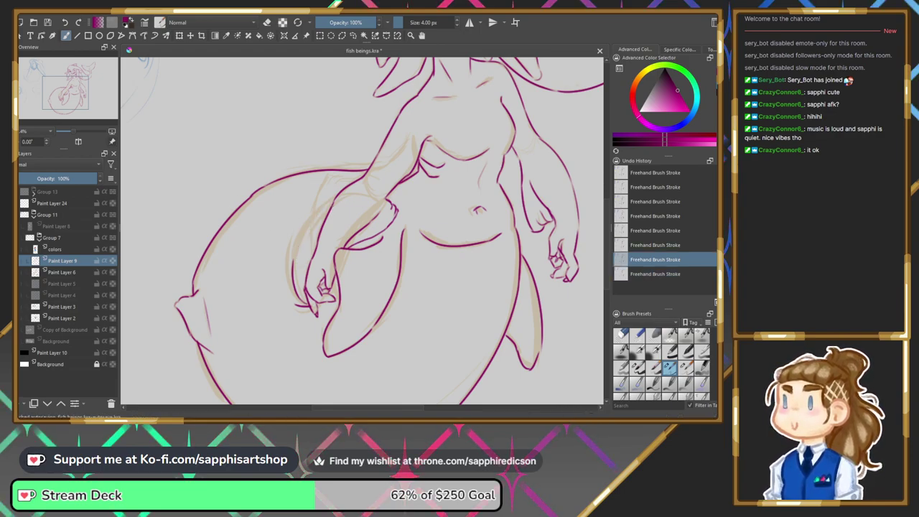
{"action": "key", "text": "ctrl+shift+z"}
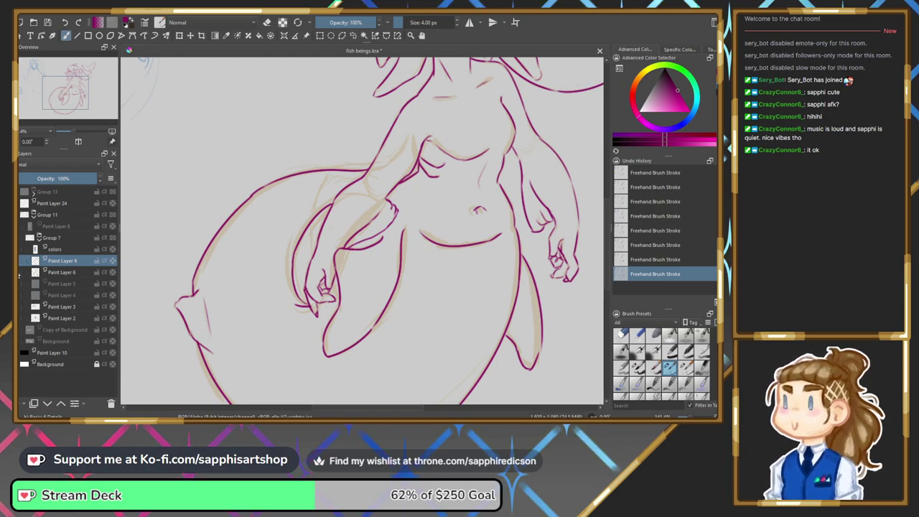
{"action": "left_click", "coordinate": [28, 260]}
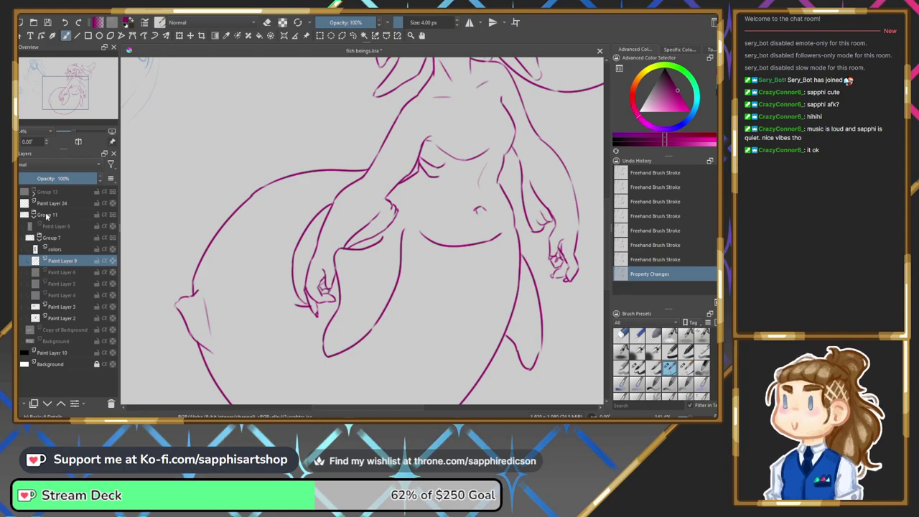
{"action": "left_click_drag", "start_coordinate": [72, 132], "coordinate": [72, 102]}
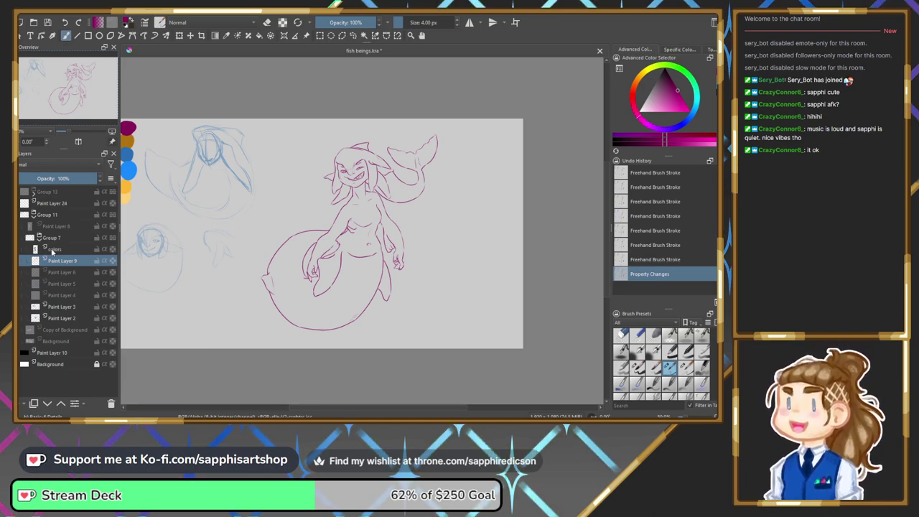
Look up the magenta brush colour's hex value, switch to the Coolors palette generator and set the first palette colour to #870058.
{"action": "left_click", "coordinate": [682, 49]}
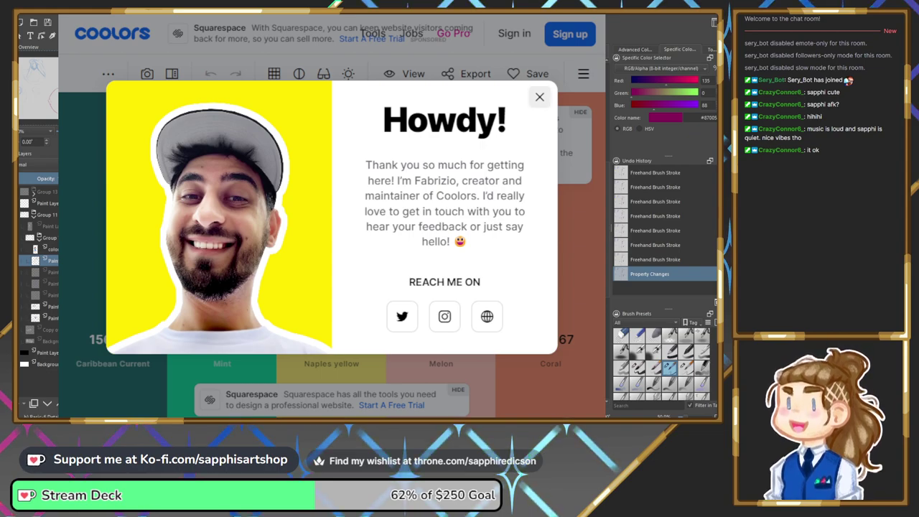
{"action": "left_click", "coordinate": [539, 96]}
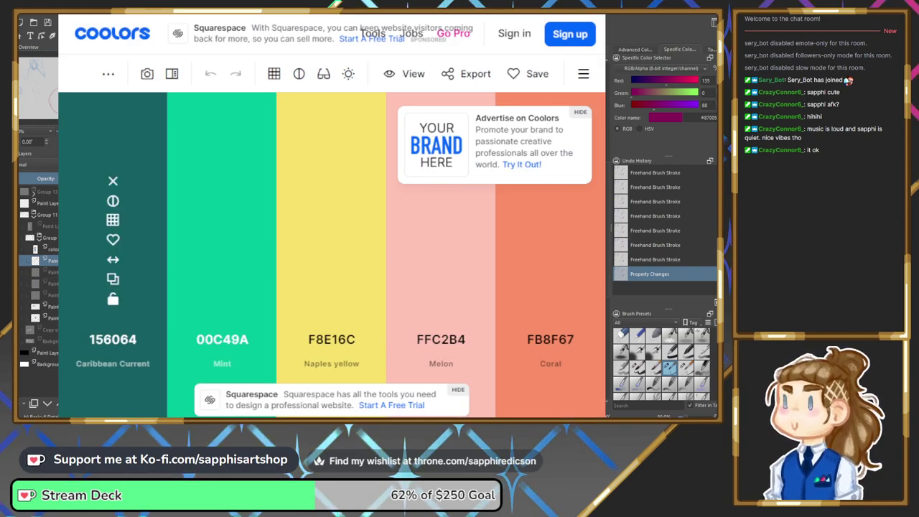
{"action": "left_click", "coordinate": [113, 338]}
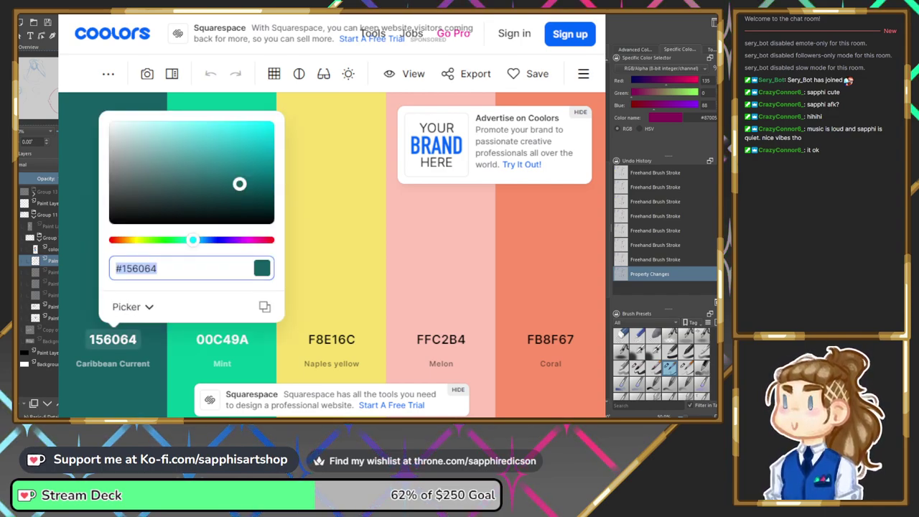
{"action": "left_click", "coordinate": [127, 267]}
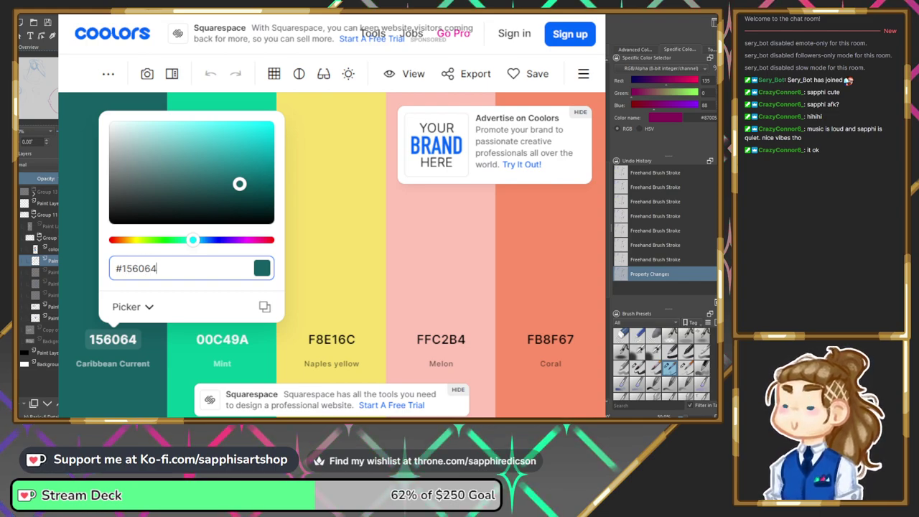
{"action": "key", "text": "BackSpace"}
{"action": "key", "text": "BackSpace"}
{"action": "key", "text": "BackSpace"}
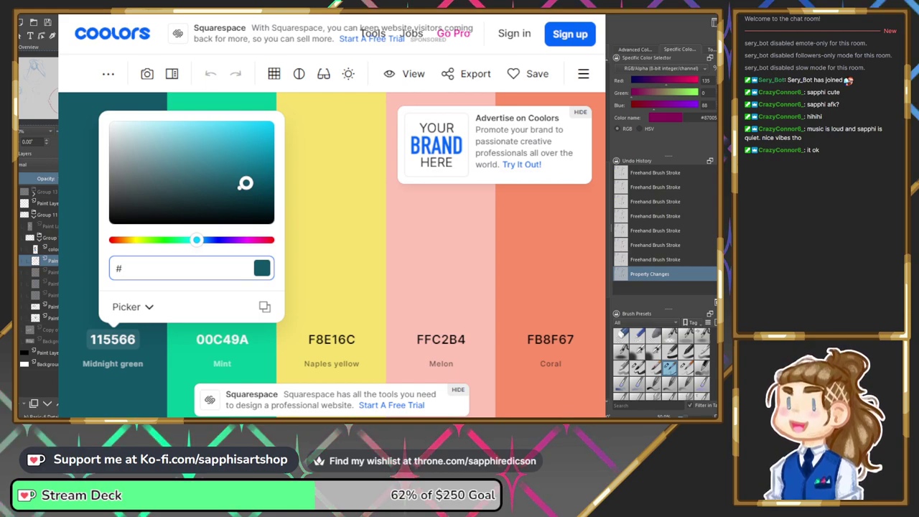
{"action": "type", "text": "8700"}
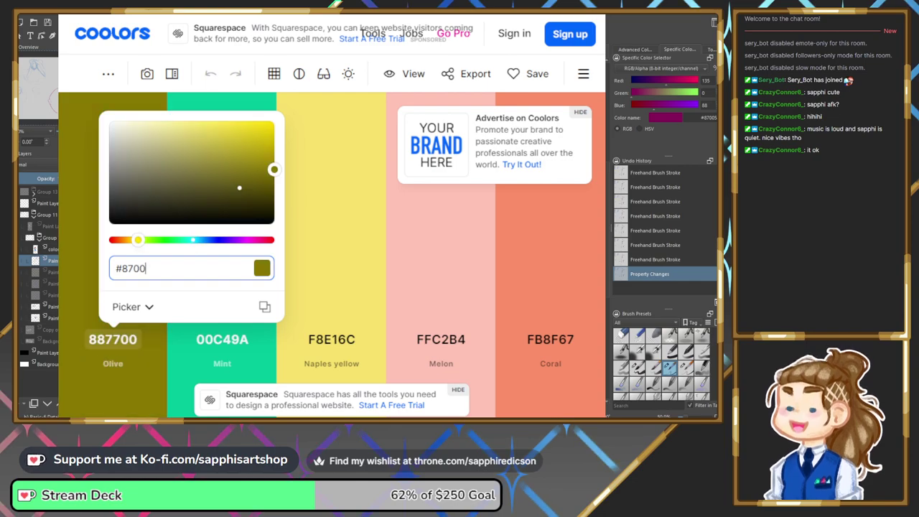
{"action": "type", "text": "58"}
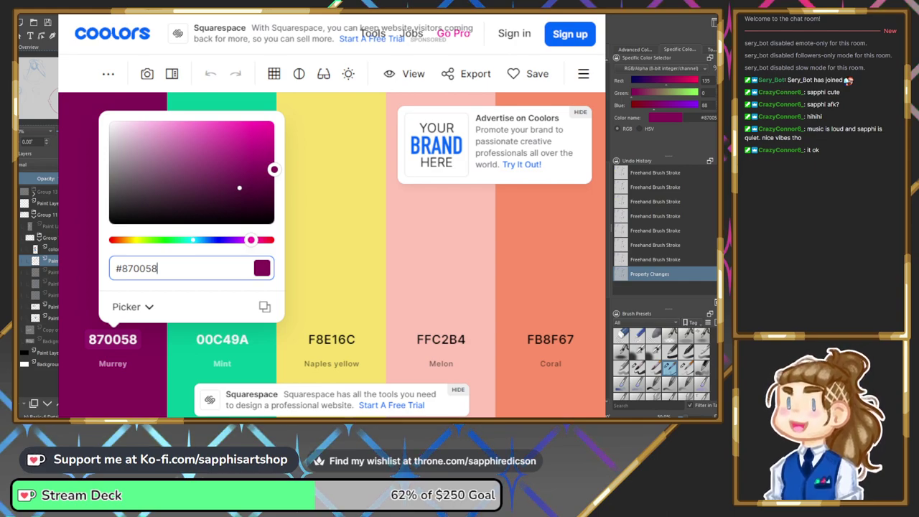
{"action": "key", "text": "Return"}
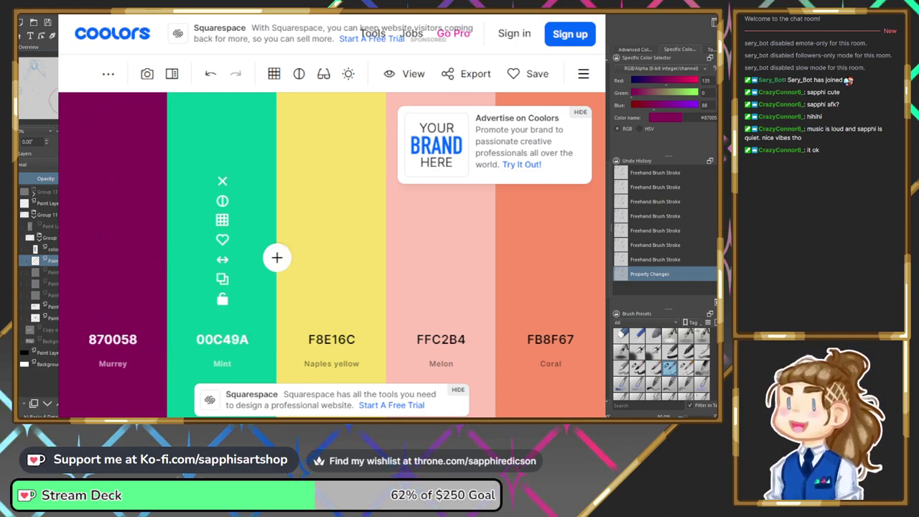
Lock Murrey 870058 and regenerate the unlocked palette colours, locking Cerulean 247BA0 and Celadon A2E3C4 as they come up.
{"action": "left_click", "coordinate": [113, 299]}
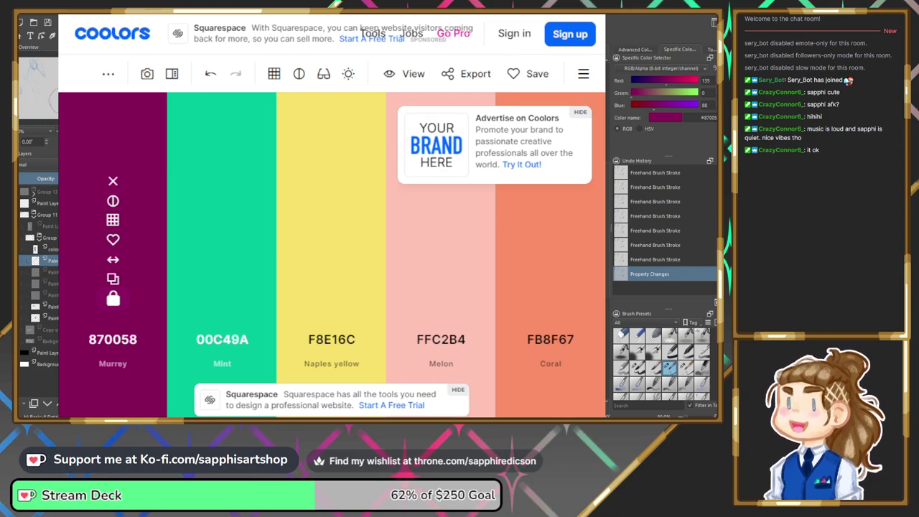
{"action": "key", "text": "space"}
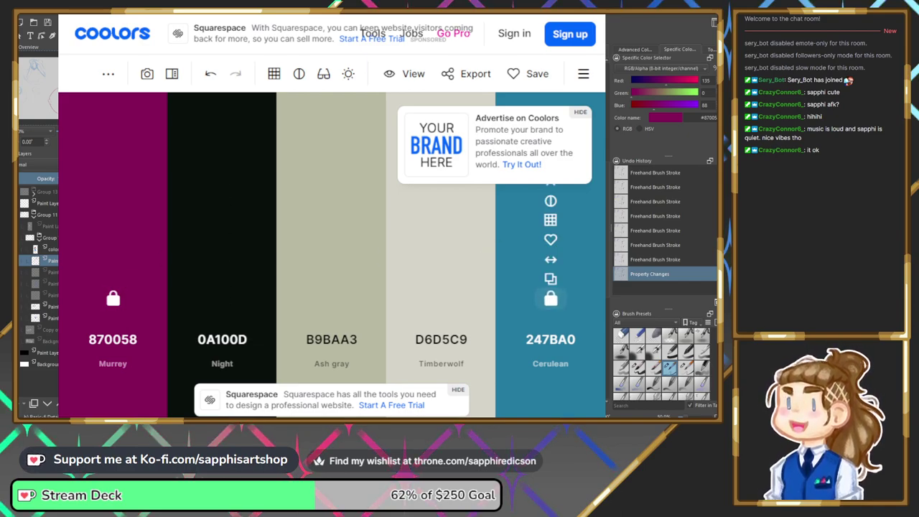
{"action": "key", "text": "space"}
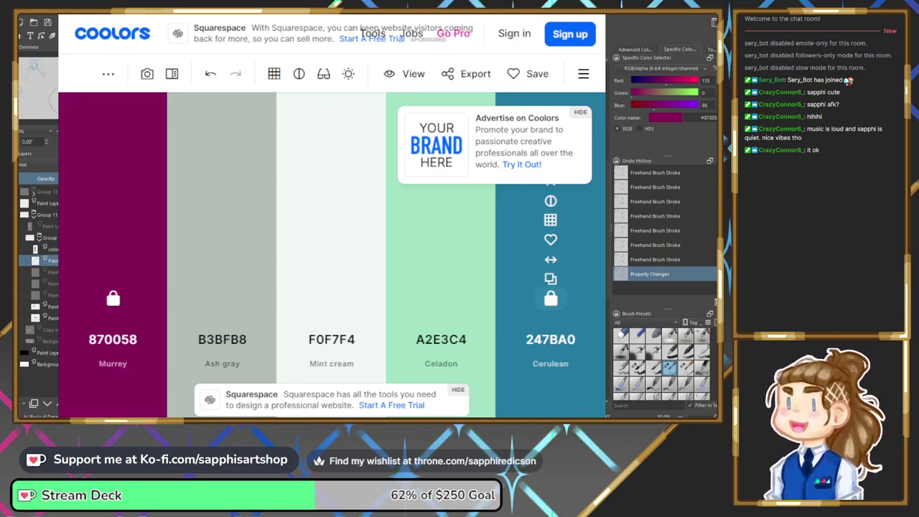
{"action": "left_click", "coordinate": [441, 297]}
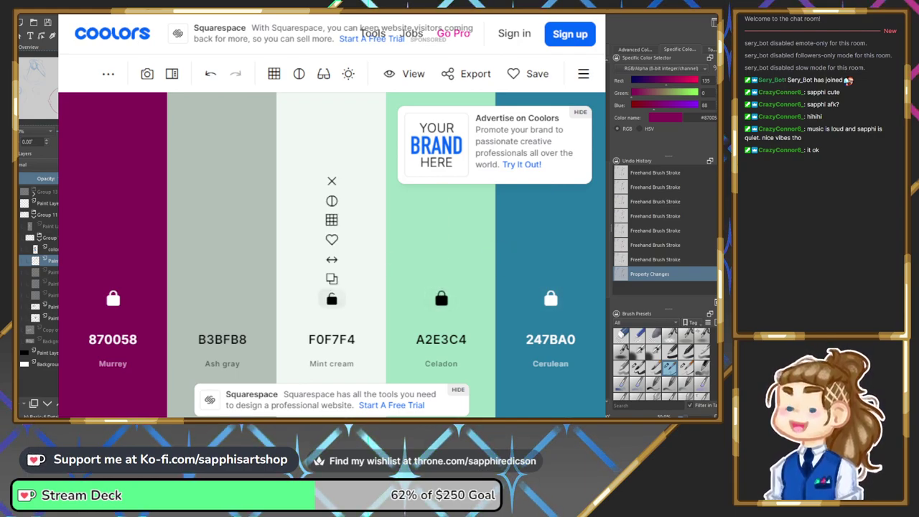
Lock the Mint cream colour in the Coolors palette and paint a #B3BFB8 swatch on Krita's colors layer with the Basic-5 Size brush.
{"action": "left_click", "coordinate": [331, 298]}
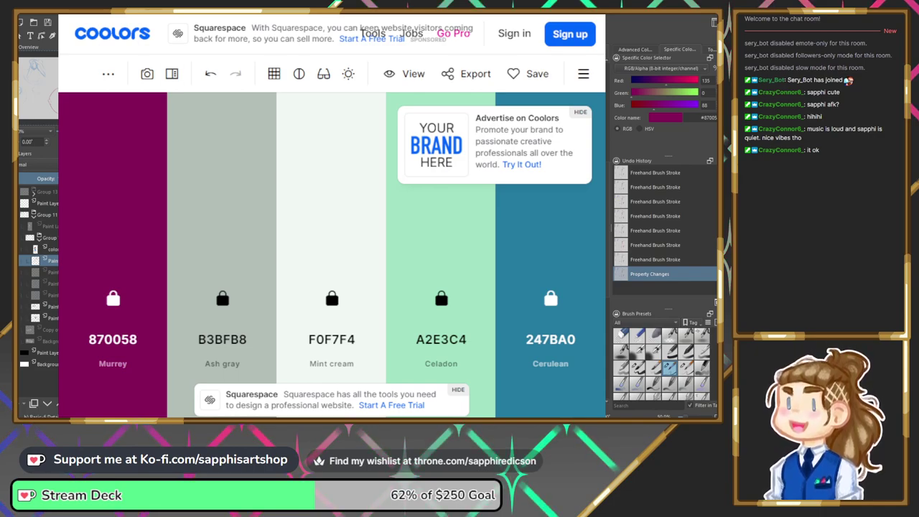
{"action": "left_click", "coordinate": [45, 250]}
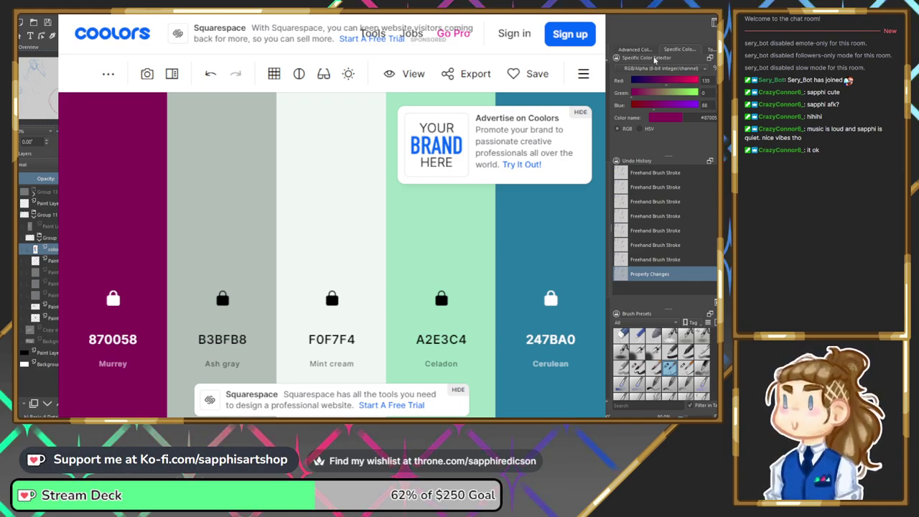
{"action": "mouse_move", "coordinate": [269, 257]}
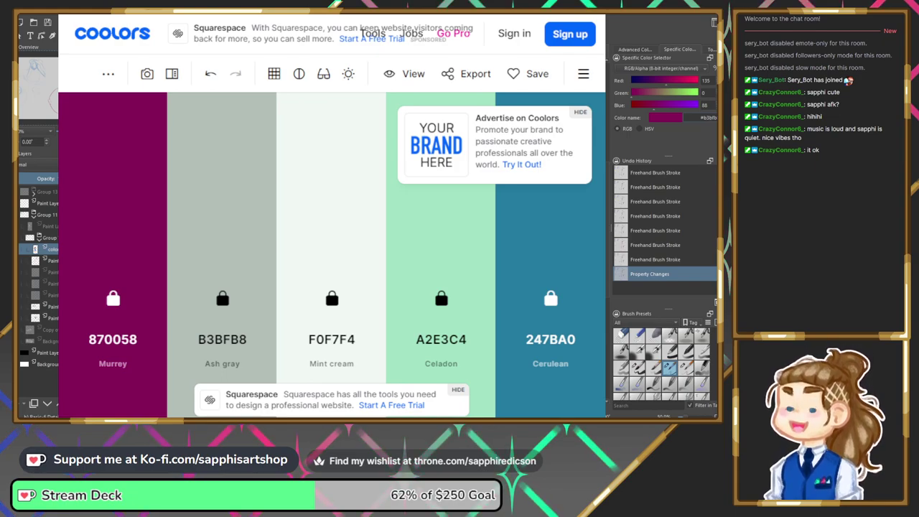
{"action": "key", "text": "Return"}
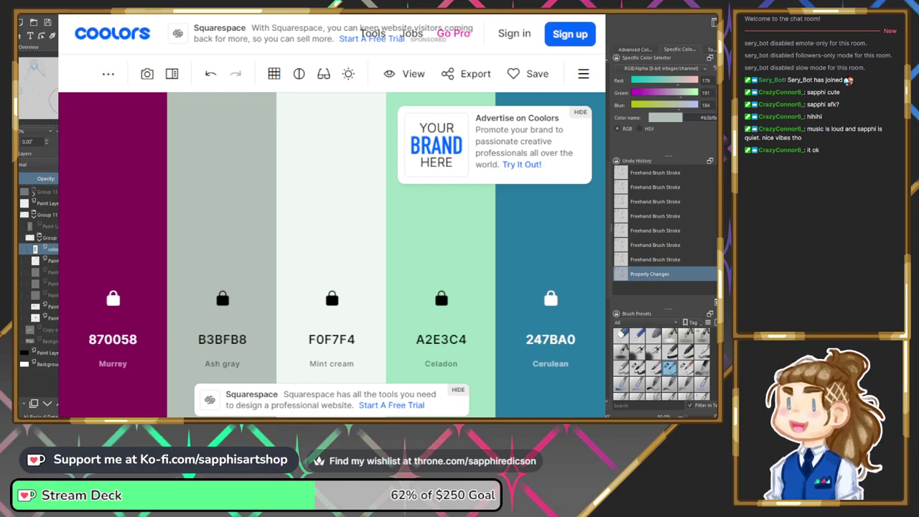
{"action": "left_click", "coordinate": [637, 366]}
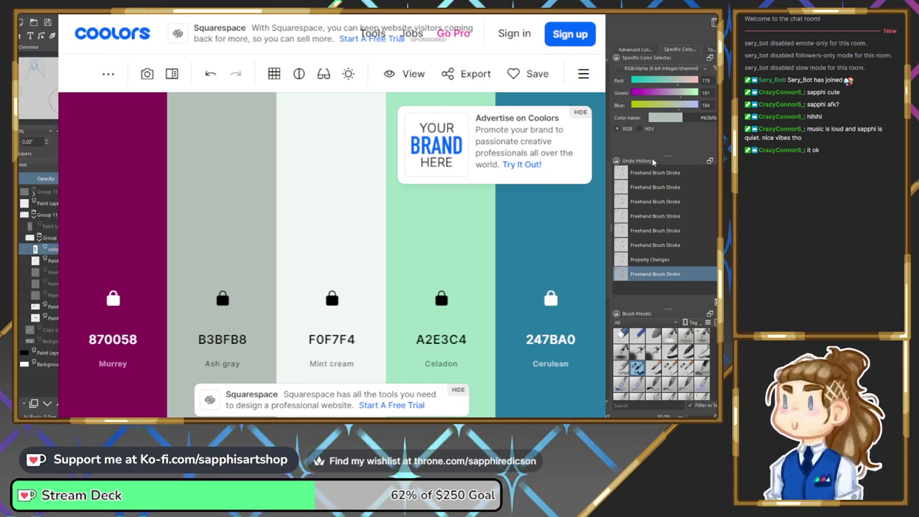
Paint three more swatches on the colors layer using the palette colours #F0F7F4, #A2E3C4 and #247BA0.
{"action": "double_click", "coordinate": [709, 117]}
{"action": "key", "text": "BackSpace"}
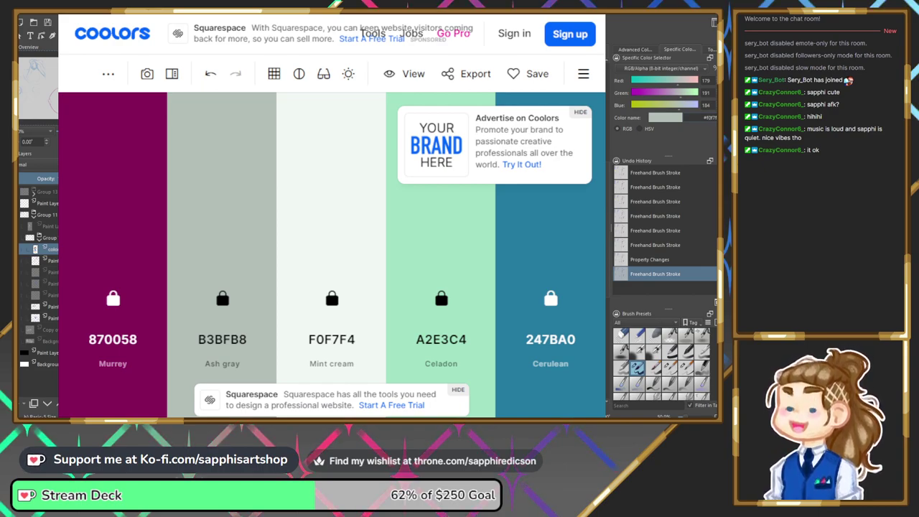
{"action": "key", "text": "Return"}
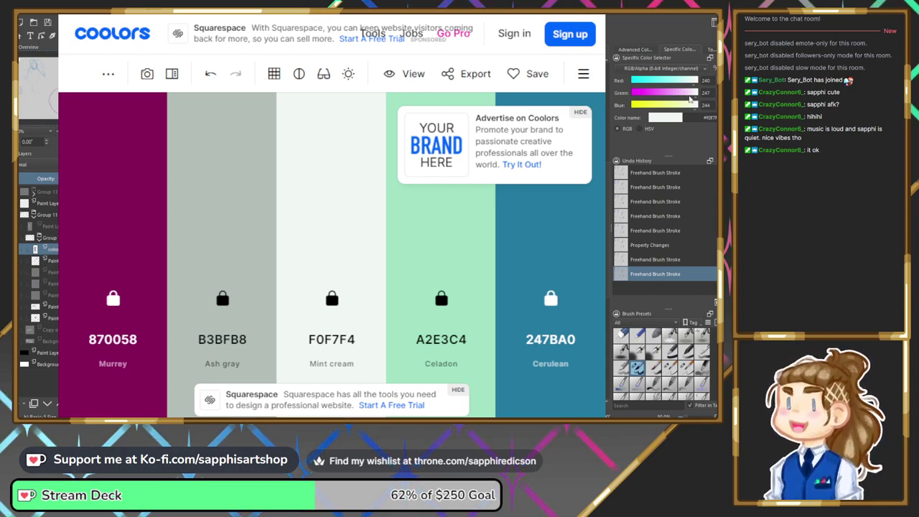
{"action": "double_click", "coordinate": [707, 117]}
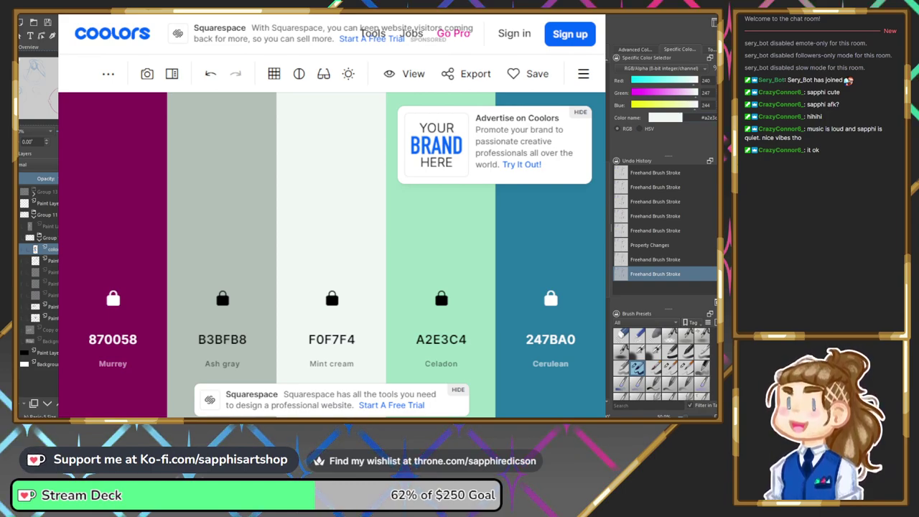
{"action": "key", "text": "Return"}
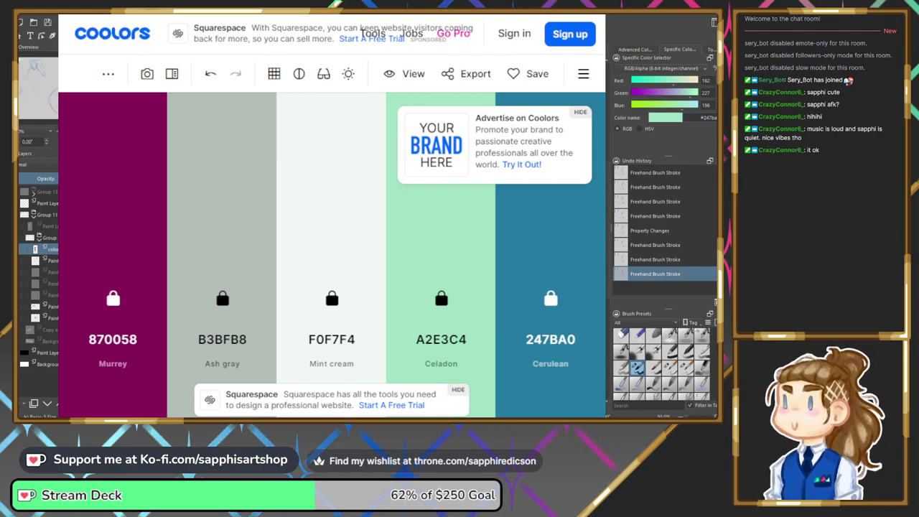
{"action": "key", "text": "Return"}
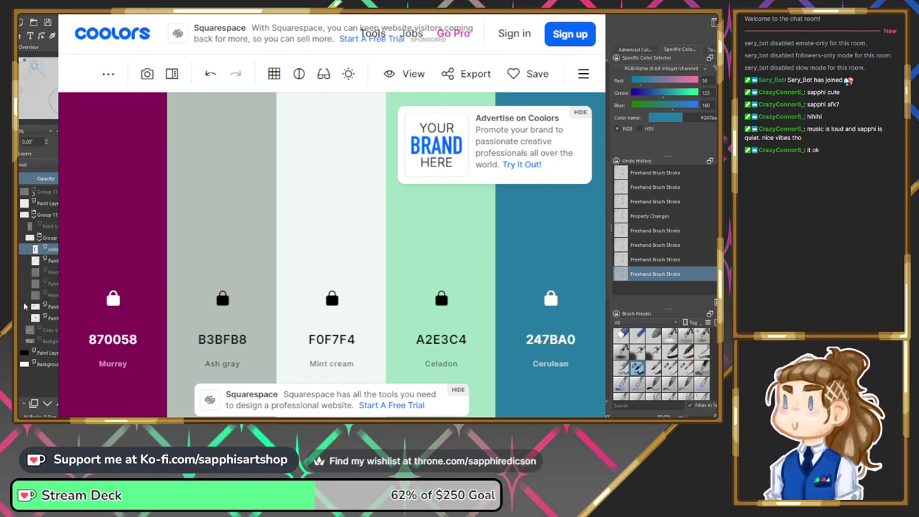
Hide Paint Layer 3 and Paint Layer 2 and bring the Krita drawing to the front.
{"action": "left_click", "coordinate": [18, 307]}
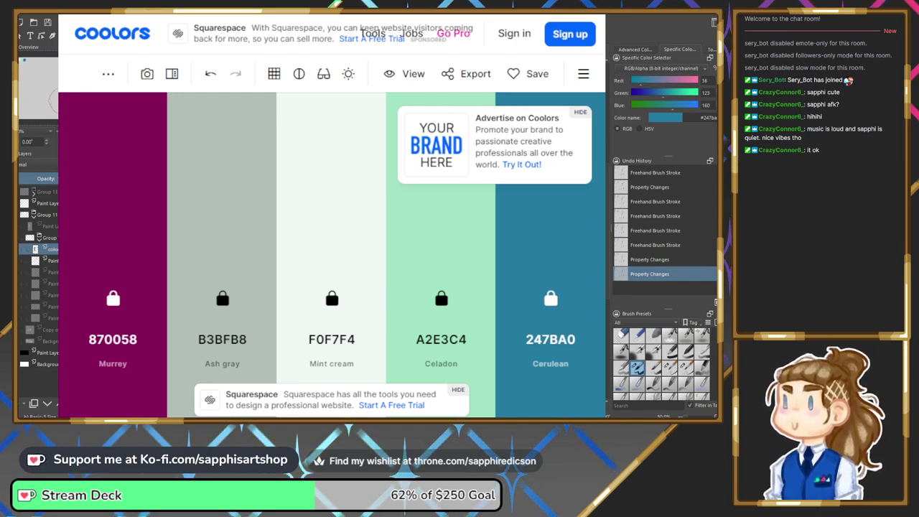
{"action": "key", "text": "alt+Tab"}
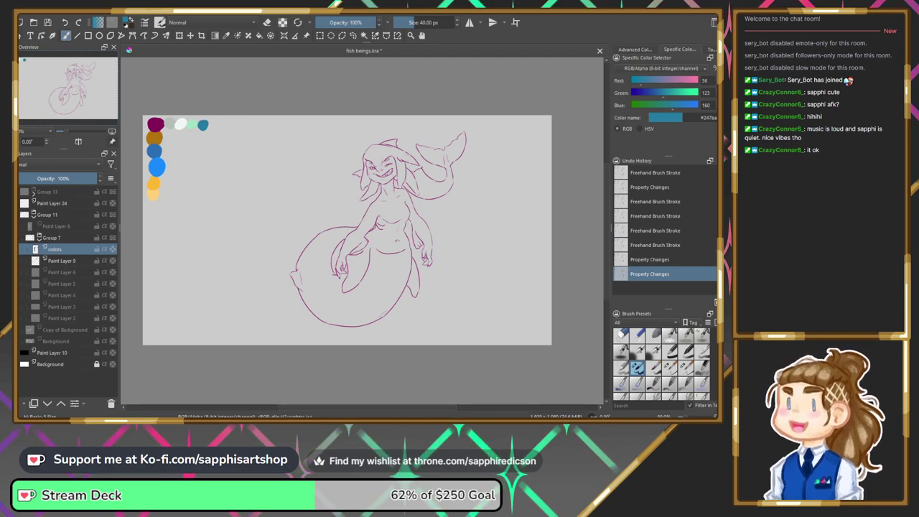
Switch to Coolors, dismiss the affiliate pop-up and preview the palette under the colour blindness types from Protanopia through Achromatomaly.
{"action": "key", "text": "alt+Tab"}
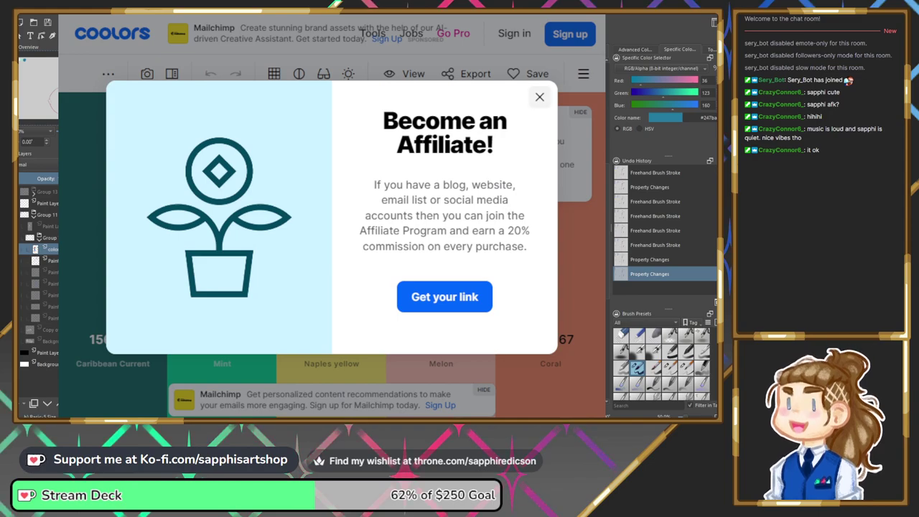
{"action": "left_click", "coordinate": [539, 96]}
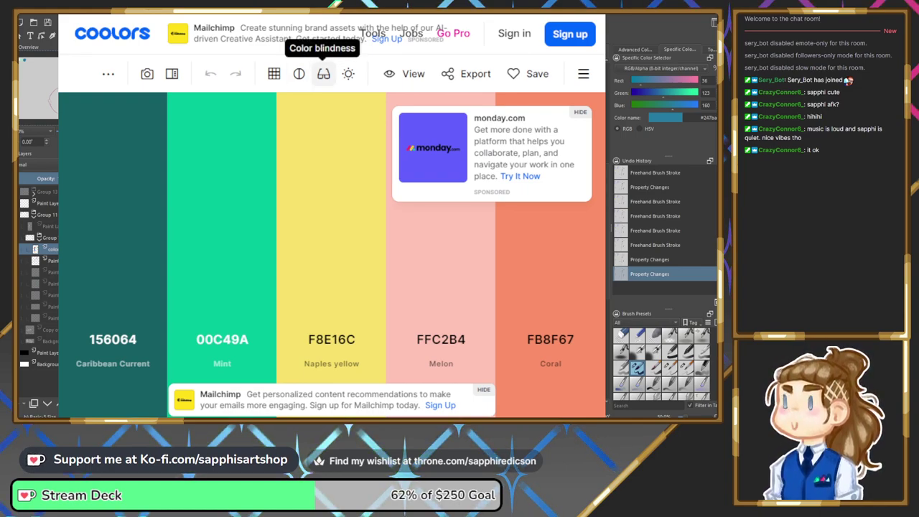
{"action": "left_click", "coordinate": [324, 73]}
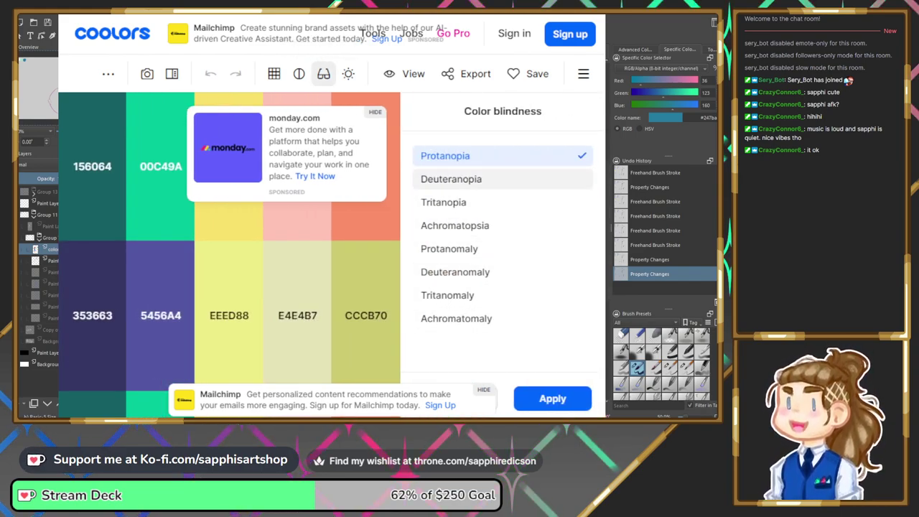
{"action": "left_click", "coordinate": [450, 179]}
{"action": "left_click", "coordinate": [443, 202]}
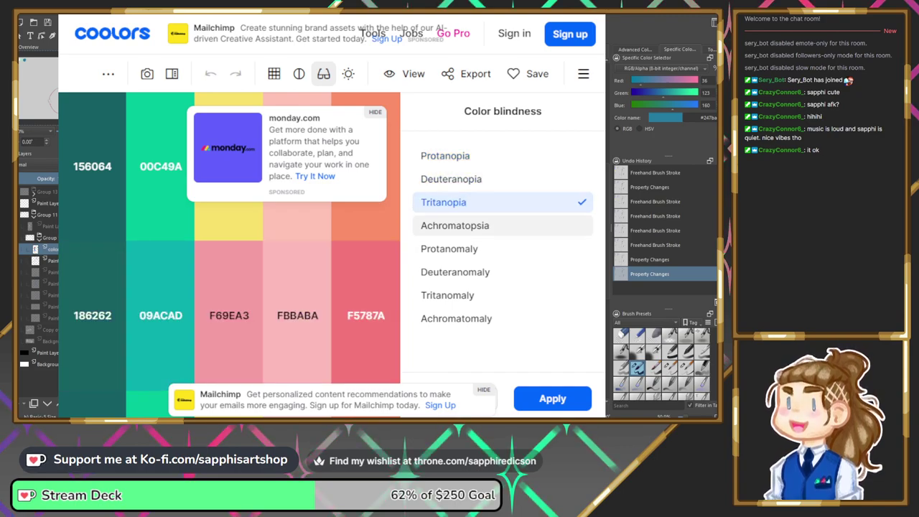
{"action": "left_click", "coordinate": [454, 225]}
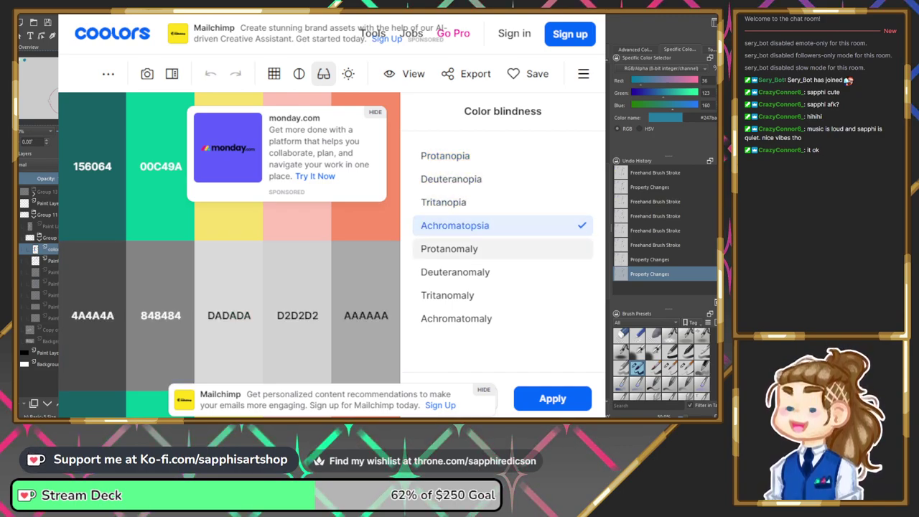
{"action": "left_click", "coordinate": [448, 249]}
{"action": "left_click", "coordinate": [454, 272]}
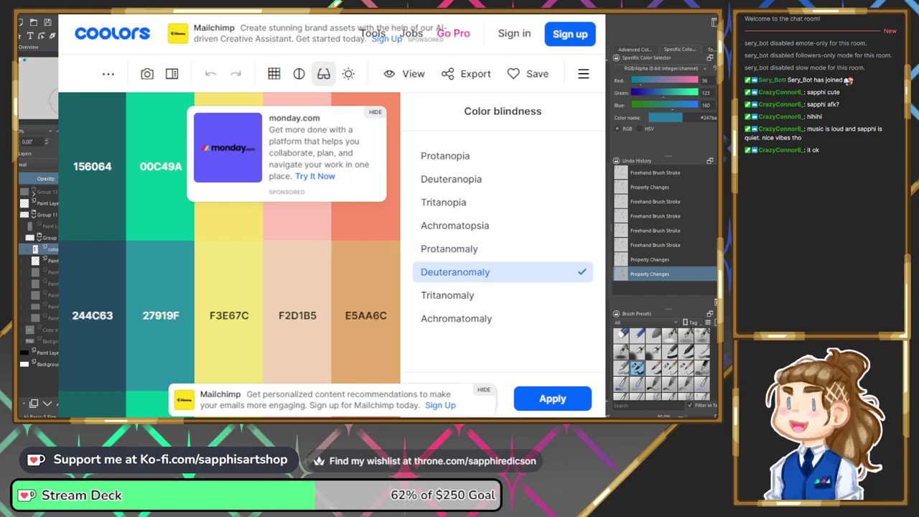
{"action": "left_click", "coordinate": [448, 296]}
{"action": "left_click", "coordinate": [455, 318]}
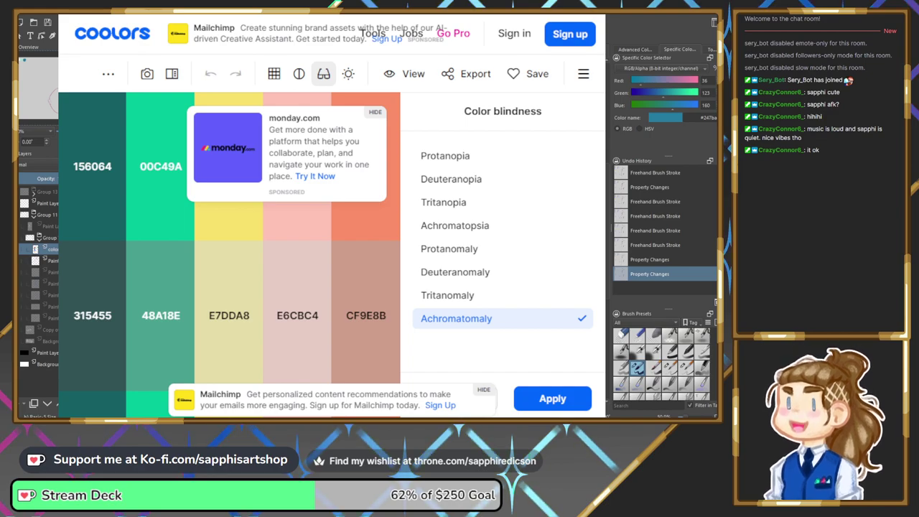
Return to Krita and cross out the old orange, blue and yellow swatch column with the recent dark magenta colour.
{"action": "key", "text": "alt+Tab"}
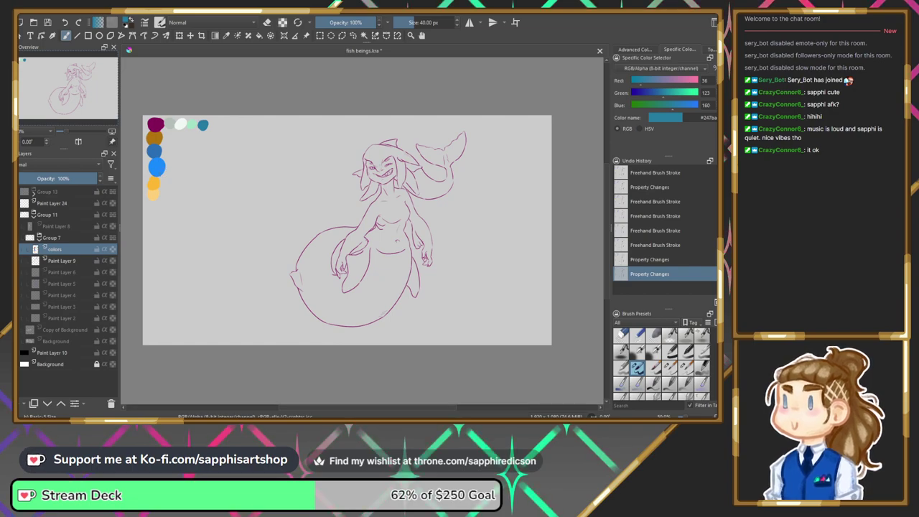
{"action": "right_click", "coordinate": [210, 169]}
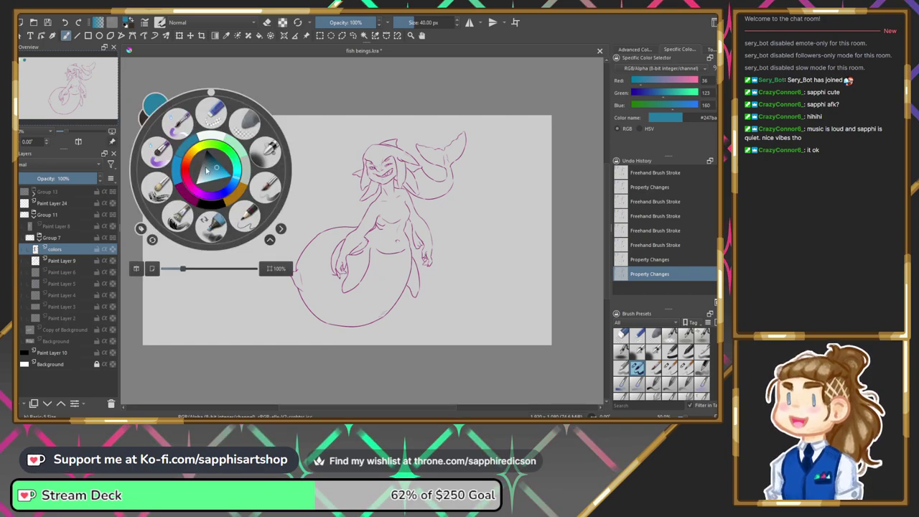
{"action": "left_click", "coordinate": [190, 203]}
{"action": "left_click_drag", "start_coordinate": [147, 139], "coordinate": [166, 224]}
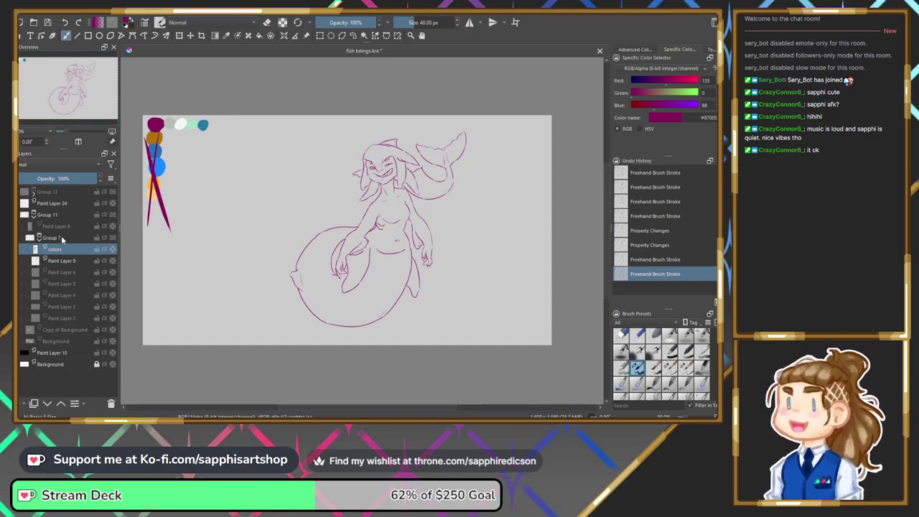
Lock the alpha of the colors layer and Paint Layer 9, and add a new paint layer directly below Paint Layer 9.
{"action": "left_click", "coordinate": [112, 249]}
{"action": "left_click", "coordinate": [72, 261]}
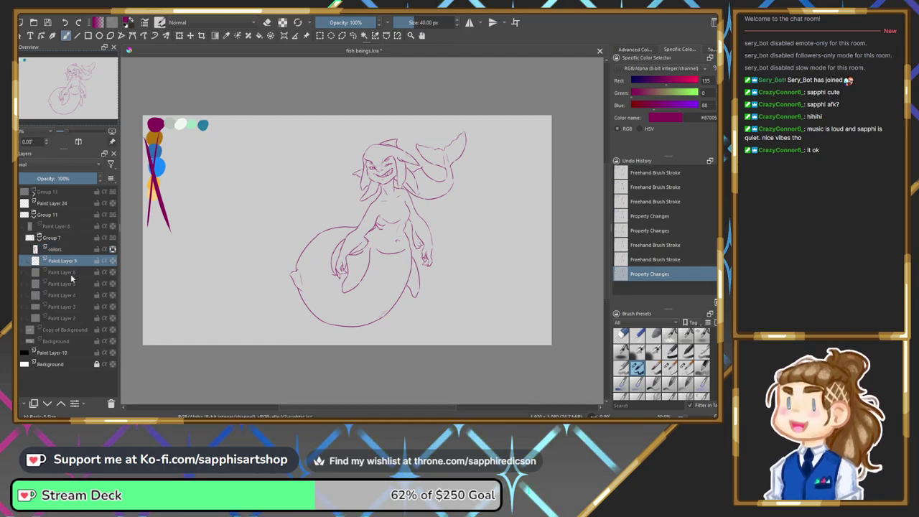
{"action": "left_click", "coordinate": [33, 403]}
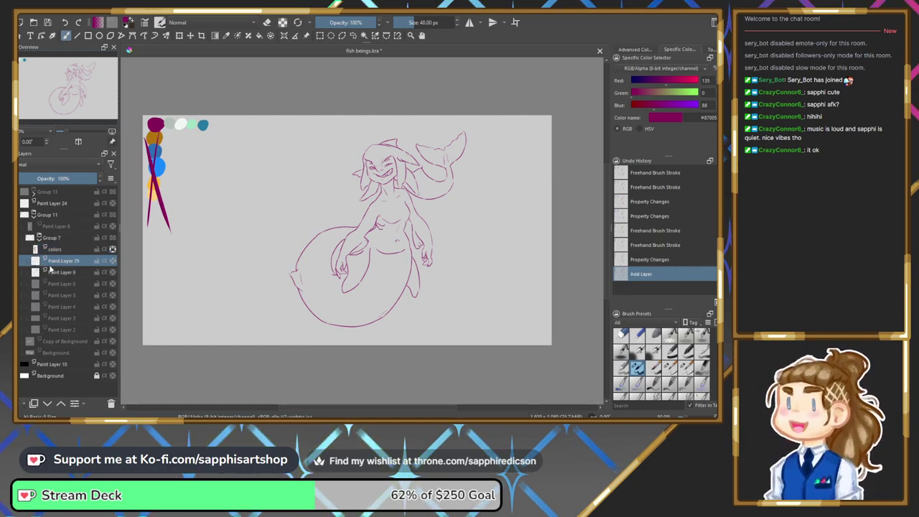
{"action": "mouse_move", "coordinate": [54, 268]}
{"action": "left_mouse_down"}
{"action": "mouse_move", "coordinate": [58, 278]}
{"action": "mouse_move", "coordinate": [108, 276]}
{"action": "left_mouse_up"}
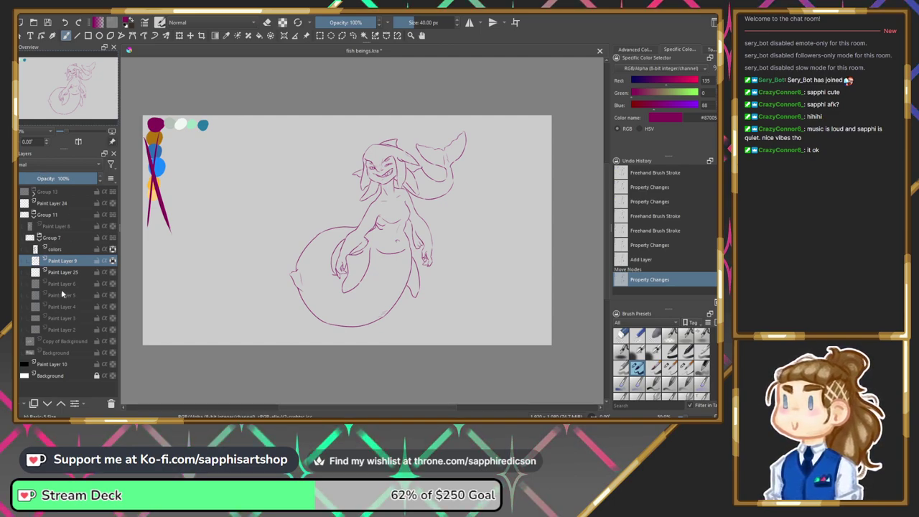
{"action": "left_click", "coordinate": [63, 272]}
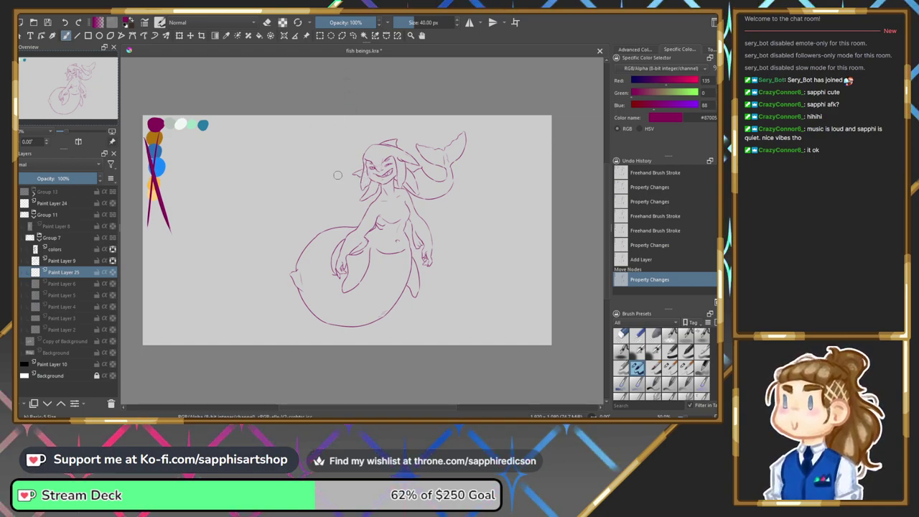
Sample the Mint cream swatch as the brush colour and show the Advanced Color Selector.
{"action": "left_click_drag", "start_coordinate": [64, 130], "coordinate": [71, 132]}
{"action": "left_click_drag", "start_coordinate": [66, 93], "coordinate": [40, 81]}
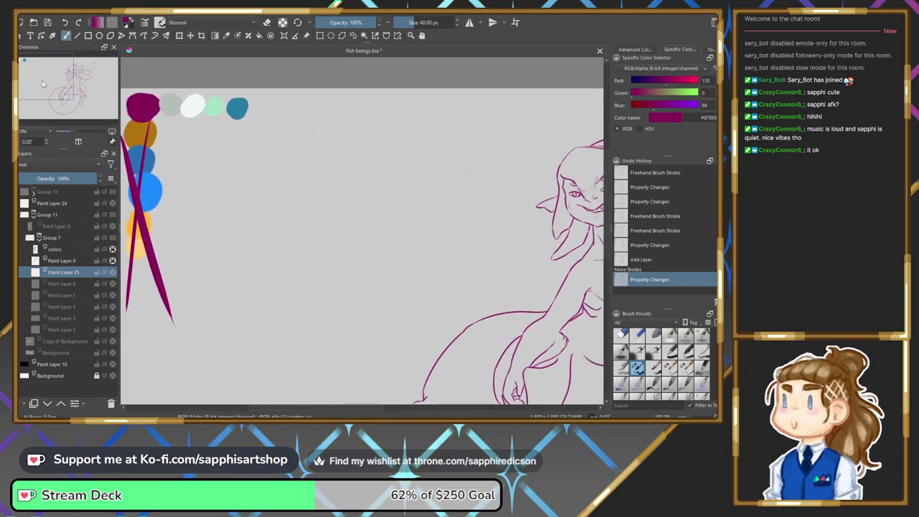
{"action": "left_click", "coordinate": [226, 36]}
{"action": "left_click", "coordinate": [196, 102]}
{"action": "left_click", "coordinate": [66, 38]}
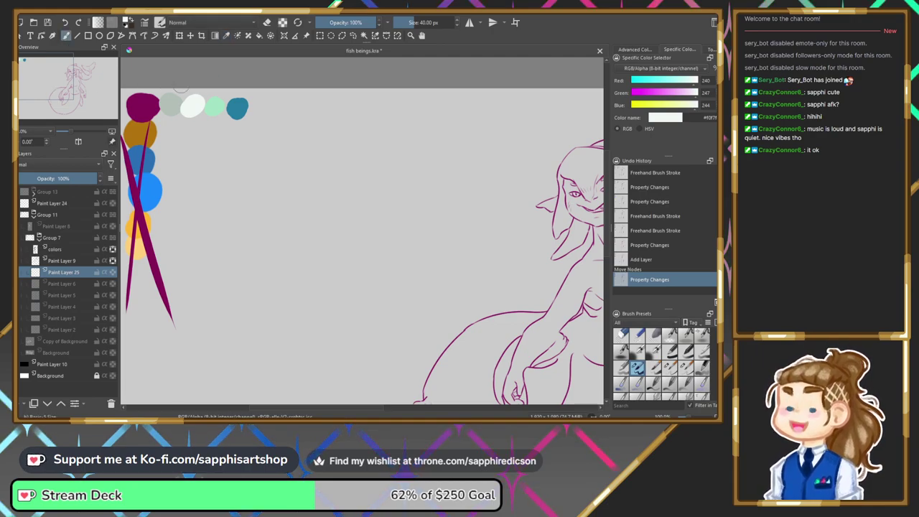
{"action": "left_click", "coordinate": [634, 50]}
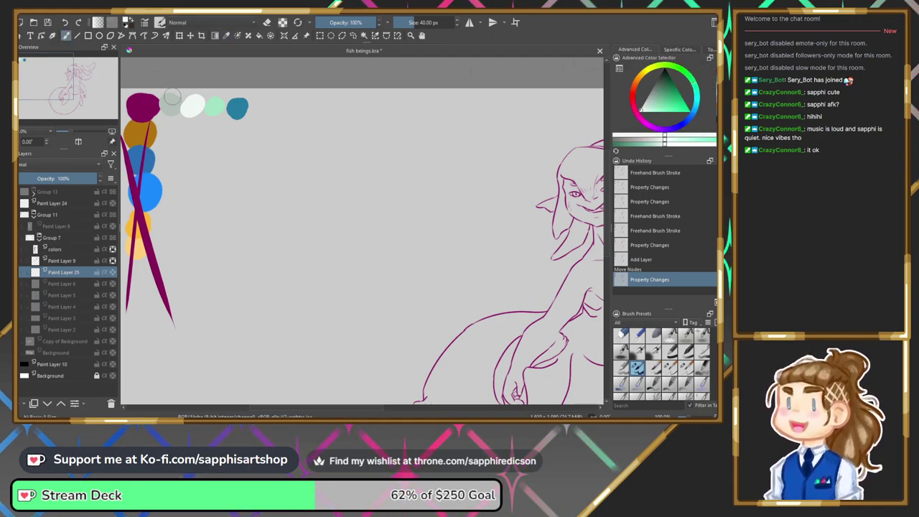
Lower the opacity of Paint Layer 10 to 47%.
{"action": "mouse_move", "coordinate": [64, 73]}
{"action": "left_mouse_down"}
{"action": "mouse_move", "coordinate": [62, 81]}
{"action": "mouse_move", "coordinate": [93, 96]}
{"action": "left_mouse_up"}
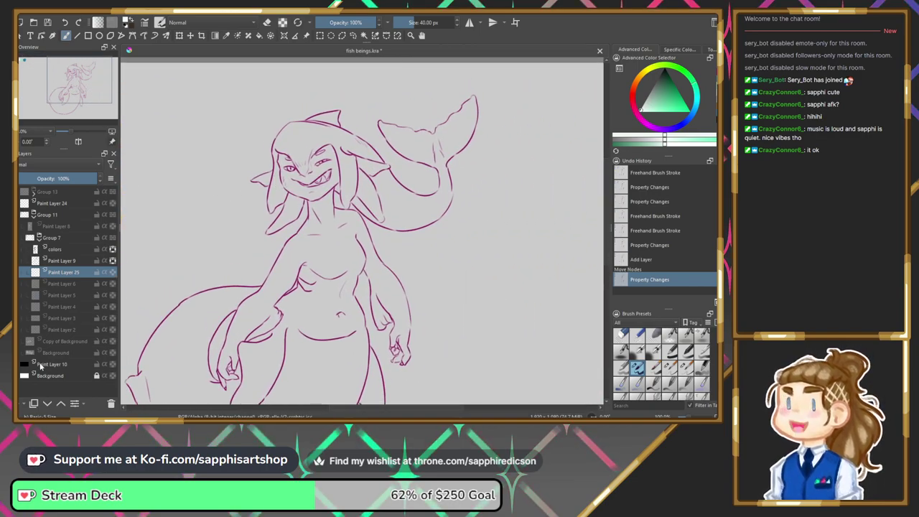
{"action": "left_click", "coordinate": [43, 364]}
{"action": "left_click_drag", "start_coordinate": [35, 180], "coordinate": [49, 180]}
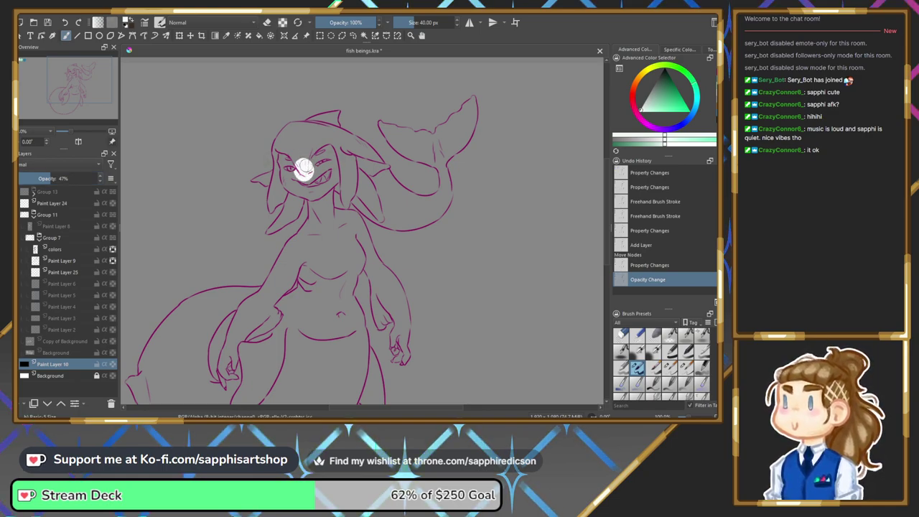
{"action": "left_click_drag", "start_coordinate": [305, 166], "coordinate": [294, 168]}
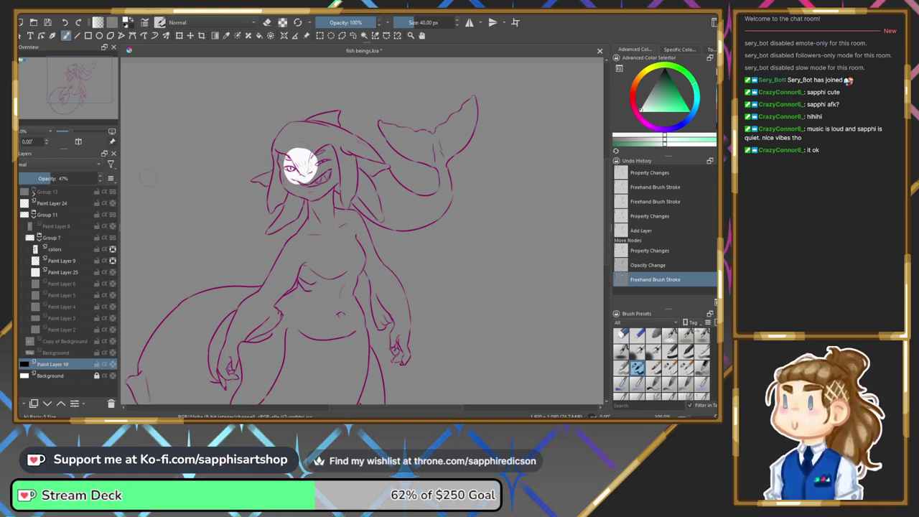
{"action": "left_click_drag", "start_coordinate": [70, 131], "coordinate": [81, 131]}
{"action": "left_click_drag", "start_coordinate": [74, 83], "coordinate": [68, 77]}
{"action": "key", "text": "ctrl+z"}
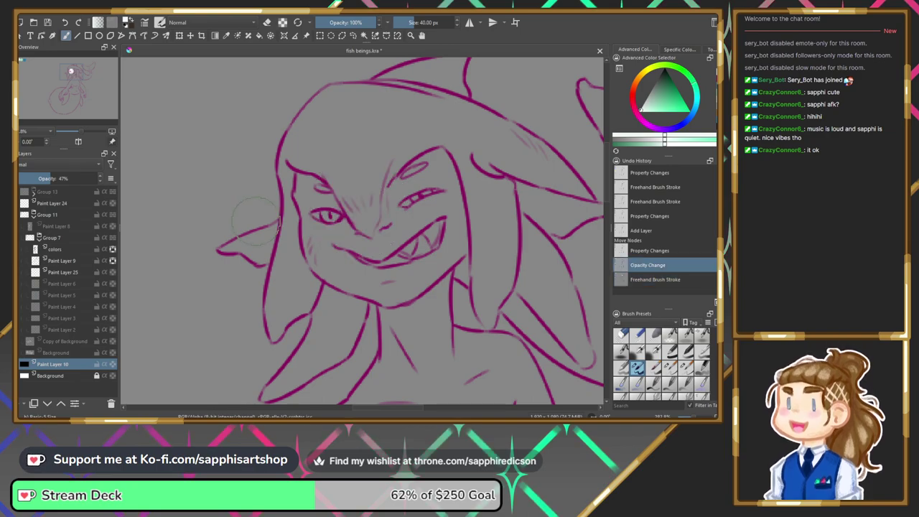
{"action": "left_click_drag", "start_coordinate": [231, 248], "coordinate": [226, 250]}
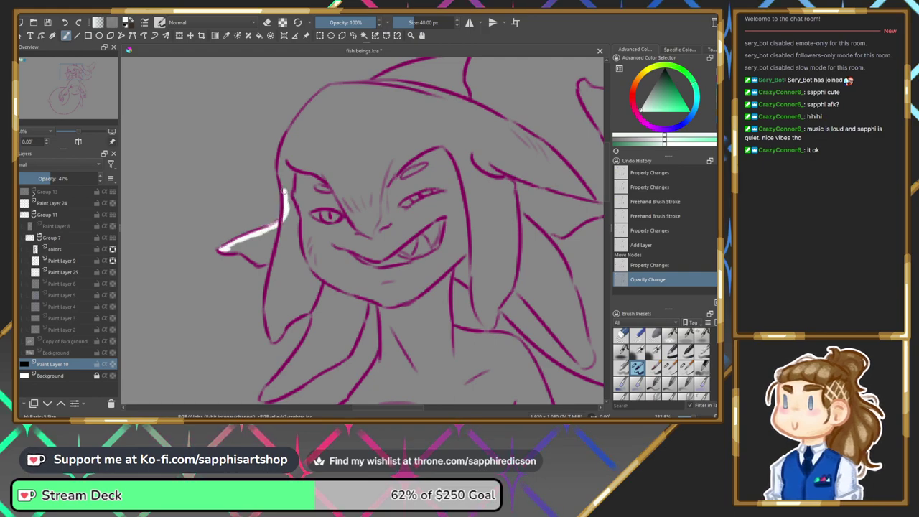
{"action": "mouse_move", "coordinate": [280, 164]}
{"action": "left_mouse_down"}
{"action": "mouse_move", "coordinate": [291, 129]}
{"action": "mouse_move", "coordinate": [336, 85]}
{"action": "left_mouse_up"}
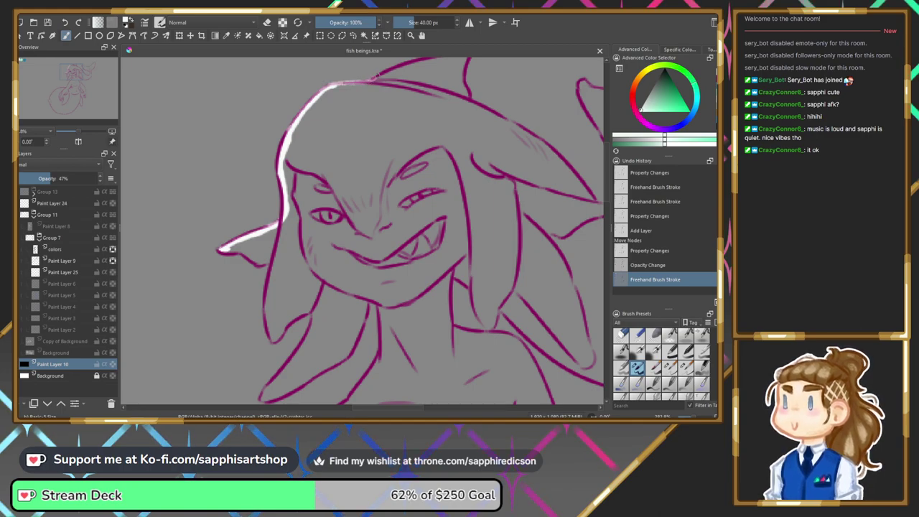
{"action": "left_click", "coordinate": [183, 120]}
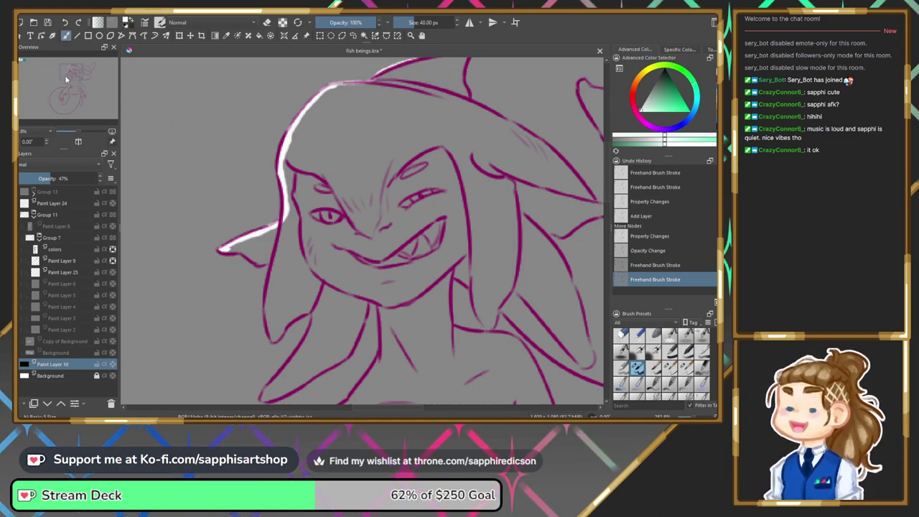
{"action": "left_click_drag", "start_coordinate": [65, 79], "coordinate": [72, 59]}
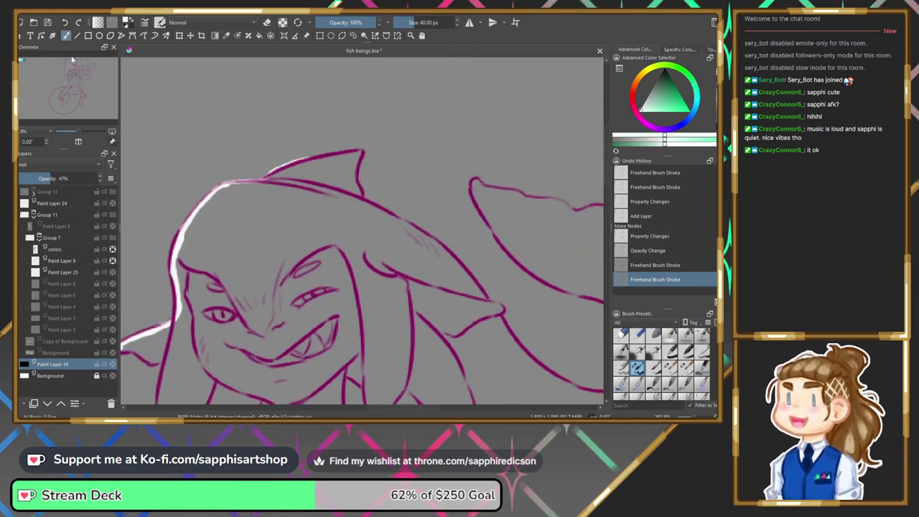
{"action": "left_click", "coordinate": [270, 167]}
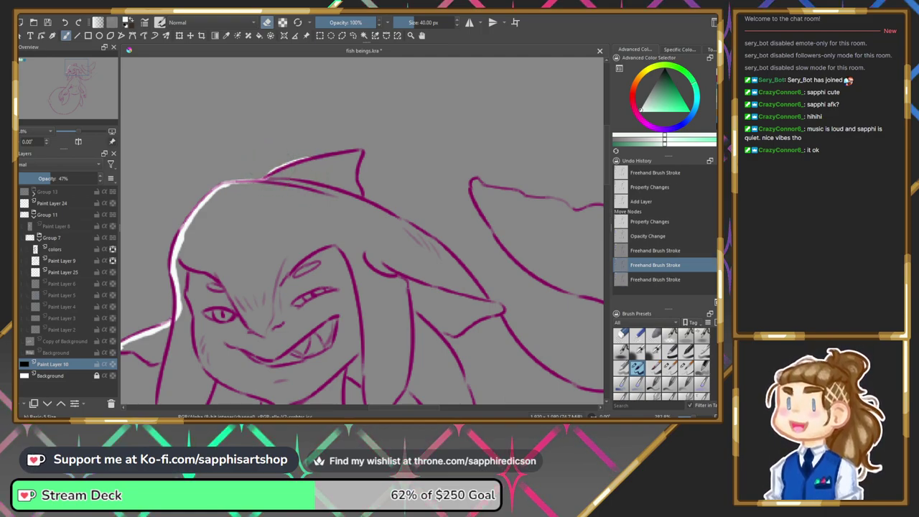
{"action": "key", "text": "ctrl+z"}
{"action": "key", "text": "ctrl+z"}
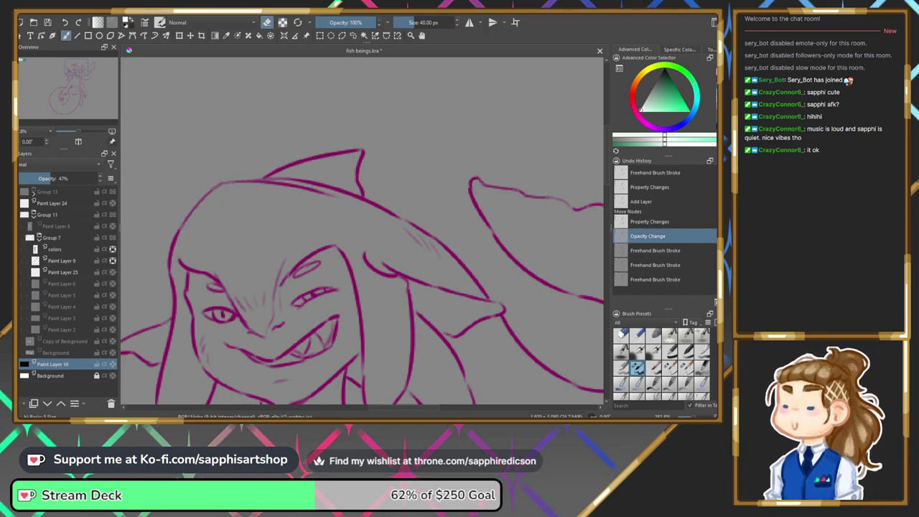
On Paint Layer 25, trace the mint cream base inside the line art along the left ear, head, head fin and back of the hair.
{"action": "left_click", "coordinate": [62, 272]}
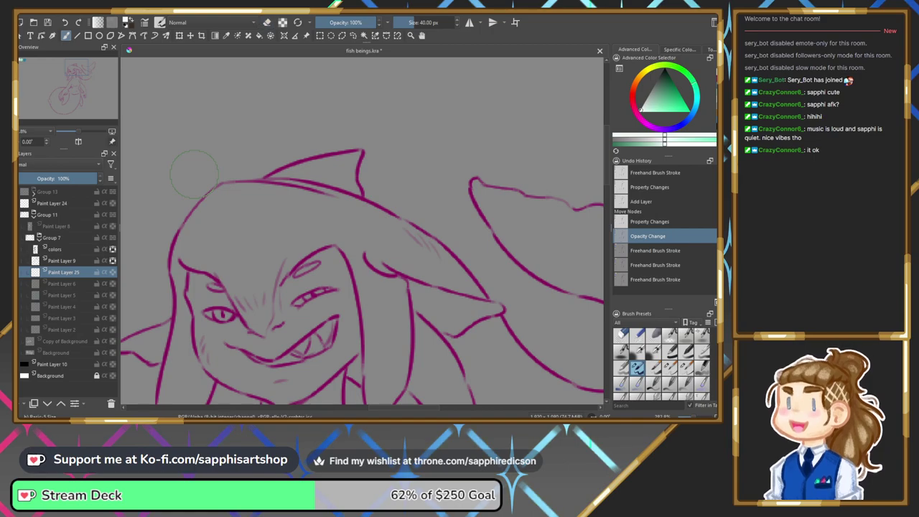
{"action": "left_click_drag", "start_coordinate": [84, 65], "coordinate": [77, 69]}
{"action": "left_click_drag", "start_coordinate": [202, 286], "coordinate": [249, 265]}
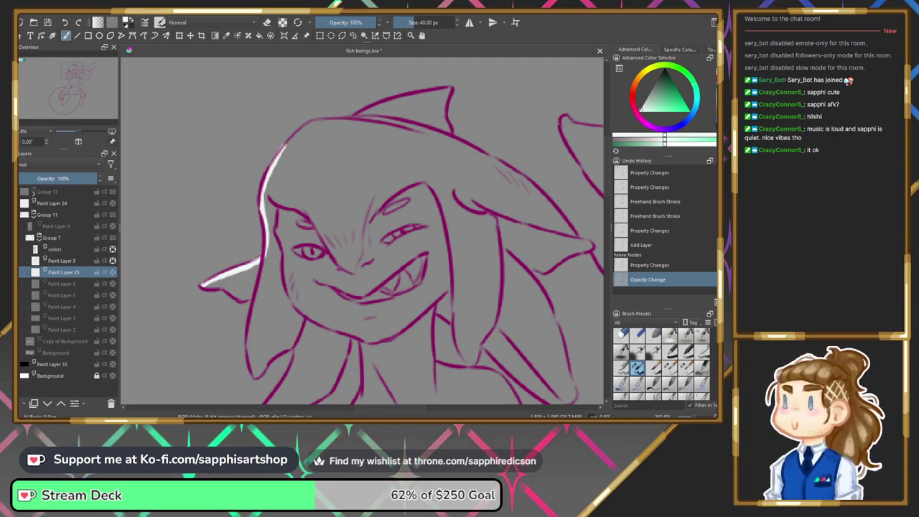
{"action": "left_click_drag", "start_coordinate": [304, 124], "coordinate": [315, 120]}
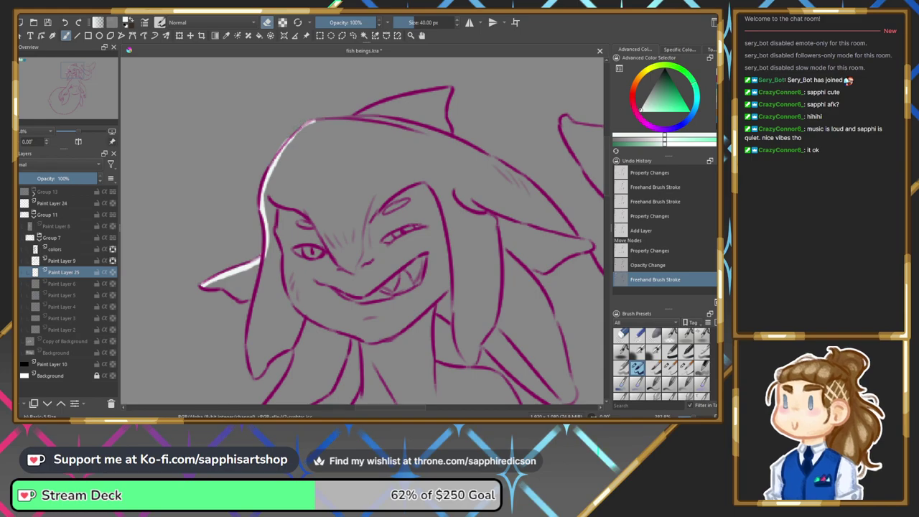
{"action": "mouse_move", "coordinate": [285, 140]}
{"action": "left_mouse_down"}
{"action": "mouse_move", "coordinate": [313, 121]}
{"action": "mouse_move", "coordinate": [400, 101]}
{"action": "left_mouse_up"}
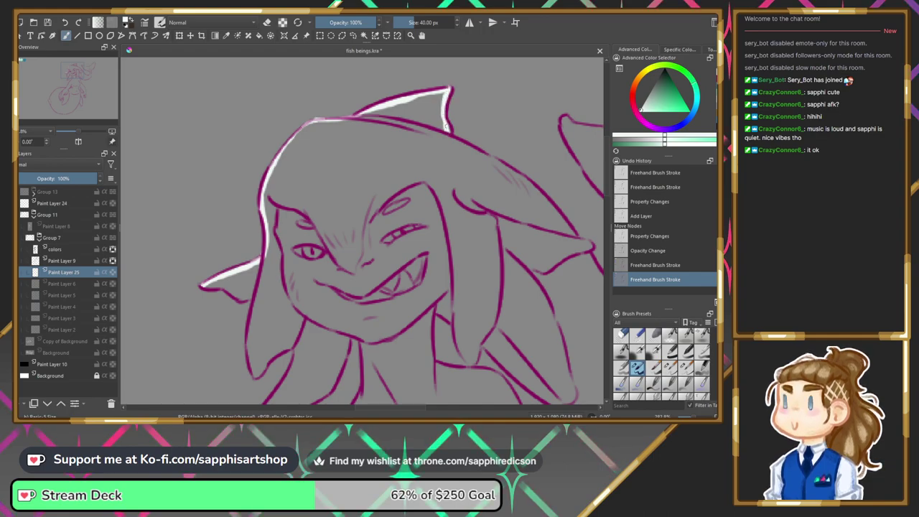
{"action": "left_click_drag", "start_coordinate": [450, 135], "coordinate": [452, 136]}
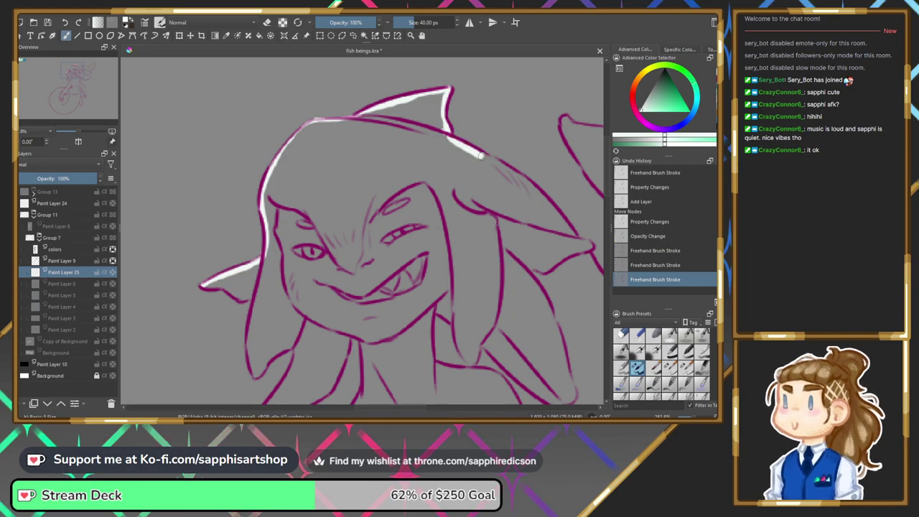
{"action": "left_click_drag", "start_coordinate": [502, 165], "coordinate": [557, 217]}
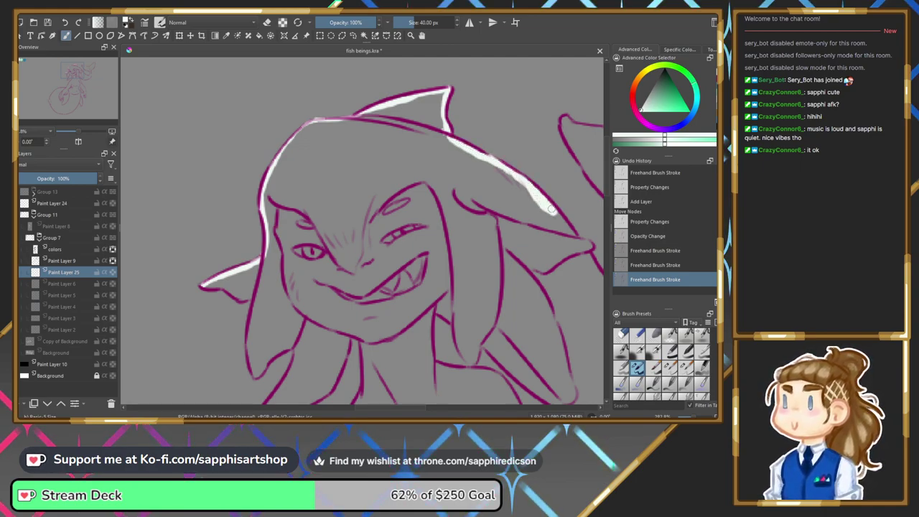
Continue the mint cream outline past the hair tip and around the inner curve of the raised tail.
{"action": "left_click_drag", "start_coordinate": [72, 76], "coordinate": [93, 82]}
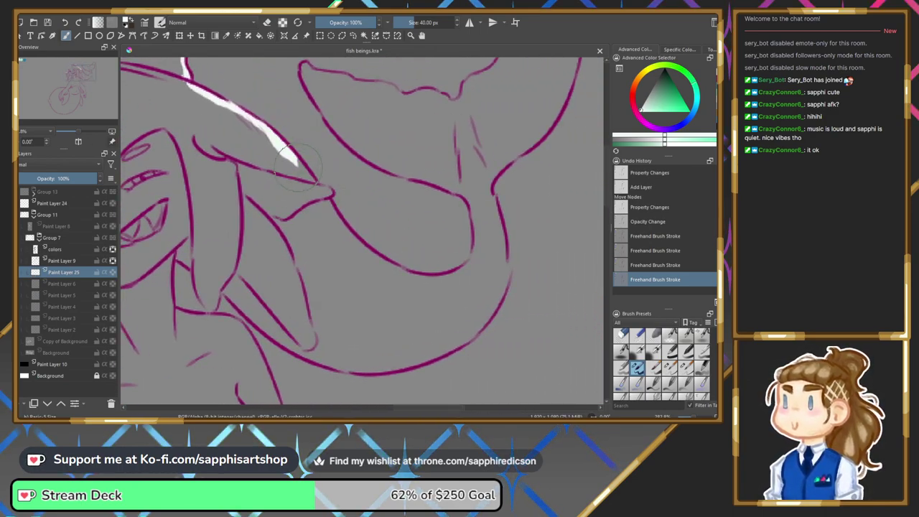
{"action": "left_click_drag", "start_coordinate": [298, 162], "coordinate": [328, 192]}
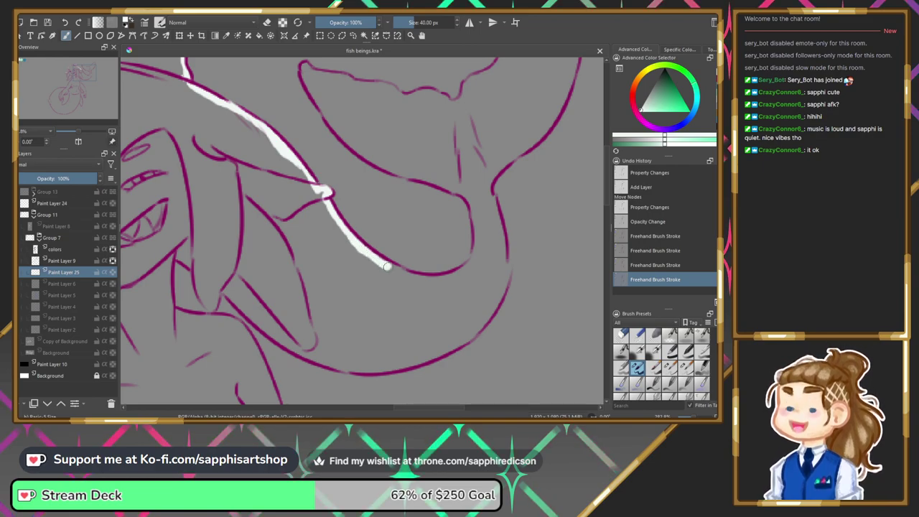
{"action": "left_click_drag", "start_coordinate": [374, 258], "coordinate": [396, 270]}
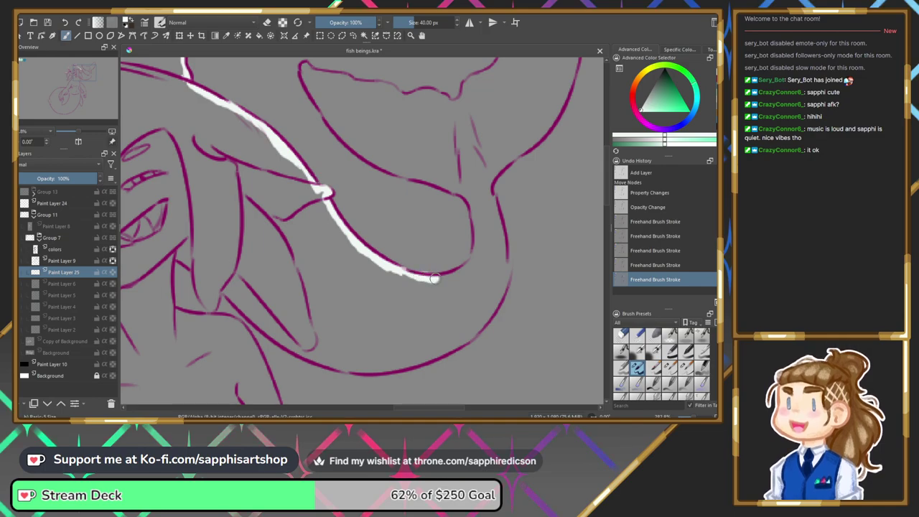
{"action": "mouse_move", "coordinate": [474, 261]}
{"action": "left_mouse_down"}
{"action": "mouse_move", "coordinate": [474, 216]}
{"action": "mouse_move", "coordinate": [462, 190]}
{"action": "mouse_move", "coordinate": [414, 175]}
{"action": "left_mouse_up"}
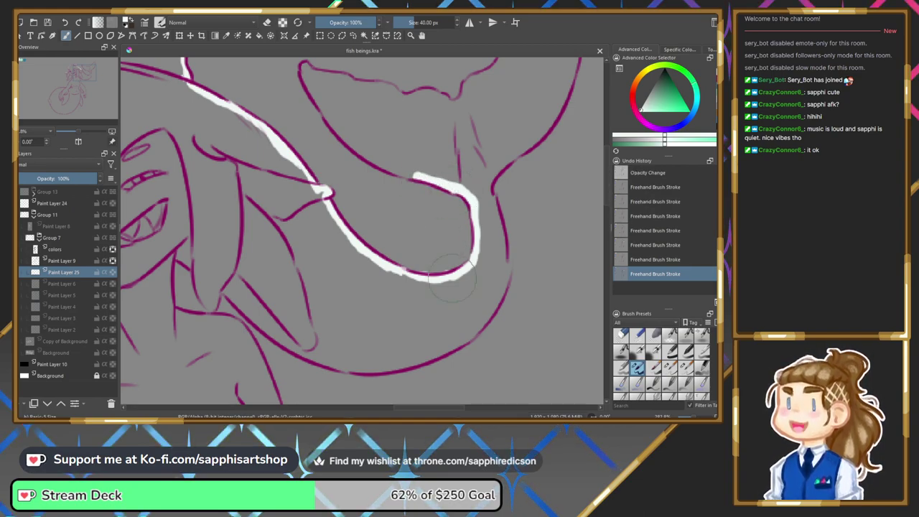
Outline the tail fin in mint cream along its left side, wavy upper edge and part of its right side.
{"action": "key", "text": "e"}
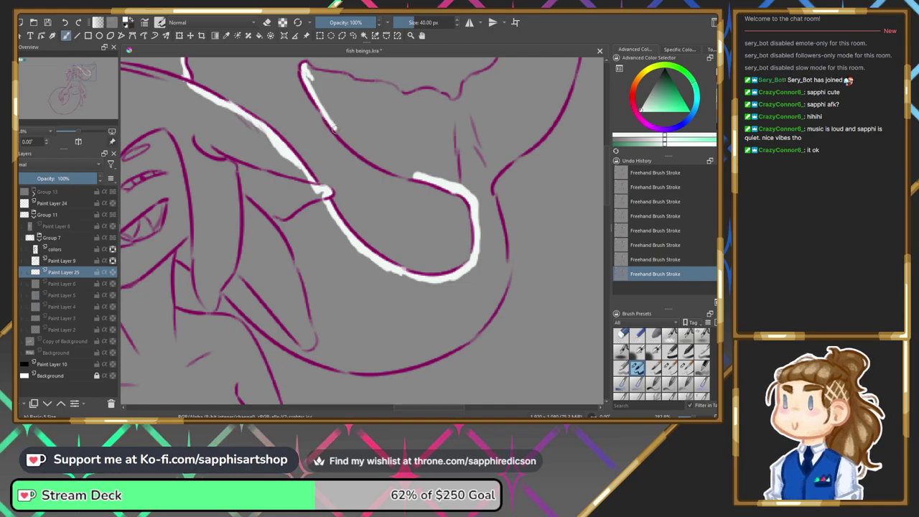
{"action": "left_click_drag", "start_coordinate": [343, 140], "coordinate": [416, 177]}
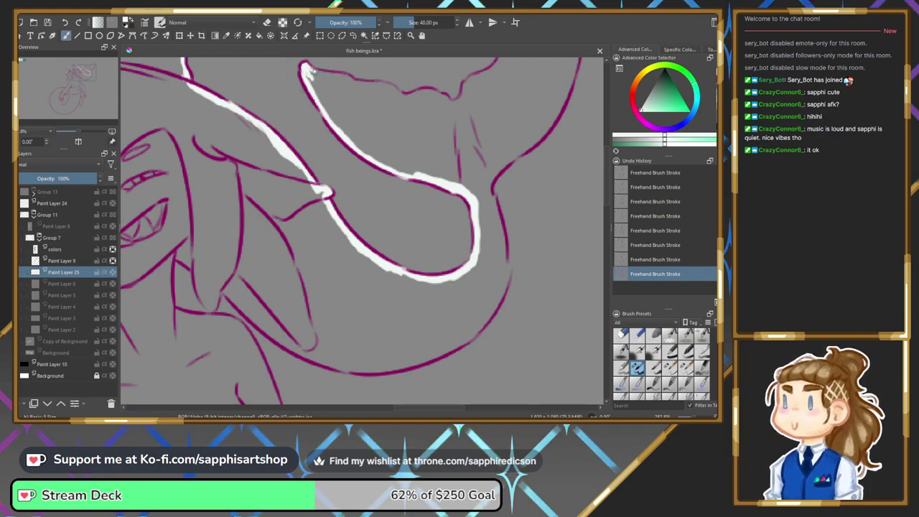
{"action": "left_click_drag", "start_coordinate": [312, 71], "coordinate": [428, 91]}
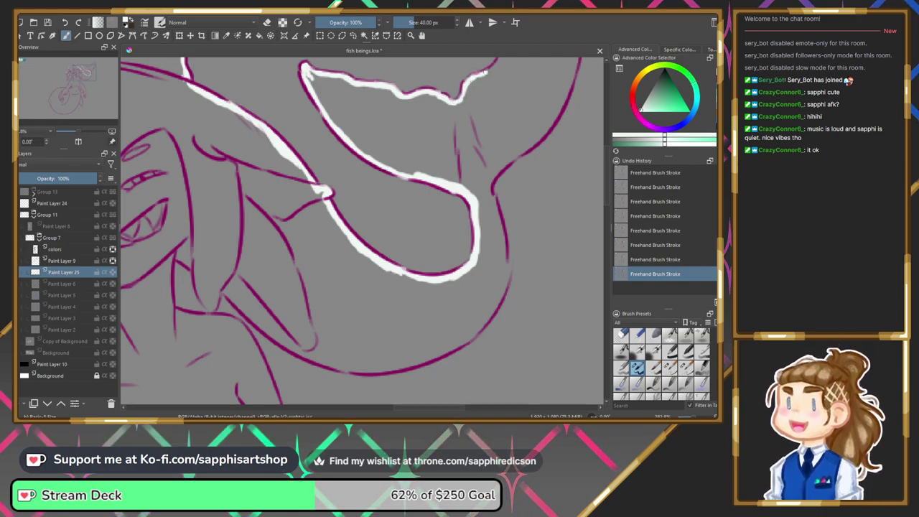
{"action": "mouse_move", "coordinate": [99, 61]}
{"action": "left_mouse_down"}
{"action": "mouse_move", "coordinate": [90, 64]}
{"action": "mouse_move", "coordinate": [109, 74]}
{"action": "left_mouse_up"}
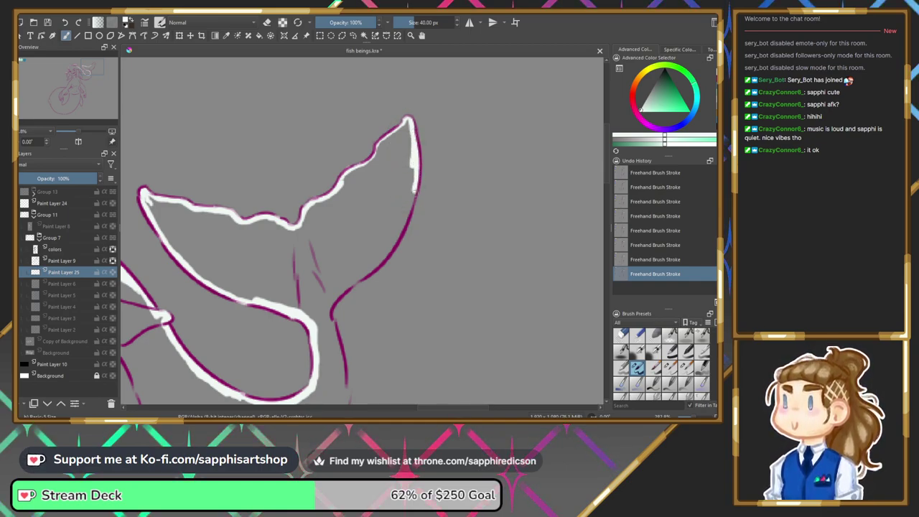
{"action": "left_click_drag", "start_coordinate": [388, 247], "coordinate": [377, 264]}
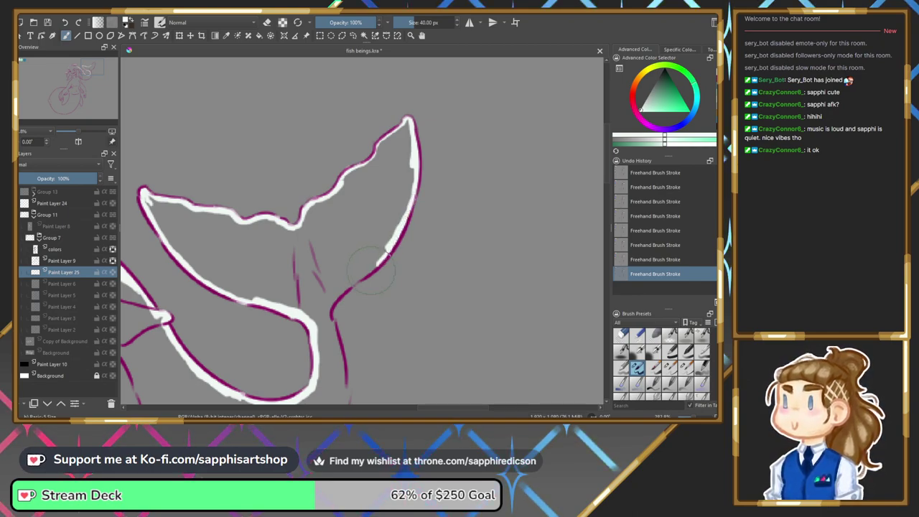
Show Paint Layer 6 and set up the 4 px details brush in the line art's dark magenta.
{"action": "left_click_drag", "start_coordinate": [91, 70], "coordinate": [89, 78]}
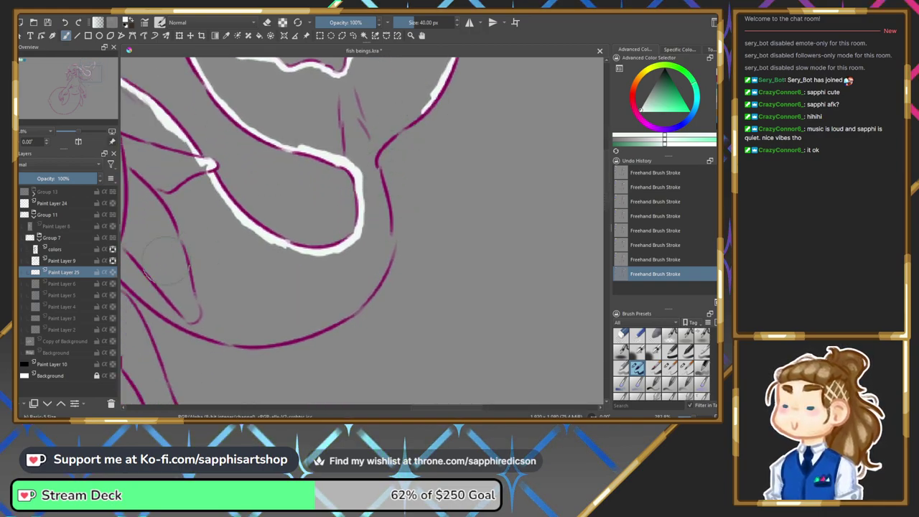
{"action": "left_click", "coordinate": [20, 284]}
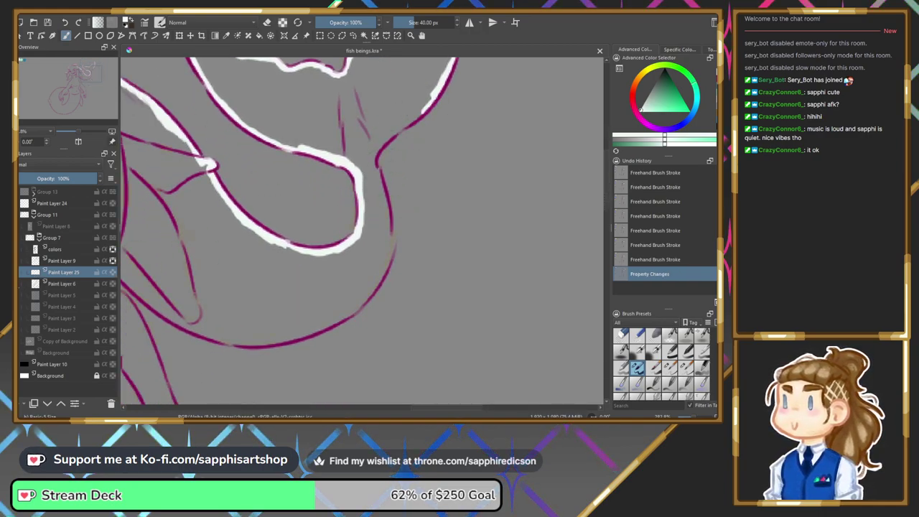
{"action": "left_click", "coordinate": [669, 367]}
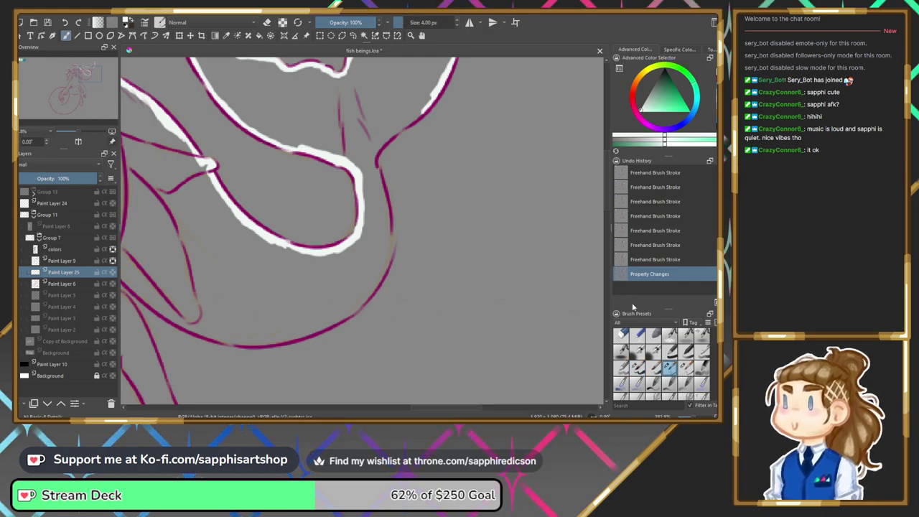
{"action": "left_click", "coordinate": [670, 119]}
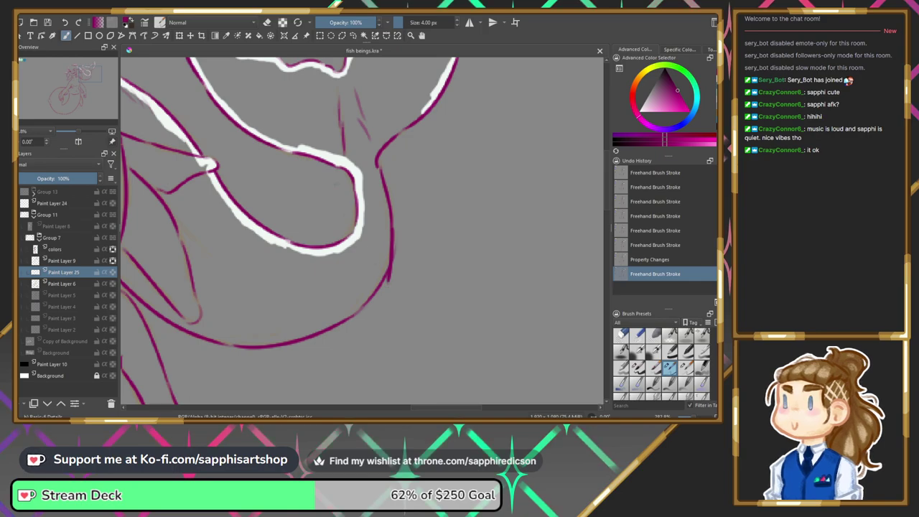
{"action": "key", "text": "ctrl+z"}
{"action": "left_click_drag", "start_coordinate": [389, 230], "coordinate": [393, 262]}
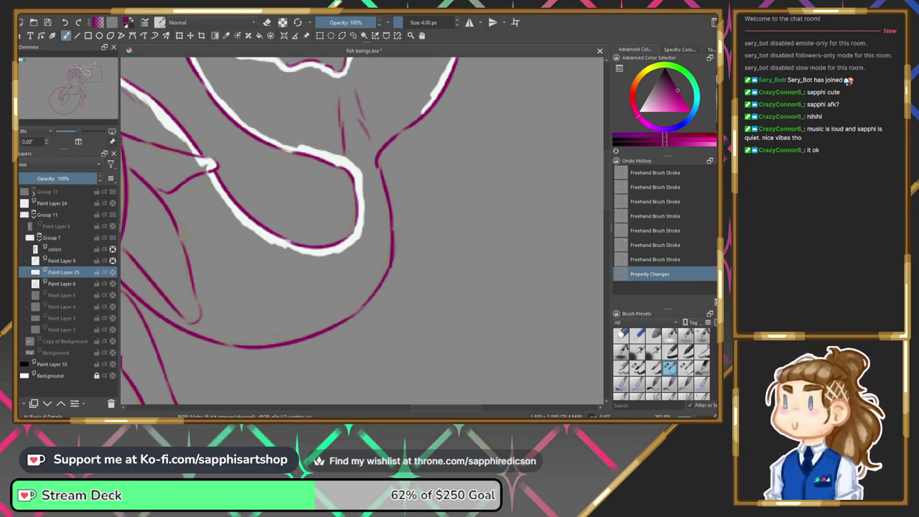
{"action": "left_click", "coordinate": [637, 367]}
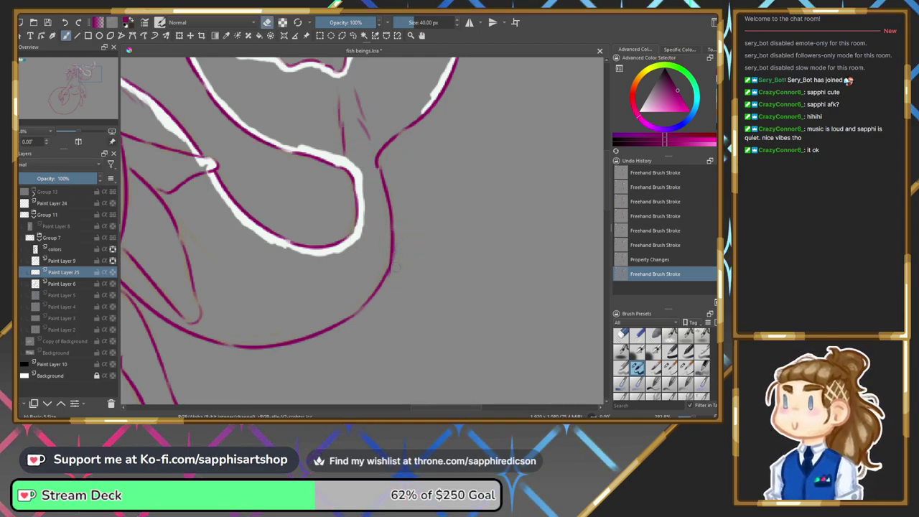
{"action": "left_click_drag", "start_coordinate": [395, 267], "coordinate": [402, 262]}
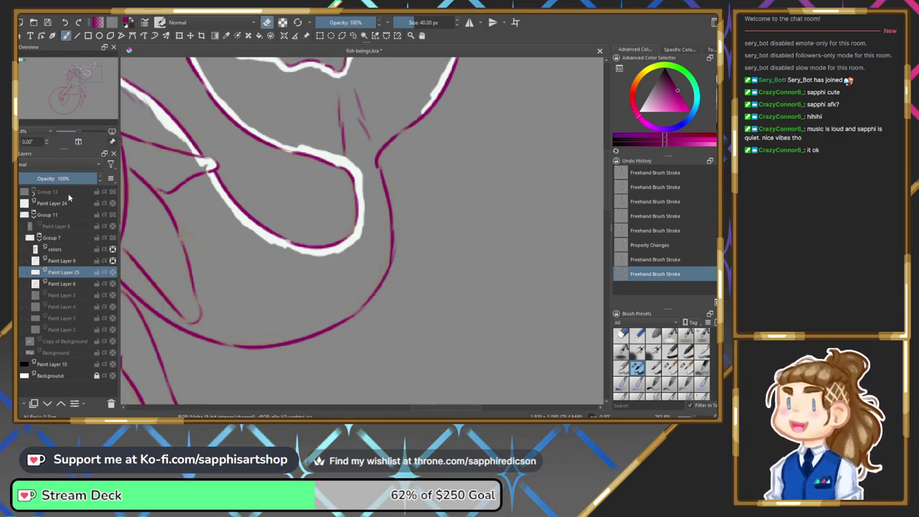
{"action": "key", "text": "ctrl+z"}
{"action": "key", "text": "ctrl+z"}
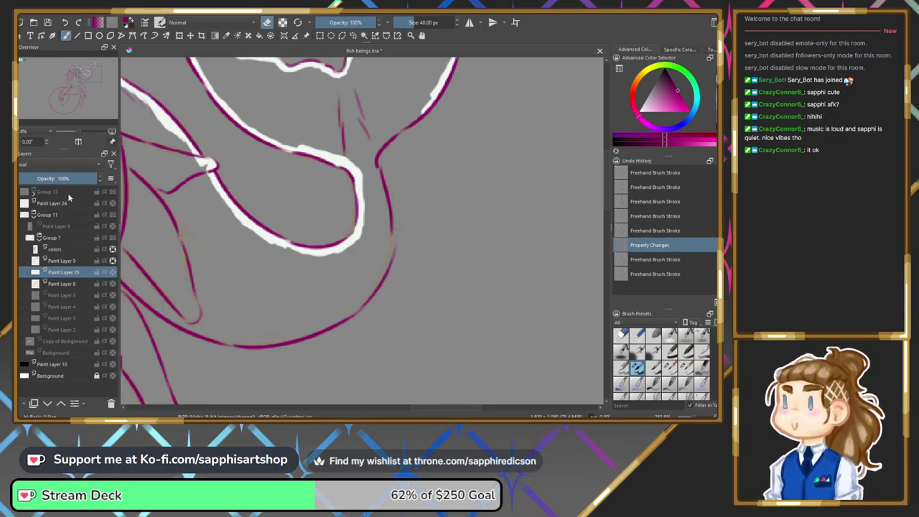
Unlock the alpha of Paint Layer 9 and use the 4 px details brush to close the tail's outer line and add short marks along its lower curve.
{"action": "left_click", "coordinate": [35, 260]}
{"action": "left_click", "coordinate": [35, 260]}
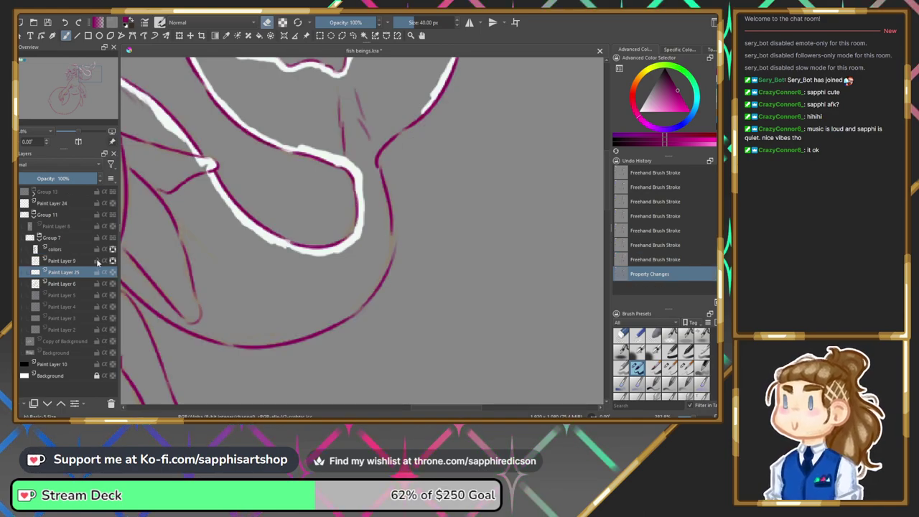
{"action": "left_click", "coordinate": [72, 263]}
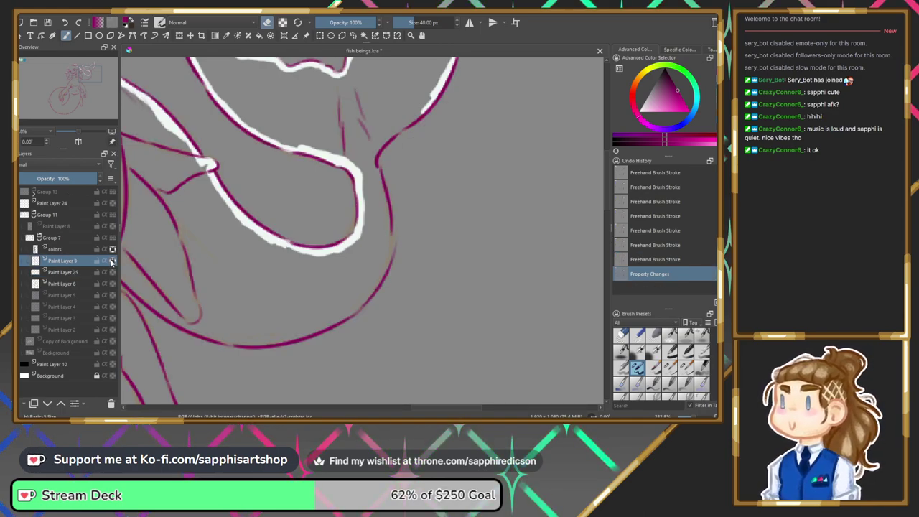
{"action": "left_click", "coordinate": [672, 372]}
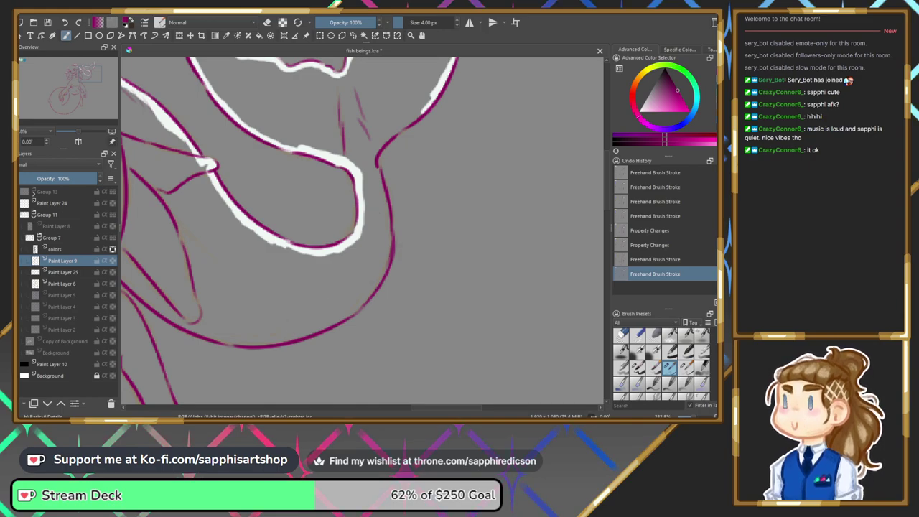
{"action": "left_click_drag", "start_coordinate": [223, 338], "coordinate": [274, 337]}
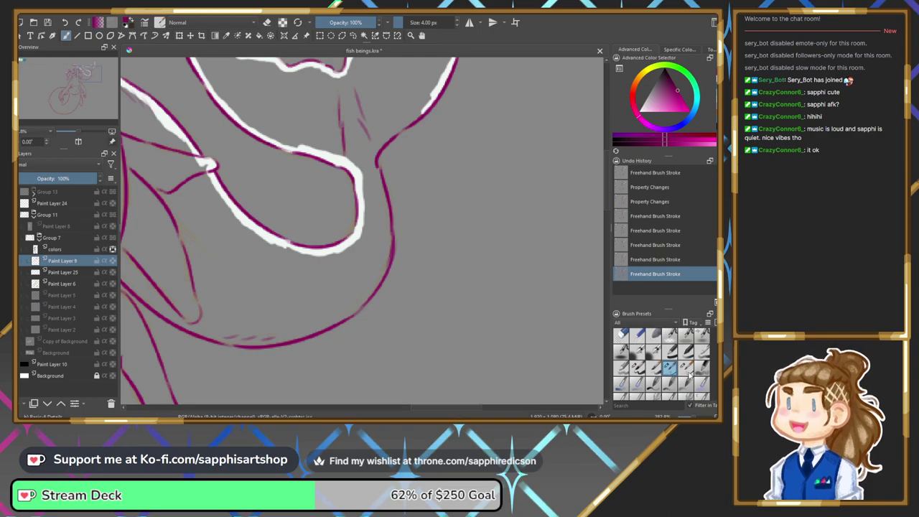
Switch to the 40 px brush as an eraser and hide Paint Layer 6, then undo the hiding.
{"action": "left_click", "coordinate": [637, 367]}
{"action": "left_click", "coordinate": [21, 284]}
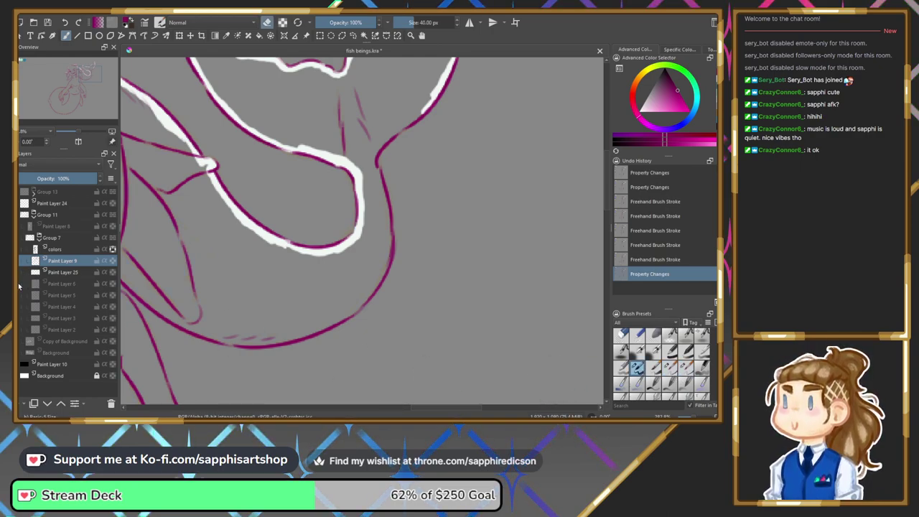
{"action": "key", "text": "ctrl+z"}
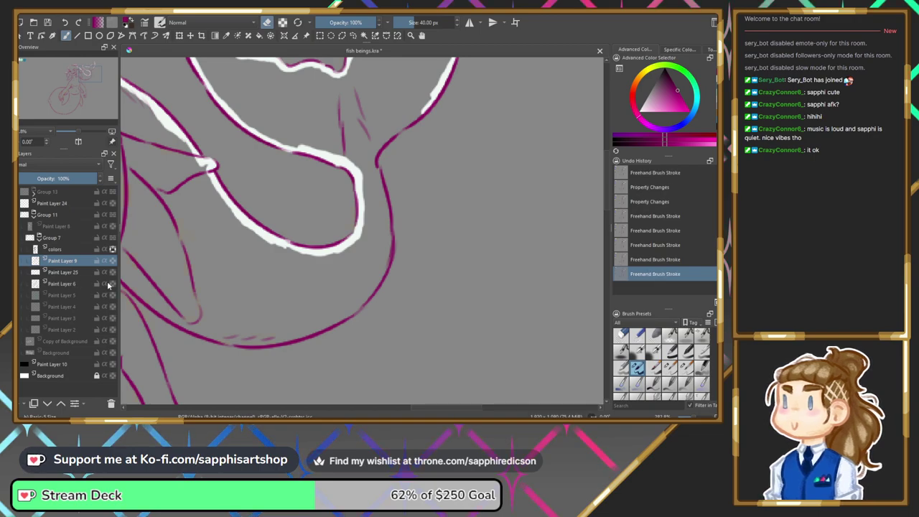
Hide Paint Layer 6, select Paint Layer 25 and switch the brush from erasing in magenta to painting in mint cream.
{"action": "left_click", "coordinate": [20, 285]}
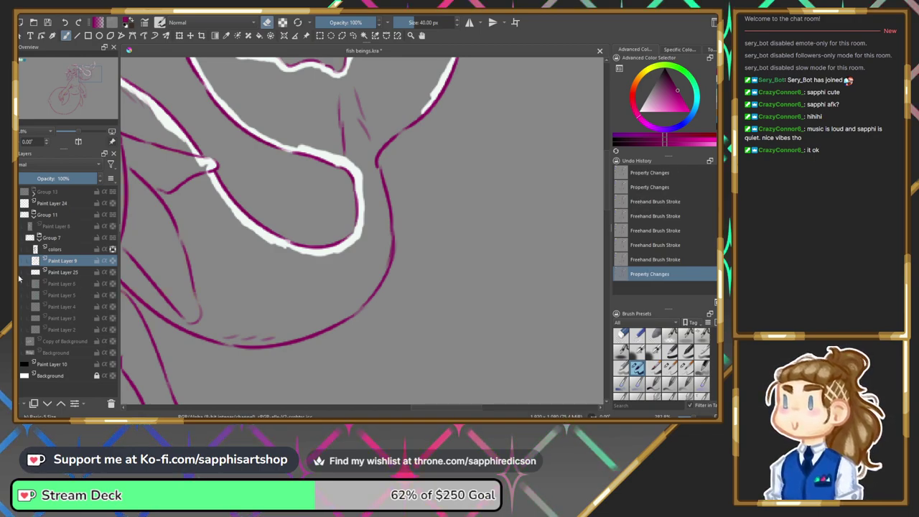
{"action": "left_click", "coordinate": [58, 273]}
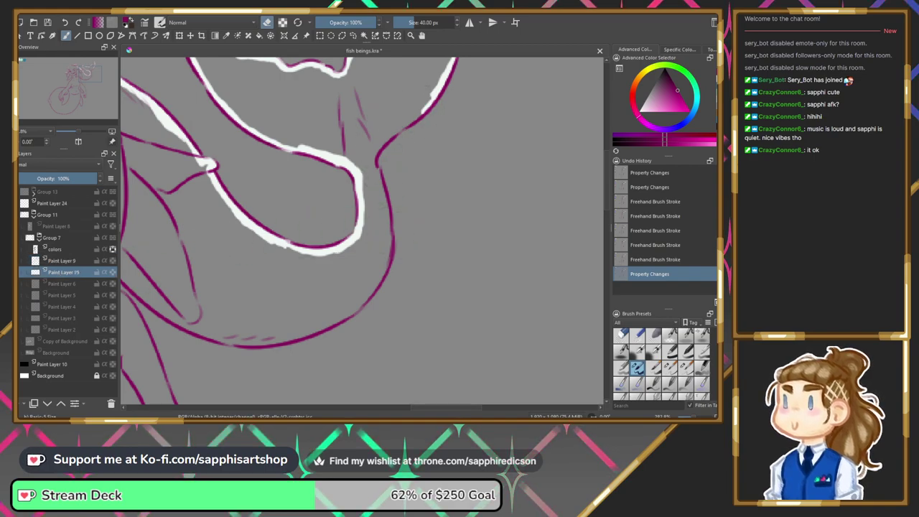
{"action": "key", "text": "ctrl+z"}
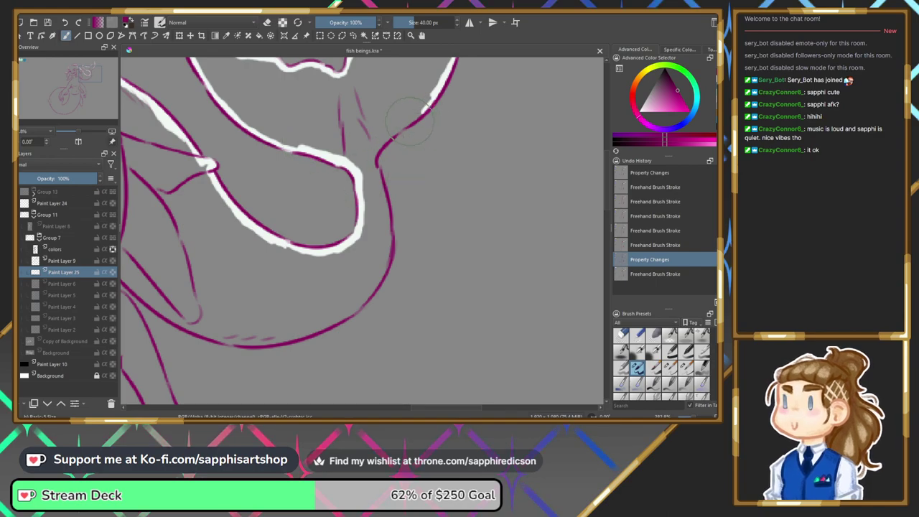
{"action": "key", "text": "ctrl+shift+z"}
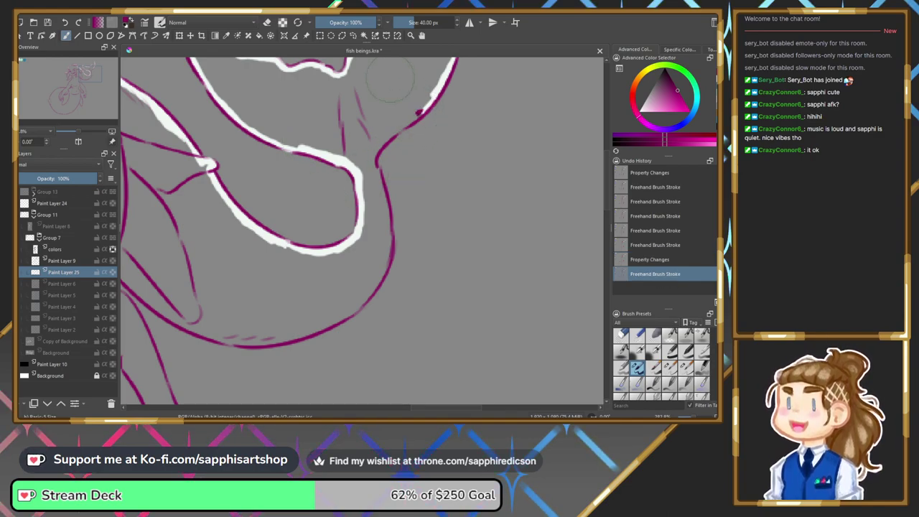
{"action": "key", "text": "ctrl+z"}
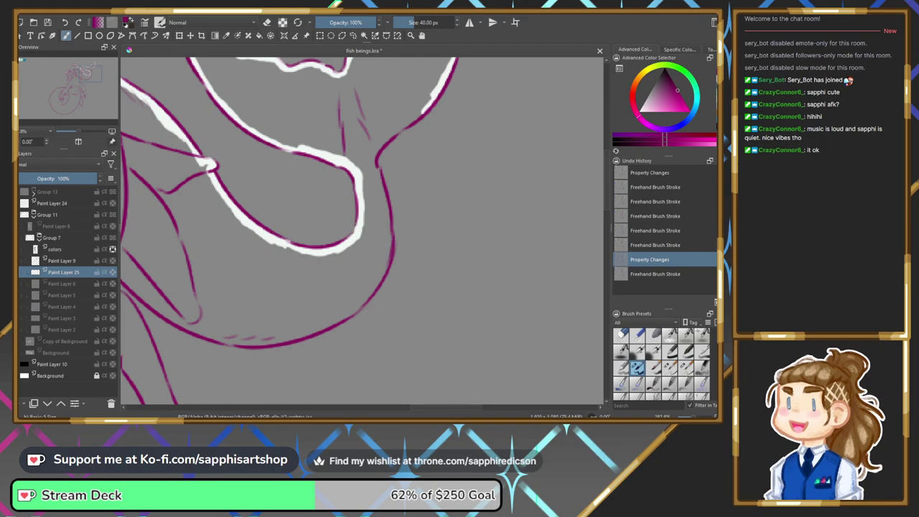
{"action": "key", "text": "x"}
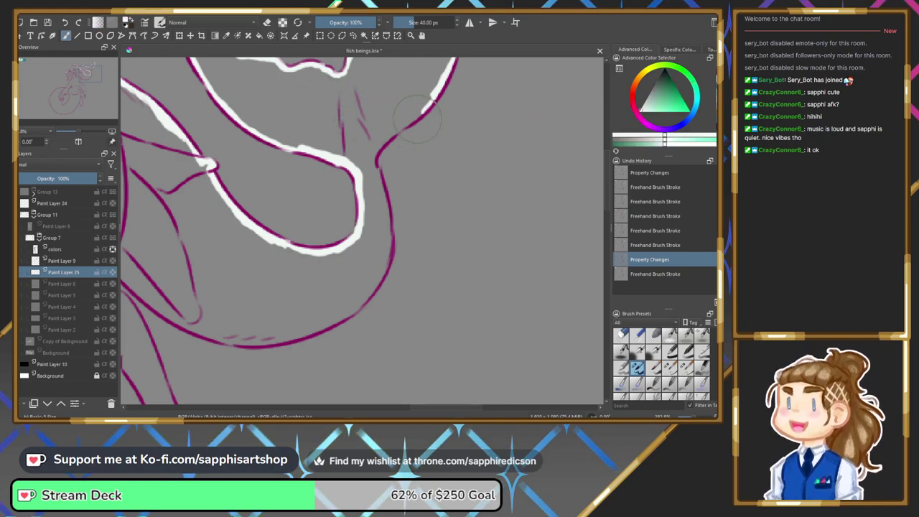
Outline the outer and lower edge of the large curved lobe beside the head, plus the neck side and pointed tip below the face.
{"action": "left_click_drag", "start_coordinate": [433, 93], "coordinate": [375, 164]}
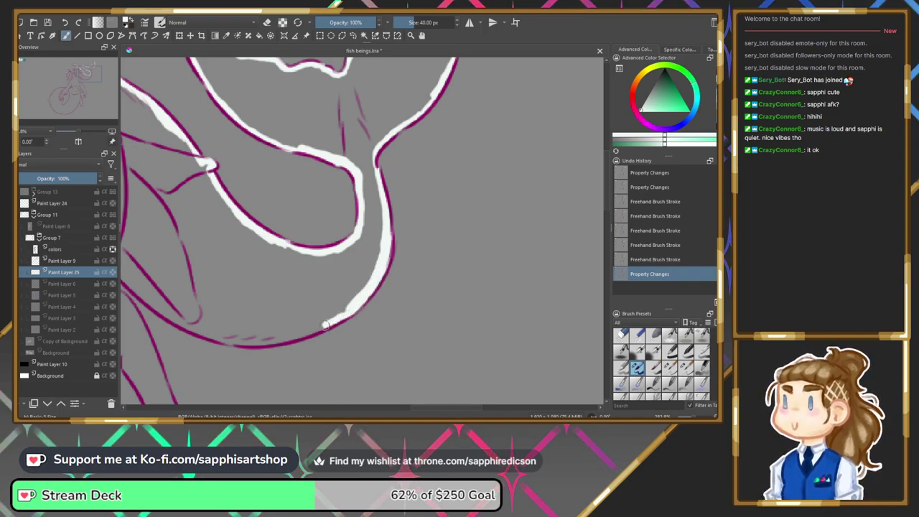
{"action": "left_click_drag", "start_coordinate": [92, 74], "coordinate": [81, 73]}
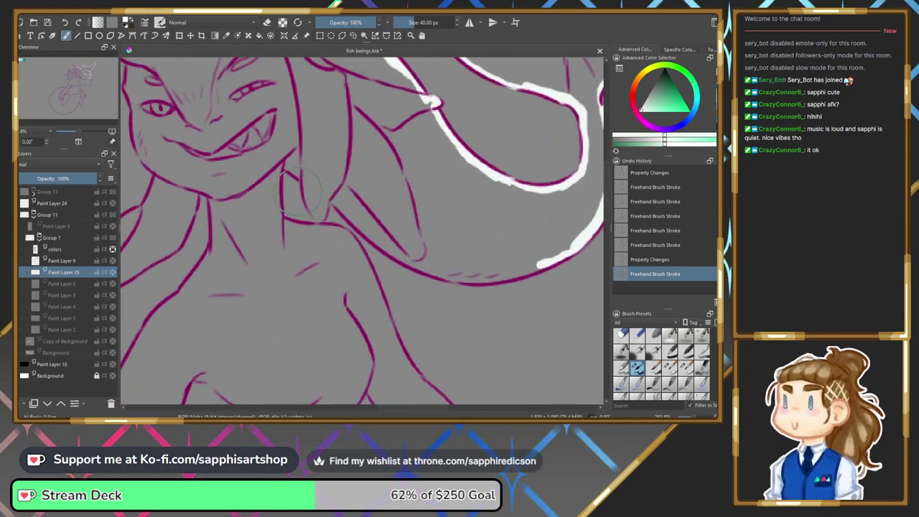
{"action": "left_click_drag", "start_coordinate": [279, 188], "coordinate": [280, 223]}
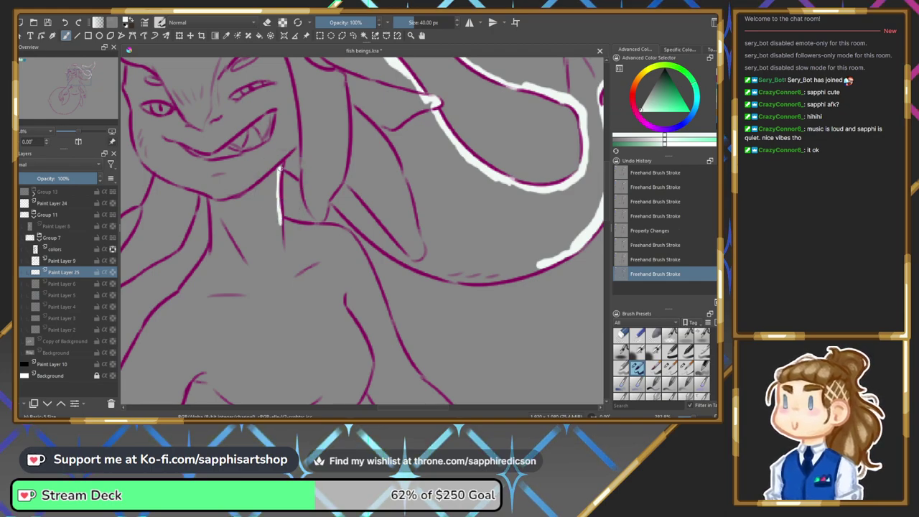
{"action": "mouse_move", "coordinate": [299, 176]}
{"action": "left_mouse_down"}
{"action": "mouse_move", "coordinate": [313, 214]}
{"action": "mouse_move", "coordinate": [327, 206]}
{"action": "left_mouse_up"}
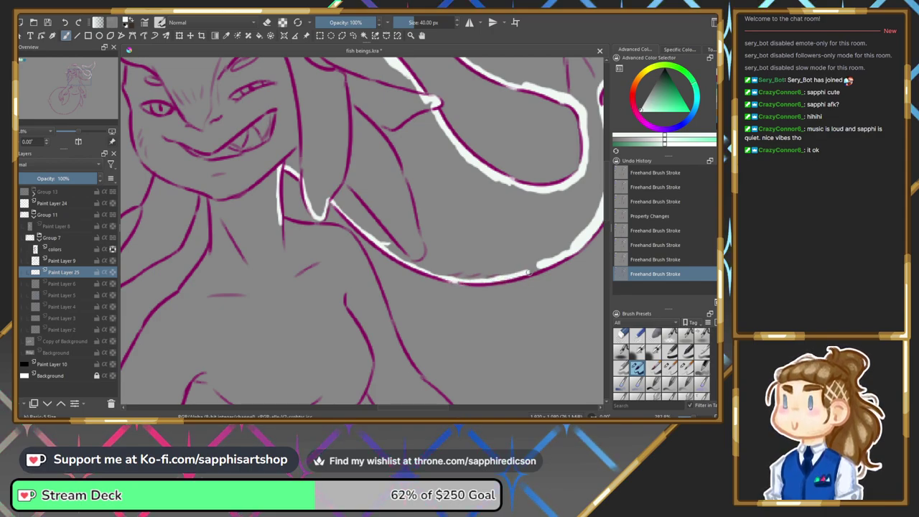
{"action": "left_click_drag", "start_coordinate": [543, 267], "coordinate": [562, 257]}
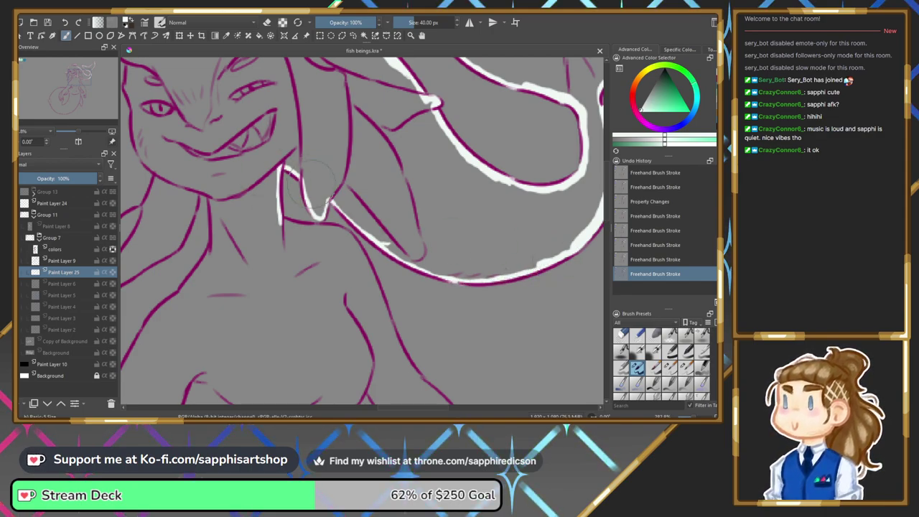
Paint the mint cream outline along the shoulder beside the curved lobe and down the outer arm to the wrist.
{"action": "left_click_drag", "start_coordinate": [81, 78], "coordinate": [76, 76]}
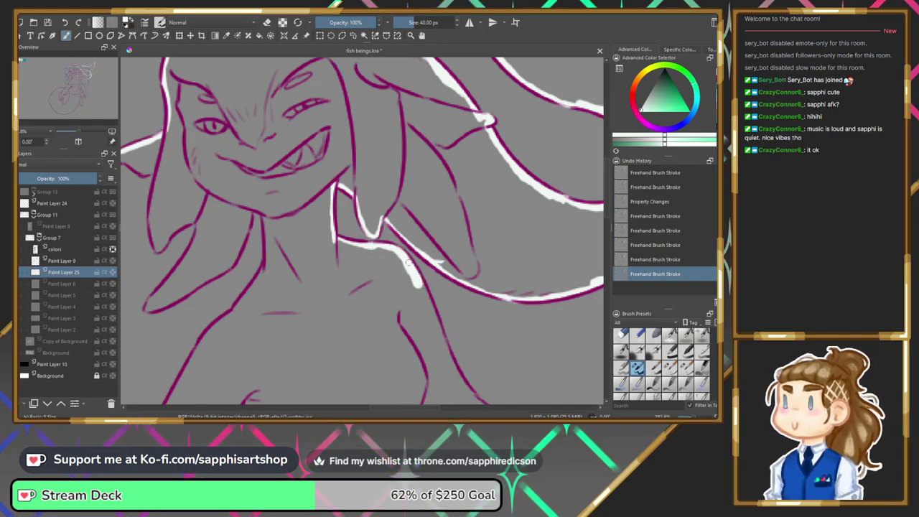
{"action": "left_click_drag", "start_coordinate": [65, 79], "coordinate": [82, 82]}
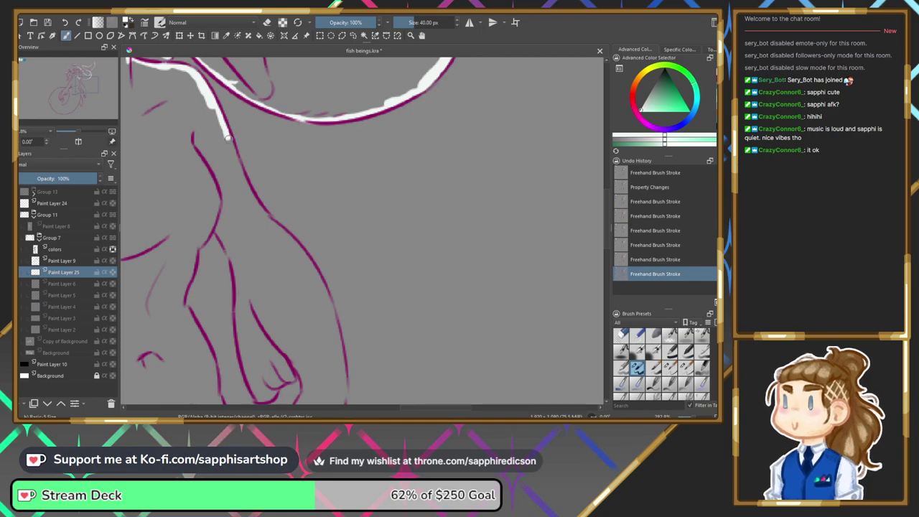
{"action": "left_click_drag", "start_coordinate": [239, 167], "coordinate": [323, 287]}
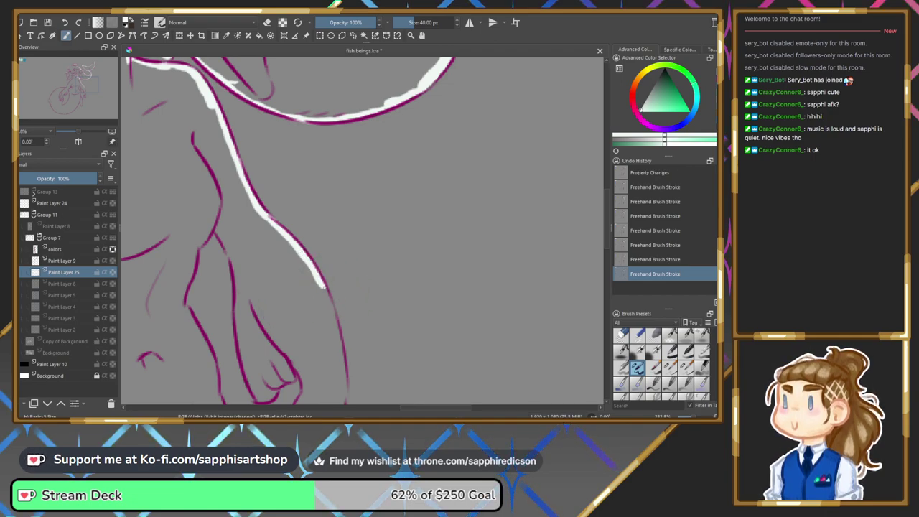
{"action": "left_click_drag", "start_coordinate": [321, 284], "coordinate": [344, 392]}
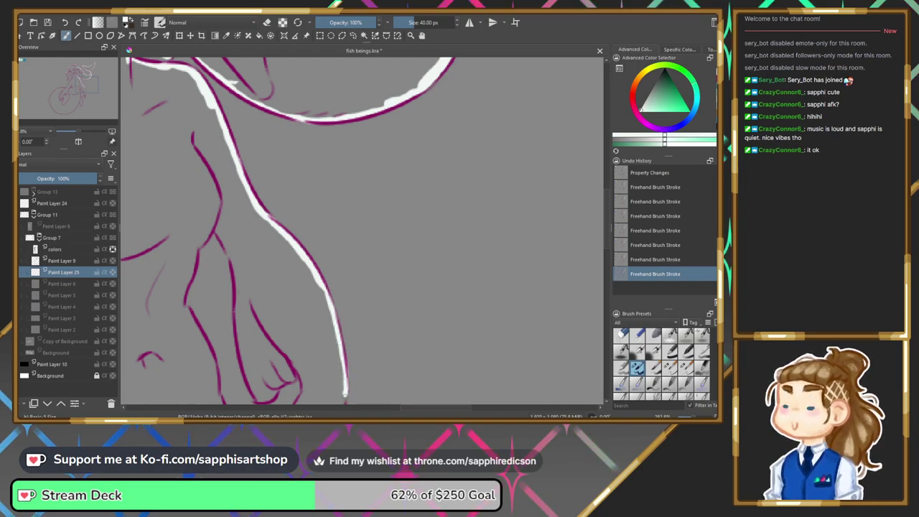
{"action": "left_click_drag", "start_coordinate": [84, 92], "coordinate": [82, 102]}
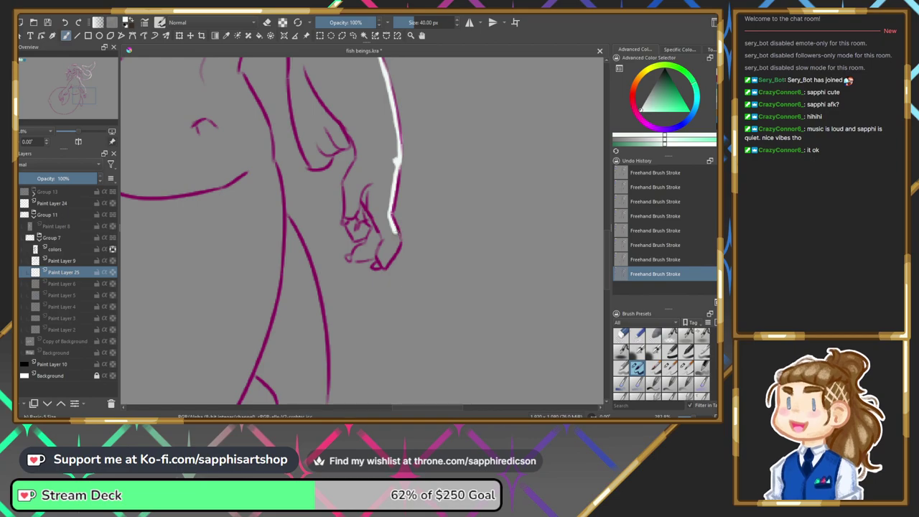
Outline the lowered hand's fingers and inner wrist, continuing up the edge of the forearm fin to the upper arm.
{"action": "left_click_drag", "start_coordinate": [393, 247], "coordinate": [375, 267]}
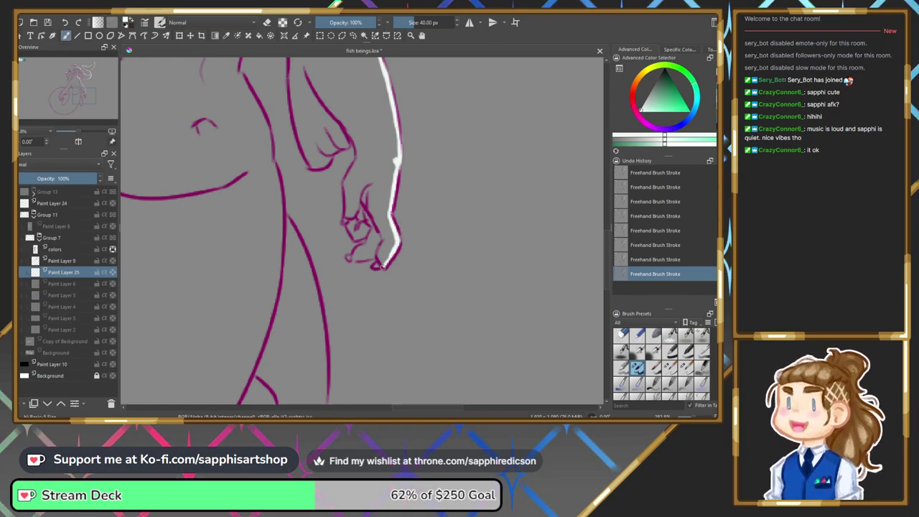
{"action": "left_click", "coordinate": [375, 266]}
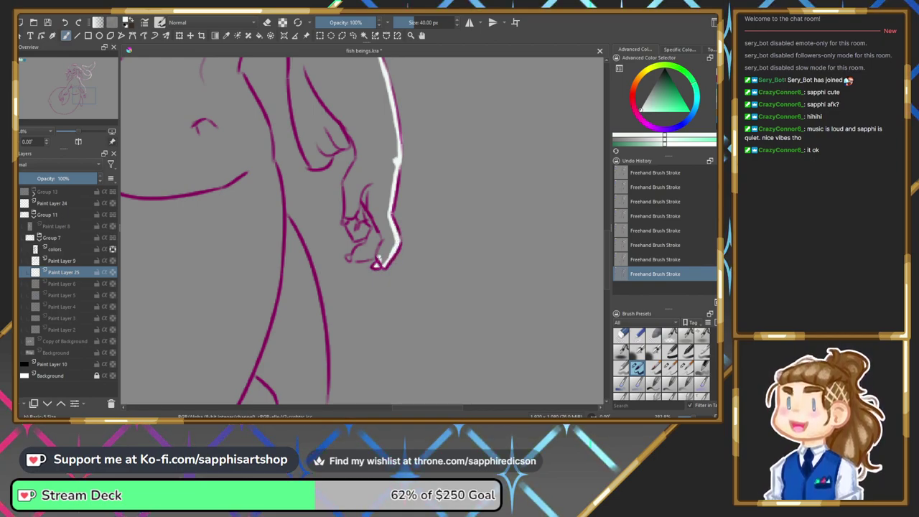
{"action": "left_click_drag", "start_coordinate": [375, 255], "coordinate": [350, 257]}
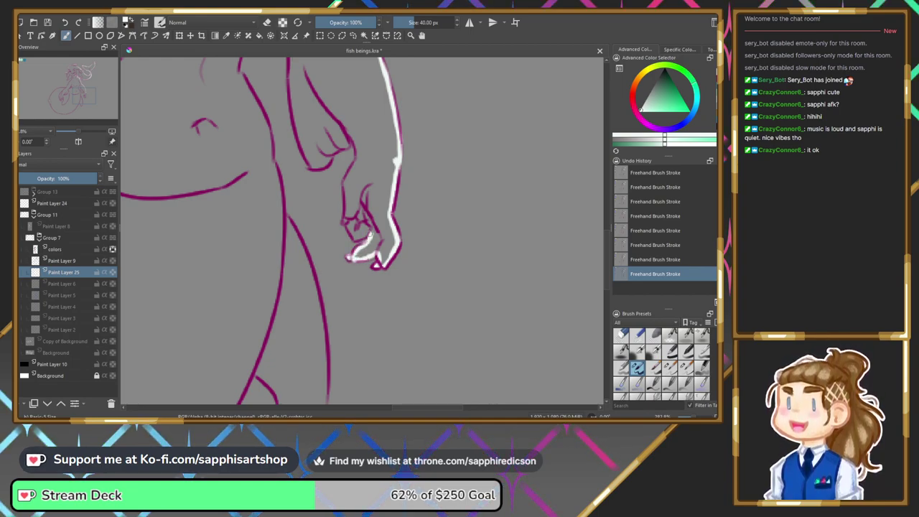
{"action": "left_click_drag", "start_coordinate": [371, 235], "coordinate": [355, 236]}
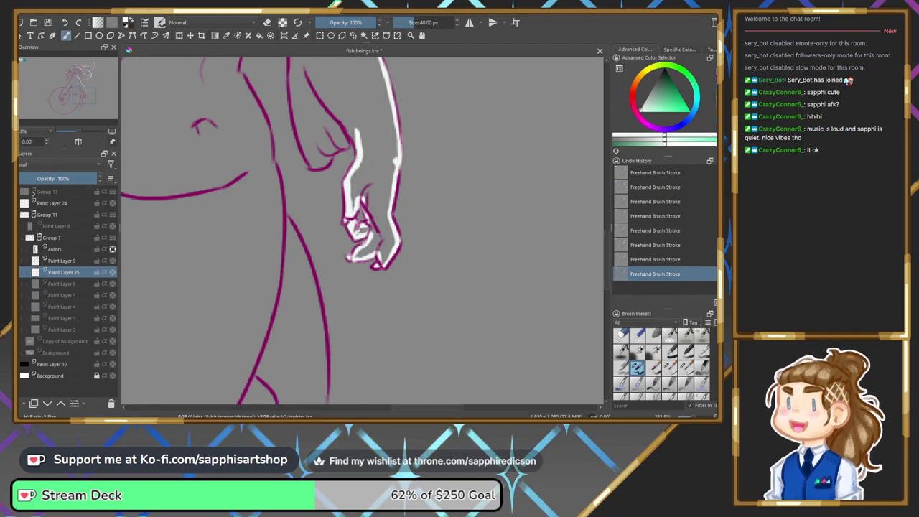
{"action": "left_click_drag", "start_coordinate": [196, 180], "coordinate": [188, 278]}
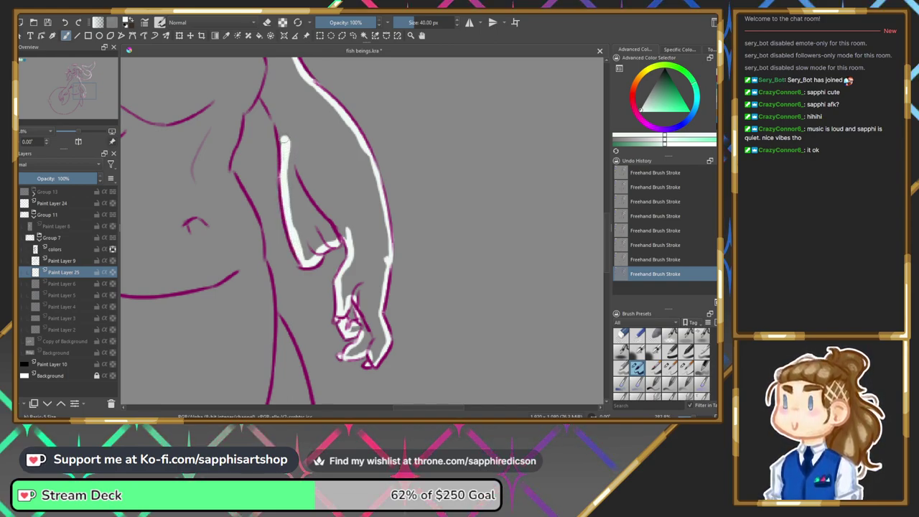
{"action": "left_click_drag", "start_coordinate": [84, 91], "coordinate": [79, 84]}
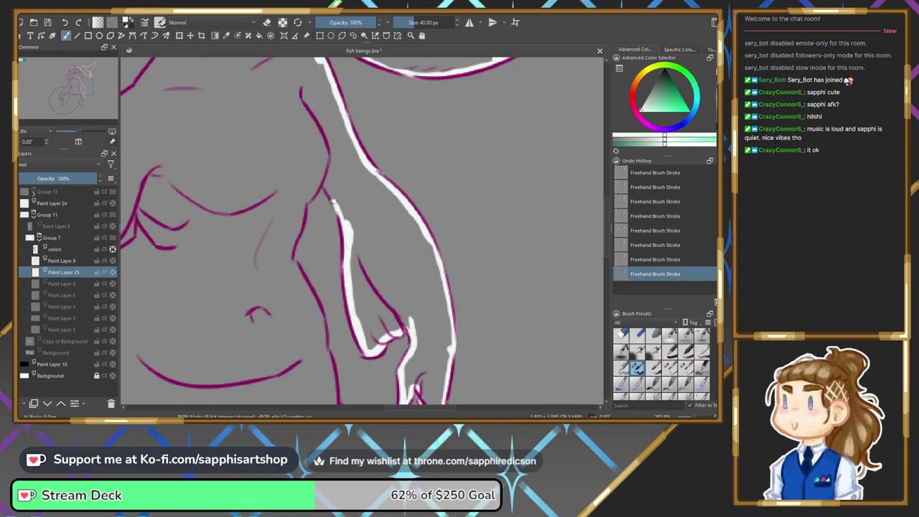
Outline the waist from below the armpit to the hip, including the pointed hip fin, in mint cream.
{"action": "mouse_move", "coordinate": [323, 183]}
{"action": "left_mouse_down"}
{"action": "mouse_move", "coordinate": [300, 206]}
{"action": "mouse_move", "coordinate": [292, 266]}
{"action": "left_mouse_up"}
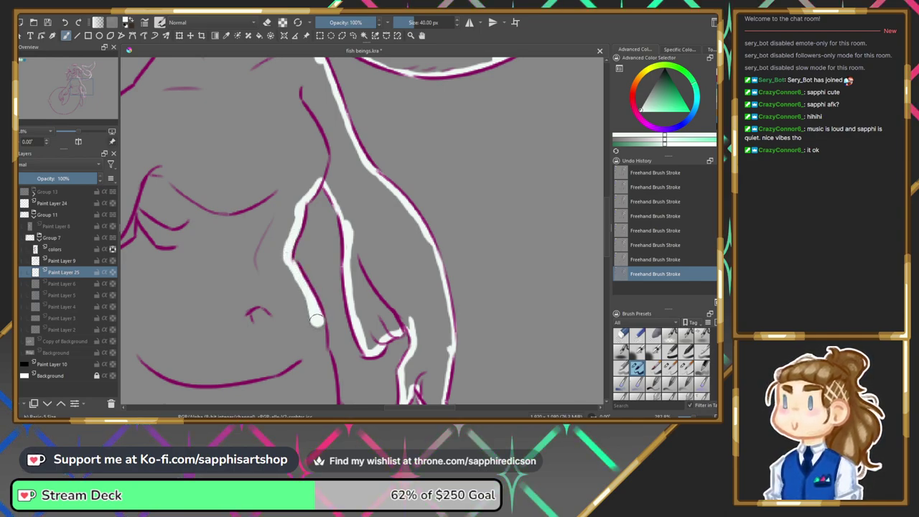
{"action": "left_click_drag", "start_coordinate": [73, 82], "coordinate": [83, 95]}
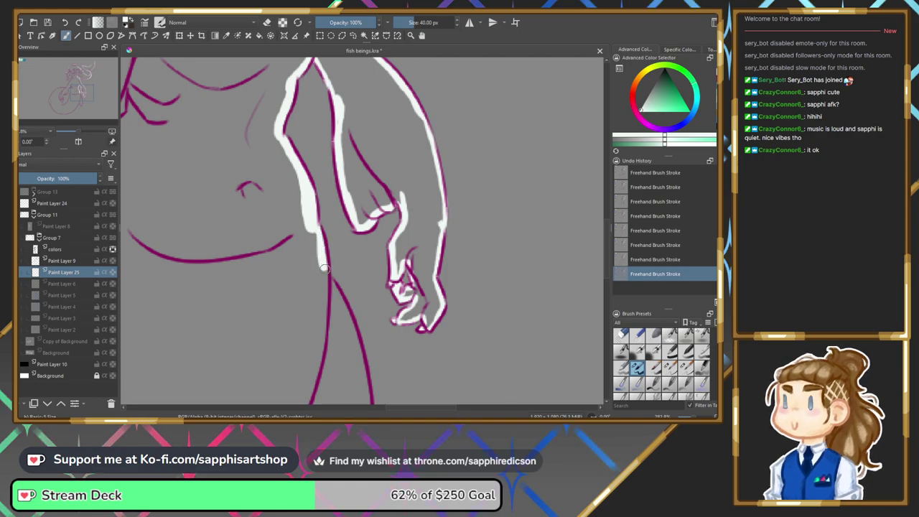
{"action": "left_click_drag", "start_coordinate": [337, 300], "coordinate": [353, 343]}
{"action": "left_click_drag", "start_coordinate": [82, 93], "coordinate": [84, 115]}
{"action": "mouse_move", "coordinate": [338, 154]}
{"action": "left_mouse_down"}
{"action": "mouse_move", "coordinate": [349, 277]}
{"action": "mouse_move", "coordinate": [334, 312]}
{"action": "mouse_move", "coordinate": [318, 307]}
{"action": "left_mouse_up"}
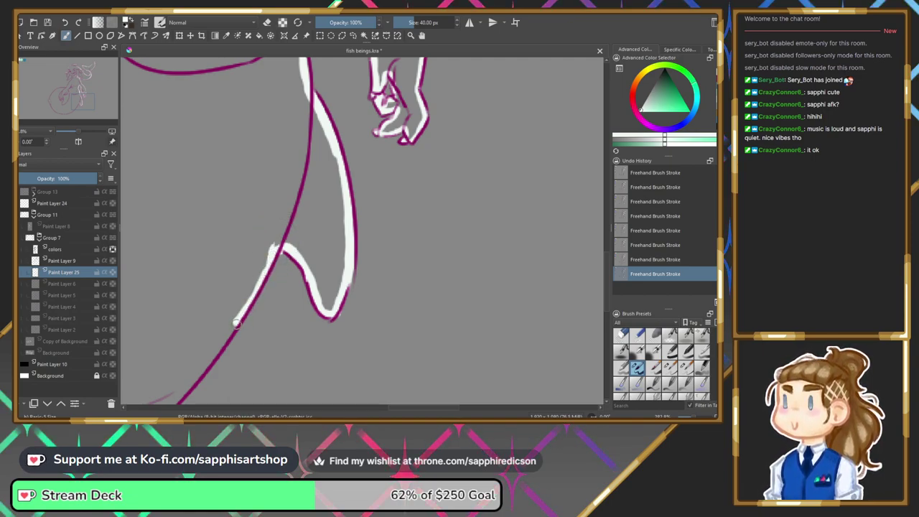
Continue the mint cream outline from the hip fin along the tail's outer edge to its lowest curve.
{"action": "left_click_drag", "start_coordinate": [224, 344], "coordinate": [206, 366]}
{"action": "left_click_drag", "start_coordinate": [85, 94], "coordinate": [77, 116]}
{"action": "key", "text": "e"}
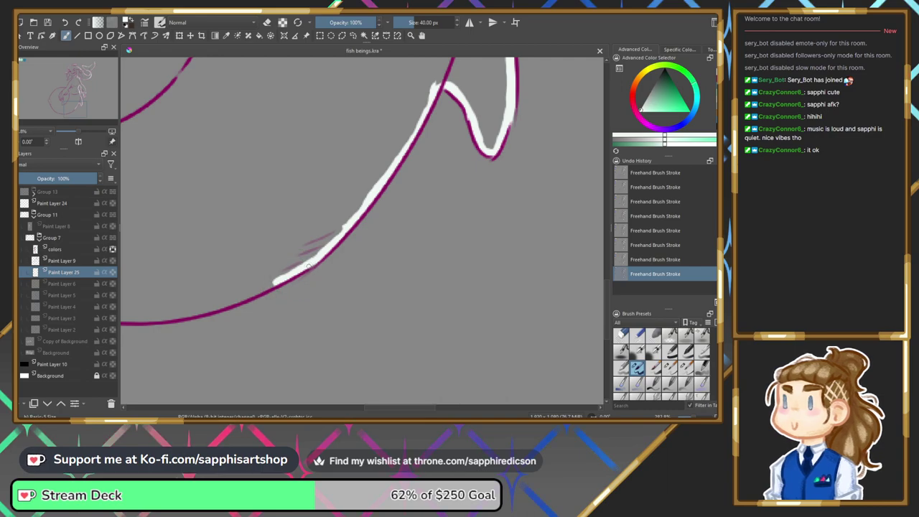
{"action": "mouse_move", "coordinate": [309, 267]}
{"action": "left_mouse_down"}
{"action": "mouse_move", "coordinate": [241, 302]}
{"action": "mouse_move", "coordinate": [129, 321]}
{"action": "left_mouse_up"}
{"action": "left_click_drag", "start_coordinate": [73, 108], "coordinate": [65, 107]}
{"action": "key", "text": "e"}
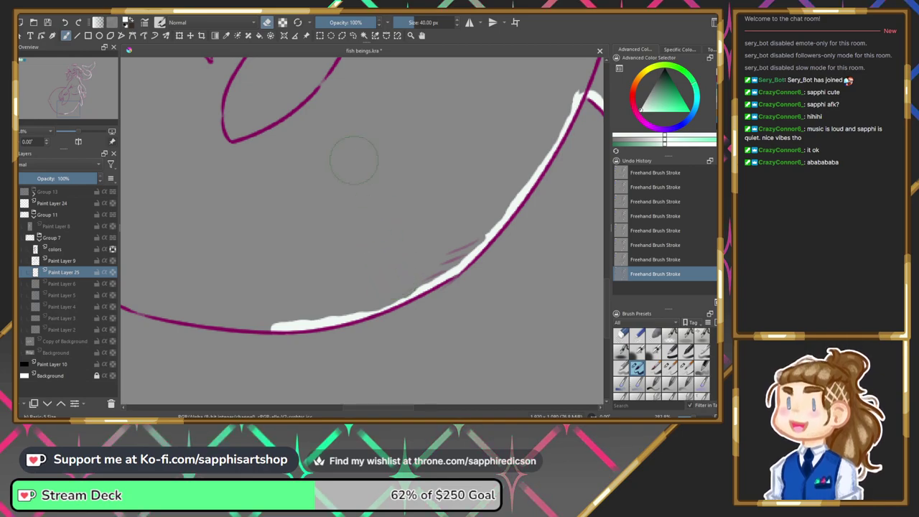
Outline the rest of the tail's bottom curve and its rising far side up to the angular bend.
{"action": "left_click_drag", "start_coordinate": [58, 100], "coordinate": [67, 113]}
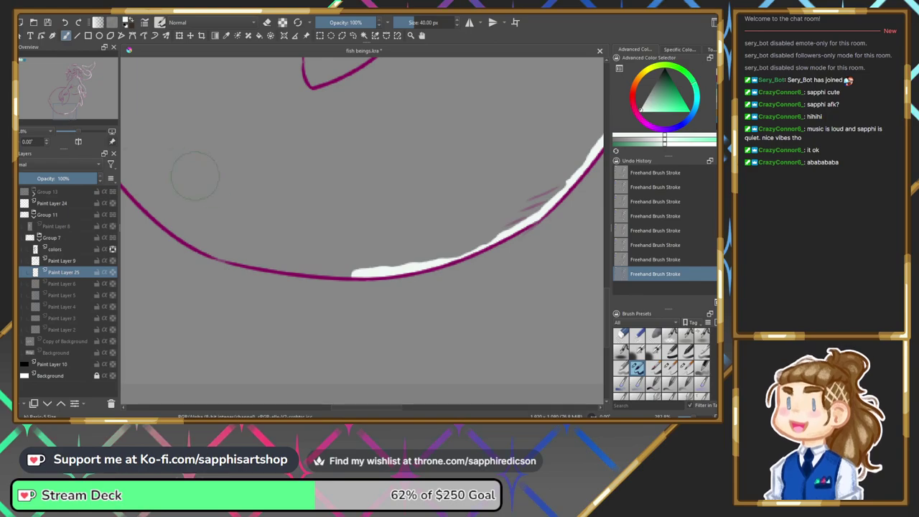
{"action": "mouse_move", "coordinate": [123, 183]}
{"action": "left_mouse_down"}
{"action": "mouse_move", "coordinate": [179, 238]}
{"action": "mouse_move", "coordinate": [208, 250]}
{"action": "left_mouse_up"}
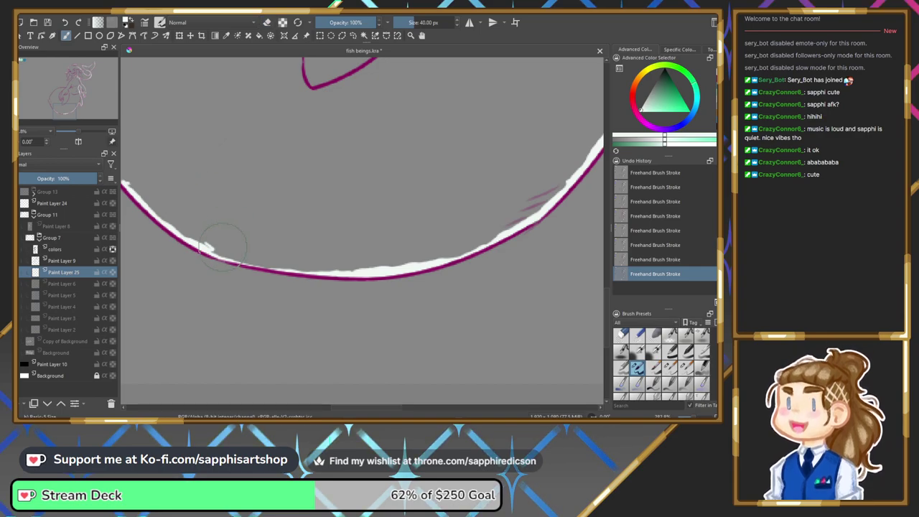
{"action": "left_click_drag", "start_coordinate": [214, 253], "coordinate": [247, 261]}
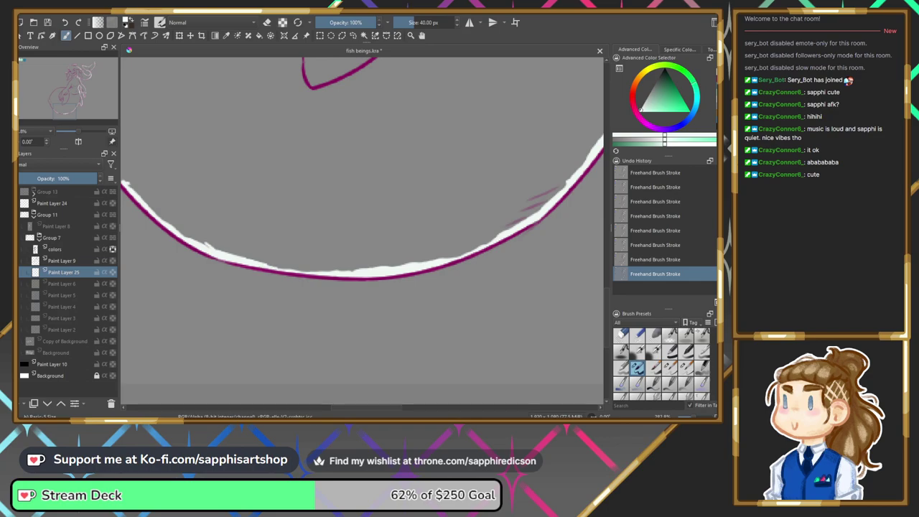
{"action": "left_click_drag", "start_coordinate": [66, 111], "coordinate": [58, 105]}
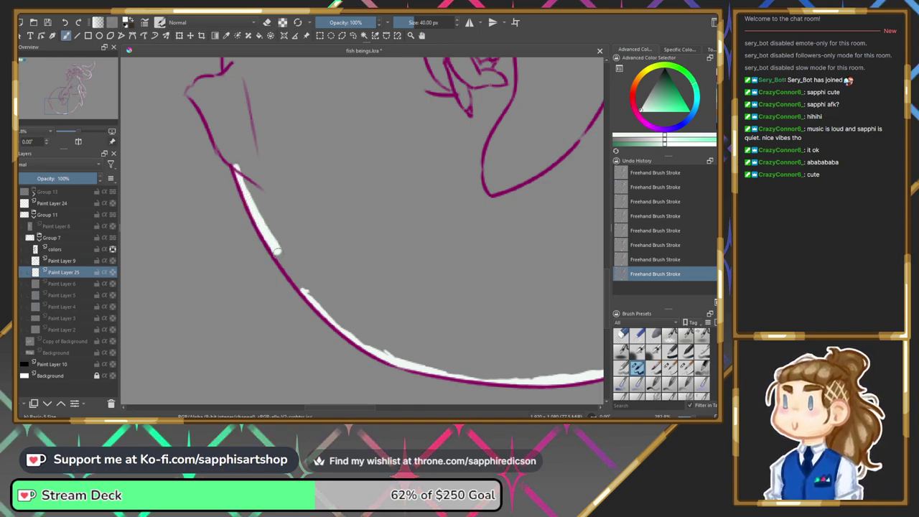
{"action": "left_click_drag", "start_coordinate": [288, 271], "coordinate": [339, 316]}
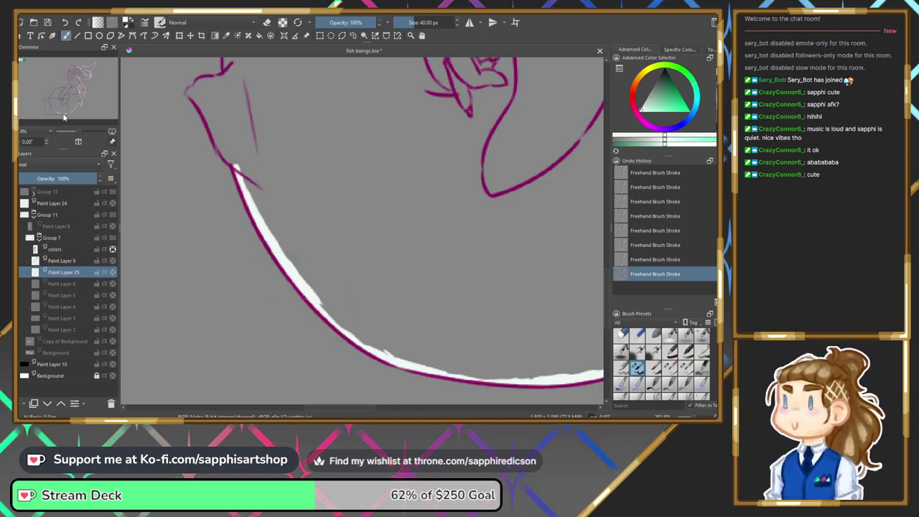
Outline the tail's pointed angular bend and its long upper arc in mint cream, up toward the lowered arm.
{"action": "left_click_drag", "start_coordinate": [64, 109], "coordinate": [61, 100]}
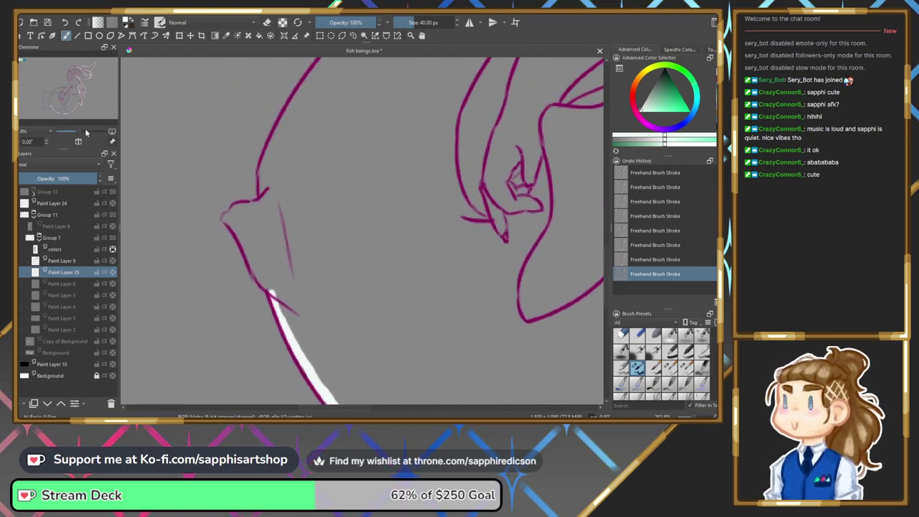
{"action": "mouse_move", "coordinate": [242, 207]}
{"action": "left_mouse_down"}
{"action": "mouse_move", "coordinate": [261, 203]}
{"action": "mouse_move", "coordinate": [227, 220]}
{"action": "mouse_move", "coordinate": [260, 278]}
{"action": "mouse_move", "coordinate": [282, 291]}
{"action": "left_mouse_up"}
{"action": "key", "text": "e"}
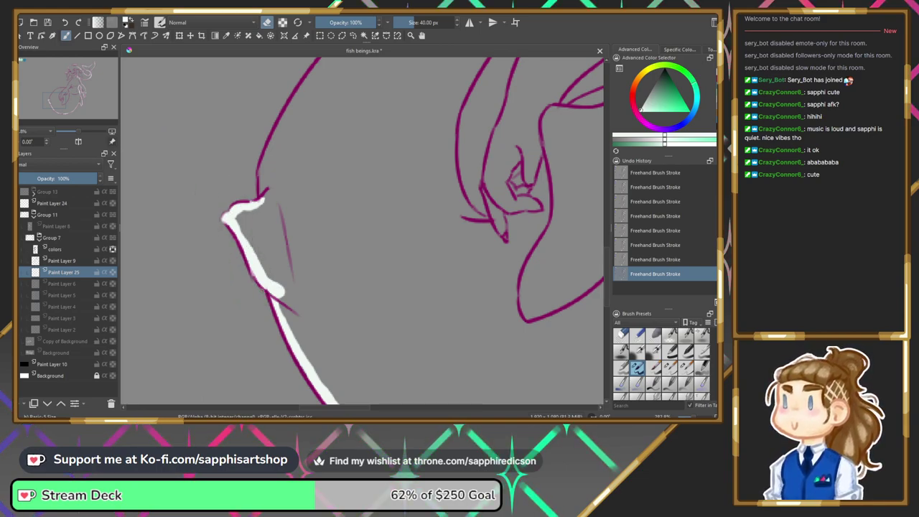
{"action": "left_click_drag", "start_coordinate": [49, 107], "coordinate": [51, 101]}
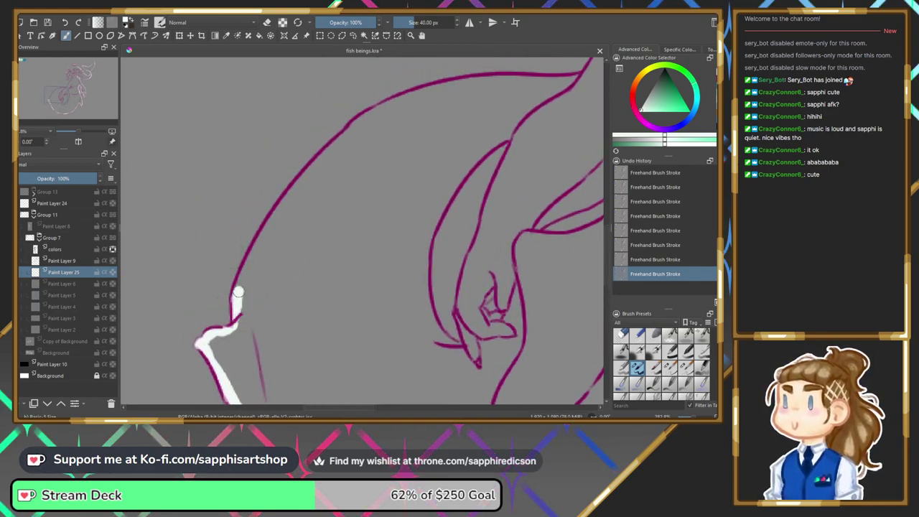
{"action": "mouse_move", "coordinate": [238, 291]}
{"action": "left_mouse_down"}
{"action": "mouse_move", "coordinate": [313, 164]}
{"action": "mouse_move", "coordinate": [296, 179]}
{"action": "mouse_move", "coordinate": [364, 115]}
{"action": "mouse_move", "coordinate": [424, 86]}
{"action": "mouse_move", "coordinate": [527, 77]}
{"action": "left_mouse_up"}
Outline both sides of the crescent-shaped gap between the tail and the lowered forearm, plus the small opening between the fingers.
{"action": "left_click_drag", "start_coordinate": [56, 96], "coordinate": [58, 95]}
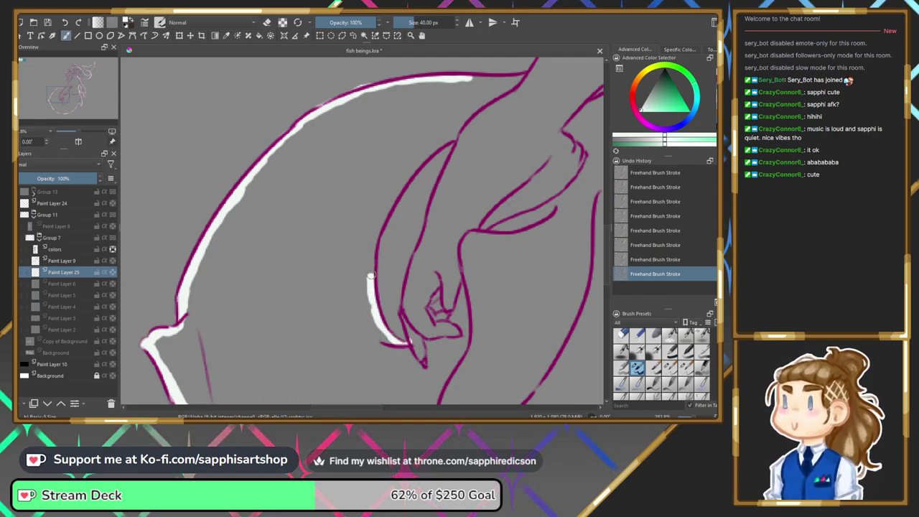
{"action": "mouse_move", "coordinate": [372, 263]}
{"action": "left_mouse_down"}
{"action": "mouse_move", "coordinate": [397, 191]}
{"action": "mouse_move", "coordinate": [454, 138]}
{"action": "left_mouse_up"}
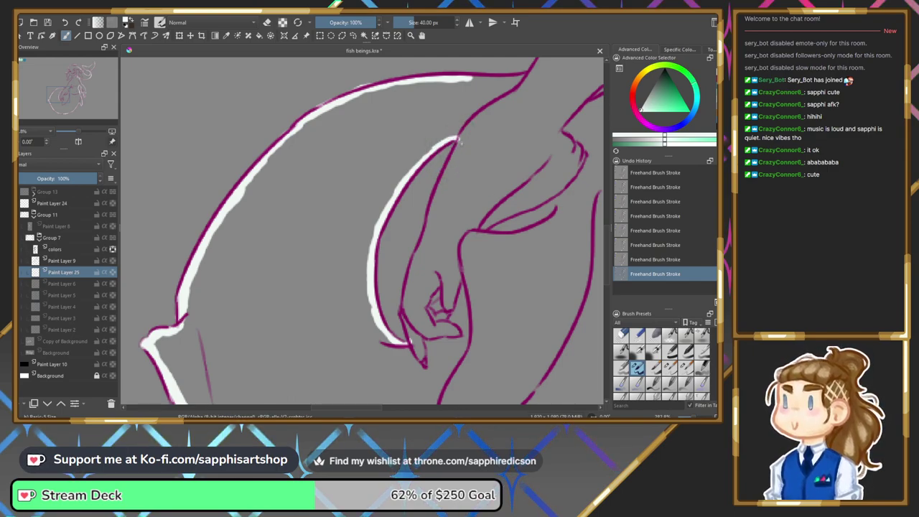
{"action": "left_click_drag", "start_coordinate": [460, 142], "coordinate": [423, 244]}
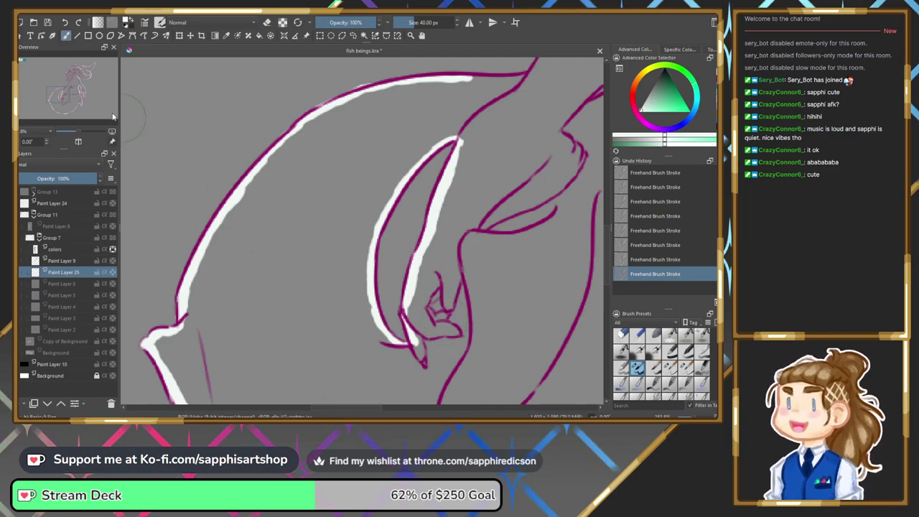
{"action": "left_click_drag", "start_coordinate": [60, 102], "coordinate": [67, 101]}
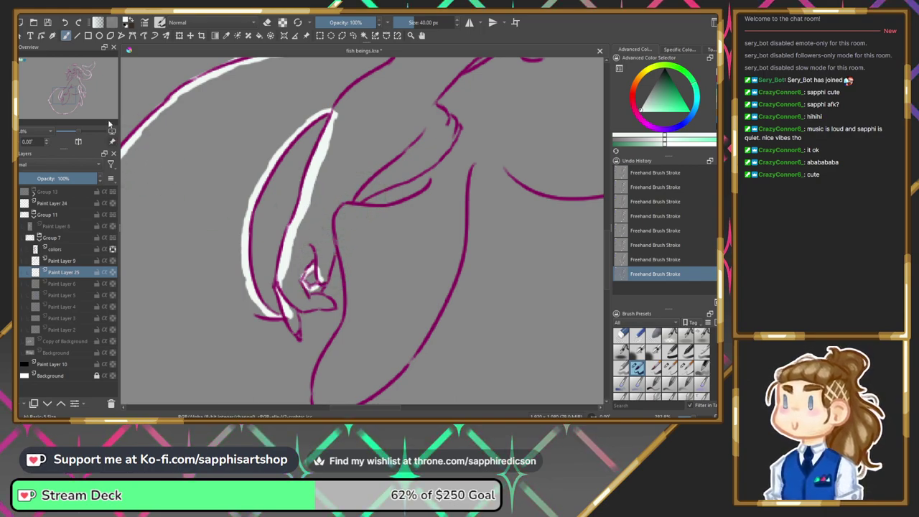
Outline the gap between the inner arm and chest, and extend the tail's upper line into the outer edge of the upper arm.
{"action": "mouse_move", "coordinate": [63, 101]}
{"action": "left_mouse_down"}
{"action": "mouse_move", "coordinate": [68, 87]}
{"action": "mouse_move", "coordinate": [73, 98]}
{"action": "left_mouse_up"}
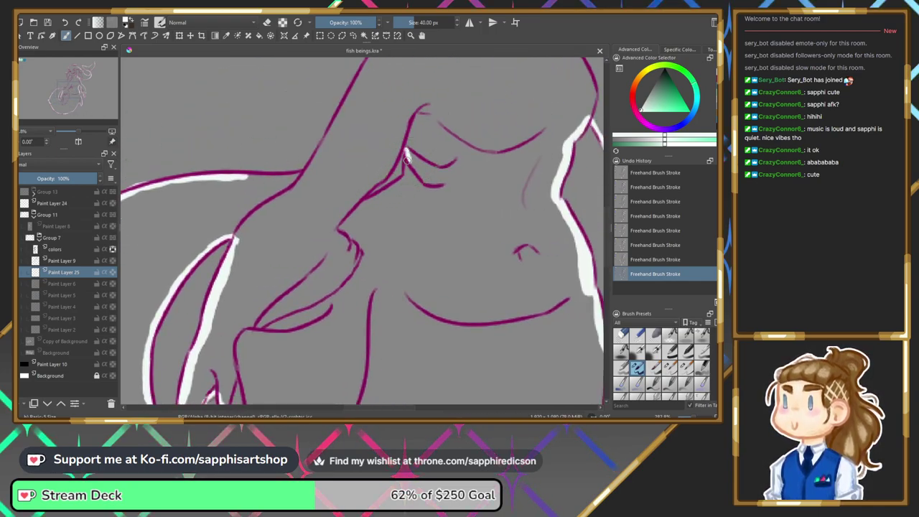
{"action": "mouse_move", "coordinate": [406, 168]}
{"action": "left_mouse_down"}
{"action": "mouse_move", "coordinate": [387, 192]}
{"action": "mouse_move", "coordinate": [352, 206]}
{"action": "left_mouse_up"}
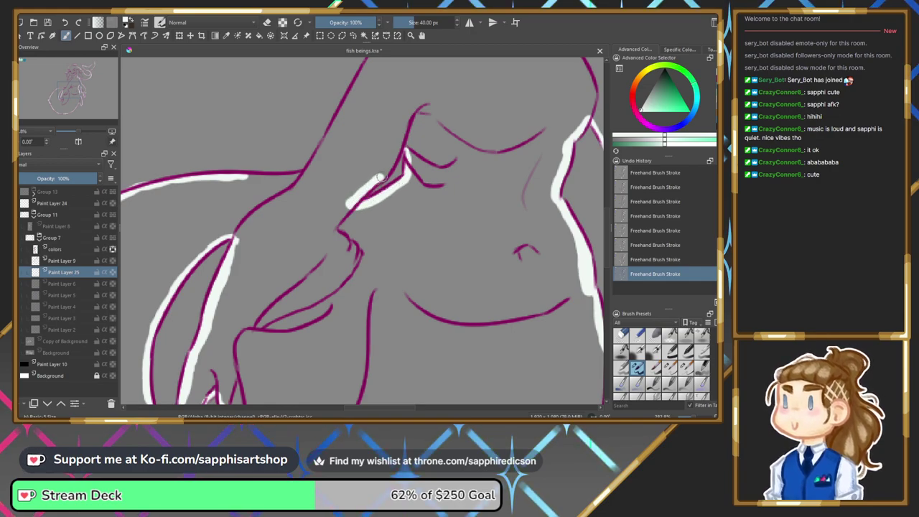
{"action": "left_click_drag", "start_coordinate": [390, 165], "coordinate": [400, 148]}
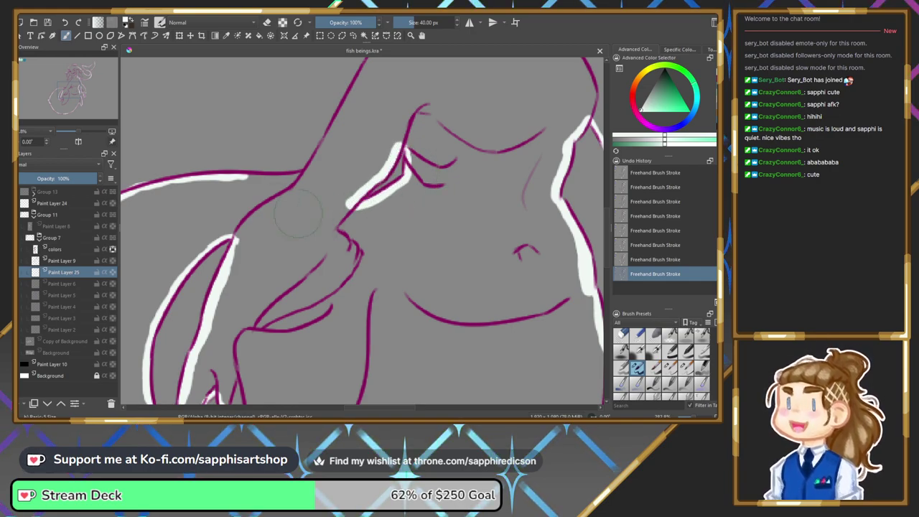
{"action": "left_click_drag", "start_coordinate": [248, 176], "coordinate": [314, 162]}
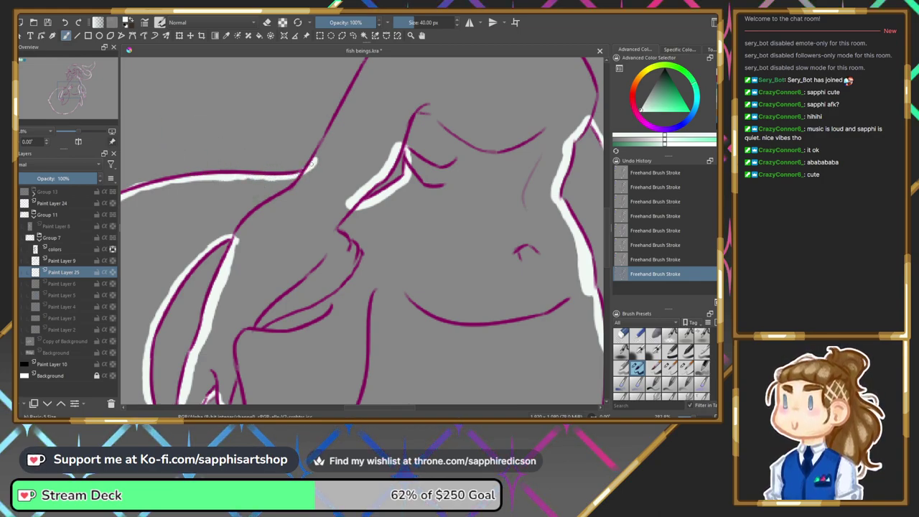
{"action": "left_click_drag", "start_coordinate": [316, 157], "coordinate": [333, 122]}
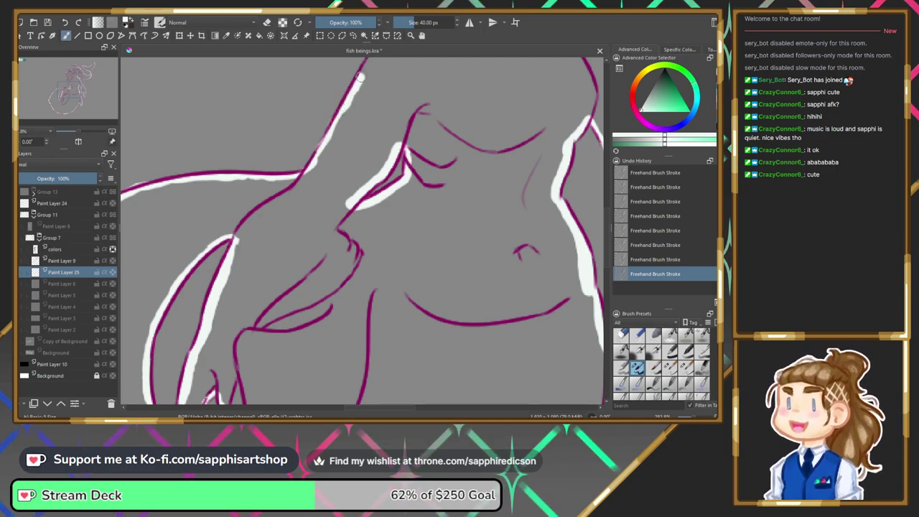
Erase the mint cream overspill along the tail's upper arc, undoing and restoring the last stroke.
{"action": "mouse_move", "coordinate": [92, 104]}
{"action": "left_mouse_down"}
{"action": "mouse_move", "coordinate": [64, 78]}
{"action": "mouse_move", "coordinate": [75, 81]}
{"action": "mouse_move", "coordinate": [71, 59]}
{"action": "left_mouse_up"}
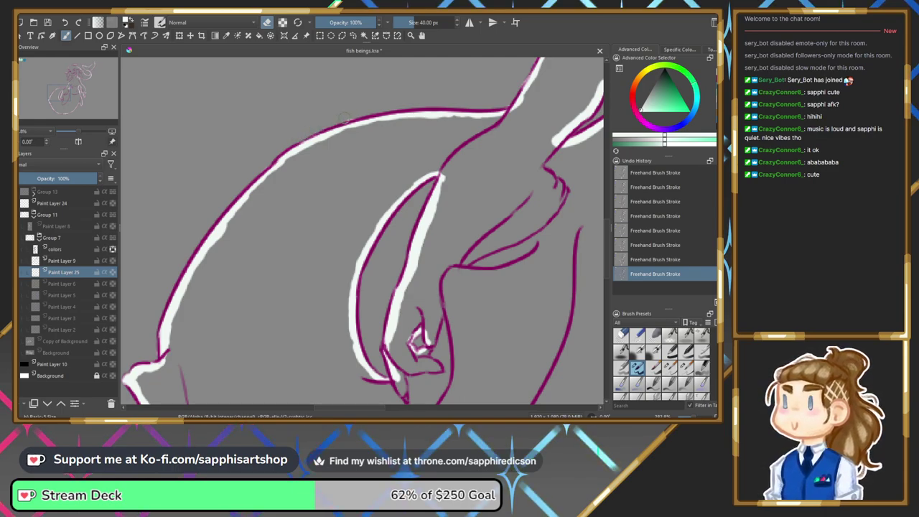
{"action": "key", "text": "ctrl+z"}
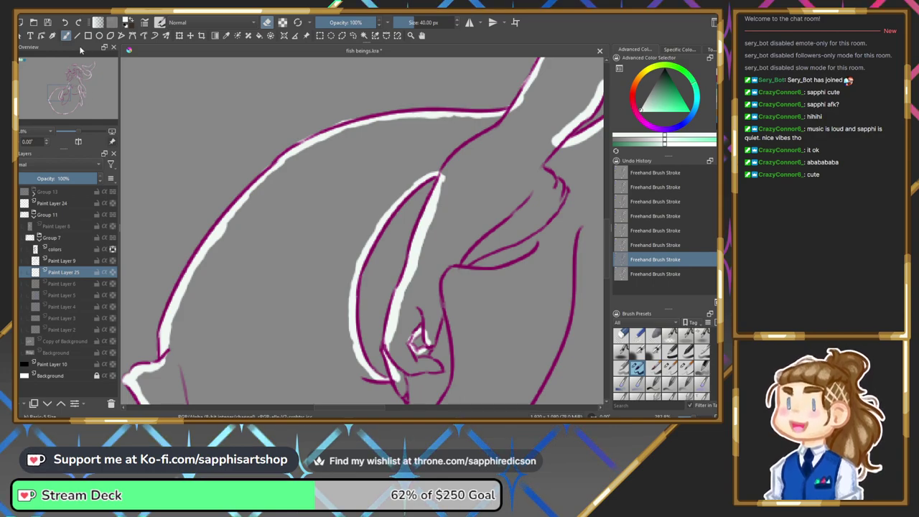
{"action": "left_click", "coordinate": [664, 273]}
Continue the mint cream outline over the shoulder and neck, closing it around the hanging head lobes and side fin.
{"action": "left_click_drag", "start_coordinate": [57, 98], "coordinate": [71, 87]}
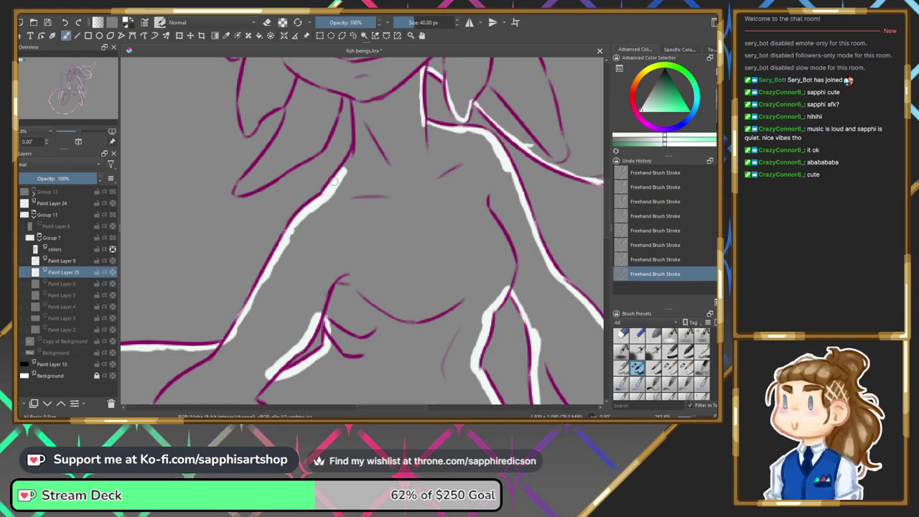
{"action": "left_click_drag", "start_coordinate": [353, 151], "coordinate": [355, 94]}
{"action": "left_click_drag", "start_coordinate": [71, 82], "coordinate": [68, 75]}
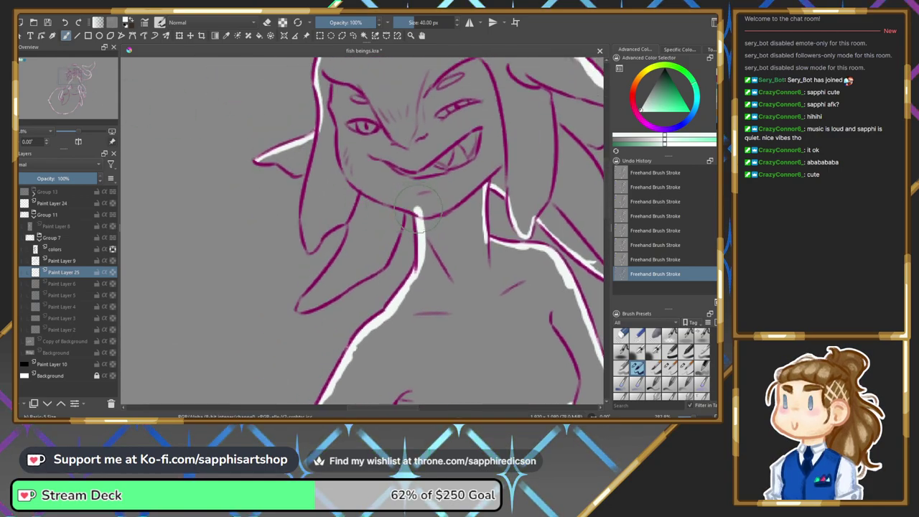
{"action": "left_click_drag", "start_coordinate": [412, 210], "coordinate": [384, 258]}
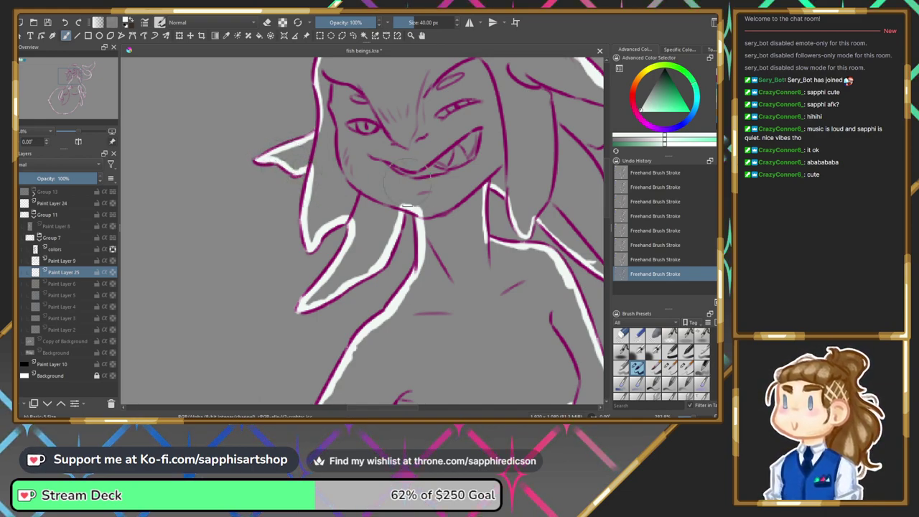
Flood fill the outlined mermaid figure with mint cream and lock the transparency of Paint Layer 25.
{"action": "left_click_drag", "start_coordinate": [79, 133], "coordinate": [72, 134]}
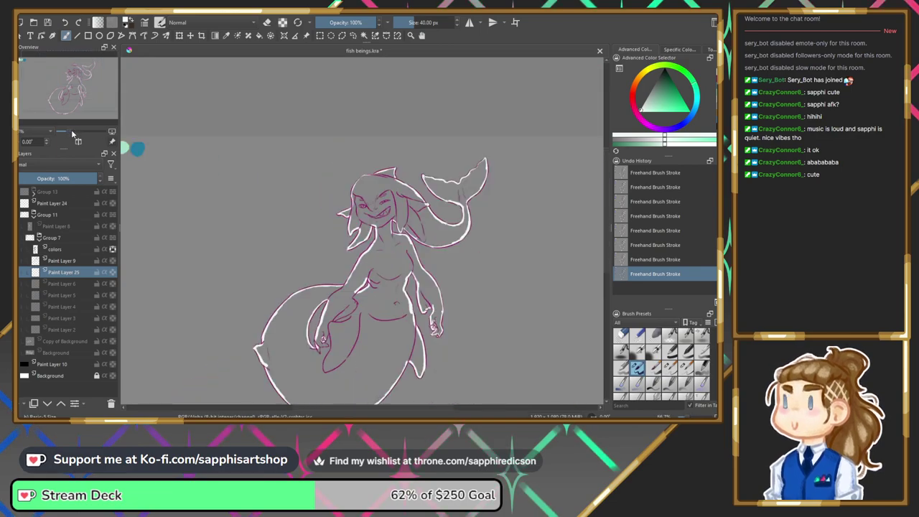
{"action": "left_click_drag", "start_coordinate": [94, 82], "coordinate": [94, 88]}
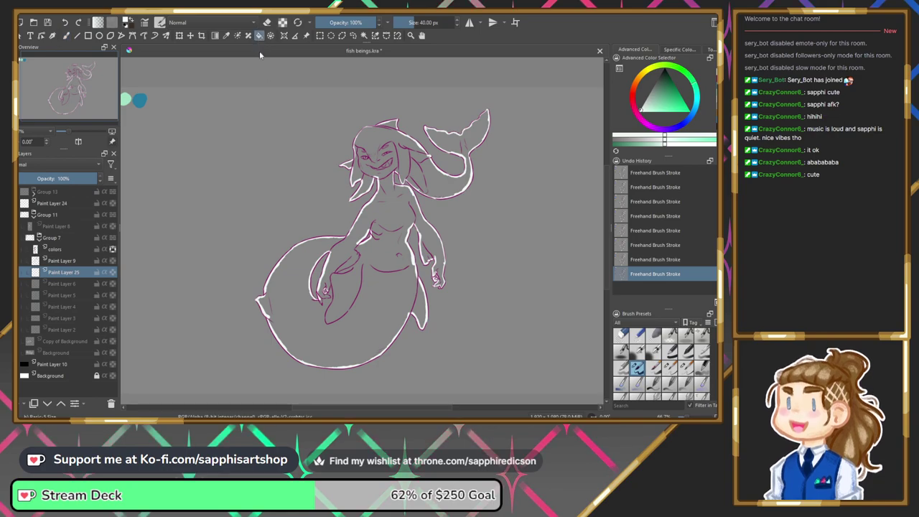
{"action": "left_click", "coordinate": [397, 248]}
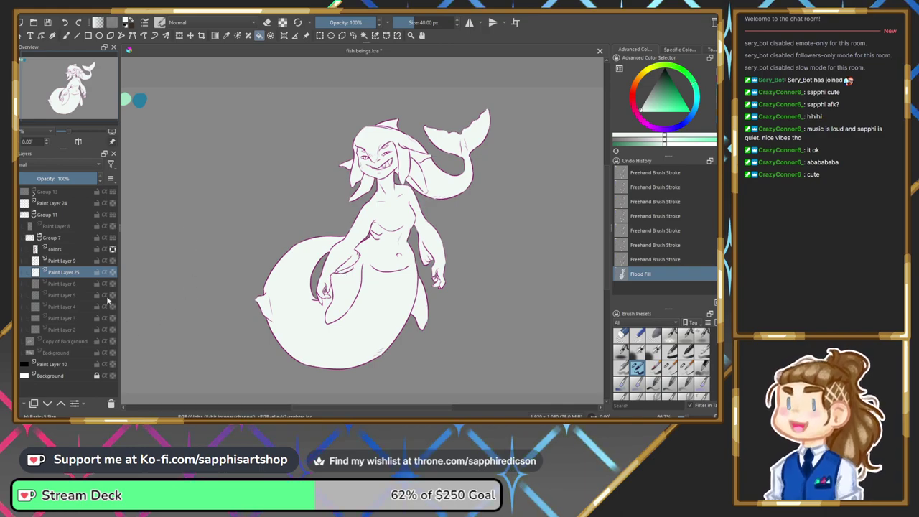
{"action": "left_click", "coordinate": [113, 272]}
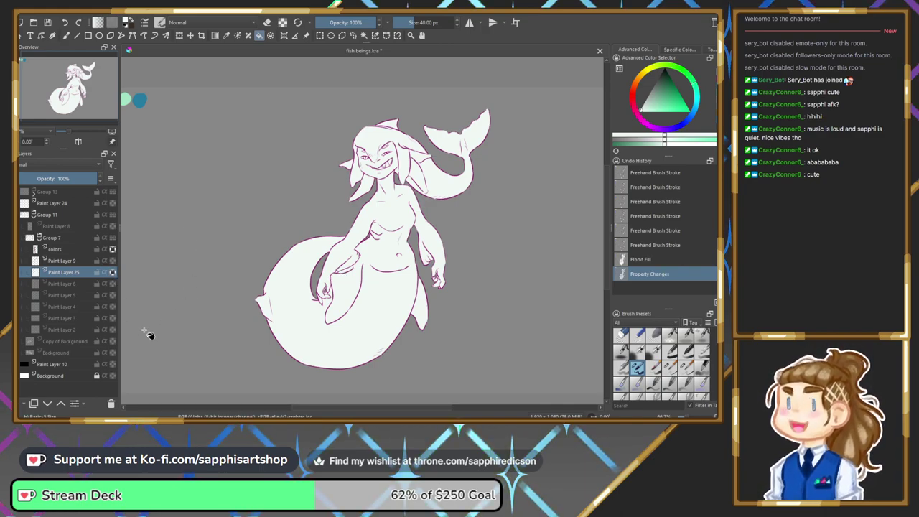
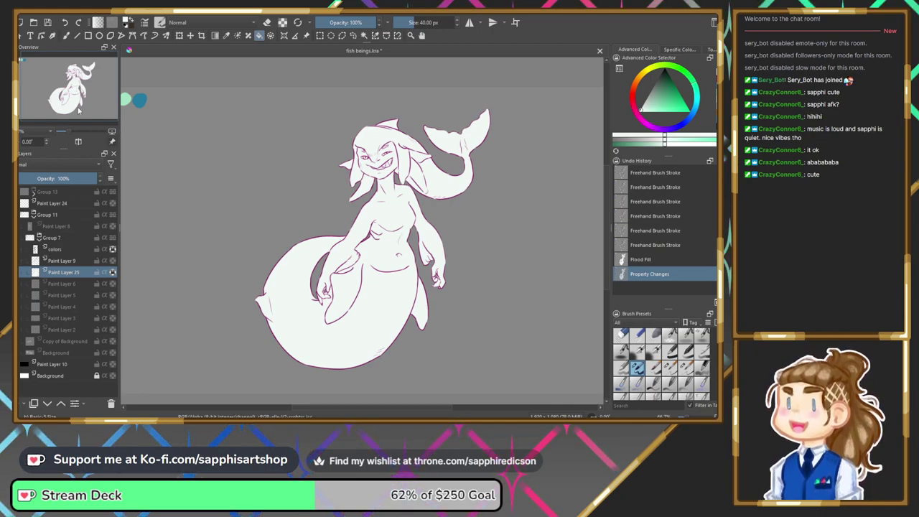
Narrow the column holding the color selector, undo history and brush presets slightly to widen the canvas.
{"action": "left_click_drag", "start_coordinate": [609, 323], "coordinate": [659, 346]}
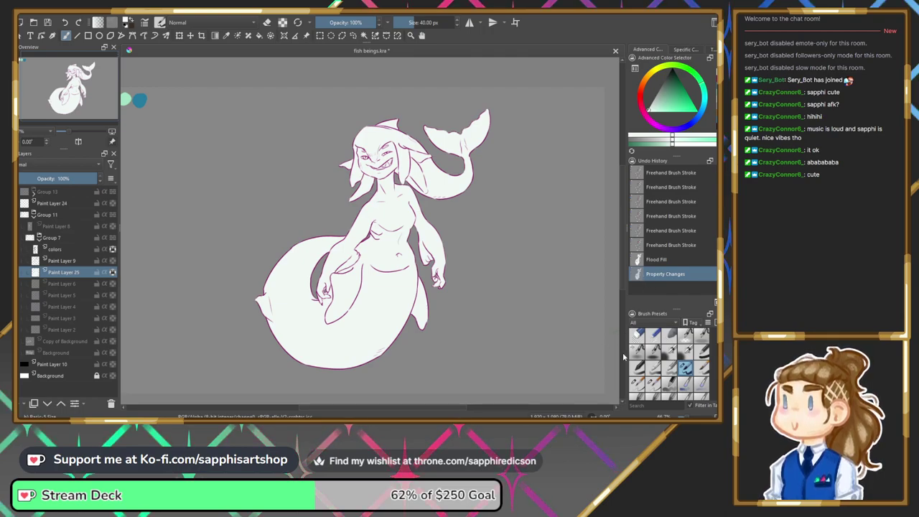
{"action": "left_click_drag", "start_coordinate": [625, 351], "coordinate": [615, 353]}
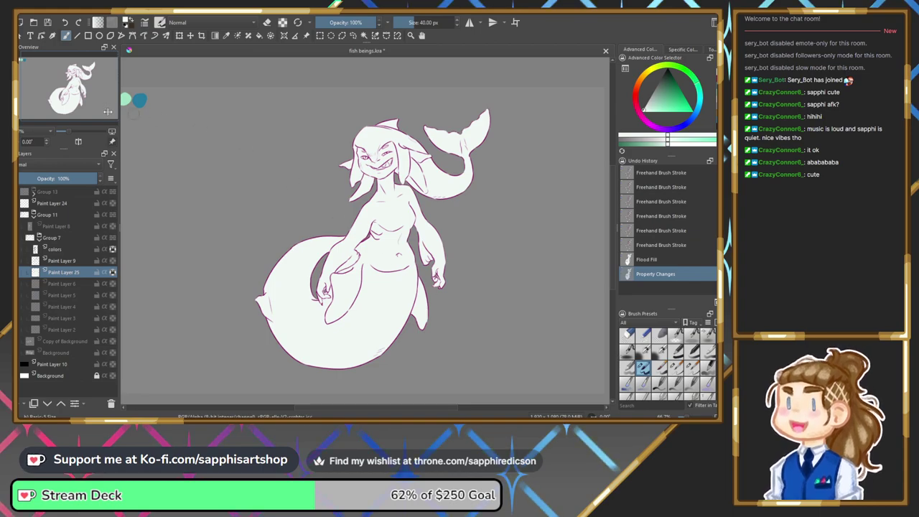
{"action": "left_click_drag", "start_coordinate": [81, 122], "coordinate": [68, 107]}
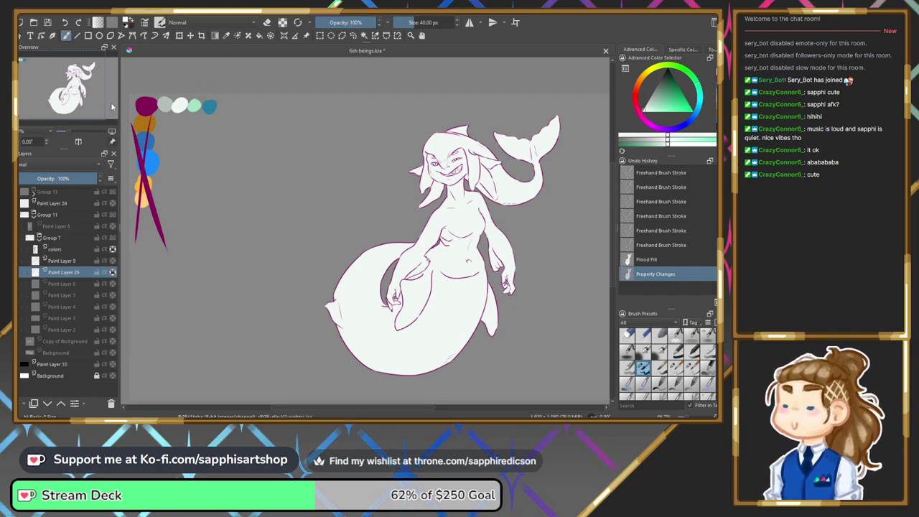
{"action": "left_click_drag", "start_coordinate": [84, 115], "coordinate": [96, 116]}
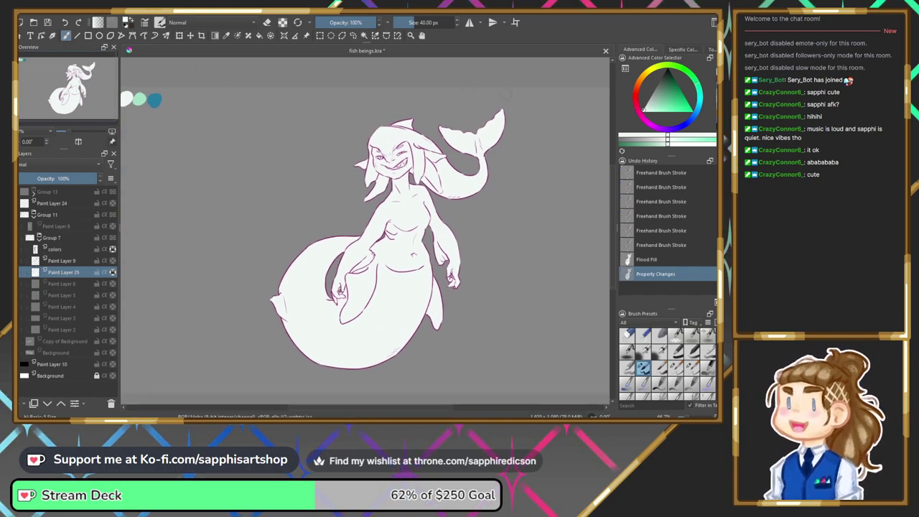
Paint the mermaid's teeth inside the grinning mouth in a pale cream yellow.
{"action": "left_click", "coordinate": [654, 71]}
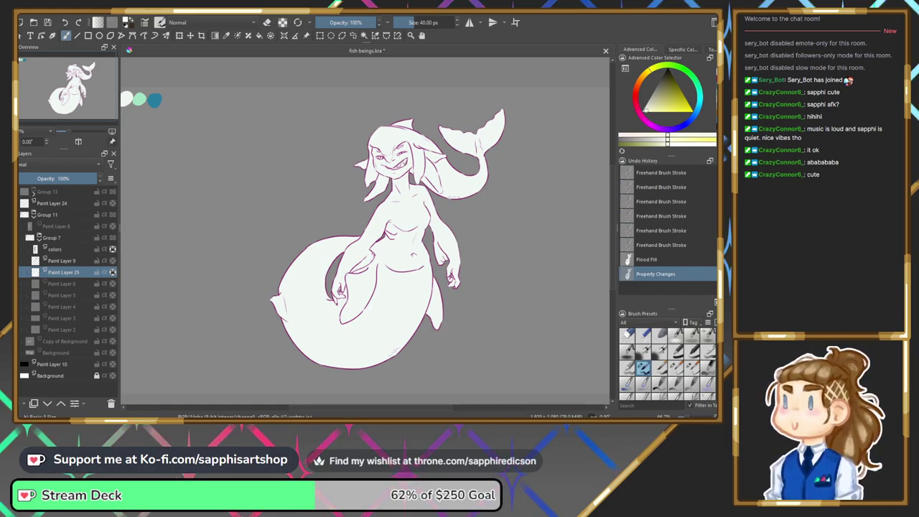
{"action": "key", "text": "ctrl+z"}
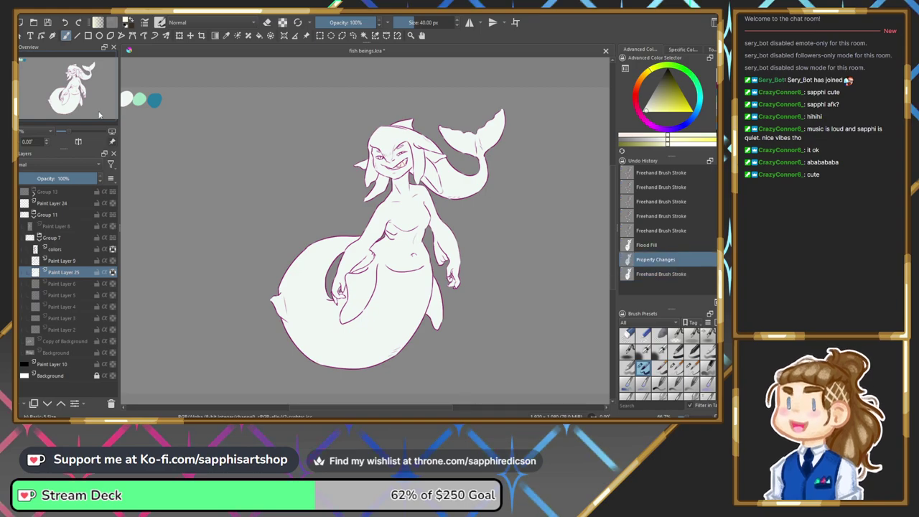
{"action": "left_click_drag", "start_coordinate": [66, 131], "coordinate": [78, 131]}
{"action": "left_click_drag", "start_coordinate": [72, 87], "coordinate": [81, 75]}
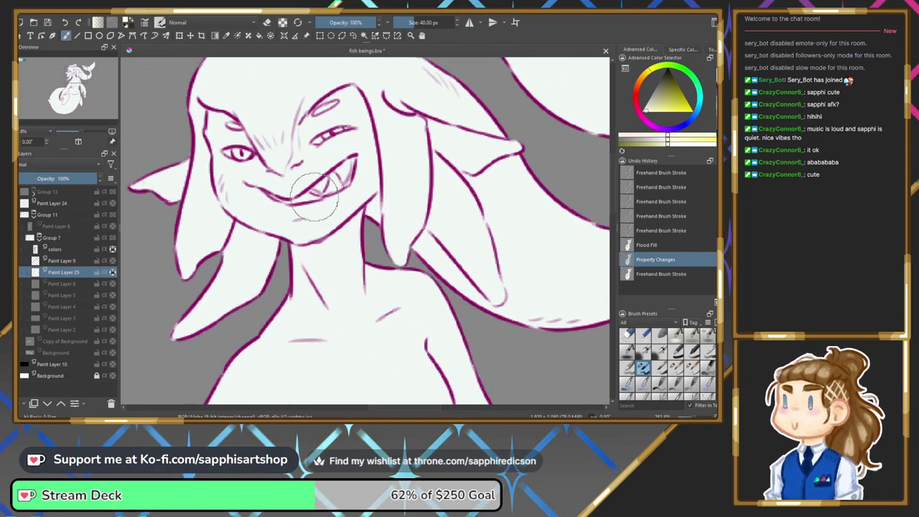
{"action": "left_click", "coordinate": [274, 200]}
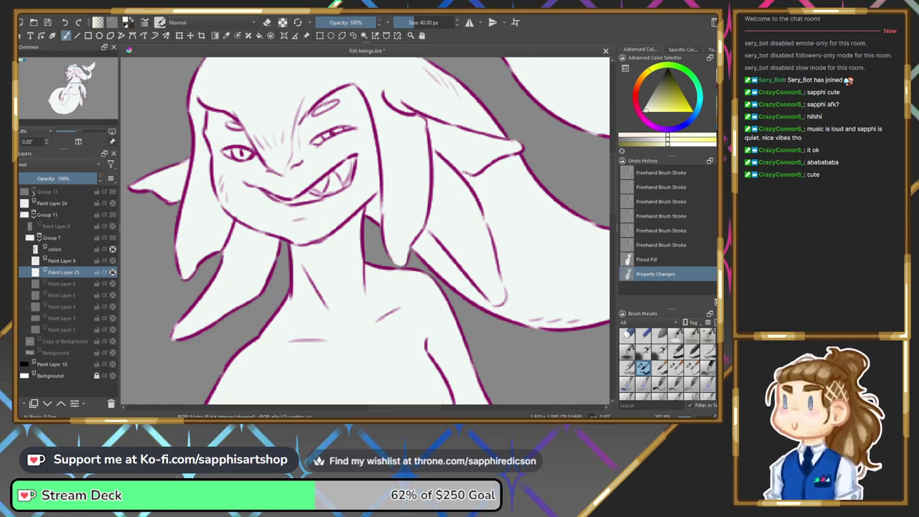
{"action": "left_click_drag", "start_coordinate": [310, 192], "coordinate": [324, 184]}
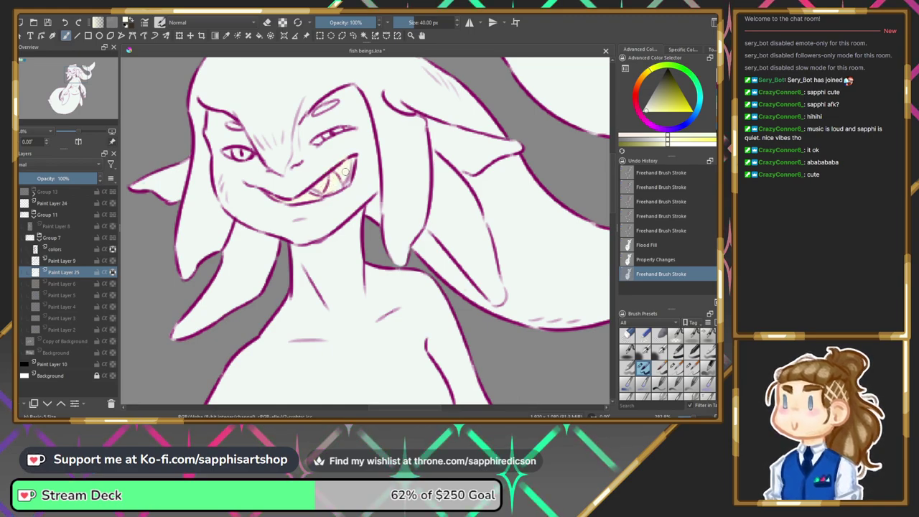
{"action": "left_click_drag", "start_coordinate": [325, 190], "coordinate": [336, 185]}
{"action": "left_click_drag", "start_coordinate": [337, 186], "coordinate": [333, 184]}
{"action": "left_click_drag", "start_coordinate": [334, 184], "coordinate": [331, 186]}
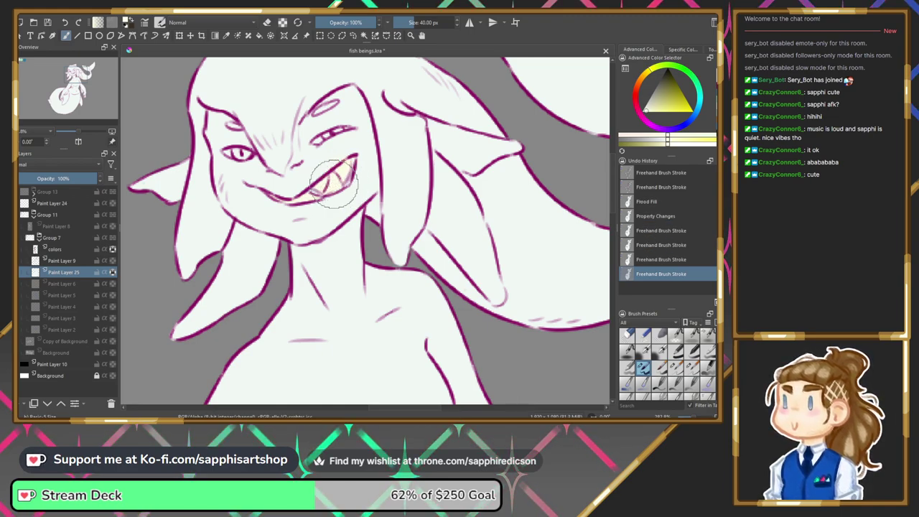
Paint the gaps around the mermaid's teeth and the corner of the open mouth in a dark slate blue.
{"action": "left_click", "coordinate": [24, 63]}
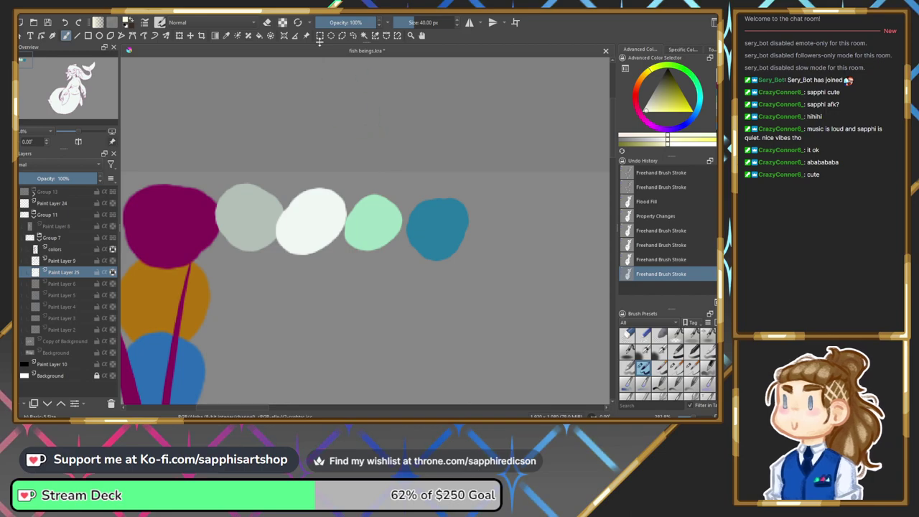
{"action": "left_click_drag", "start_coordinate": [74, 73], "coordinate": [76, 72]}
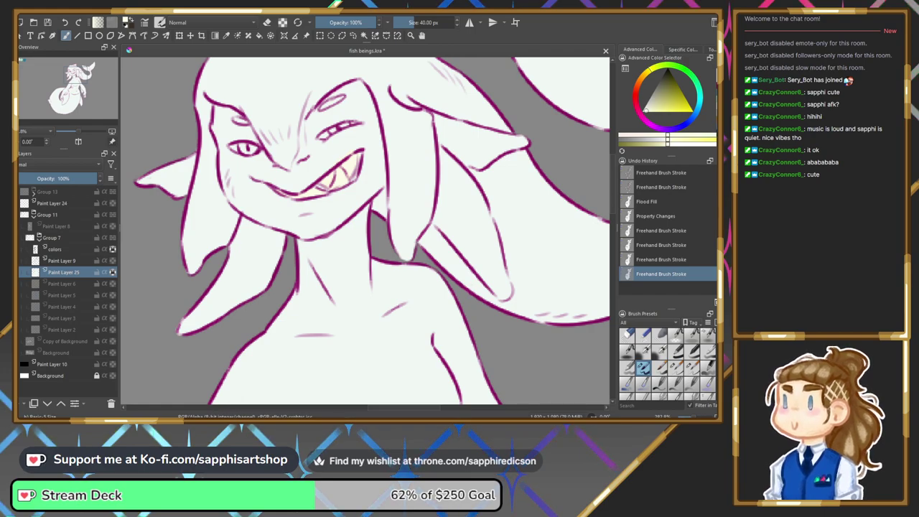
{"action": "left_click", "coordinate": [697, 107]}
{"action": "left_click", "coordinate": [676, 95]}
{"action": "left_click_drag", "start_coordinate": [667, 96], "coordinate": [663, 92]}
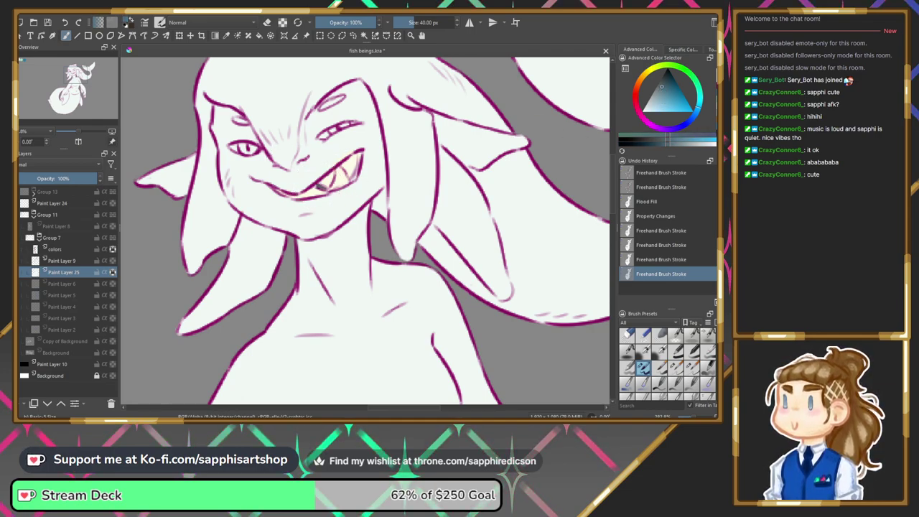
{"action": "left_click_drag", "start_coordinate": [315, 197], "coordinate": [353, 179]}
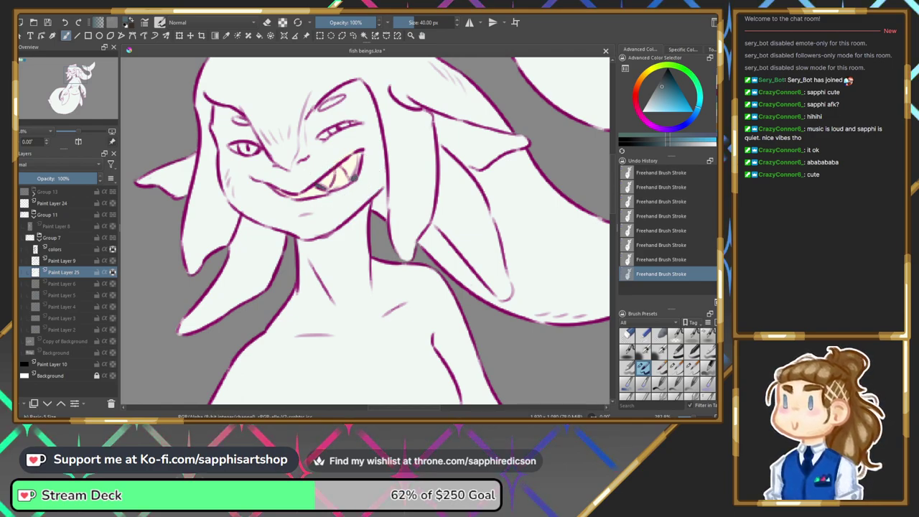
{"action": "left_click_drag", "start_coordinate": [356, 172], "coordinate": [360, 153]}
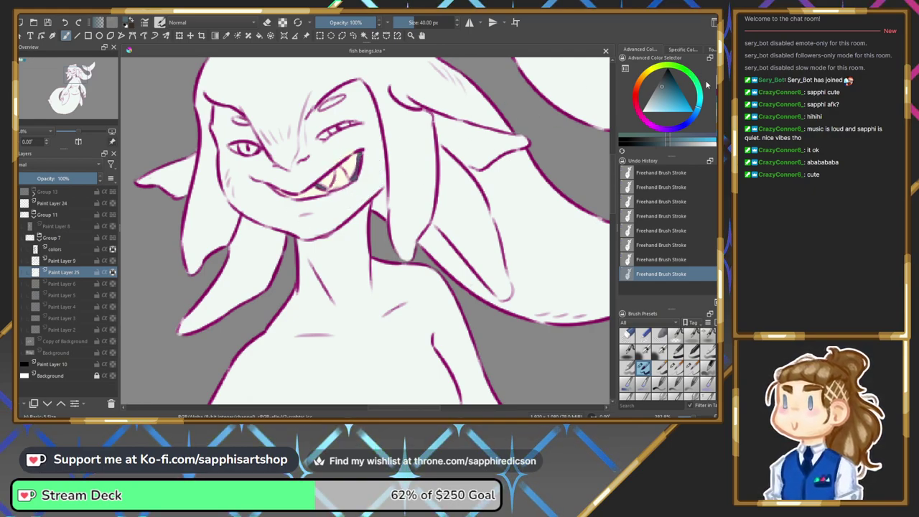
Unlock the transparency of the colors layer and add a pale cream yellow swatch below the white one.
{"action": "key", "text": "x"}
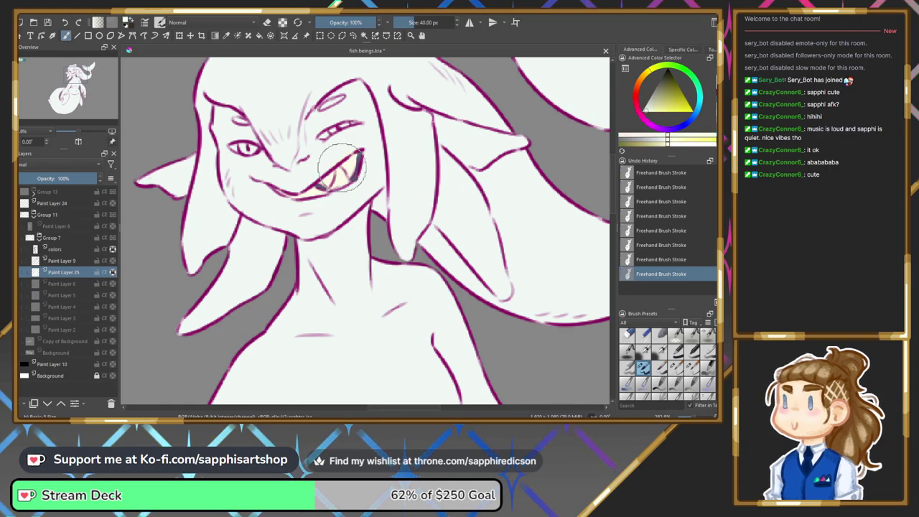
{"action": "left_click", "coordinate": [24, 61]}
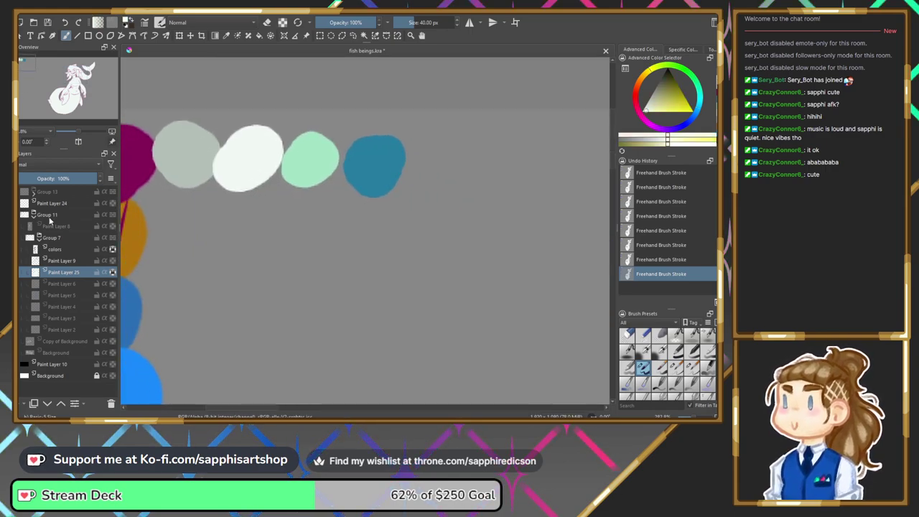
{"action": "left_click", "coordinate": [65, 249]}
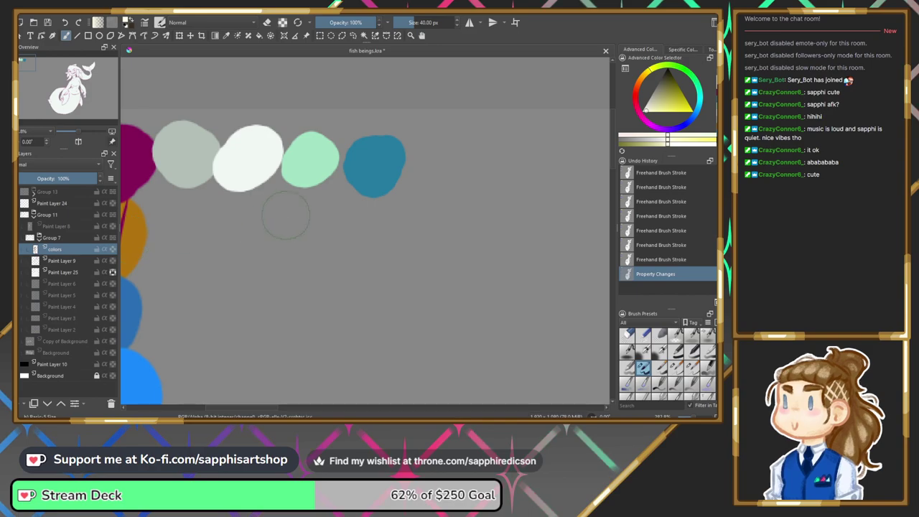
{"action": "left_click_drag", "start_coordinate": [273, 213], "coordinate": [268, 213]}
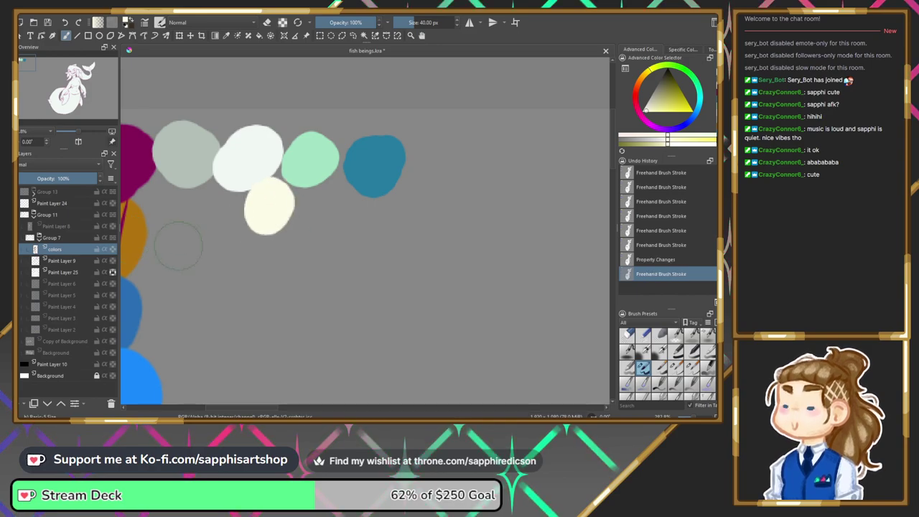
Add a dark slate blue swatch below the gray-green one on the colors layer, undoing a misplaced cream dab.
{"action": "left_click_drag", "start_coordinate": [76, 73], "coordinate": [76, 84]}
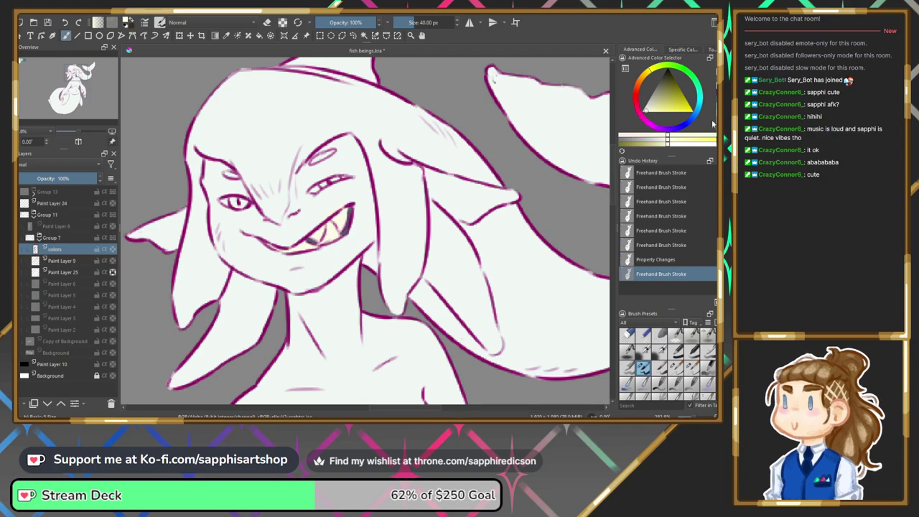
{"action": "left_click_drag", "start_coordinate": [30, 70], "coordinate": [24, 62]}
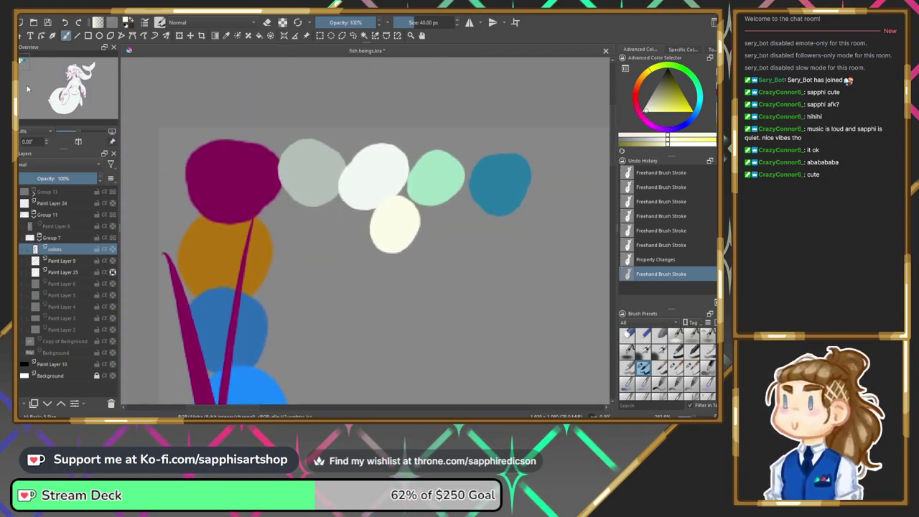
{"action": "left_click_drag", "start_coordinate": [305, 225], "coordinate": [300, 232]}
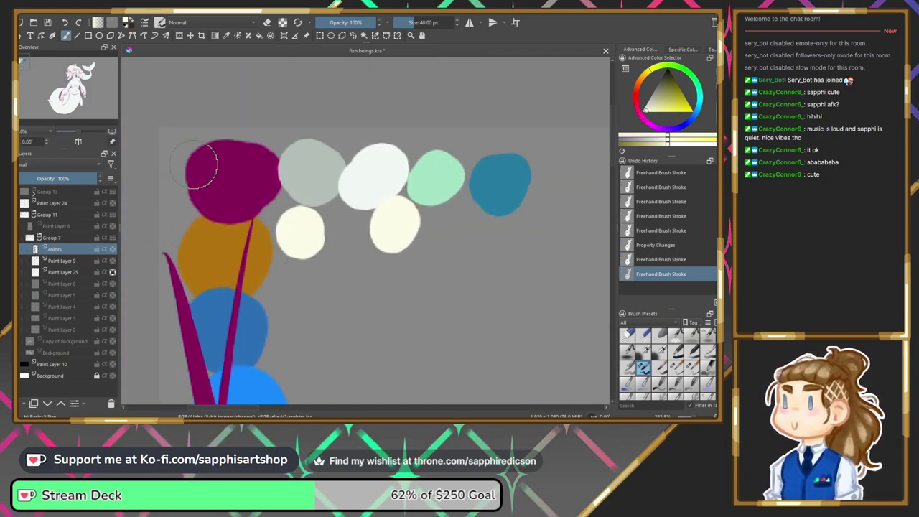
{"action": "key", "text": "ctrl+z"}
{"action": "left_click", "coordinate": [712, 82]}
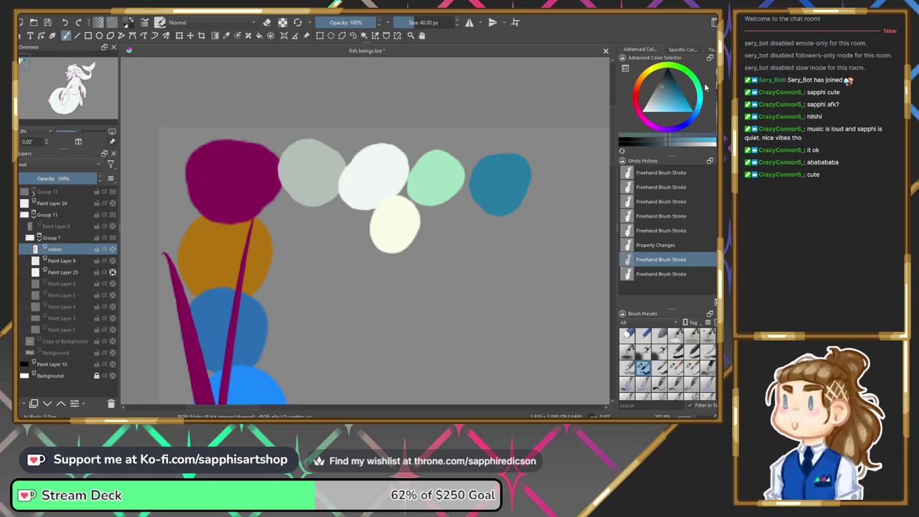
{"action": "mouse_move", "coordinate": [336, 223]}
{"action": "left_mouse_down"}
{"action": "mouse_move", "coordinate": [312, 229]}
{"action": "mouse_move", "coordinate": [327, 237]}
{"action": "left_mouse_up"}
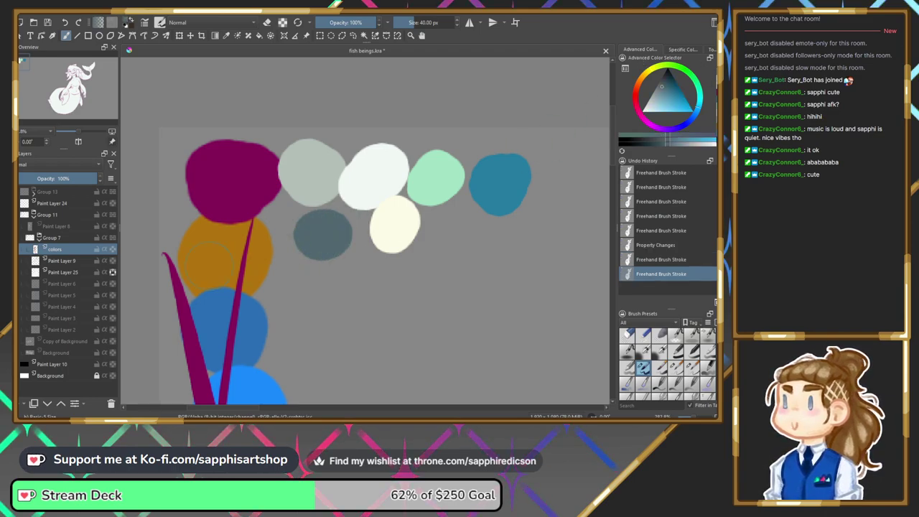
Return to Paint Layer 25 and lock the transparency of the colors layer and Paint Layer 9.
{"action": "left_click", "coordinate": [50, 273]}
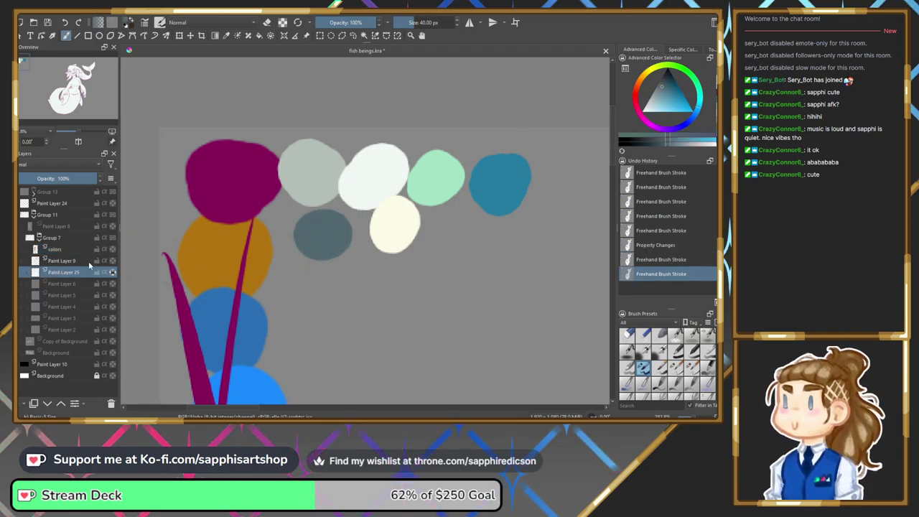
{"action": "left_click", "coordinate": [112, 249]}
{"action": "left_click", "coordinate": [112, 261]}
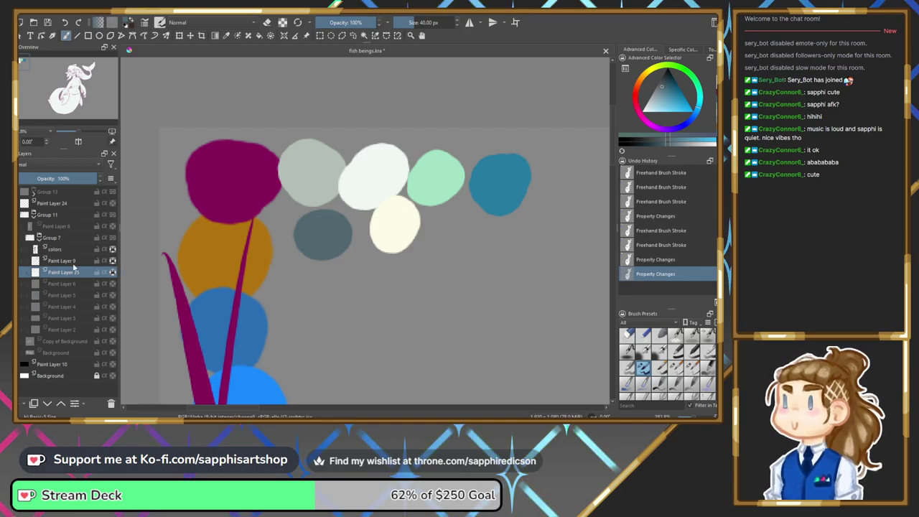
Hide the line art on Paint Layer 9 to check the flat colors underneath, and show it again.
{"action": "left_click", "coordinate": [21, 261]}
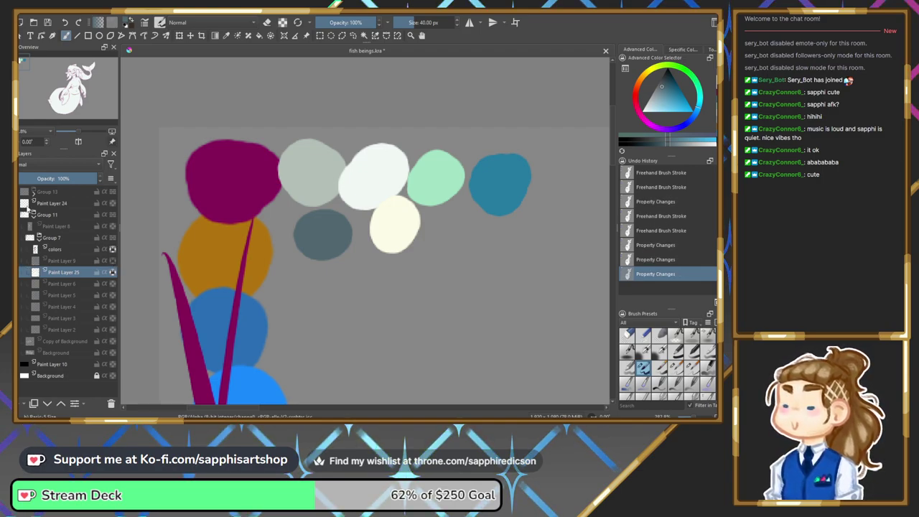
{"action": "left_click", "coordinate": [75, 94]}
{"action": "left_click_drag", "start_coordinate": [75, 94], "coordinate": [71, 92]}
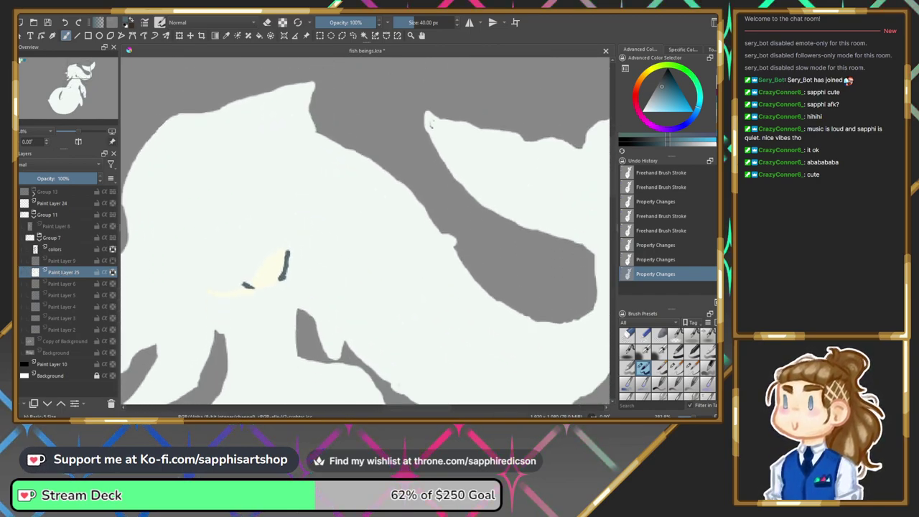
{"action": "left_click", "coordinate": [20, 261]}
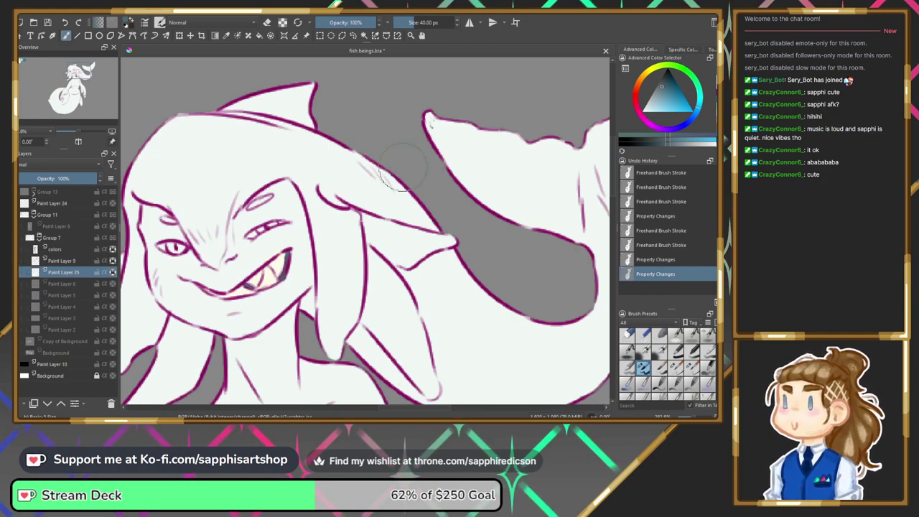
Paint the irises of both eyes in mint green, undoing the first attempt on the squinting eye.
{"action": "key", "text": "x"}
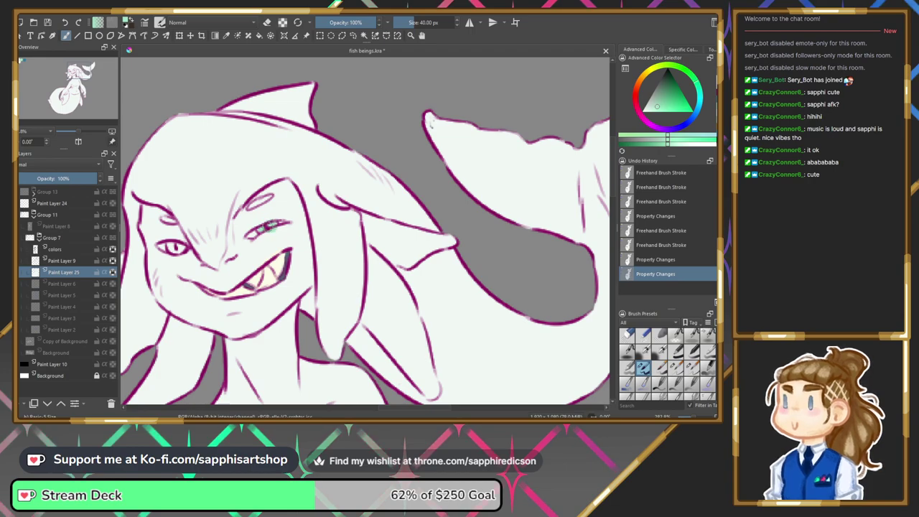
{"action": "key", "text": "ctrl+z"}
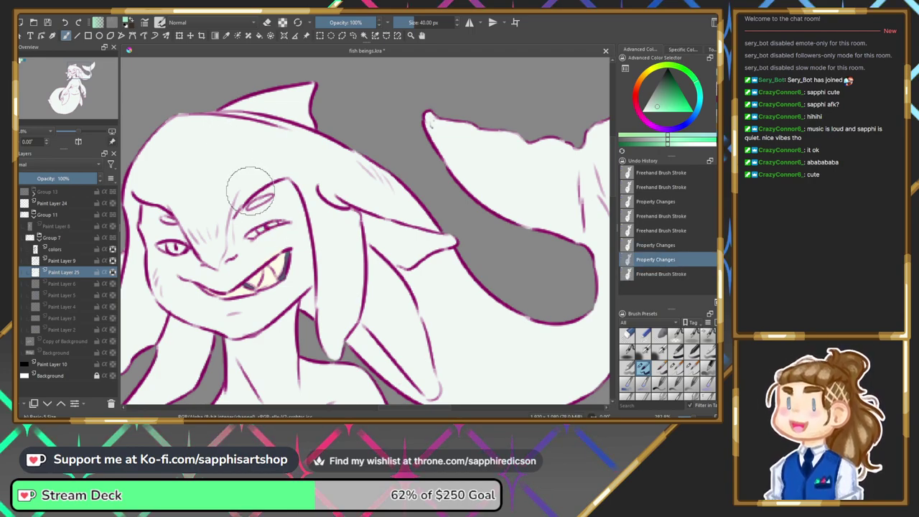
{"action": "left_click_drag", "start_coordinate": [261, 228], "coordinate": [277, 225]}
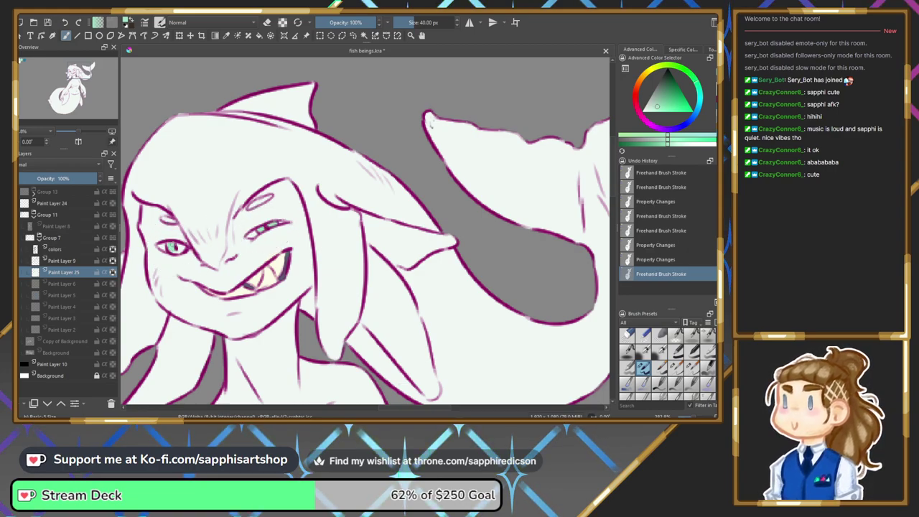
{"action": "left_click_drag", "start_coordinate": [177, 246], "coordinate": [184, 248]}
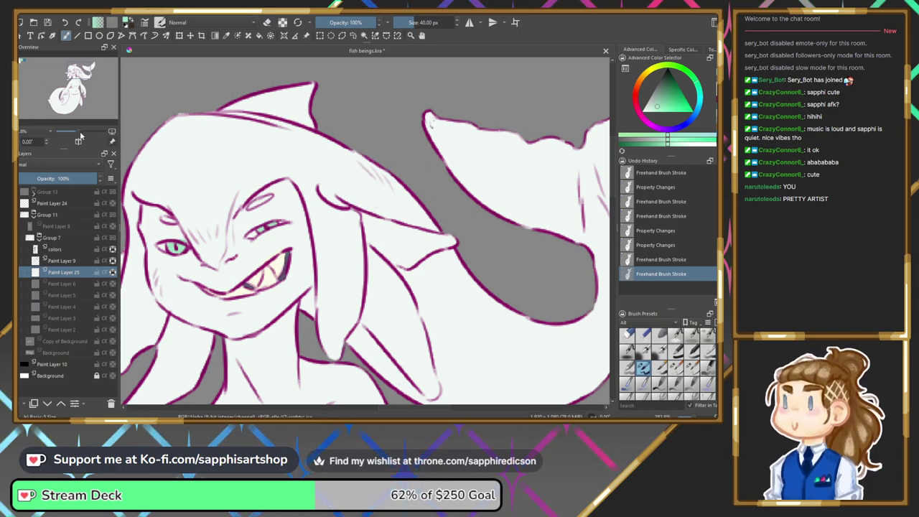
Choose a muted gray-green and try a stroke of it across the head lobe beside the face, undoing the stroke.
{"action": "scroll", "coordinate": [79, 137], "scroll_direction": "down", "scroll_amount": 2}
{"action": "mouse_move", "coordinate": [78, 71]}
{"action": "left_mouse_down"}
{"action": "mouse_move", "coordinate": [78, 83]}
{"action": "mouse_move", "coordinate": [32, 68]}
{"action": "mouse_move", "coordinate": [109, 94]}
{"action": "left_mouse_up"}
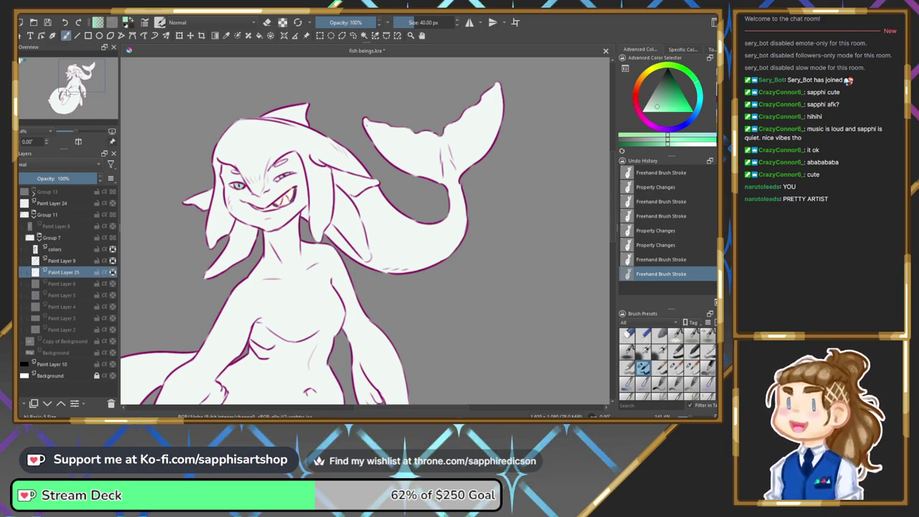
{"action": "mouse_move", "coordinate": [89, 79]}
{"action": "left_mouse_down"}
{"action": "mouse_move", "coordinate": [44, 64]}
{"action": "mouse_move", "coordinate": [82, 62]}
{"action": "mouse_move", "coordinate": [79, 70]}
{"action": "left_mouse_up"}
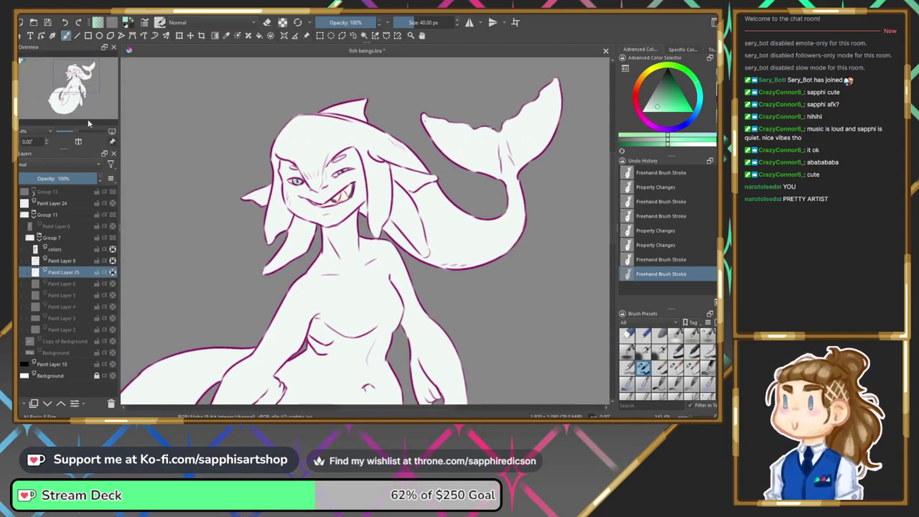
{"action": "left_click_drag", "start_coordinate": [75, 135], "coordinate": [81, 133]}
{"action": "mouse_move", "coordinate": [77, 74]}
{"action": "left_mouse_down"}
{"action": "mouse_move", "coordinate": [79, 81]}
{"action": "mouse_move", "coordinate": [43, 79]}
{"action": "mouse_move", "coordinate": [29, 68]}
{"action": "mouse_move", "coordinate": [81, 87]}
{"action": "left_mouse_up"}
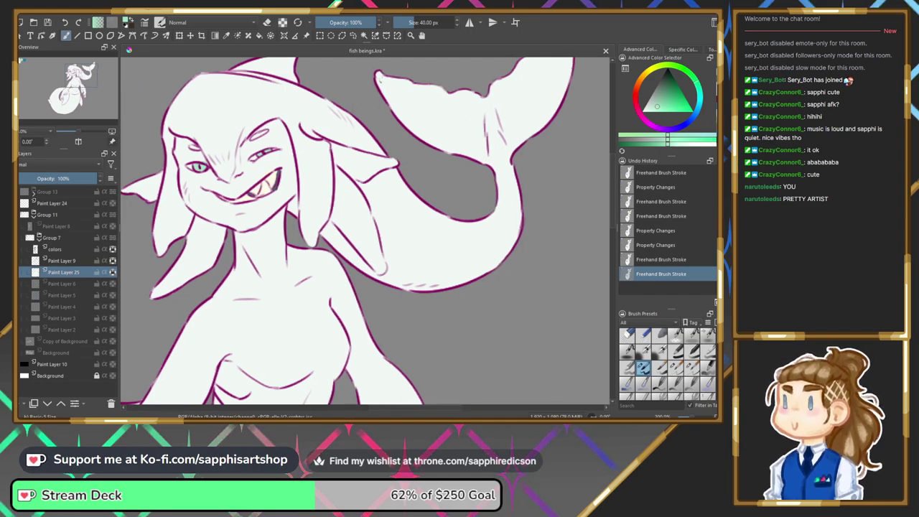
{"action": "left_click", "coordinate": [650, 101]}
{"action": "mouse_move", "coordinate": [329, 176]}
{"action": "left_mouse_down"}
{"action": "mouse_move", "coordinate": [356, 179]}
{"action": "mouse_move", "coordinate": [337, 205]}
{"action": "left_mouse_up"}
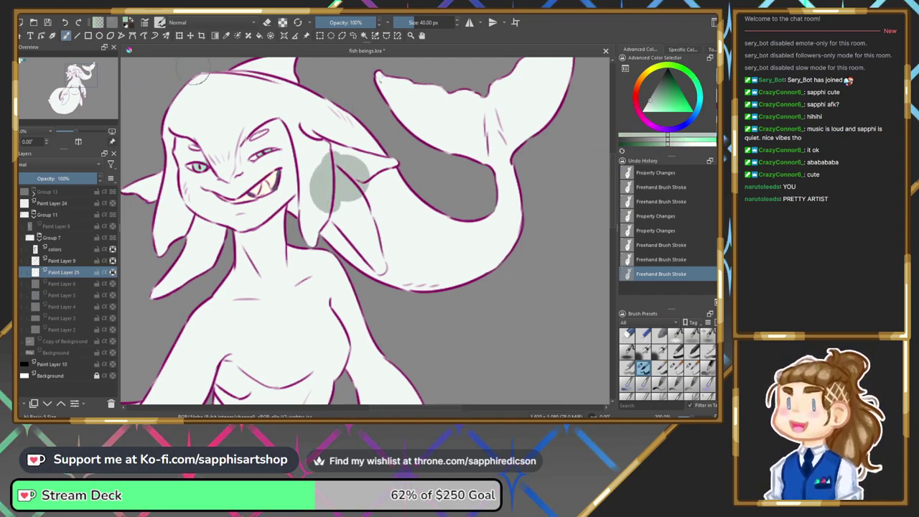
{"action": "key", "text": "ctrl+z"}
Paint a gray-green marking from the nose bridge over the forehead and crown and down the hanging head lobe beside the face.
{"action": "left_click_drag", "start_coordinate": [80, 77], "coordinate": [74, 74]}
{"action": "mouse_move", "coordinate": [331, 165]}
{"action": "left_mouse_down"}
{"action": "mouse_move", "coordinate": [342, 198]}
{"action": "mouse_move", "coordinate": [318, 201]}
{"action": "left_mouse_up"}
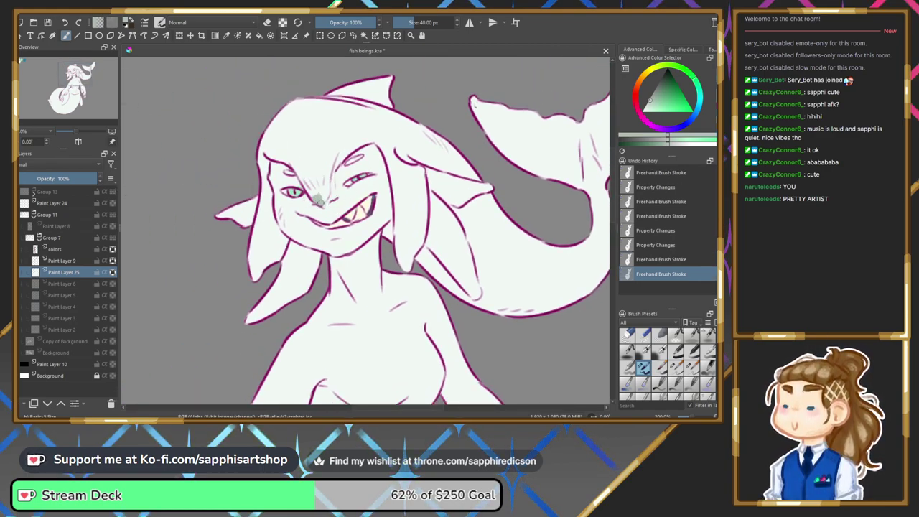
{"action": "left_click_drag", "start_coordinate": [325, 192], "coordinate": [327, 171]}
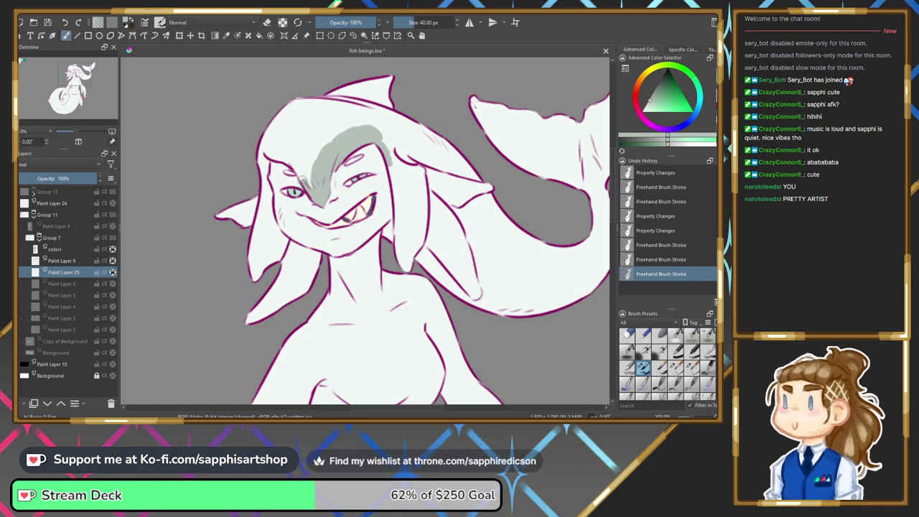
{"action": "left_click_drag", "start_coordinate": [291, 163], "coordinate": [273, 148]}
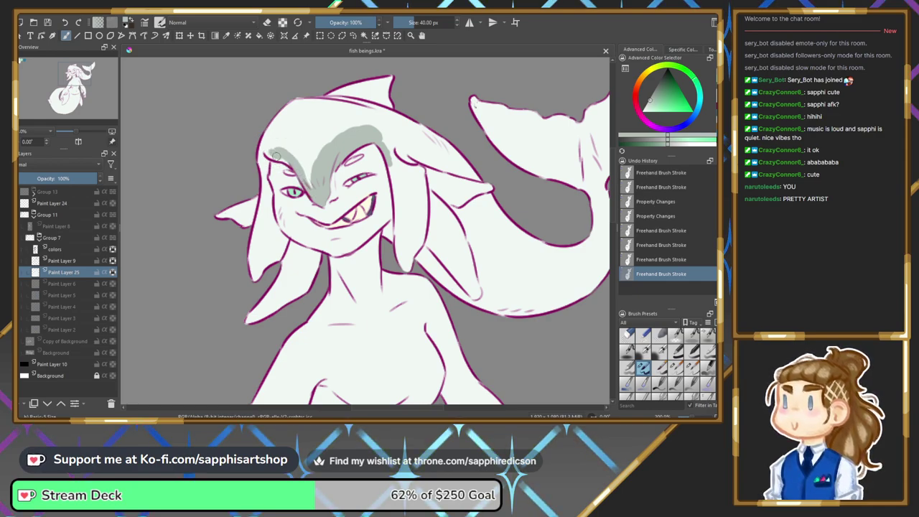
{"action": "mouse_move", "coordinate": [312, 187]}
{"action": "left_mouse_down"}
{"action": "mouse_move", "coordinate": [308, 144]}
{"action": "mouse_move", "coordinate": [292, 112]}
{"action": "mouse_move", "coordinate": [277, 129]}
{"action": "mouse_move", "coordinate": [281, 118]}
{"action": "mouse_move", "coordinate": [329, 92]}
{"action": "mouse_move", "coordinate": [381, 86]}
{"action": "mouse_move", "coordinate": [361, 115]}
{"action": "left_mouse_up"}
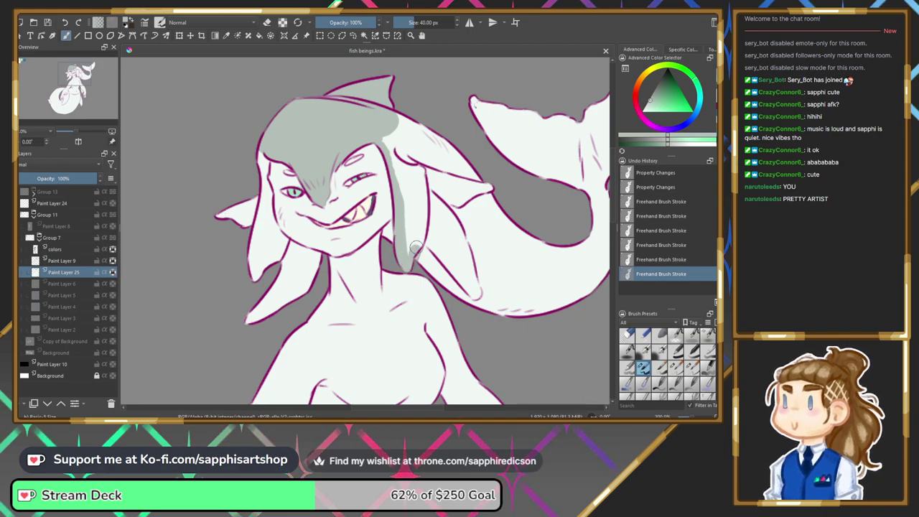
{"action": "left_click_drag", "start_coordinate": [421, 174], "coordinate": [425, 186]}
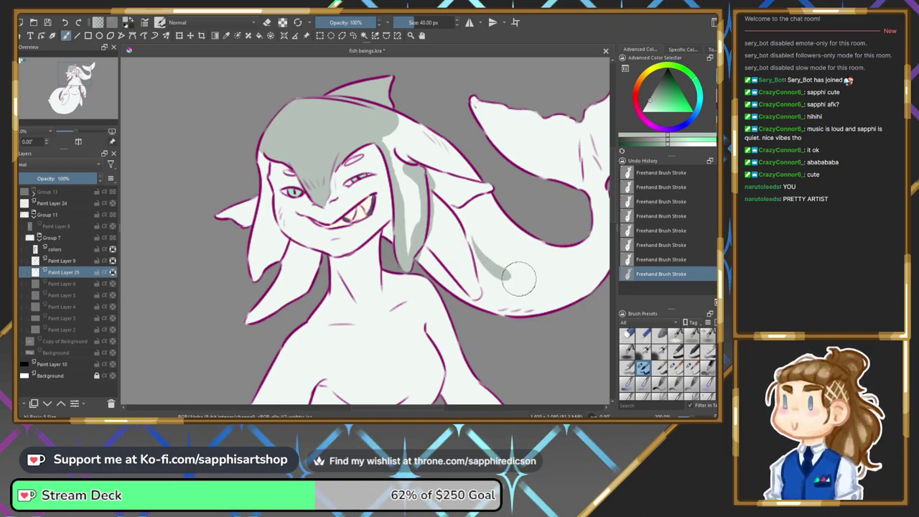
{"action": "left_click_drag", "start_coordinate": [388, 144], "coordinate": [377, 130]}
Shade the tail with a soft gray-green gradient from behind the head to the fluke, using Airbrush Soft at 201 px.
{"action": "left_click_drag", "start_coordinate": [80, 79], "coordinate": [91, 78]}
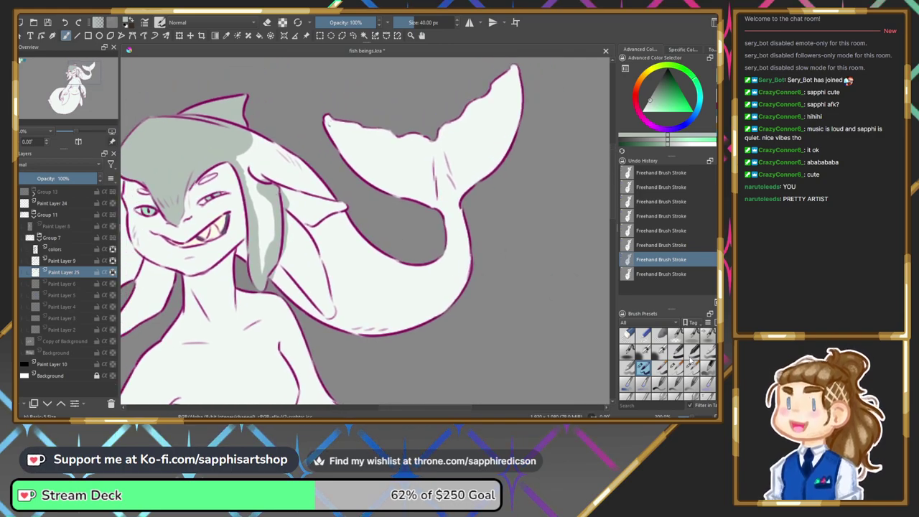
{"action": "key", "text": "slash"}
{"action": "key", "text": "bracketleft"}
{"action": "key", "text": "bracketleft"}
{"action": "key", "text": "bracketleft"}
{"action": "key", "text": "bracketleft"}
{"action": "key", "text": "bracketleft"}
{"action": "key", "text": "bracketleft"}
{"action": "left_click_drag", "start_coordinate": [402, 259], "coordinate": [357, 260]}
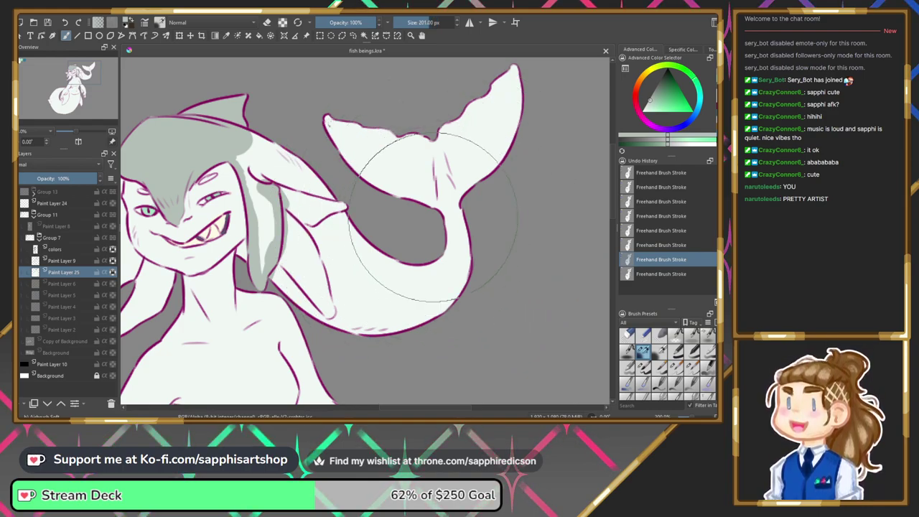
{"action": "mouse_move", "coordinate": [433, 217]}
{"action": "left_mouse_down"}
{"action": "mouse_move", "coordinate": [334, 229]}
{"action": "mouse_move", "coordinate": [332, 213]}
{"action": "mouse_move", "coordinate": [368, 214]}
{"action": "mouse_move", "coordinate": [344, 220]}
{"action": "mouse_move", "coordinate": [304, 196]}
{"action": "mouse_move", "coordinate": [319, 189]}
{"action": "mouse_move", "coordinate": [358, 214]}
{"action": "mouse_move", "coordinate": [429, 219]}
{"action": "mouse_move", "coordinate": [373, 232]}
{"action": "mouse_move", "coordinate": [372, 217]}
{"action": "mouse_move", "coordinate": [351, 222]}
{"action": "mouse_move", "coordinate": [399, 248]}
{"action": "mouse_move", "coordinate": [374, 216]}
{"action": "mouse_move", "coordinate": [408, 237]}
{"action": "left_mouse_up"}
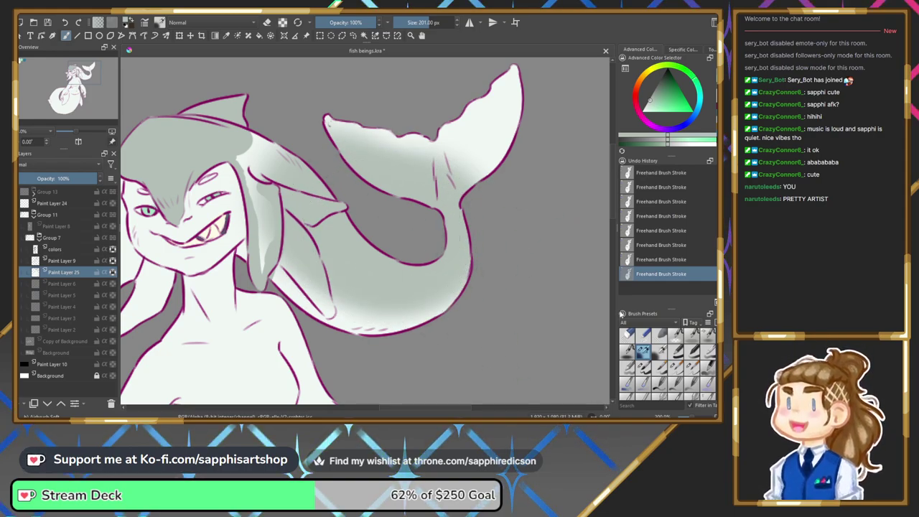
Repaint the tail fluke's lobes in mint cream with Basic-5 Size at 40 px, leaving a hard-edged gray-green marking at its base.
{"action": "left_click", "coordinate": [642, 366]}
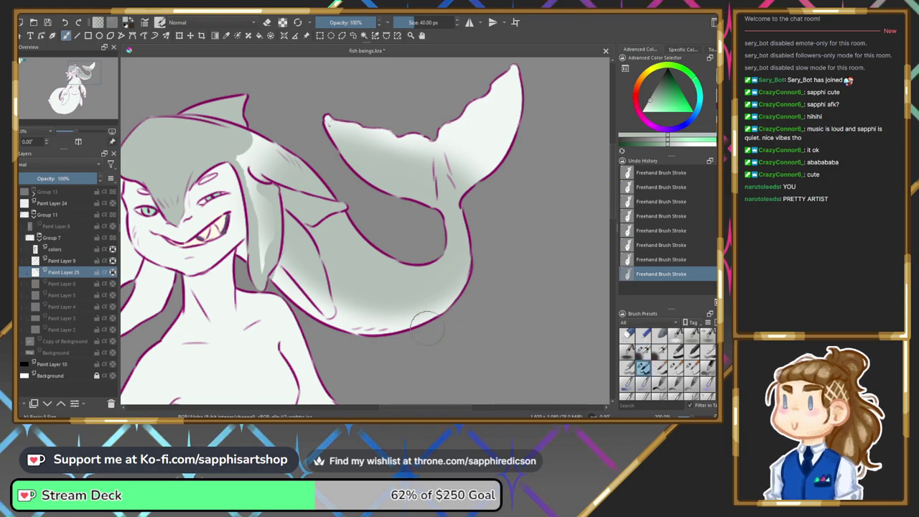
{"action": "key", "text": "e"}
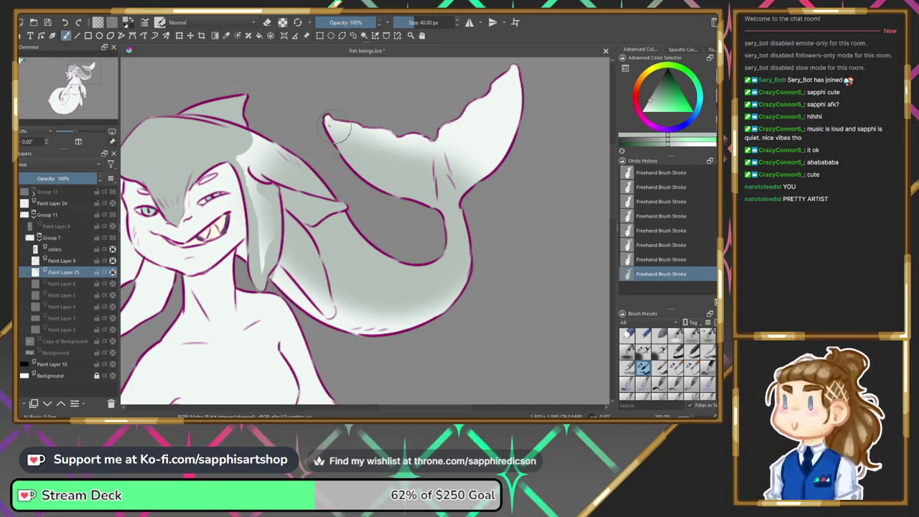
{"action": "key", "text": "ctrl+z"}
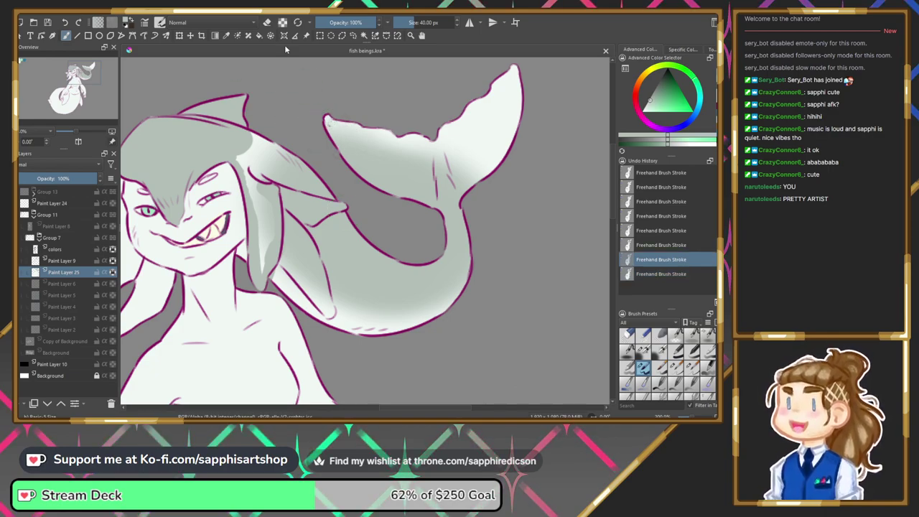
{"action": "left_click", "coordinate": [112, 272]}
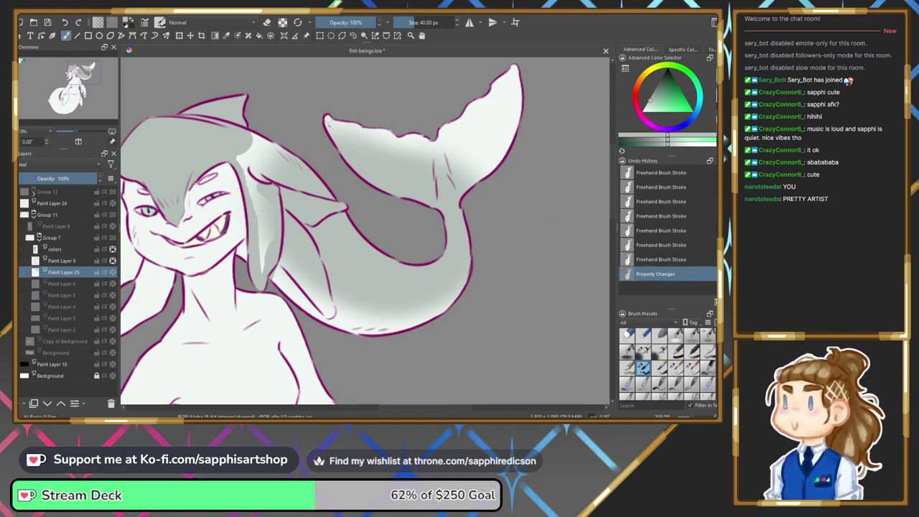
{"action": "left_click_drag", "start_coordinate": [330, 122], "coordinate": [339, 129]}
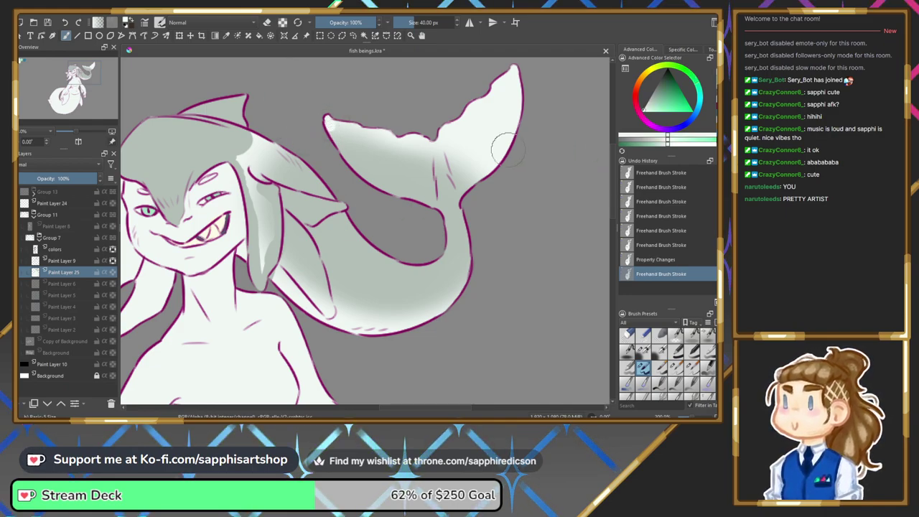
{"action": "left_click_drag", "start_coordinate": [352, 129], "coordinate": [381, 142]}
{"action": "key", "text": "ctrl+z"}
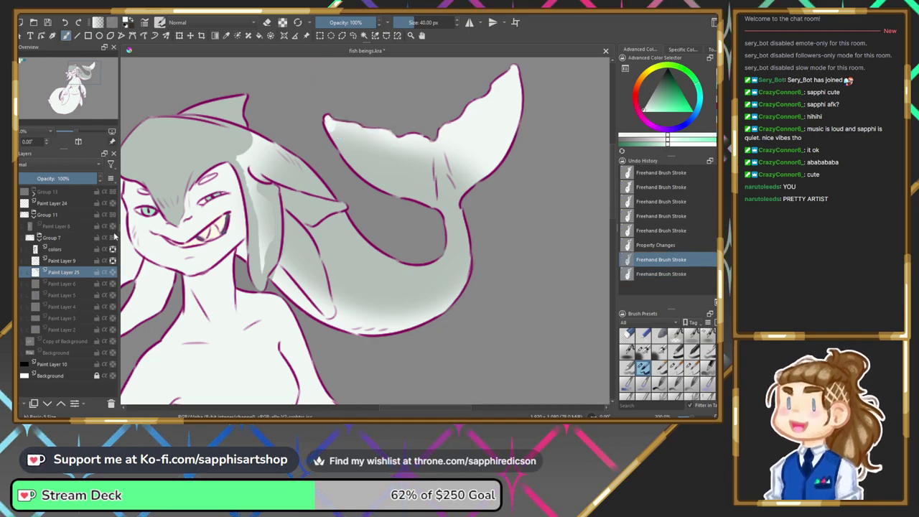
{"action": "left_click", "coordinate": [112, 271]}
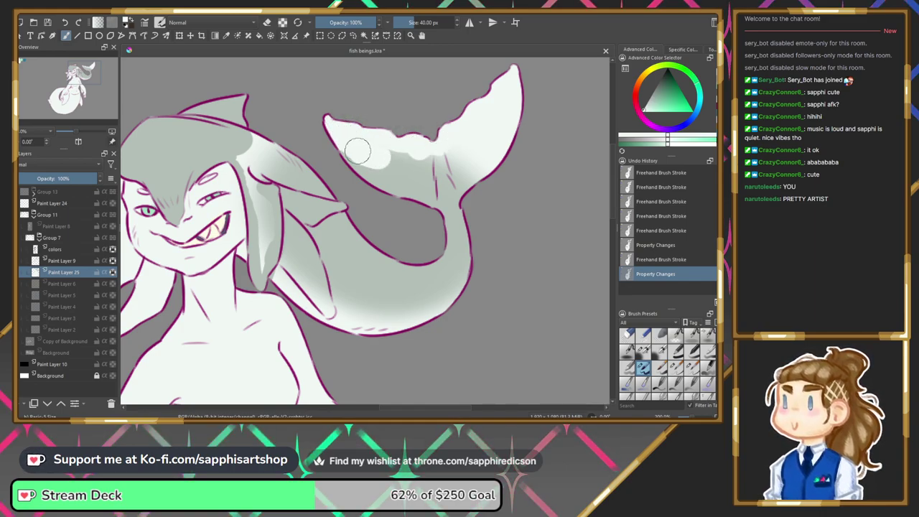
{"action": "left_click_drag", "start_coordinate": [367, 164], "coordinate": [432, 150]}
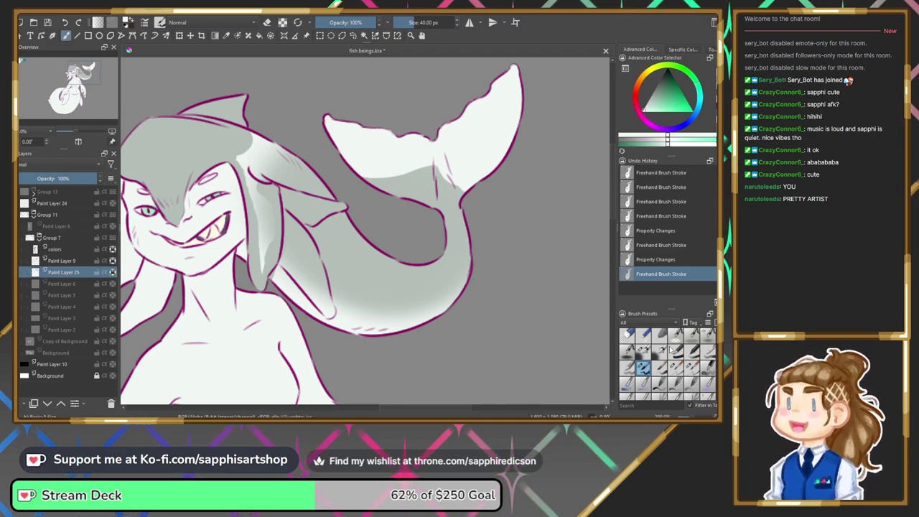
Fill the pale areas on the side of the head, the hanging lobe and the lobe behind it with flat gray-green.
{"action": "key", "text": "2"}
{"action": "key", "text": "1"}
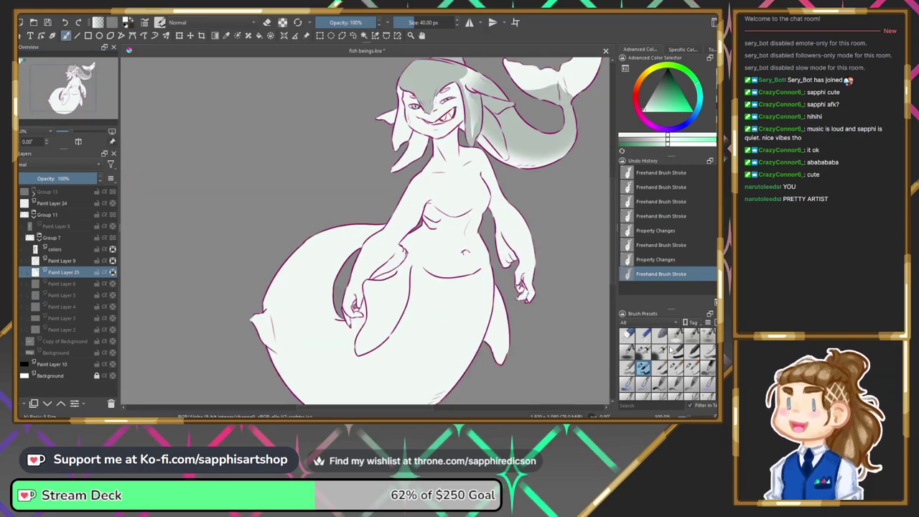
{"action": "left_click_drag", "start_coordinate": [74, 89], "coordinate": [85, 84]}
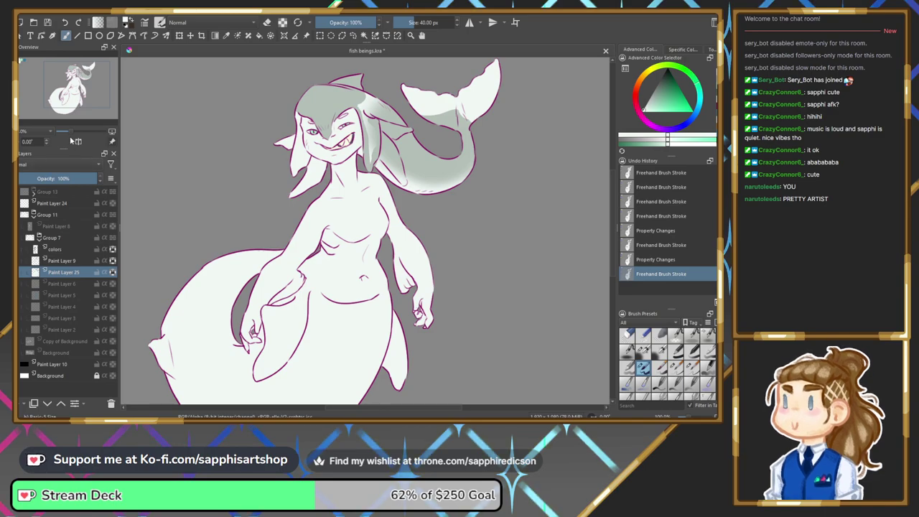
{"action": "left_click_drag", "start_coordinate": [71, 132], "coordinate": [77, 132]}
{"action": "left_click_drag", "start_coordinate": [80, 88], "coordinate": [82, 74]}
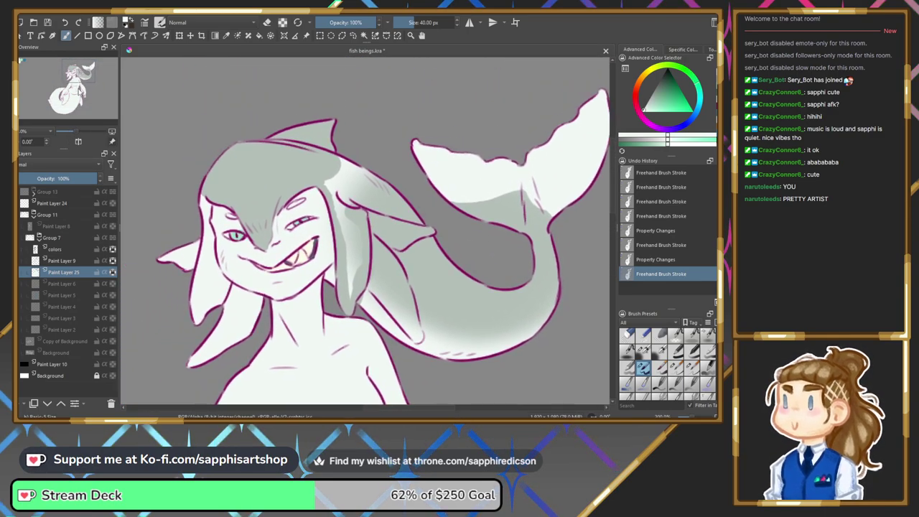
{"action": "left_click_drag", "start_coordinate": [345, 189], "coordinate": [346, 177]}
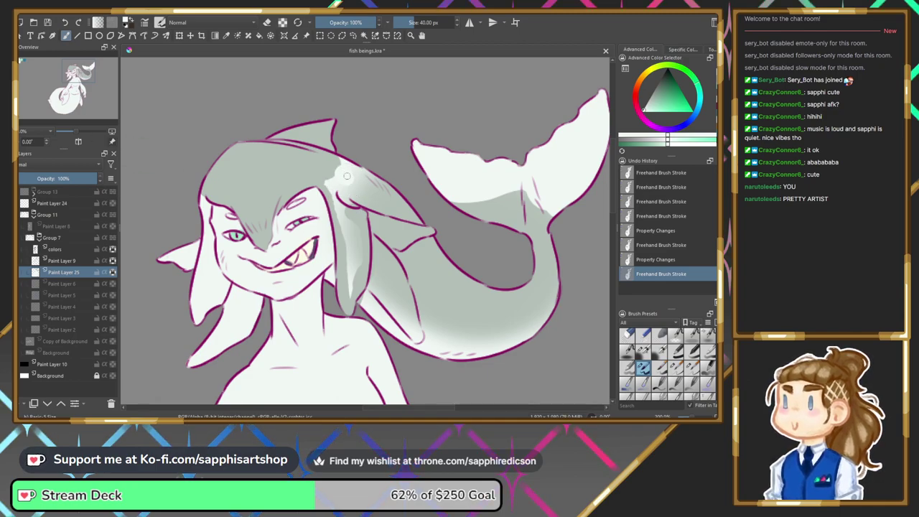
{"action": "key", "text": "ctrl+z"}
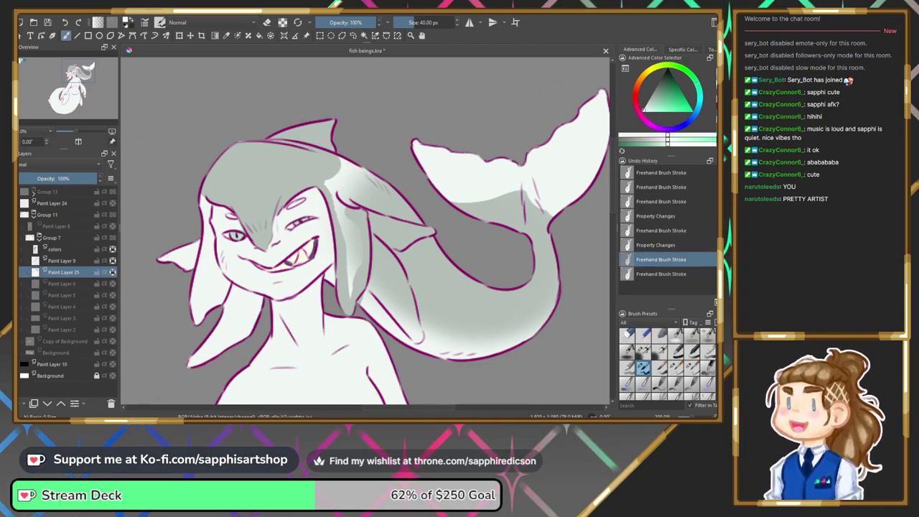
{"action": "left_click_drag", "start_coordinate": [350, 170], "coordinate": [342, 172]}
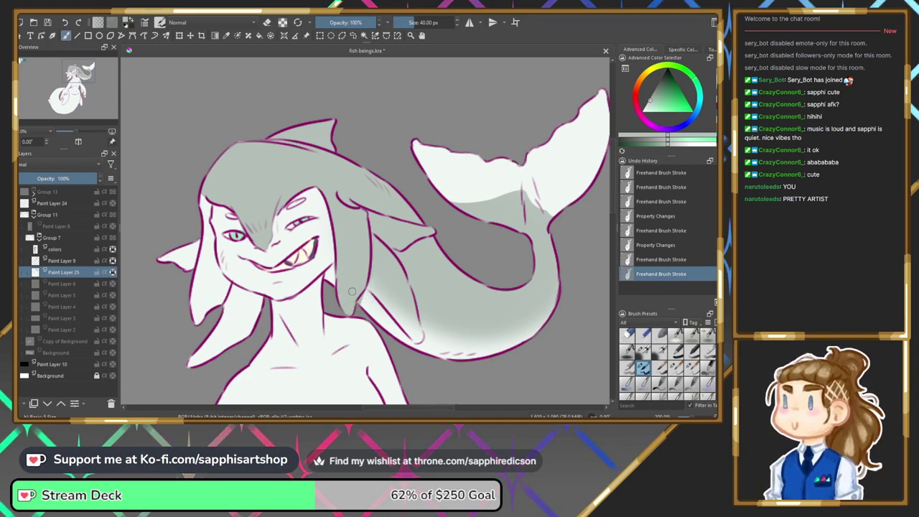
{"action": "left_click_drag", "start_coordinate": [368, 279], "coordinate": [373, 274]}
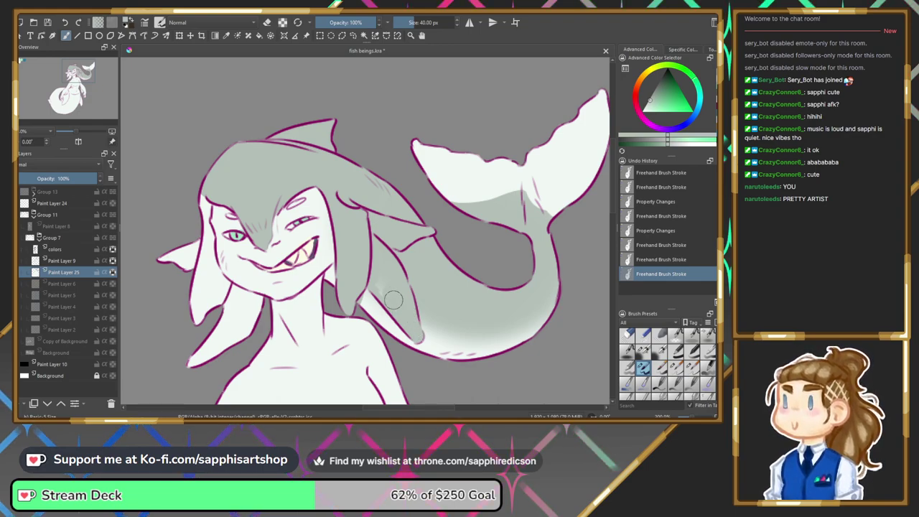
{"action": "left_click_drag", "start_coordinate": [388, 272], "coordinate": [393, 301]}
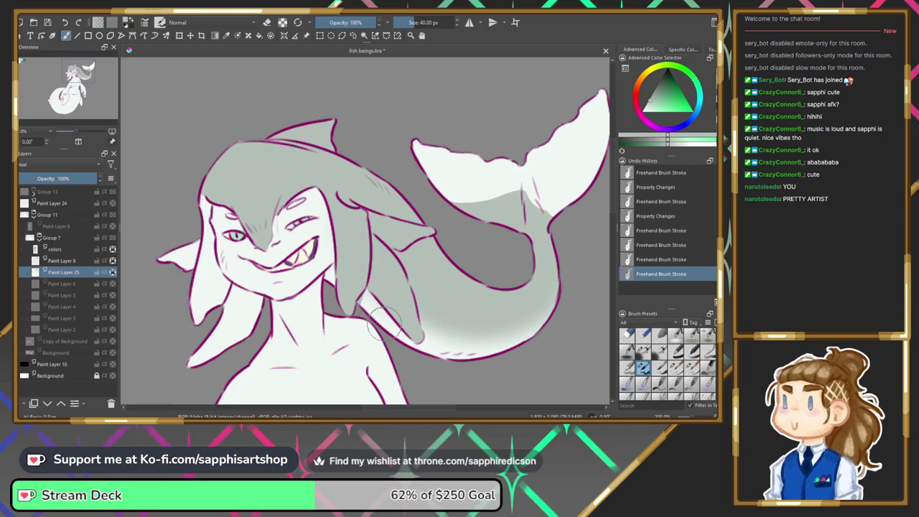
Paint a thin wavy mint cream edge down the hanging lobe beside the face, undoing the first strokes, and refine it with gray-green.
{"action": "right_click", "coordinate": [367, 311]}
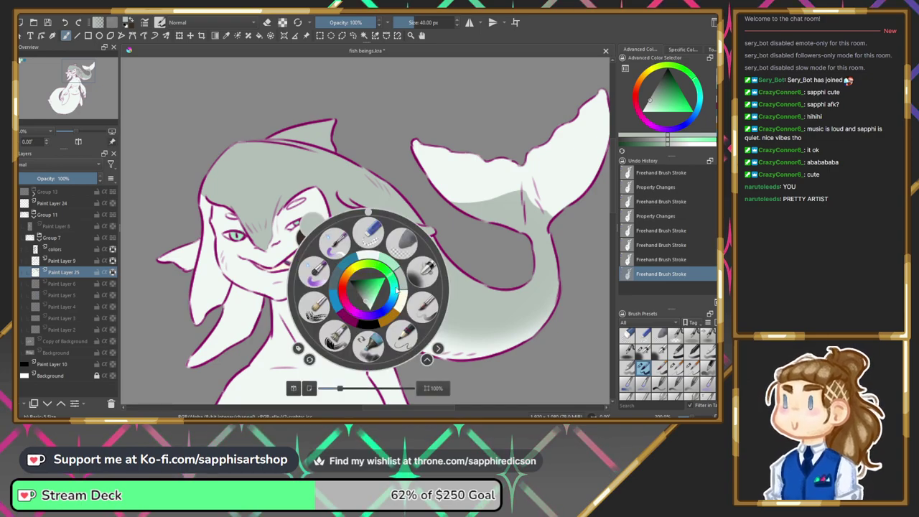
{"action": "left_click", "coordinate": [372, 256]}
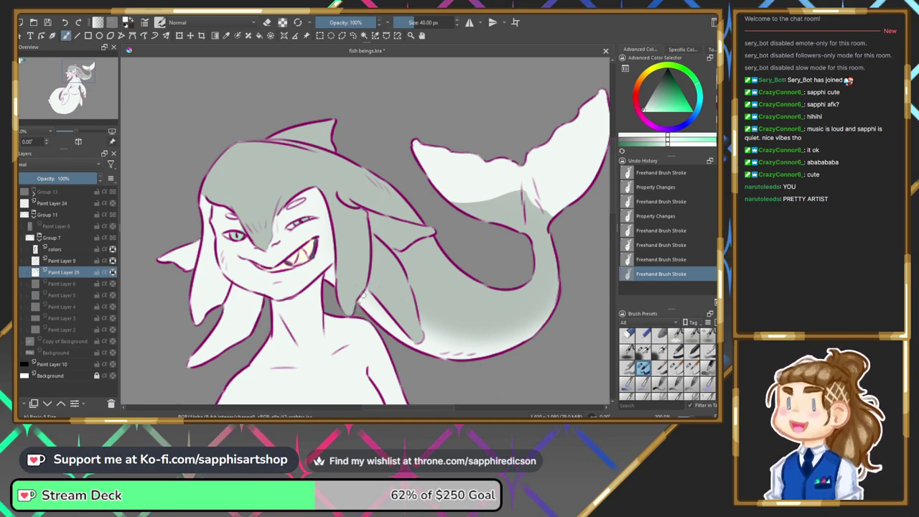
{"action": "left_click_drag", "start_coordinate": [359, 305], "coordinate": [369, 307]}
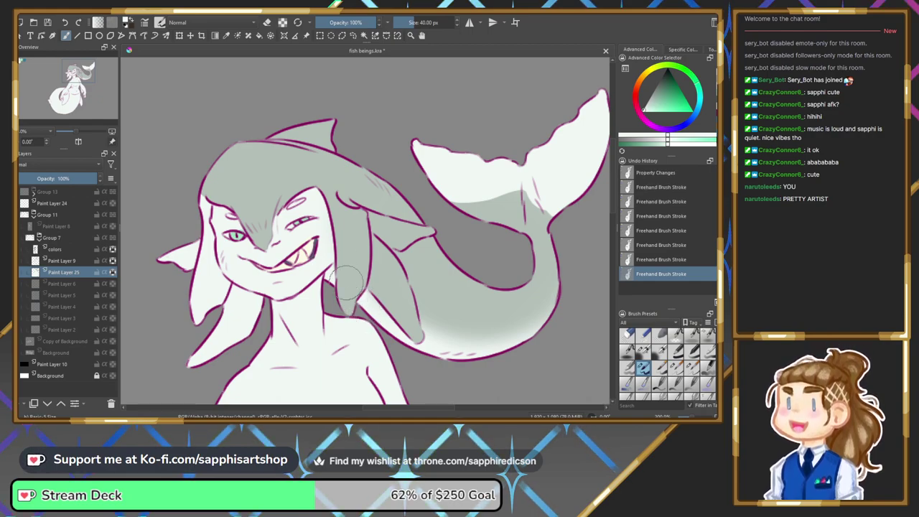
{"action": "key", "text": "ctrl+z"}
{"action": "key", "text": "ctrl+z"}
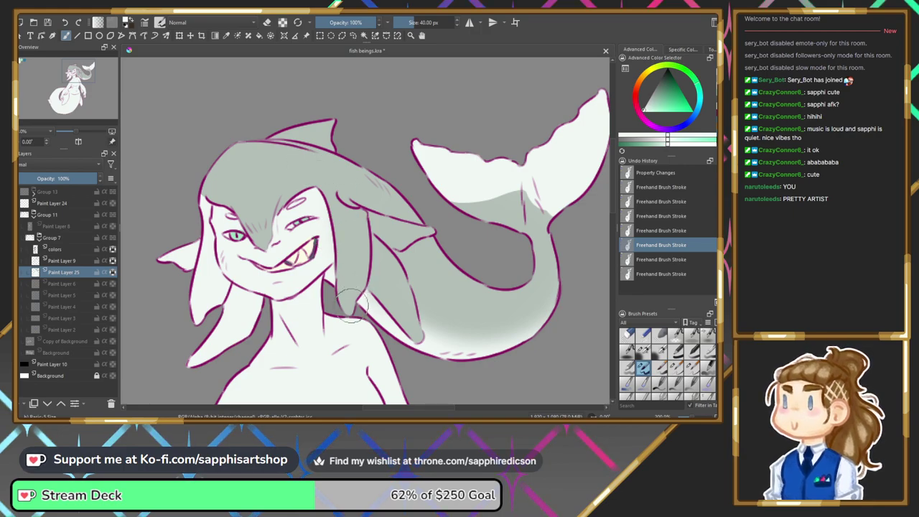
{"action": "left_click_drag", "start_coordinate": [348, 316], "coordinate": [348, 312]}
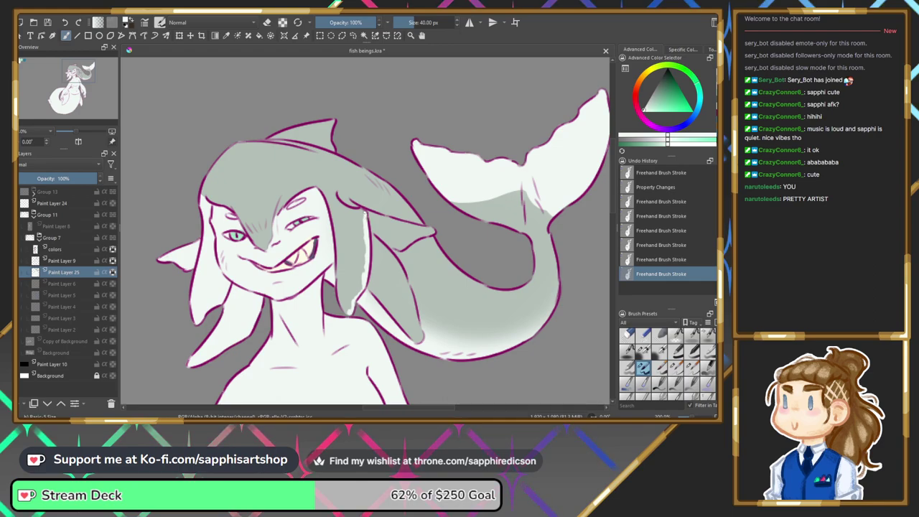
{"action": "right_click", "coordinate": [362, 238]}
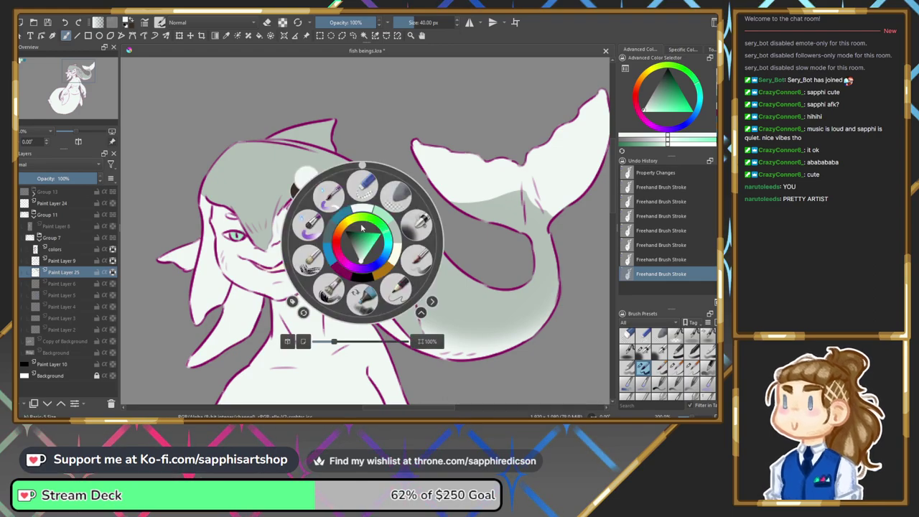
{"action": "left_click", "coordinate": [365, 229], "text": "ctrl"}
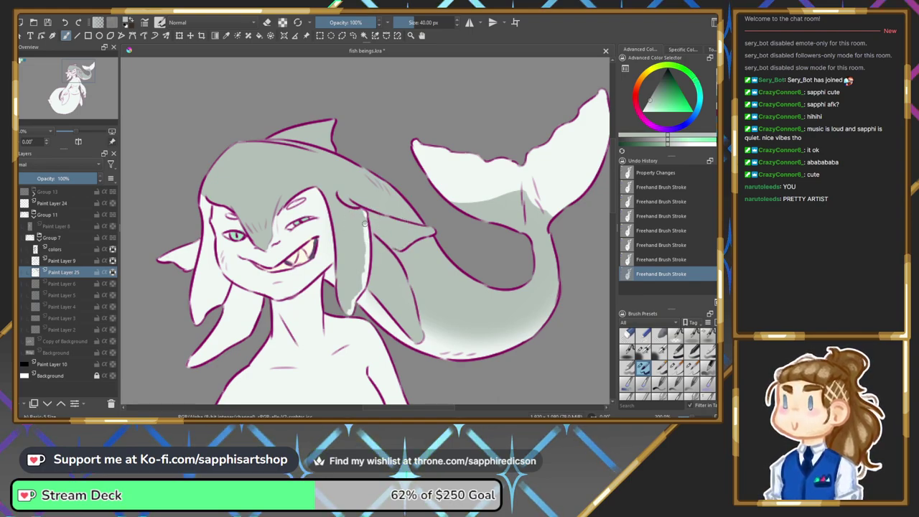
{"action": "left_click_drag", "start_coordinate": [364, 241], "coordinate": [363, 262]}
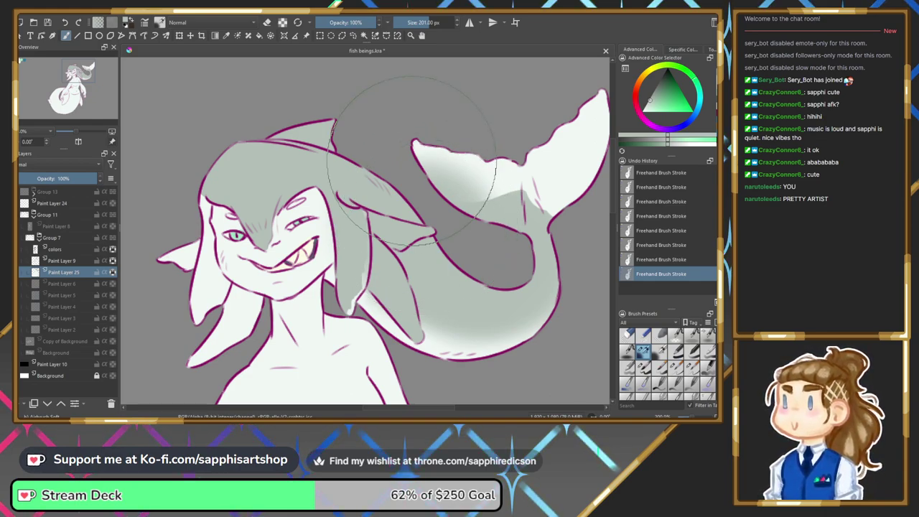
Undo the Airbrush Soft shading over the fluke and the hanging lobe.
{"action": "key", "text": "ctrl+z"}
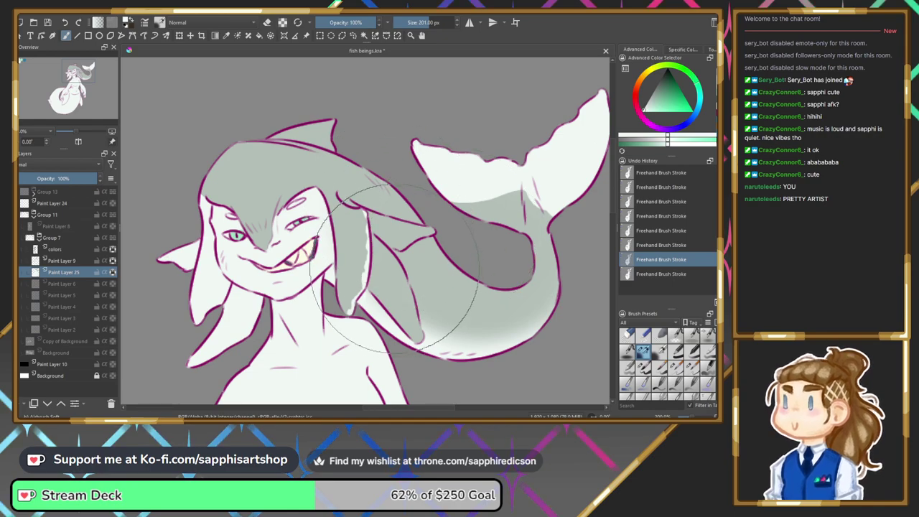
{"action": "key", "text": "ctrl+shift+z"}
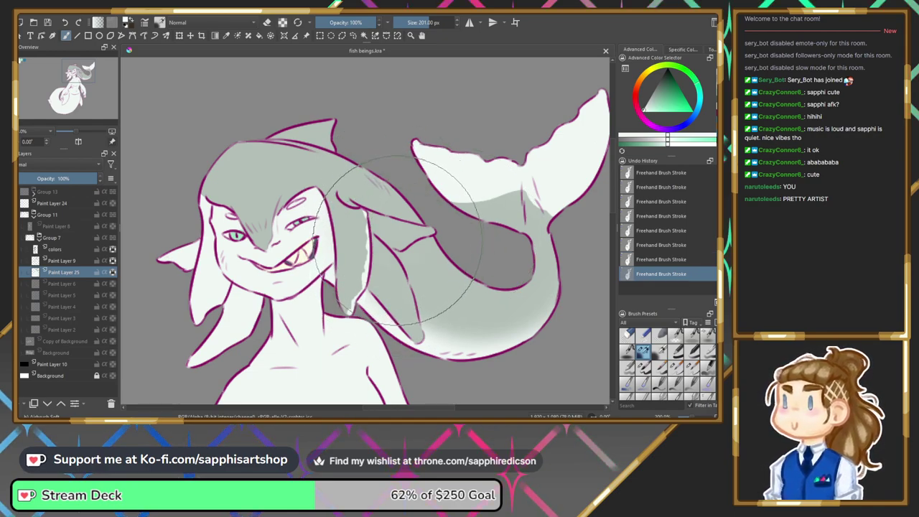
{"action": "key", "text": "ctrl+z"}
{"action": "key", "text": "ctrl+z"}
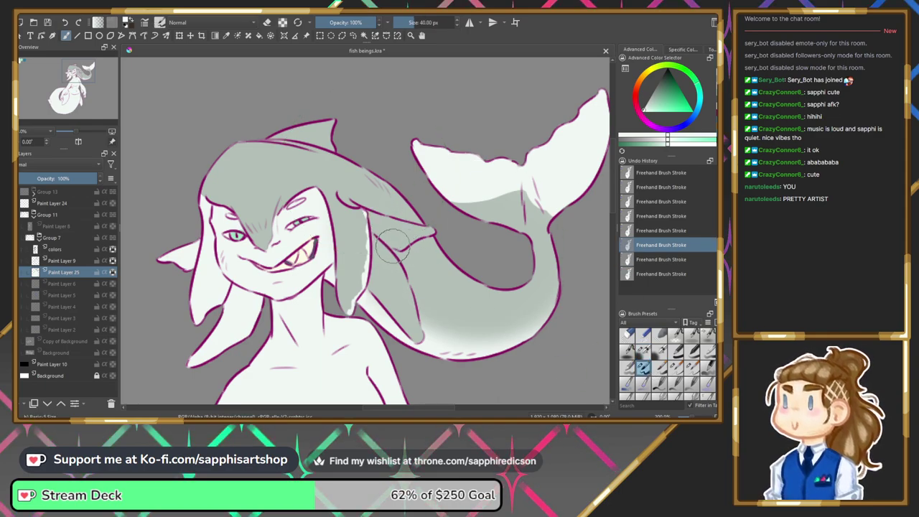
Paint wavy mint cream edges along the side fin, the rear head lobe and the dorsal fin with a 40 px brush.
{"action": "key", "text": "ctrl+shift+z"}
{"action": "key", "text": "ctrl+shift+z"}
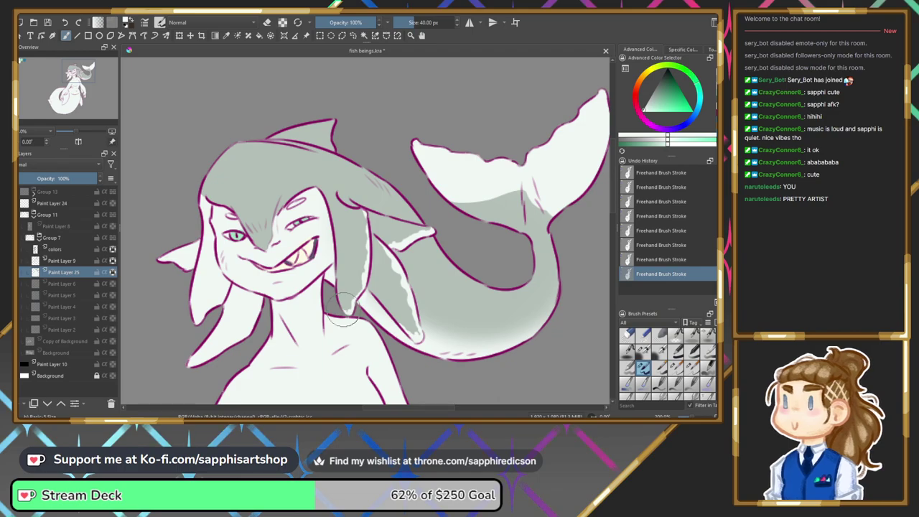
{"action": "left_click_drag", "start_coordinate": [74, 77], "coordinate": [70, 77]}
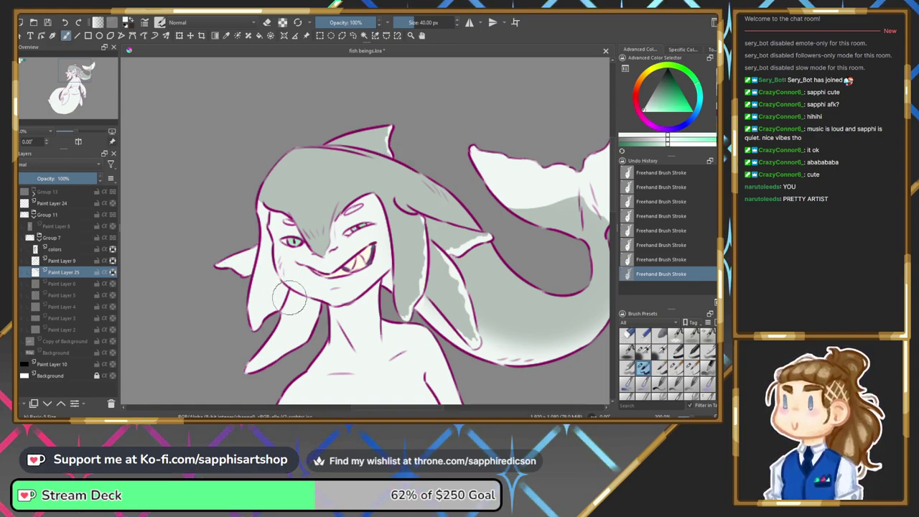
Fill the small ear fin and both hanging lobes on the open-eye side of the face with gray-green.
{"action": "right_click", "coordinate": [228, 231]}
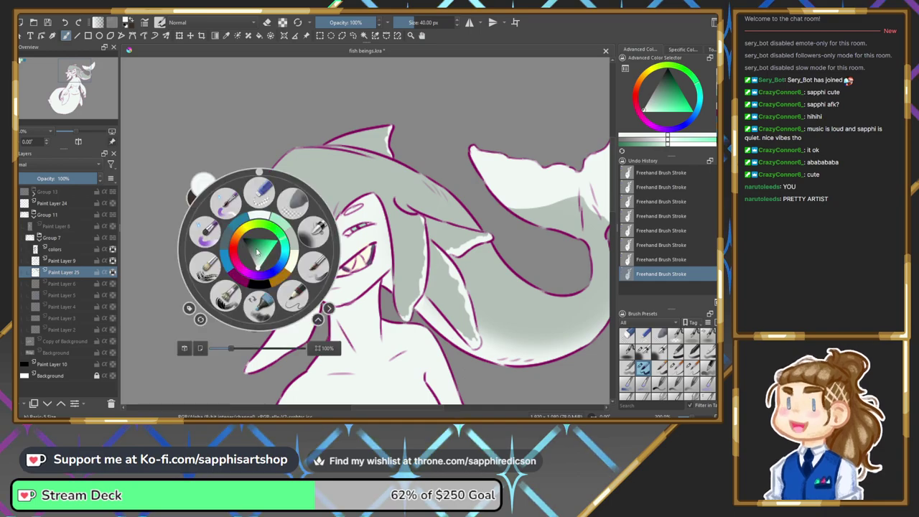
{"action": "left_click", "coordinate": [261, 201]}
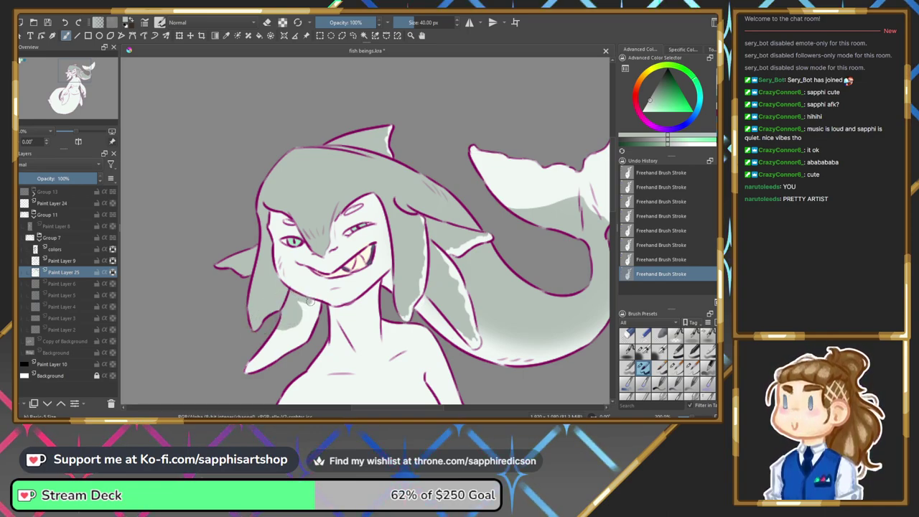
{"action": "left_click_drag", "start_coordinate": [314, 310], "coordinate": [272, 357]}
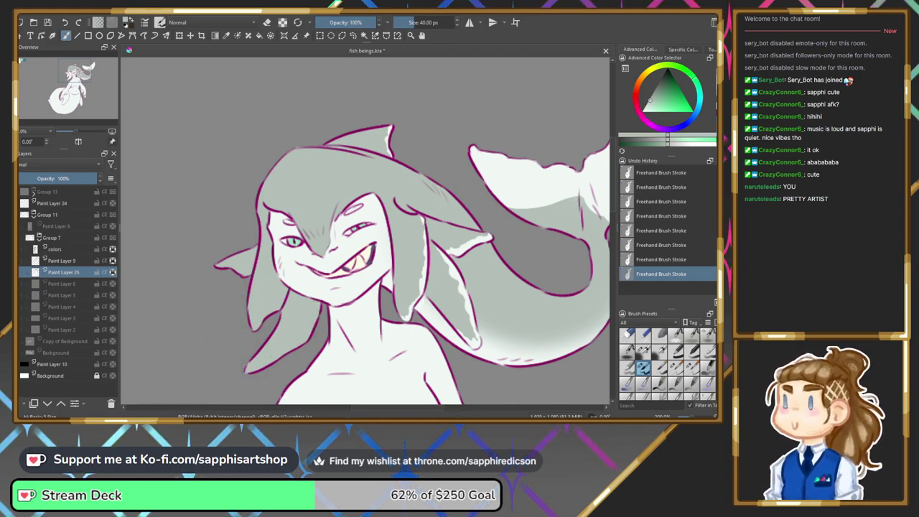
Paint wavy mint cream edges along the ear fin and both hanging lobes on the open-eye side of the face.
{"action": "right_click", "coordinate": [252, 289]}
{"action": "left_click", "coordinate": [254, 260]}
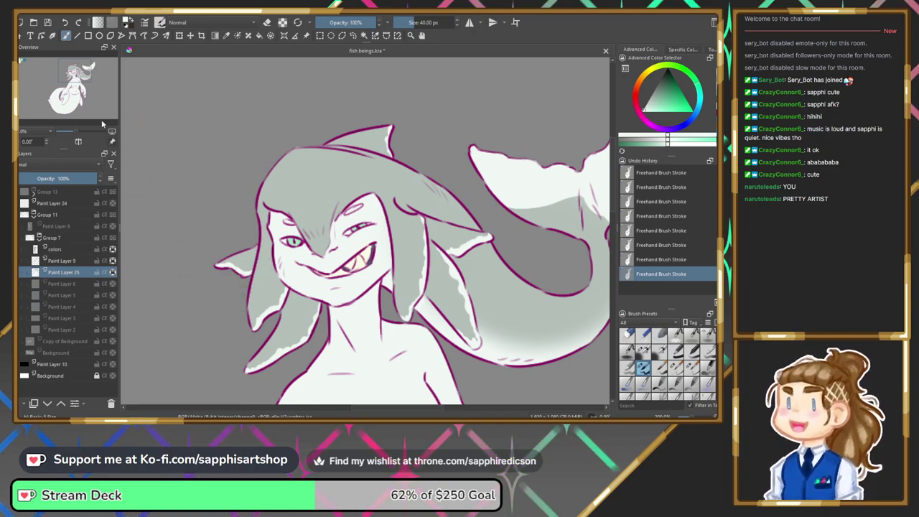
{"action": "right_click", "coordinate": [291, 243]}
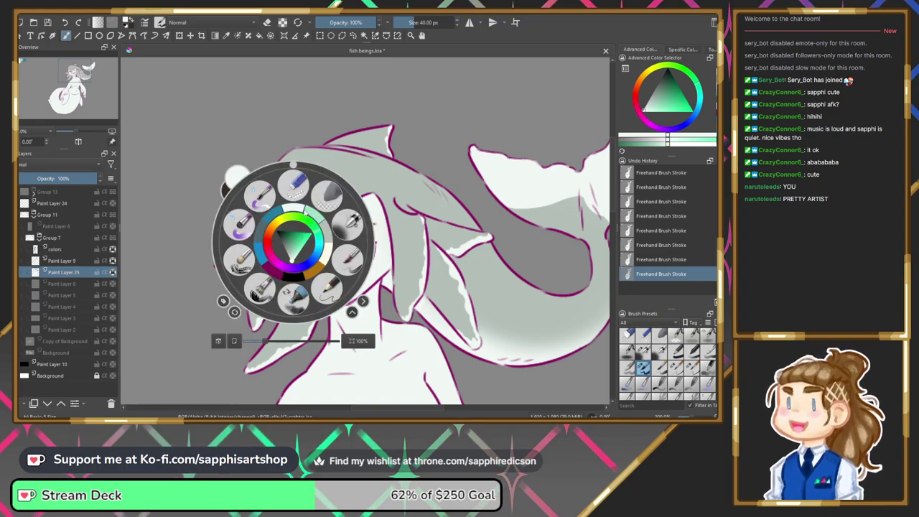
{"action": "right_click", "coordinate": [297, 205]}
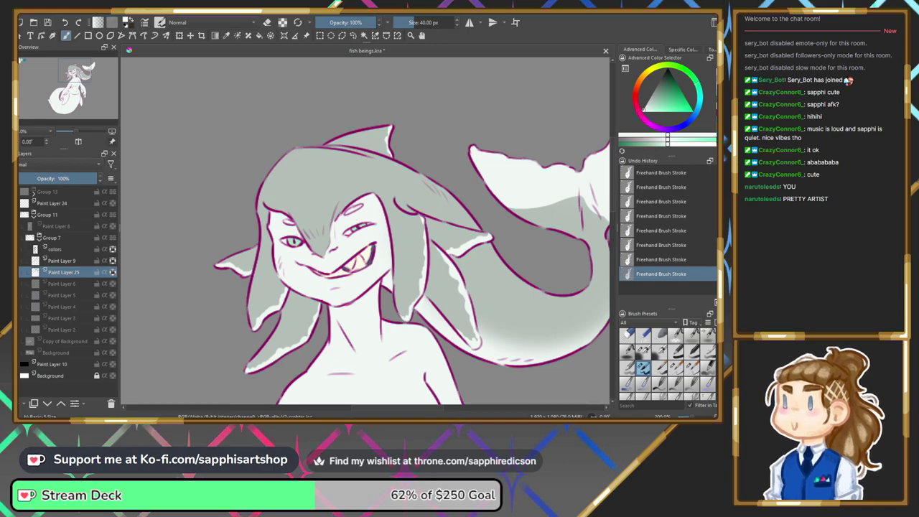
Sample the teal blue swatch from the color palette and paint both eyebrows with the 40 px brush.
{"action": "left_click_drag", "start_coordinate": [20, 74], "coordinate": [26, 62]}
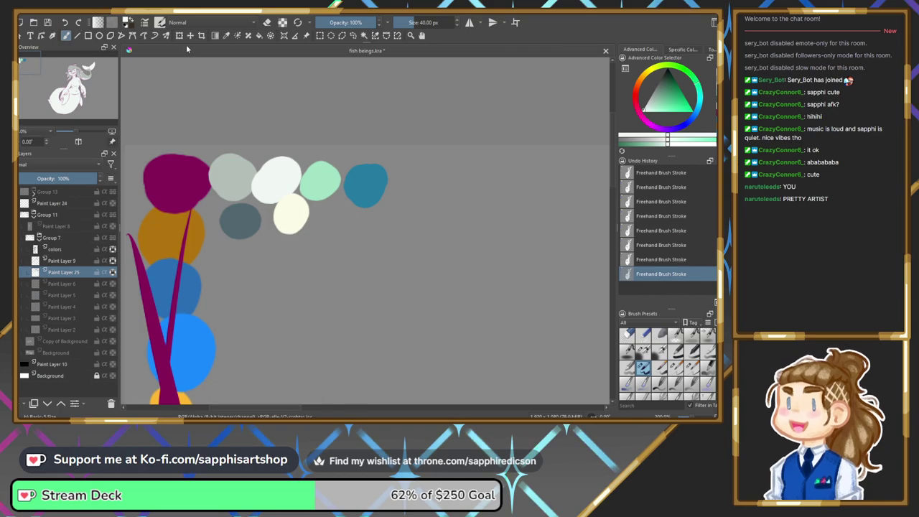
{"action": "left_click", "coordinate": [366, 184], "text": "ctrl"}
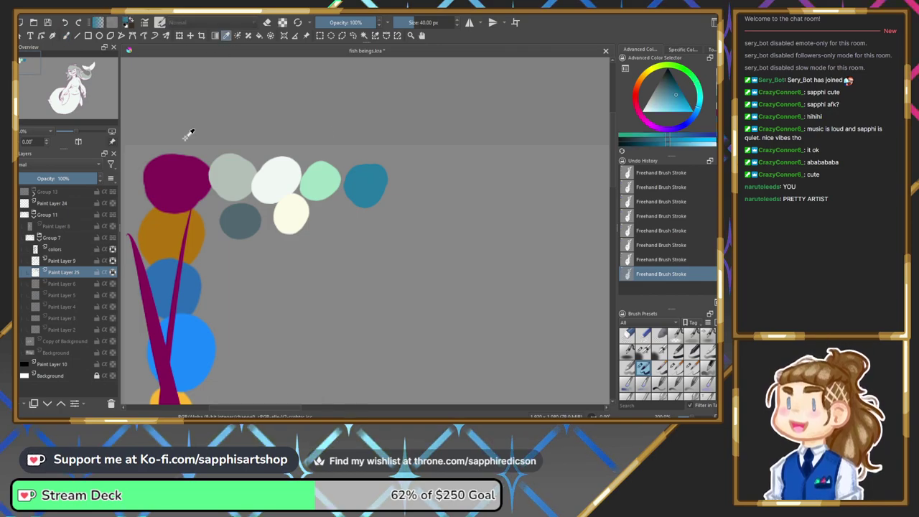
{"action": "left_click_drag", "start_coordinate": [79, 71], "coordinate": [79, 69]}
{"action": "key", "text": "b"}
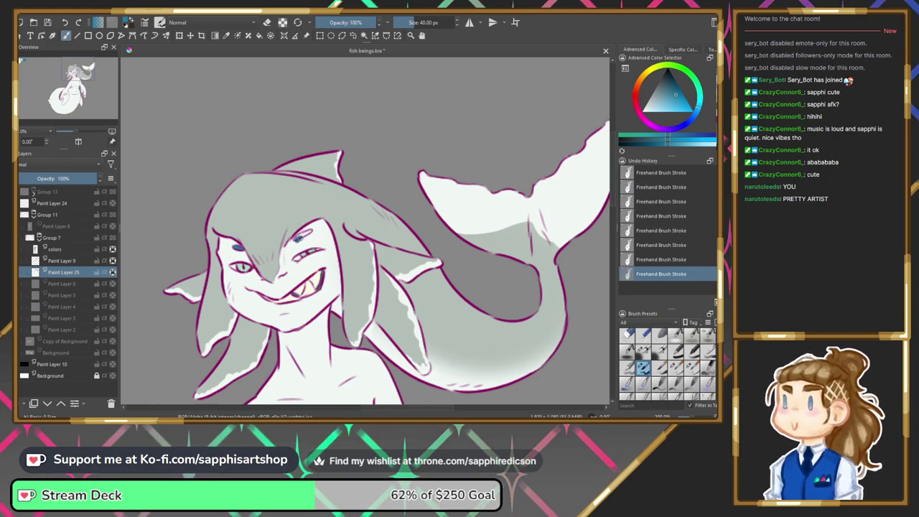
{"action": "key", "text": "ctrl+z"}
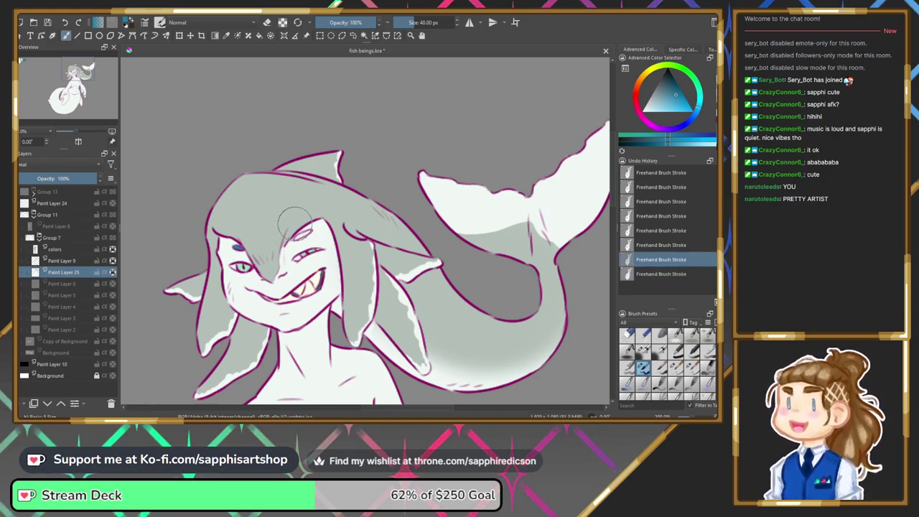
{"action": "key", "text": "ctrl+shift+z"}
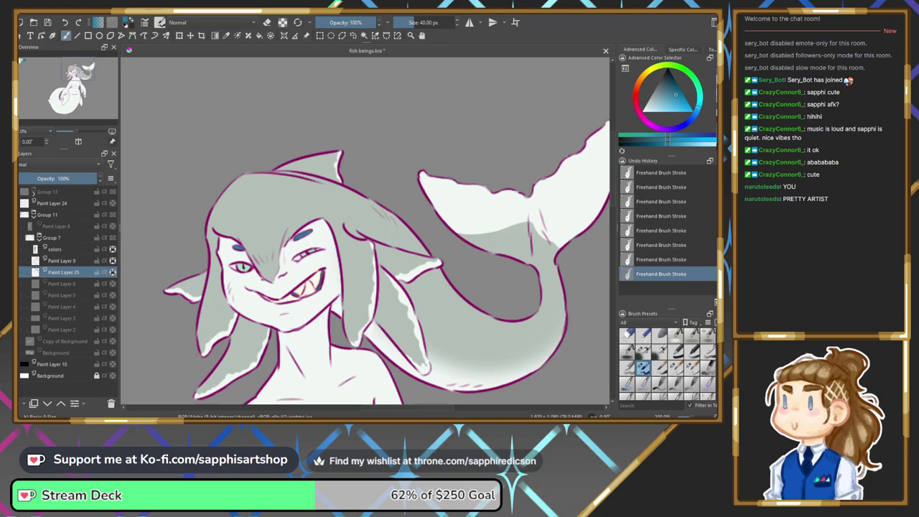
Paint the outer corner of the open eye teal blue, then try a teal stroke on the cheek below and undo it.
{"action": "mouse_move", "coordinate": [364, 272]}
{"action": "left_mouse_down"}
{"action": "mouse_move", "coordinate": [392, 115]}
{"action": "mouse_move", "coordinate": [397, 172]}
{"action": "left_mouse_up"}
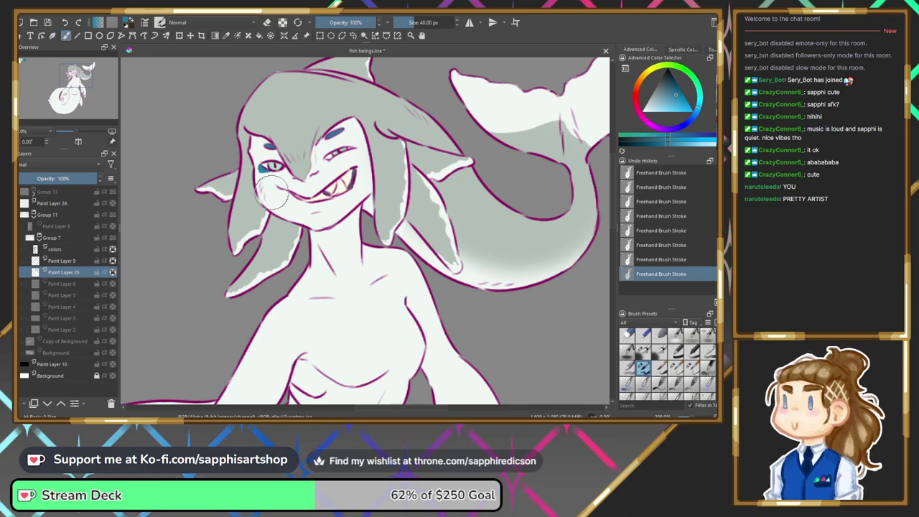
{"action": "left_click_drag", "start_coordinate": [267, 185], "coordinate": [264, 199]}
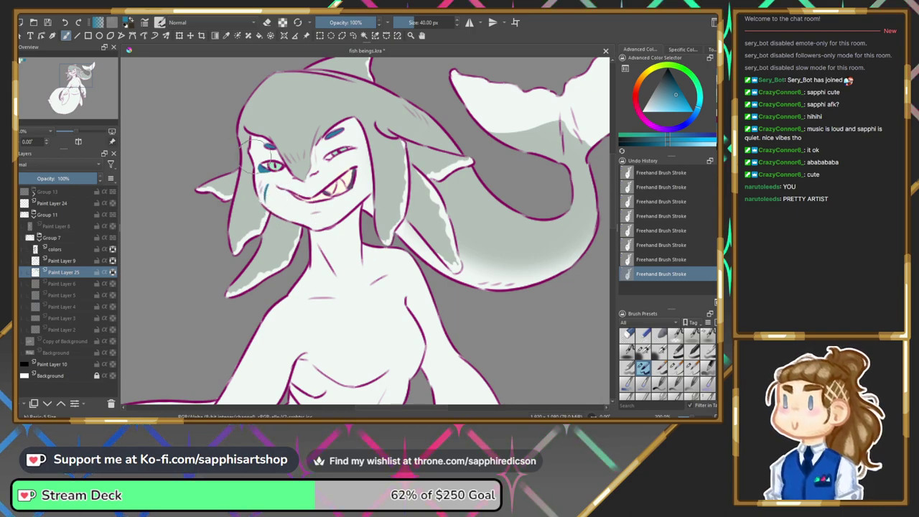
{"action": "key", "text": "ctrl+z"}
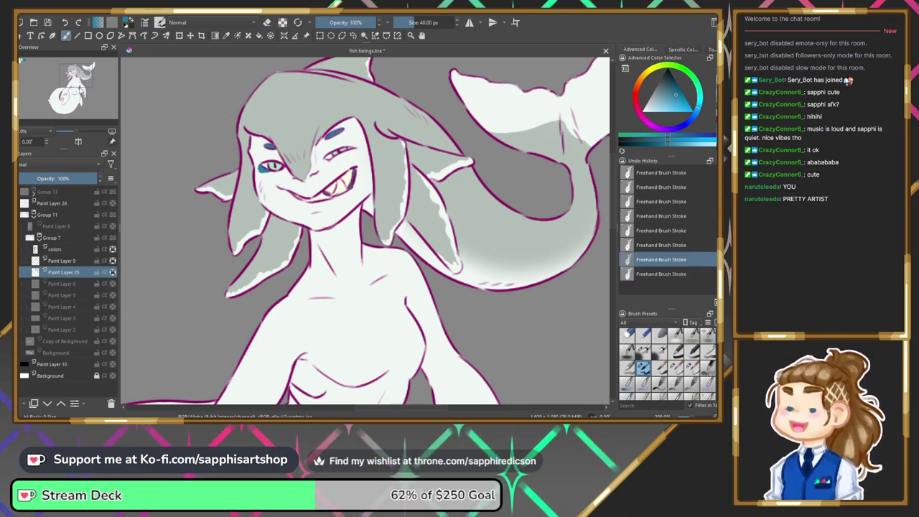
{"action": "scroll", "coordinate": [365, 231], "scroll_direction": "down", "scroll_amount": 5}
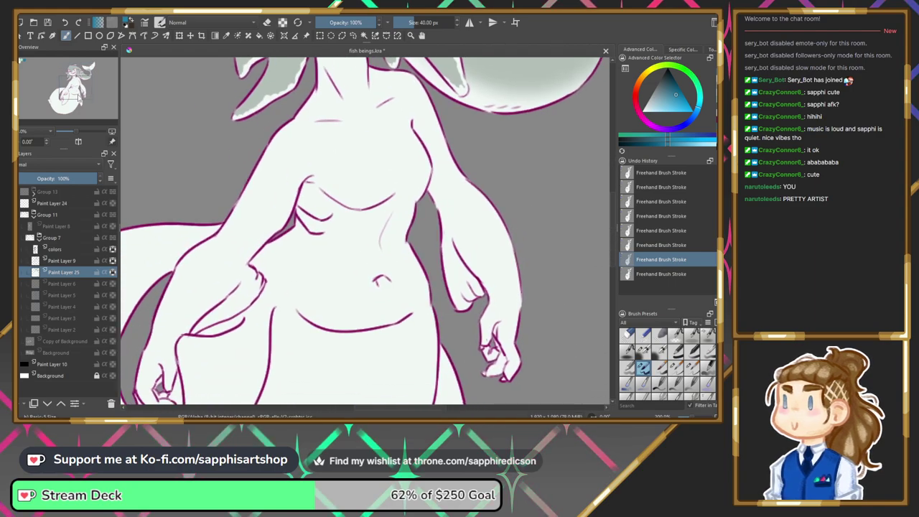
{"action": "left_click_drag", "start_coordinate": [374, 261], "coordinate": [344, 312]}
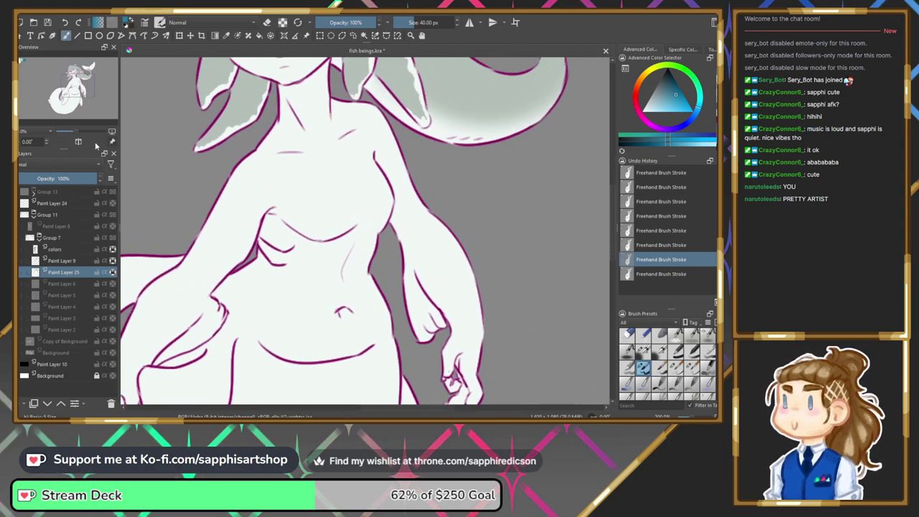
{"action": "scroll", "coordinate": [365, 231], "scroll_direction": "up", "scroll_amount": 6}
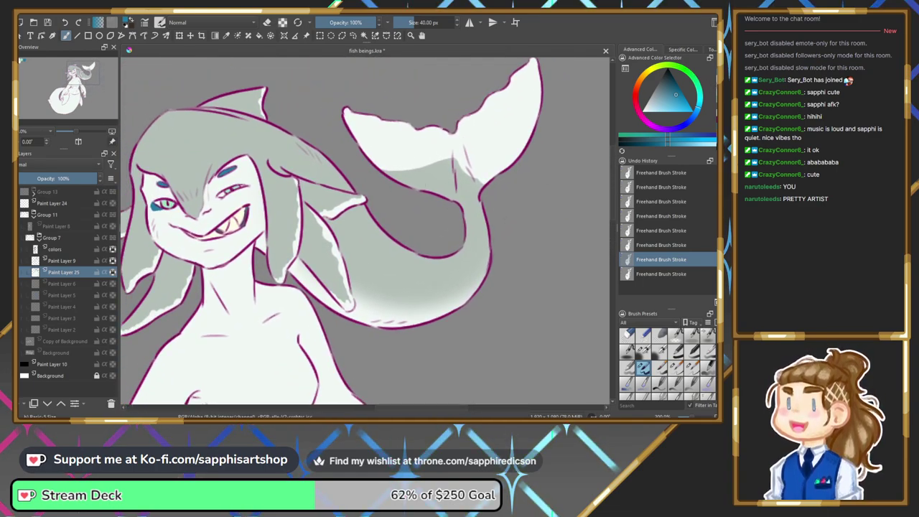
Fill the tail fluke with gray-green, paint a wavy mint cream band along its outer edge, and refine the band with gray-green.
{"action": "left_click", "coordinate": [418, 167], "text": "ctrl"}
{"action": "mouse_move", "coordinate": [362, 122]}
{"action": "left_mouse_down"}
{"action": "mouse_move", "coordinate": [359, 107]}
{"action": "mouse_move", "coordinate": [409, 147]}
{"action": "mouse_move", "coordinate": [471, 115]}
{"action": "mouse_move", "coordinate": [489, 165]}
{"action": "mouse_move", "coordinate": [476, 158]}
{"action": "mouse_move", "coordinate": [499, 144]}
{"action": "mouse_move", "coordinate": [517, 90]}
{"action": "mouse_move", "coordinate": [531, 78]}
{"action": "mouse_move", "coordinate": [527, 133]}
{"action": "mouse_move", "coordinate": [513, 143]}
{"action": "left_mouse_up"}
{"action": "right_click", "coordinate": [412, 147]}
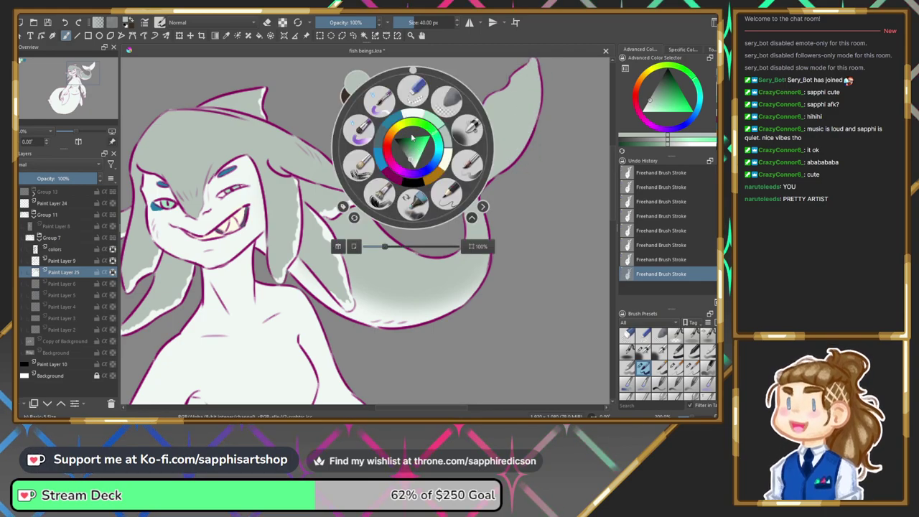
{"action": "left_click", "coordinate": [413, 115]}
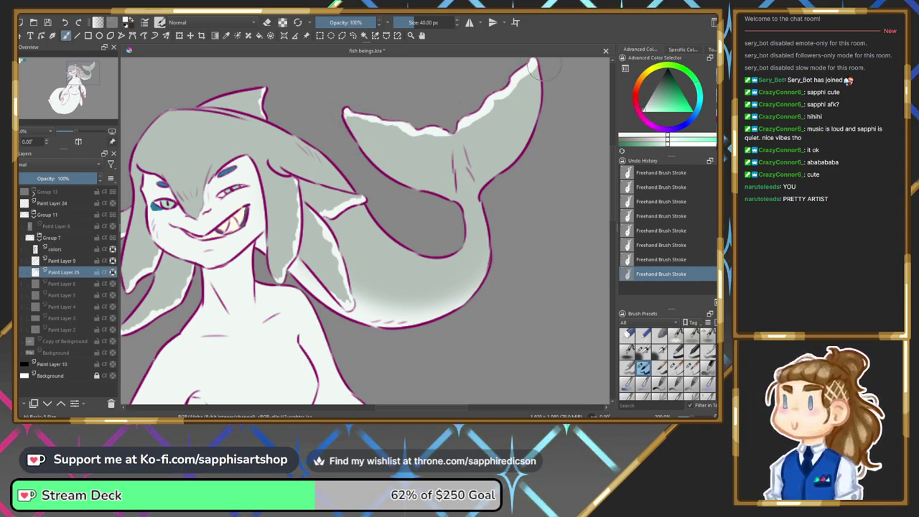
{"action": "right_click", "coordinate": [512, 147]}
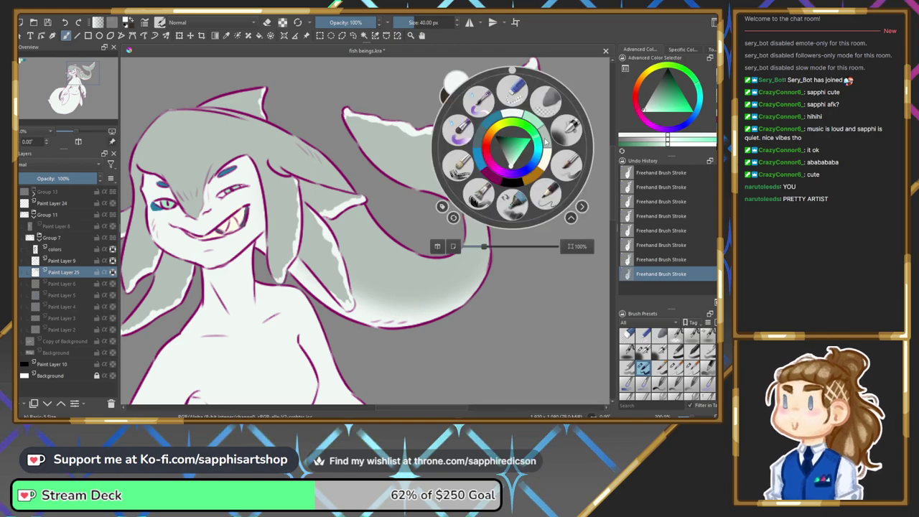
{"action": "left_click", "coordinate": [507, 162]}
{"action": "right_click", "coordinate": [511, 144]}
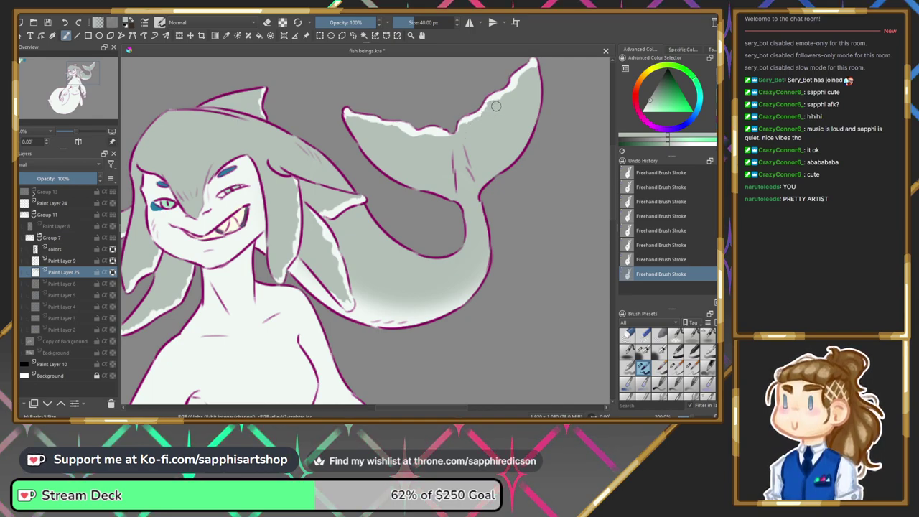
Paint three curved teal blue gill stripes on the side of the torso below the armpit.
{"action": "left_click_drag", "start_coordinate": [88, 84], "coordinate": [84, 111]}
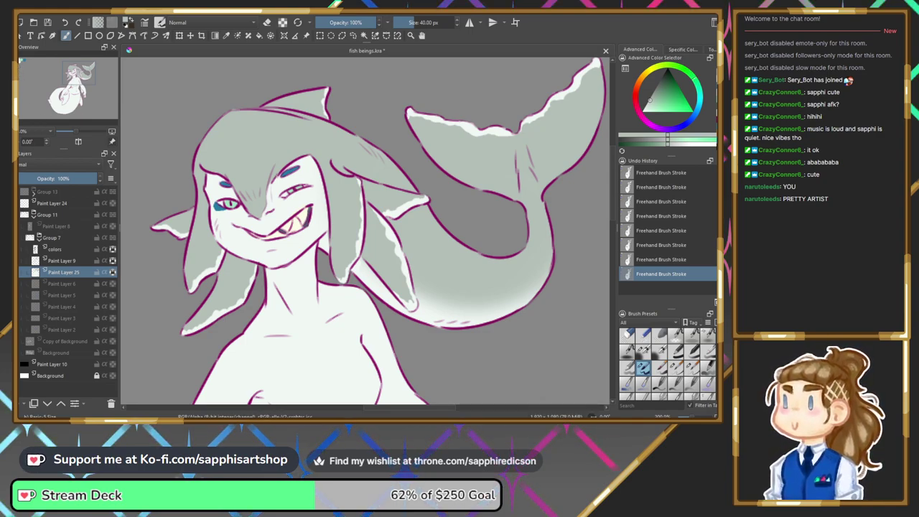
{"action": "left_click_drag", "start_coordinate": [69, 74], "coordinate": [74, 94]}
{"action": "right_click", "coordinate": [306, 210]}
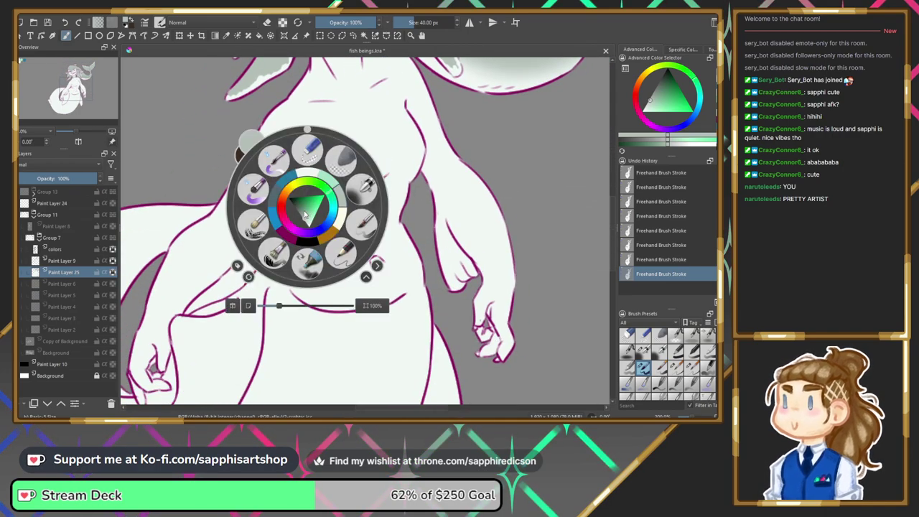
{"action": "left_click", "coordinate": [286, 185]}
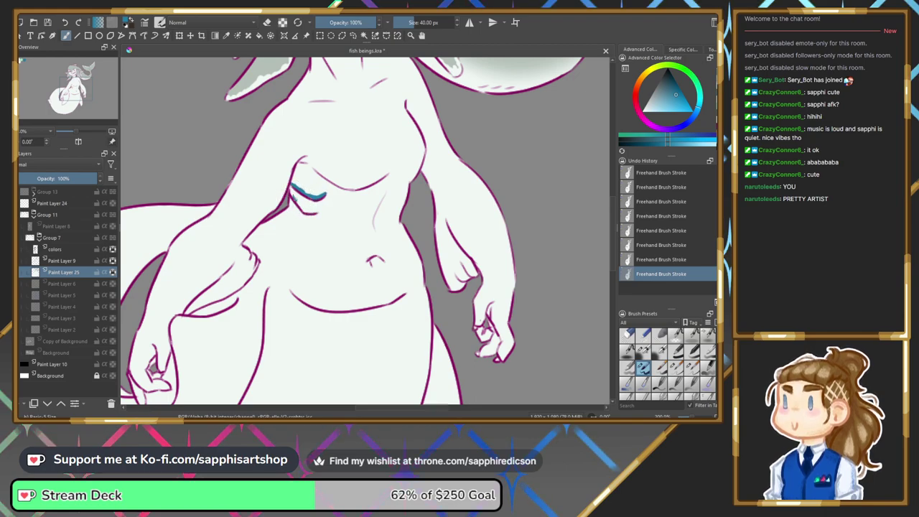
{"action": "left_click_drag", "start_coordinate": [291, 188], "coordinate": [316, 211]}
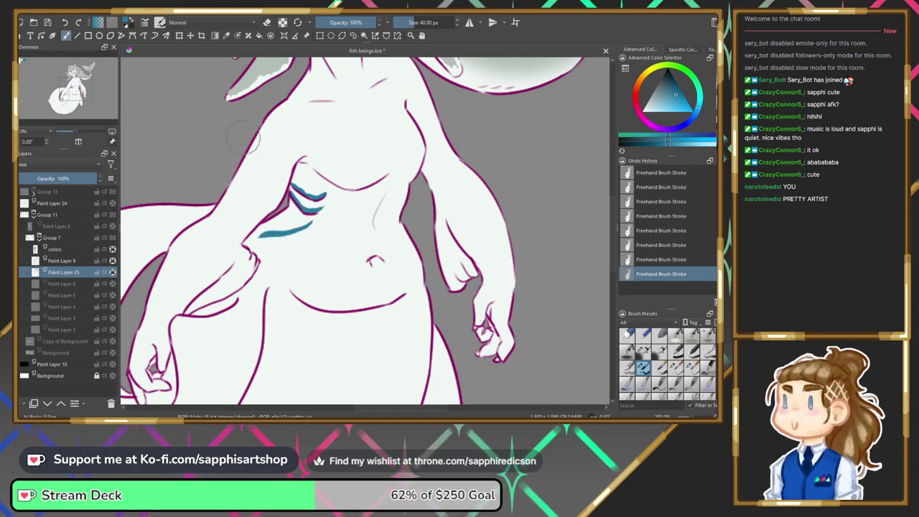
{"action": "key", "text": "ctrl+z"}
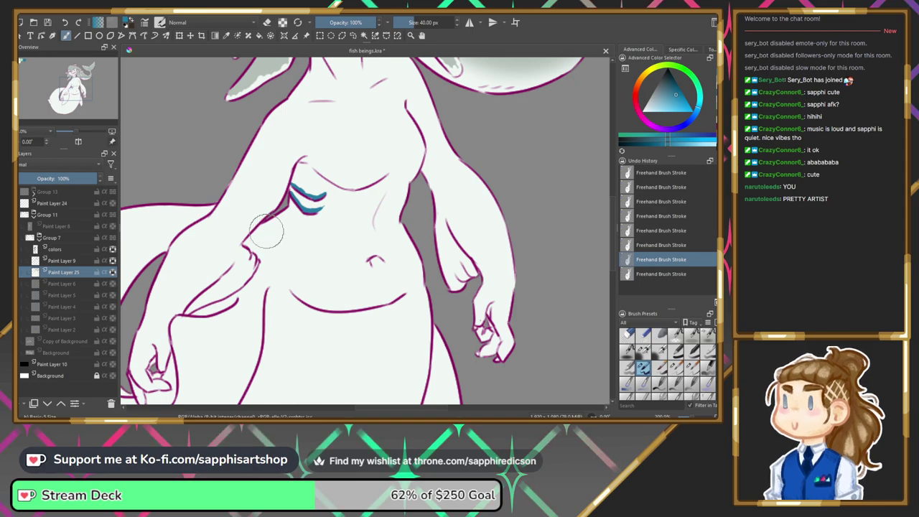
{"action": "key", "text": "ctrl+shift+z"}
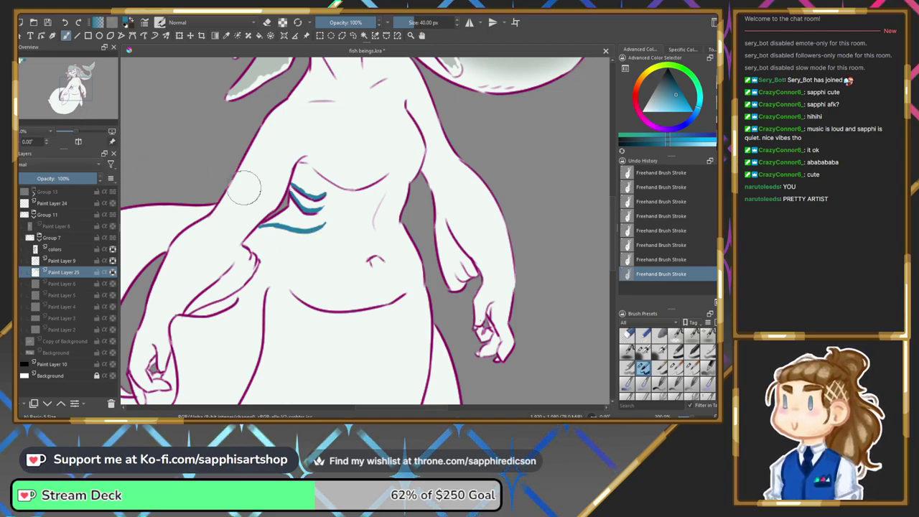
Try shading the arm beside the gill stripes with teal blue using the 201 px Airbrush Soft, and undo it.
{"action": "left_click", "coordinate": [642, 352]}
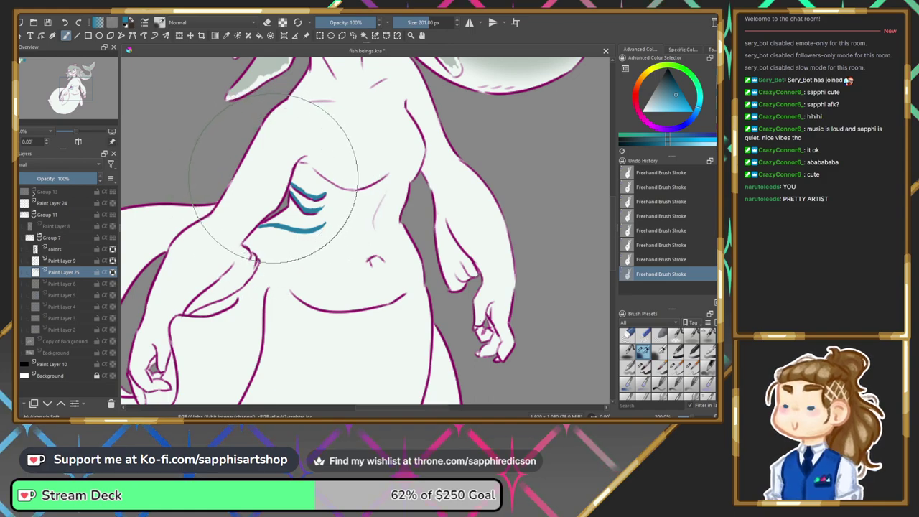
{"action": "mouse_move", "coordinate": [287, 137]}
{"action": "left_mouse_down"}
{"action": "mouse_move", "coordinate": [221, 275]}
{"action": "mouse_move", "coordinate": [323, 143]}
{"action": "mouse_move", "coordinate": [181, 338]}
{"action": "left_mouse_up"}
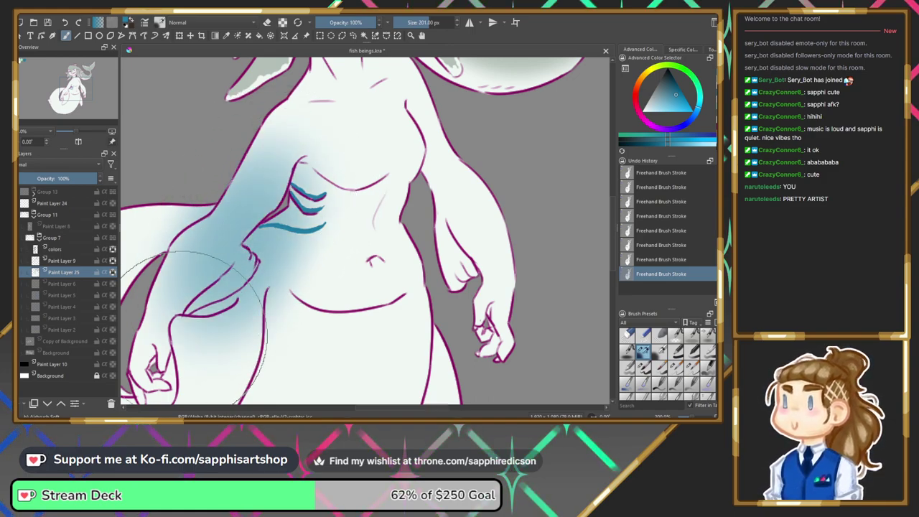
{"action": "key", "text": "ctrl+z"}
{"action": "key", "text": "ctrl+z"}
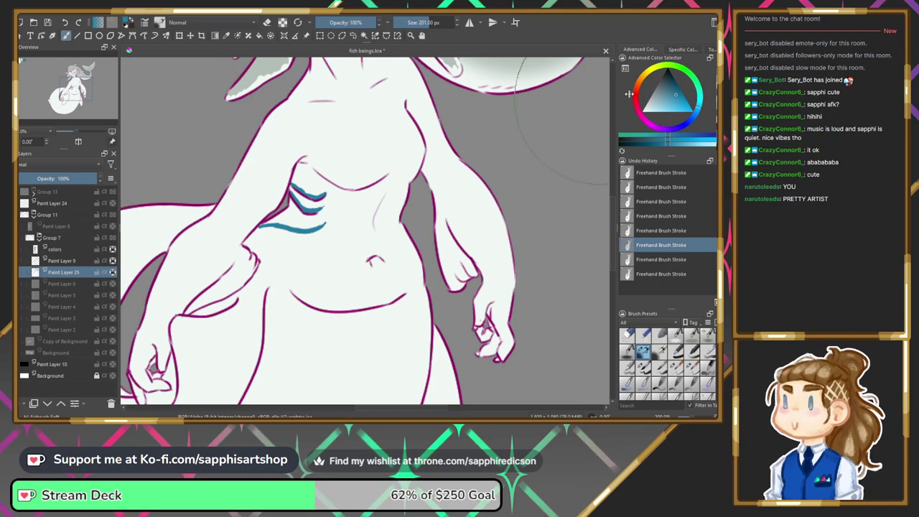
Swap the brush color to gray-green and activate the polygonal selection tool for the lower body.
{"action": "key", "text": "x"}
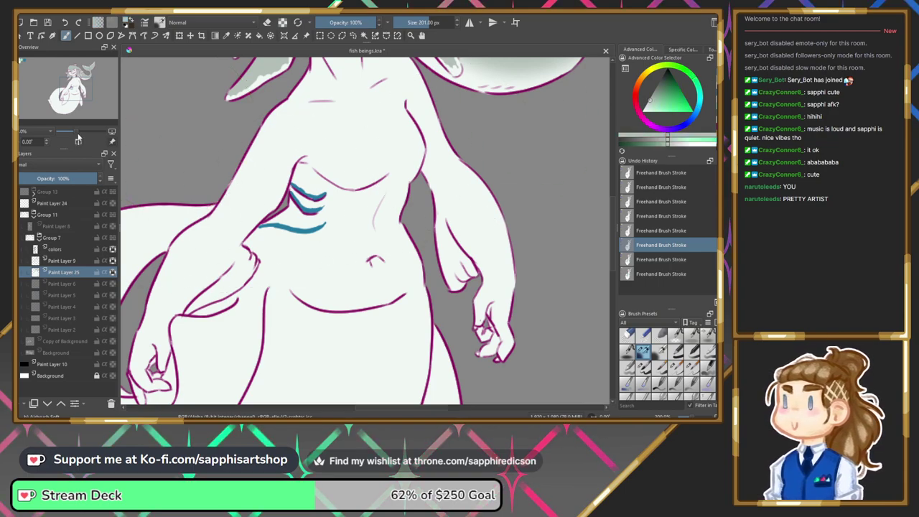
{"action": "left_click_drag", "start_coordinate": [76, 134], "coordinate": [72, 135]}
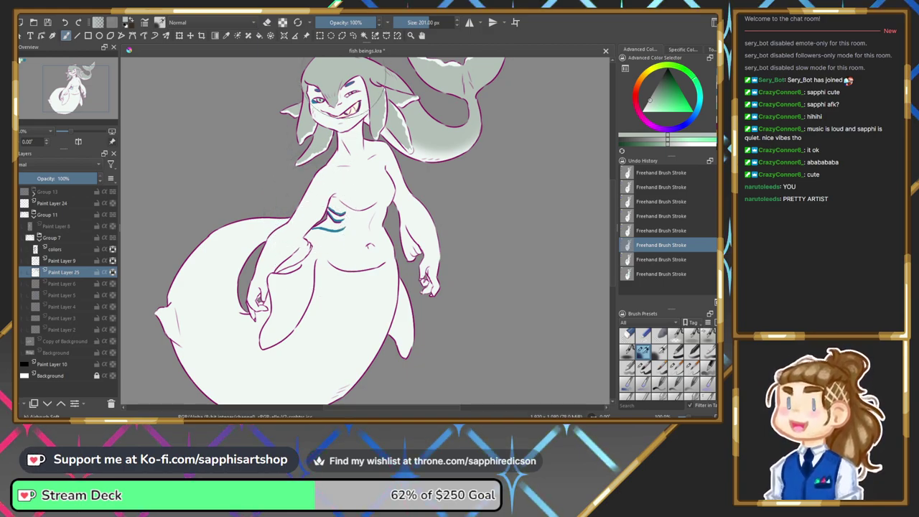
{"action": "left_click", "coordinate": [342, 36]}
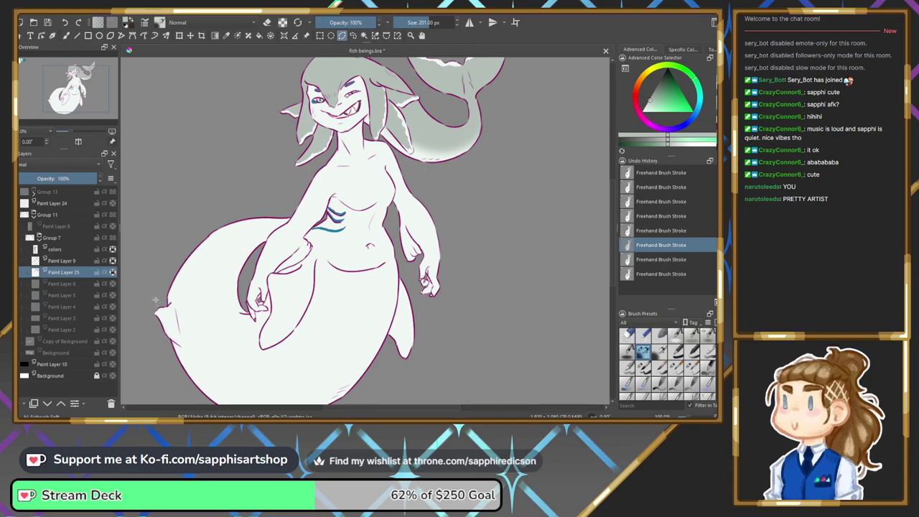
{"action": "left_click", "coordinate": [173, 243]}
{"action": "left_click", "coordinate": [148, 343]}
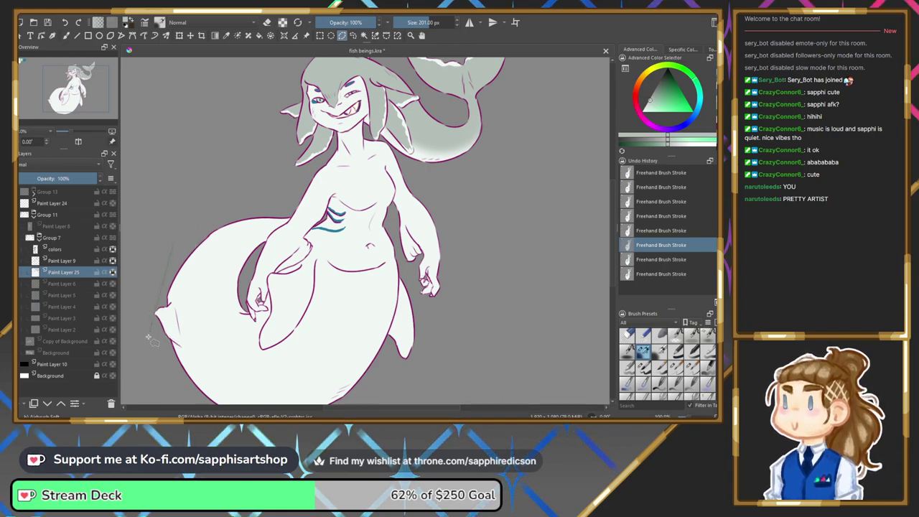
{"action": "left_click", "coordinate": [176, 241]}
{"action": "key", "text": "ctrl+z"}
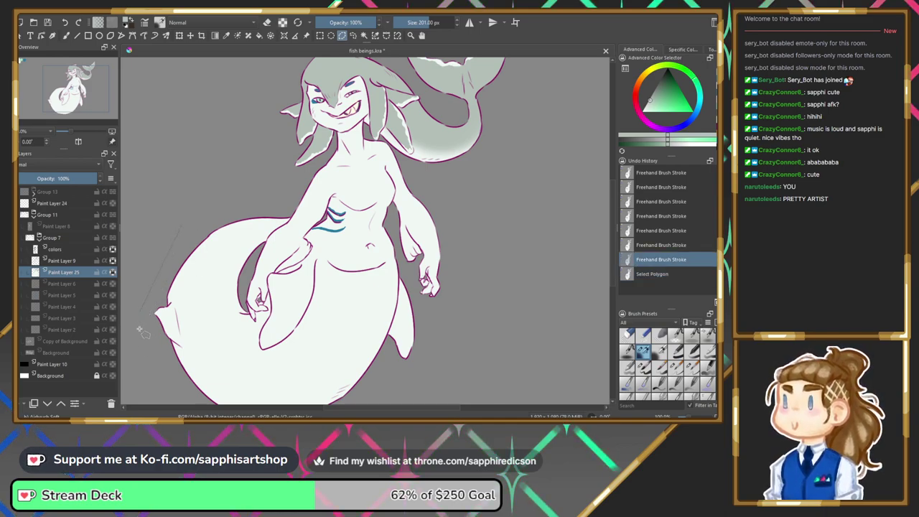
Enclose the torso, arms and coiled tail below the head in a polygonal selection, and choose the 40 px brush.
{"action": "left_click_drag", "start_coordinate": [75, 101], "coordinate": [75, 117]}
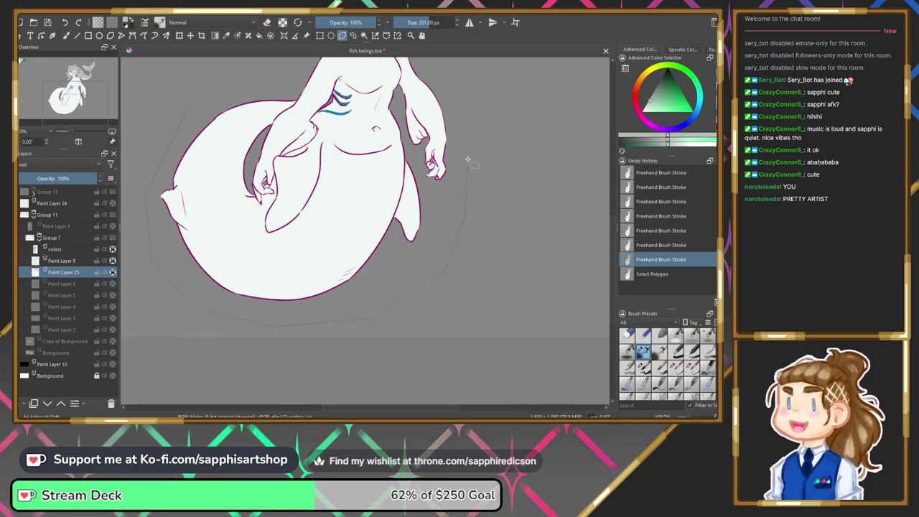
{"action": "left_click_drag", "start_coordinate": [89, 105], "coordinate": [92, 89]}
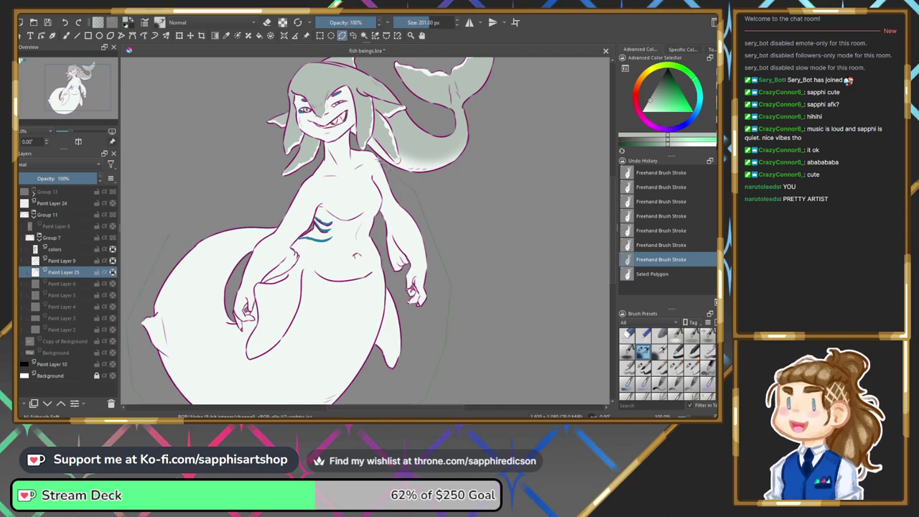
{"action": "left_click", "coordinate": [72, 131]}
{"action": "left_click_drag", "start_coordinate": [77, 94], "coordinate": [75, 90]}
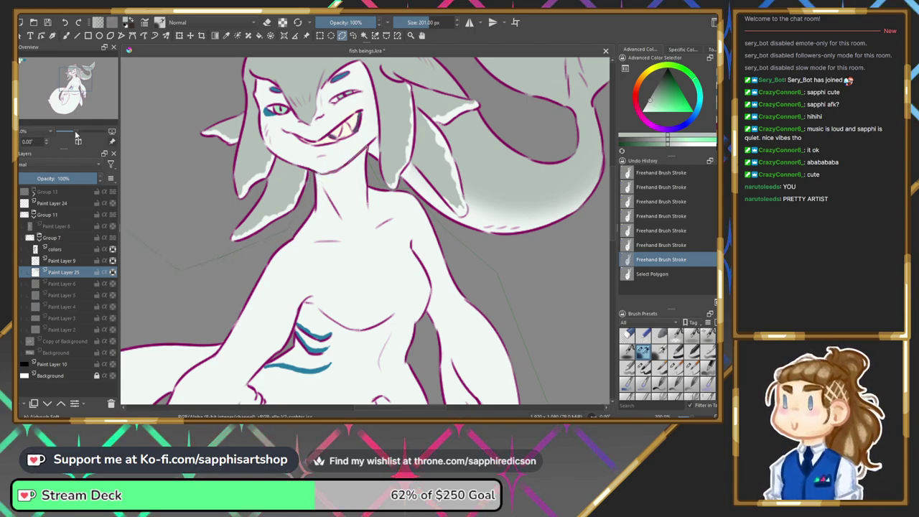
{"action": "left_click_drag", "start_coordinate": [76, 135], "coordinate": [66, 132]}
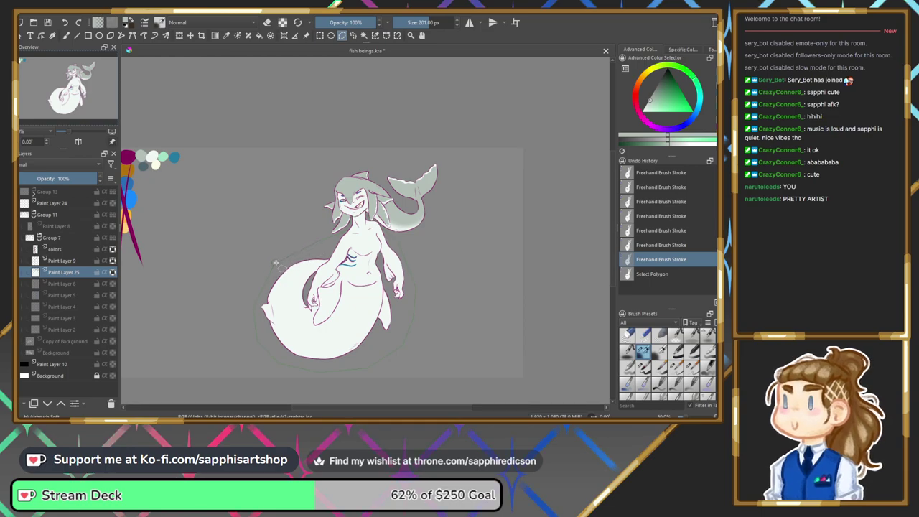
{"action": "key", "text": "ctrl+shift+z"}
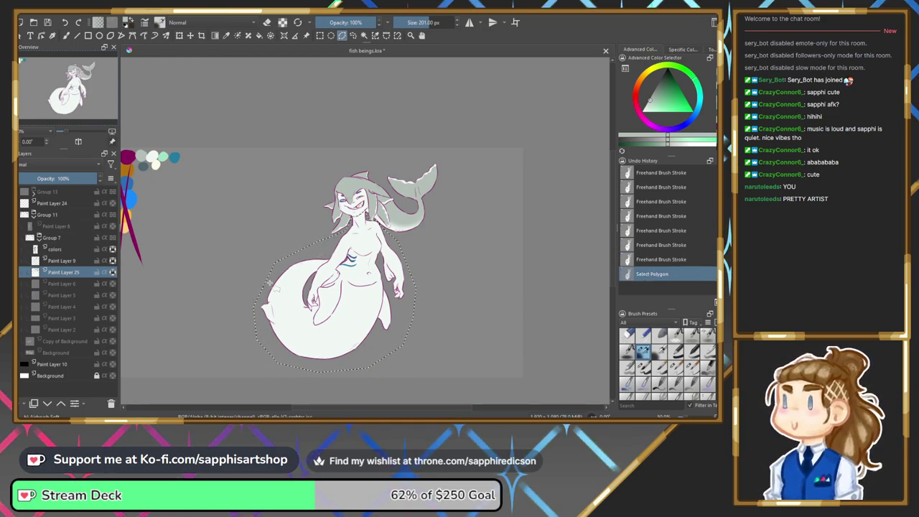
{"action": "left_click", "coordinate": [642, 367]}
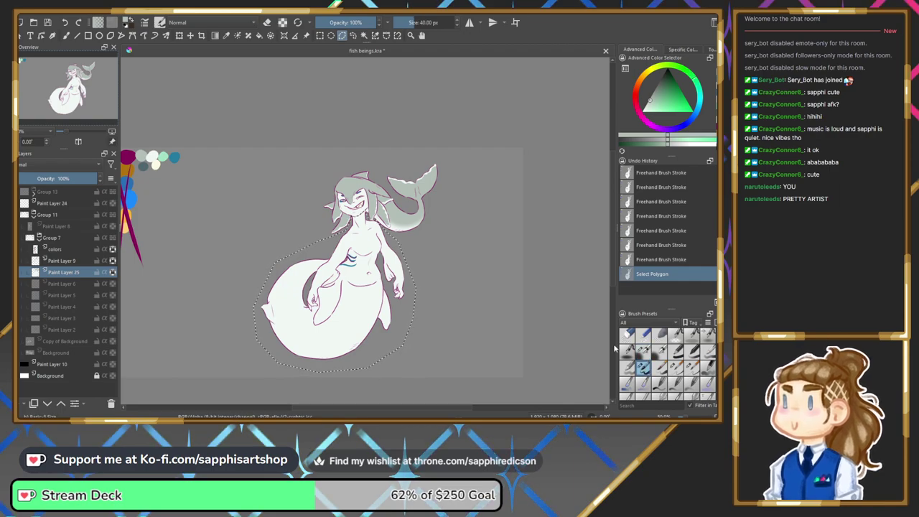
Paint over the teal blue gill stripes on the torso's side with mint cream using the 40 px brush.
{"action": "left_click_drag", "start_coordinate": [66, 132], "coordinate": [77, 134]}
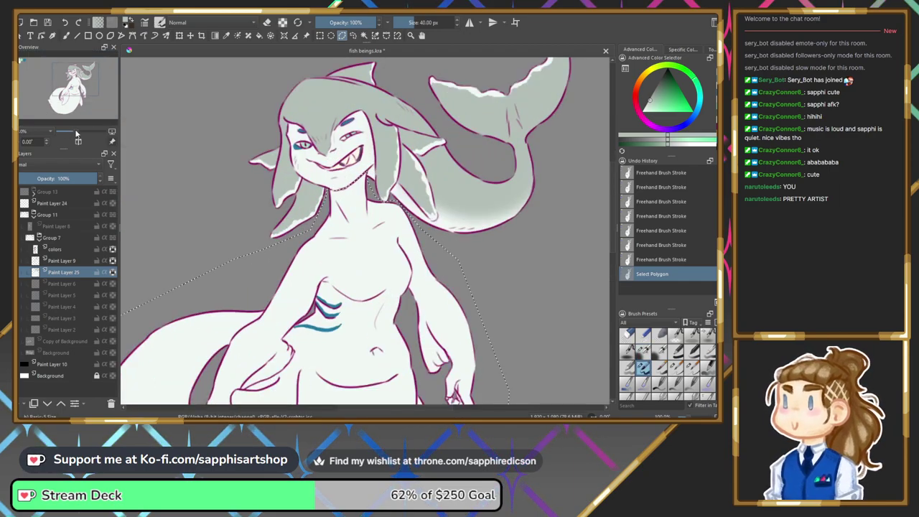
{"action": "left_click_drag", "start_coordinate": [65, 95], "coordinate": [66, 102]}
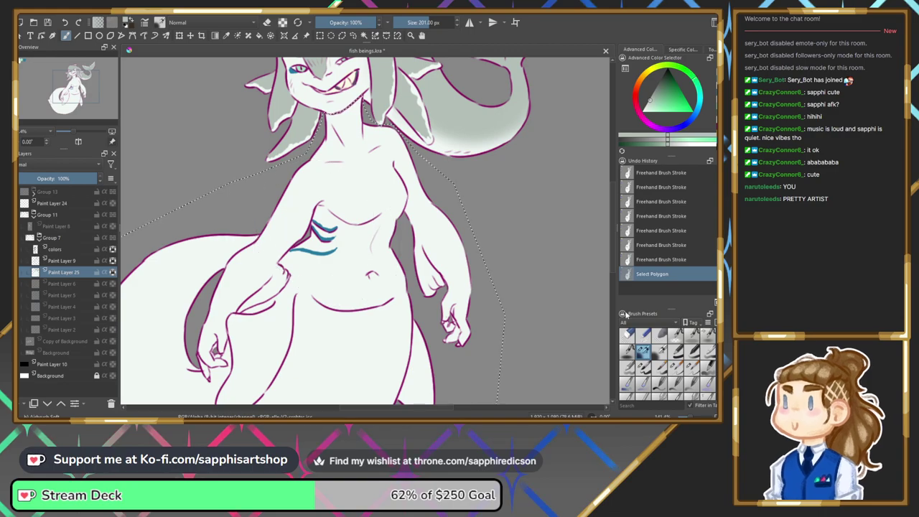
{"action": "left_click", "coordinate": [642, 367]}
{"action": "left_click_drag", "start_coordinate": [326, 257], "coordinate": [310, 219]}
{"action": "key", "text": "ctrl+z"}
{"action": "right_click", "coordinate": [333, 247]}
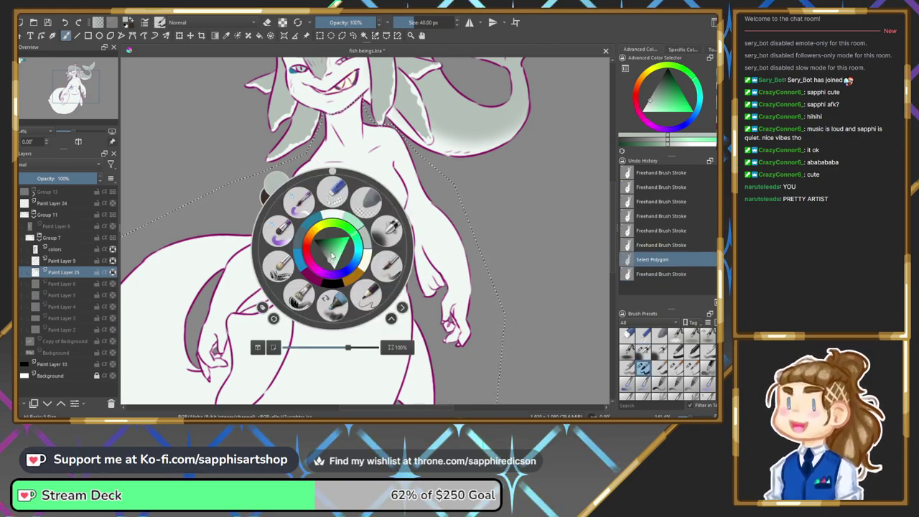
{"action": "left_click", "coordinate": [332, 217]}
{"action": "mouse_move", "coordinate": [330, 231]}
{"action": "left_mouse_down"}
{"action": "mouse_move", "coordinate": [296, 246]}
{"action": "mouse_move", "coordinate": [323, 264]}
{"action": "mouse_move", "coordinate": [294, 263]}
{"action": "mouse_move", "coordinate": [346, 303]}
{"action": "left_mouse_up"}
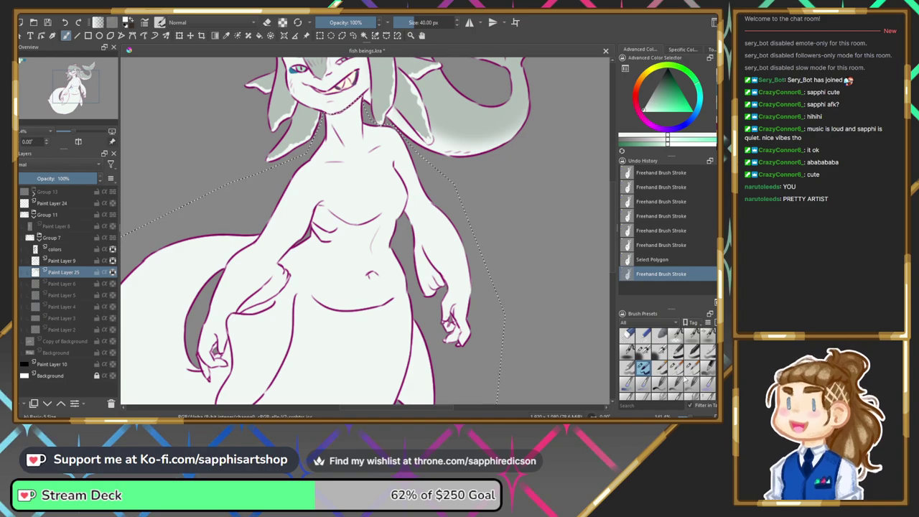
Shade the outer edge of the near shoulder and upper arm with gray-green using the 201 px Airbrush Soft.
{"action": "left_click", "coordinate": [640, 350]}
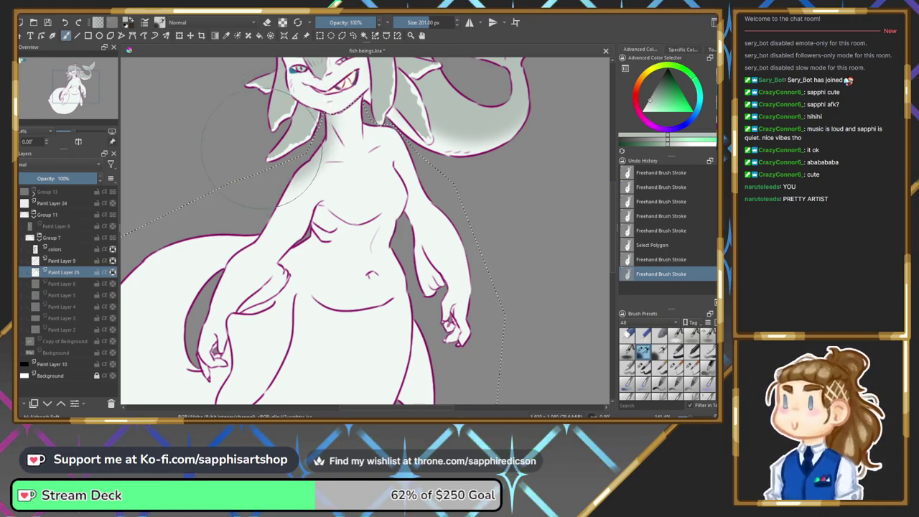
{"action": "left_click_drag", "start_coordinate": [280, 136], "coordinate": [247, 206]}
{"action": "left_click_drag", "start_coordinate": [273, 147], "coordinate": [251, 198]}
{"action": "left_click_drag", "start_coordinate": [266, 163], "coordinate": [246, 204]}
{"action": "mouse_move", "coordinate": [269, 154]}
{"action": "left_mouse_down"}
{"action": "mouse_move", "coordinate": [226, 214]}
{"action": "mouse_move", "coordinate": [257, 173]}
{"action": "mouse_move", "coordinate": [247, 204]}
{"action": "left_mouse_up"}
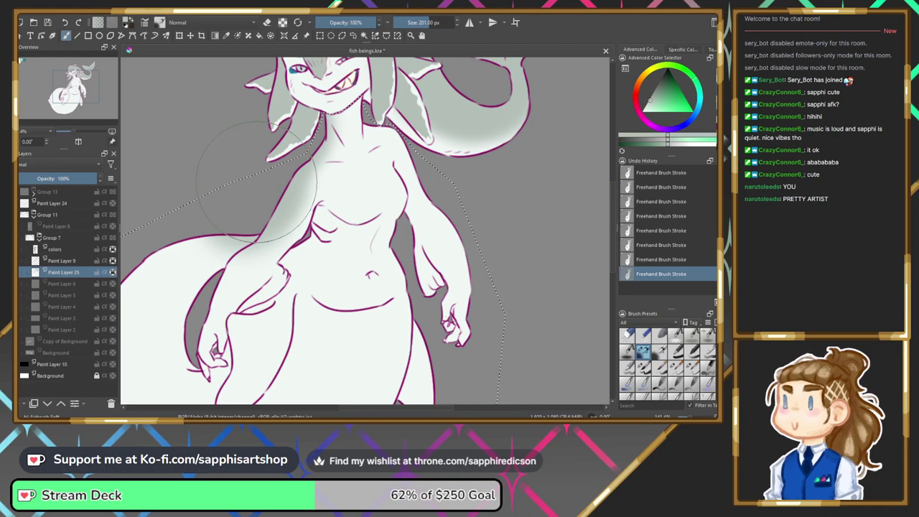
Airbrush gray-green over the back of the coiled tail and the near hip fin, fading into the pale belly.
{"action": "left_click_drag", "start_coordinate": [70, 102], "coordinate": [73, 123]}
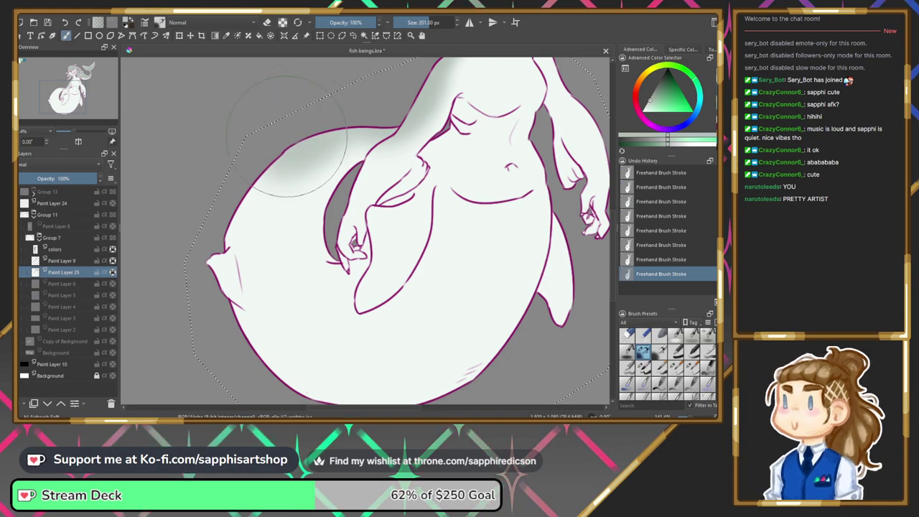
{"action": "left_click_drag", "start_coordinate": [257, 178], "coordinate": [253, 209]}
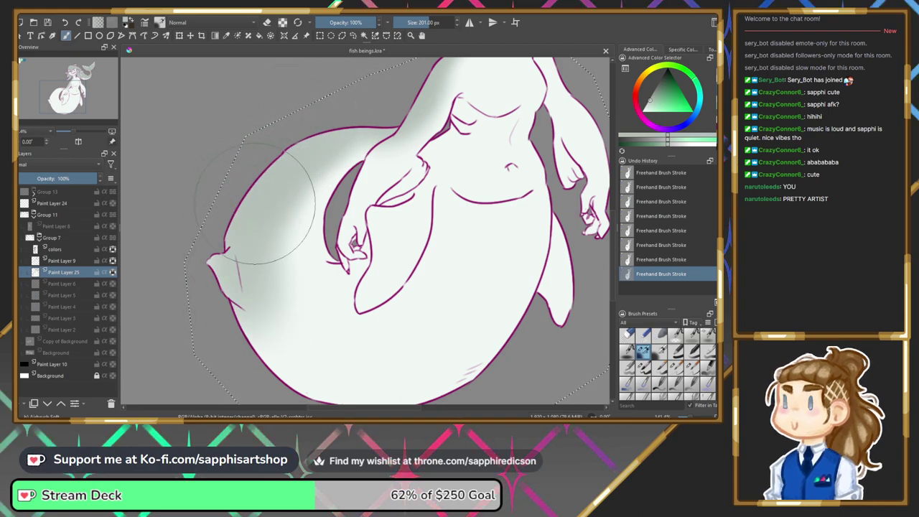
{"action": "left_click", "coordinate": [63, 22]}
{"action": "left_click", "coordinate": [64, 22]}
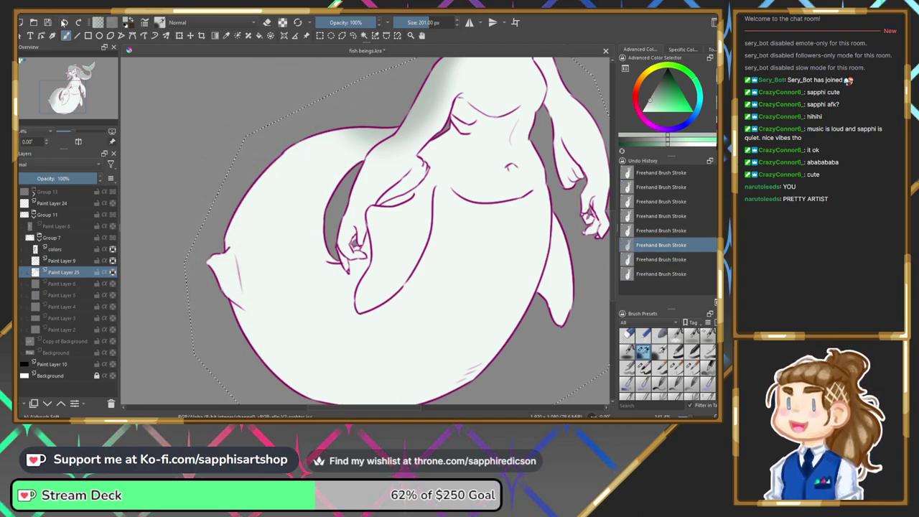
{"action": "key", "text": "ctrl+shift+z"}
{"action": "key", "text": "ctrl+shift+z"}
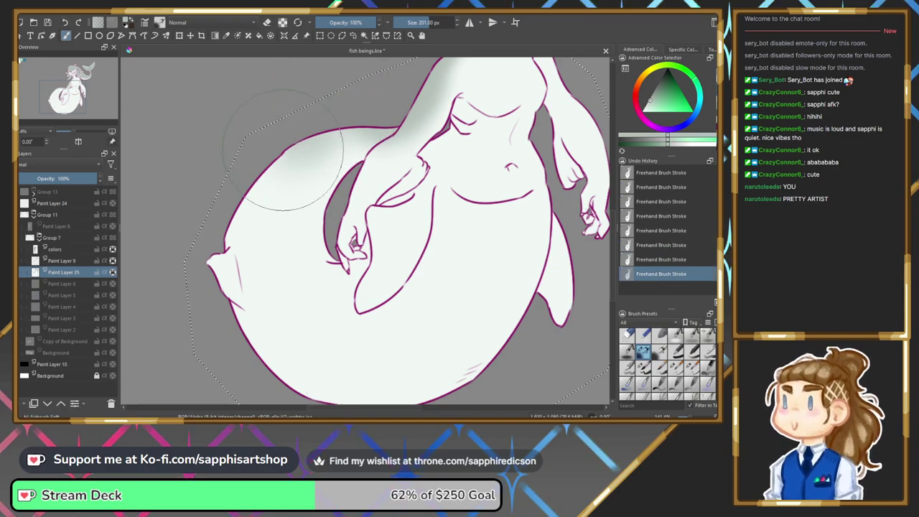
{"action": "mouse_move", "coordinate": [285, 152]}
{"action": "left_mouse_down"}
{"action": "mouse_move", "coordinate": [310, 116]}
{"action": "mouse_move", "coordinate": [369, 85]}
{"action": "mouse_move", "coordinate": [265, 171]}
{"action": "mouse_move", "coordinate": [282, 159]}
{"action": "mouse_move", "coordinate": [275, 173]}
{"action": "mouse_move", "coordinate": [292, 289]}
{"action": "mouse_move", "coordinate": [283, 195]}
{"action": "mouse_move", "coordinate": [315, 302]}
{"action": "mouse_move", "coordinate": [287, 252]}
{"action": "mouse_move", "coordinate": [294, 167]}
{"action": "mouse_move", "coordinate": [262, 195]}
{"action": "mouse_move", "coordinate": [274, 148]}
{"action": "mouse_move", "coordinate": [253, 240]}
{"action": "mouse_move", "coordinate": [261, 178]}
{"action": "mouse_move", "coordinate": [263, 263]}
{"action": "mouse_move", "coordinate": [268, 237]}
{"action": "mouse_move", "coordinate": [307, 303]}
{"action": "mouse_move", "coordinate": [269, 255]}
{"action": "mouse_move", "coordinate": [325, 330]}
{"action": "mouse_move", "coordinate": [264, 250]}
{"action": "mouse_move", "coordinate": [301, 319]}
{"action": "left_mouse_up"}
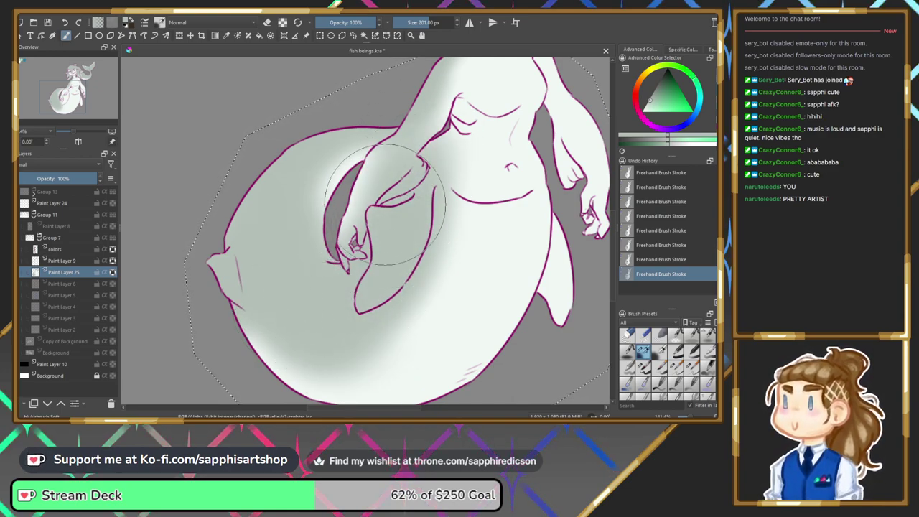
Airbrush gray-green shading along the far shoulder and the outer edge of the far arm.
{"action": "mouse_move", "coordinate": [291, 128]}
{"action": "left_mouse_down"}
{"action": "mouse_move", "coordinate": [138, 204]}
{"action": "mouse_move", "coordinate": [147, 245]}
{"action": "left_mouse_up"}
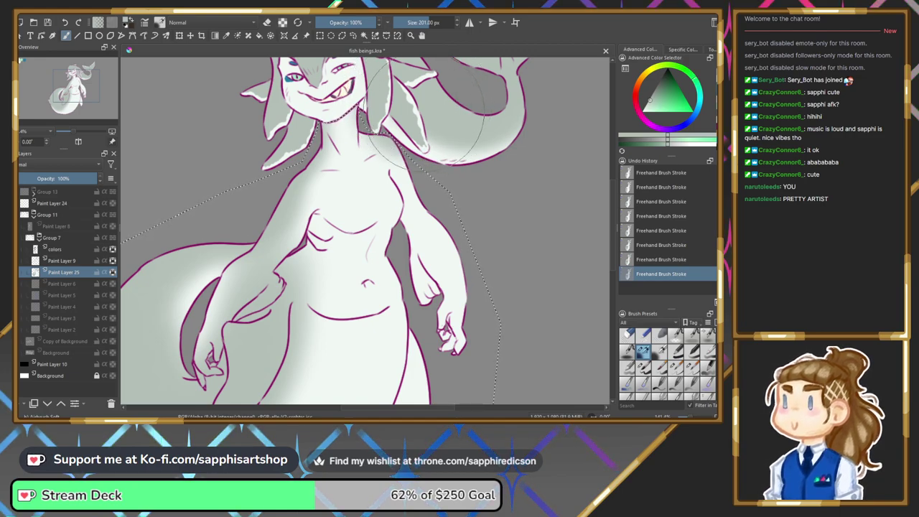
{"action": "key", "text": "ctrl+z"}
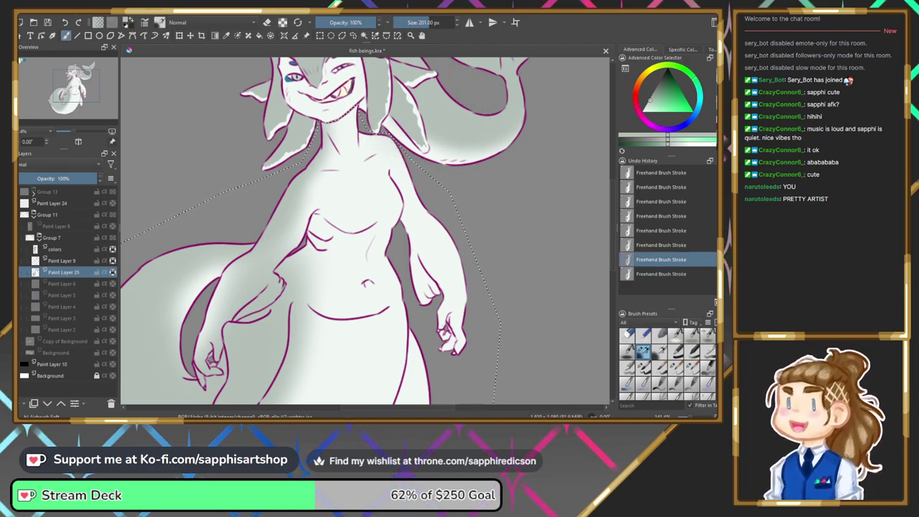
{"action": "key", "text": "ctrl+shift+z"}
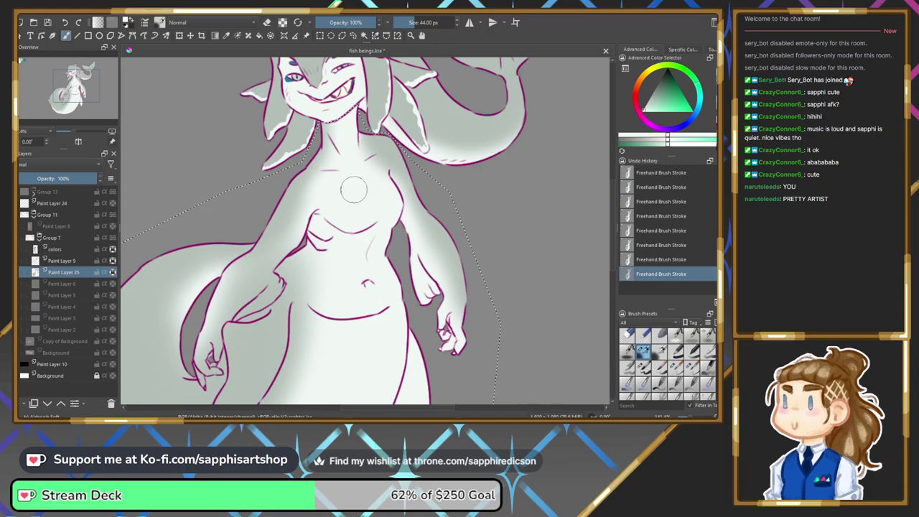
Blend gray-green into the base of the neck above the far shoulder with the airbrush at 44 px.
{"action": "right_click", "coordinate": [373, 147]}
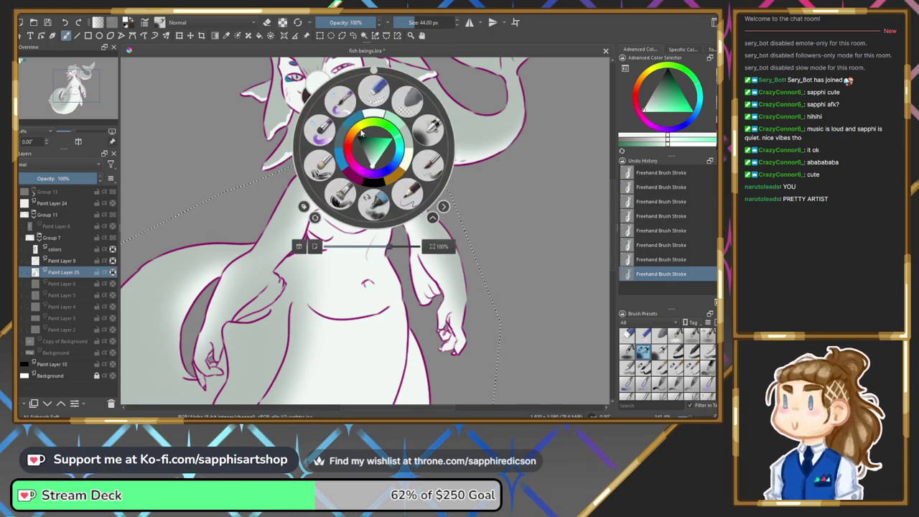
{"action": "left_click", "coordinate": [405, 134]}
{"action": "right_click", "coordinate": [404, 136]}
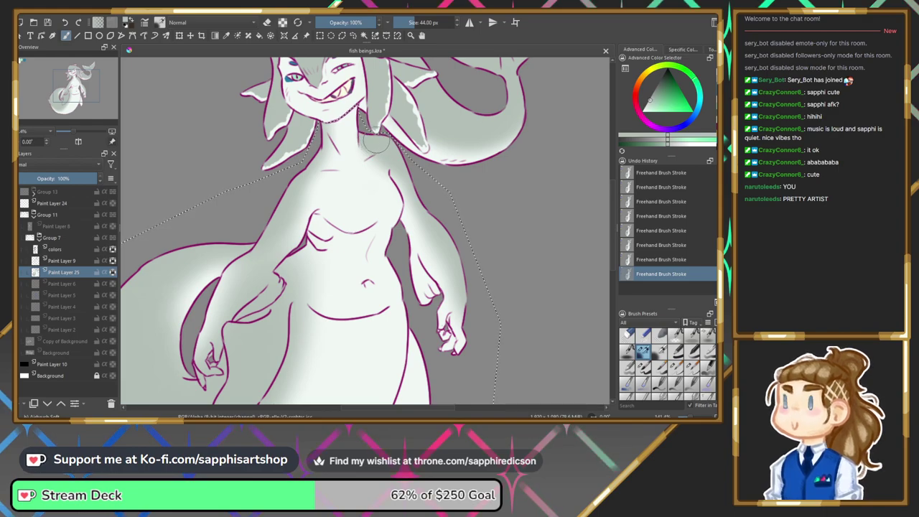
{"action": "key", "text": "ctrl+z"}
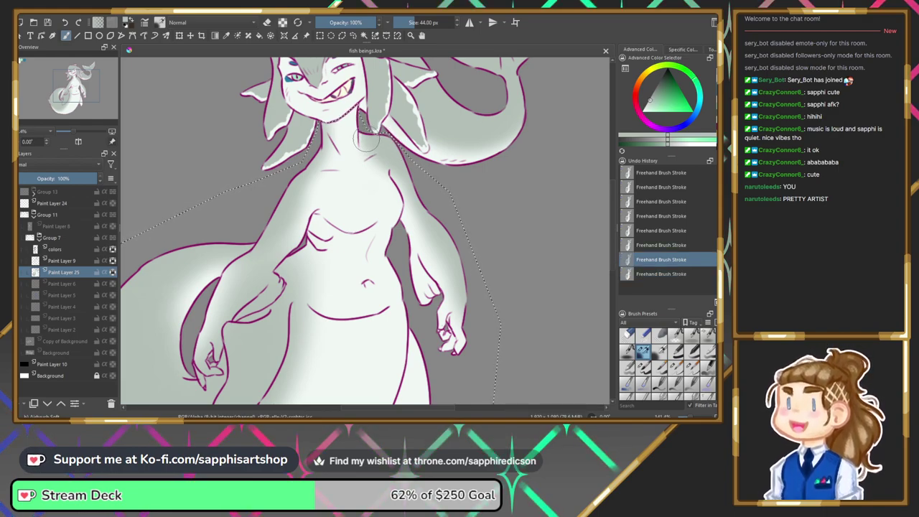
{"action": "key", "text": "ctrl+shift+z"}
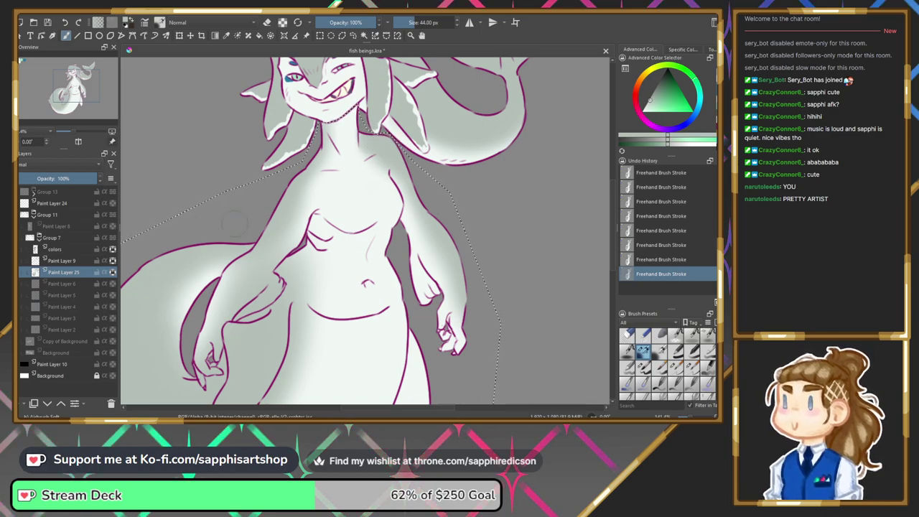
Extend the gray-green shading on the near arm, and soften the far shoulder's shading toward the chest with mint cream.
{"action": "mouse_move", "coordinate": [73, 98]}
{"action": "left_mouse_down"}
{"action": "mouse_move", "coordinate": [65, 108]}
{"action": "mouse_move", "coordinate": [72, 100]}
{"action": "left_mouse_up"}
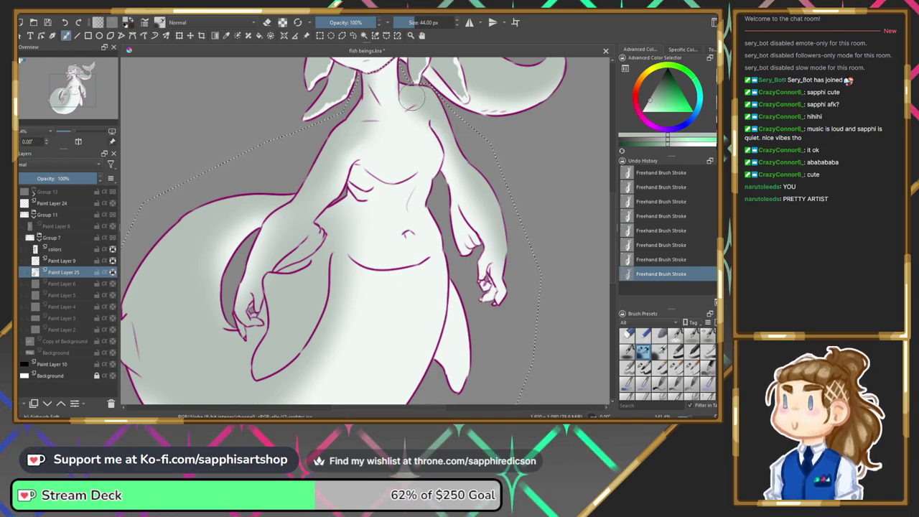
{"action": "right_click", "coordinate": [420, 146]}
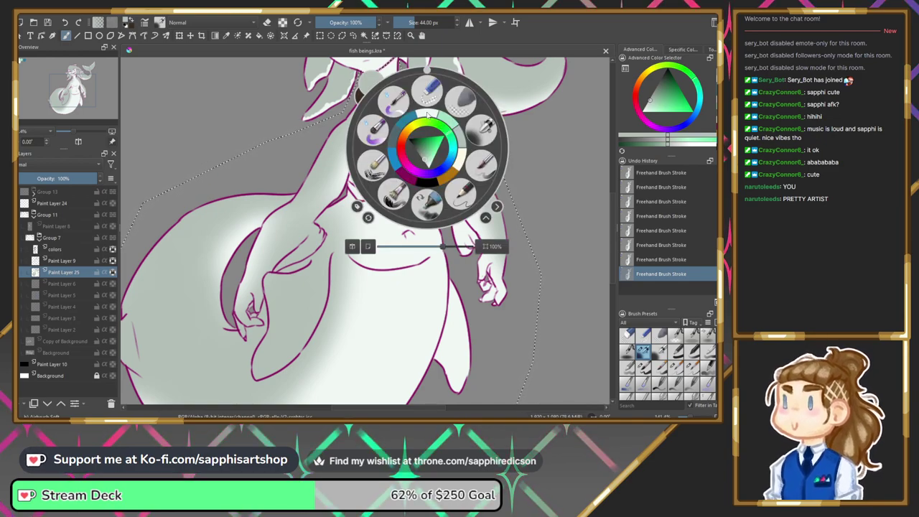
{"action": "left_click", "coordinate": [427, 115]}
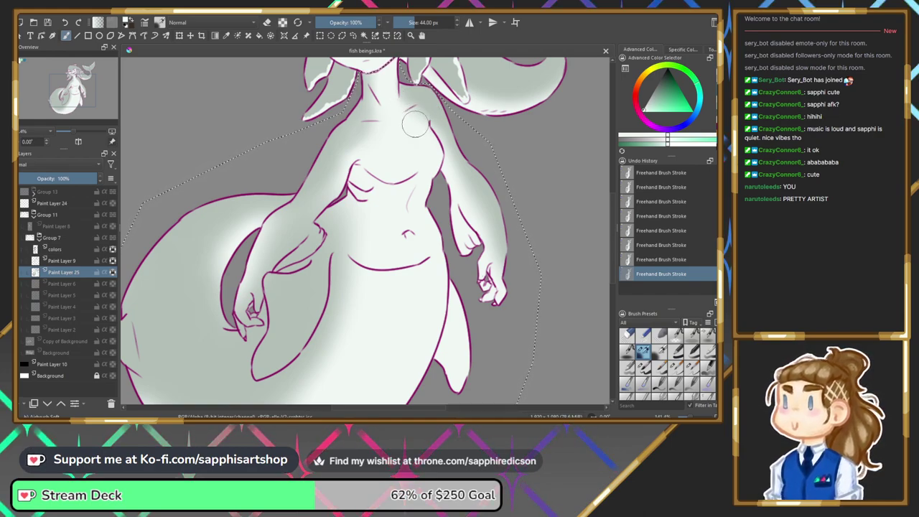
Shade the near forearm with gray-green and lighten the tail's inner edge beside it with mint cream, using the 44 px airbrush.
{"action": "mouse_move", "coordinate": [279, 225]}
{"action": "left_mouse_down"}
{"action": "mouse_move", "coordinate": [320, 121]}
{"action": "mouse_move", "coordinate": [347, 190]}
{"action": "mouse_move", "coordinate": [333, 204]}
{"action": "left_mouse_up"}
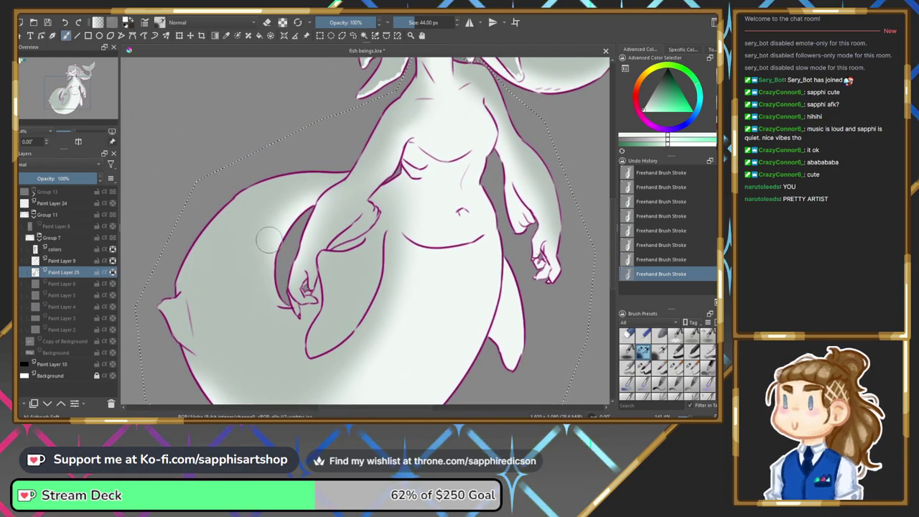
{"action": "right_click", "coordinate": [326, 210]}
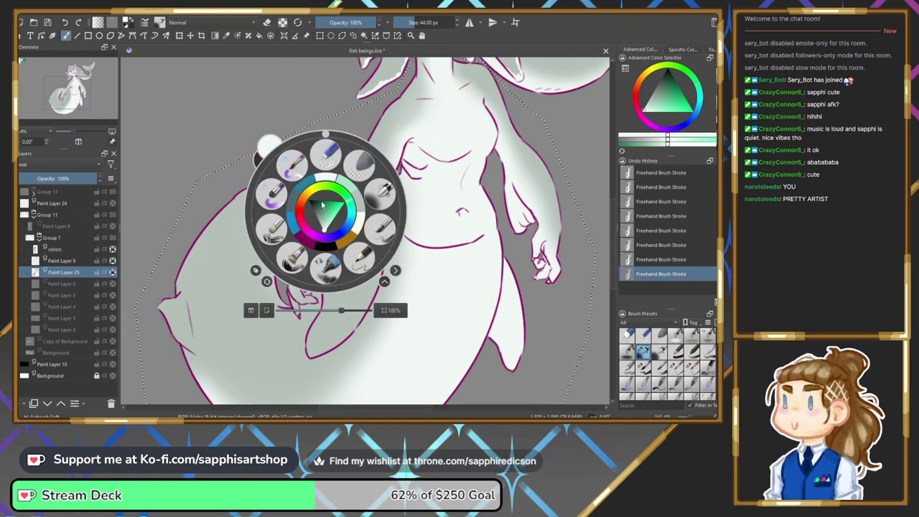
{"action": "left_click", "coordinate": [327, 208]}
{"action": "right_click", "coordinate": [358, 205]}
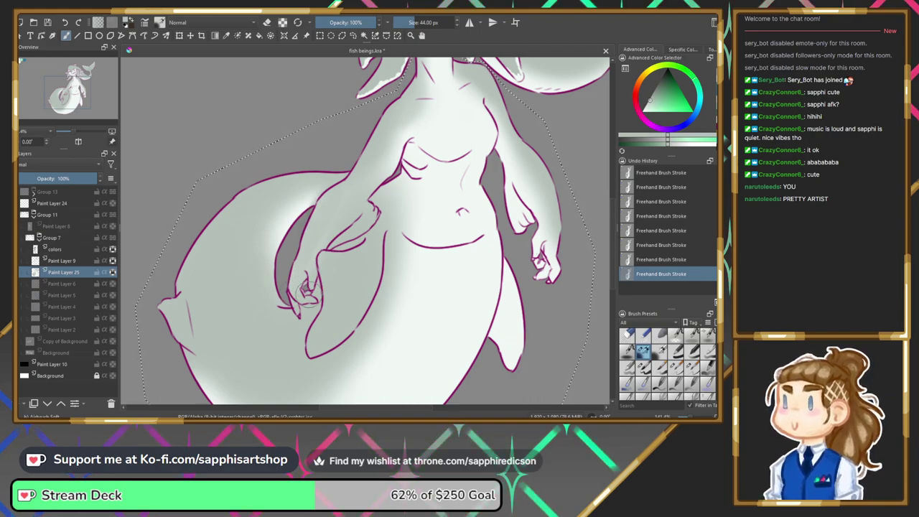
{"action": "right_click", "coordinate": [294, 228]}
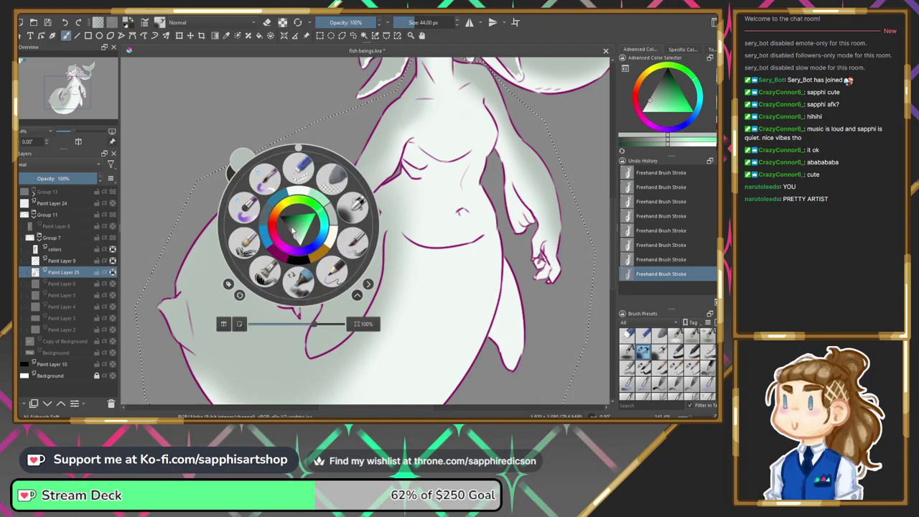
{"action": "left_click", "coordinate": [292, 190]}
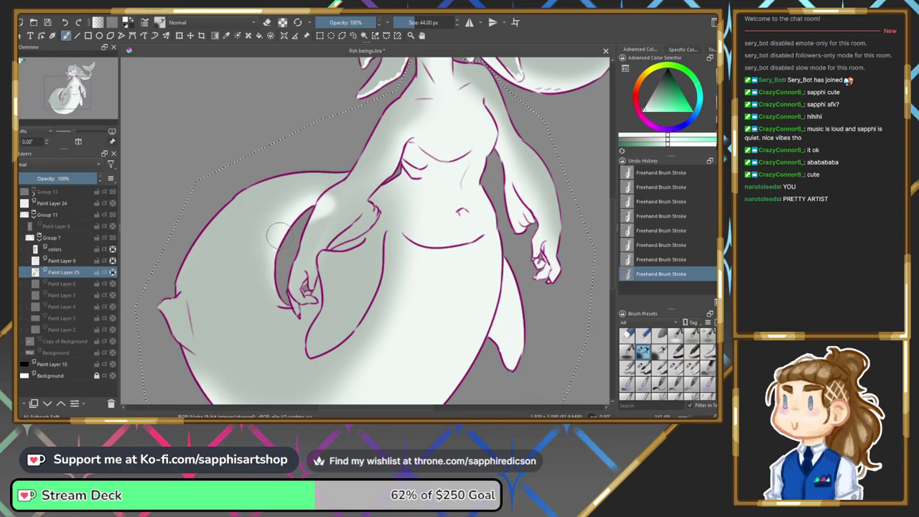
Restore the gray-green shading near the near arm's elbow, and lighten the inner forearm and hand with mint cream.
{"action": "right_click", "coordinate": [323, 214]}
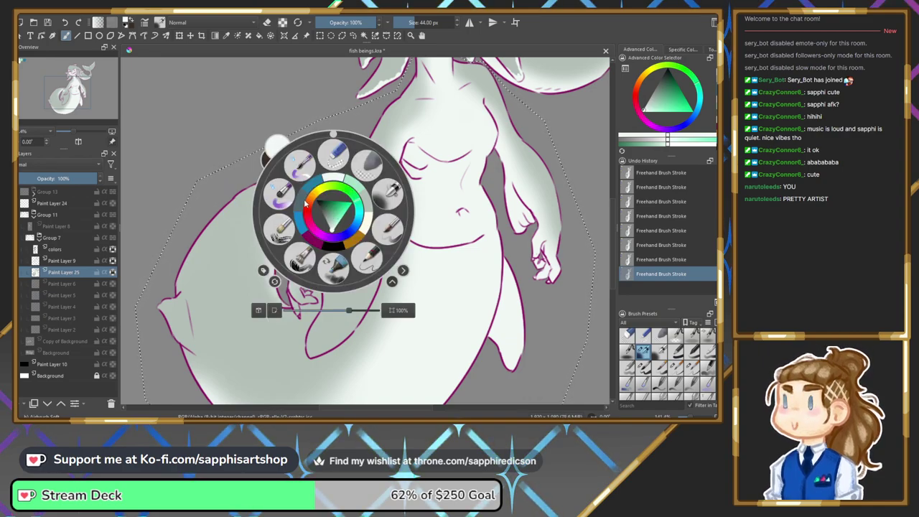
{"action": "right_click", "coordinate": [368, 200]}
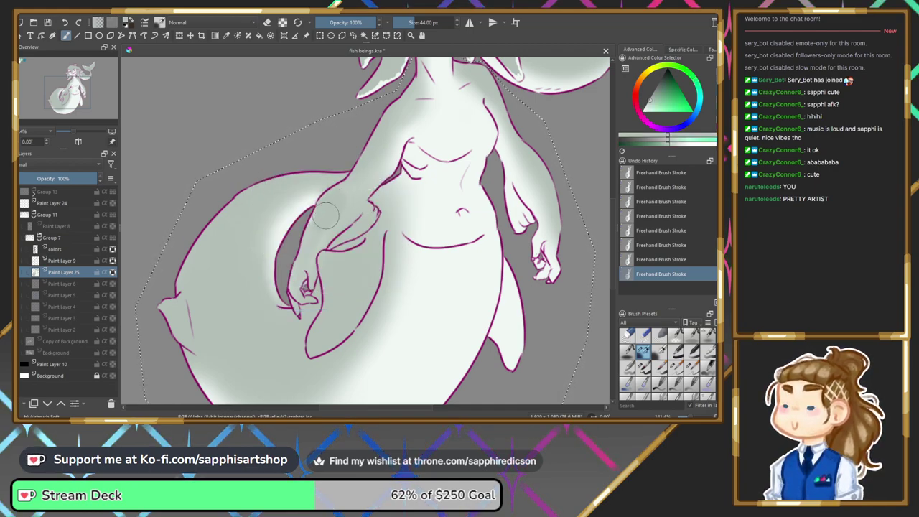
{"action": "right_click", "coordinate": [359, 189]}
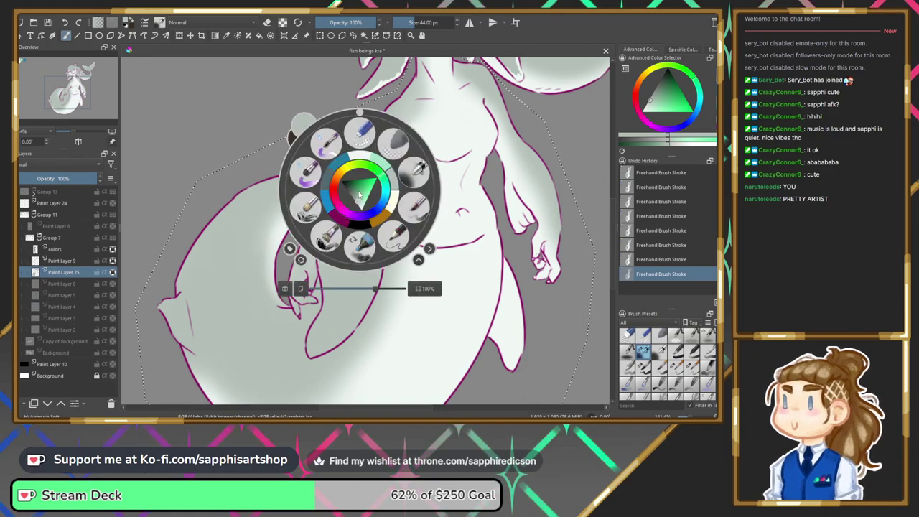
{"action": "left_click", "coordinate": [365, 157]}
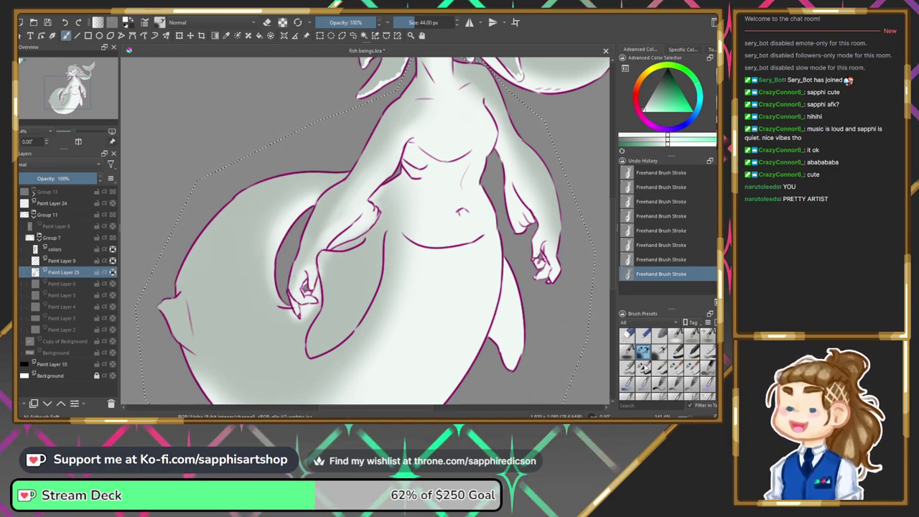
Clean up the shading around the near hand and forearm with gray-green and mint cream, using the 40 px basic brush.
{"action": "right_click", "coordinate": [341, 284]}
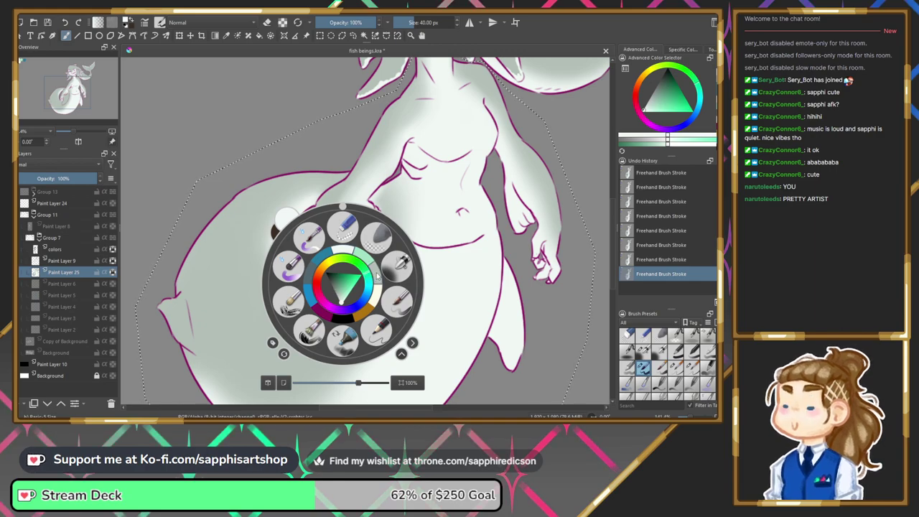
{"action": "left_click", "coordinate": [377, 275]}
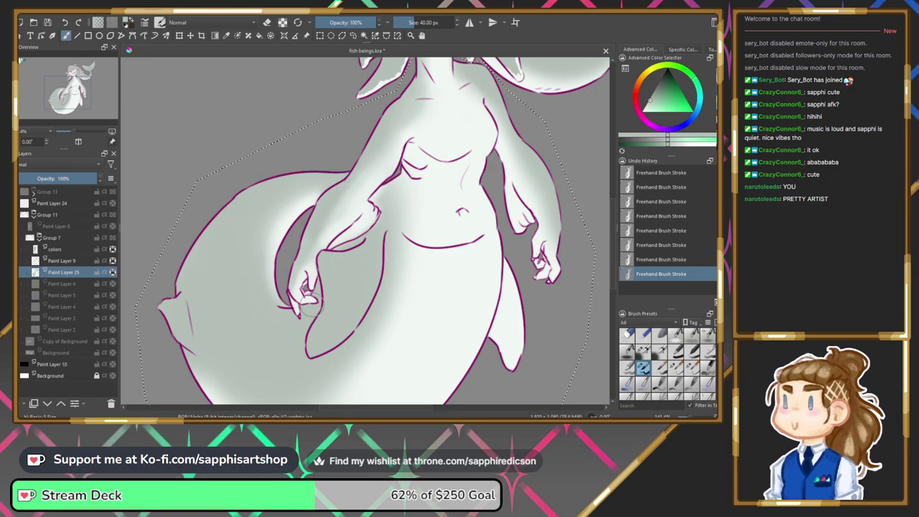
{"action": "right_click", "coordinate": [379, 226]}
{"action": "left_click", "coordinate": [387, 191]}
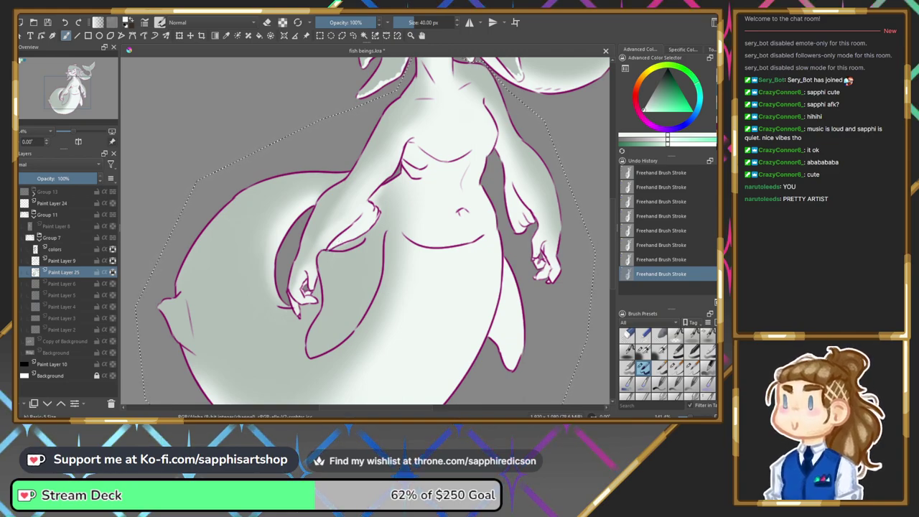
{"action": "right_click", "coordinate": [357, 233]}
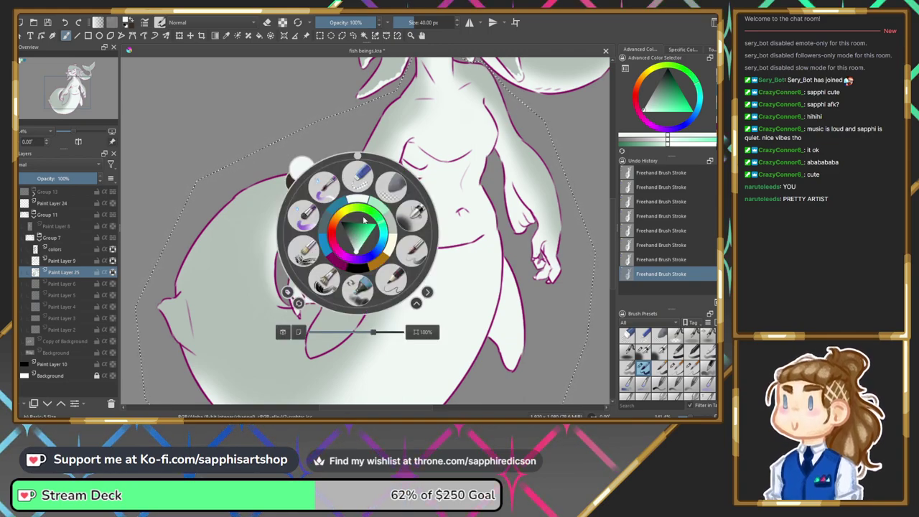
{"action": "left_click", "coordinate": [387, 222]}
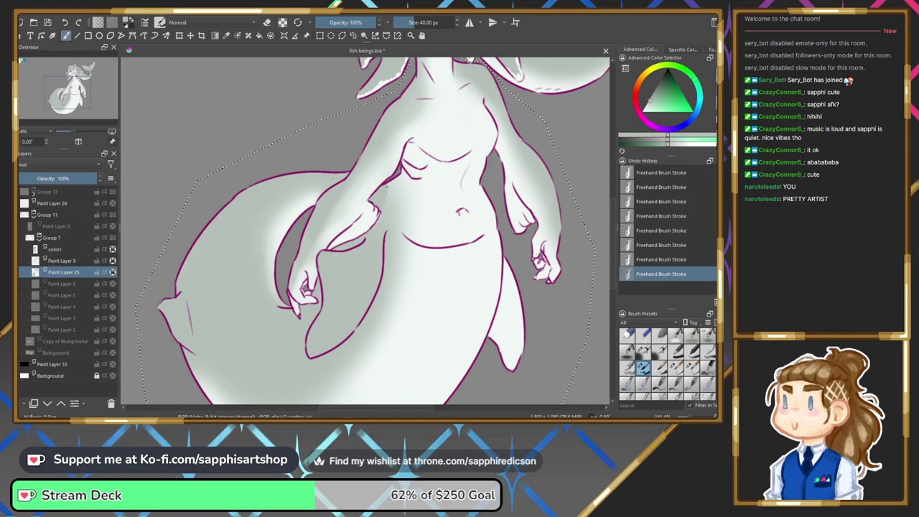
Shade the torso's side beside the near arm with gray-green at 44 px, and soften it toward the chest with mint cream.
{"action": "left_click", "coordinate": [641, 349]}
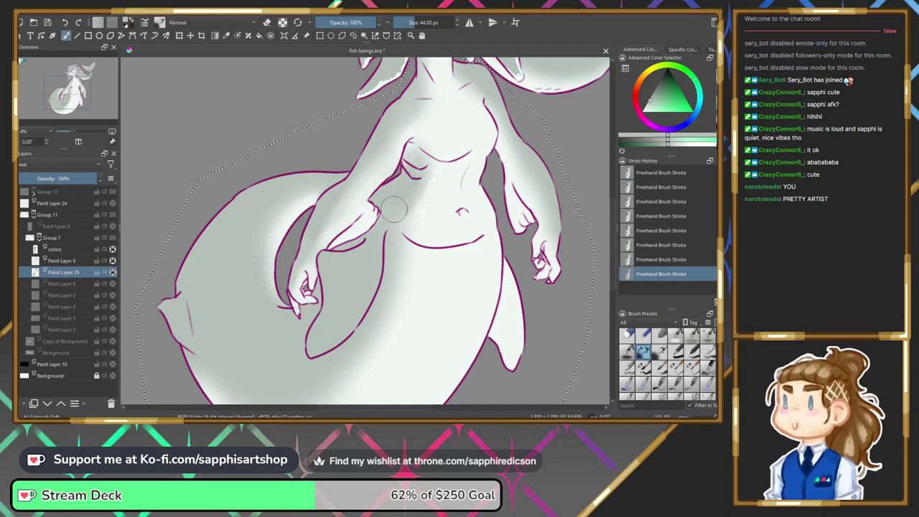
{"action": "left_click_drag", "start_coordinate": [418, 207], "coordinate": [435, 184]}
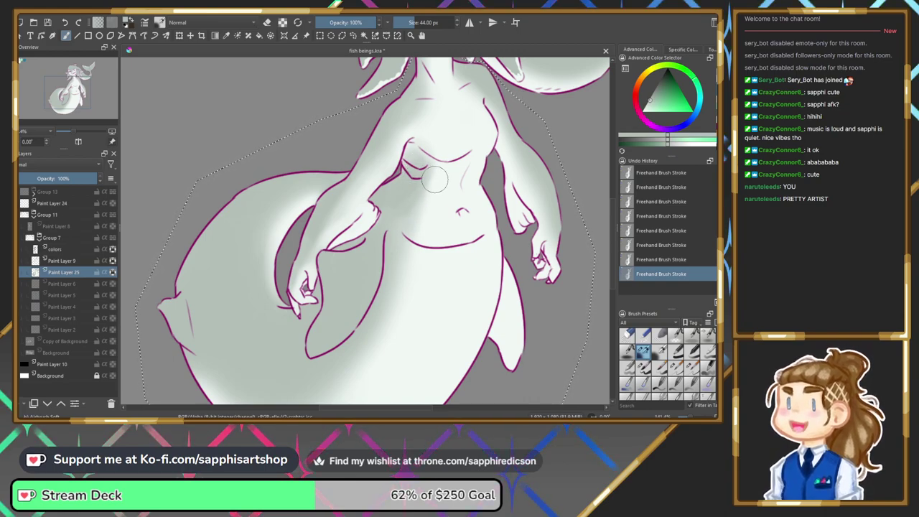
{"action": "right_click", "coordinate": [436, 184]}
{"action": "left_click", "coordinate": [435, 153]}
{"action": "right_click", "coordinate": [434, 152]}
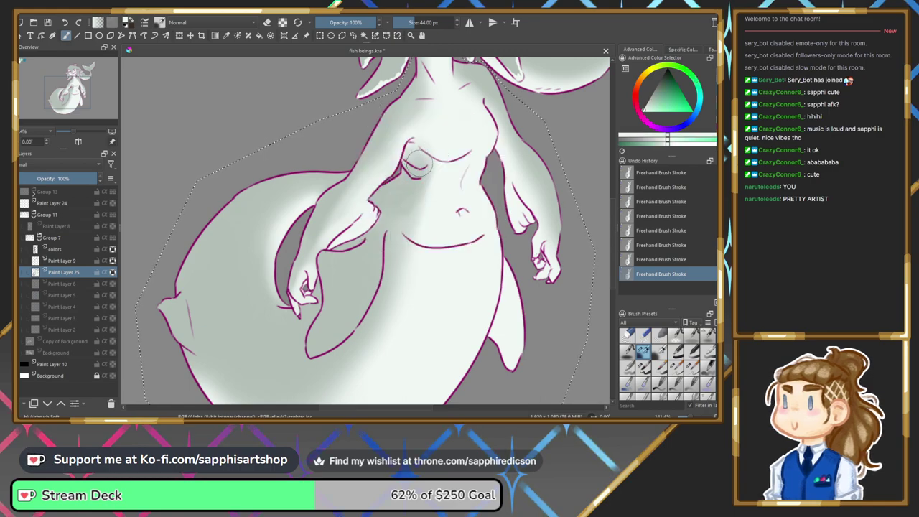
{"action": "right_click", "coordinate": [437, 148]}
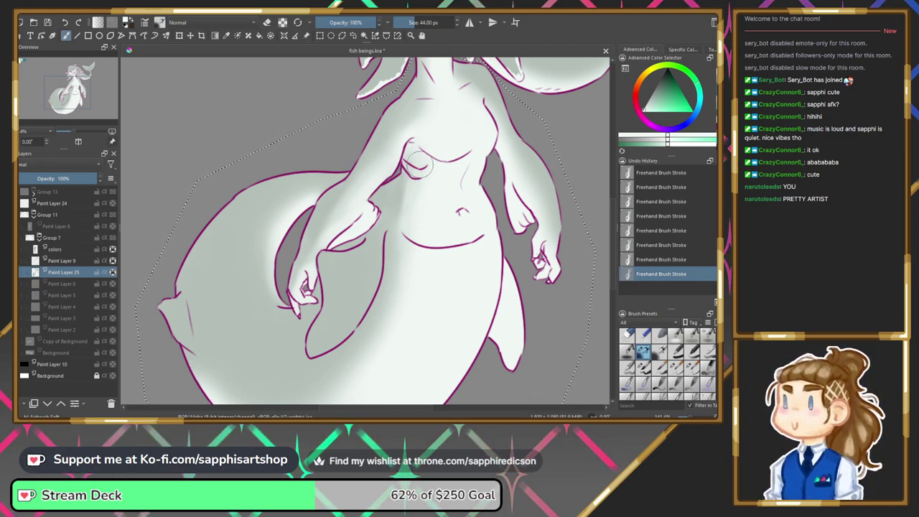
Paint an uneven mint cream border along the outer edge of the near hip fin with the 40 px basic brush.
{"action": "right_click", "coordinate": [422, 209]}
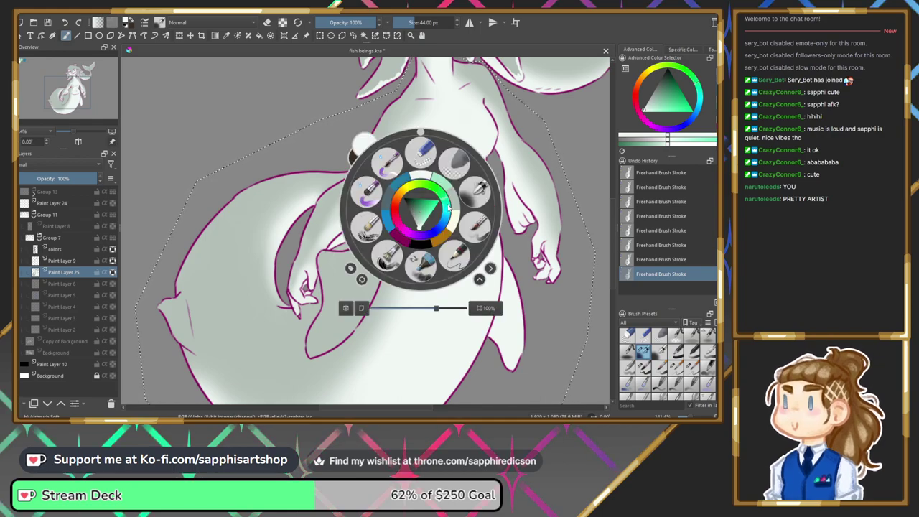
{"action": "left_click", "coordinate": [450, 194]}
{"action": "right_click", "coordinate": [423, 187]}
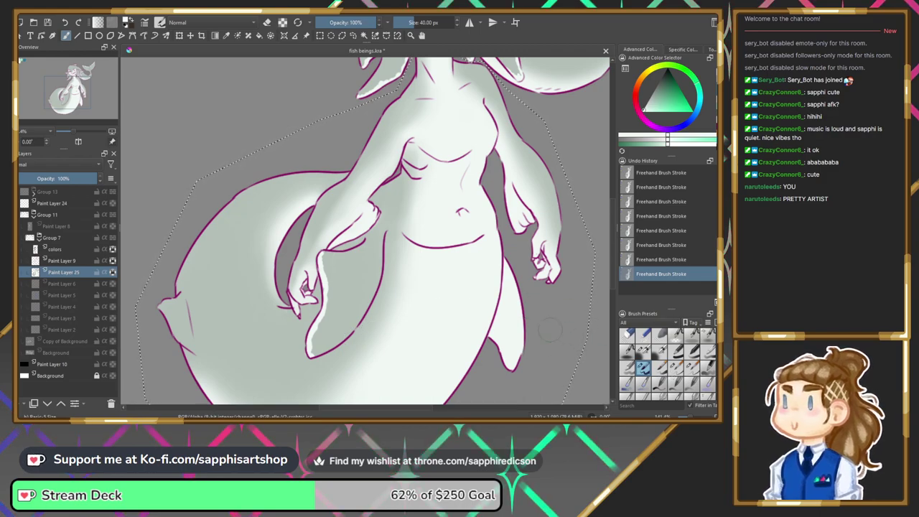
Fill the far hip fin with gray-green using the 40 px basic brush.
{"action": "left_click", "coordinate": [650, 126]}
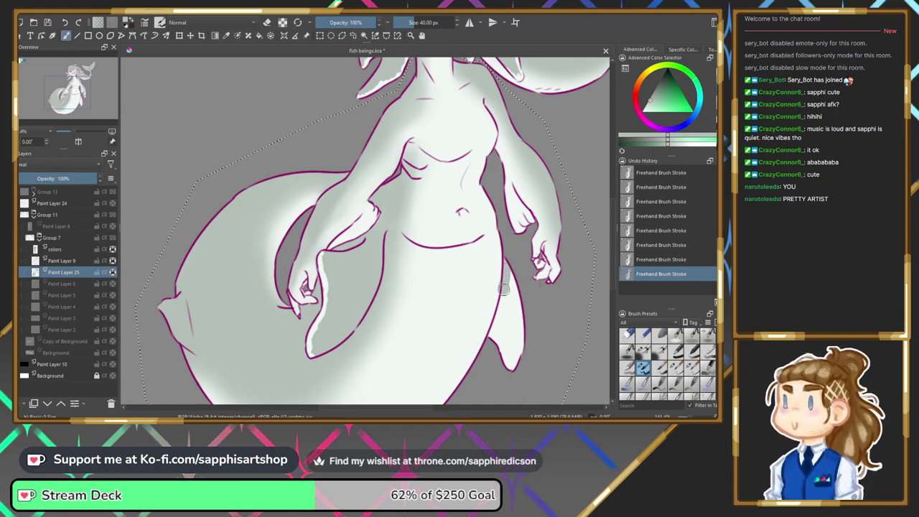
{"action": "key", "text": "ctrl+z"}
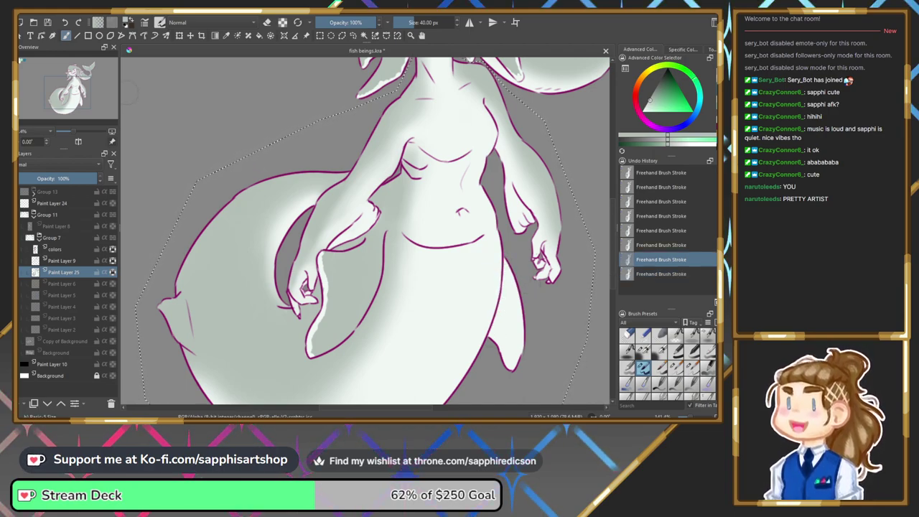
{"action": "left_click", "coordinate": [75, 131]}
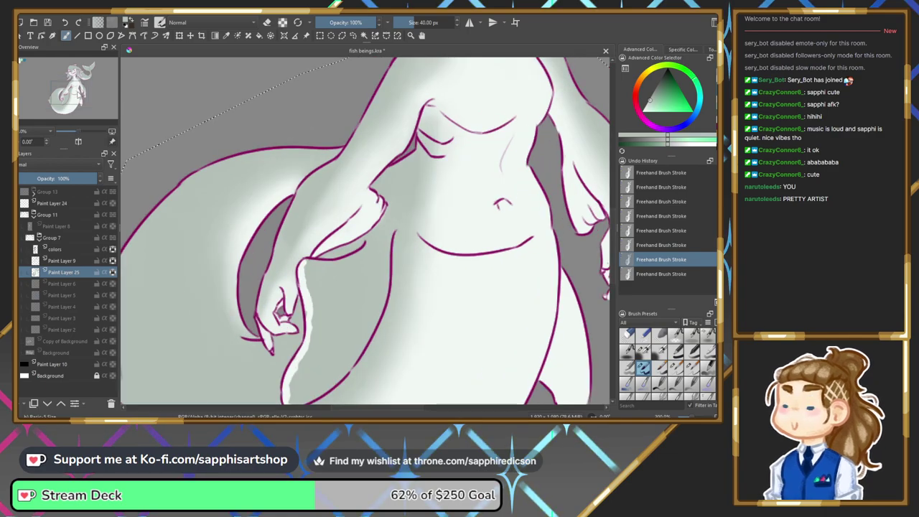
{"action": "left_click_drag", "start_coordinate": [78, 93], "coordinate": [89, 96]}
{"action": "left_click", "coordinate": [89, 95]}
{"action": "key", "text": "ctrl+shift+z"}
{"action": "mouse_move", "coordinate": [380, 230]}
{"action": "left_mouse_down"}
{"action": "mouse_move", "coordinate": [363, 335]}
{"action": "mouse_move", "coordinate": [384, 373]}
{"action": "mouse_move", "coordinate": [384, 333]}
{"action": "mouse_move", "coordinate": [401, 348]}
{"action": "left_mouse_up"}
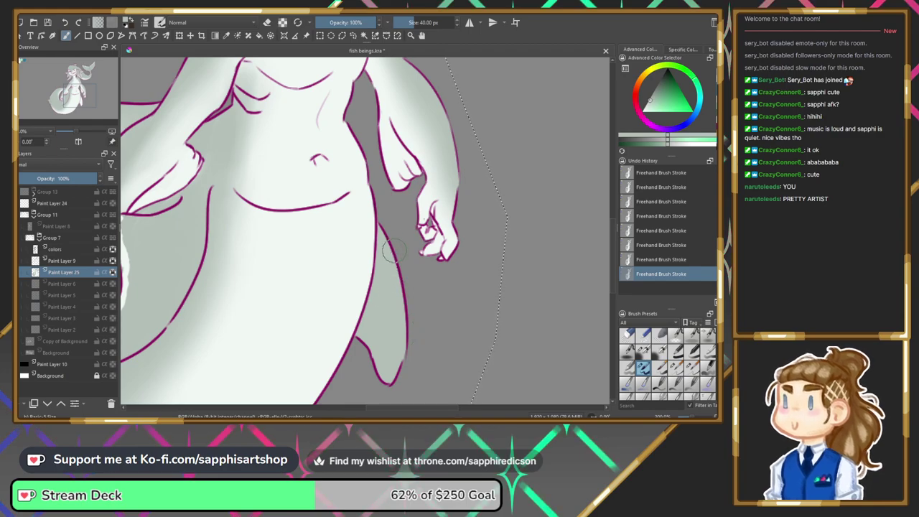
Try airbrushing a slate-gray band down the coiled tail at 44 px, and undo its strokes.
{"action": "mouse_move", "coordinate": [76, 133]}
{"action": "left_mouse_down"}
{"action": "mouse_move", "coordinate": [65, 132]}
{"action": "mouse_move", "coordinate": [71, 101]}
{"action": "mouse_move", "coordinate": [44, 97]}
{"action": "mouse_move", "coordinate": [59, 128]}
{"action": "left_mouse_up"}
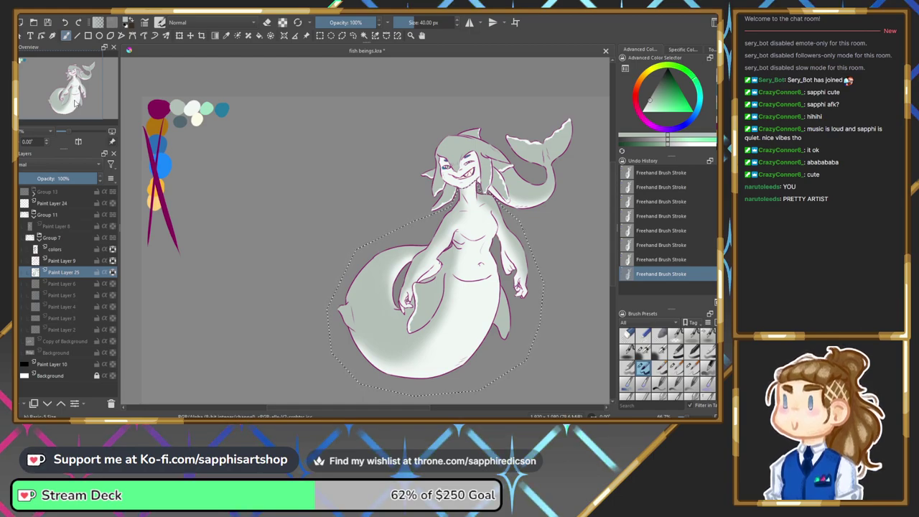
{"action": "left_click_drag", "start_coordinate": [79, 101], "coordinate": [86, 110]}
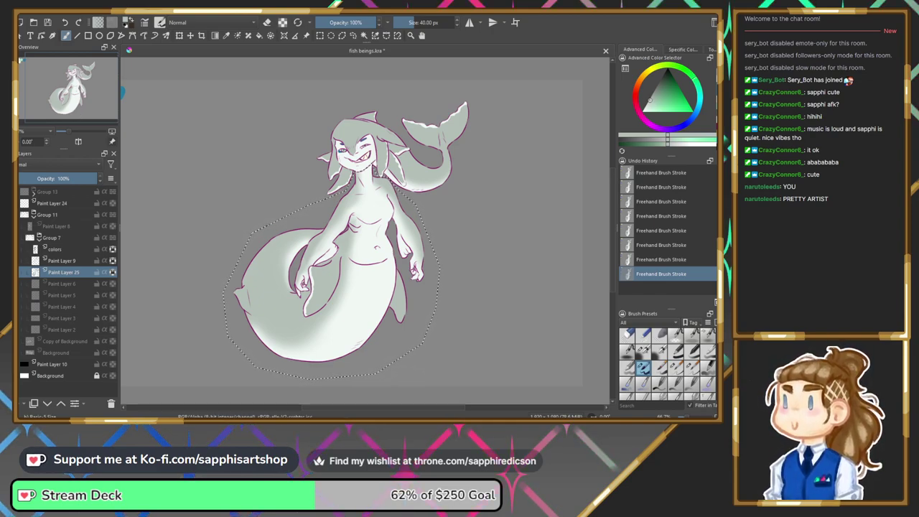
{"action": "key", "text": "x"}
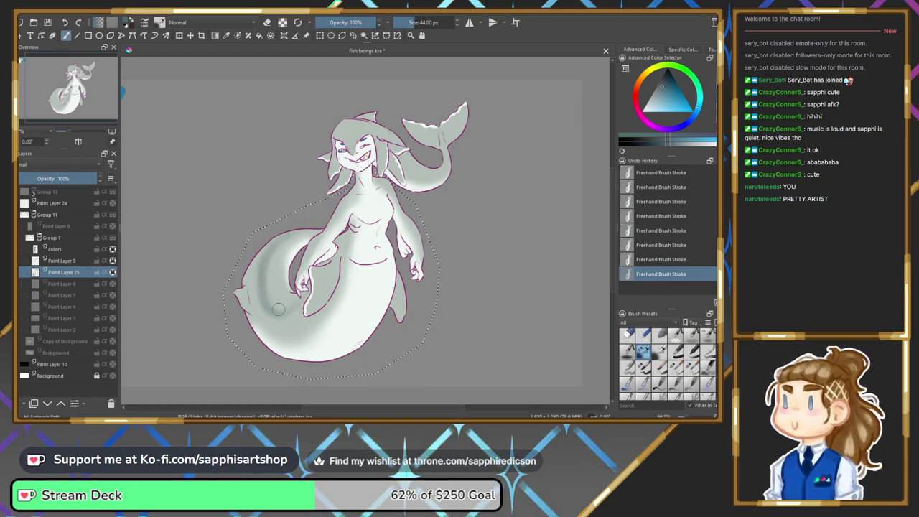
{"action": "key", "text": "ctrl+z"}
{"action": "key", "text": "ctrl+z"}
{"action": "key", "text": "ctrl+z"}
{"action": "key", "text": "ctrl+z"}
{"action": "key", "text": "ctrl+z"}
{"action": "key", "text": "ctrl+z"}
{"action": "key", "text": "ctrl+z"}
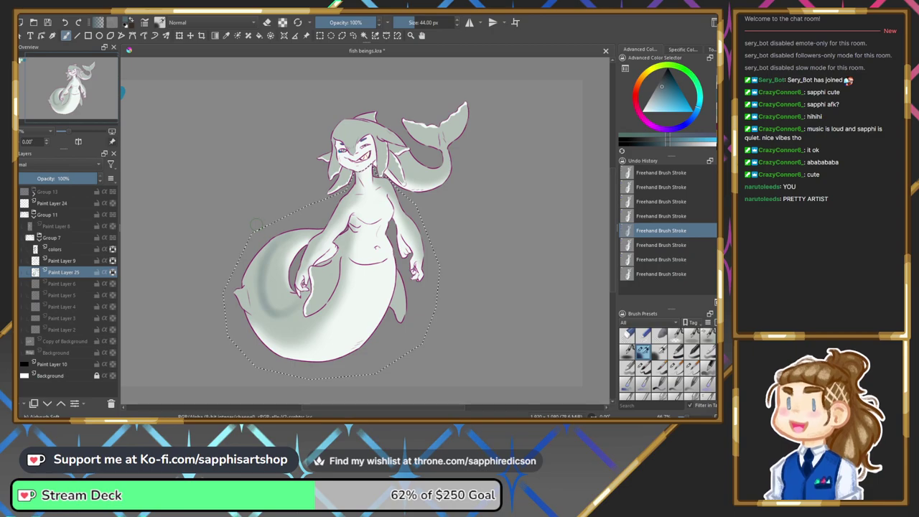
{"action": "key", "text": "ctrl+z"}
{"action": "key", "text": "ctrl+z"}
{"action": "key", "text": "ctrl+z"}
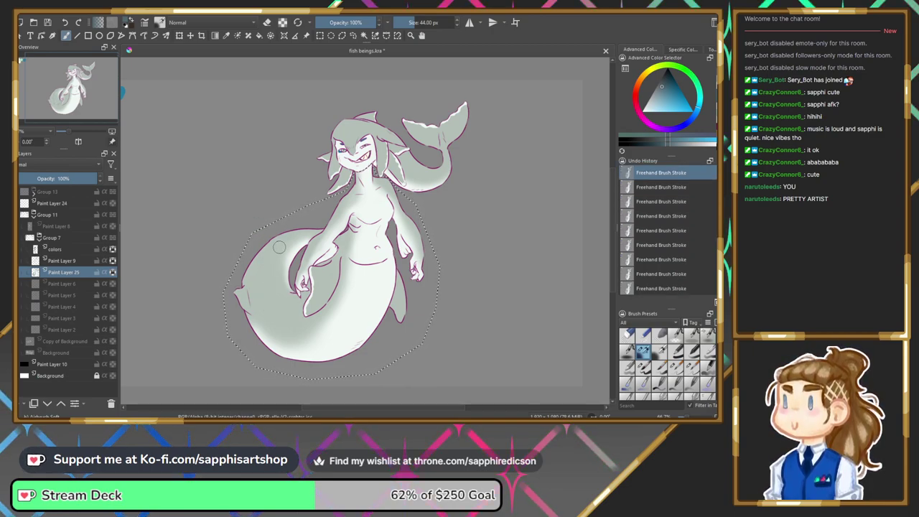
Try curved slate-gray shading around the inner curve of the coiled tail beside the near hand, and undo it.
{"action": "left_click_drag", "start_coordinate": [283, 236], "coordinate": [289, 299]}
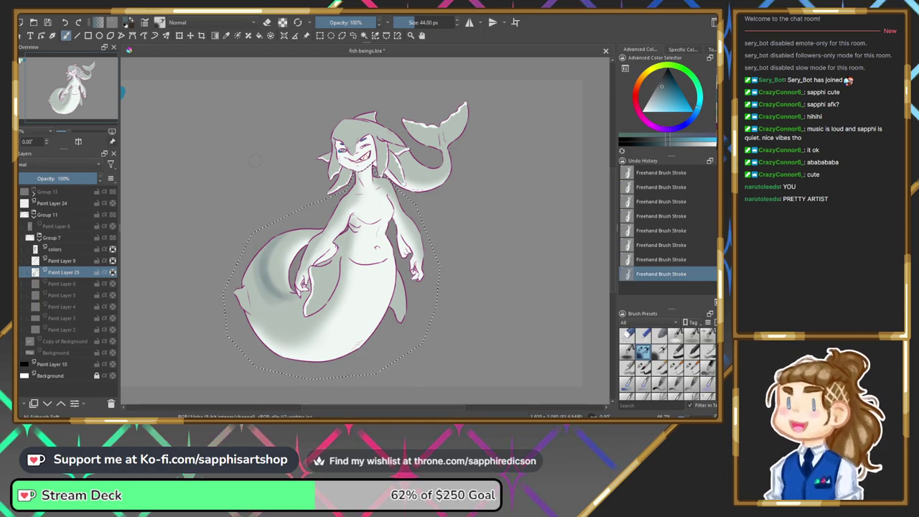
{"action": "key", "text": "ctrl+z"}
{"action": "key", "text": "ctrl+z"}
{"action": "key", "text": "ctrl+z"}
{"action": "key", "text": "ctrl+z"}
{"action": "key", "text": "ctrl+z"}
{"action": "key", "text": "ctrl+z"}
{"action": "key", "text": "ctrl+z"}
{"action": "key", "text": "ctrl+z"}
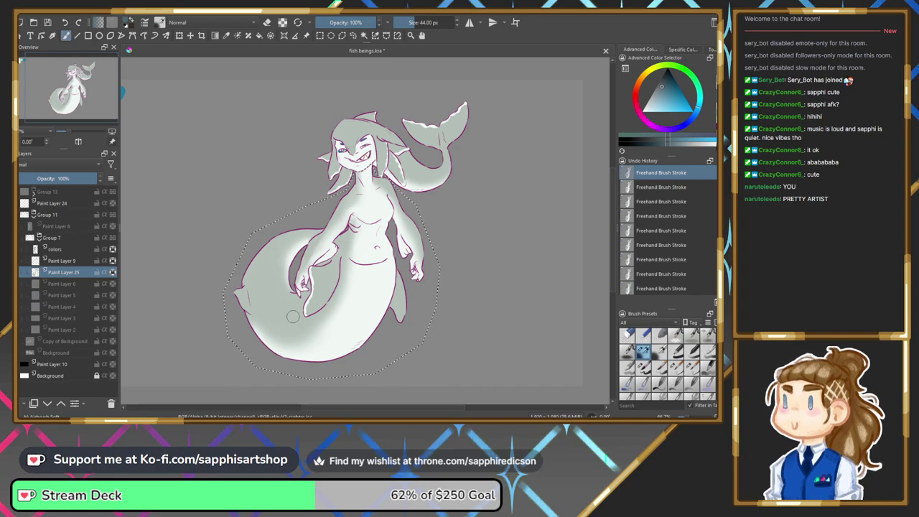
Try a short slate-gray airbrush band across the lower tail below the near hand, and undo it.
{"action": "left_click_drag", "start_coordinate": [292, 318], "coordinate": [295, 322]}
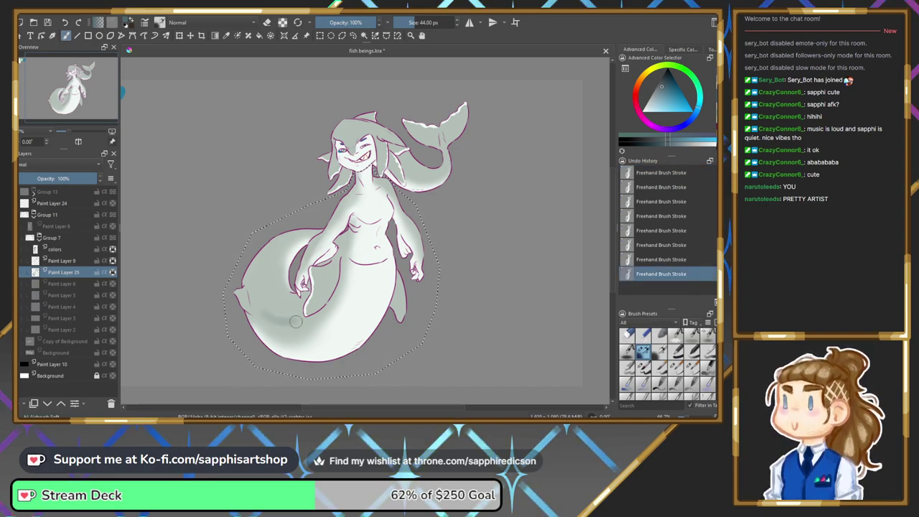
{"action": "key", "text": "ctrl+z"}
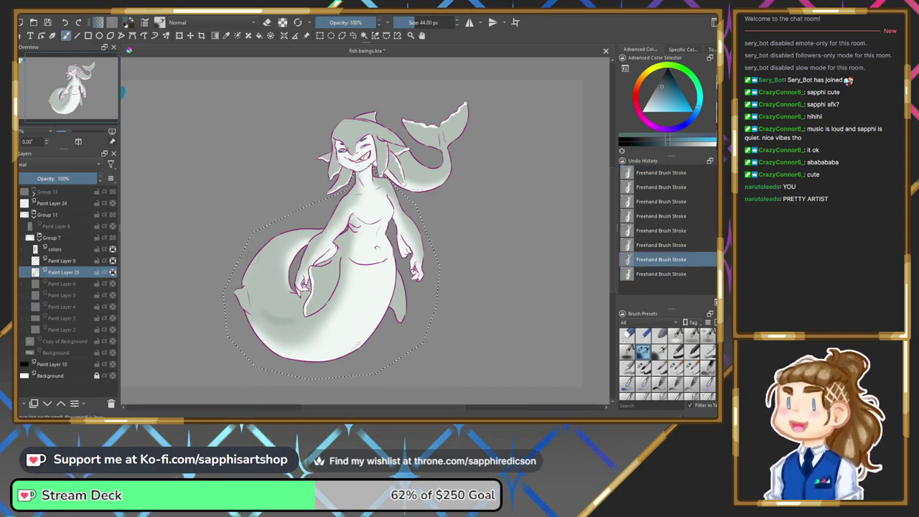
{"action": "key", "text": "ctrl+z"}
{"action": "key", "text": "ctrl+z"}
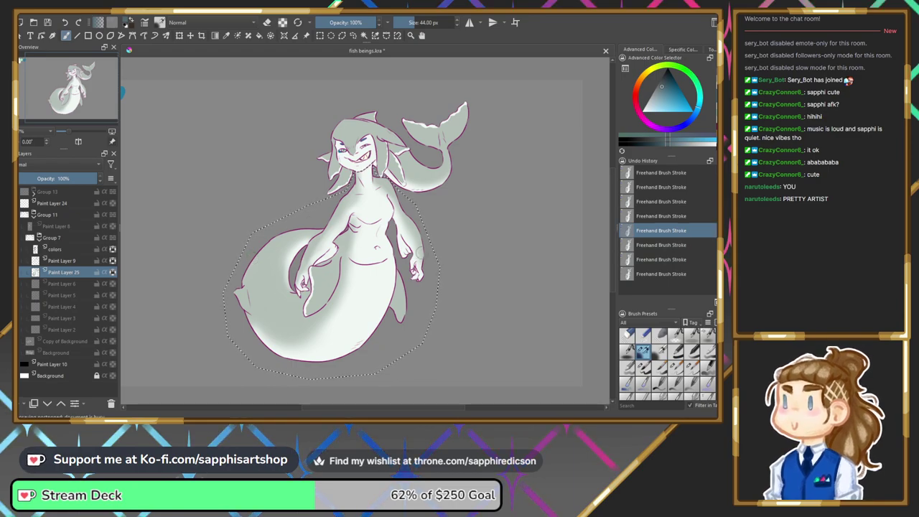
Try a curved teal-blue stripe across the near ribs below the chest with the 40 px basic brush, and undo the attempts.
{"action": "key", "text": "/"}
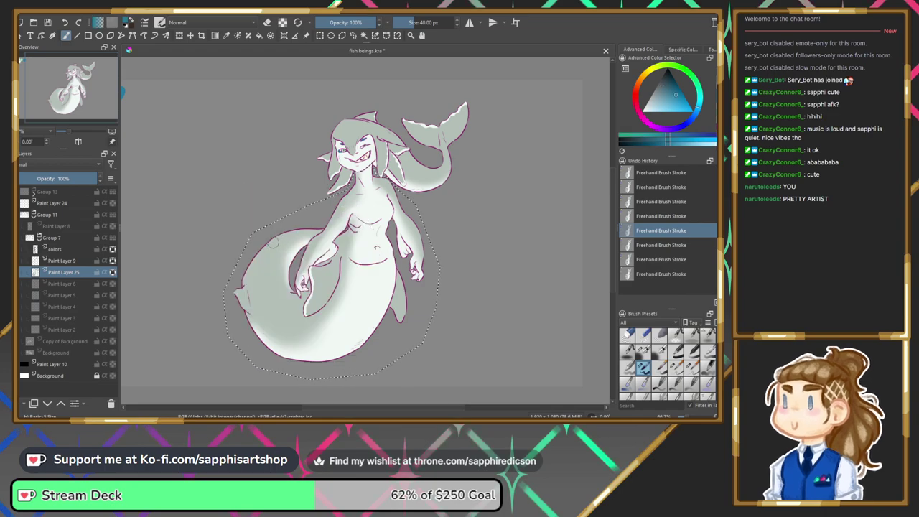
{"action": "mouse_move", "coordinate": [69, 132]}
{"action": "left_mouse_down"}
{"action": "mouse_move", "coordinate": [85, 132]}
{"action": "mouse_move", "coordinate": [77, 131]}
{"action": "left_mouse_up"}
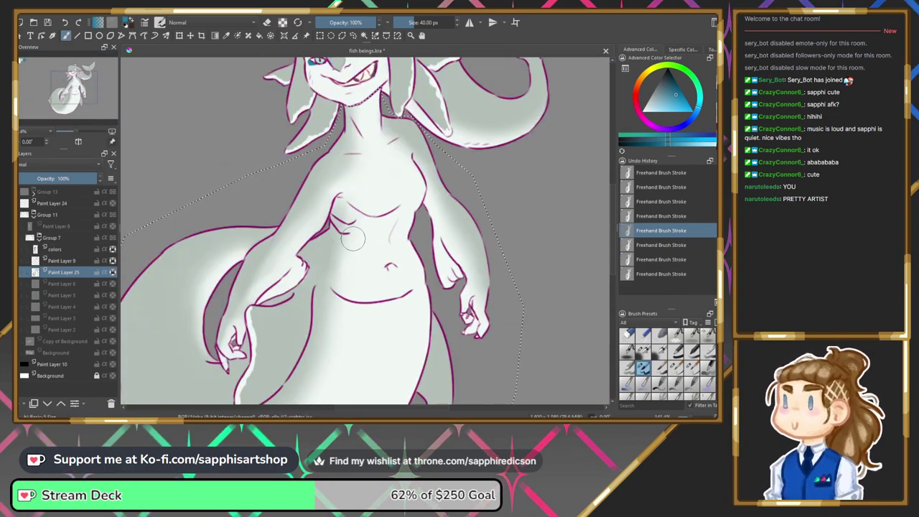
{"action": "key", "text": "ctrl+shift+z"}
{"action": "key", "text": "ctrl+shift+z"}
{"action": "key", "text": "ctrl+shift+z"}
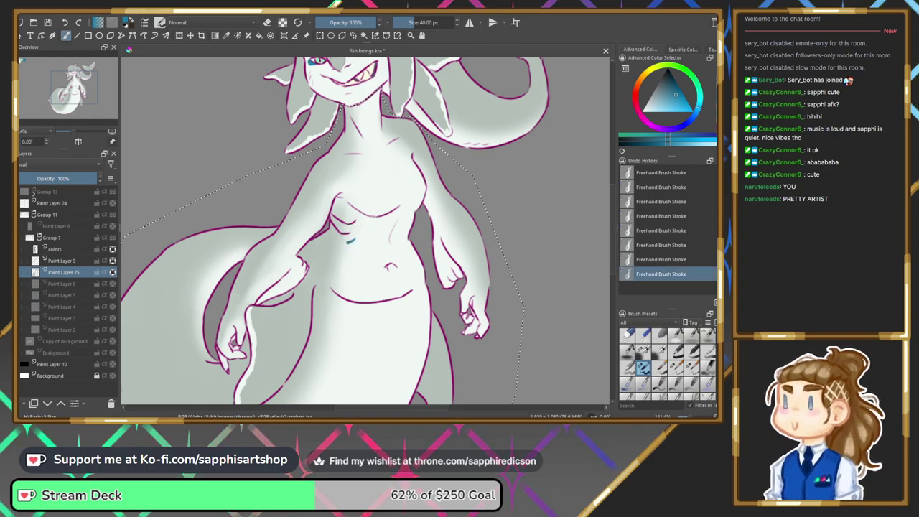
{"action": "key", "text": "ctrl+z"}
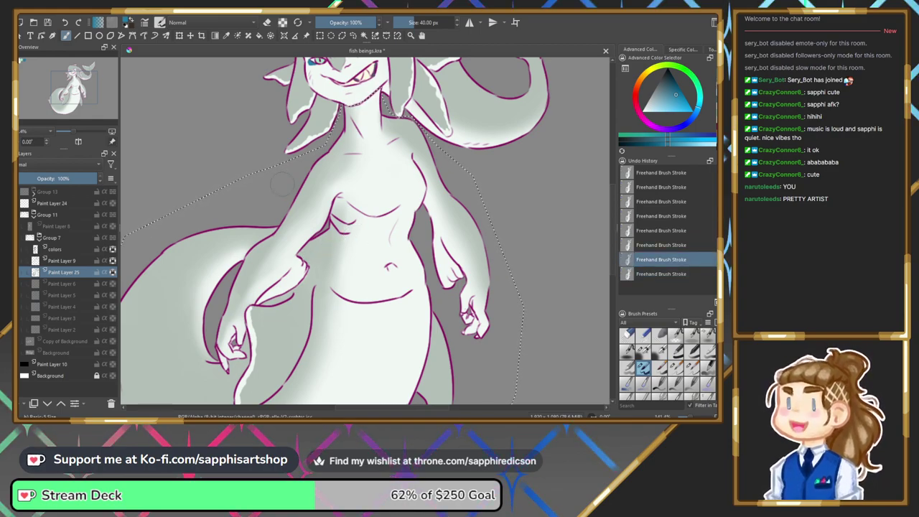
{"action": "key", "text": "ctrl+shift+z"}
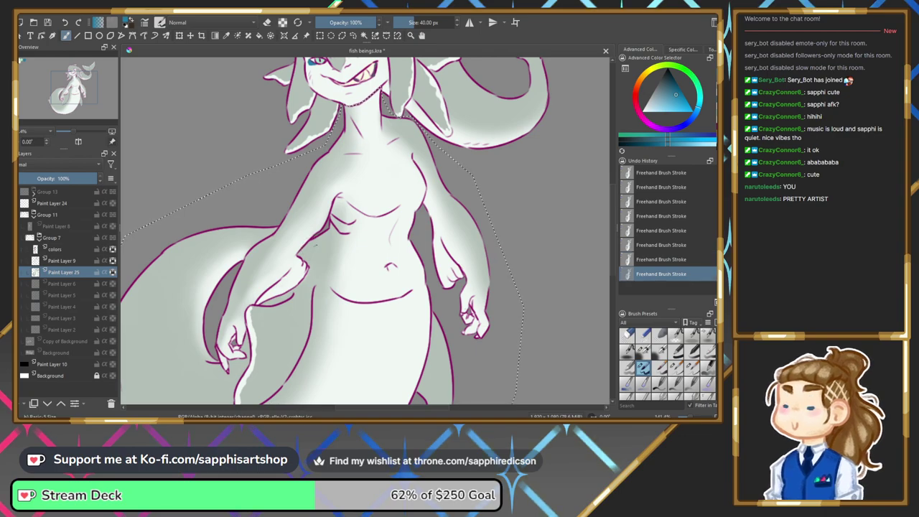
{"action": "key", "text": "ctrl+z"}
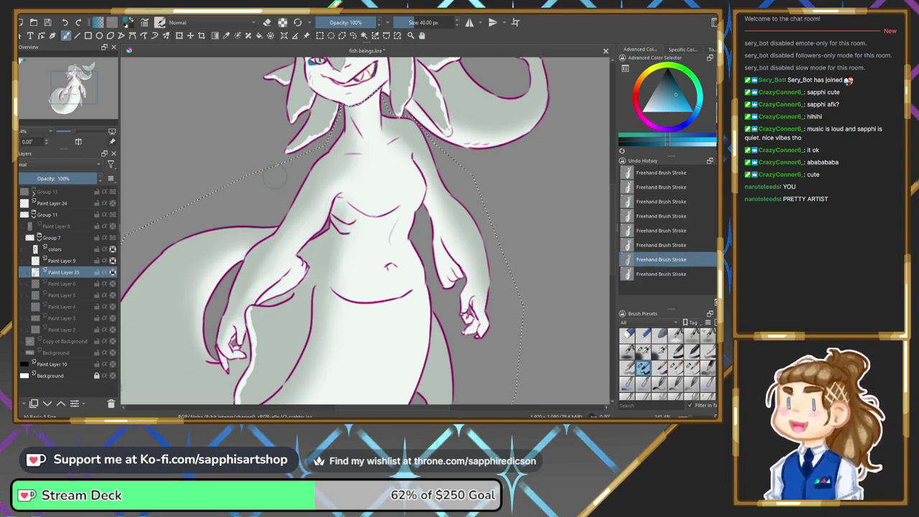
{"action": "key", "text": "ctrl+shift+z"}
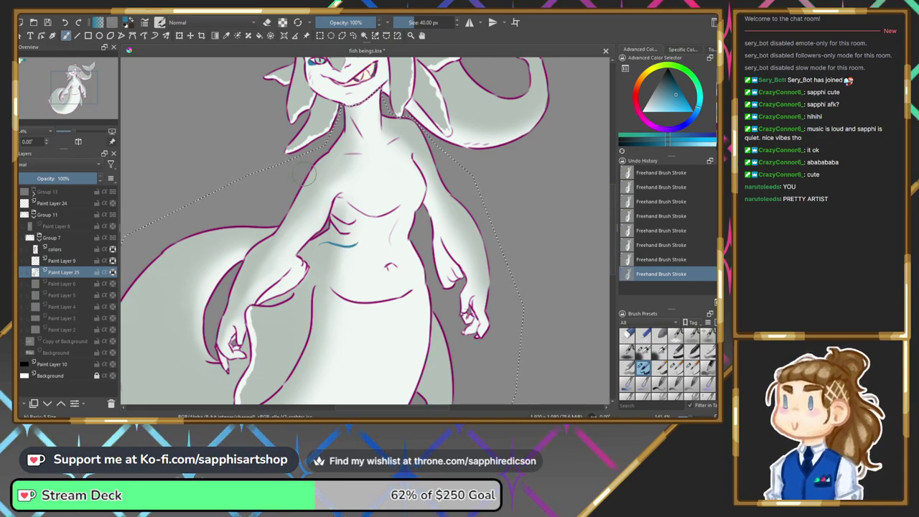
{"action": "key", "text": "ctrl+z"}
{"action": "key", "text": "ctrl+z"}
{"action": "key", "text": "ctrl+z"}
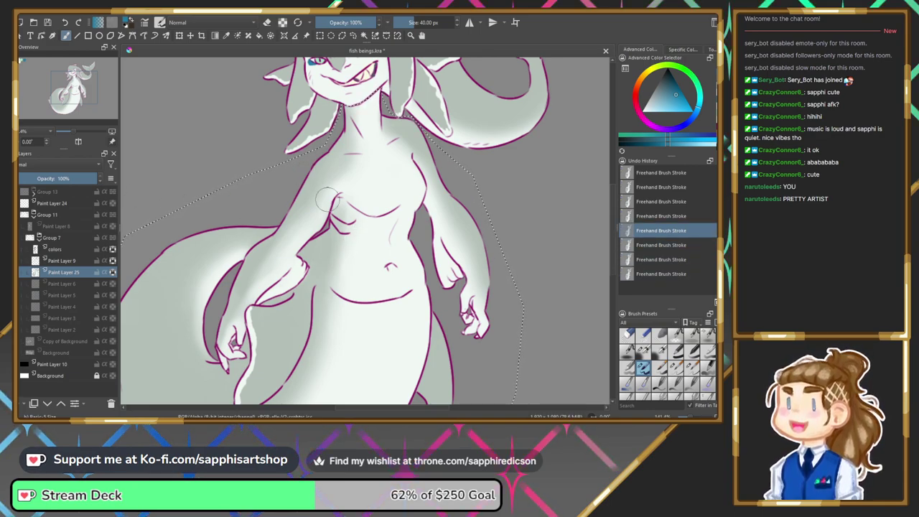
{"action": "left_click", "coordinate": [654, 246]}
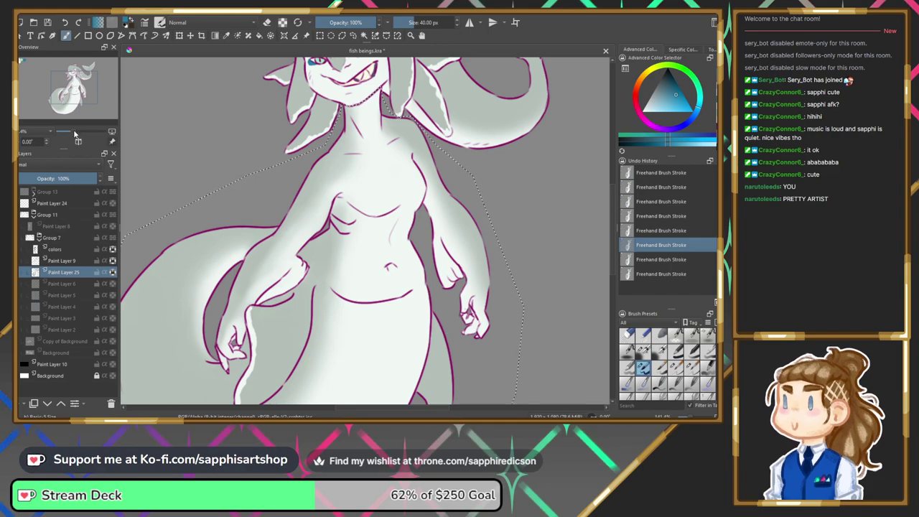
{"action": "left_click_drag", "start_coordinate": [79, 131], "coordinate": [91, 149]}
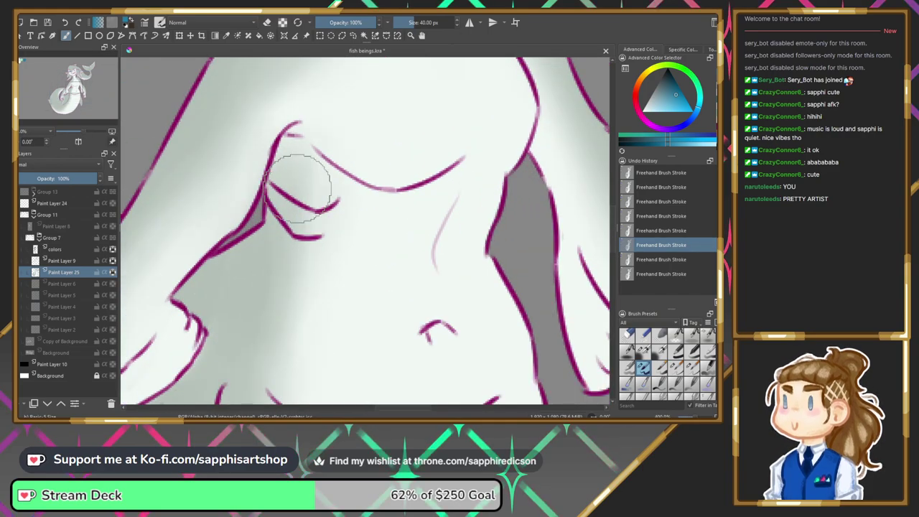
Paint three curved teal-blue gill stripes across the near ribs below the chest with the 40 px basic brush.
{"action": "key", "text": "ctrl+shift+z"}
{"action": "key", "text": "ctrl+shift+z"}
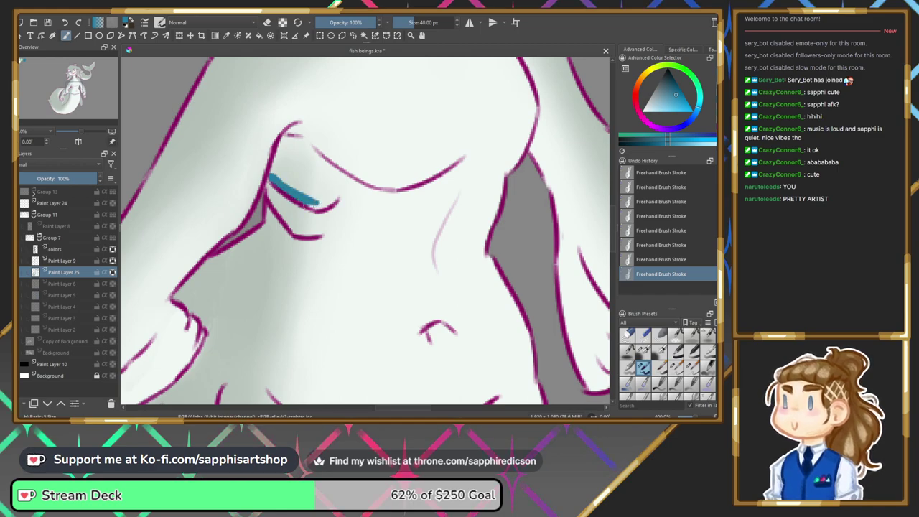
{"action": "left_click_drag", "start_coordinate": [333, 202], "coordinate": [340, 189]}
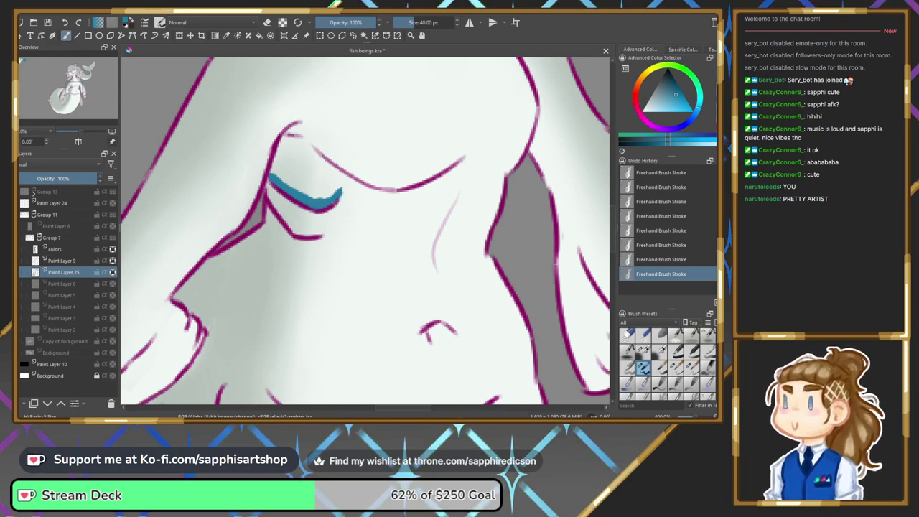
{"action": "mouse_move", "coordinate": [311, 235]}
{"action": "left_mouse_down"}
{"action": "mouse_move", "coordinate": [330, 230]}
{"action": "mouse_move", "coordinate": [285, 223]}
{"action": "left_mouse_up"}
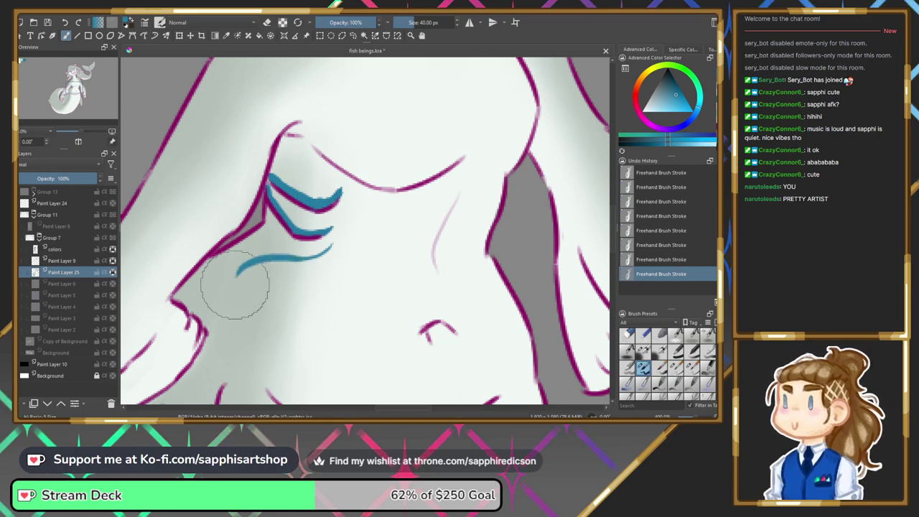
{"action": "key", "text": "ctrl+z"}
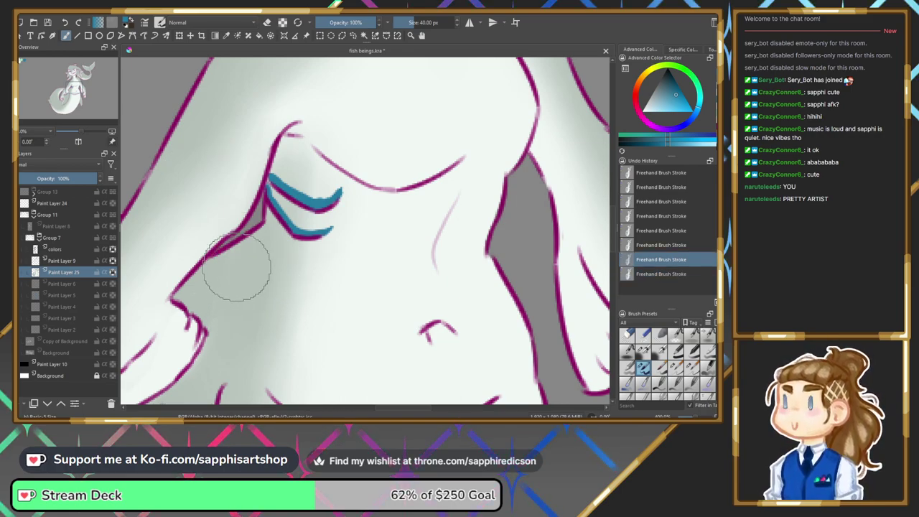
{"action": "left_click_drag", "start_coordinate": [224, 263], "coordinate": [328, 250]}
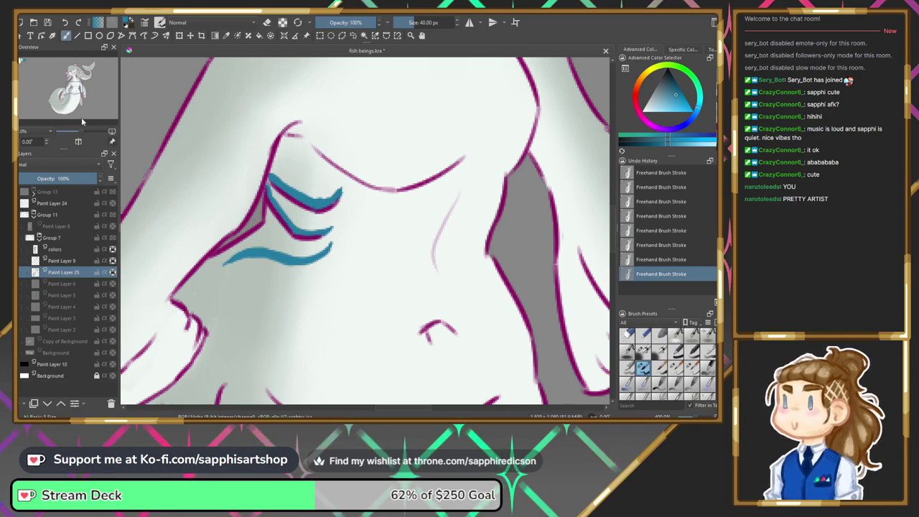
Sample the magenta line color and airbrush a faint blush over the chest with the 44 px soft airbrush.
{"action": "left_click_drag", "start_coordinate": [82, 132], "coordinate": [74, 135]}
{"action": "left_click_drag", "start_coordinate": [82, 93], "coordinate": [80, 84]}
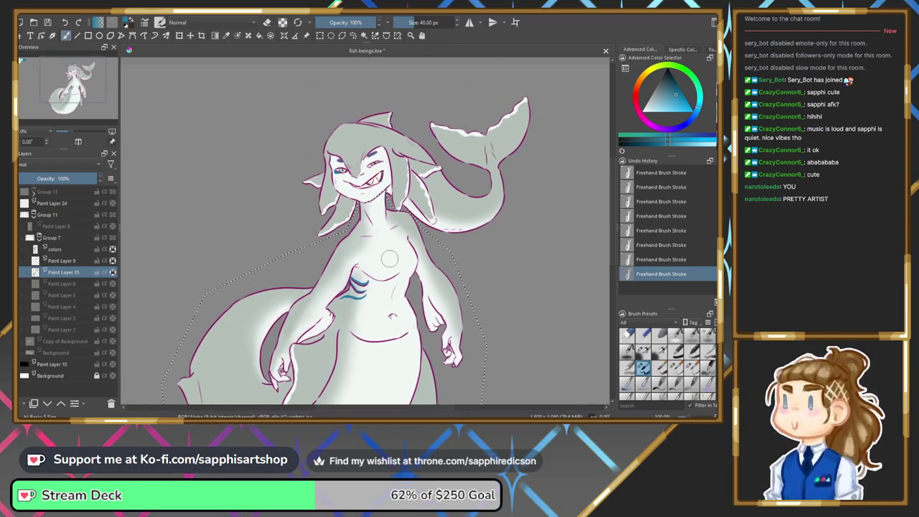
{"action": "left_click", "coordinate": [644, 351]}
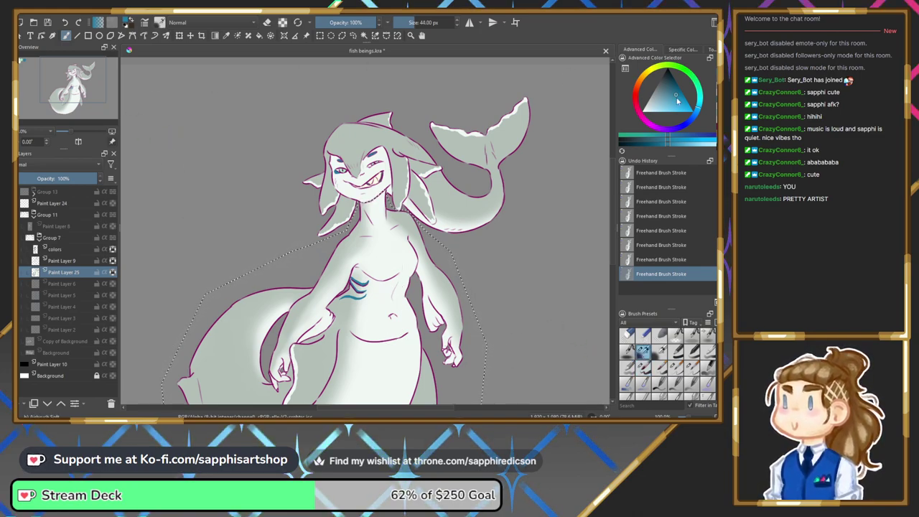
{"action": "left_click", "coordinate": [391, 315], "text": "ctrl"}
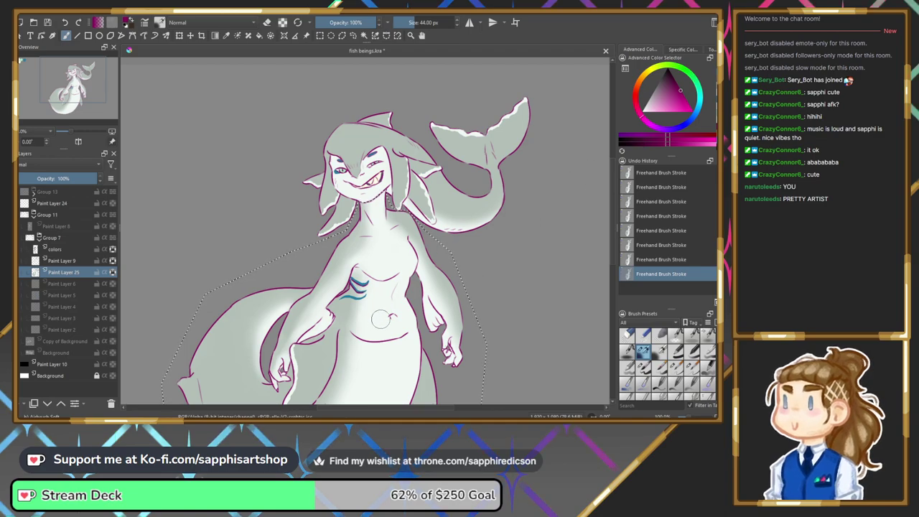
{"action": "key", "text": "ctrl+z"}
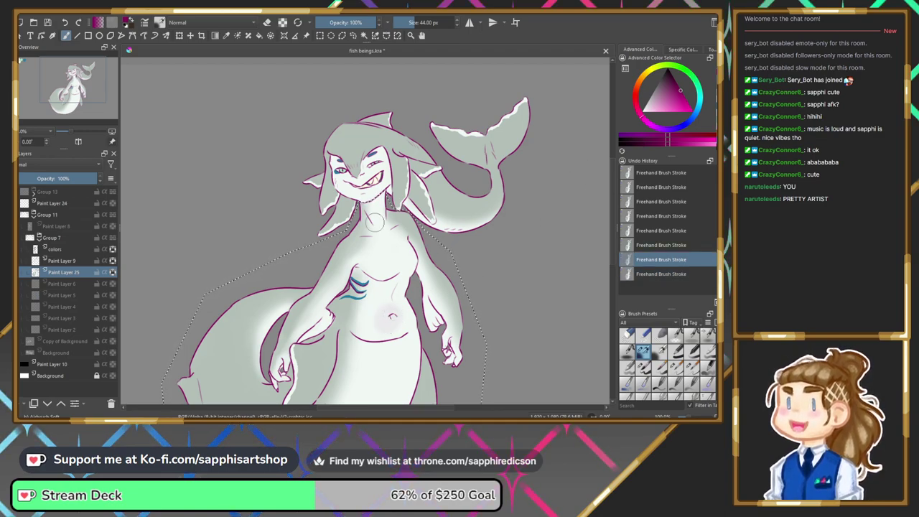
{"action": "key", "text": "ctrl+z"}
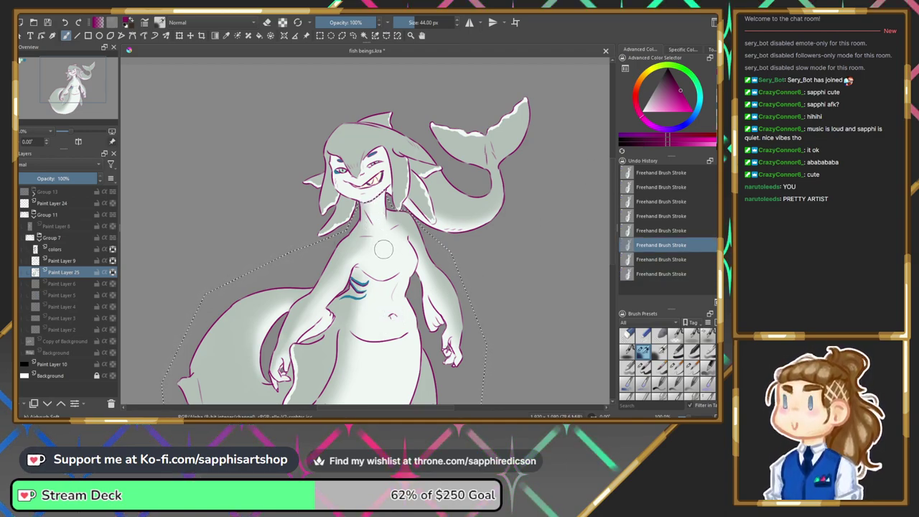
{"action": "key", "text": "ctrl+shift+z"}
{"action": "key", "text": "ctrl+shift+z"}
{"action": "key", "text": "ctrl+z"}
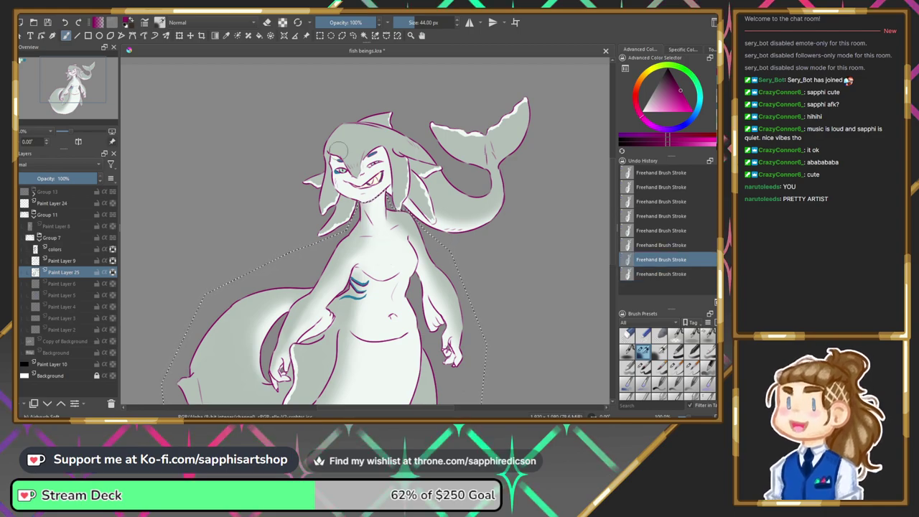
{"action": "key", "text": "ctrl+shift+z"}
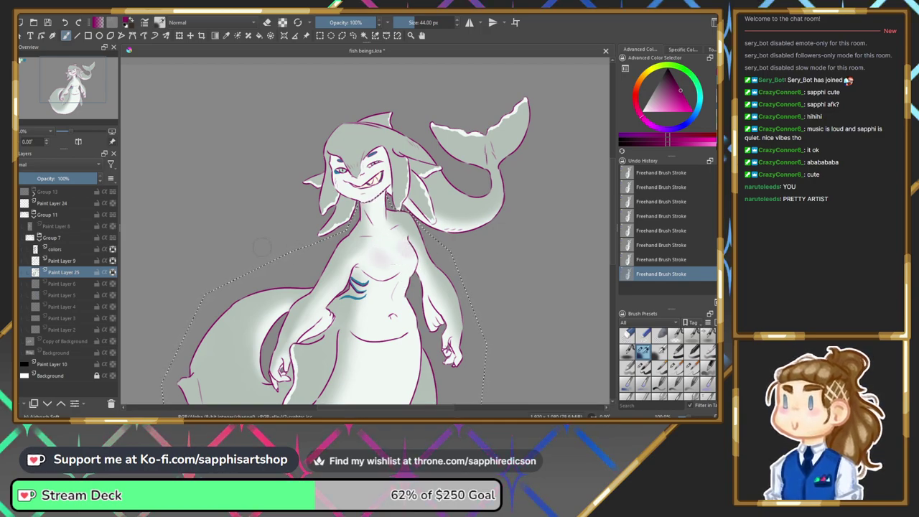
Airbrush a magenta blush around the navel, and undo the trial streak down the front of the tail.
{"action": "mouse_move", "coordinate": [328, 399]}
{"action": "left_mouse_down"}
{"action": "mouse_move", "coordinate": [368, 208]}
{"action": "mouse_move", "coordinate": [375, 228]}
{"action": "left_mouse_up"}
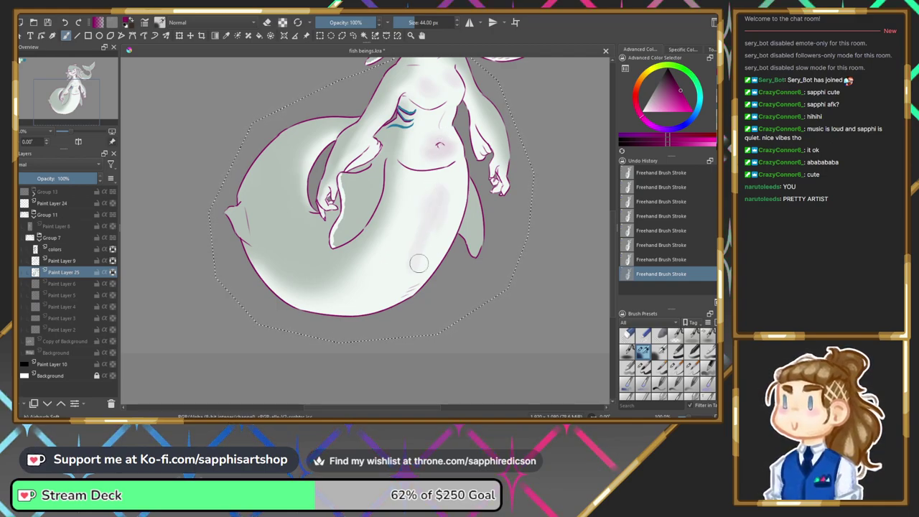
{"action": "key", "text": "ctrl+z"}
{"action": "key", "text": "ctrl+z"}
{"action": "key", "text": "ctrl+z"}
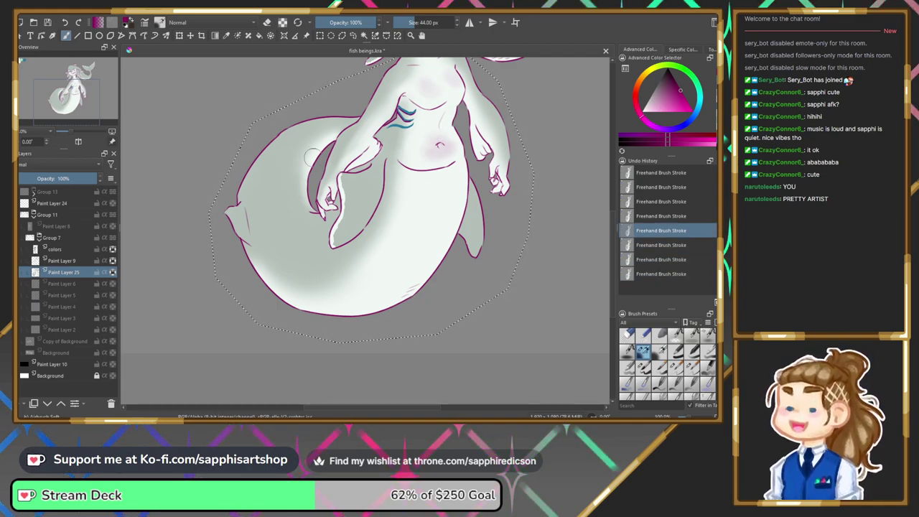
Clear the body selection and outline the pale face area with a polygonal selection.
{"action": "left_click_drag", "start_coordinate": [75, 106], "coordinate": [80, 84]}
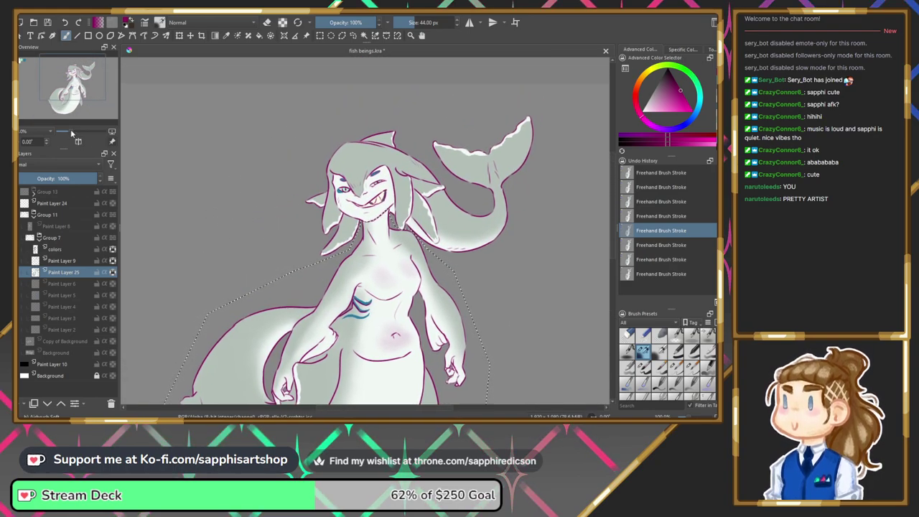
{"action": "left_click_drag", "start_coordinate": [71, 134], "coordinate": [80, 132]}
{"action": "left_click_drag", "start_coordinate": [74, 92], "coordinate": [74, 86]}
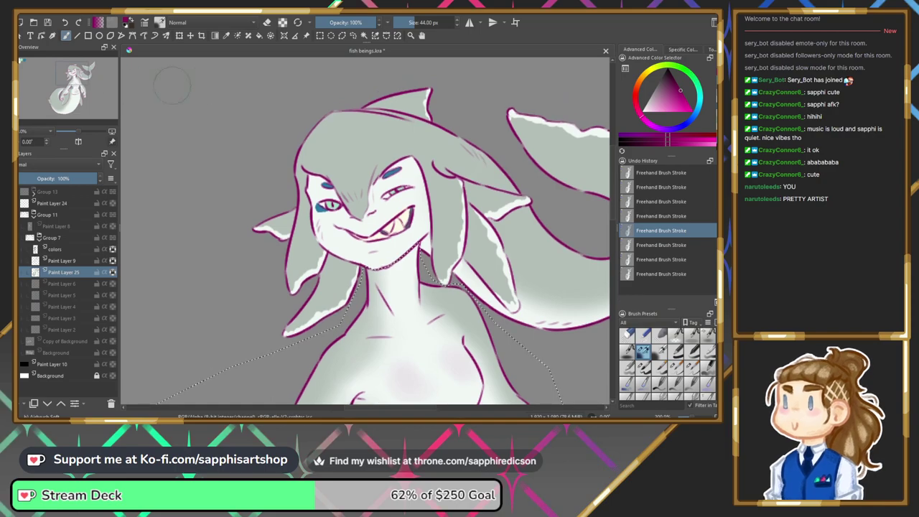
{"action": "left_click", "coordinate": [353, 35]}
{"action": "left_click", "coordinate": [259, 127]}
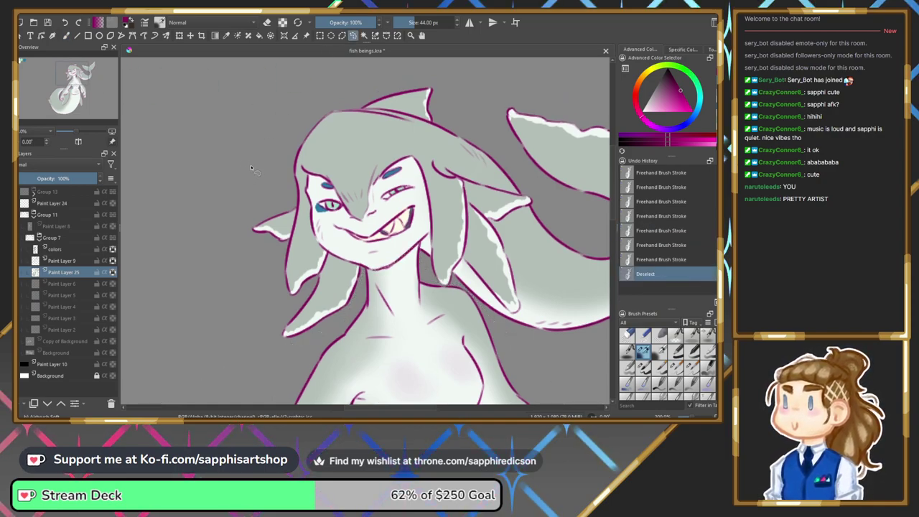
{"action": "left_click", "coordinate": [342, 37]}
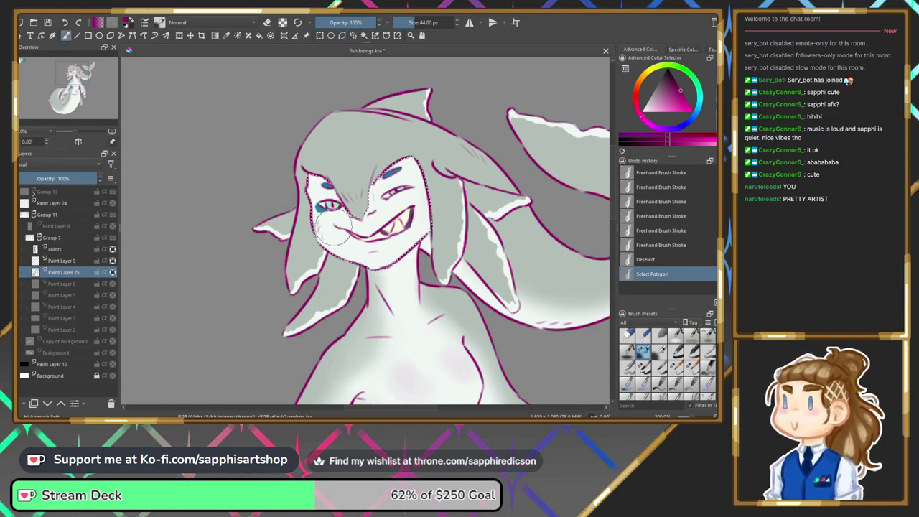
Try a magenta airbrush blush on the cheek below the open eye at 44 px, and undo it.
{"action": "left_click_drag", "start_coordinate": [331, 228], "coordinate": [329, 227]}
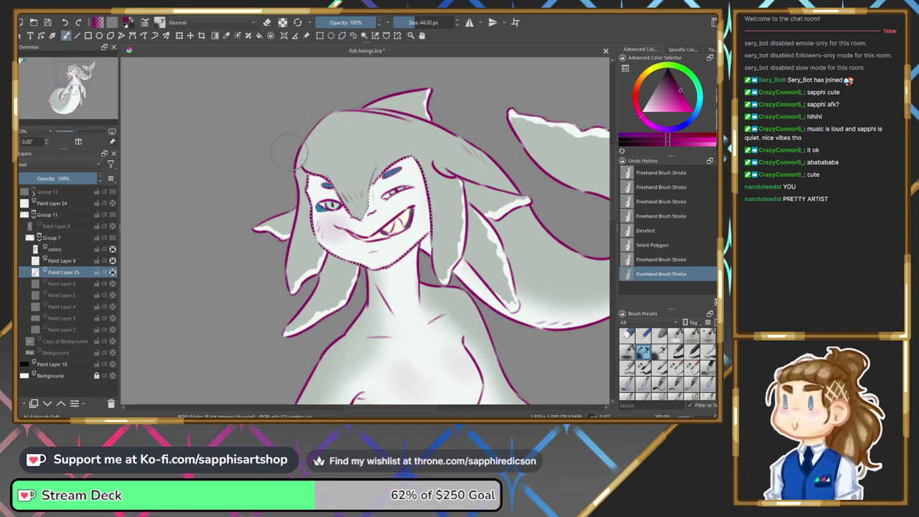
{"action": "key", "text": "ctrl+z"}
{"action": "key", "text": "ctrl+z"}
Reduce the airbrush to 18 px and paint magenta blush on both cheeks, undoing the first attempt.
{"action": "key", "text": "bracketleft"}
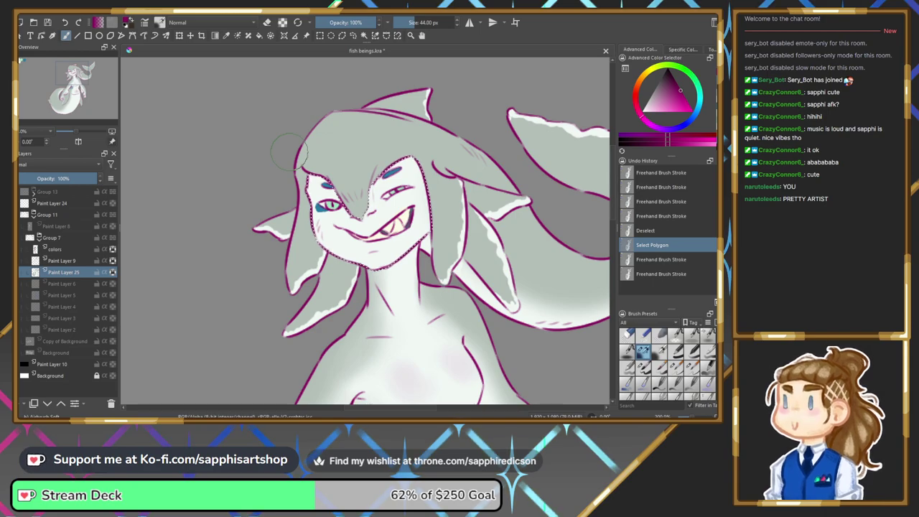
{"action": "key", "text": "bracketleft"}
{"action": "key", "text": "bracketleft"}
{"action": "key", "text": "bracketleft"}
{"action": "key", "text": "bracketleft"}
{"action": "key", "text": "bracketleft"}
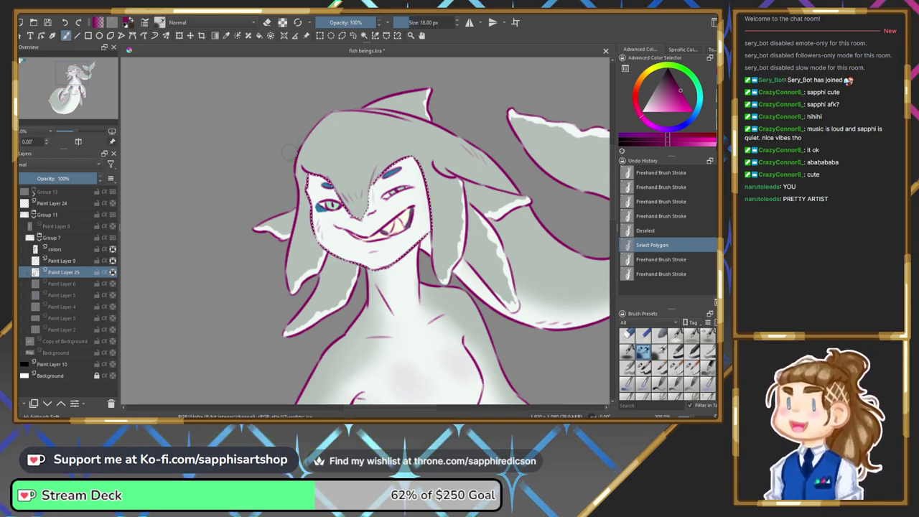
{"action": "mouse_move", "coordinate": [408, 201]}
{"action": "left_mouse_down"}
{"action": "mouse_move", "coordinate": [420, 205]}
{"action": "mouse_move", "coordinate": [395, 208]}
{"action": "left_mouse_up"}
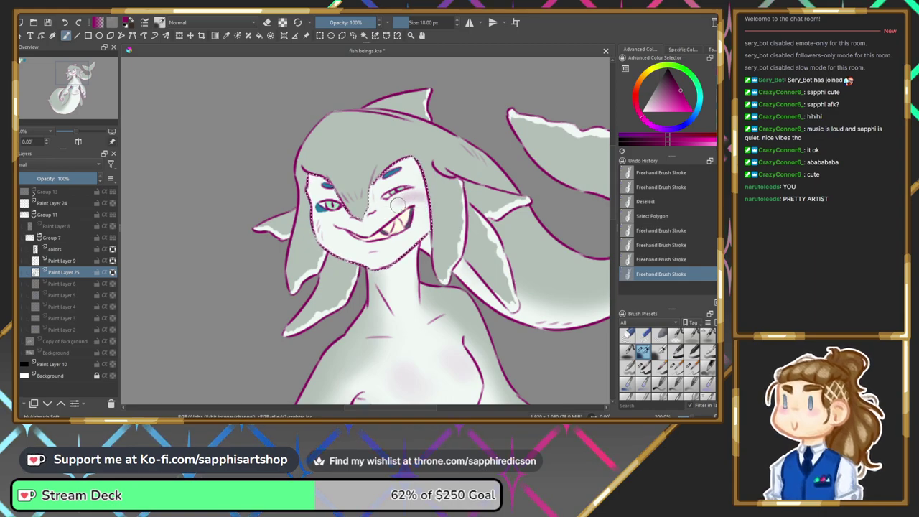
{"action": "key", "text": "ctrl+z"}
{"action": "key", "text": "ctrl+z"}
{"action": "key", "text": "ctrl+z"}
{"action": "key", "text": "ctrl+z"}
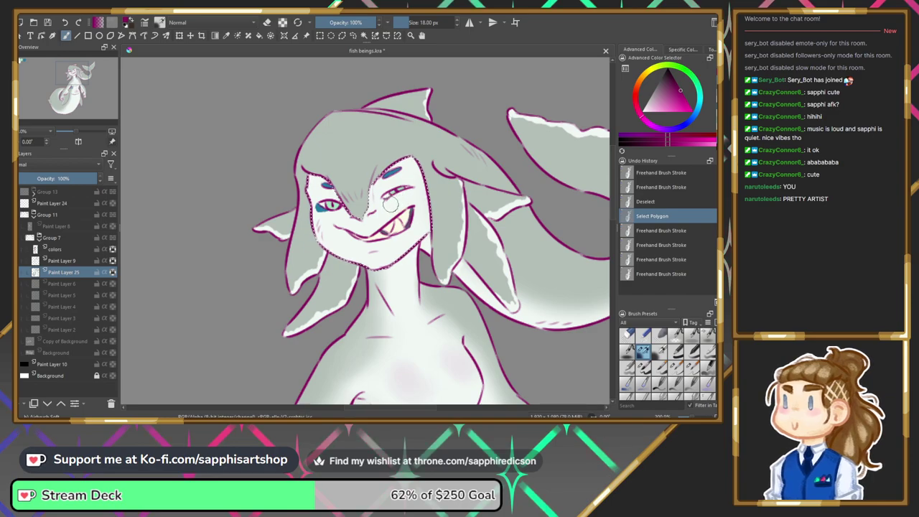
{"action": "left_click_drag", "start_coordinate": [390, 205], "coordinate": [415, 195]}
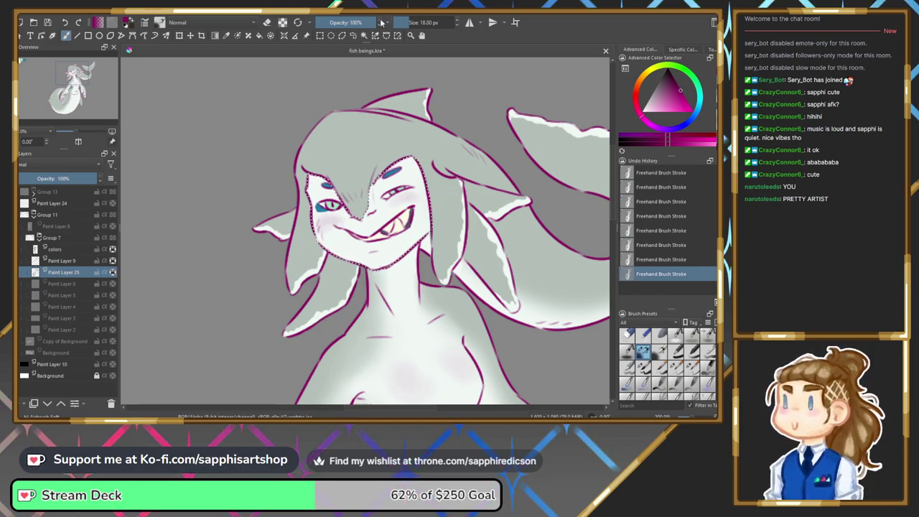
Clear the face selection and airbrush magenta shading over the gray point between the brows at 18 px, undoing the last two strokes.
{"action": "left_click", "coordinate": [353, 36]}
{"action": "left_click", "coordinate": [266, 135]}
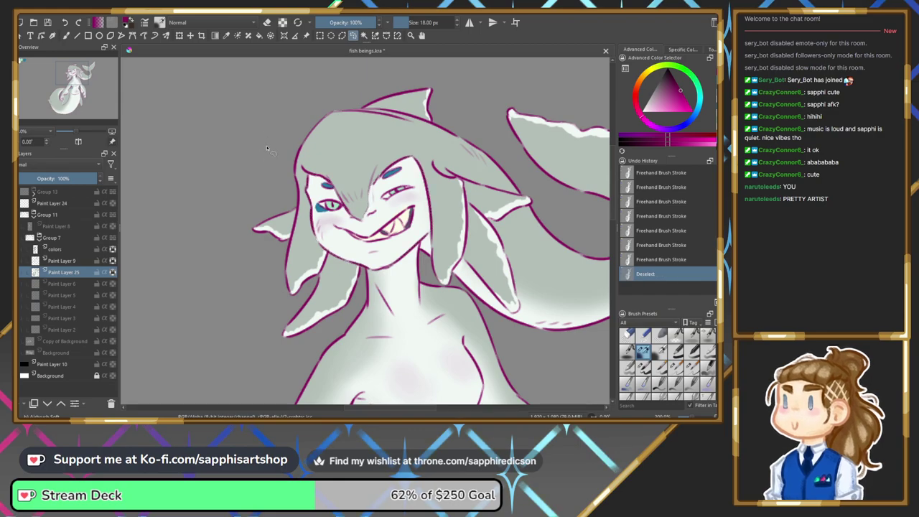
{"action": "key", "text": "b"}
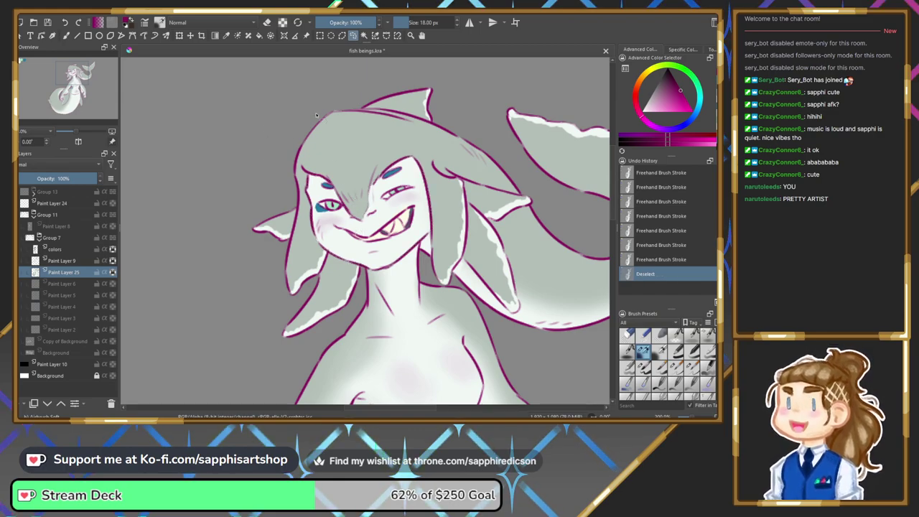
{"action": "left_click_drag", "start_coordinate": [345, 191], "coordinate": [359, 205]}
{"action": "left_click_drag", "start_coordinate": [365, 190], "coordinate": [362, 194]}
{"action": "mouse_move", "coordinate": [352, 200]}
{"action": "left_mouse_down"}
{"action": "mouse_move", "coordinate": [357, 191]}
{"action": "mouse_move", "coordinate": [343, 183]}
{"action": "left_mouse_up"}
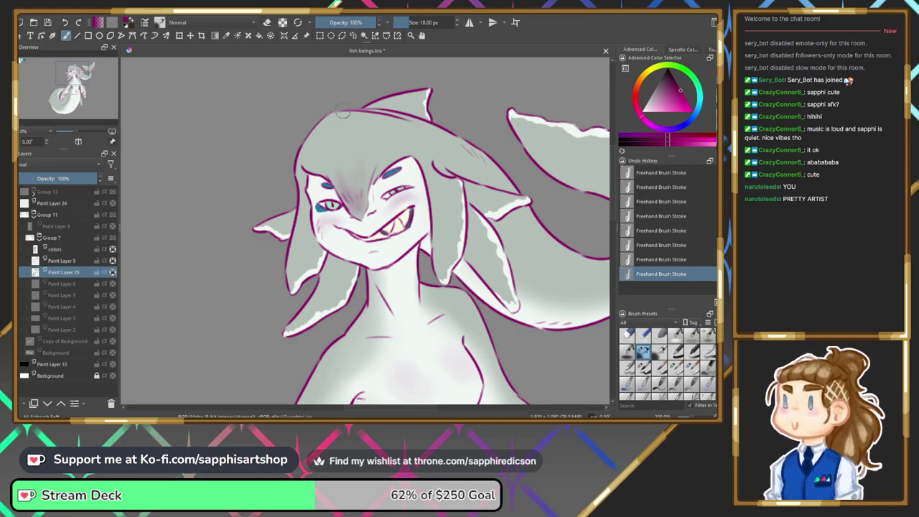
{"action": "key", "text": "ctrl+z"}
{"action": "key", "text": "ctrl+z"}
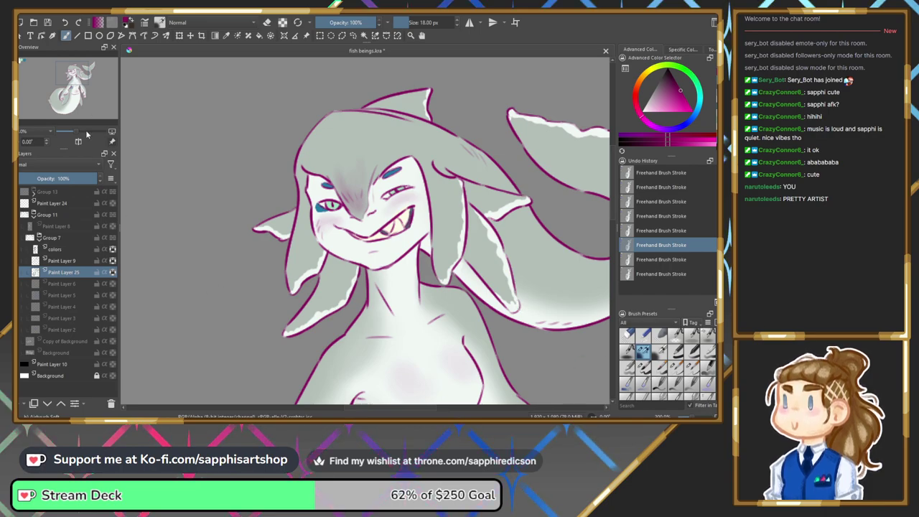
Show the Copy of Background and Background layers in Group 11, and hide the colors swatch layer.
{"action": "mouse_move", "coordinate": [74, 131]}
{"action": "left_mouse_down"}
{"action": "mouse_move", "coordinate": [61, 131]}
{"action": "mouse_move", "coordinate": [75, 108]}
{"action": "mouse_move", "coordinate": [76, 117]}
{"action": "left_mouse_up"}
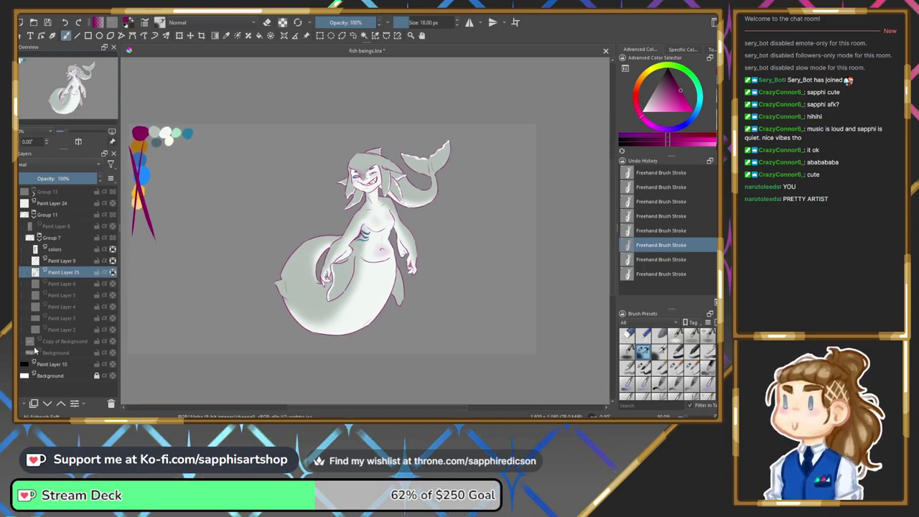
{"action": "left_click", "coordinate": [21, 341]}
{"action": "left_click", "coordinate": [21, 353]}
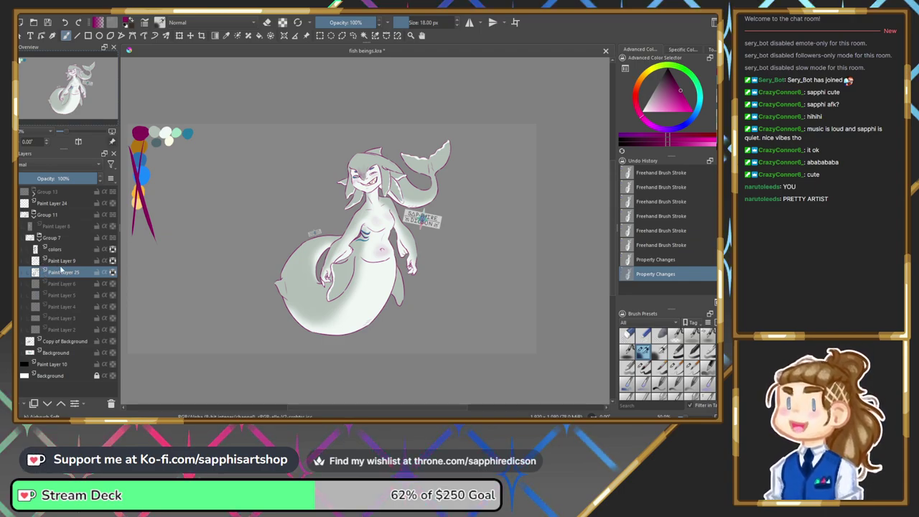
{"action": "left_click", "coordinate": [29, 249]}
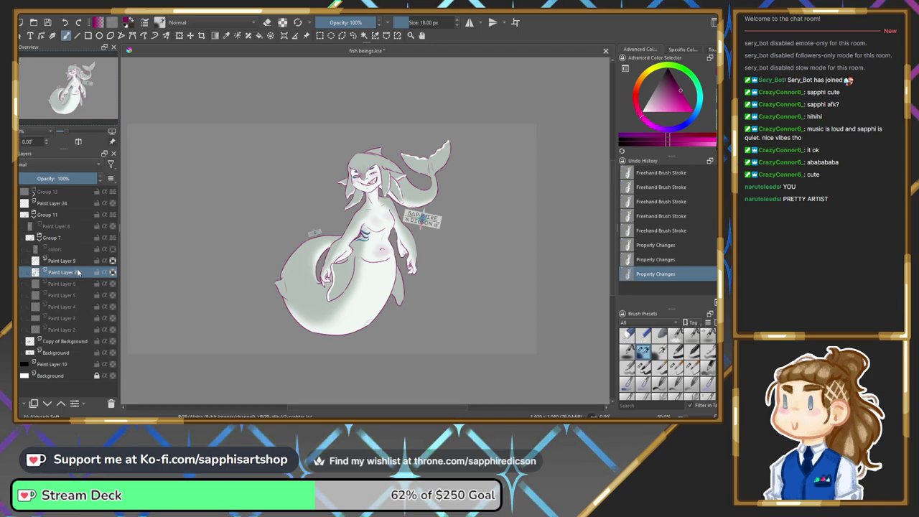
Save the file, then group Paint Layer 9 and Paint Layer 25 and collapse the group.
{"action": "left_click", "coordinate": [69, 262]}
{"action": "left_click", "coordinate": [70, 274], "text": "shift"}
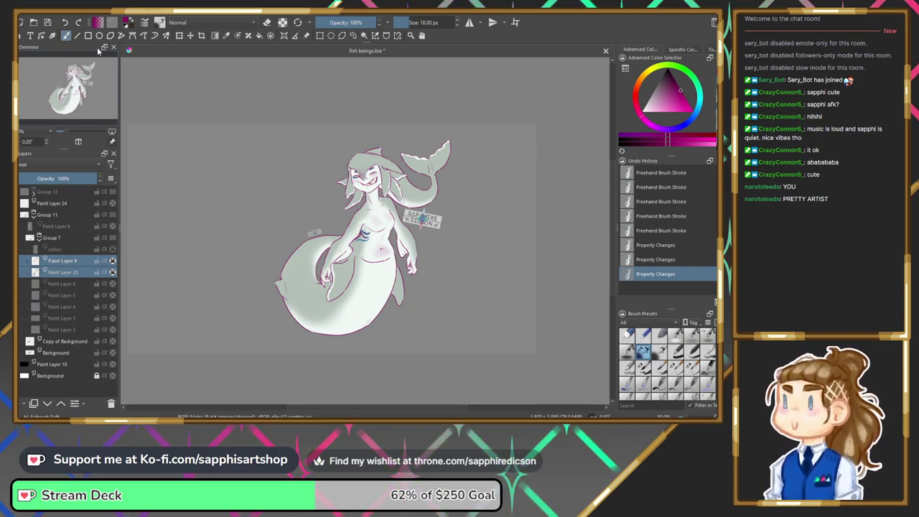
{"action": "key", "text": "ctrl+s"}
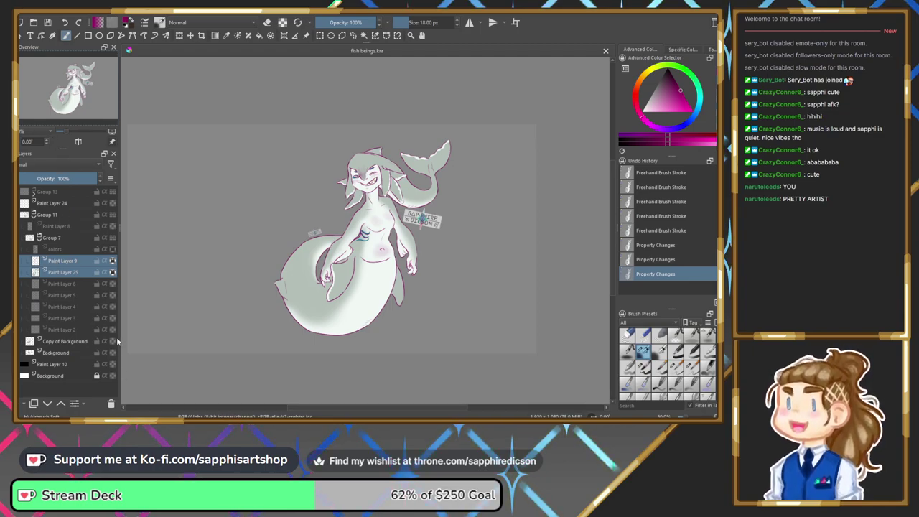
{"action": "key", "text": "ctrl+g"}
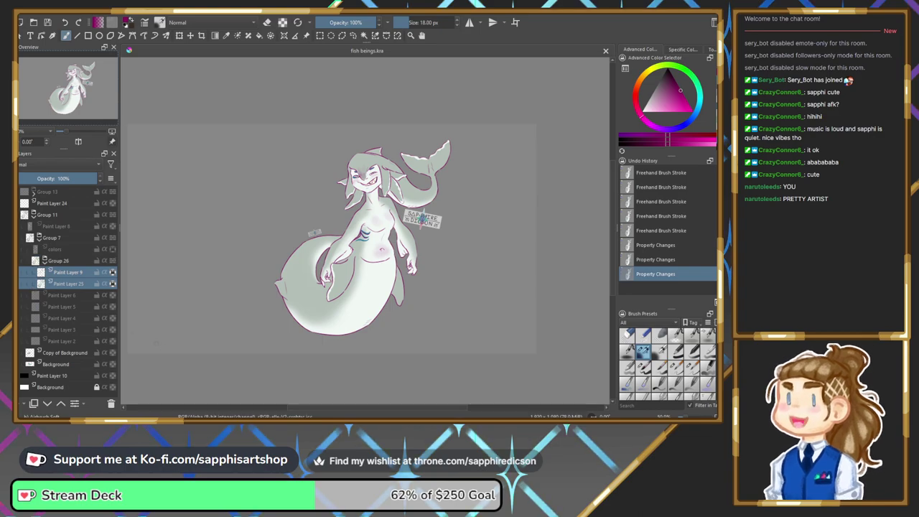
{"action": "left_click", "coordinate": [44, 261]}
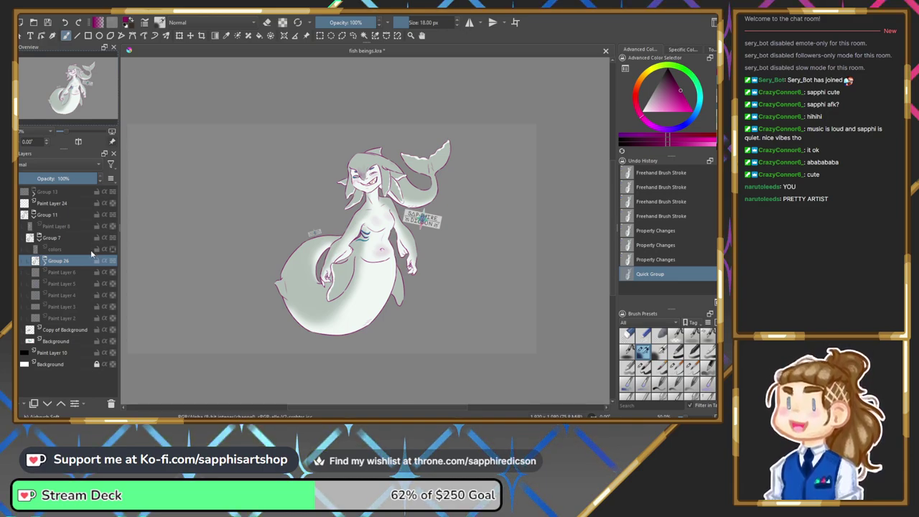
Paint a white edge along the tip of the small hip fin on Paint Layer 25 with a 40 px brush and save the file.
{"action": "left_click", "coordinate": [45, 261]}
{"action": "left_click", "coordinate": [70, 286]}
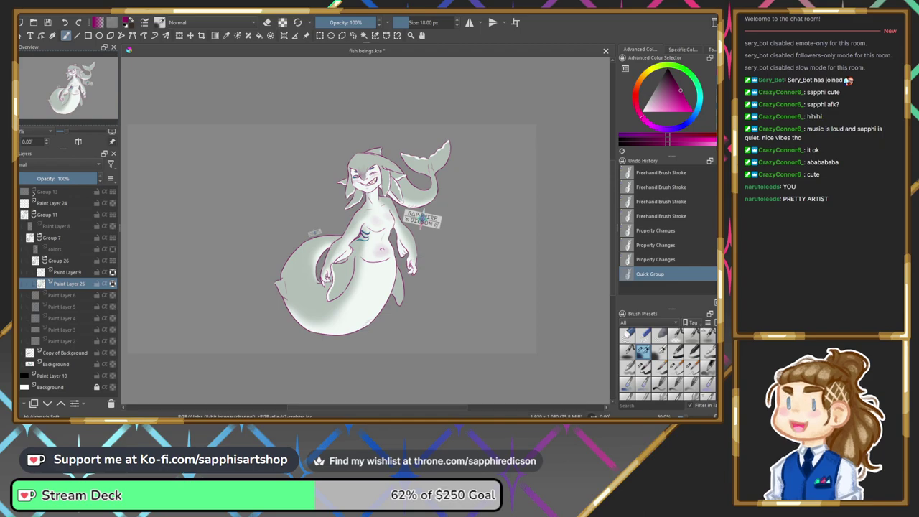
{"action": "key", "text": "slash"}
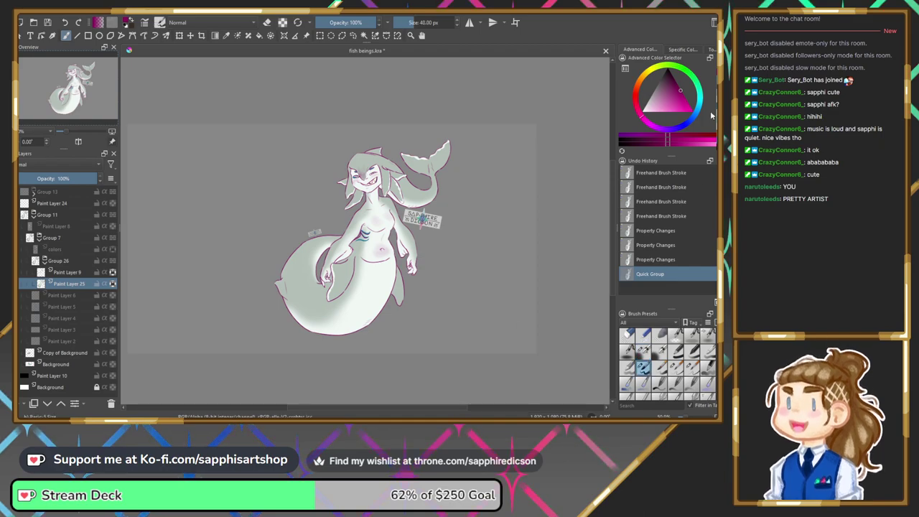
{"action": "left_click", "coordinate": [714, 102]}
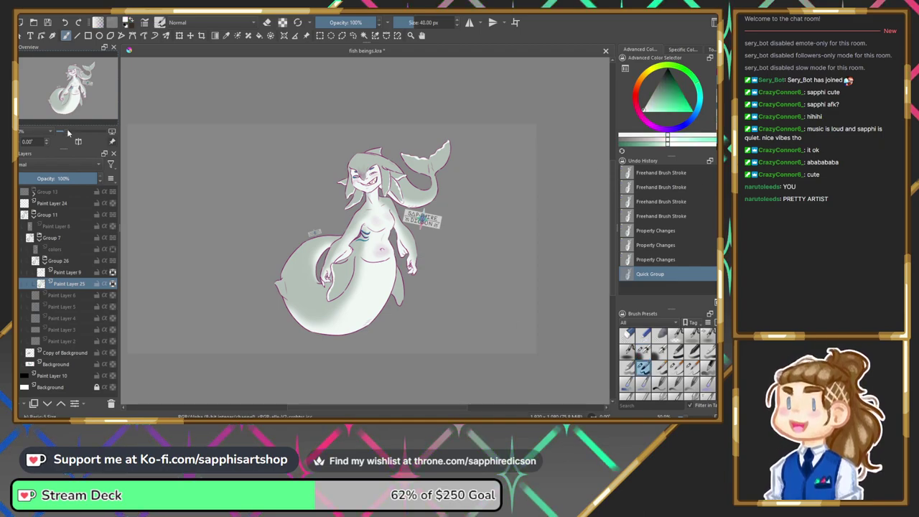
{"action": "left_click_drag", "start_coordinate": [67, 131], "coordinate": [73, 132]}
{"action": "left_click_drag", "start_coordinate": [72, 87], "coordinate": [79, 98]}
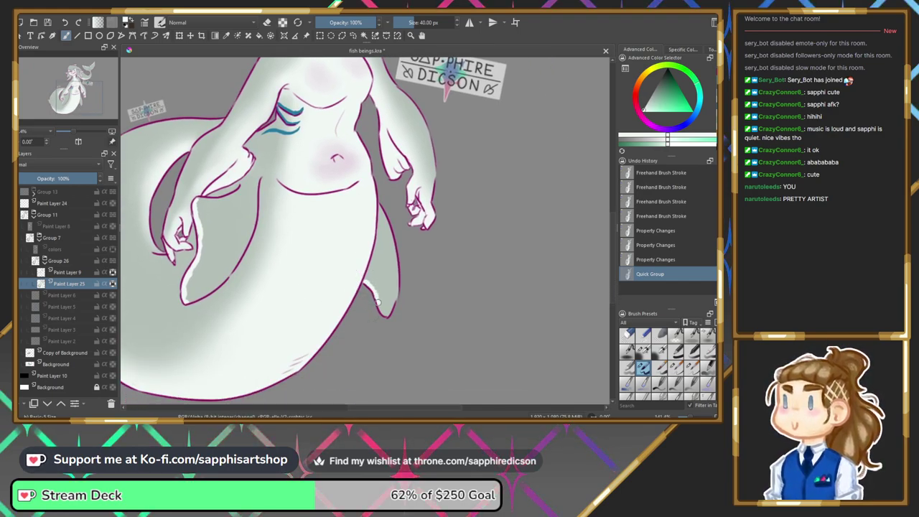
{"action": "left_click_drag", "start_coordinate": [381, 306], "coordinate": [387, 299]}
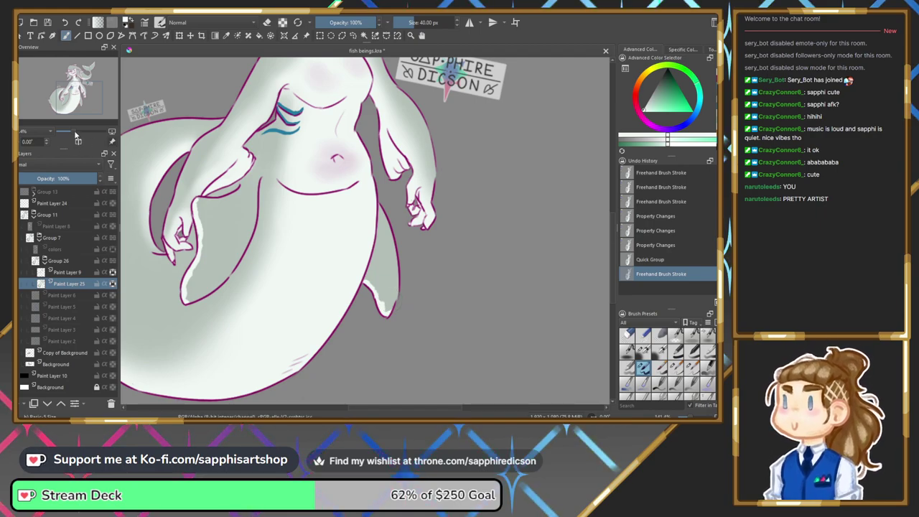
{"action": "left_click_drag", "start_coordinate": [75, 133], "coordinate": [67, 133]}
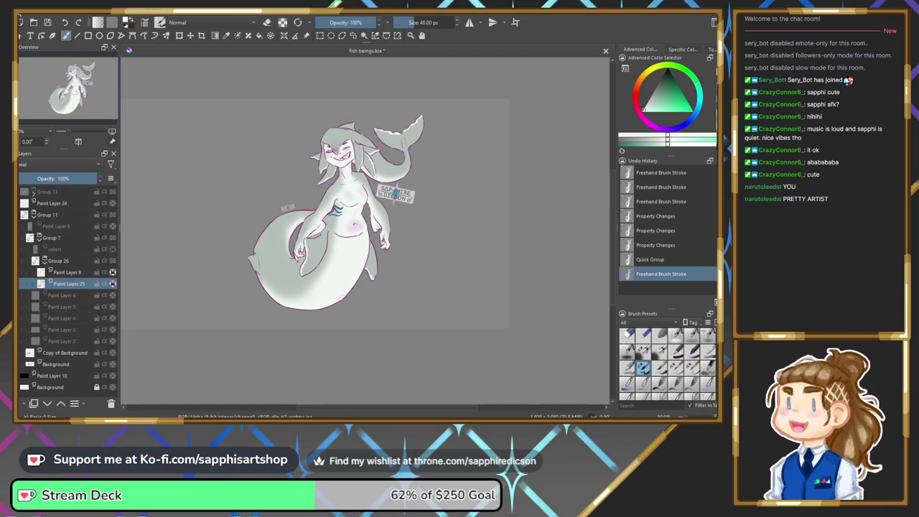
{"action": "key", "text": "ctrl+s"}
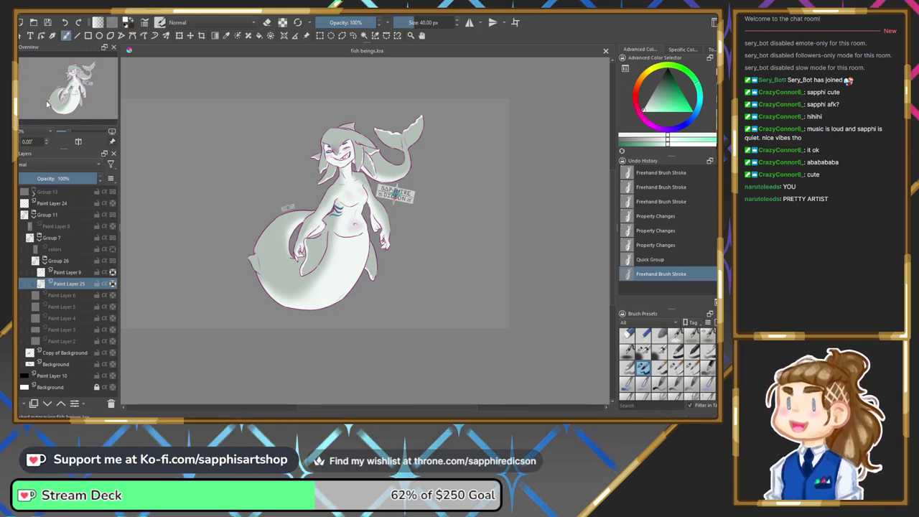
Collapse Group 26, give it a soft orange-brown drop shadow layer style around the mermaid, and save the file.
{"action": "left_click", "coordinate": [44, 262]}
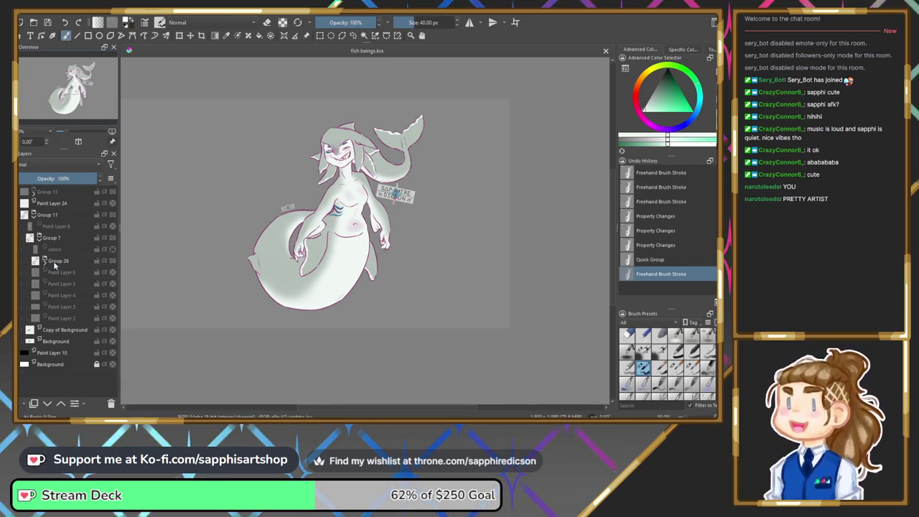
{"action": "left_click", "coordinate": [52, 261]}
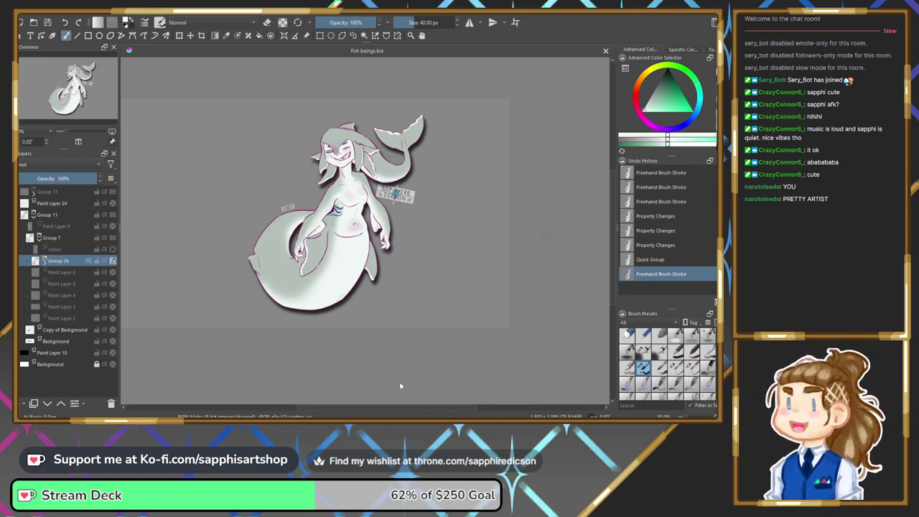
{"action": "left_click", "coordinate": [409, 294]}
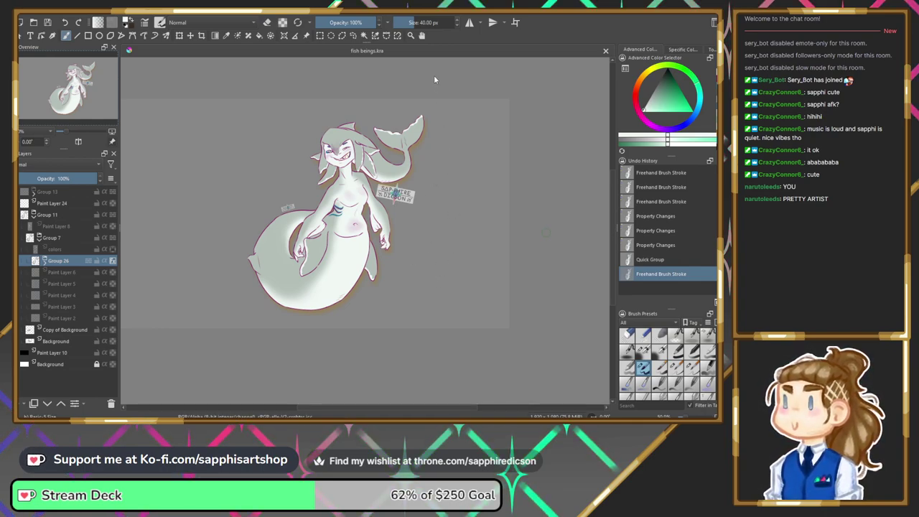
{"action": "left_click", "coordinate": [491, 370]}
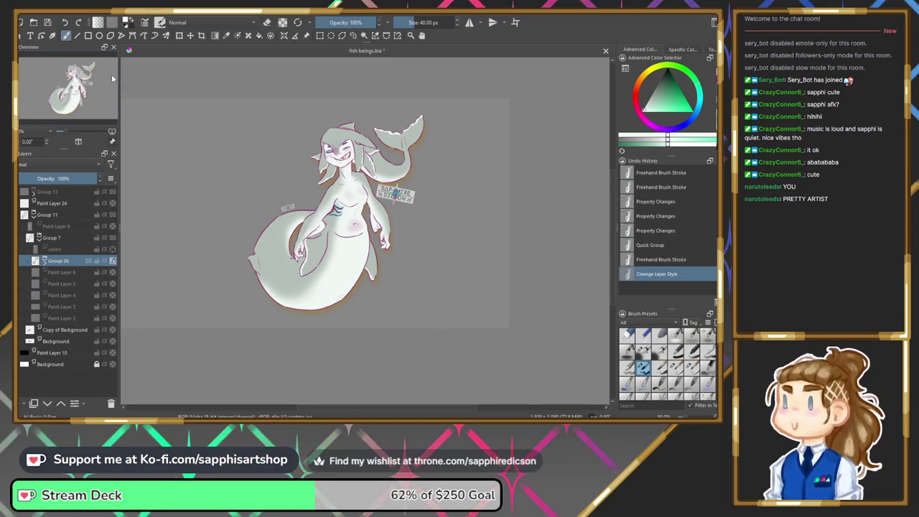
{"action": "key", "text": "ctrl+s"}
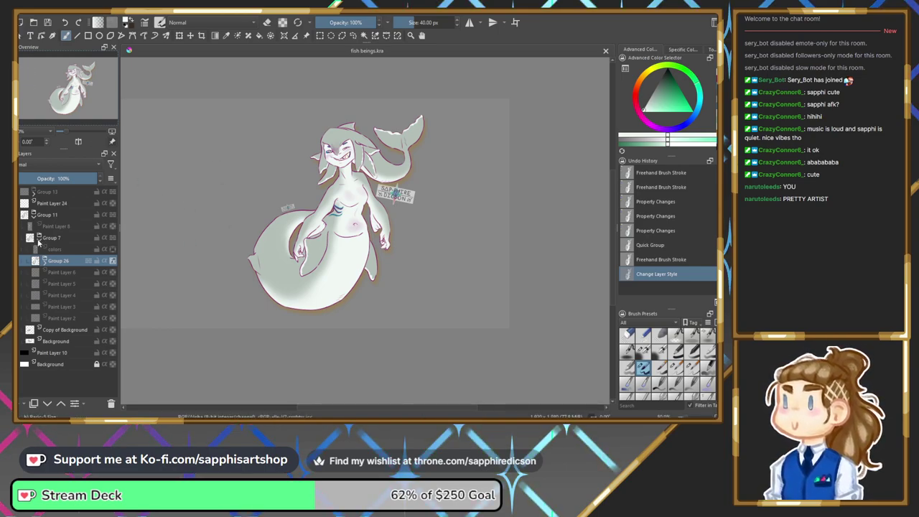
{"action": "left_click_drag", "start_coordinate": [71, 87], "coordinate": [68, 80]}
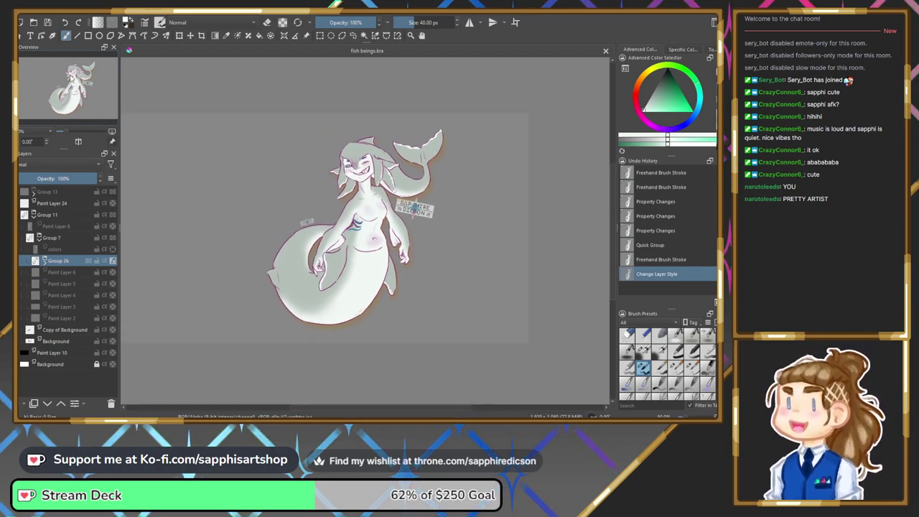